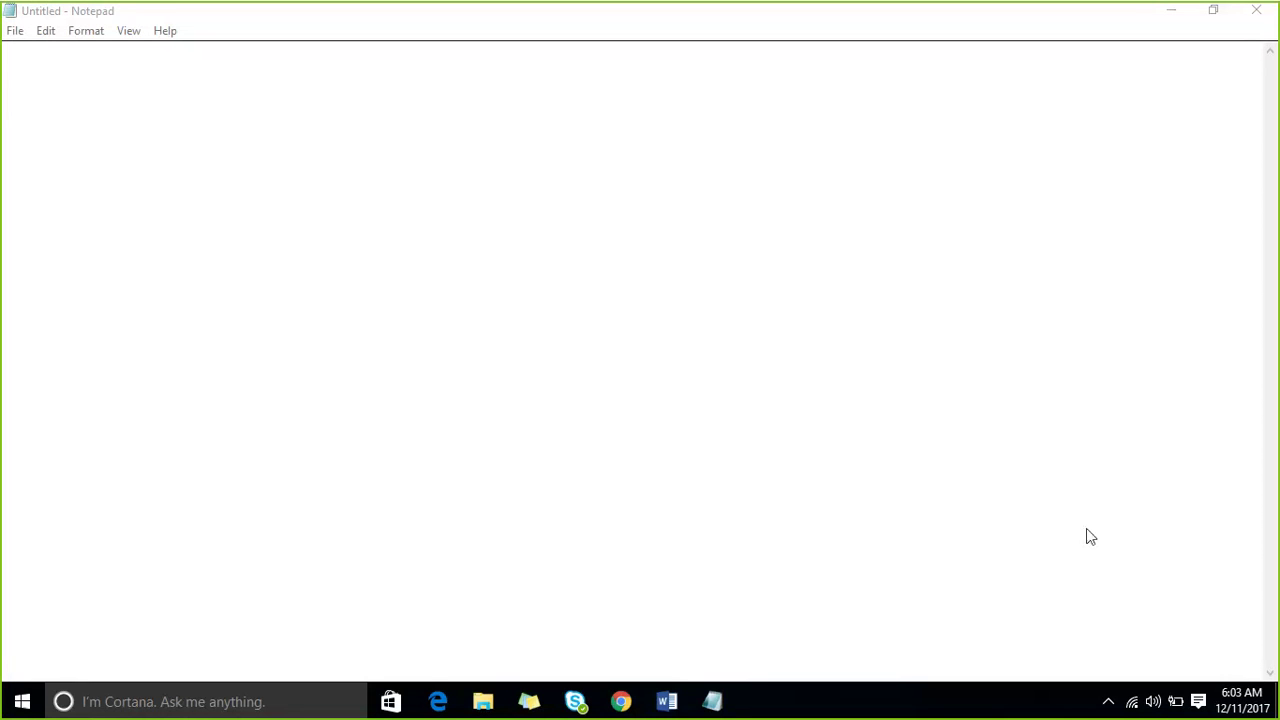
Write a note in the blank document giving the attendee's name followed by "audio not conencted"
{"action": "left_click", "coordinate": [80, 97]}
{"action": "type", "text": "so"}
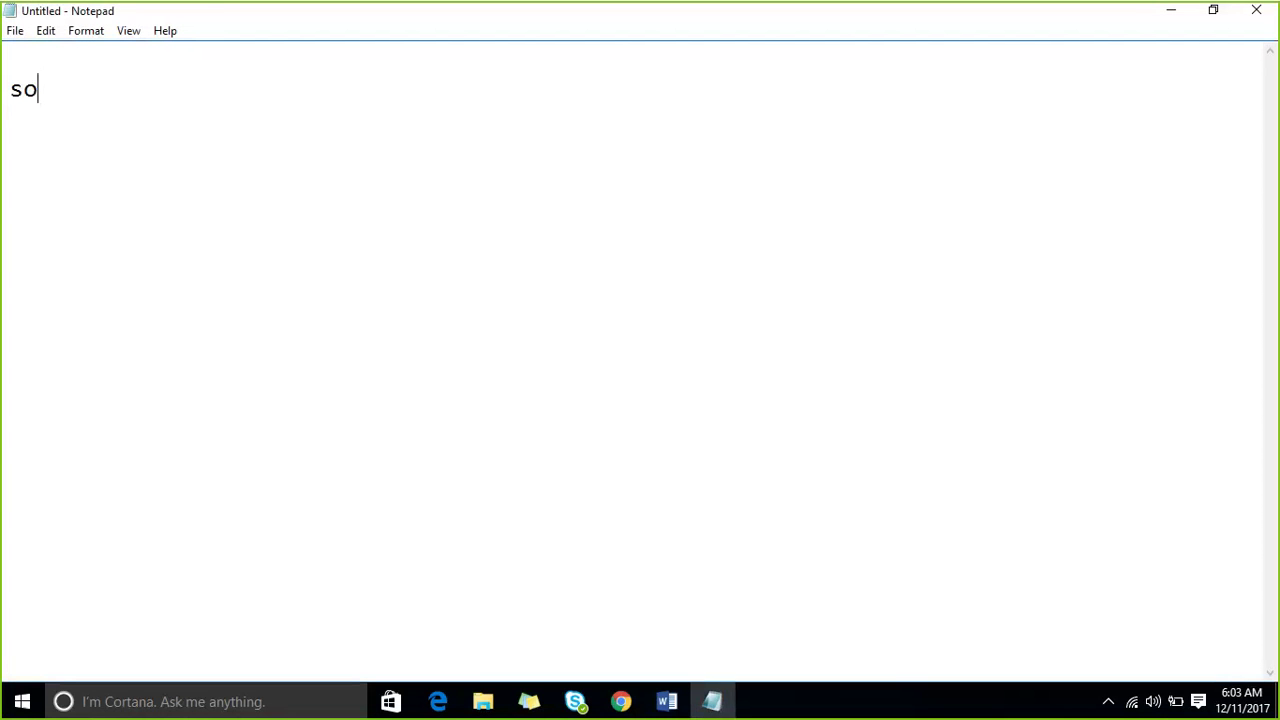
{"action": "type", "text": "ugata audio not "}
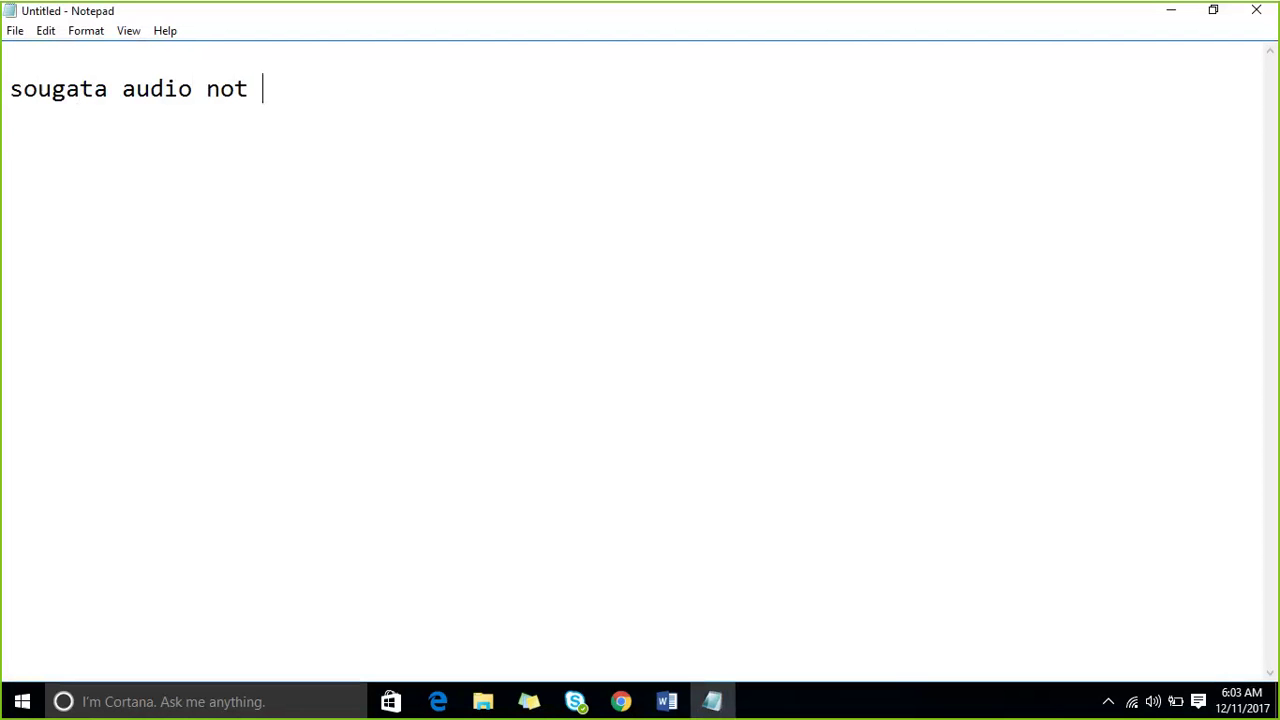
{"action": "type", "text": "conencted"}
{"action": "key", "text": "Return"}
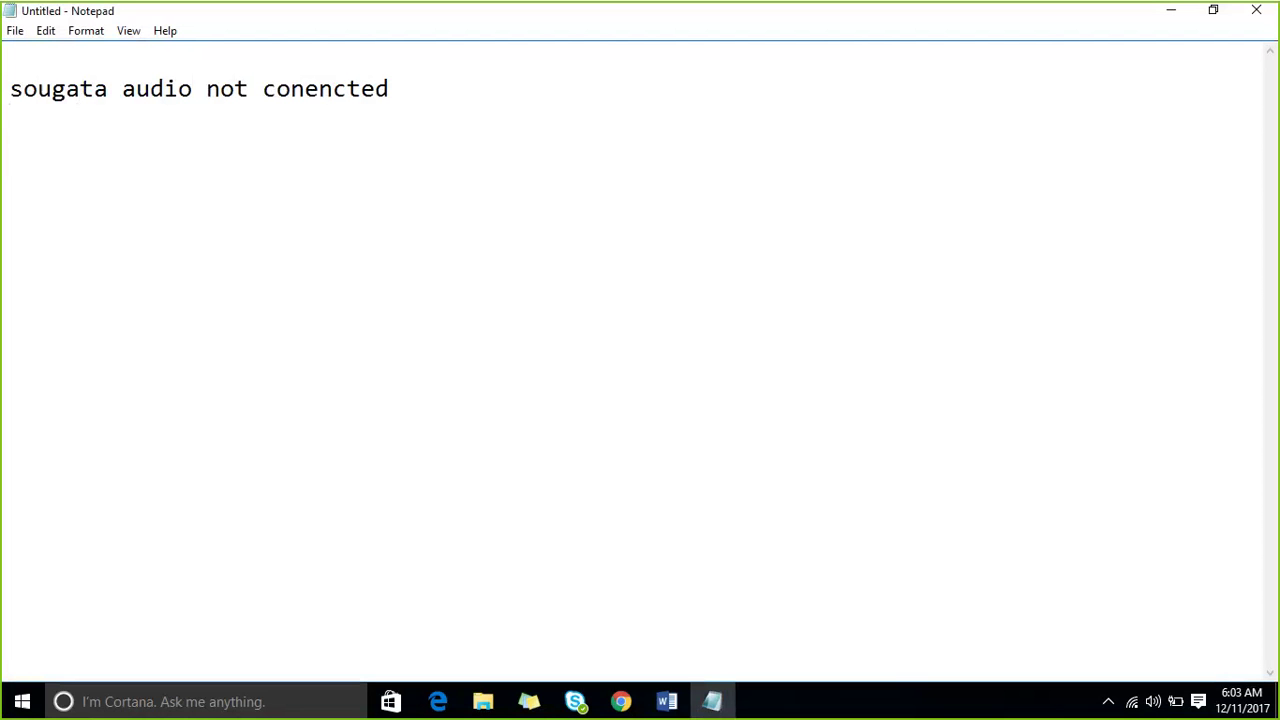
Below a blank line, list the system requirements "windows 8/windows 10--64 bit" and "windows 7 sp1 64 bit" on separate lines
{"action": "key", "text": "Return"}
{"action": "type", "text": "windows 8/w"}
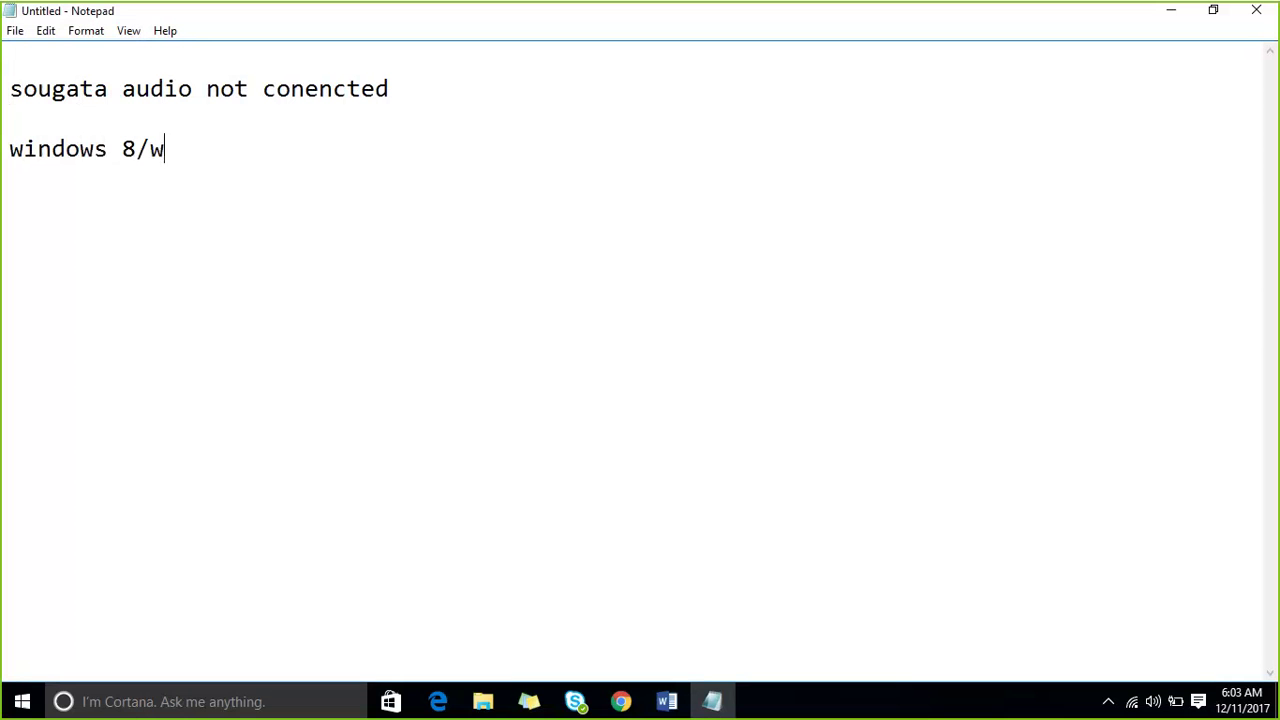
{"action": "type", "text": "indows 10"}
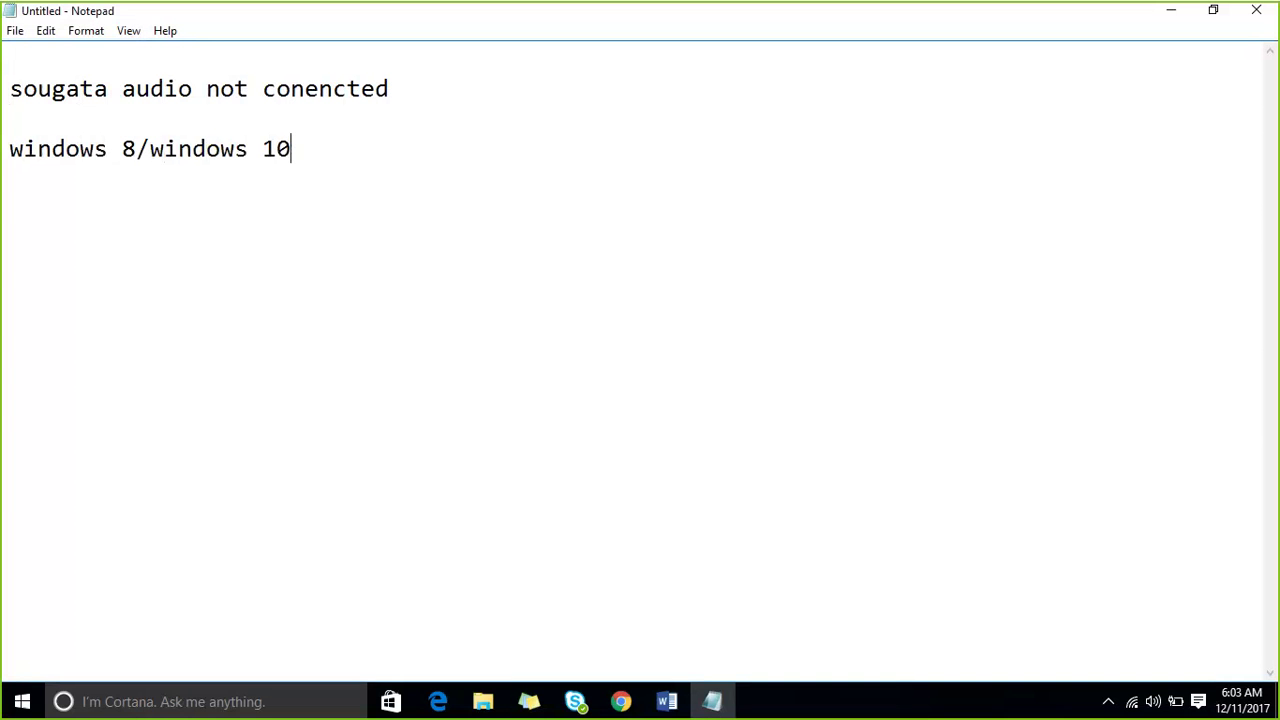
{"action": "type", "text": "--64 bit"}
{"action": "key", "text": "Return"}
{"action": "type", "text": "windo"}
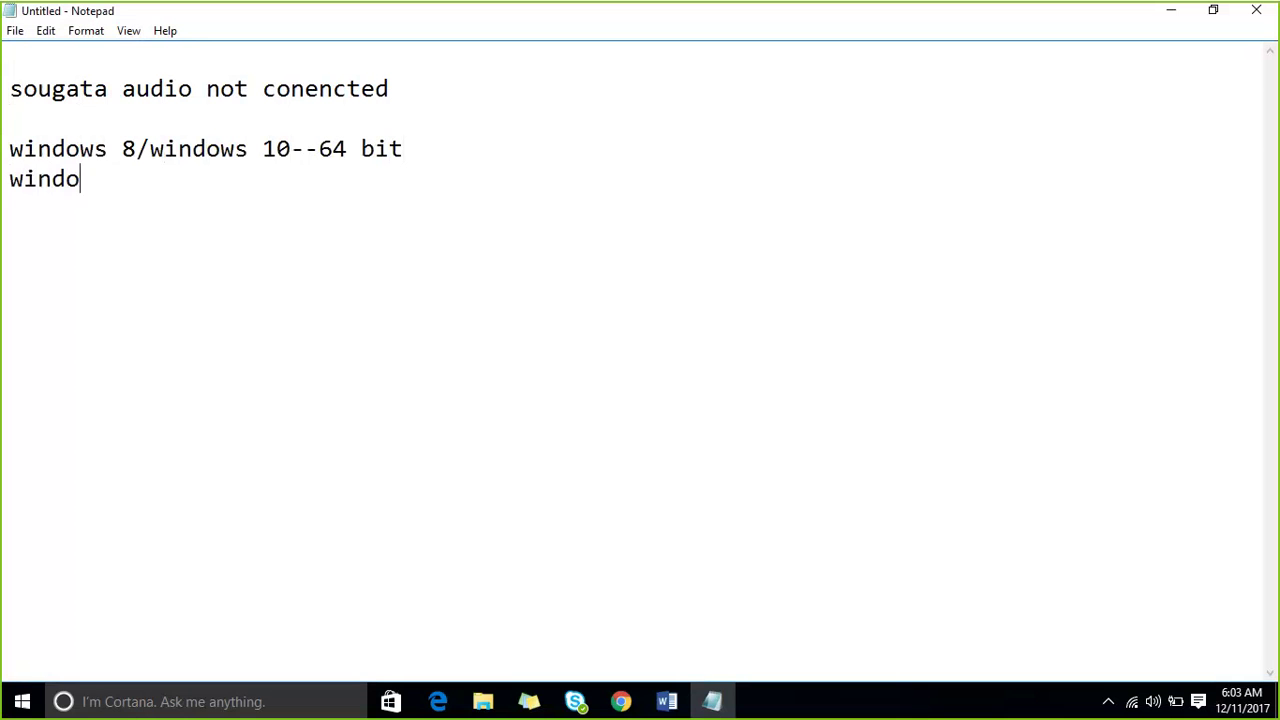
{"action": "type", "text": "ws 7 sp1 6"}
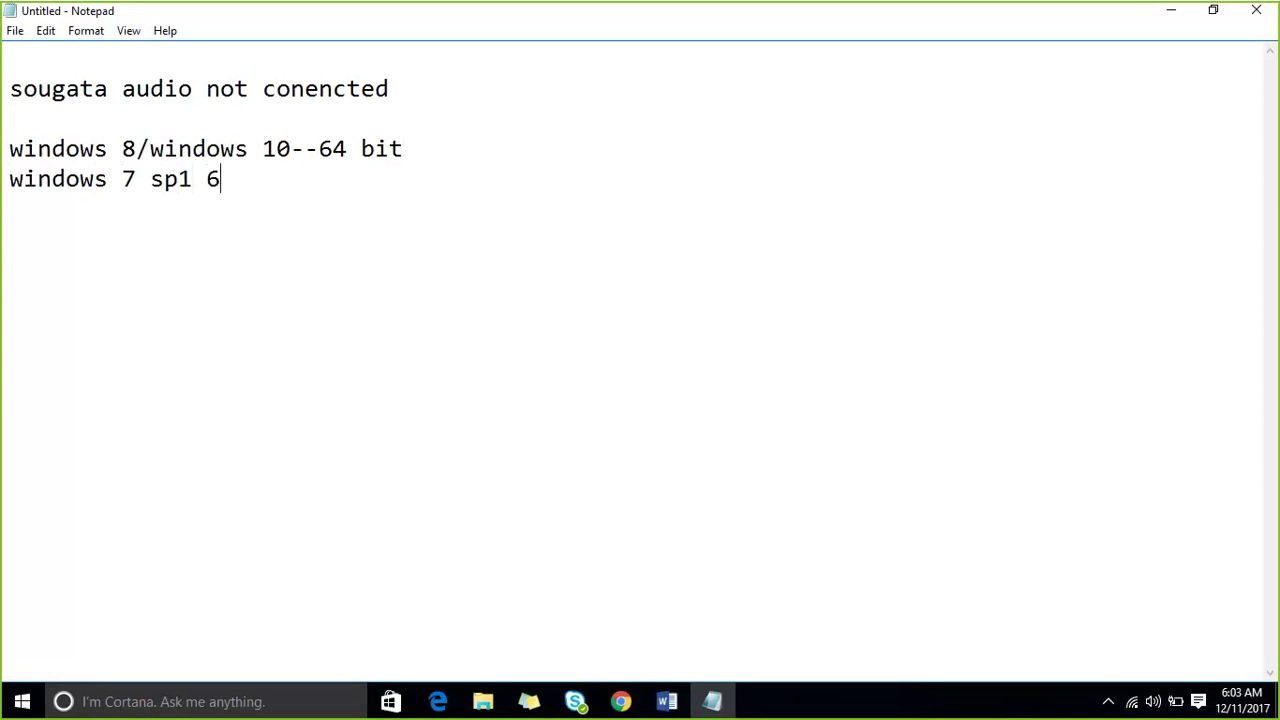
{"action": "type", "text": "4 bit"}
{"action": "key", "text": "ctrl+shift+Left"}
{"action": "key", "text": "ctrl+shift+Left"}
{"action": "key", "text": "shift+Up"}
{"action": "key", "text": "shift+Home"}
{"action": "left_click", "coordinate": [96, 245]}
{"action": "key", "text": "Return"}
{"action": "left_click", "coordinate": [621, 701]}
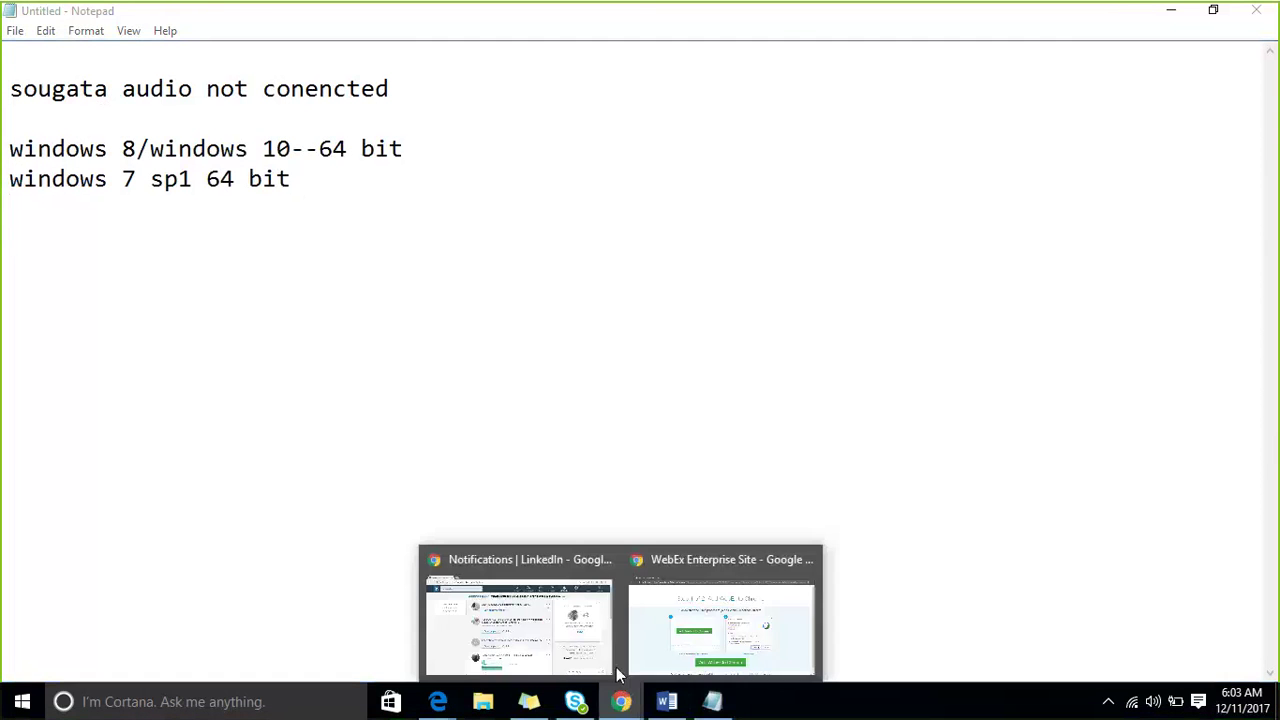
{"action": "left_click", "coordinate": [600, 617]}
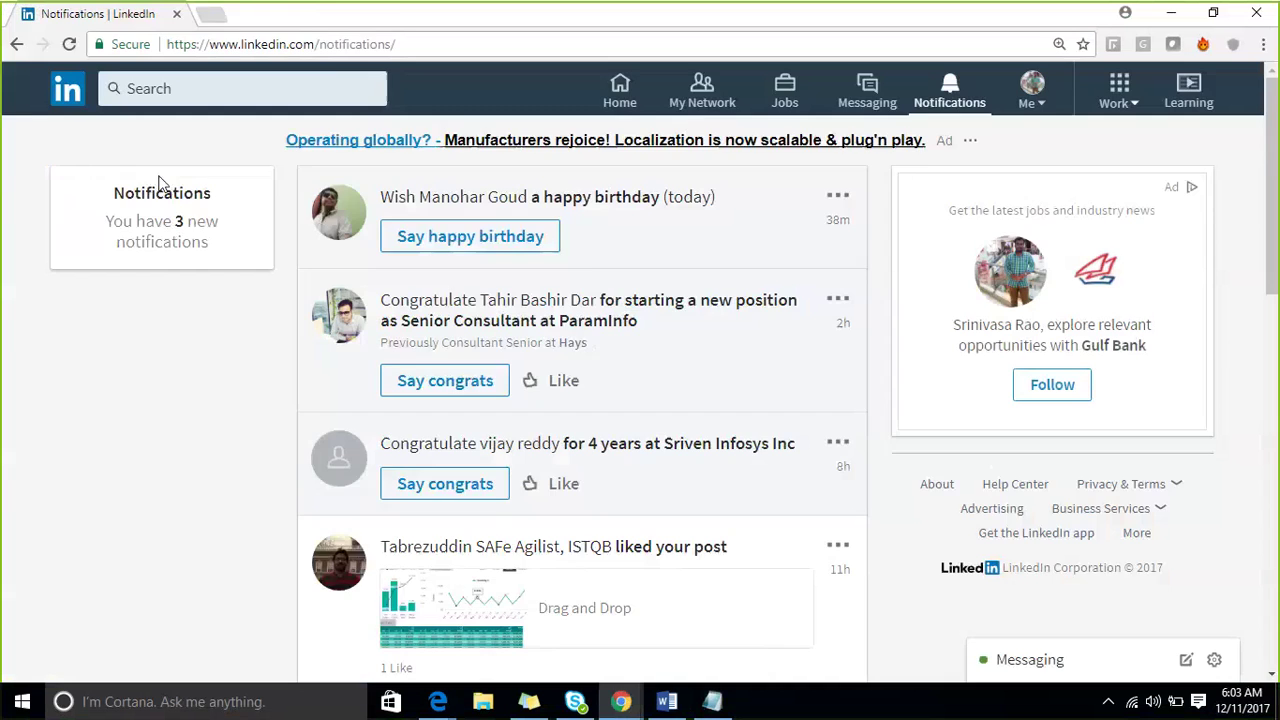
{"action": "left_click", "coordinate": [215, 14]}
{"action": "type", "text": "www.google.com"}
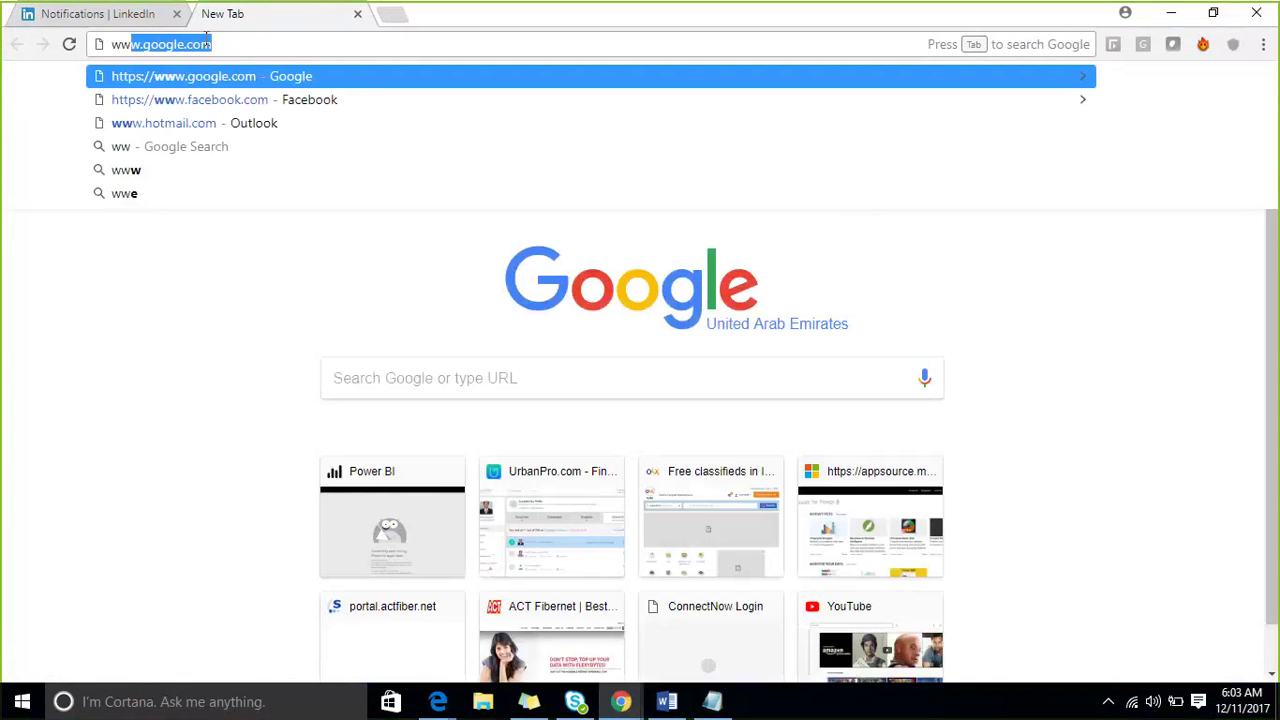
{"action": "key", "text": "Return"}
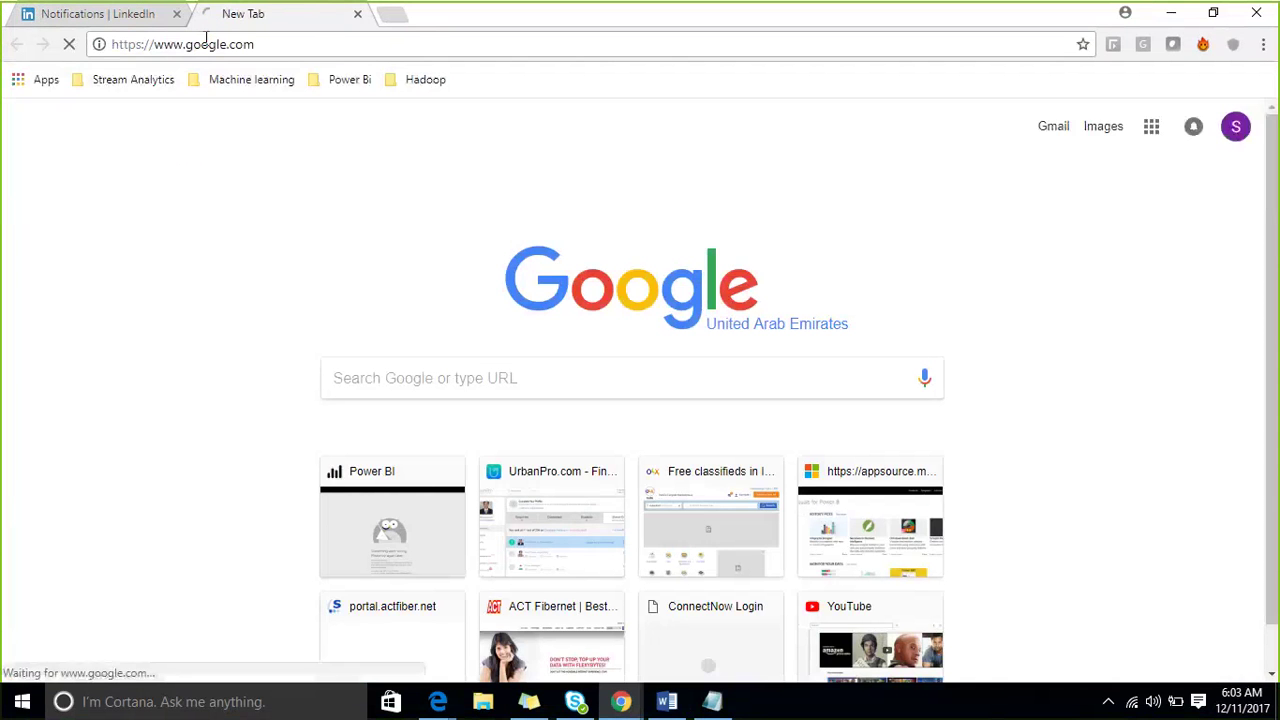
{"action": "type", "text": "power bi"}
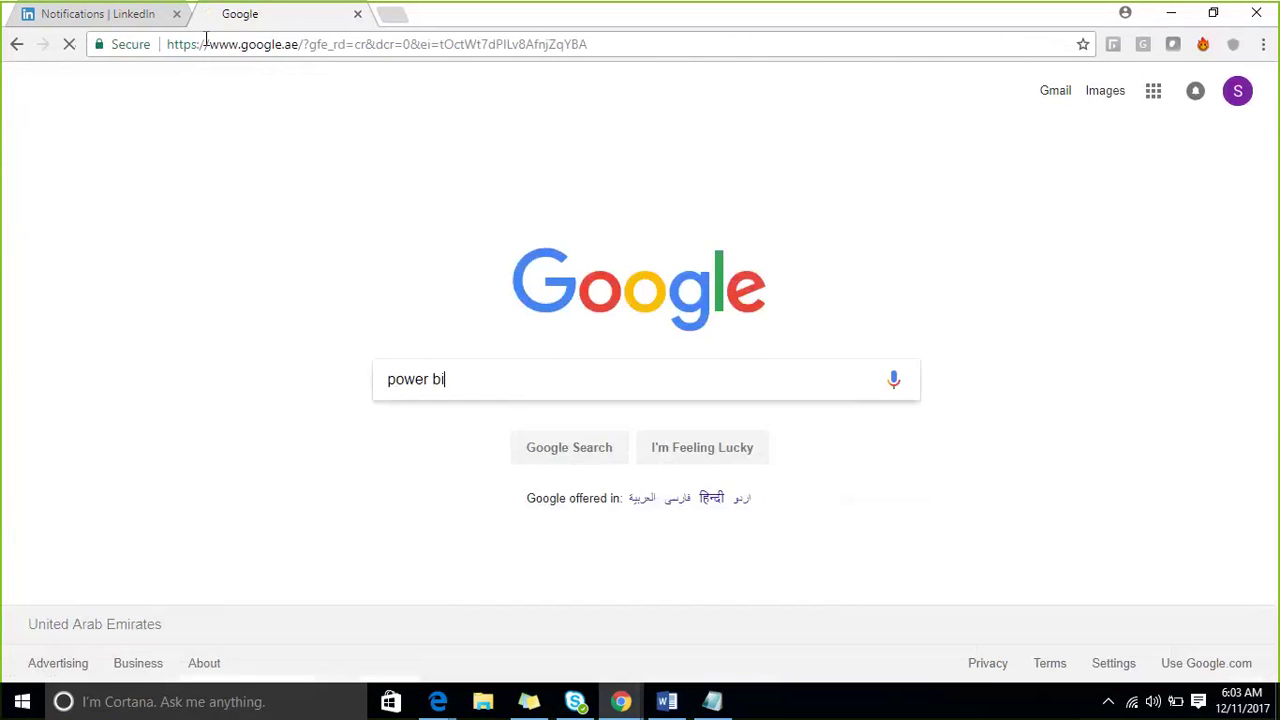
{"action": "key", "text": "Return"}
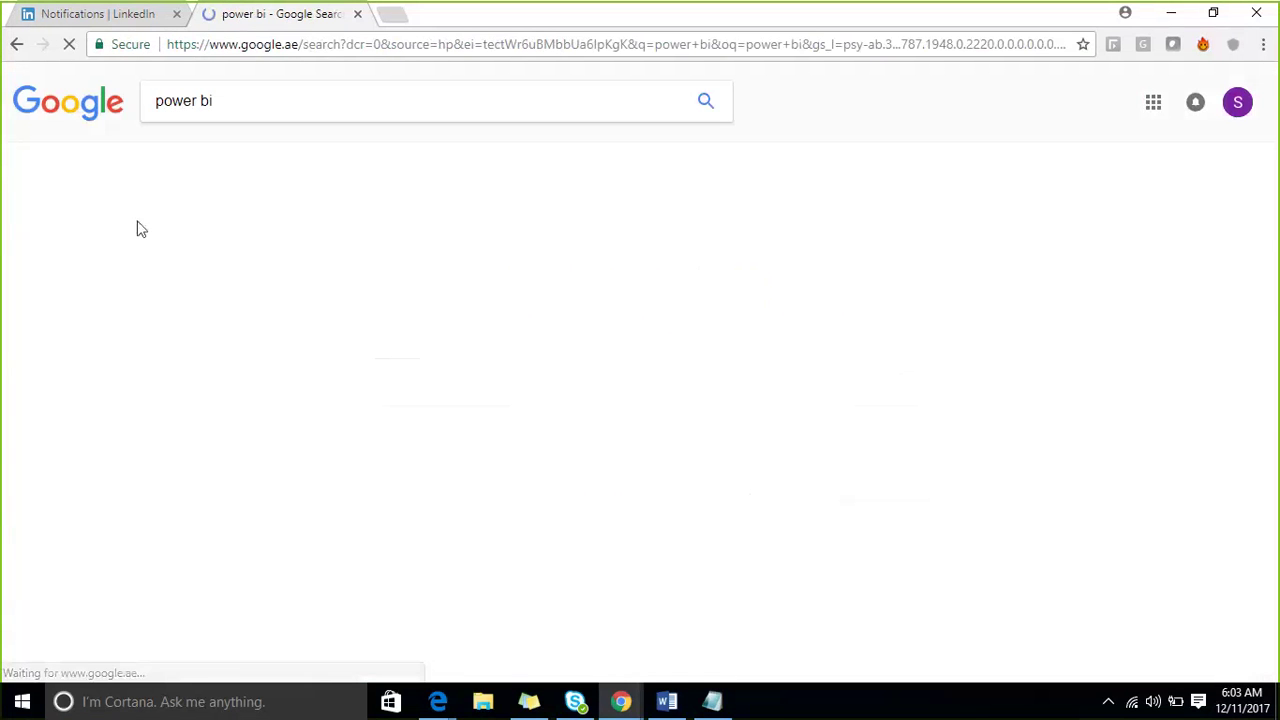
Go to the Power BI website's getting-started page and download the free Power BI Desktop installer
{"action": "left_click", "coordinate": [227, 240]}
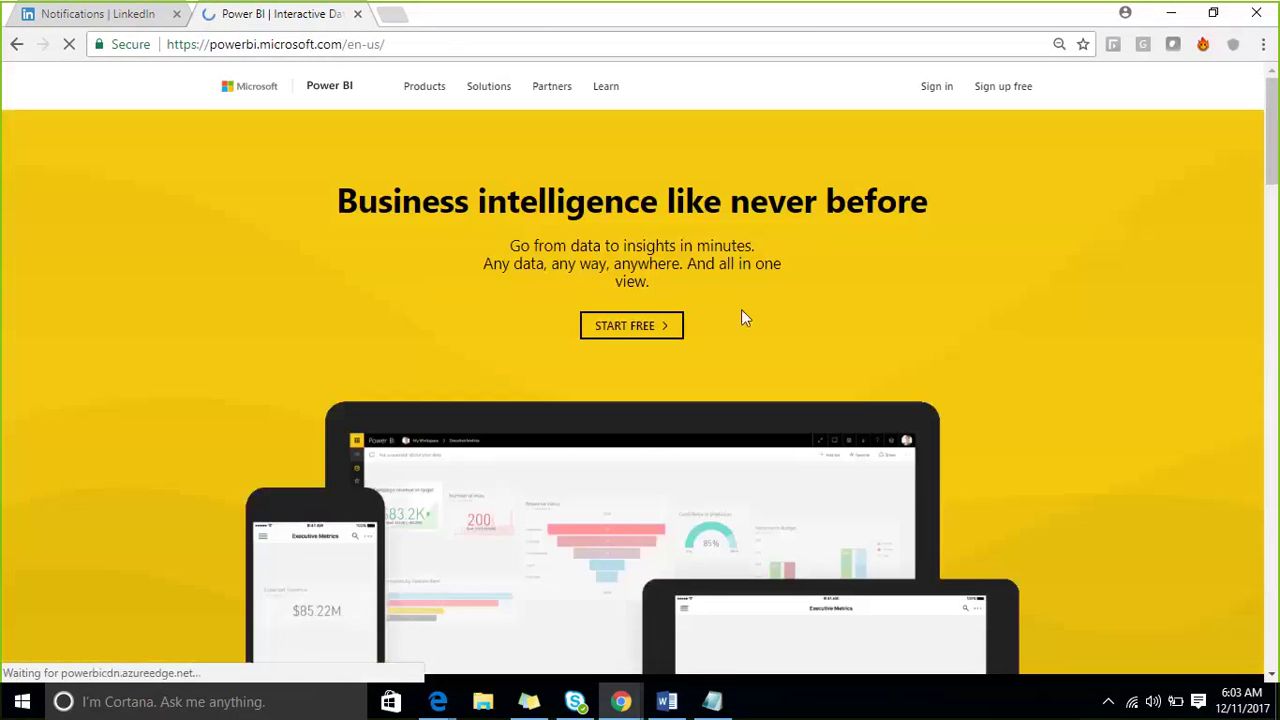
{"action": "left_click", "coordinate": [632, 338]}
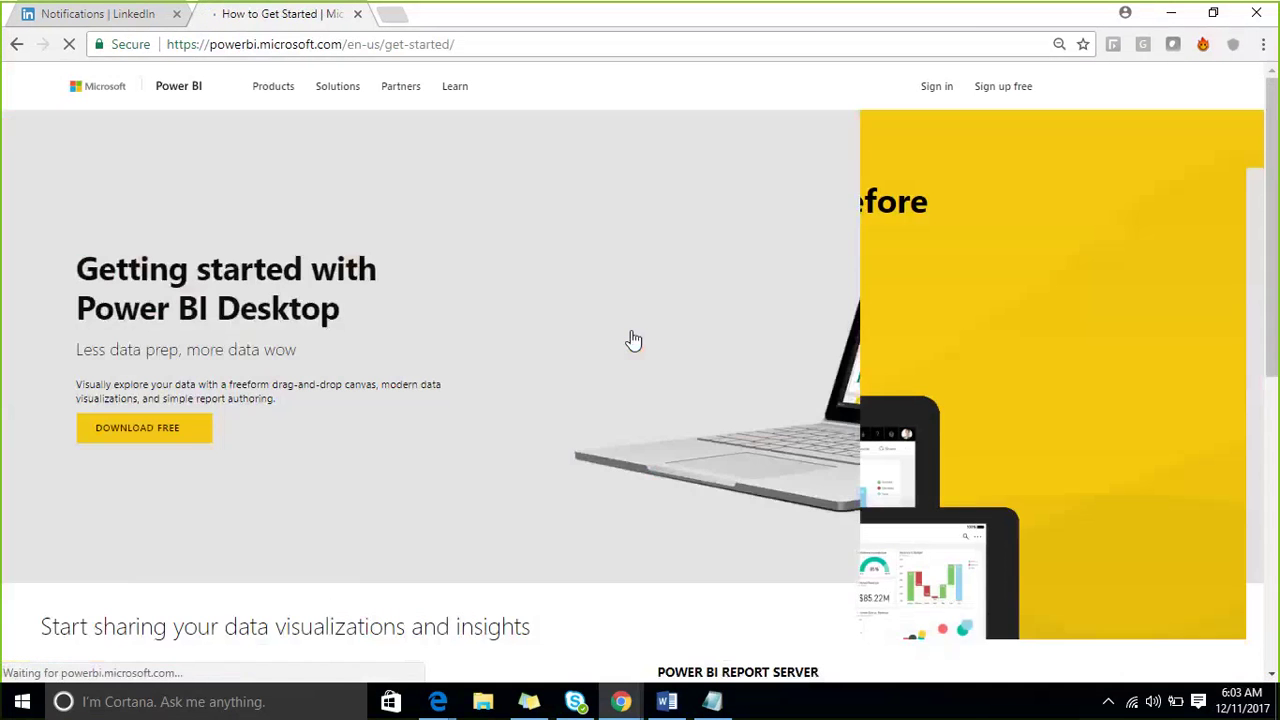
{"action": "left_click", "coordinate": [466, 46]}
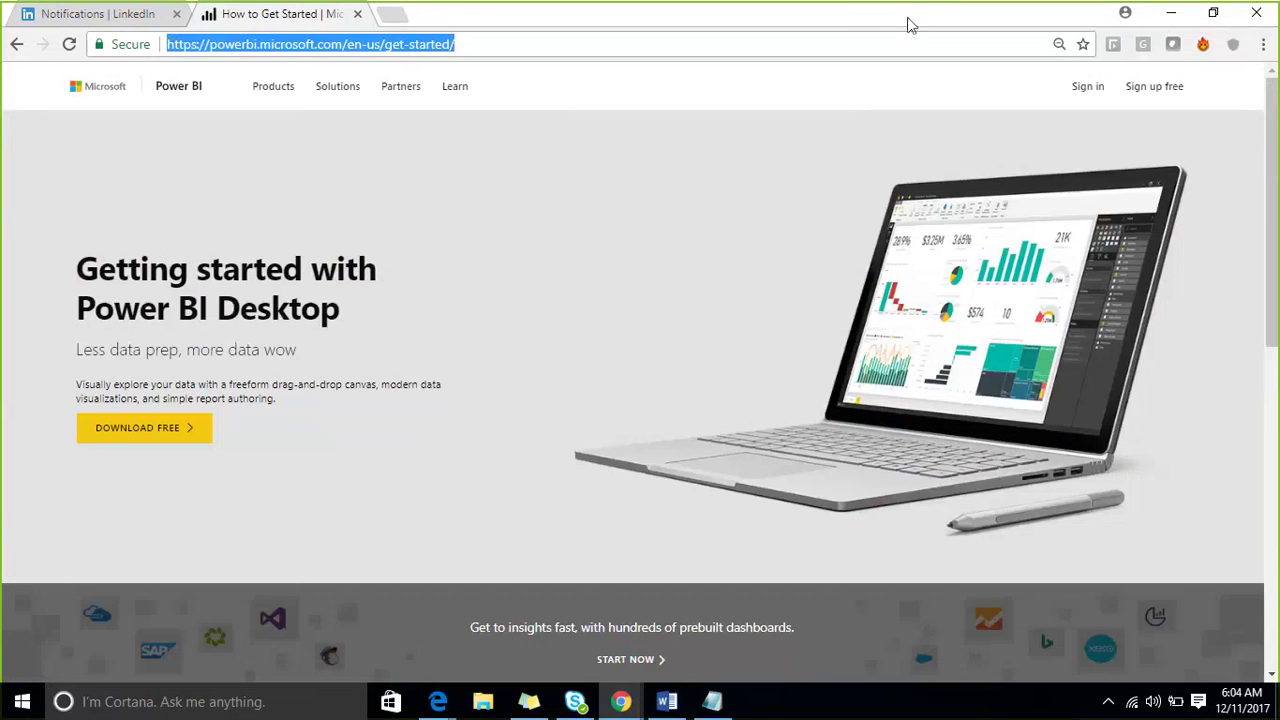
{"action": "key", "text": "alt+Tab"}
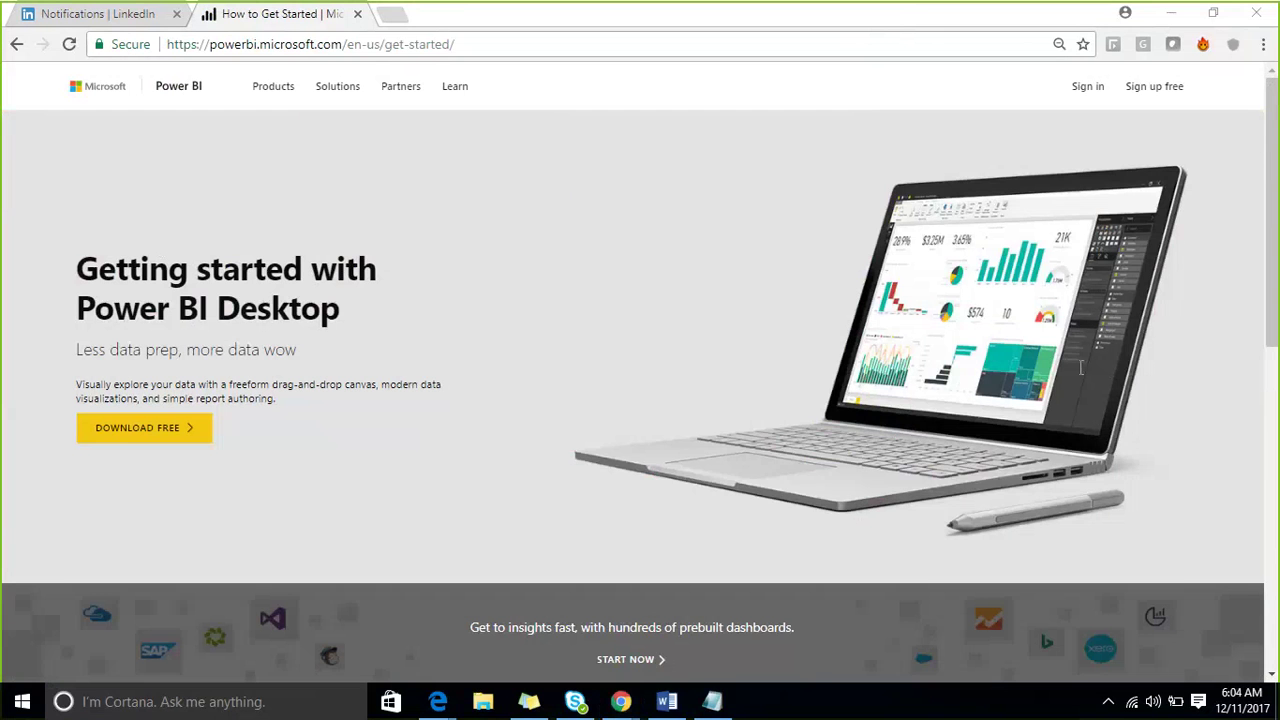
{"action": "left_click", "coordinate": [172, 438]}
{"action": "left_click", "coordinate": [174, 441]}
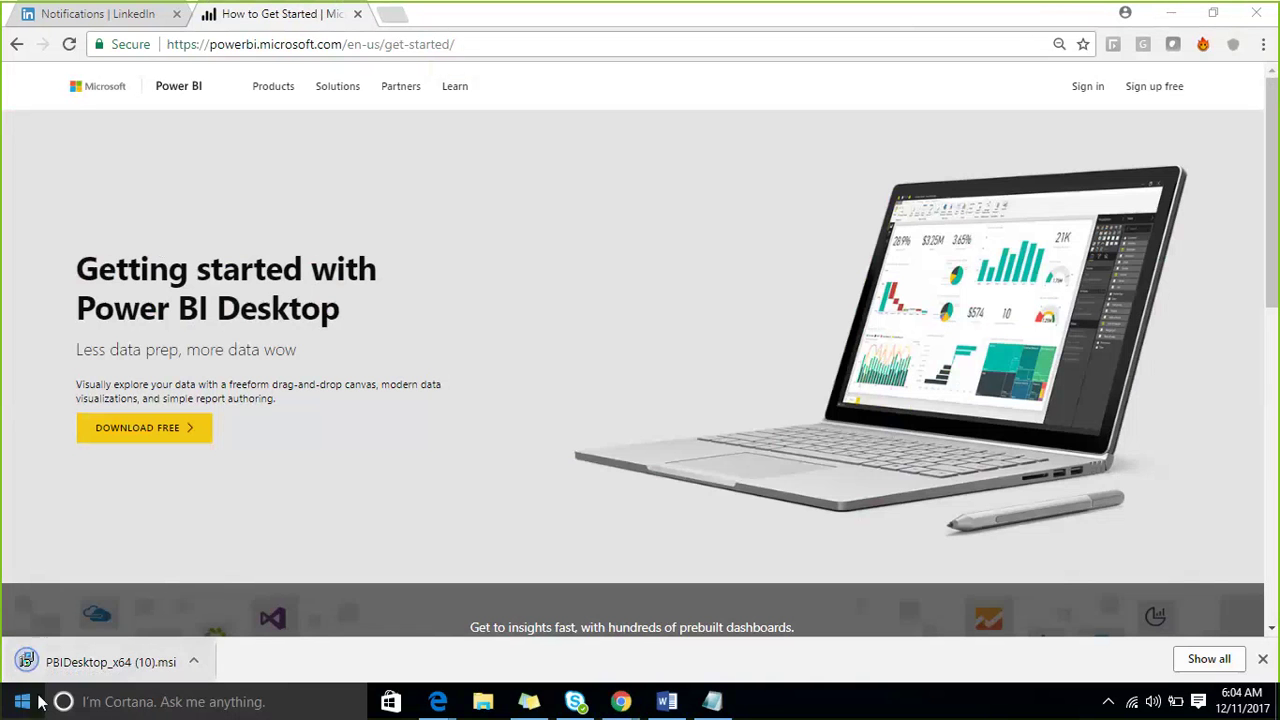
Run the downloaded PBIDesktop_x64 (10).msi and try to repair the existing Power BI Desktop installation
{"action": "left_click", "coordinate": [122, 661]}
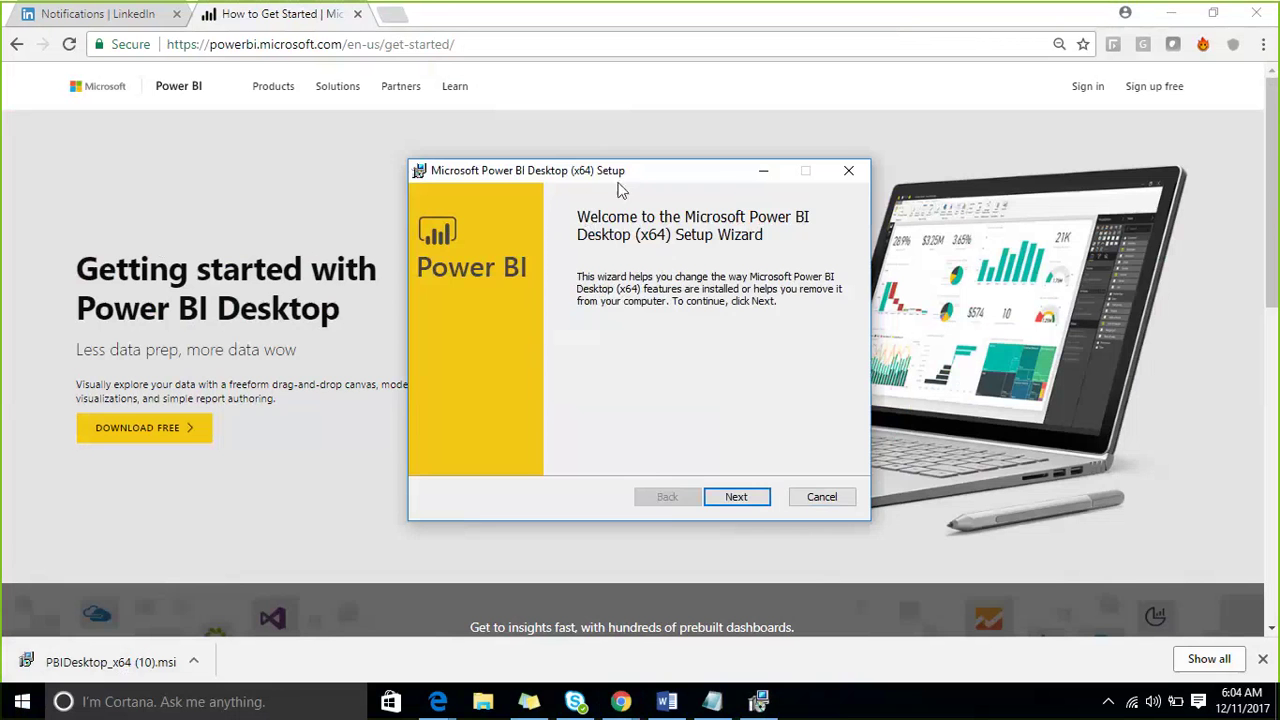
{"action": "left_click_drag", "start_coordinate": [620, 190], "coordinate": [503, 165]}
{"action": "left_click", "coordinate": [616, 475]}
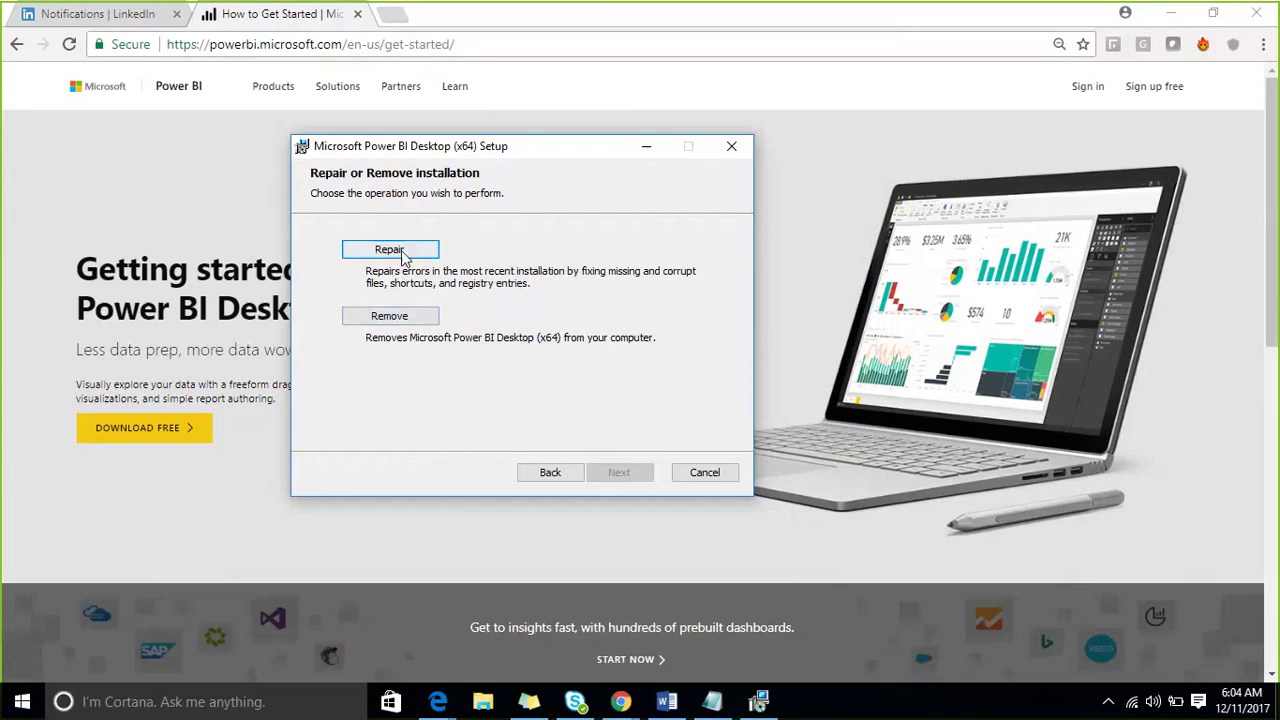
{"action": "left_click", "coordinate": [390, 250]}
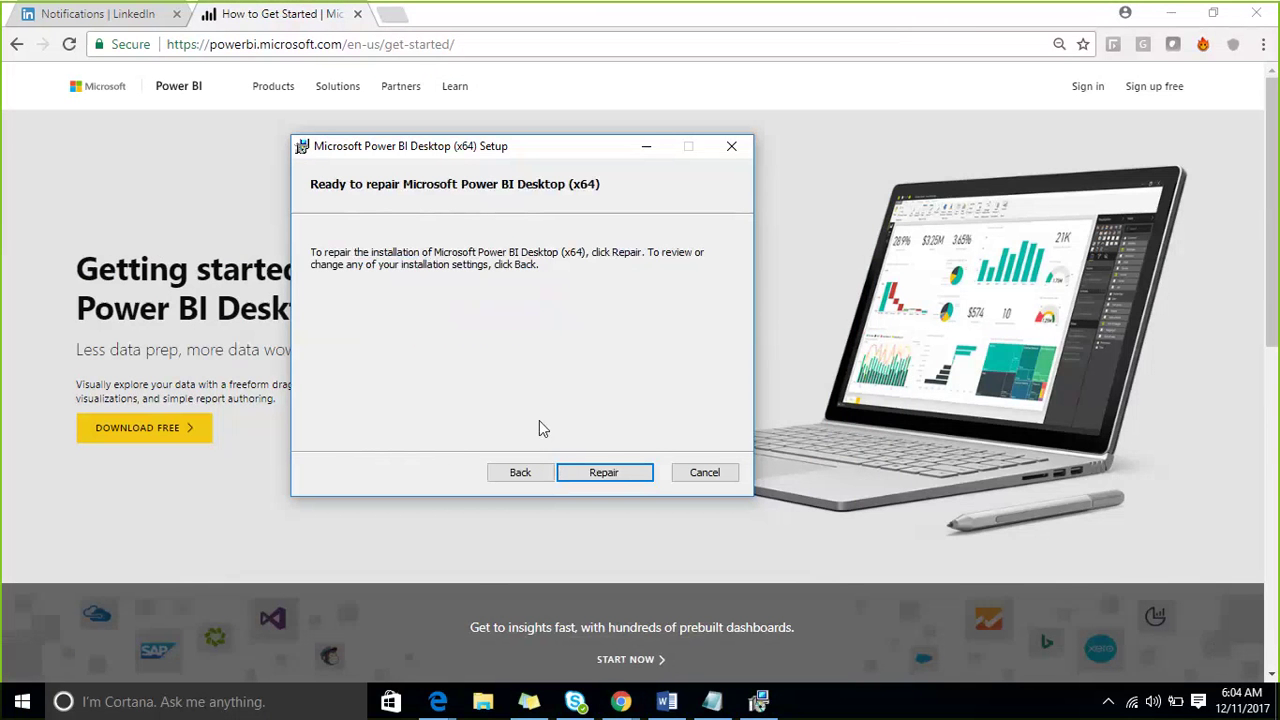
{"action": "left_click", "coordinate": [582, 473]}
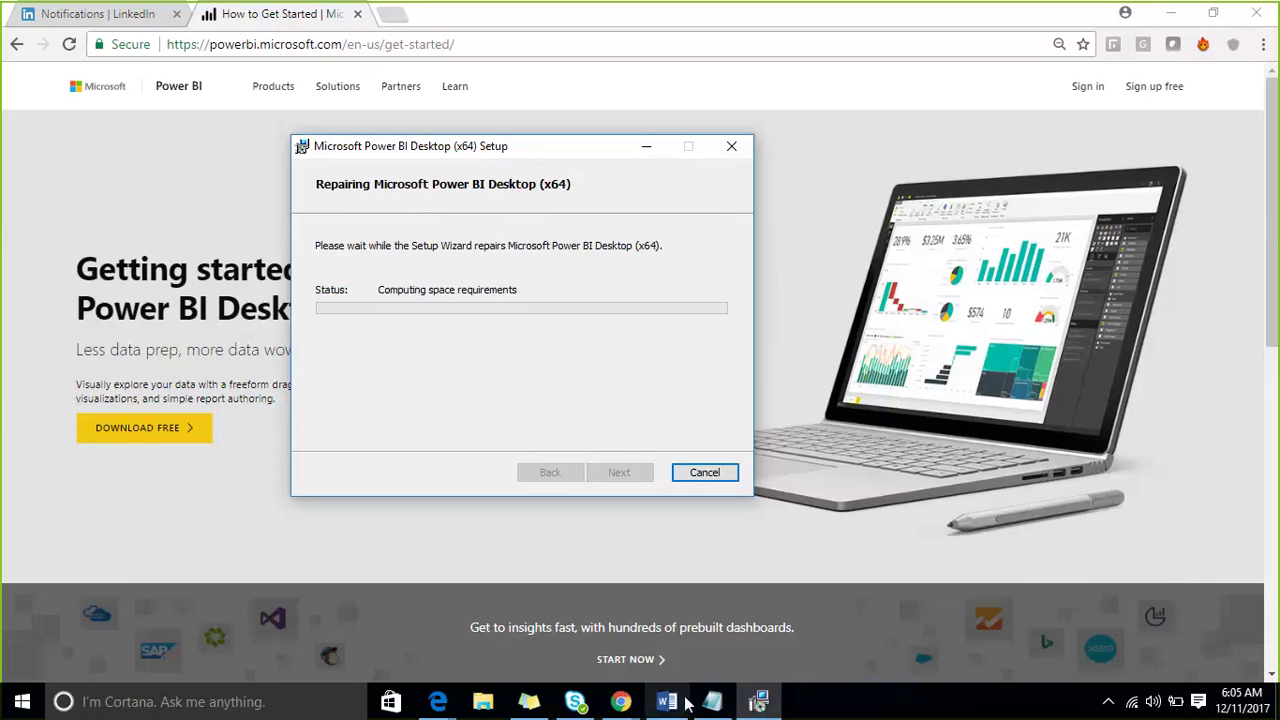
Switch to Notepad and add two attendees' names on separate lines below the Windows requirements
{"action": "mouse_move", "coordinate": [713, 708]}
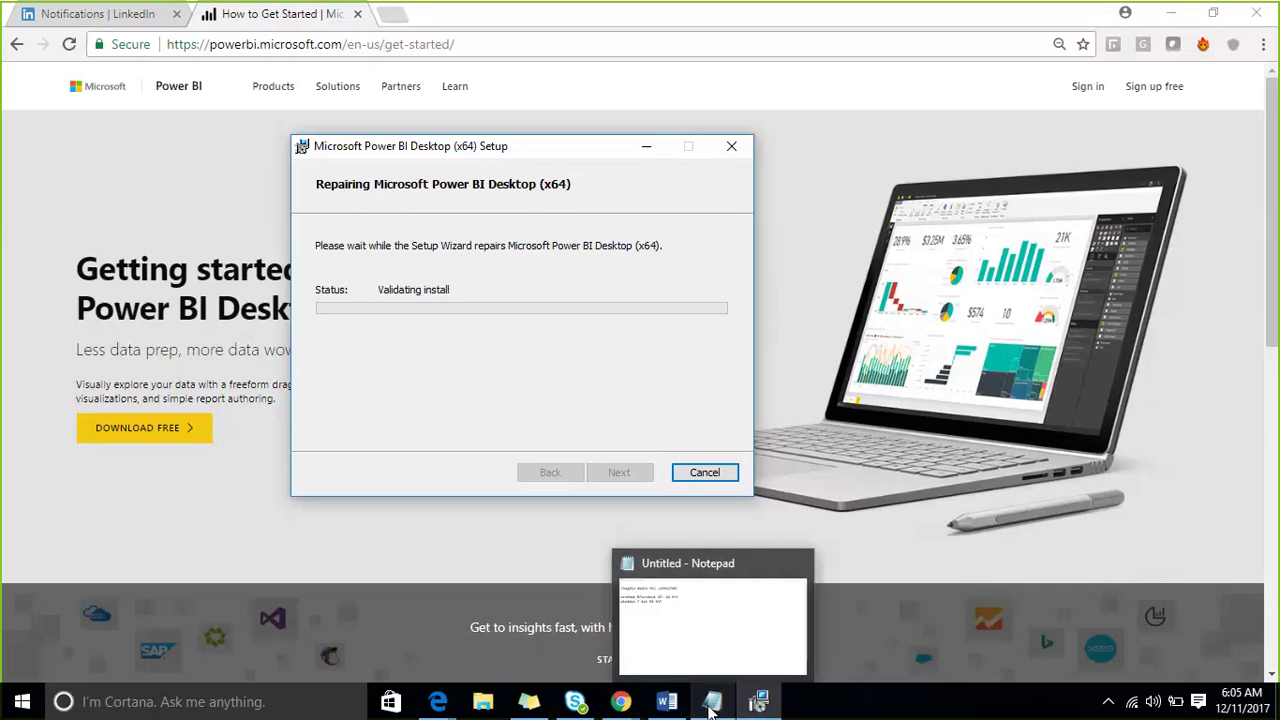
{"action": "left_click", "coordinate": [720, 637]}
{"action": "type", "text": "s"}
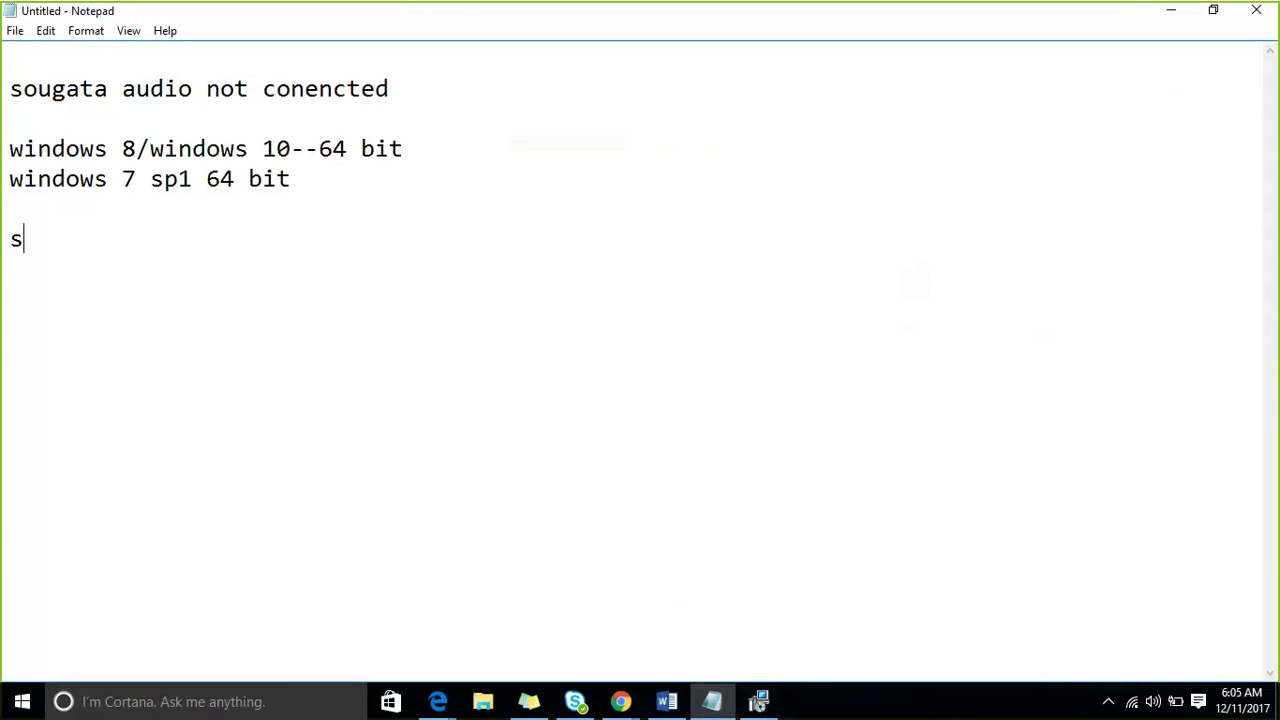
{"action": "type", "text": "ushni"}
{"action": "key", "text": "BackSpace"}
{"action": "key", "text": "BackSpace"}
{"action": "type", "text": "m"}
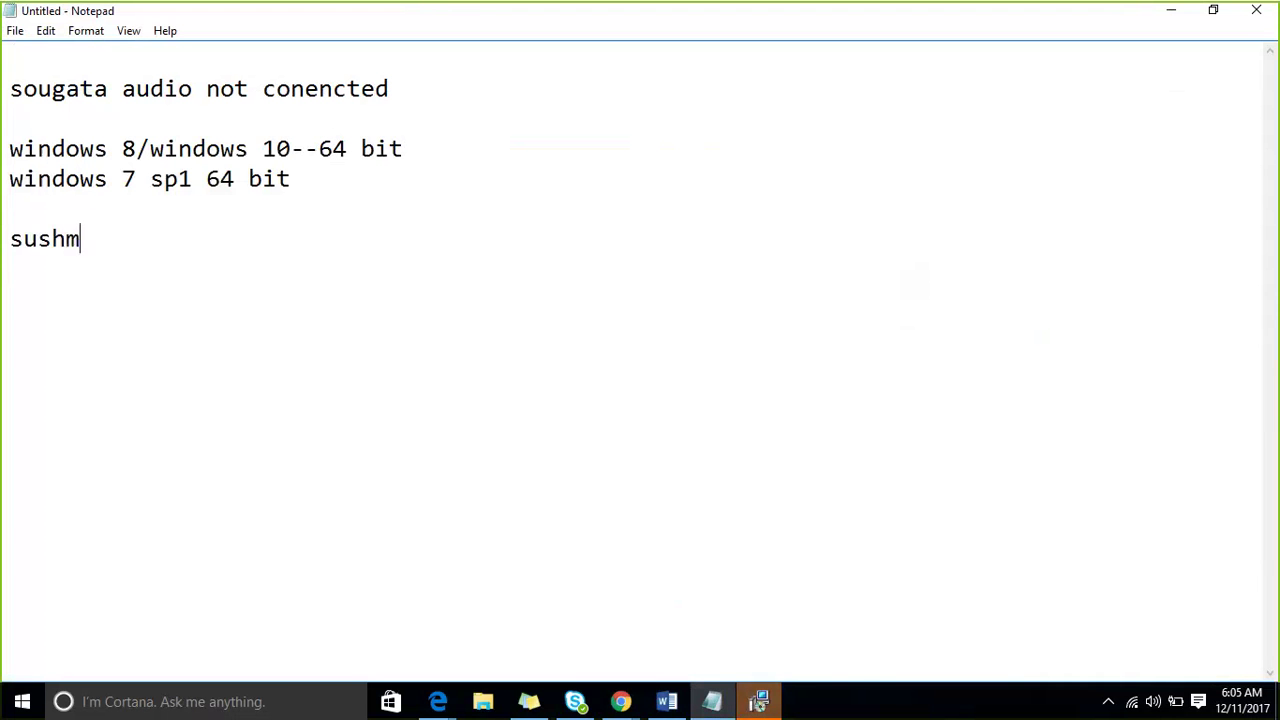
{"action": "type", "text": "ita vishnu"}
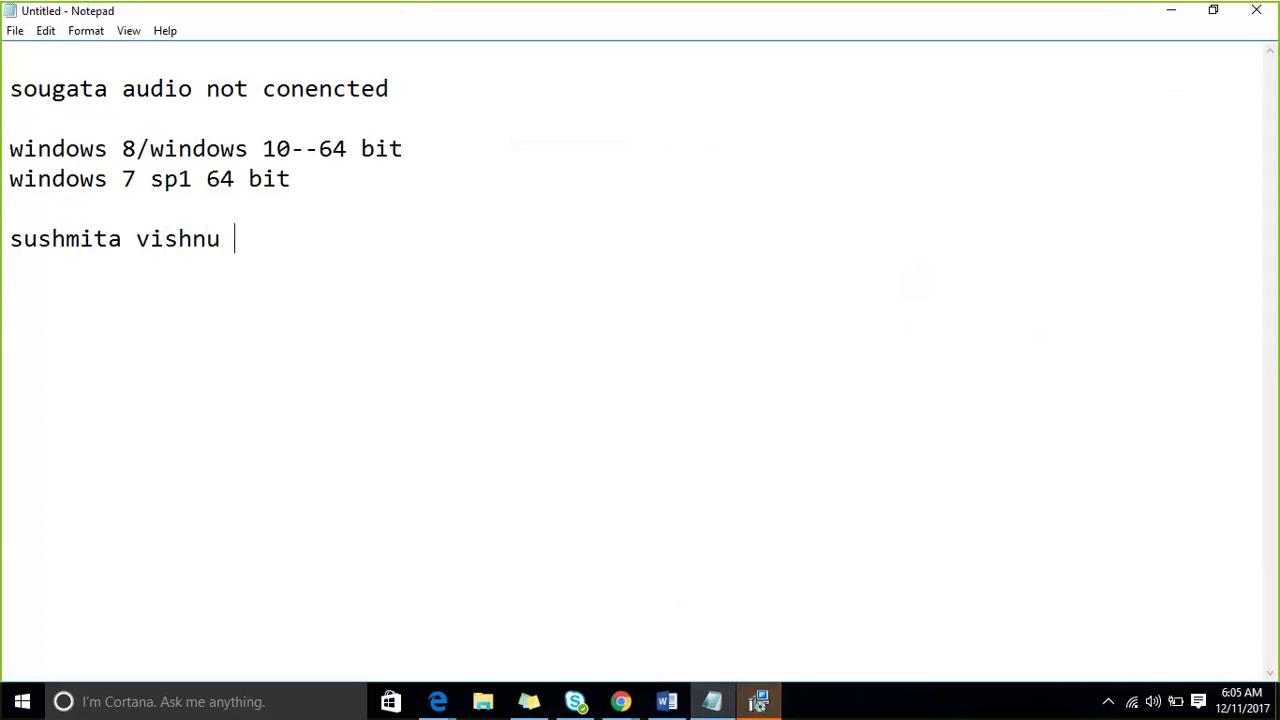
{"action": "key", "text": "BackSpace"}
{"action": "key", "text": "Left"}
{"action": "key", "text": "Left"}
{"action": "key", "text": "Left"}
{"action": "key", "text": "Left"}
{"action": "key", "text": "Left"}
{"action": "key", "text": "Left"}
{"action": "key", "text": "Return"}
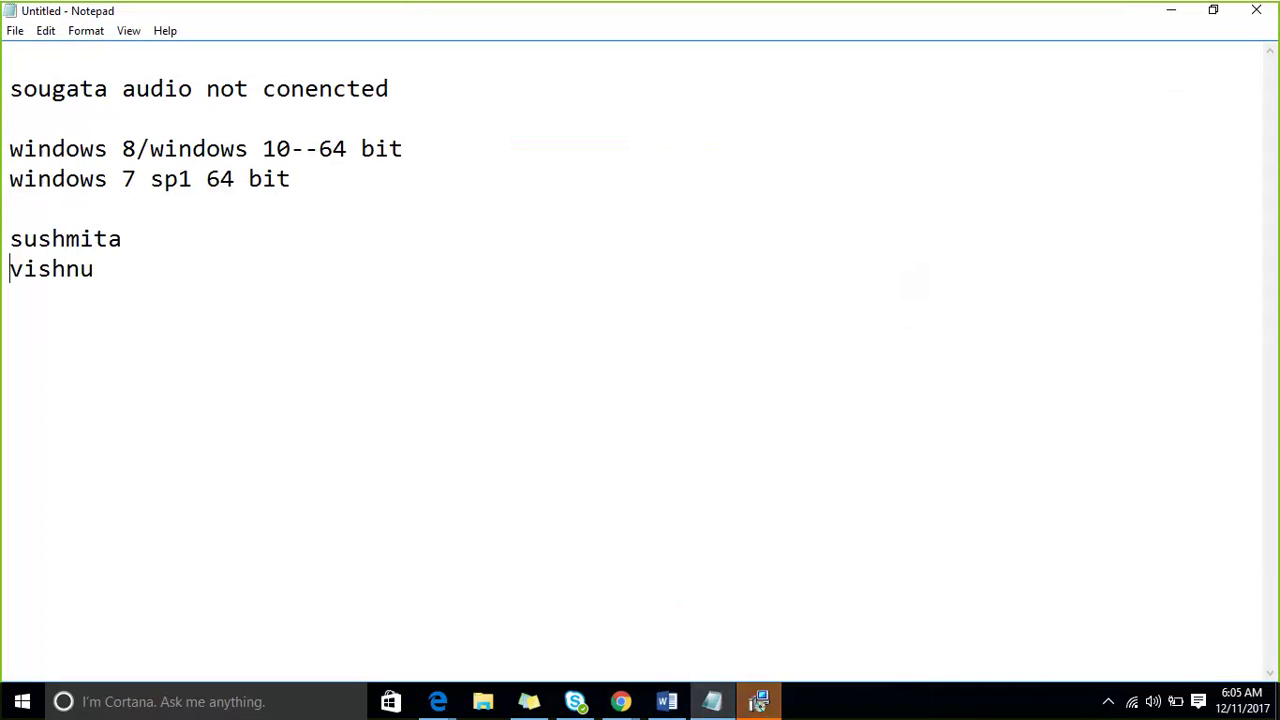
Add "audio not conencted" after the second of the two newly listed attendees' names
{"action": "key", "text": "End"}
{"action": "type", "text": "au"}
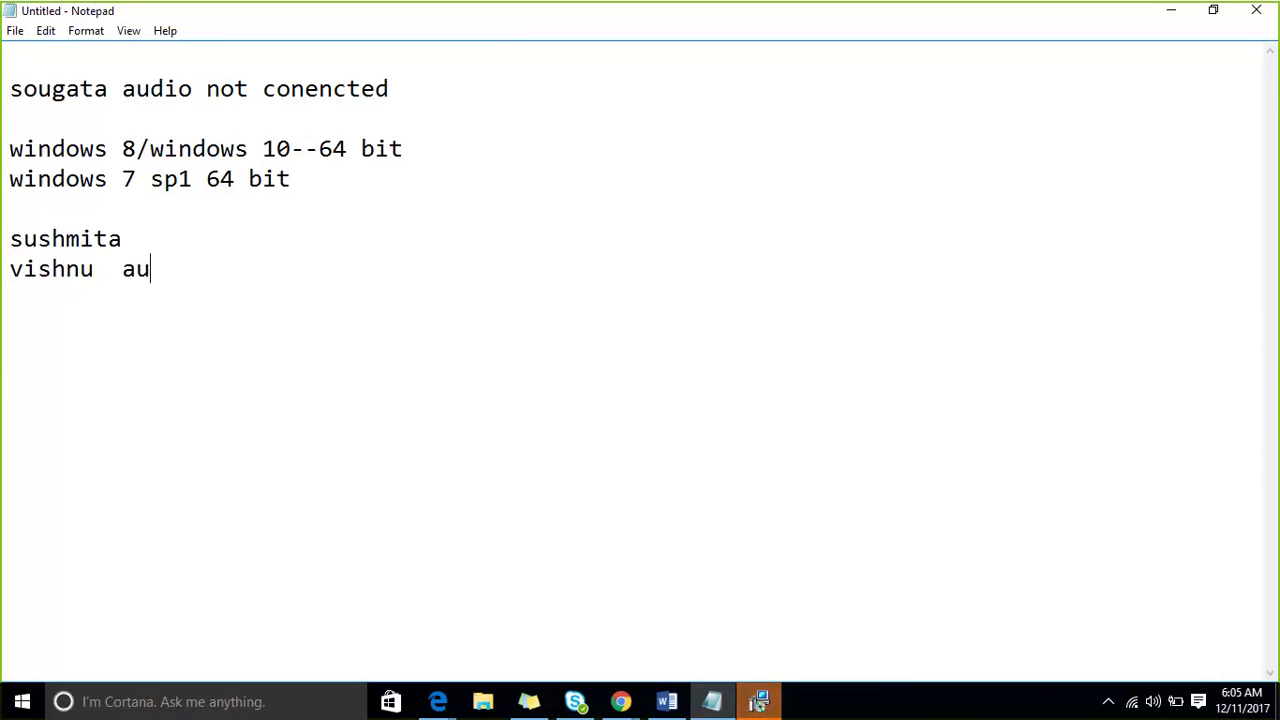
{"action": "type", "text": "dio not conenc"}
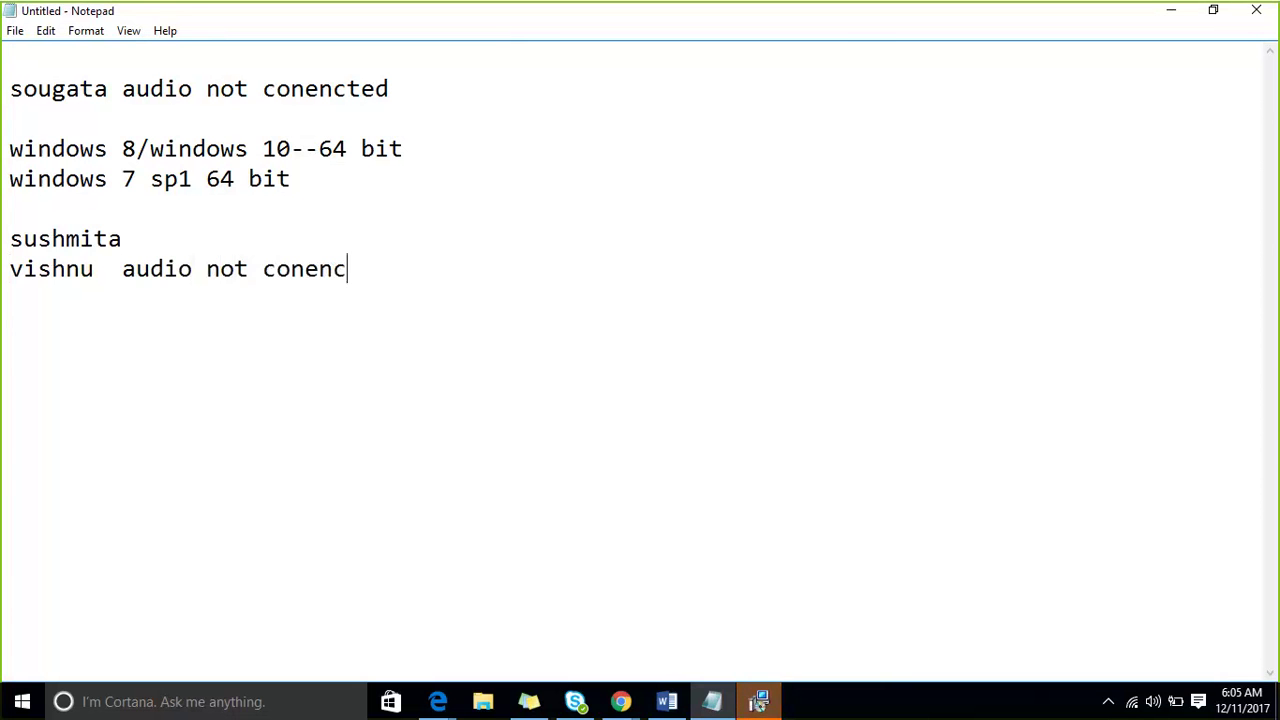
{"action": "type", "text": "ted"}
{"action": "key", "text": "Return"}
Return to the Power BI Desktop setup, cancel the repair instead of accepting a reboot, and close the wizard
{"action": "left_click", "coordinate": [768, 703]}
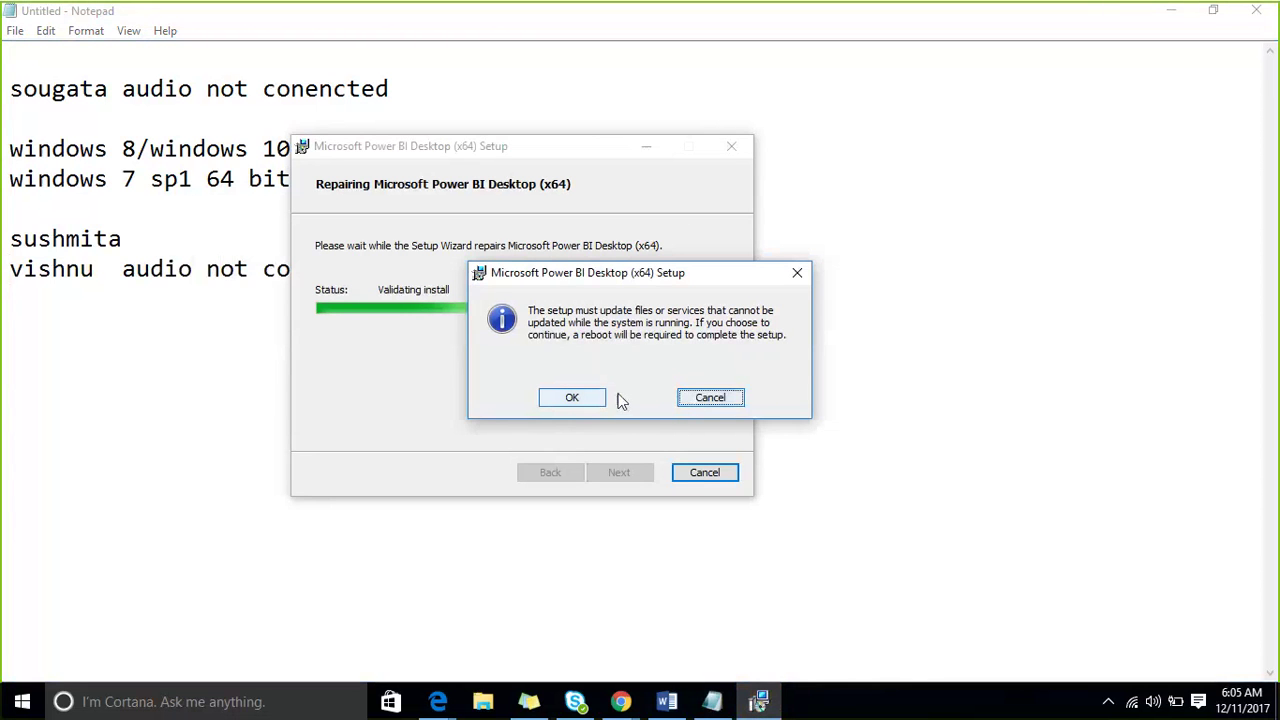
{"action": "left_click", "coordinate": [708, 398]}
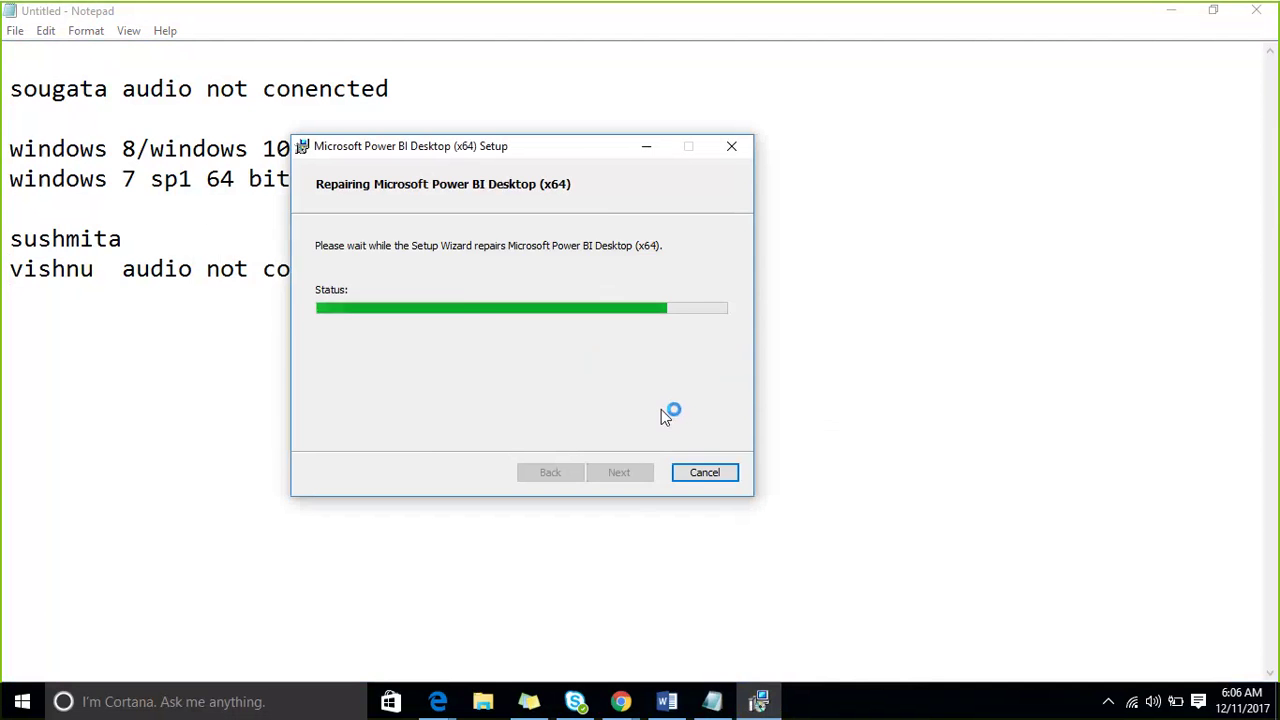
{"action": "left_click", "coordinate": [640, 474]}
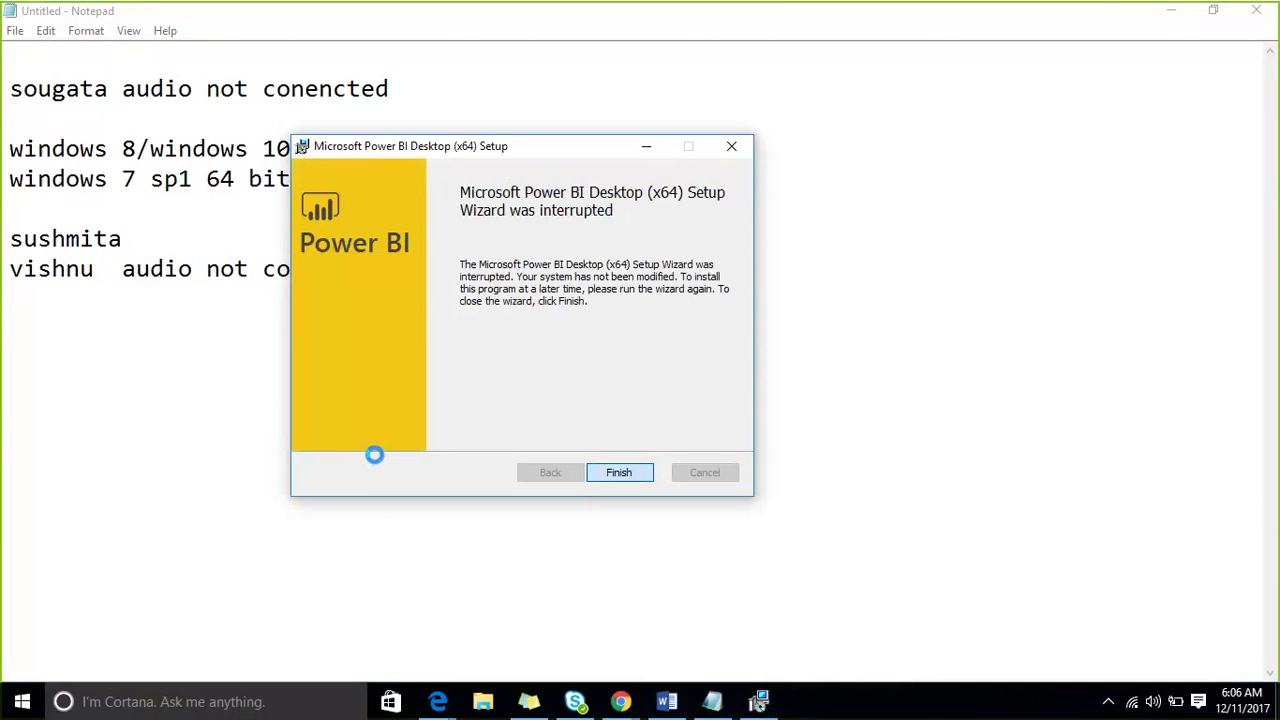
{"action": "key", "text": "Return"}
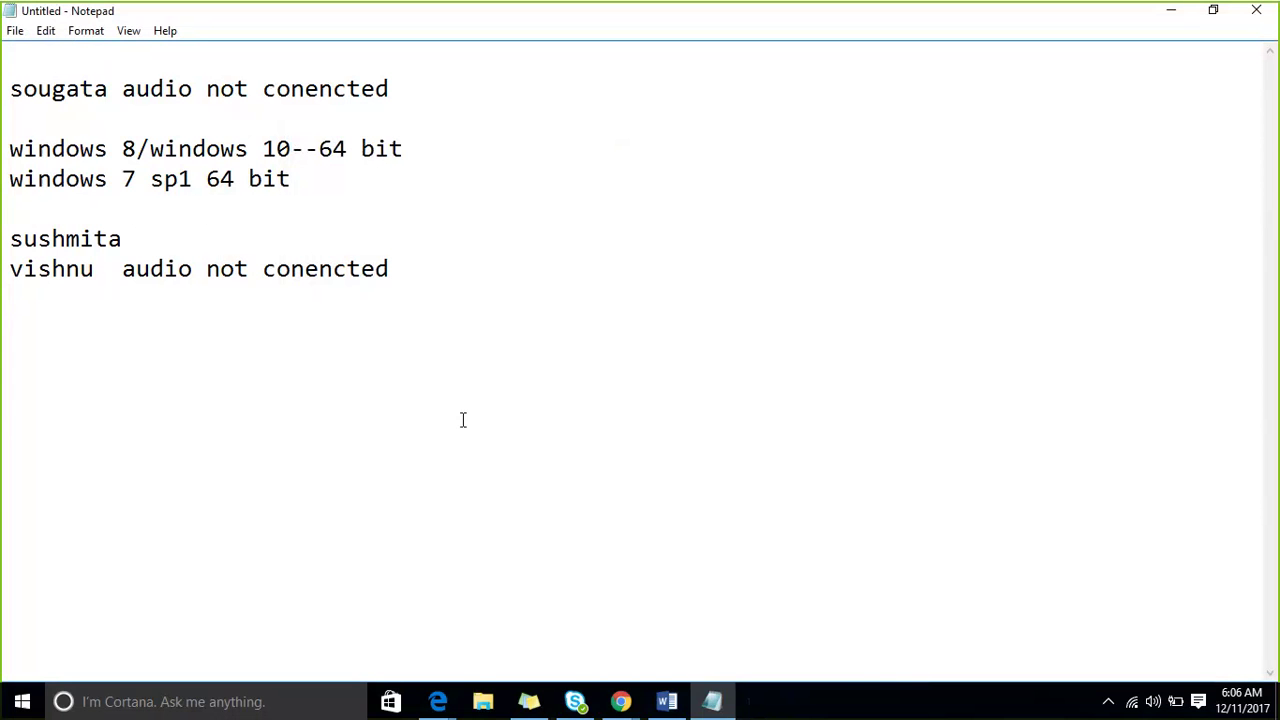
Launch the installed Power BI Desktop application
{"action": "left_click", "coordinate": [16, 708]}
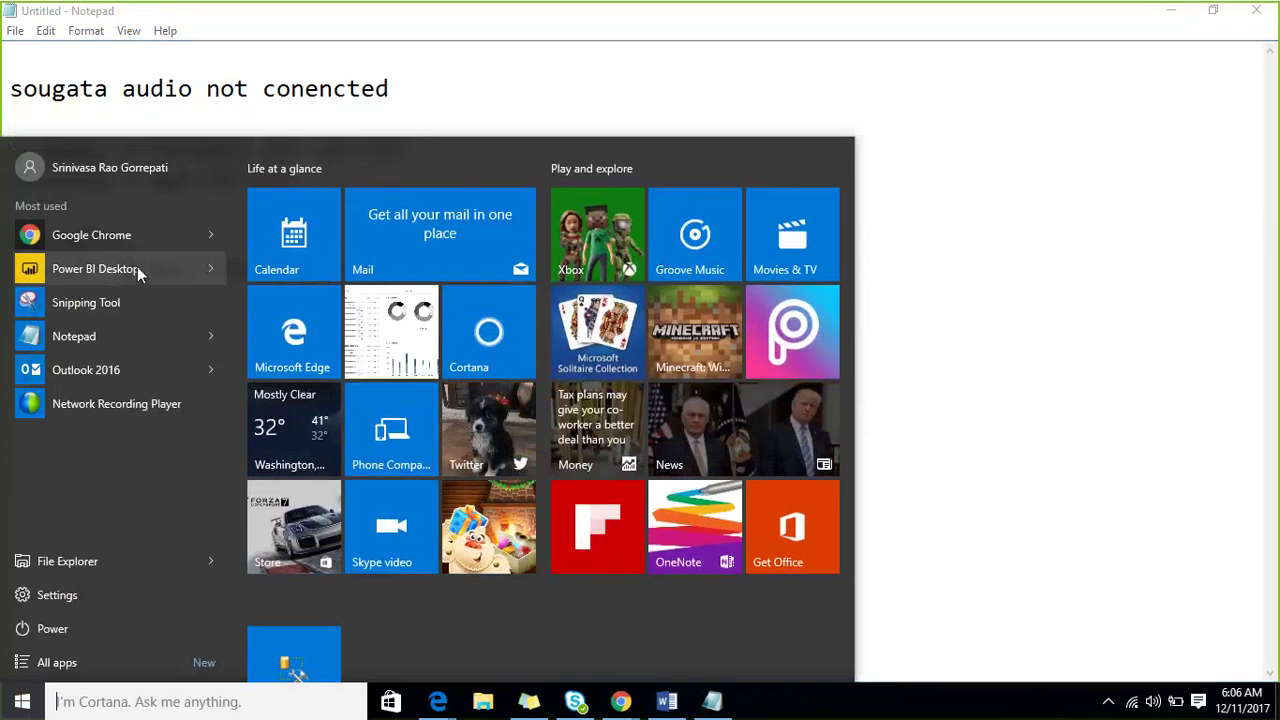
{"action": "key", "text": "Escape"}
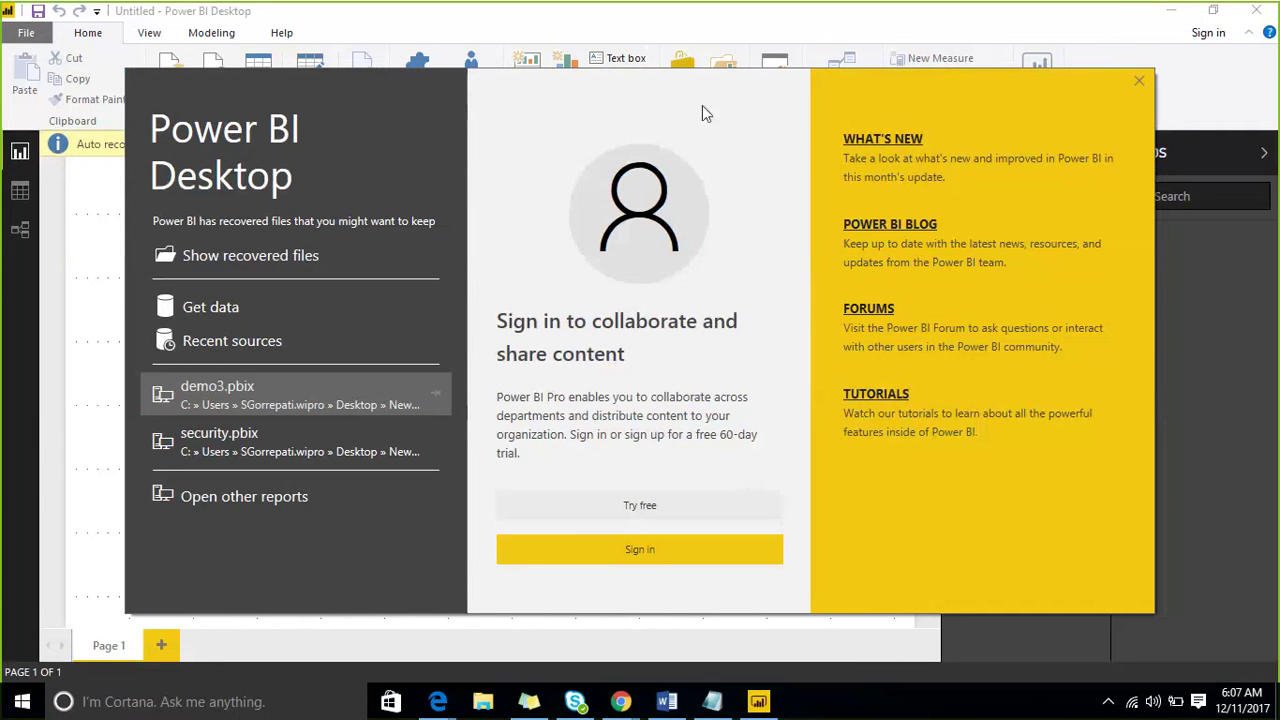
Close the start screen and redisplay it with the Get started command
{"action": "left_click", "coordinate": [1094, 88]}
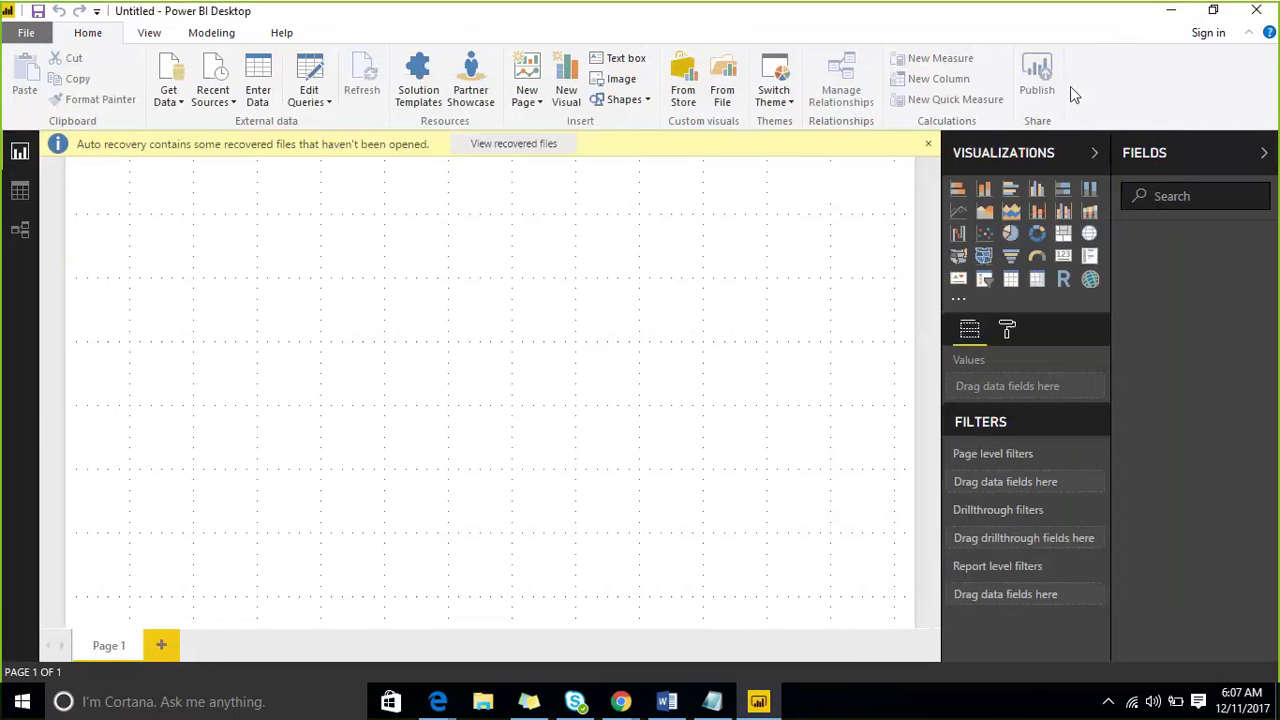
{"action": "left_click", "coordinate": [22, 35]}
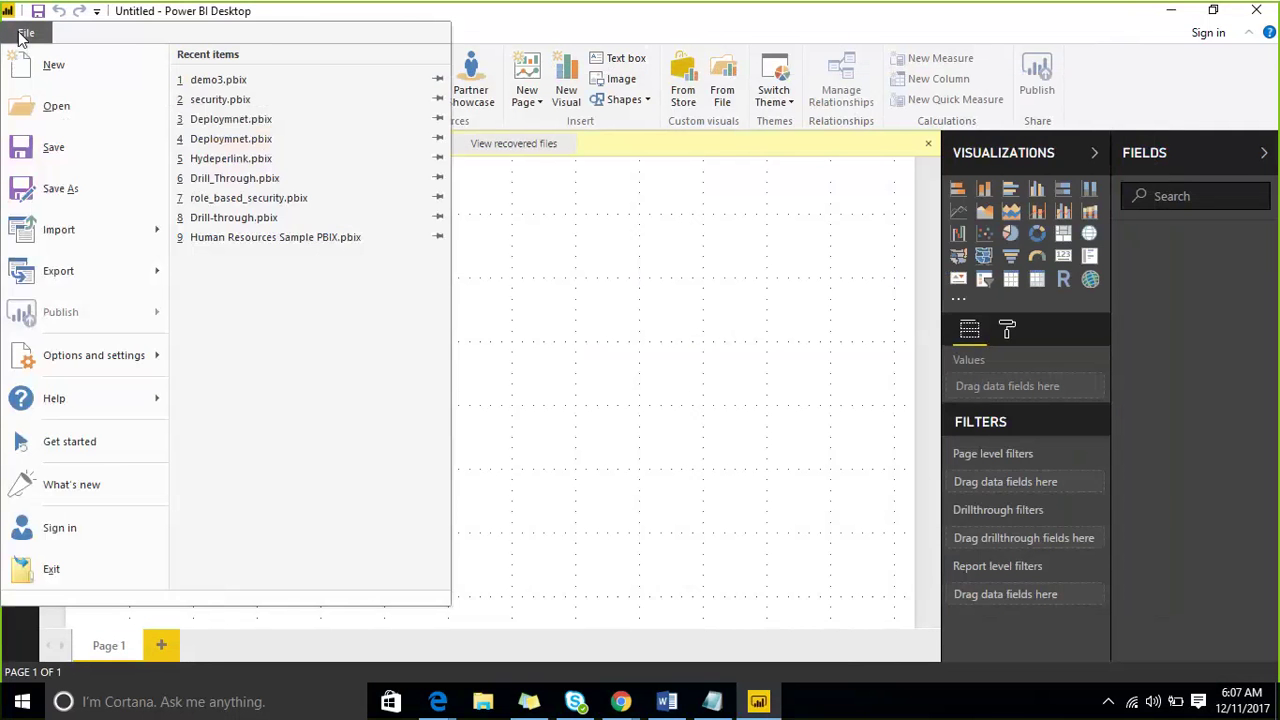
{"action": "left_click", "coordinate": [96, 446]}
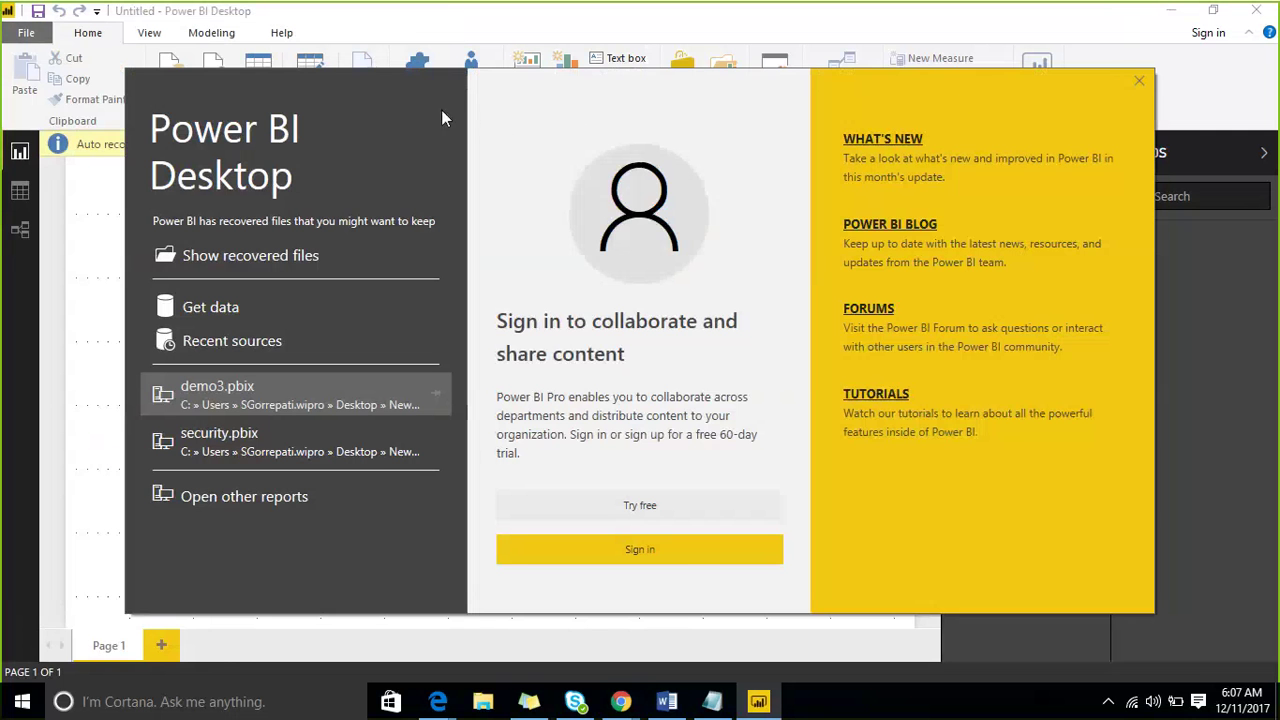
Close the start screen and choose to remove the unopened auto-recovered files, keeping the window maximized
{"action": "left_click", "coordinate": [1088, 76]}
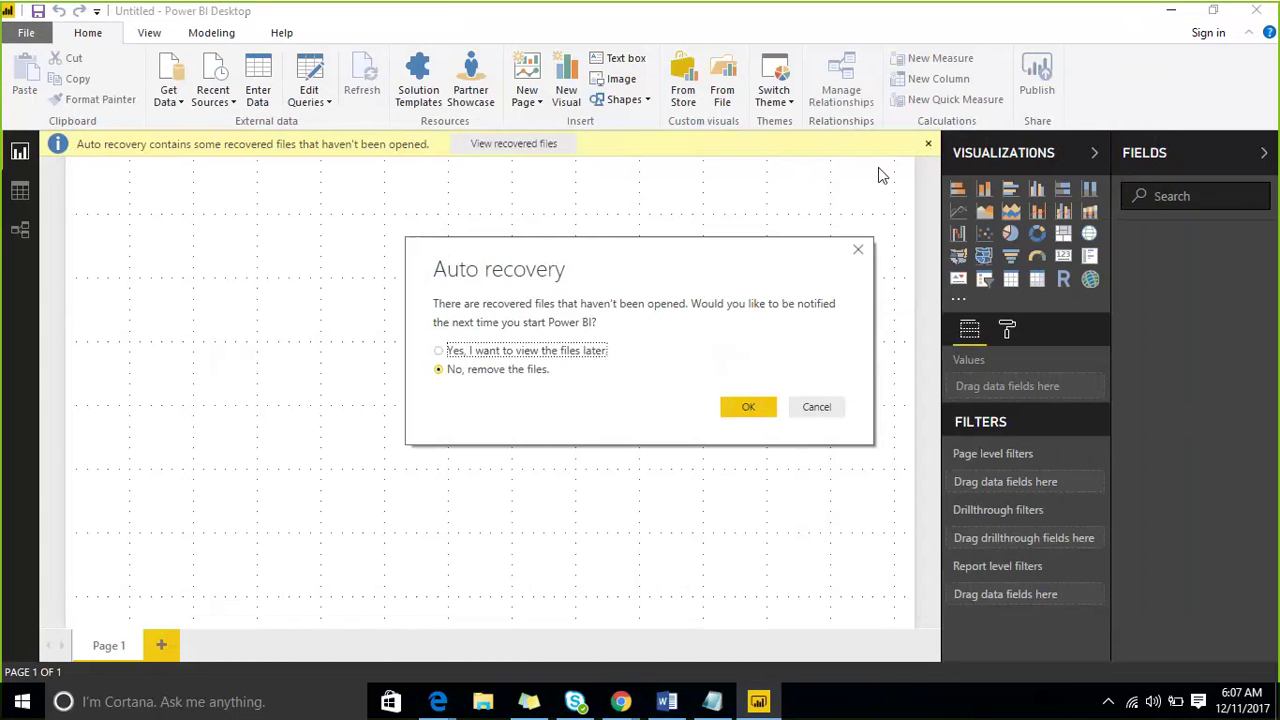
{"action": "left_click", "coordinate": [743, 406]}
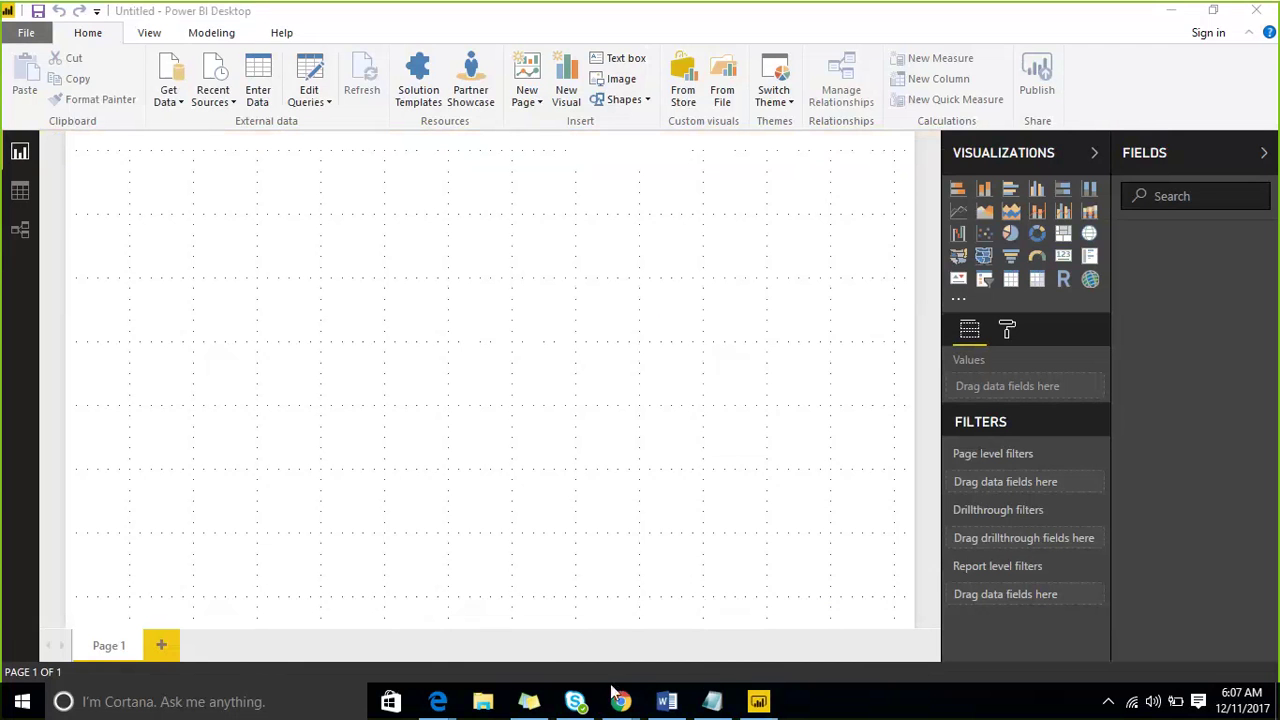
{"action": "left_click", "coordinate": [1213, 11]}
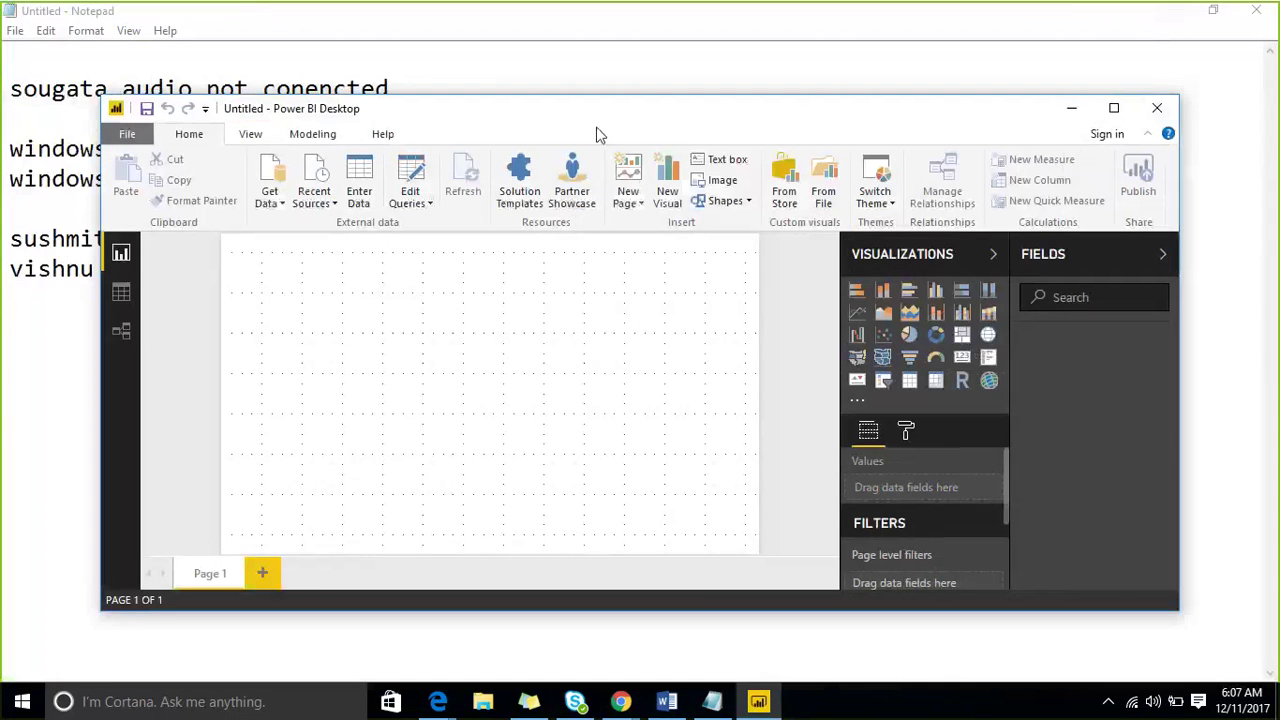
{"action": "left_click", "coordinate": [1113, 108]}
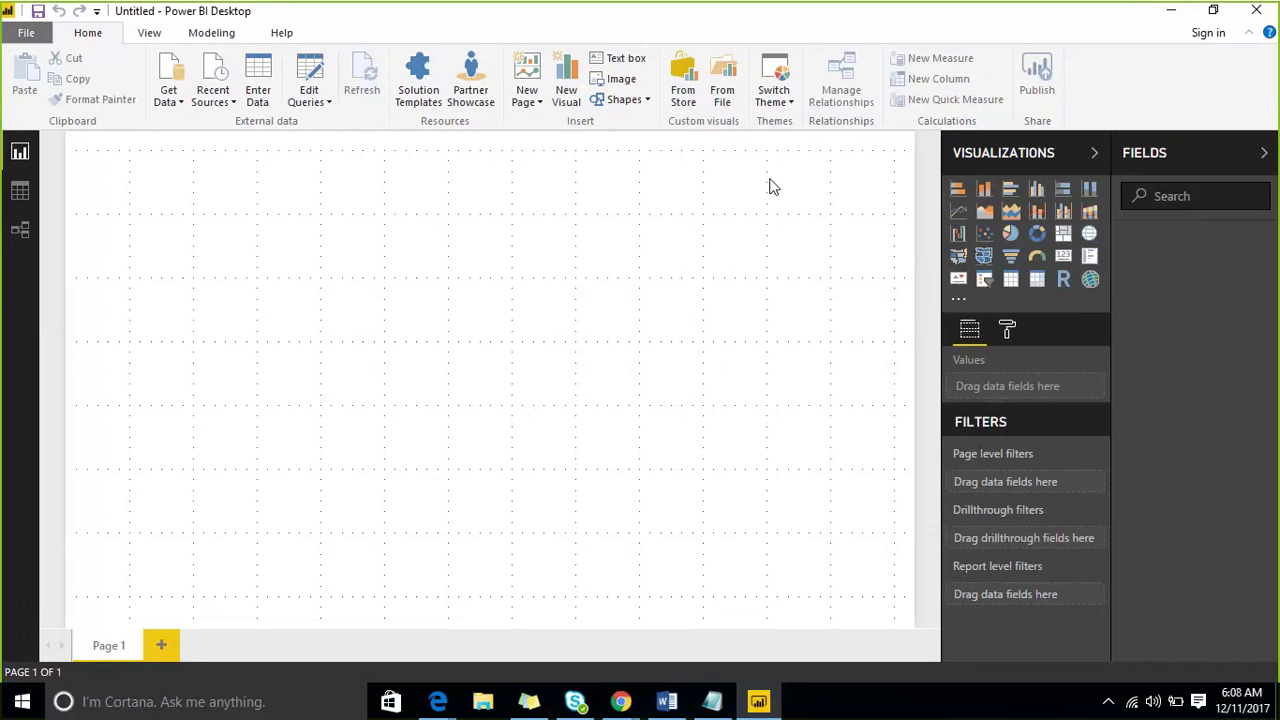
Examine the most common data source types offered by Get Data without choosing one
{"action": "left_click", "coordinate": [170, 102]}
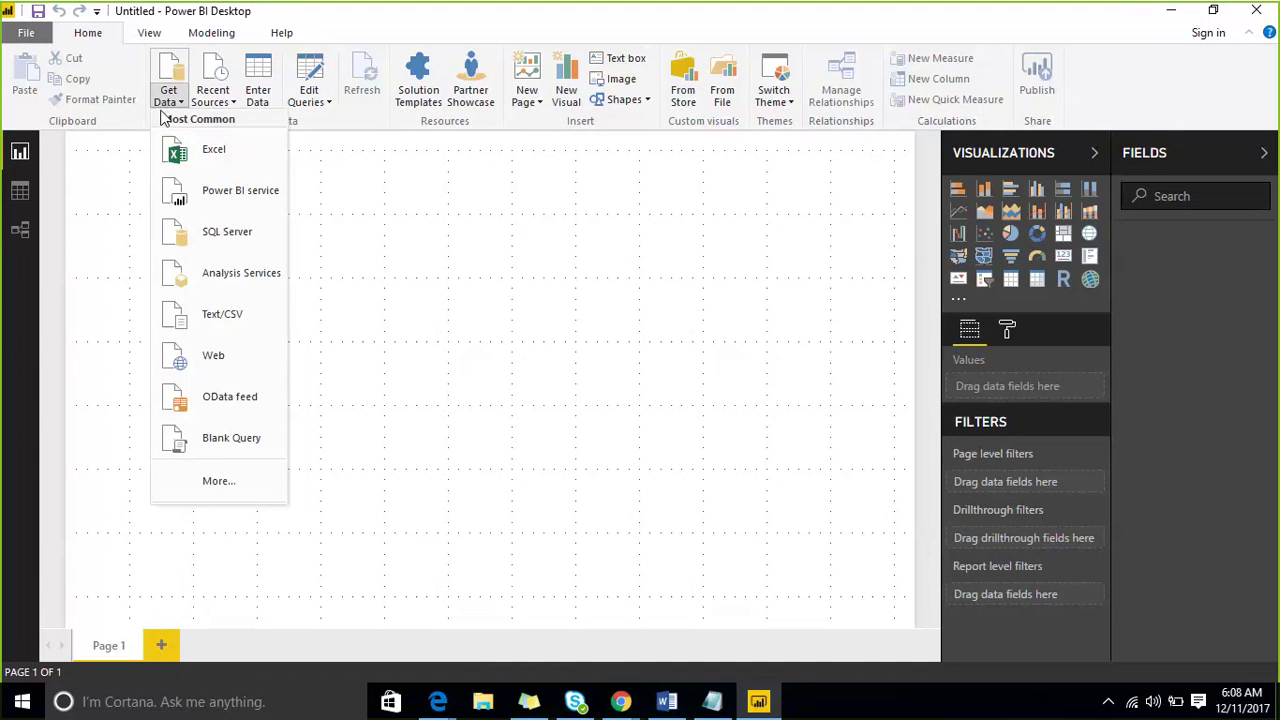
{"action": "left_click", "coordinate": [437, 205]}
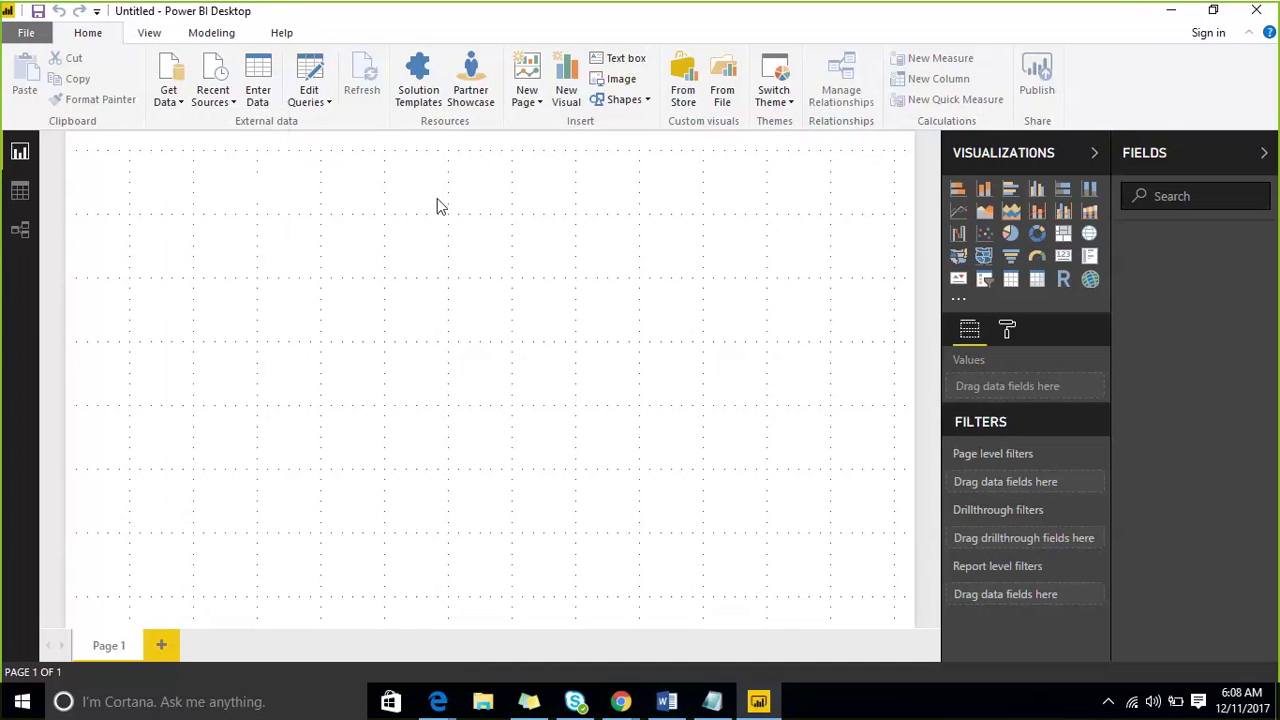
{"action": "left_click", "coordinate": [175, 104]}
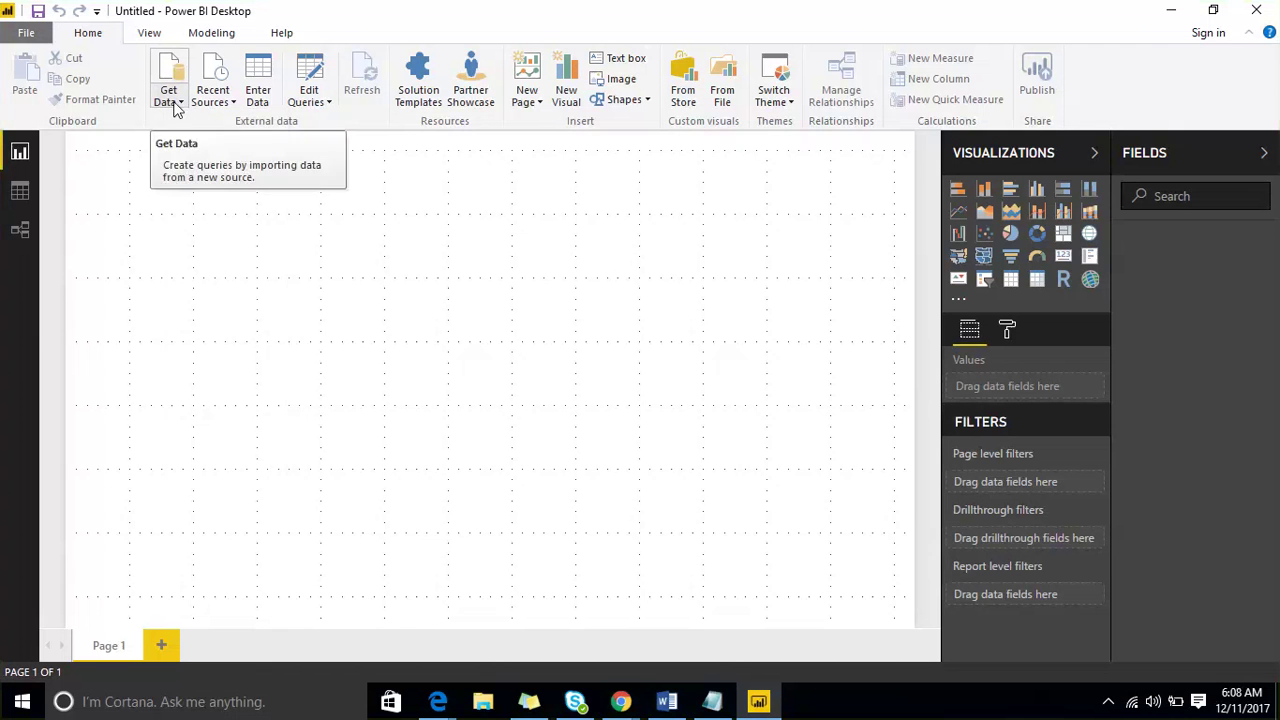
{"action": "left_click", "coordinate": [175, 104]}
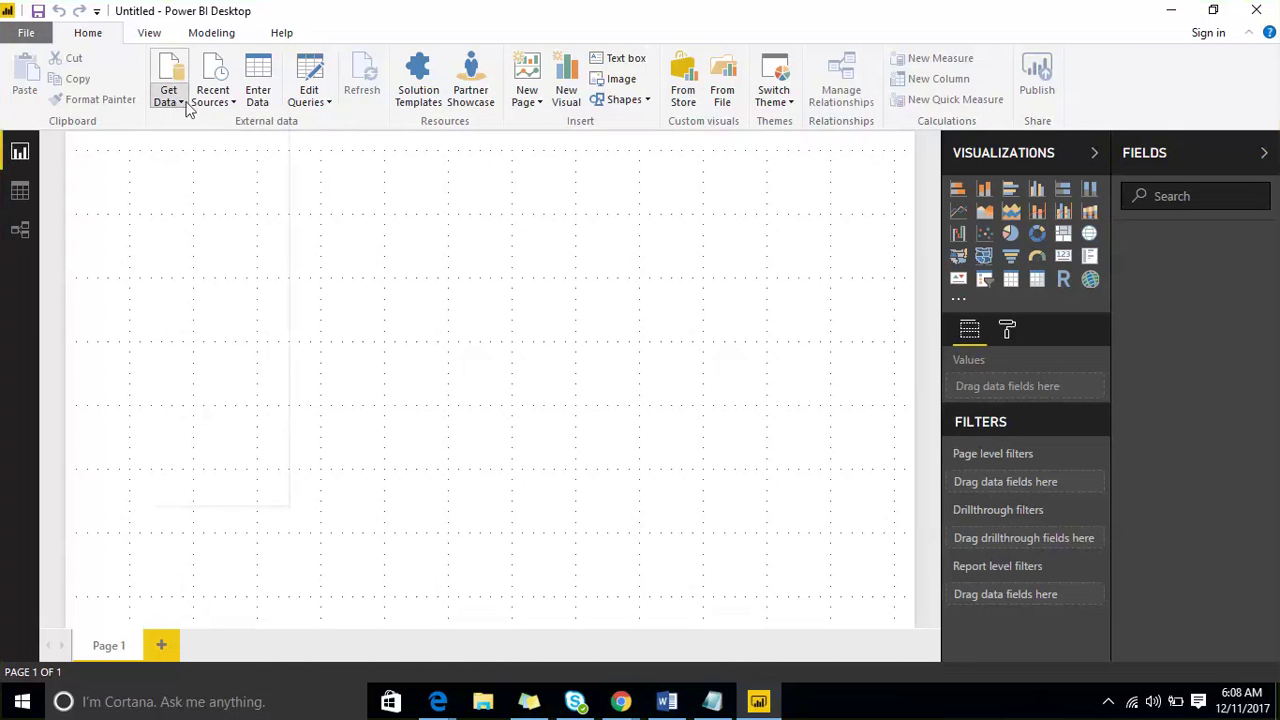
{"action": "left_click", "coordinate": [177, 104]}
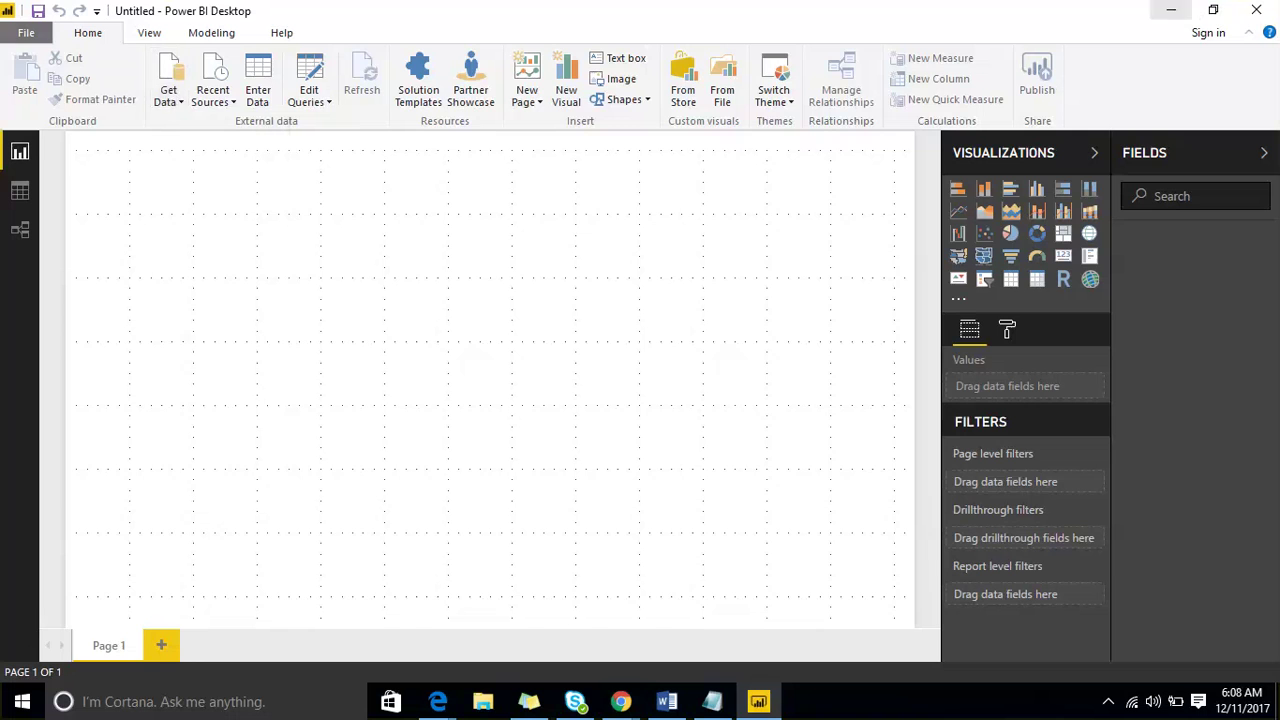
Minimize all open windows to show the sample Excel workbook on the desktop
{"action": "left_click", "coordinate": [1171, 11]}
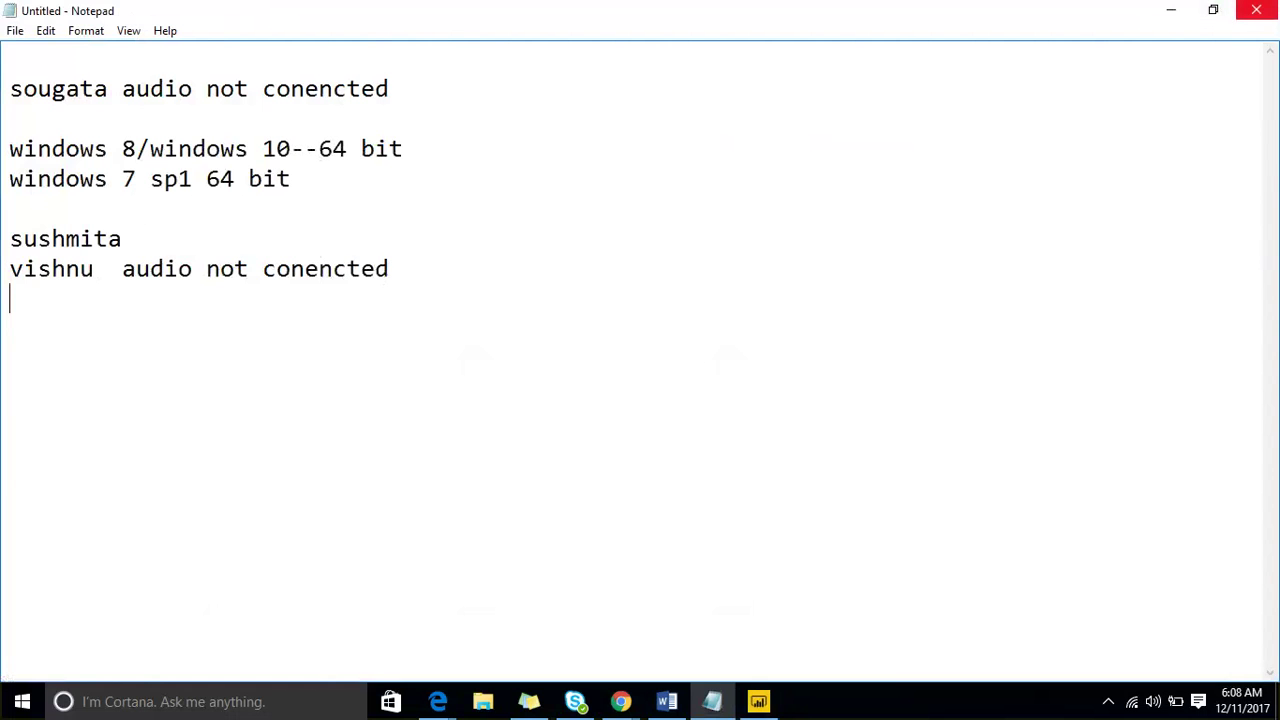
{"action": "left_click", "coordinate": [1171, 11]}
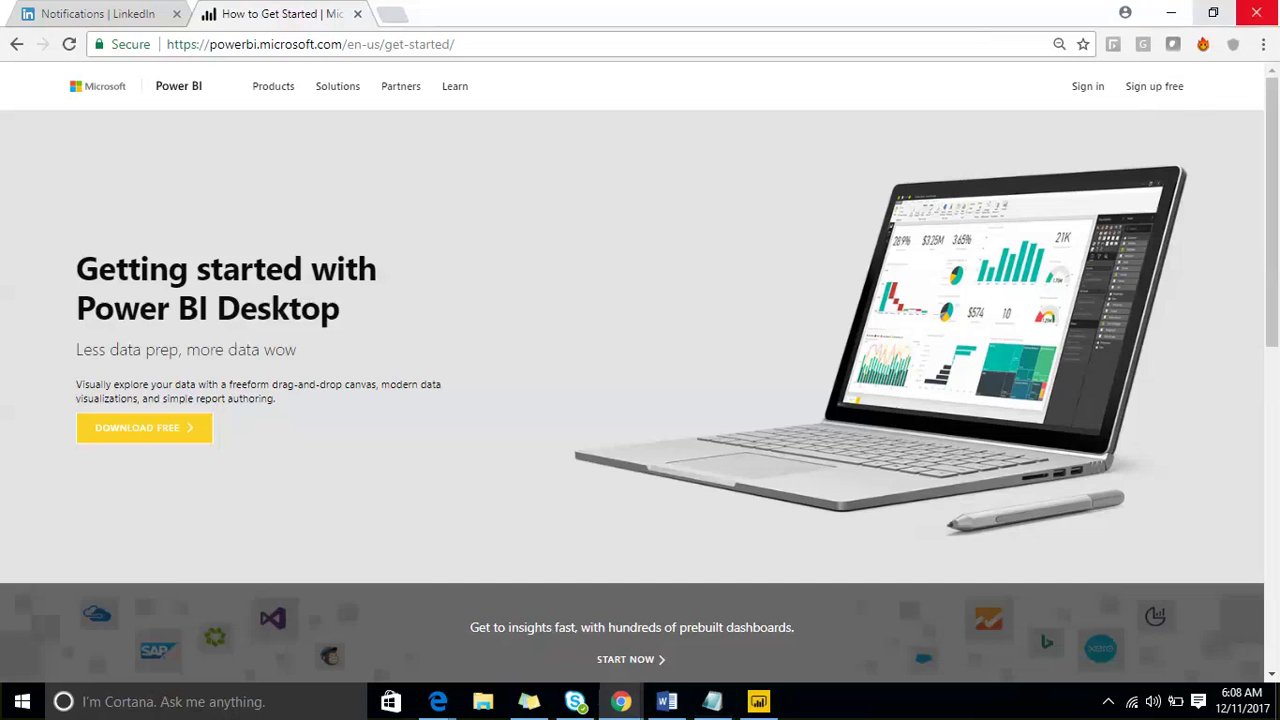
{"action": "left_click", "coordinate": [1171, 11]}
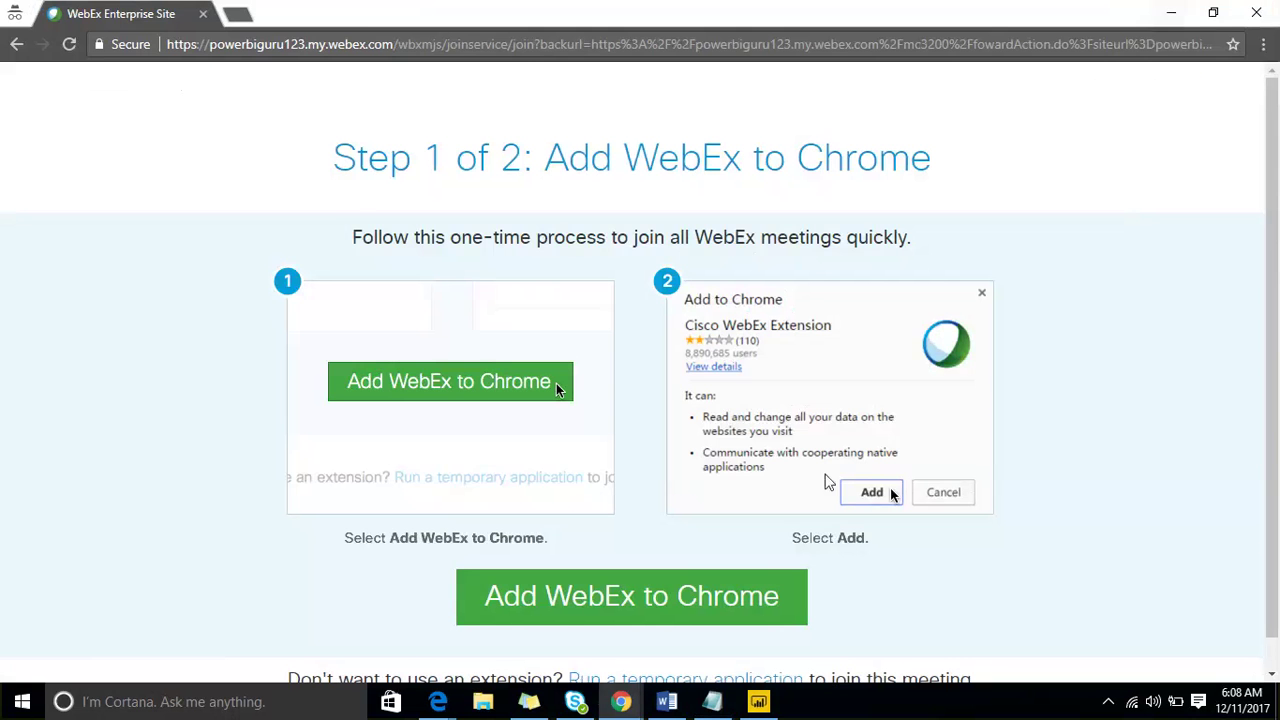
{"action": "left_click", "coordinate": [1171, 11]}
{"action": "left_click", "coordinate": [1171, 16]}
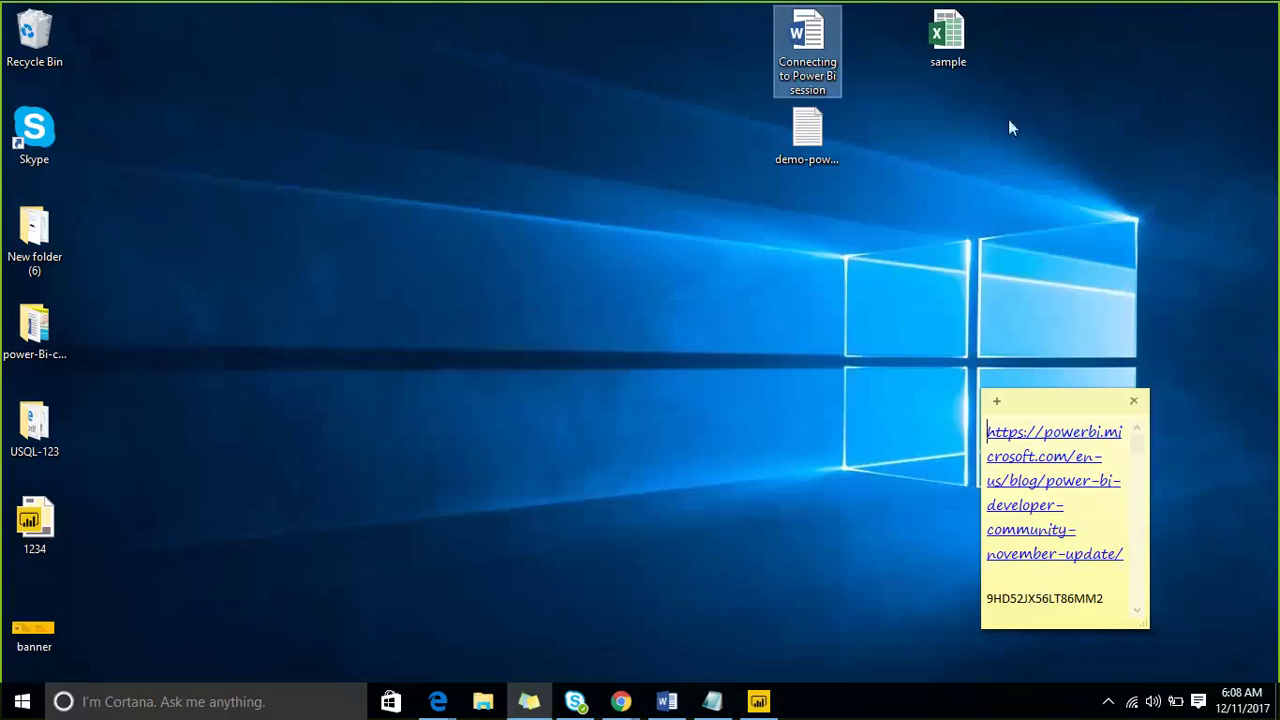
Switch back to Power BI Desktop and open the full Get Data list of source types
{"action": "left_click", "coordinate": [759, 701]}
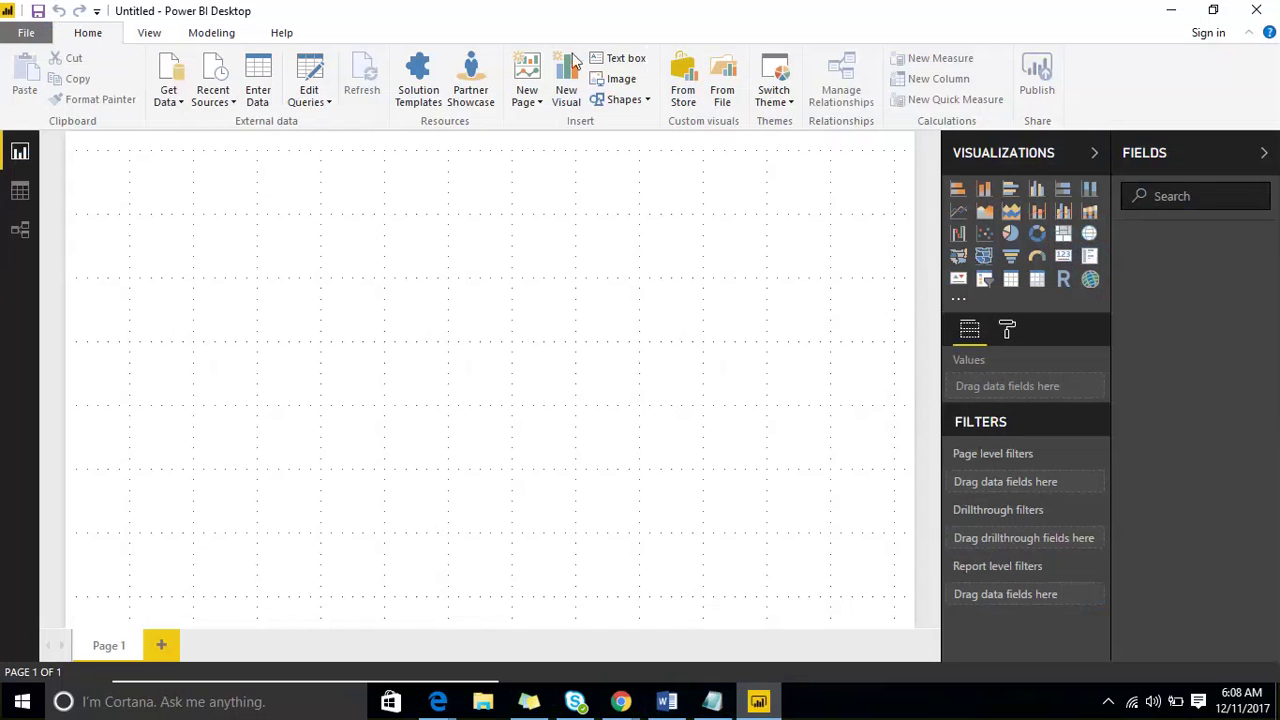
{"action": "left_click", "coordinate": [170, 104]}
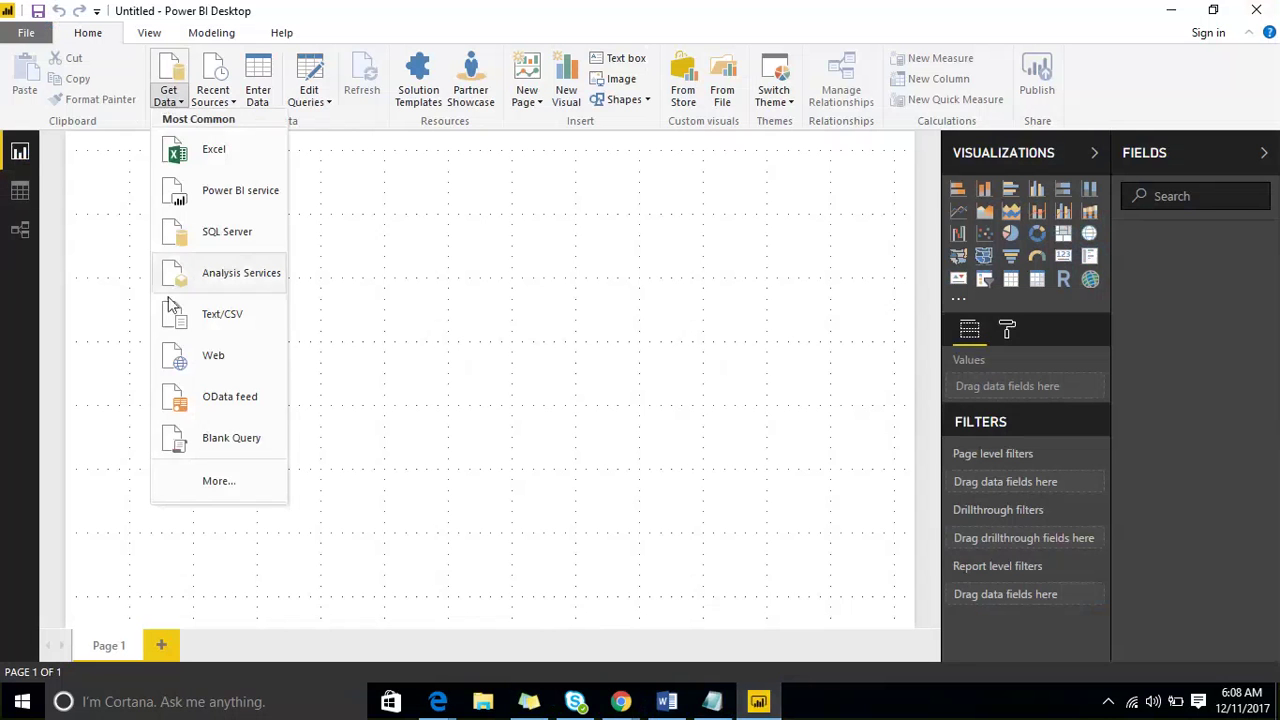
{"action": "left_click", "coordinate": [229, 484]}
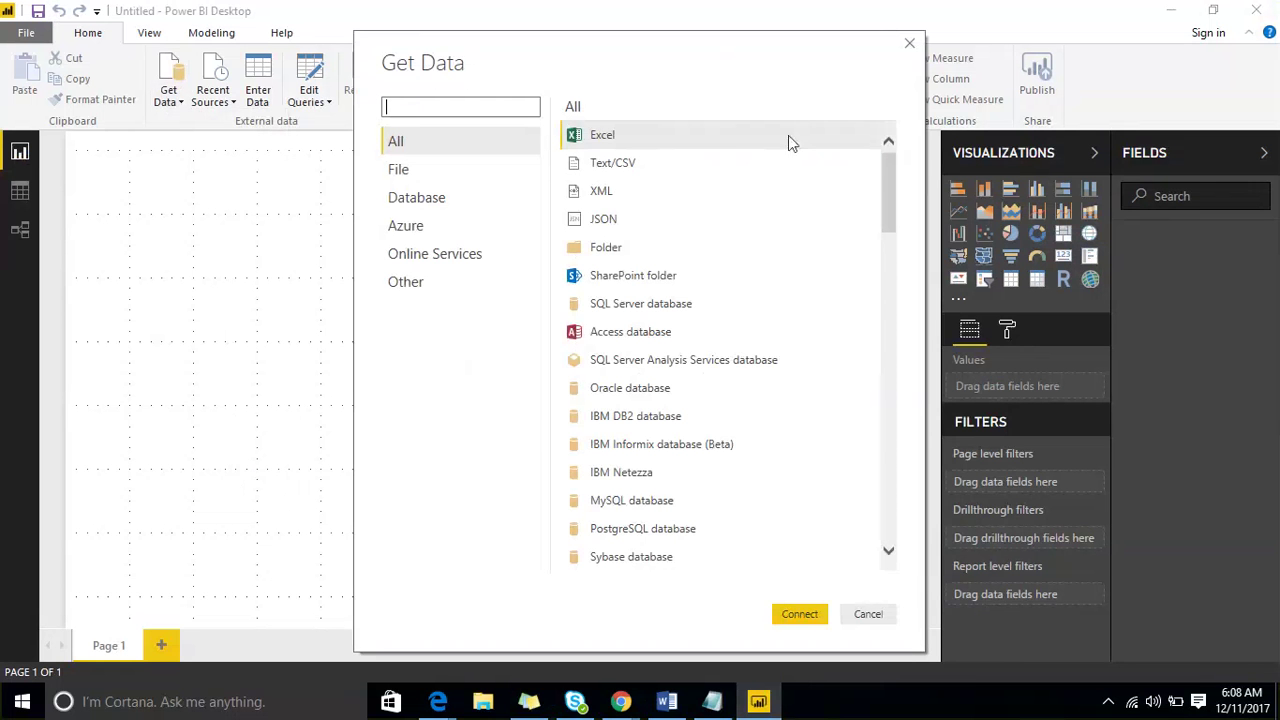
{"action": "mouse_move", "coordinate": [884, 174]}
{"action": "left_mouse_down"}
{"action": "mouse_move", "coordinate": [887, 500]}
{"action": "mouse_move", "coordinate": [903, 160]}
{"action": "left_mouse_up"}
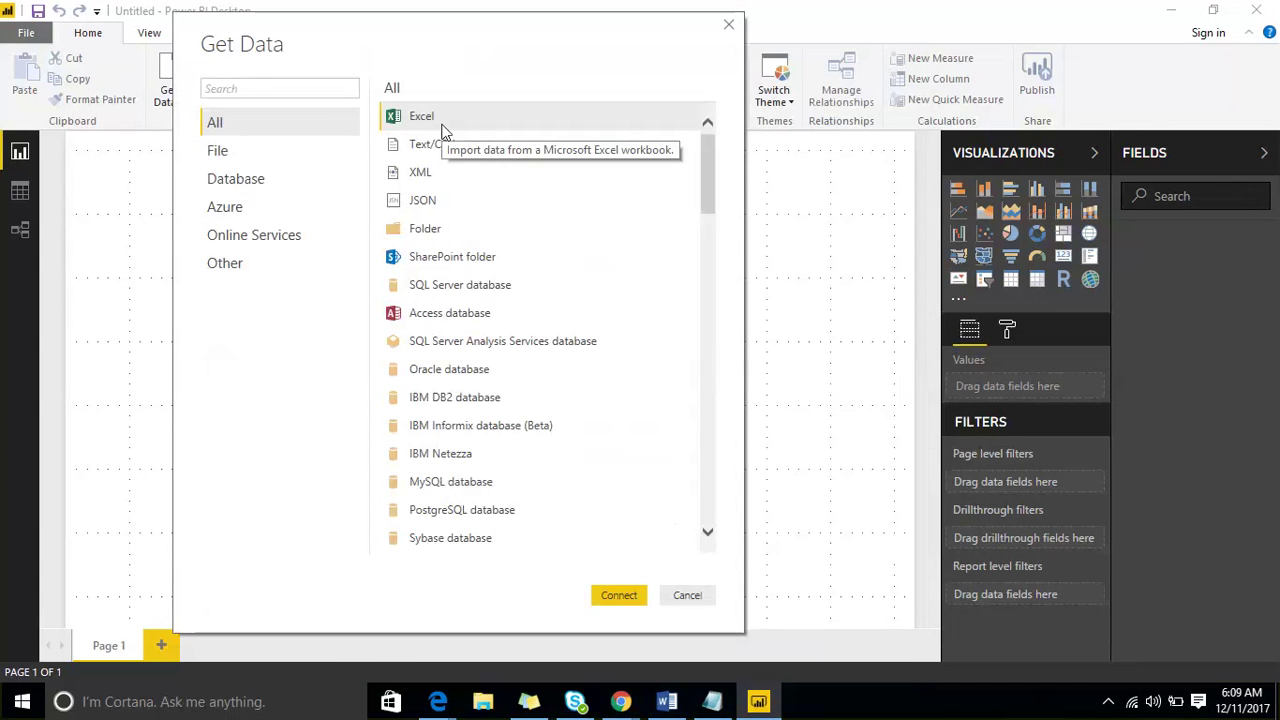
Connect to an Excel source and open the sample workbook from the Desktop folder
{"action": "left_click", "coordinate": [617, 596]}
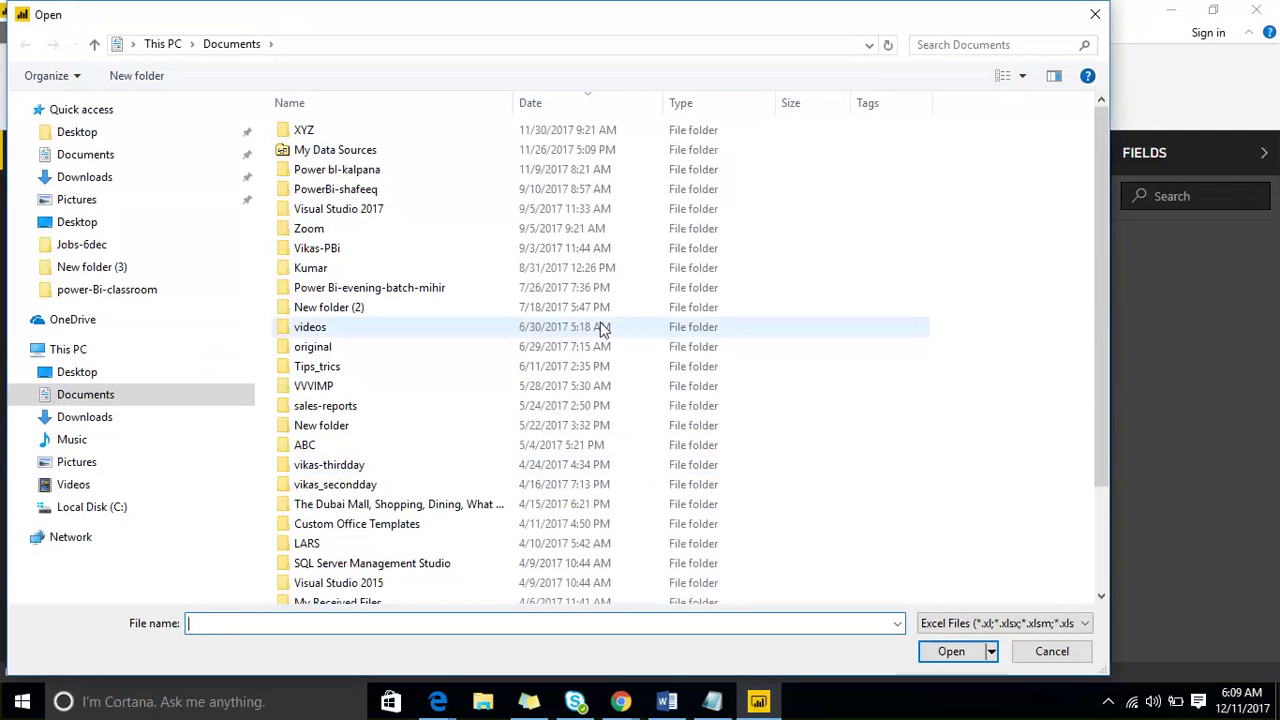
{"action": "left_click", "coordinate": [77, 372]}
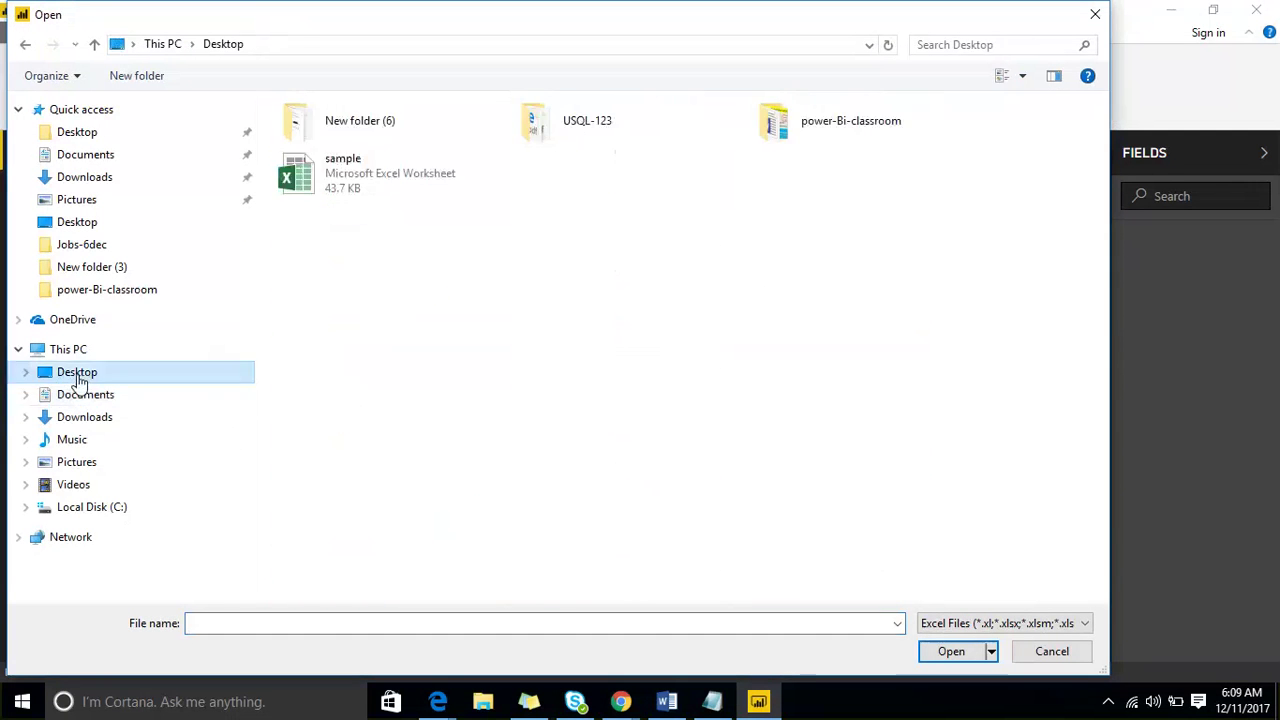
{"action": "left_click", "coordinate": [358, 185]}
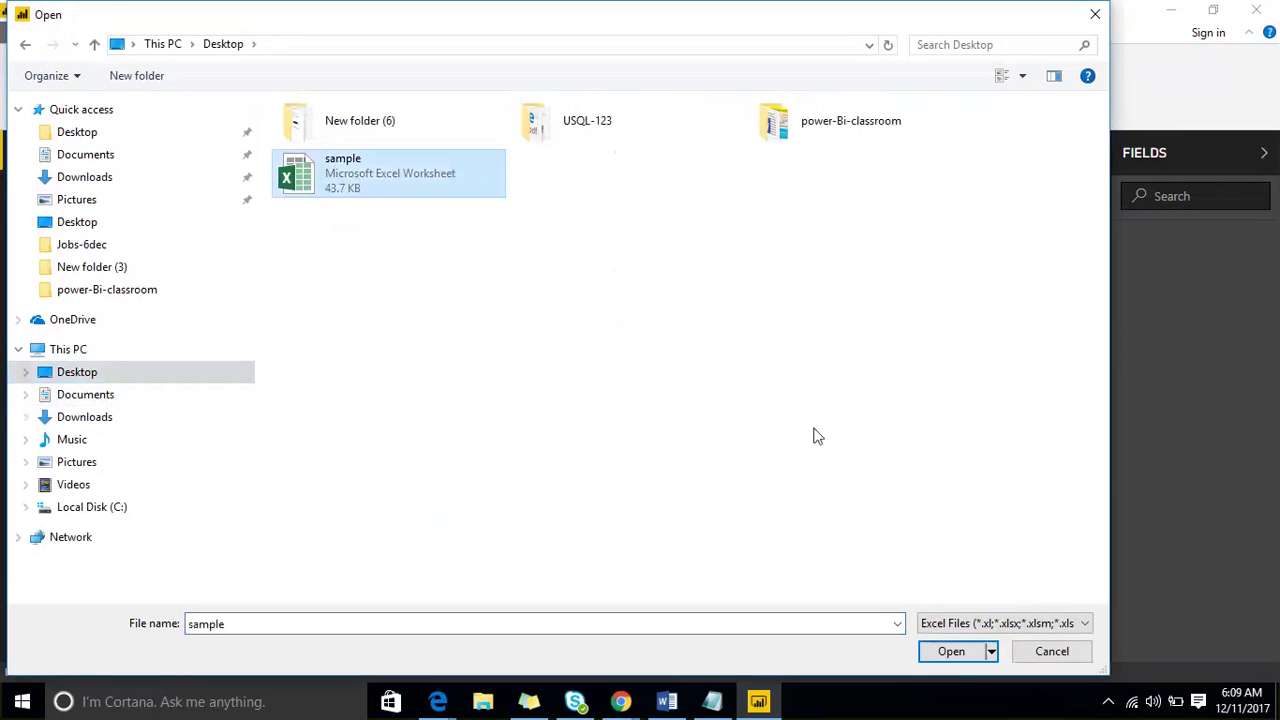
{"action": "left_click", "coordinate": [934, 656]}
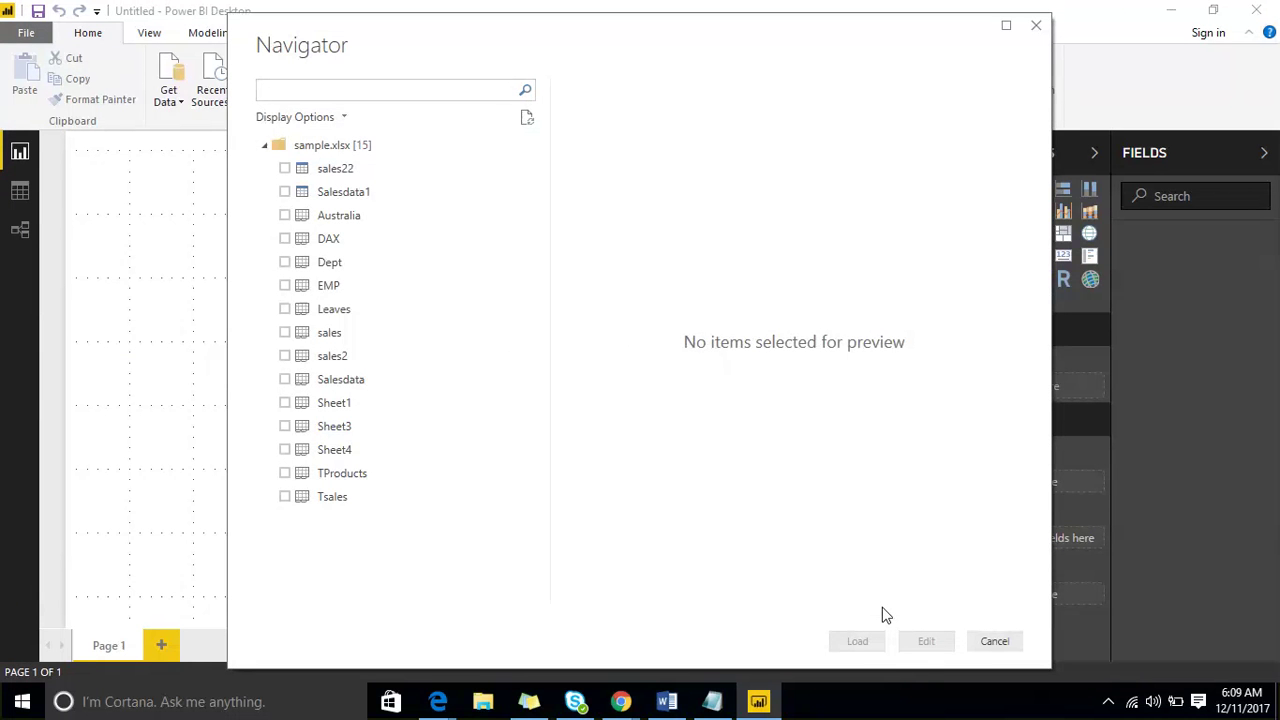
Load the Salesdata, EMP and Dept sheets from sample.xlsx into the report
{"action": "left_click", "coordinate": [284, 380]}
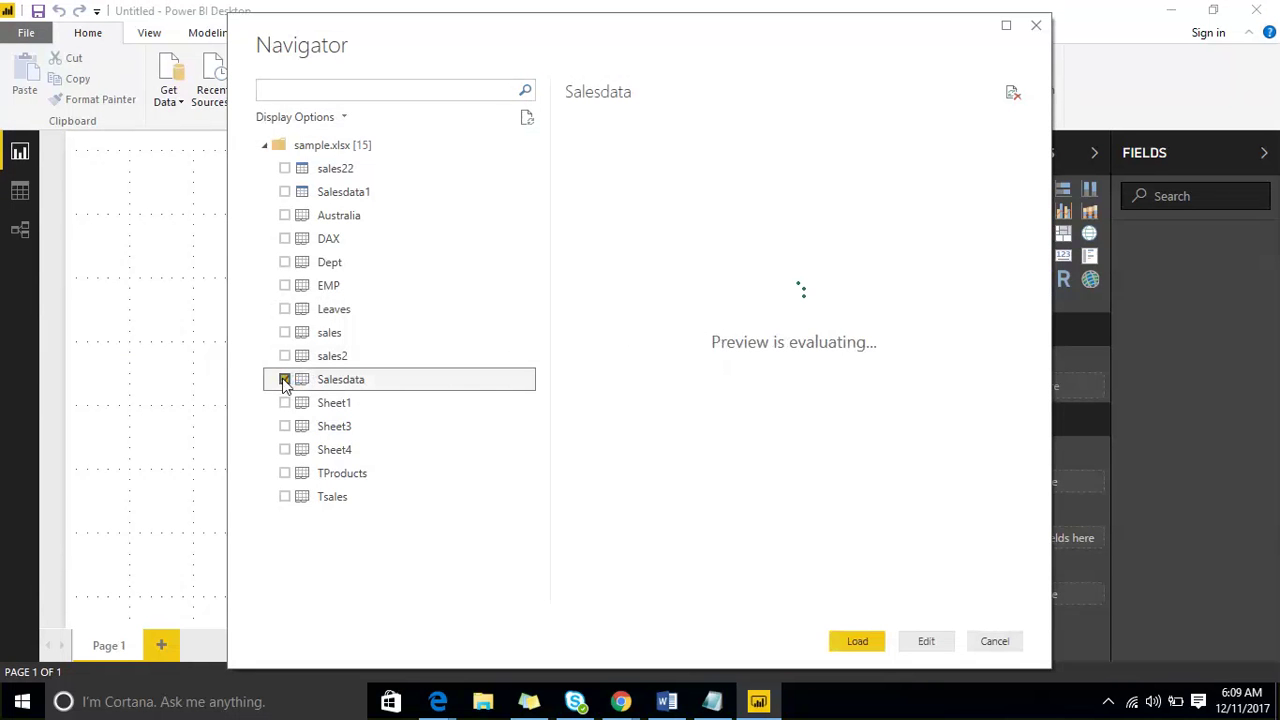
{"action": "left_click", "coordinate": [284, 285]}
{"action": "left_click", "coordinate": [284, 262]}
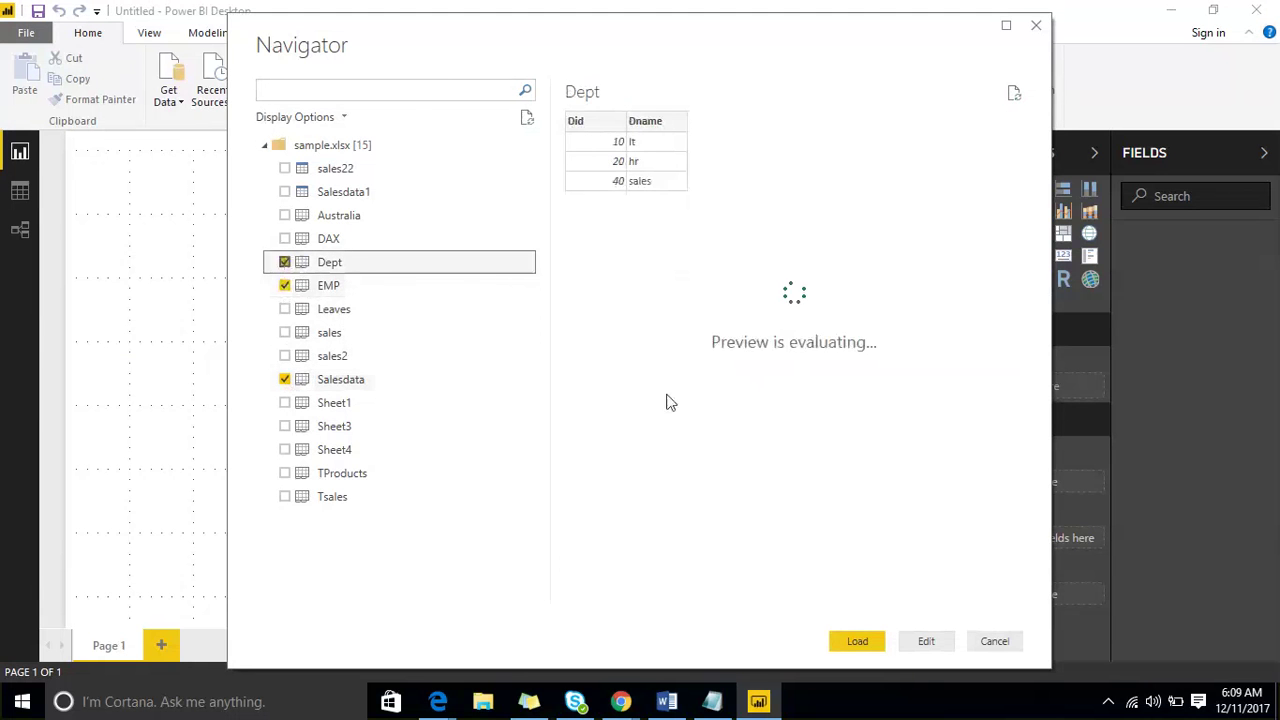
{"action": "left_click", "coordinate": [858, 642]}
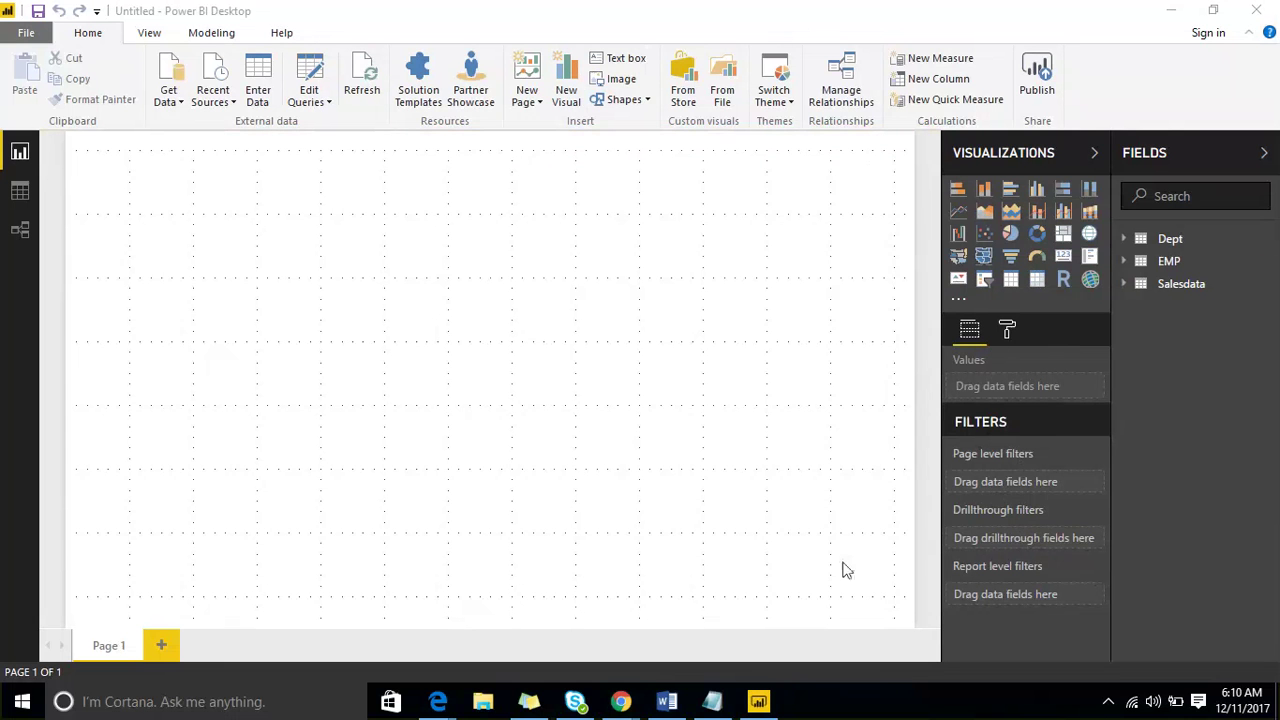
Switch to Notepad and list five attendees' names on separate lines below the existing notes
{"action": "left_click", "coordinate": [712, 701]}
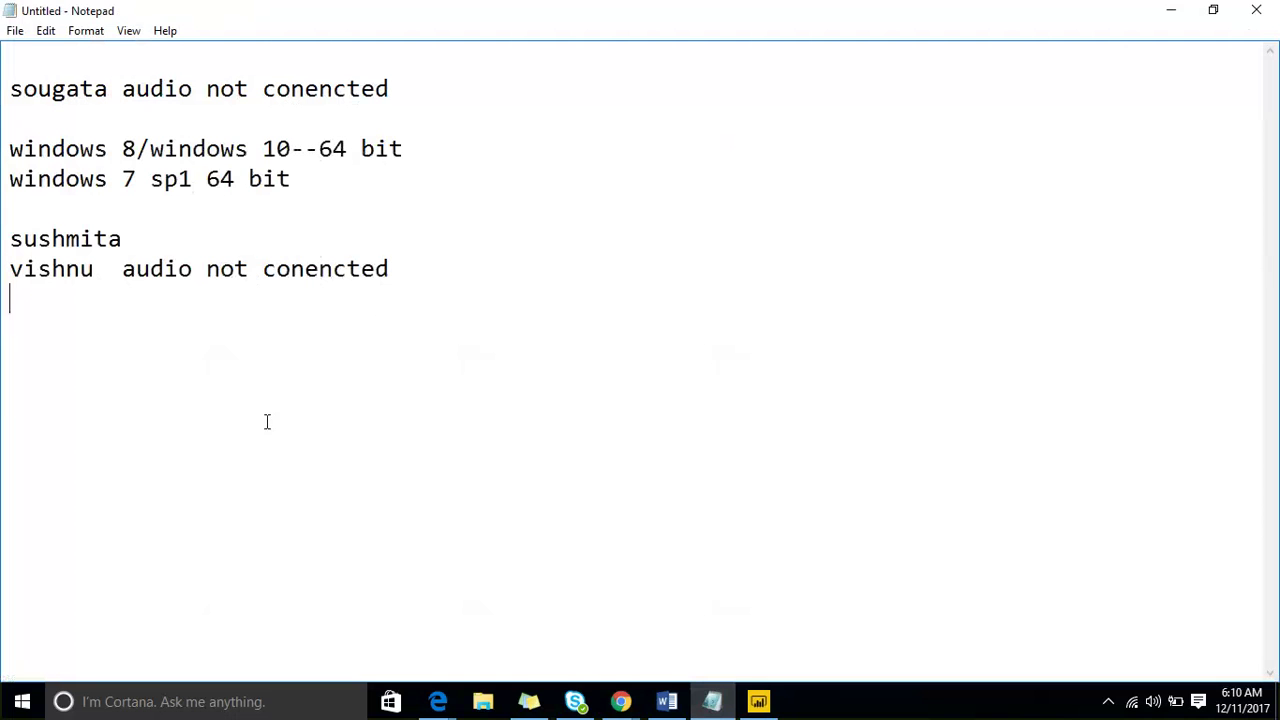
{"action": "key", "text": "Return"}
{"action": "key", "text": "Return"}
{"action": "type", "text": "venkatesh"}
{"action": "key", "text": "Return"}
{"action": "type", "text": "su"}
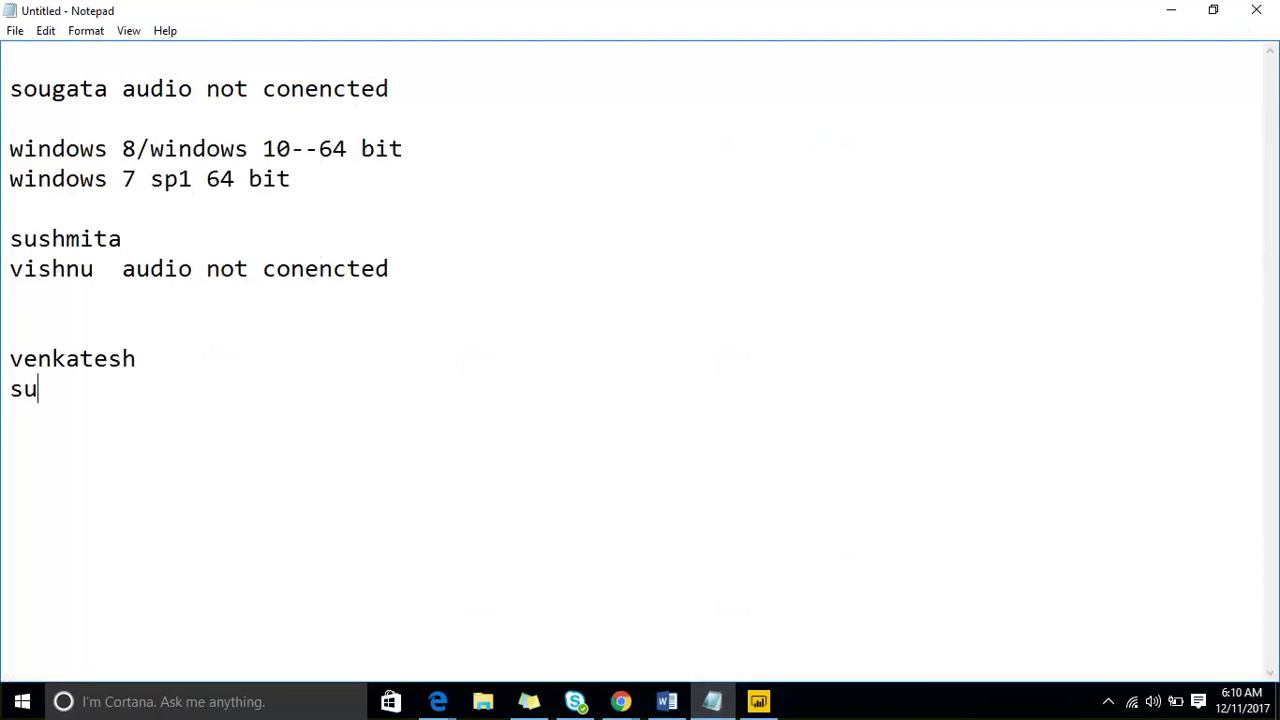
{"action": "type", "text": "shmita"}
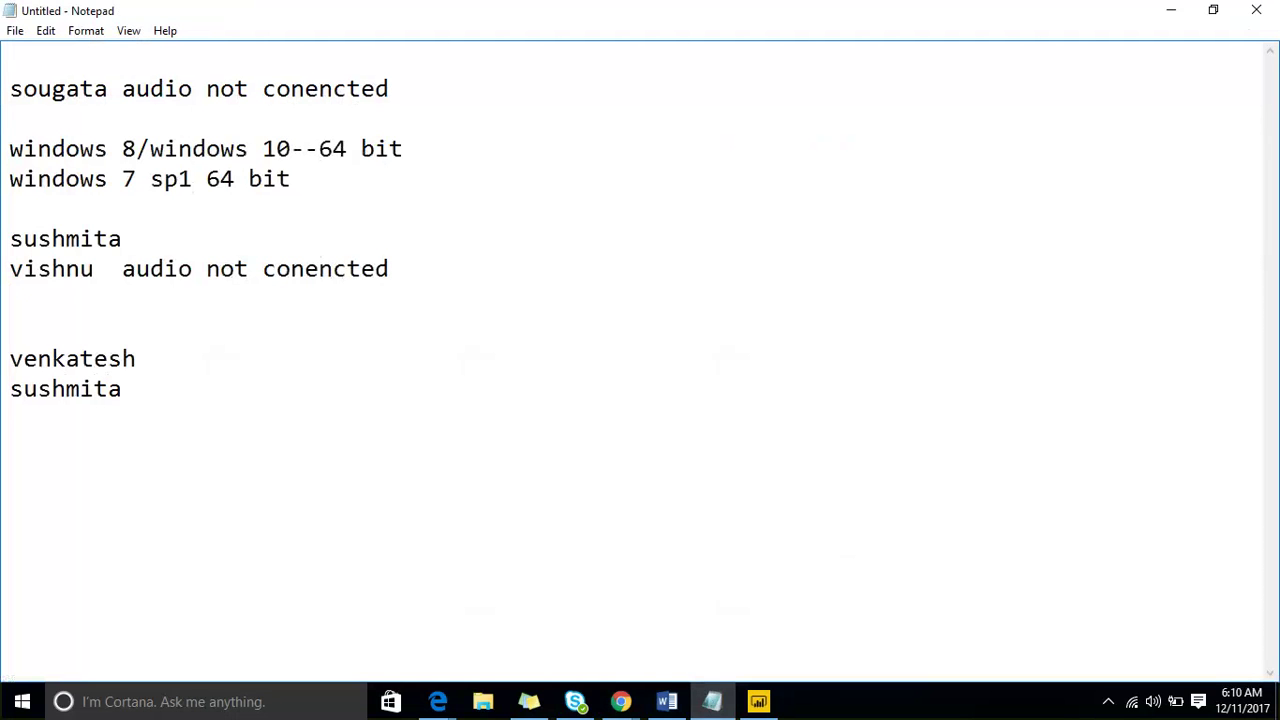
{"action": "key", "text": "Return"}
{"action": "type", "text": "sougata"}
{"action": "key", "text": "Return"}
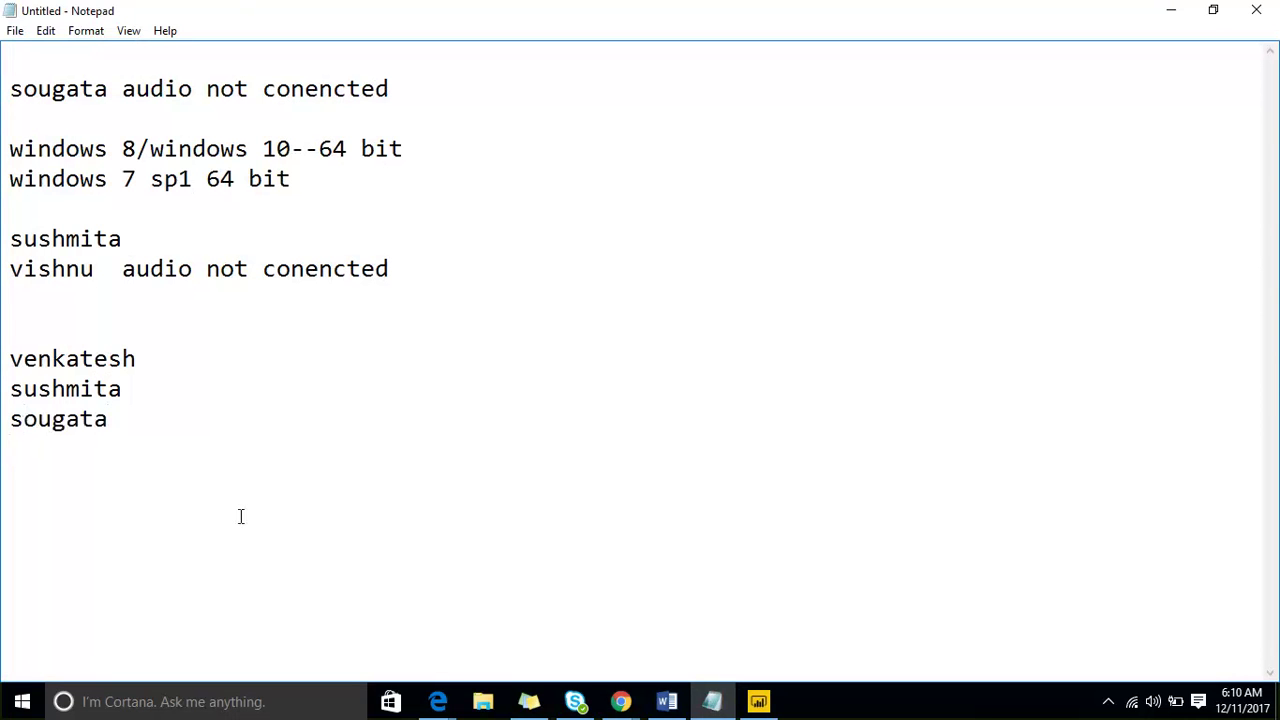
{"action": "type", "text": "nagarjuna"}
{"action": "key", "text": "Return"}
{"action": "type", "text": "madhavi"}
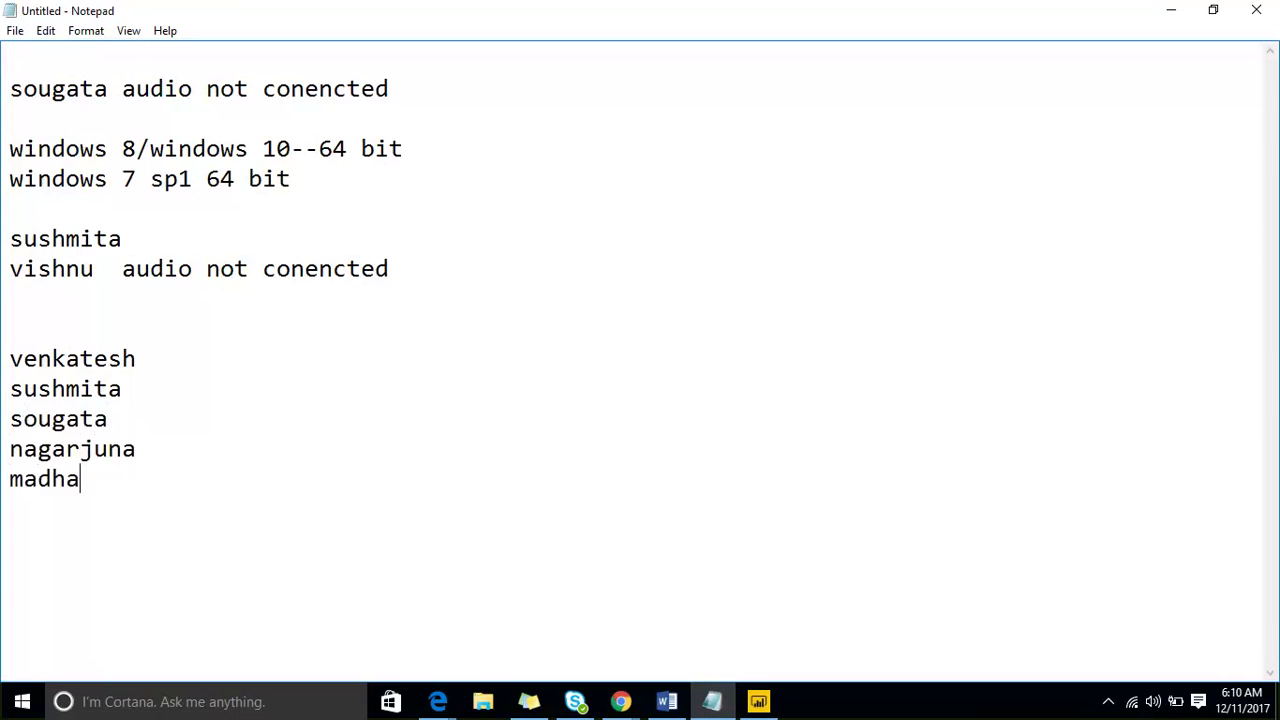
Add the line "your audio is not conencted" below the list of five names, separated by a blank line
{"action": "key", "text": "Return"}
{"action": "key", "text": "Return"}
{"action": "type", "text": "your"}
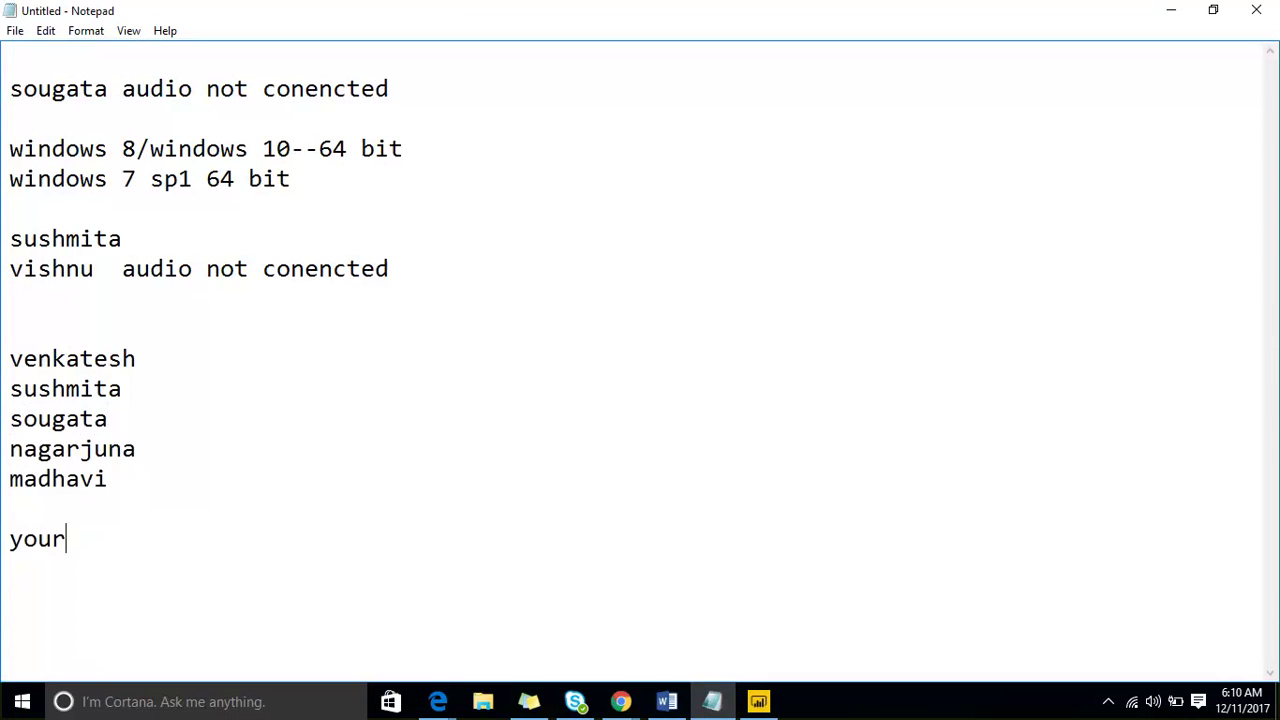
{"action": "type", "text": " audio is no"}
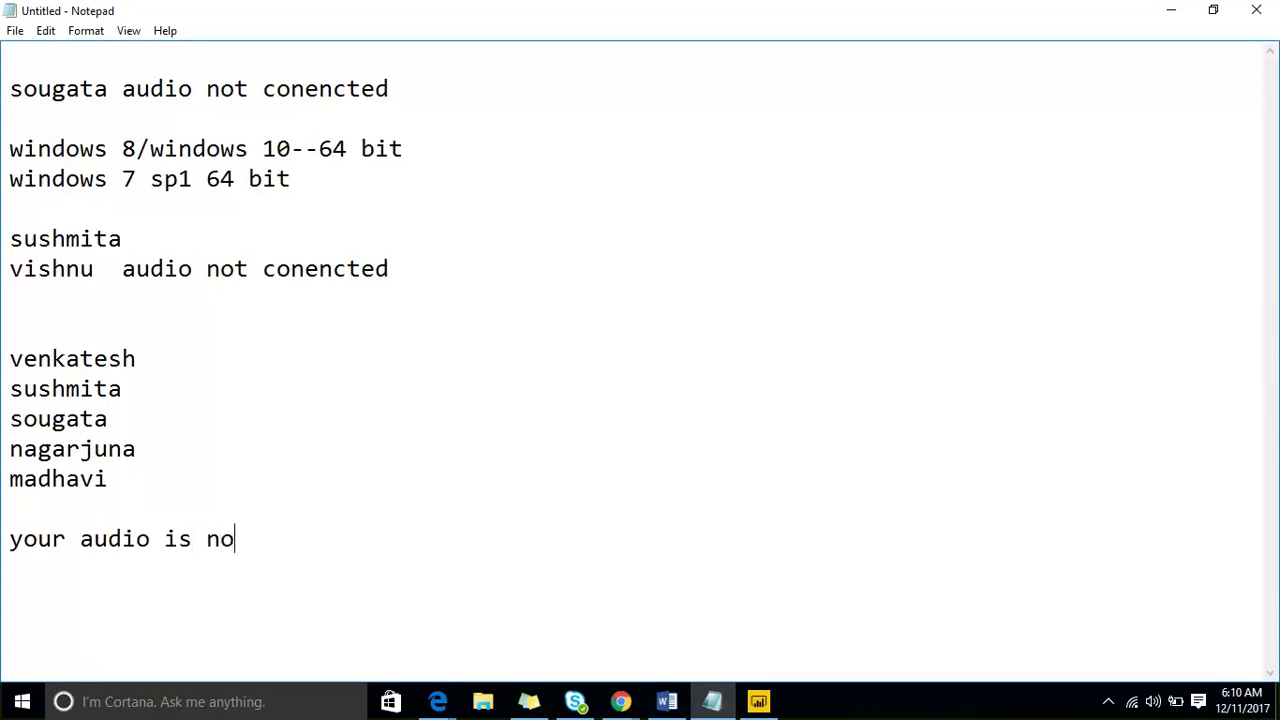
{"action": "type", "text": "t conencted"}
{"action": "key", "text": "Return"}
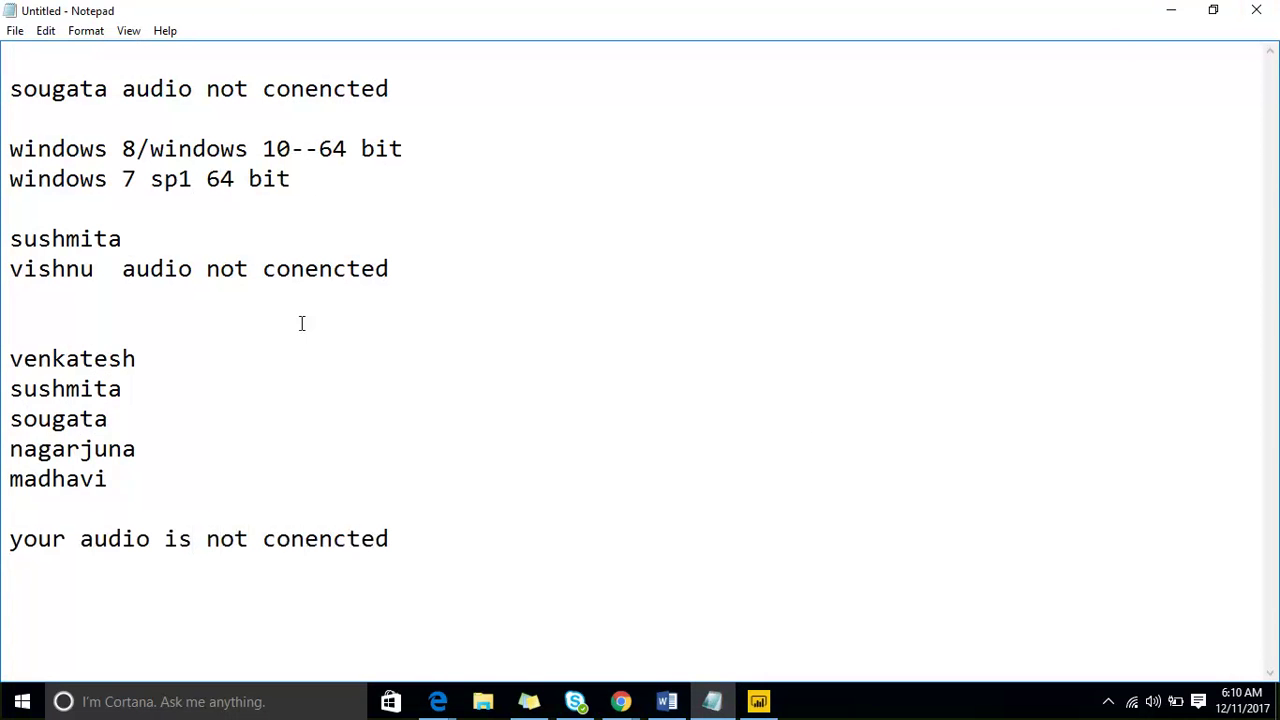
Switch back to Power BI Desktop and load the DAX sheet from the sample Excel workbook on the Desktop
{"action": "left_click", "coordinate": [1168, 12]}
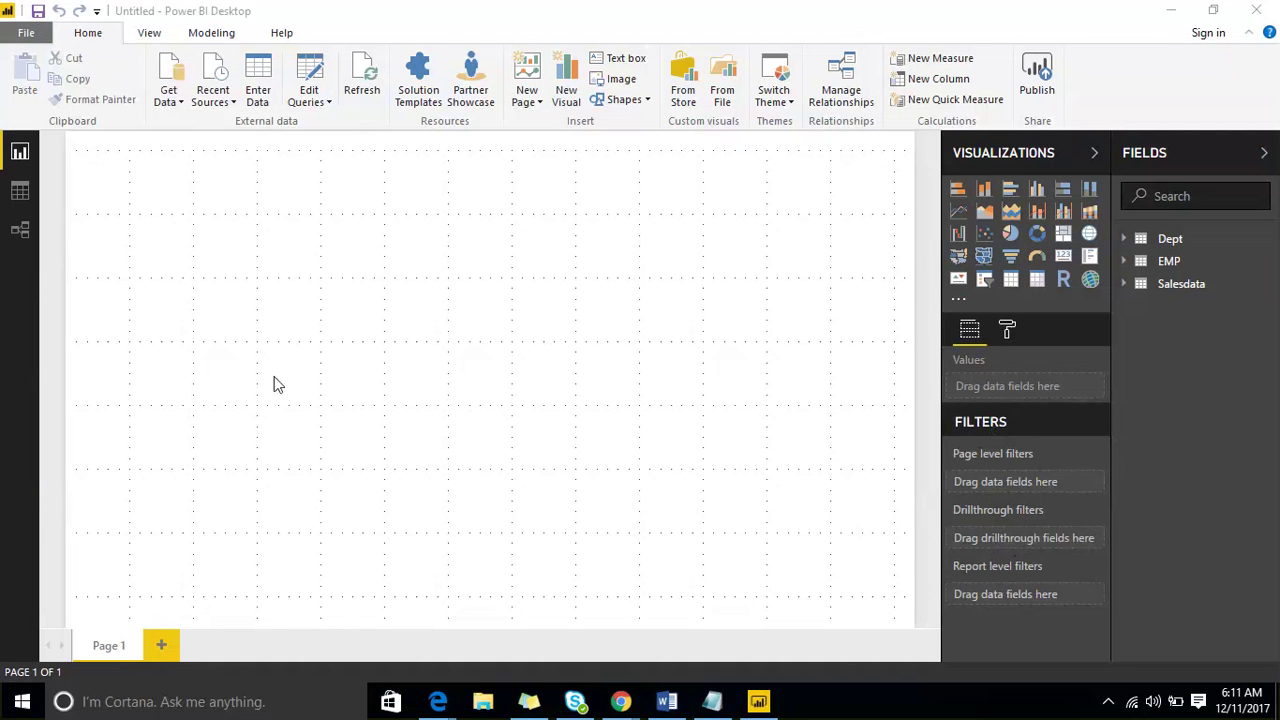
{"action": "left_click", "coordinate": [177, 104]}
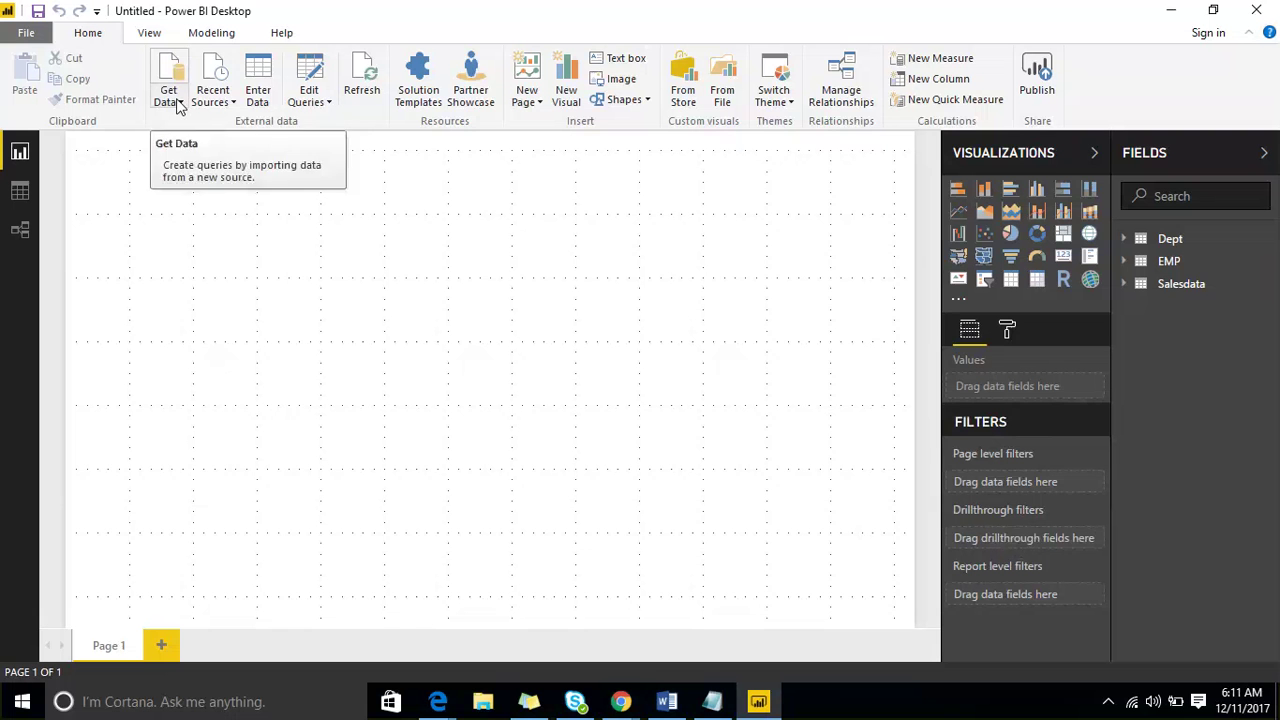
{"action": "left_click", "coordinate": [177, 104]}
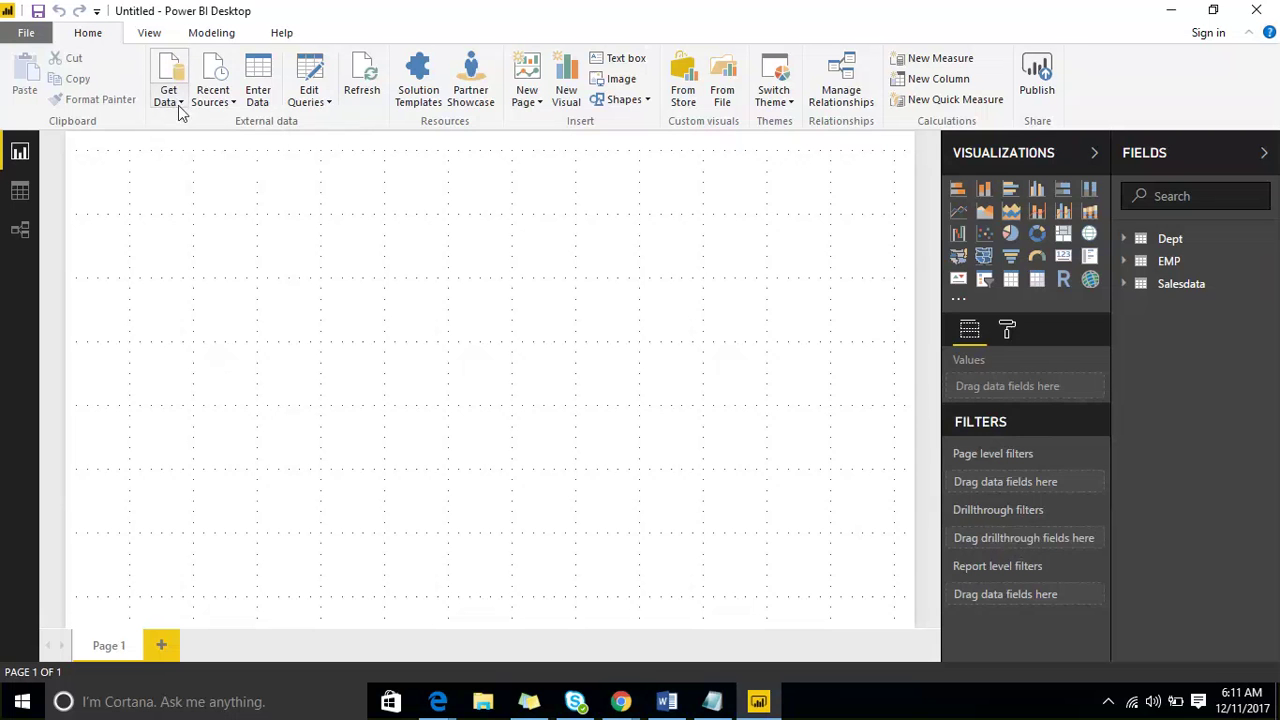
{"action": "left_click", "coordinate": [179, 104]}
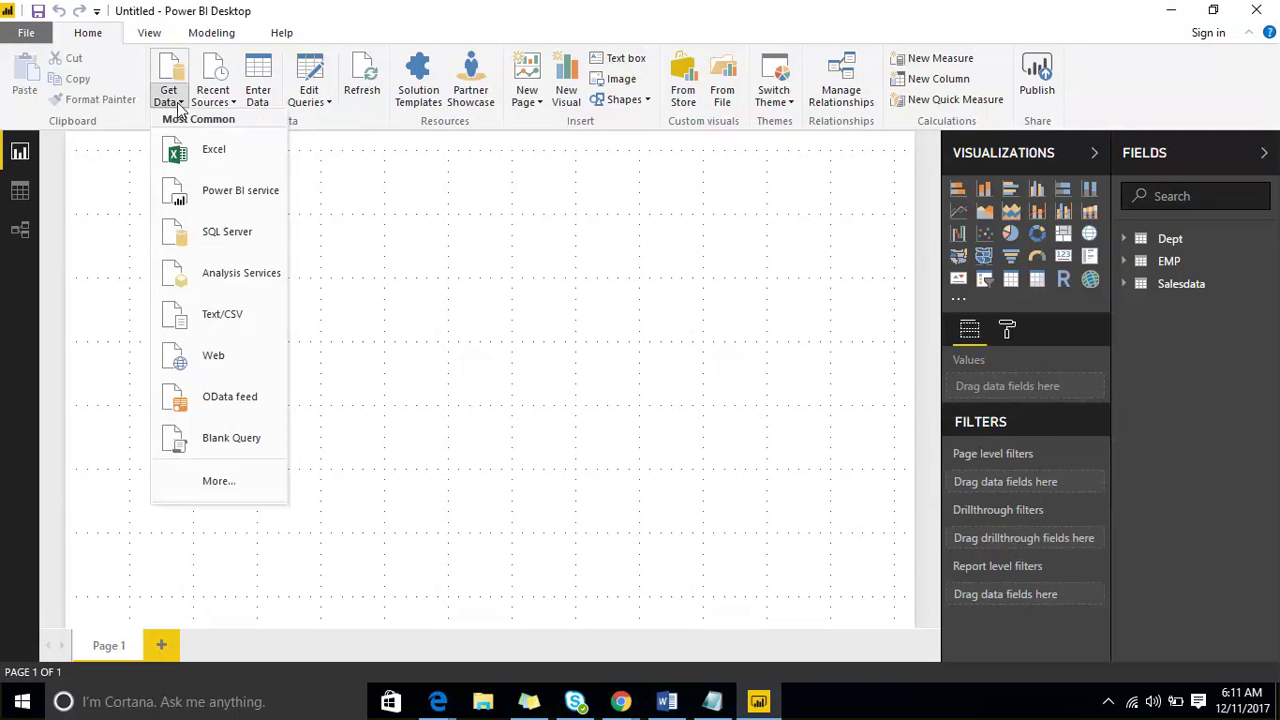
{"action": "left_click", "coordinate": [207, 162]}
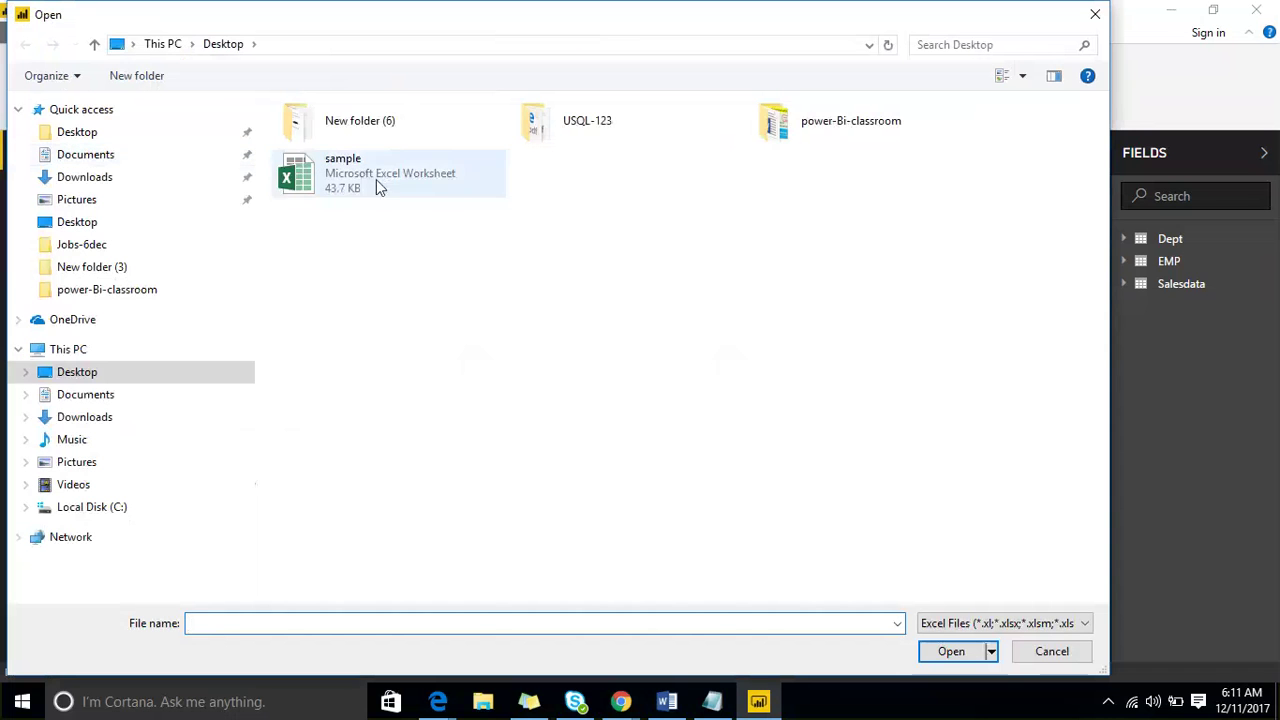
{"action": "left_click", "coordinate": [431, 192]}
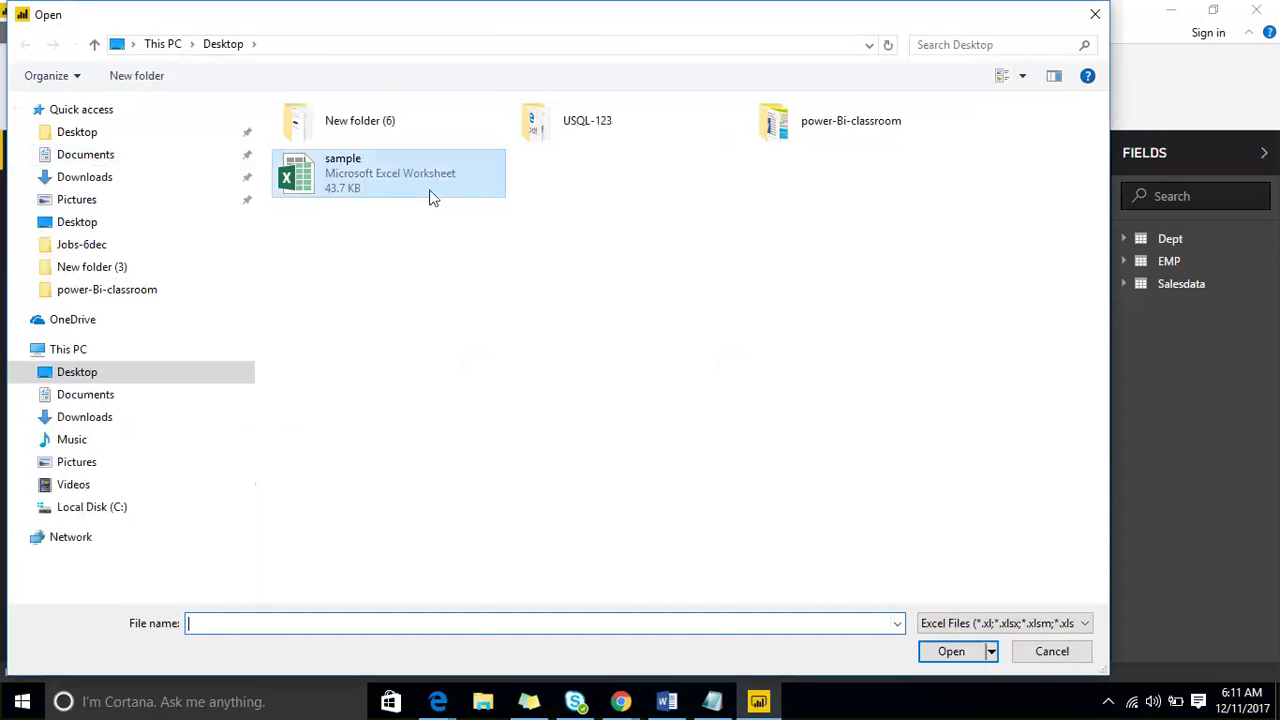
{"action": "left_click", "coordinate": [945, 651]}
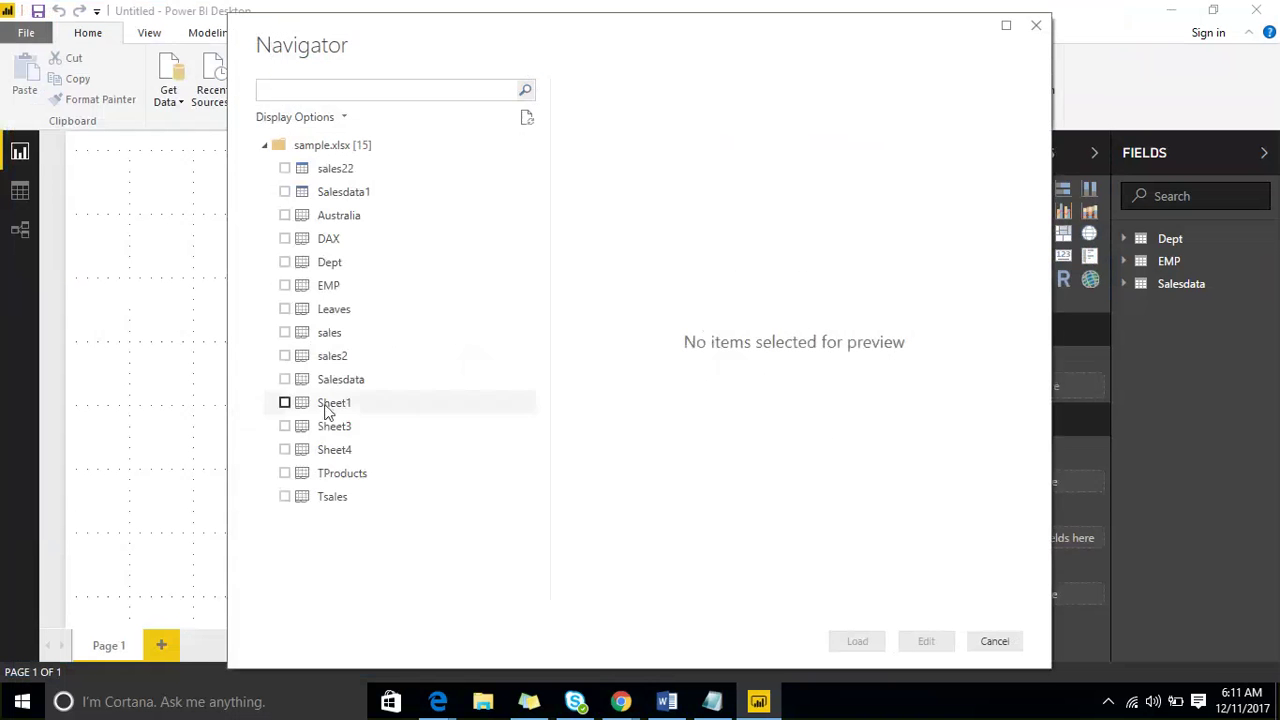
{"action": "left_click", "coordinate": [285, 238]}
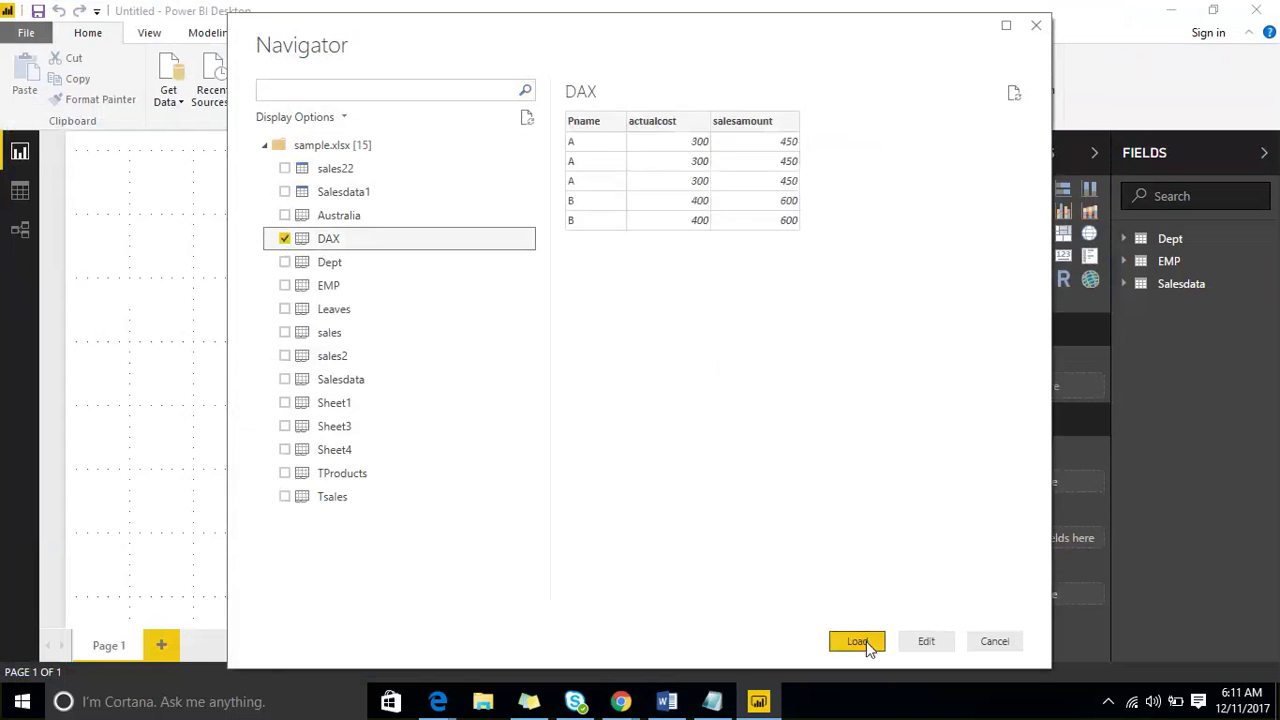
{"action": "left_click", "coordinate": [866, 641]}
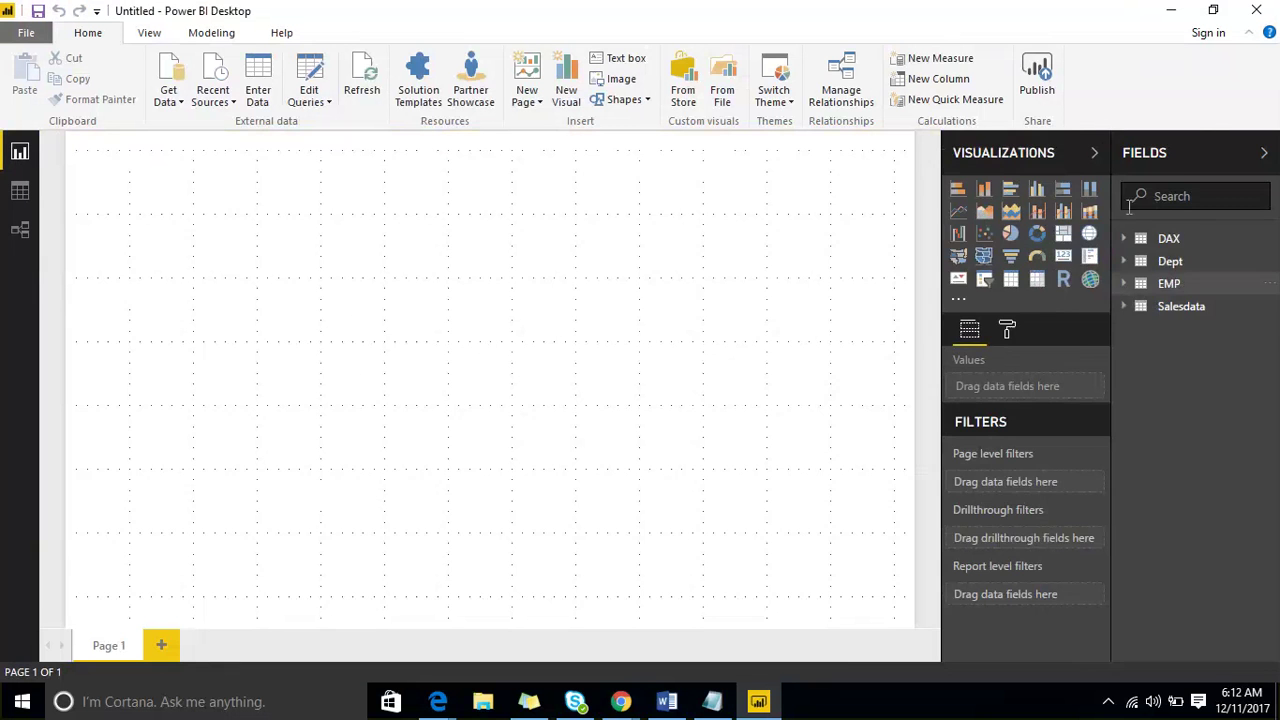
Collapse and re-expand the Visualizations and Fields panes, leaving only the Fields pane expanded
{"action": "left_click", "coordinate": [1175, 152]}
{"action": "left_click", "coordinate": [1235, 155]}
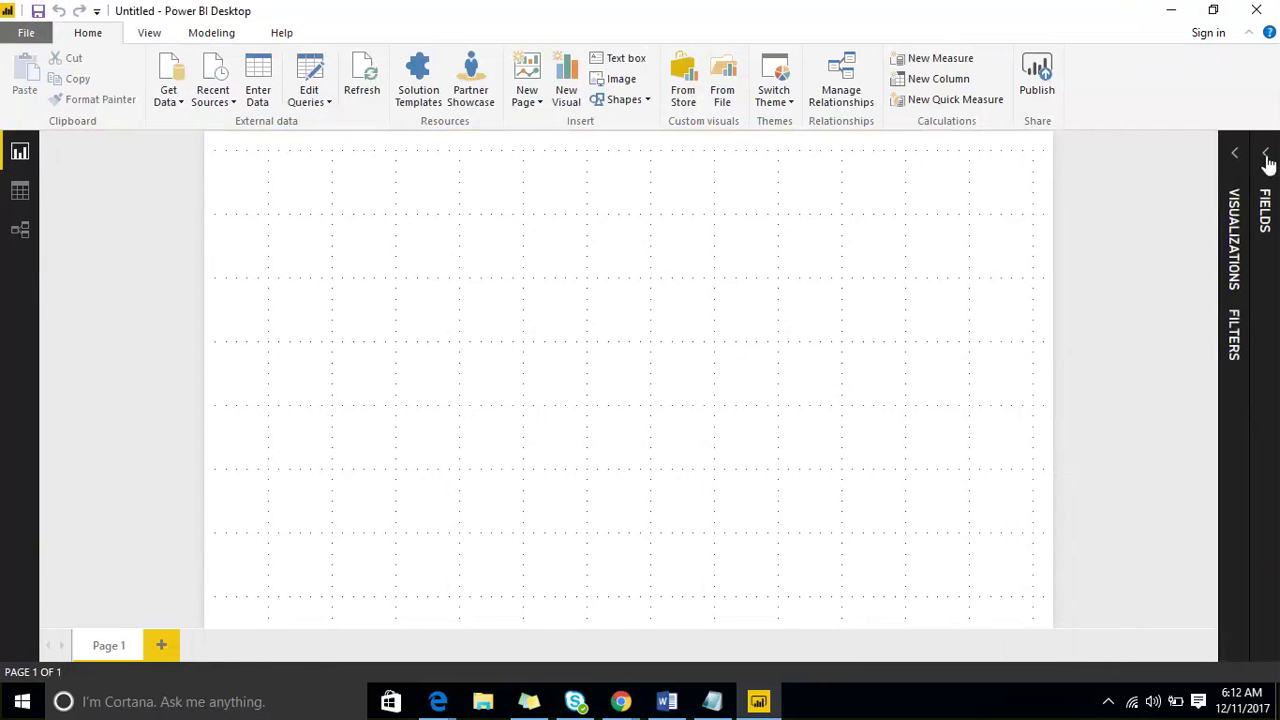
{"action": "left_click", "coordinate": [1266, 153]}
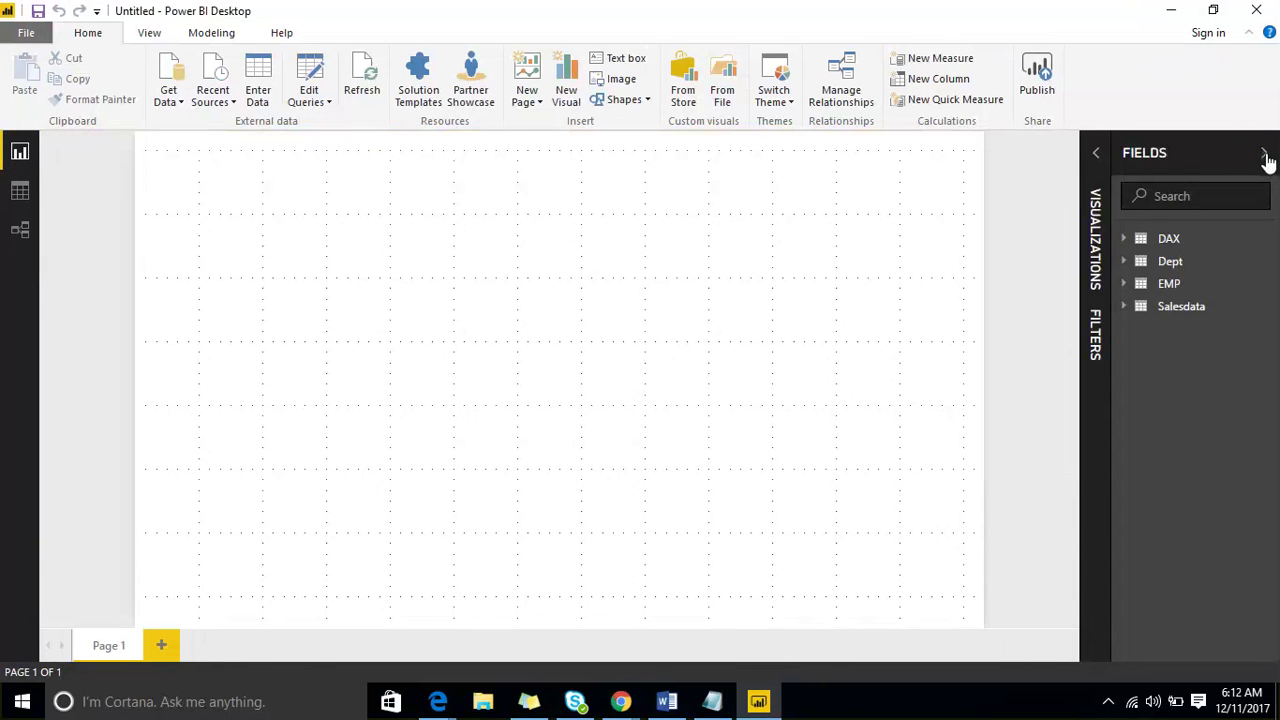
{"action": "left_click", "coordinate": [1096, 153]}
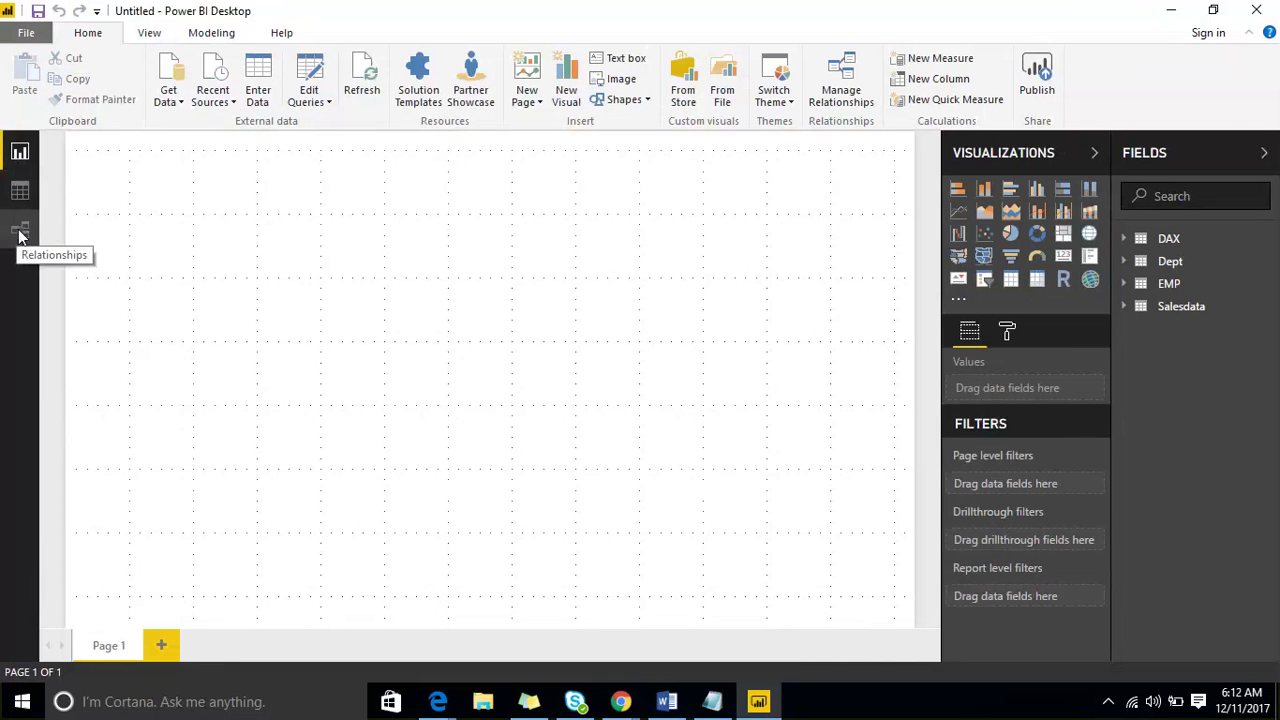
{"action": "left_click", "coordinate": [1264, 155]}
{"action": "left_click", "coordinate": [1234, 155]}
{"action": "left_click", "coordinate": [1263, 160]}
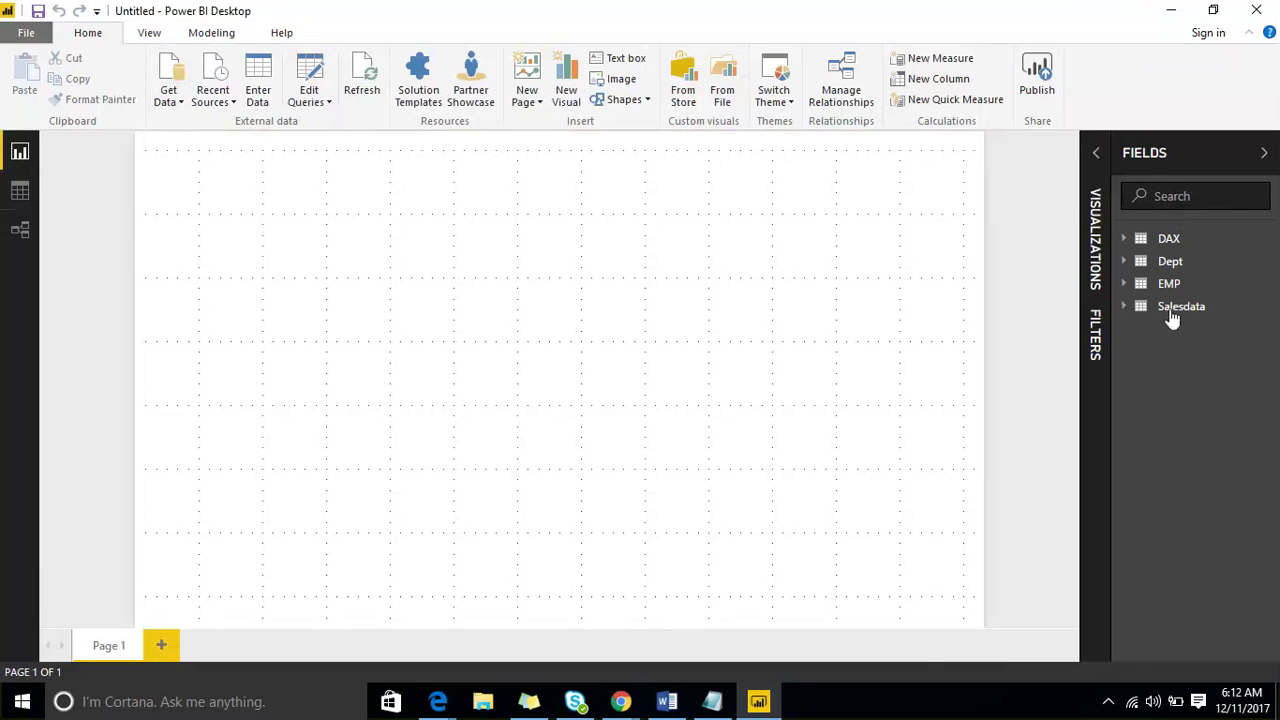
Expand the DAX, Dept, EMP and Salesdata tables to examine the fields in each
{"action": "left_click", "coordinate": [1122, 240]}
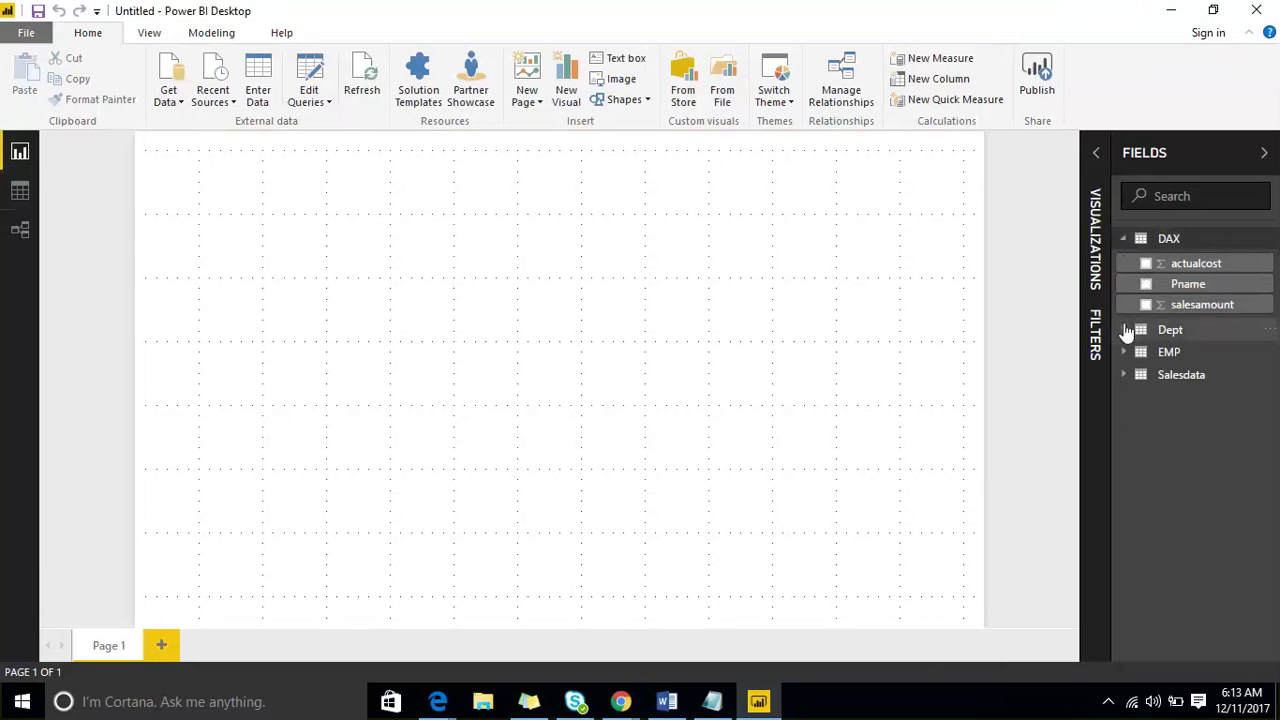
{"action": "left_click", "coordinate": [1125, 330]}
{"action": "left_click", "coordinate": [1123, 400]}
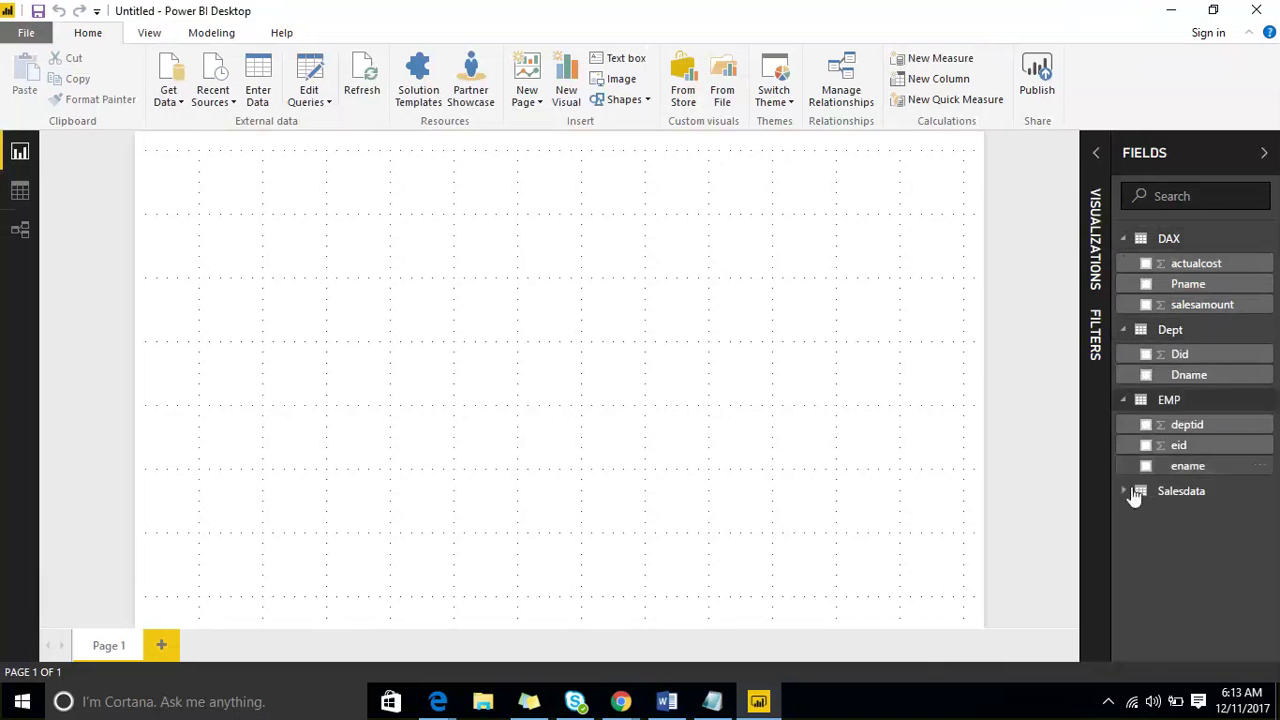
{"action": "left_click", "coordinate": [1107, 490]}
{"action": "scroll", "coordinate": [1205, 305], "scroll_direction": "down", "scroll_amount": 3}
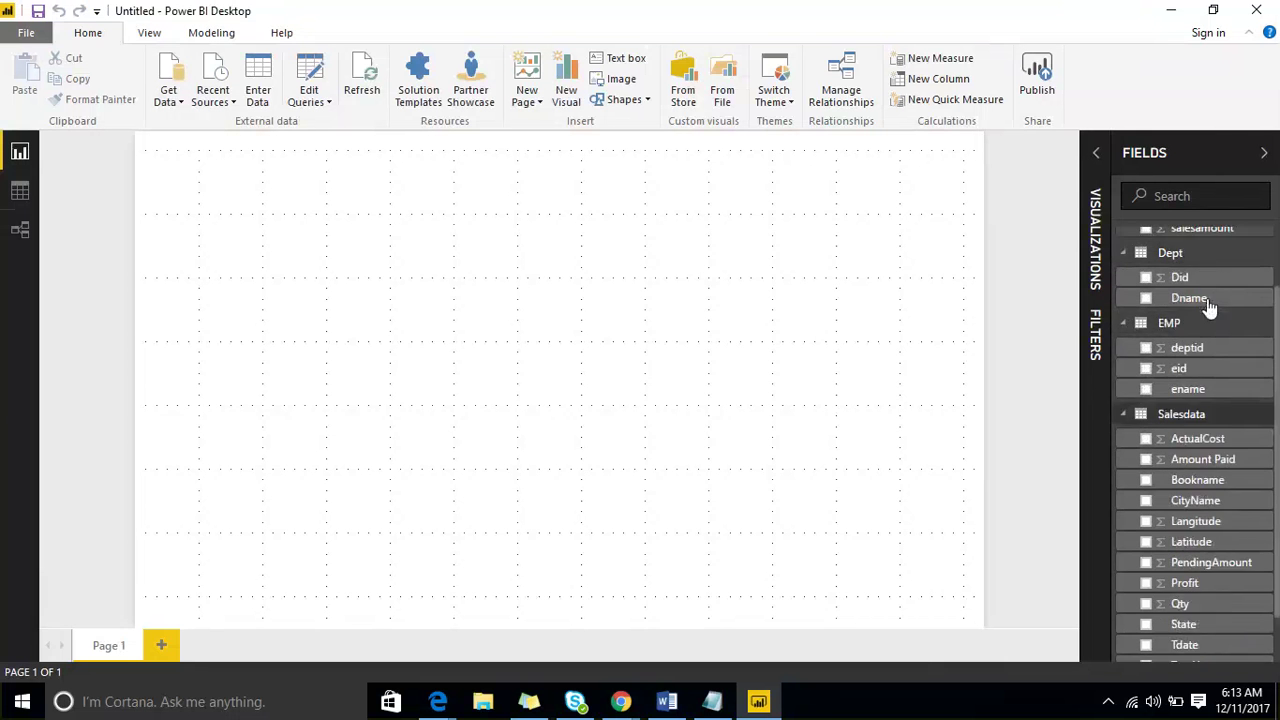
Turn off the gridlines on the report canvas and leave both the Visualizations and Fields panes expanded
{"action": "left_click", "coordinate": [1215, 158]}
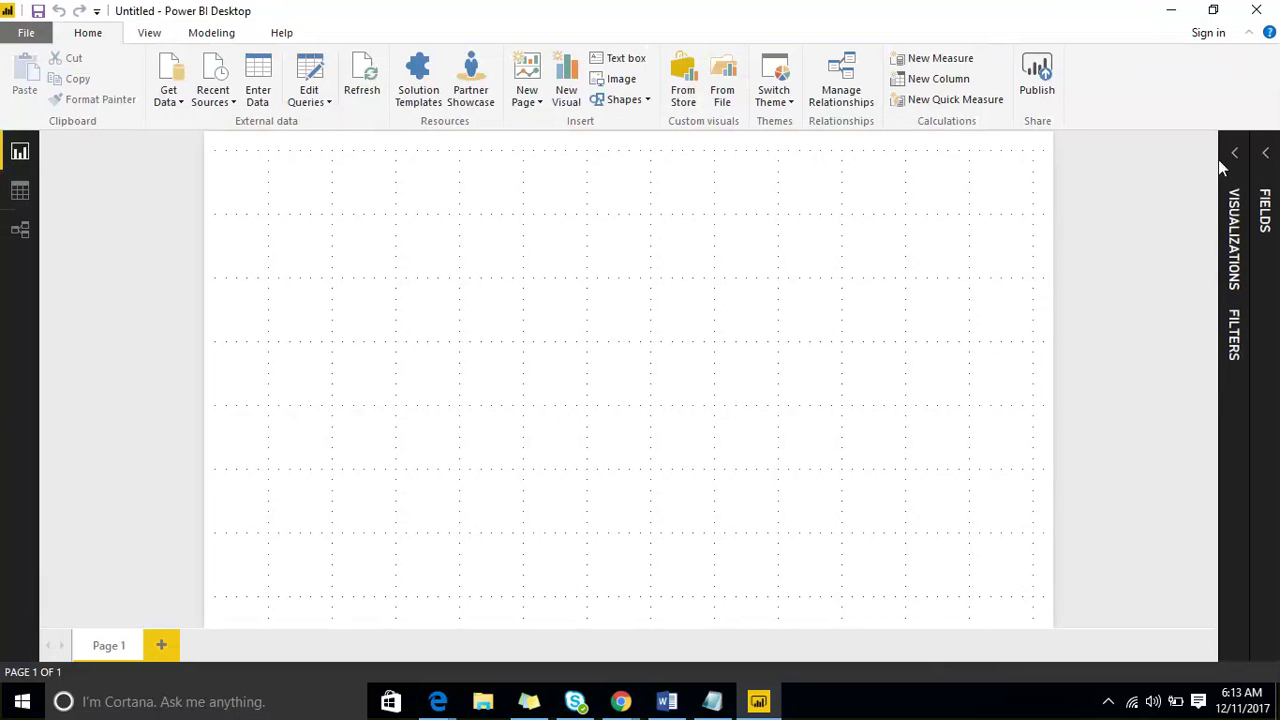
{"action": "left_click", "coordinate": [1235, 158]}
{"action": "left_click", "coordinate": [148, 36]}
{"action": "left_click", "coordinate": [104, 58]}
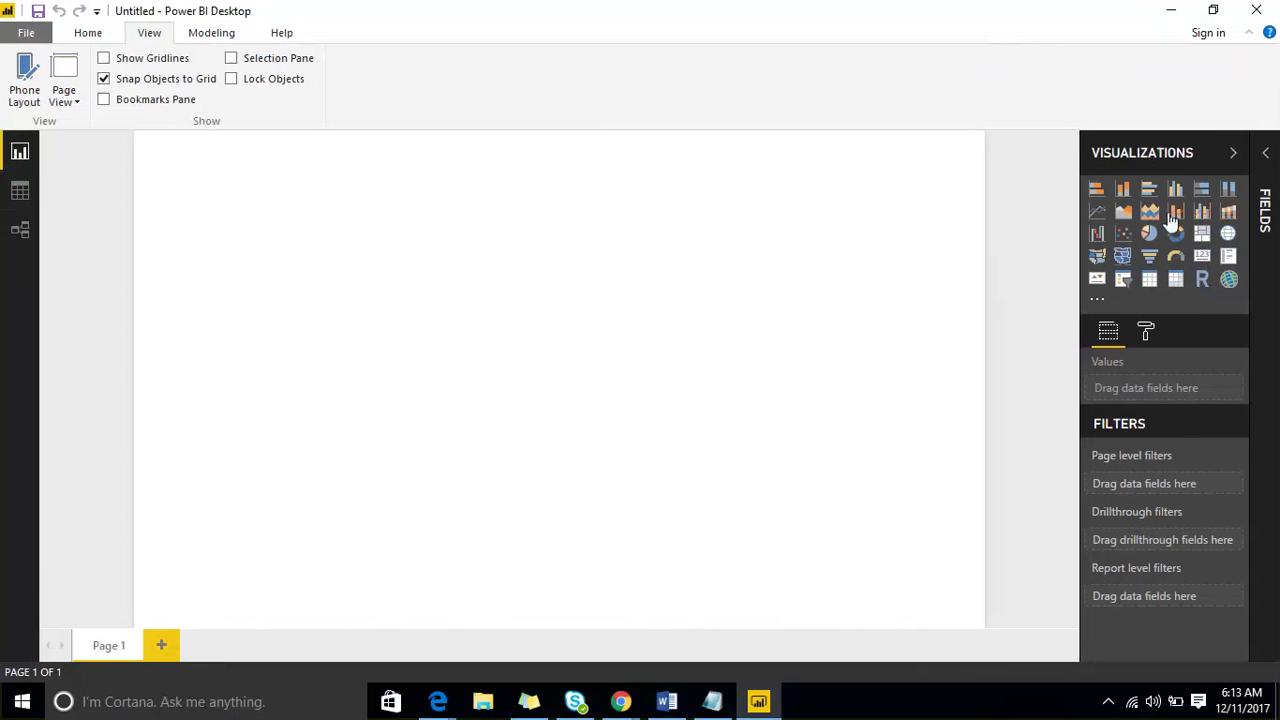
{"action": "left_click", "coordinate": [1265, 155]}
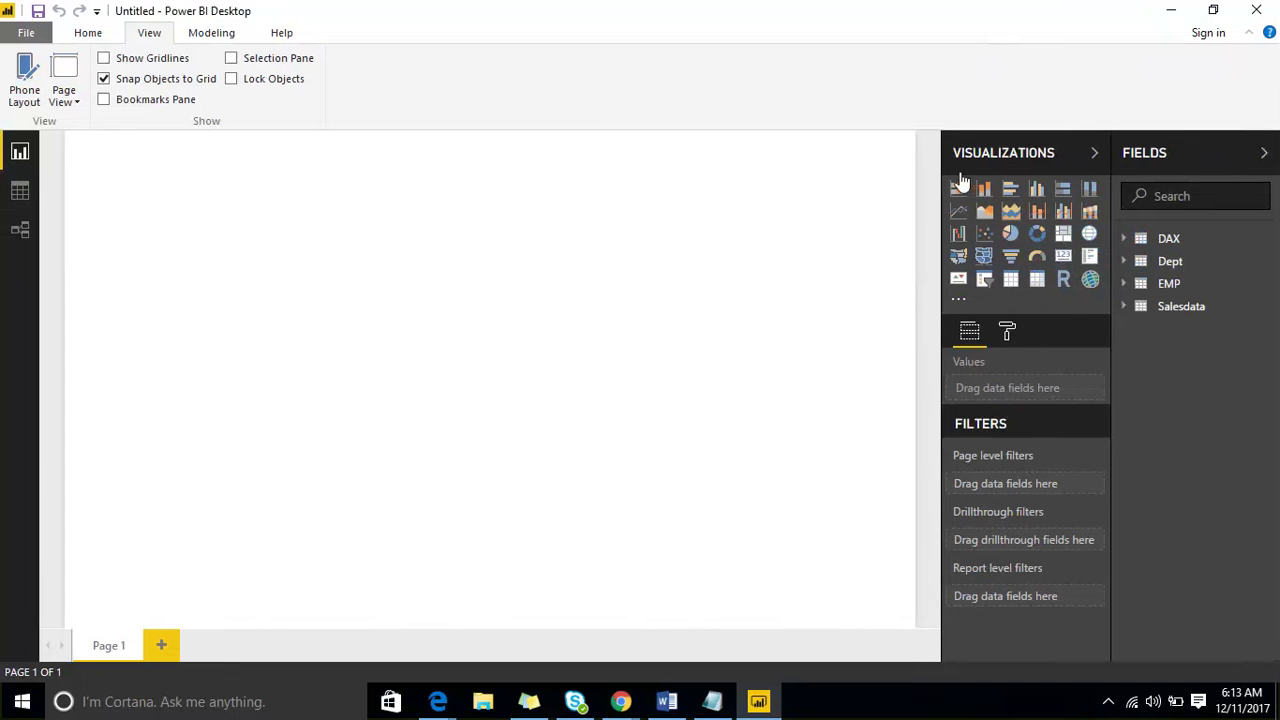
{"action": "left_click", "coordinate": [1093, 154]}
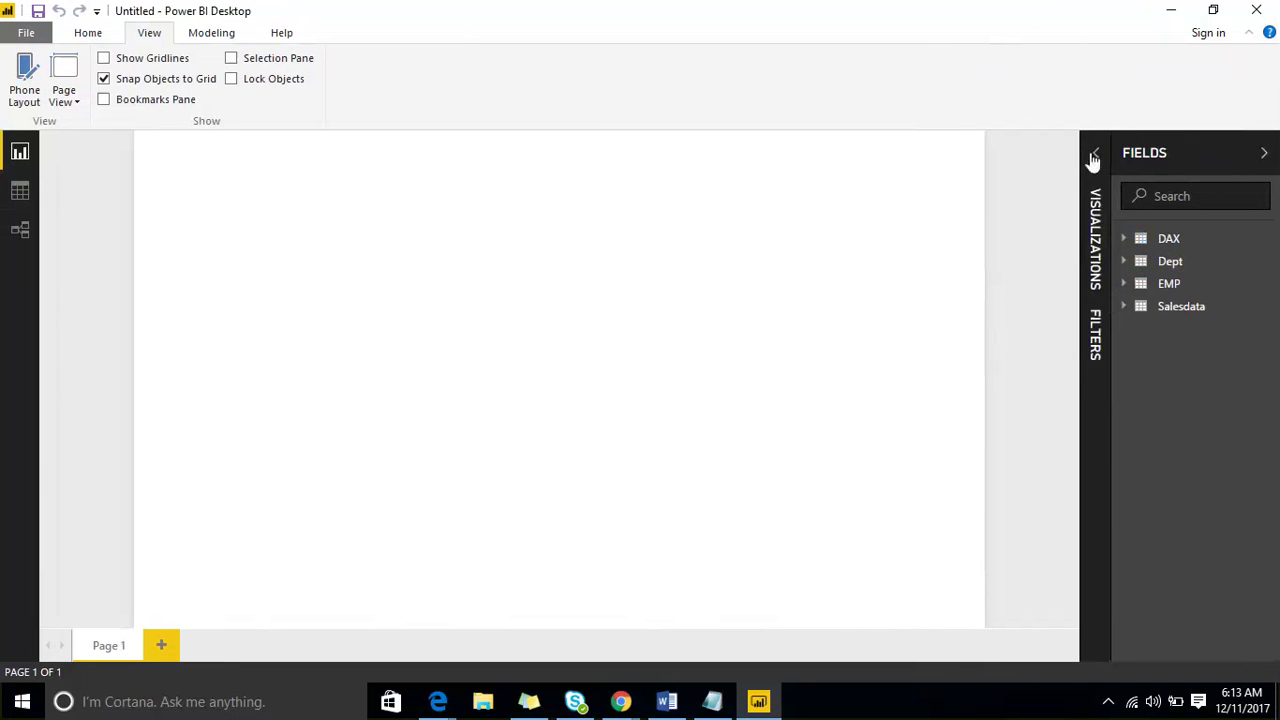
{"action": "left_click", "coordinate": [1094, 156]}
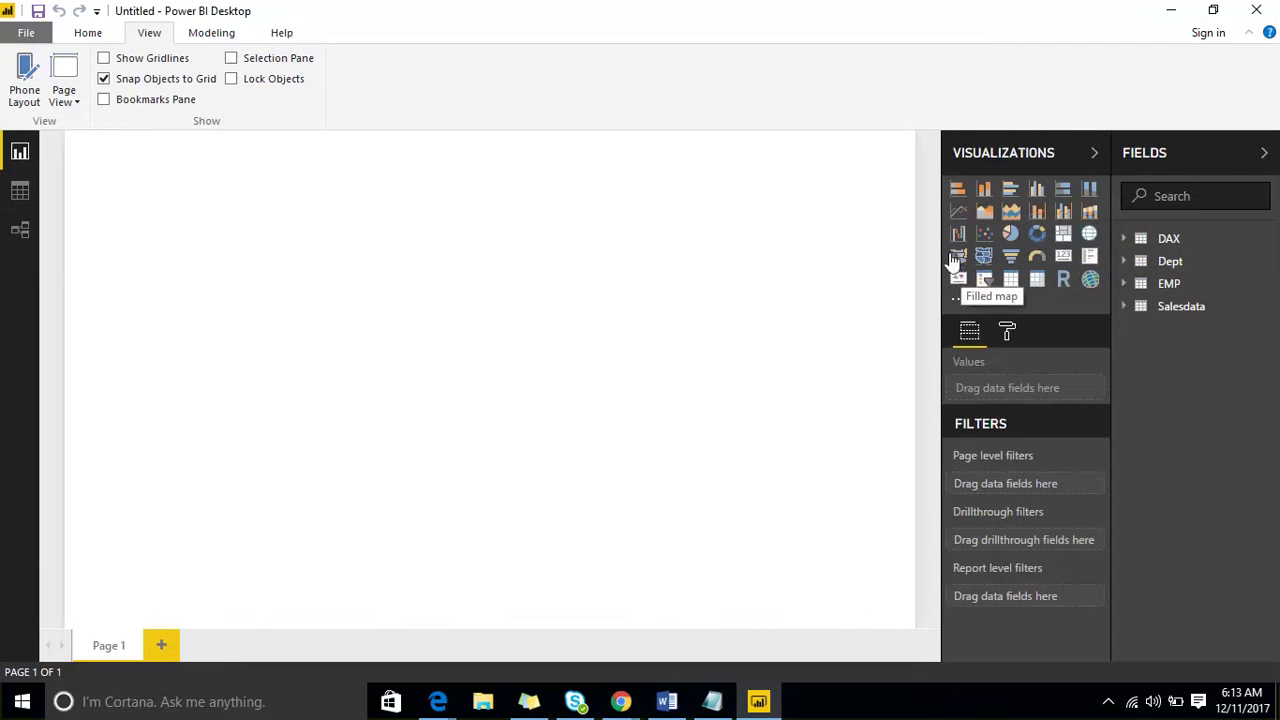
Add a clustered bar chart of Amount Paid by CityName from Salesdata and enlarge it on the canvas
{"action": "left_click", "coordinate": [1011, 192]}
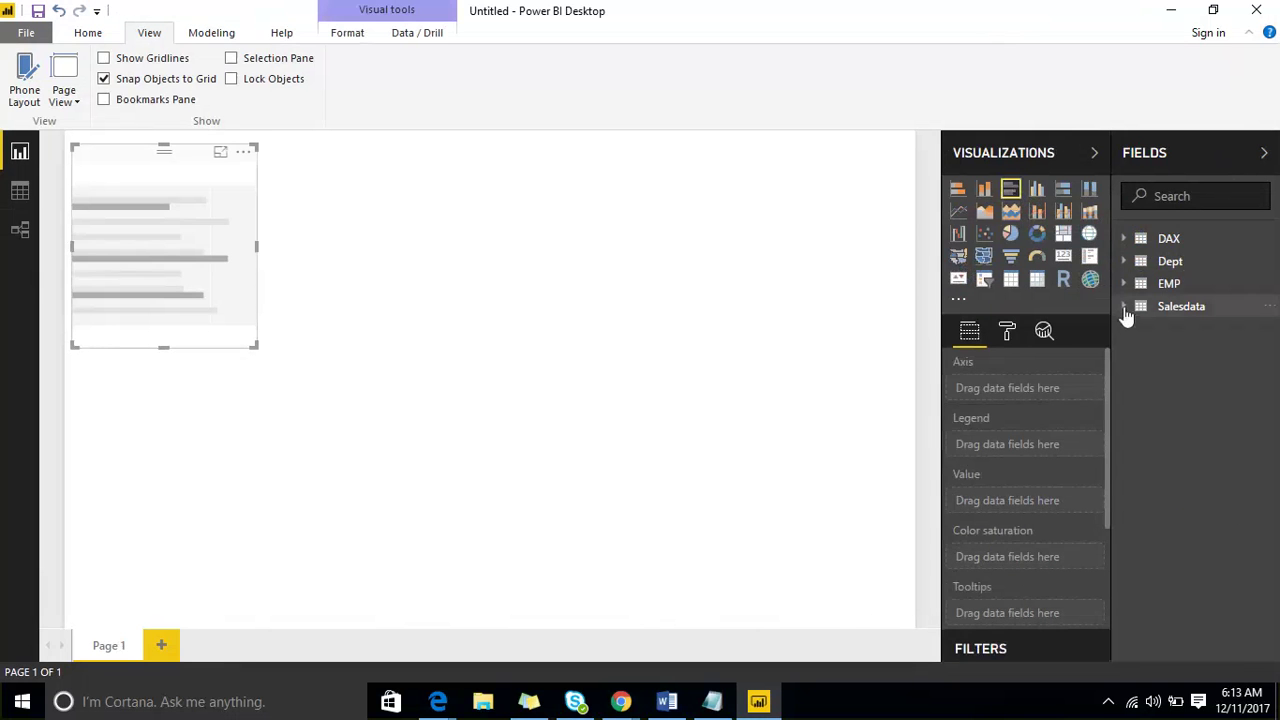
{"action": "left_click", "coordinate": [1128, 307]}
{"action": "left_click_drag", "start_coordinate": [1205, 394], "coordinate": [170, 258]}
{"action": "left_click_drag", "start_coordinate": [1210, 355], "coordinate": [197, 258]}
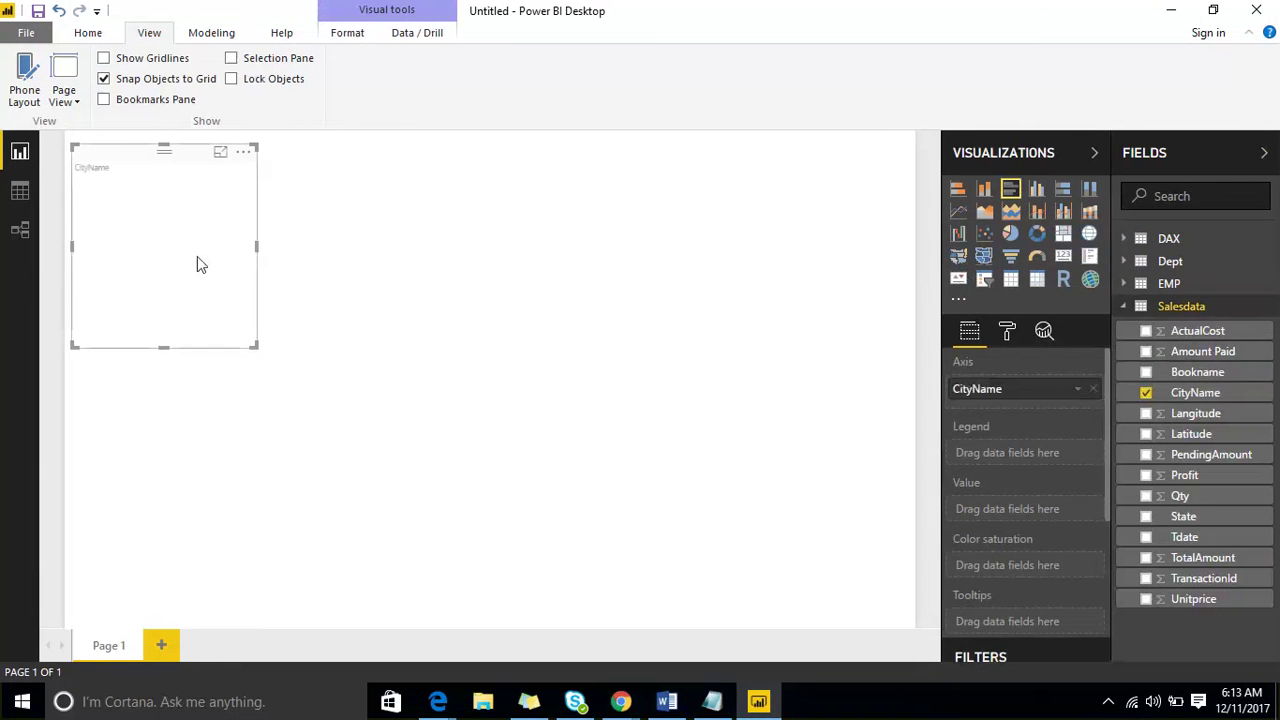
{"action": "left_click_drag", "start_coordinate": [257, 348], "coordinate": [368, 485]}
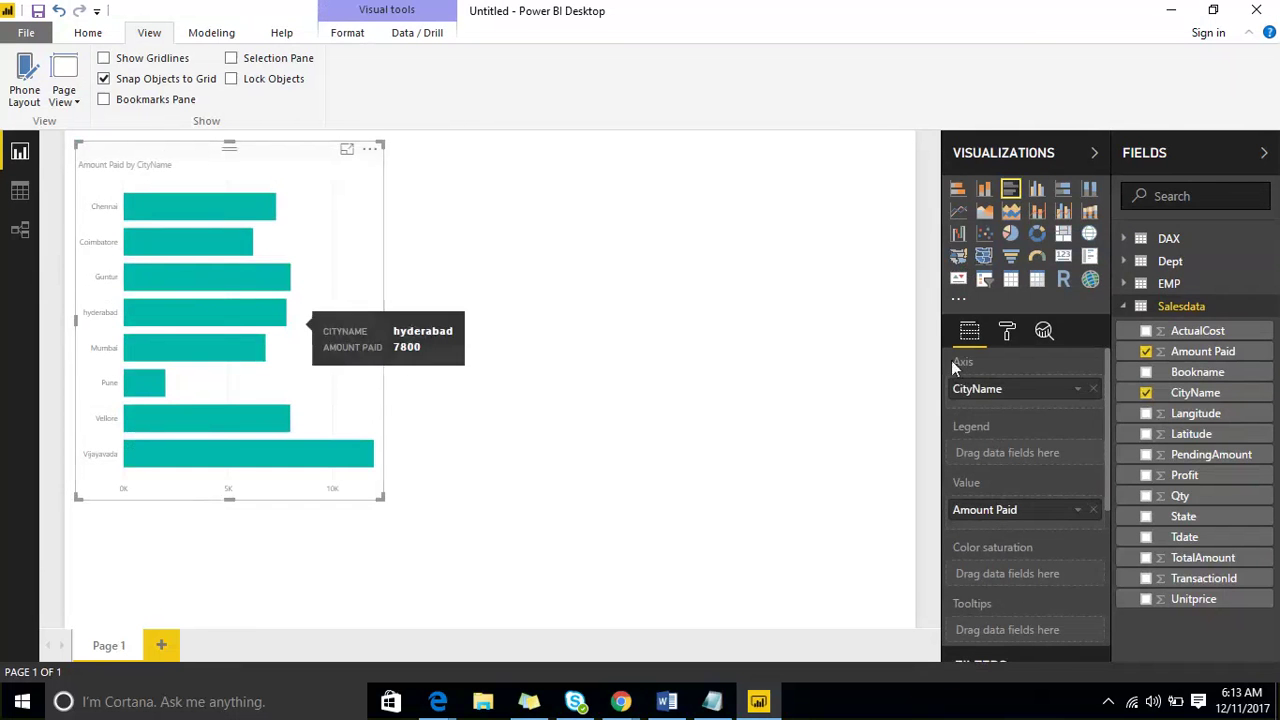
Turn on data labels for the bar chart and increase the label text size
{"action": "left_click", "coordinate": [1007, 333]}
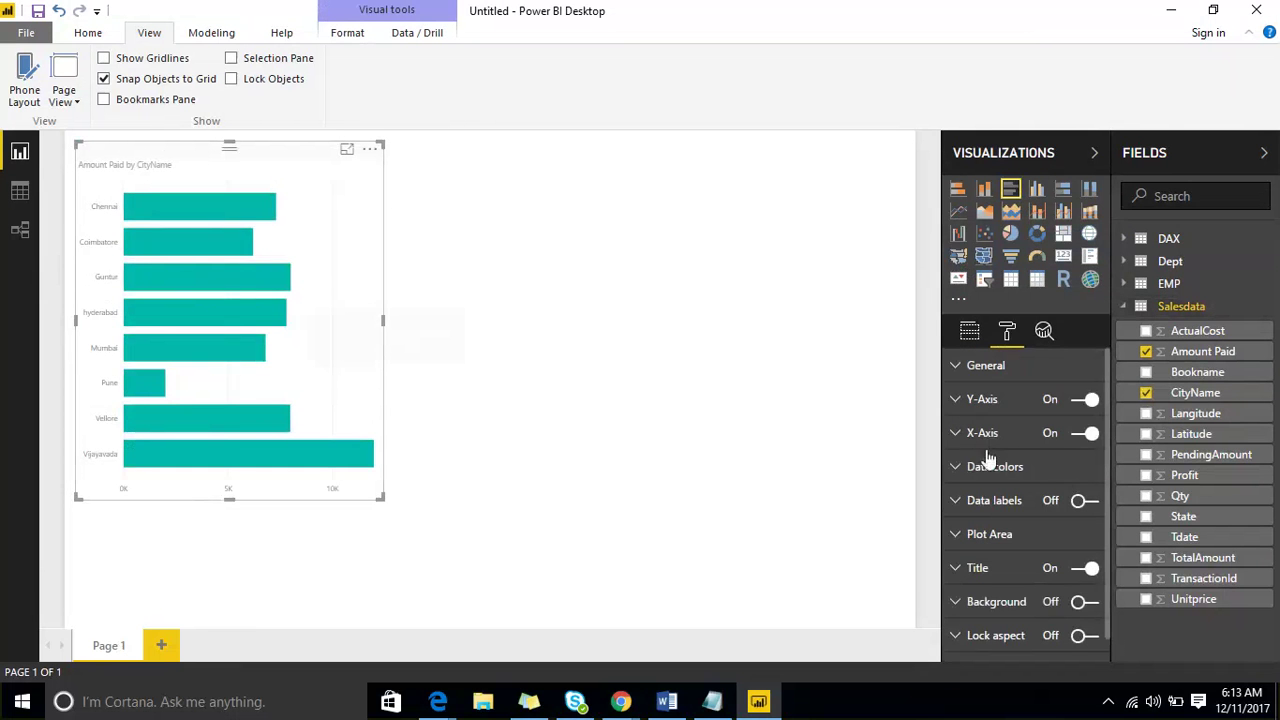
{"action": "left_click", "coordinate": [1082, 501]}
{"action": "left_click", "coordinate": [957, 502]}
{"action": "scroll", "coordinate": [1050, 510], "scroll_direction": "down", "scroll_amount": 3}
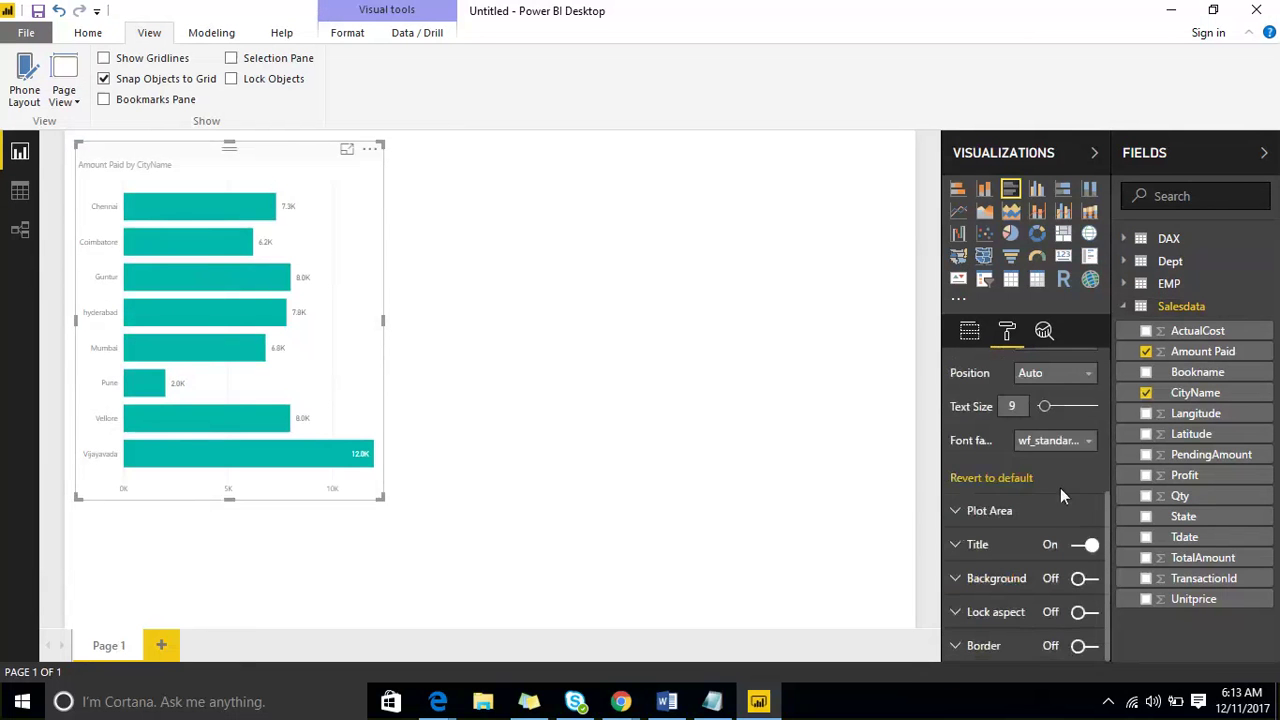
{"action": "left_click", "coordinate": [1057, 405]}
{"action": "scroll", "coordinate": [992, 398], "scroll_direction": "up", "scroll_amount": 5}
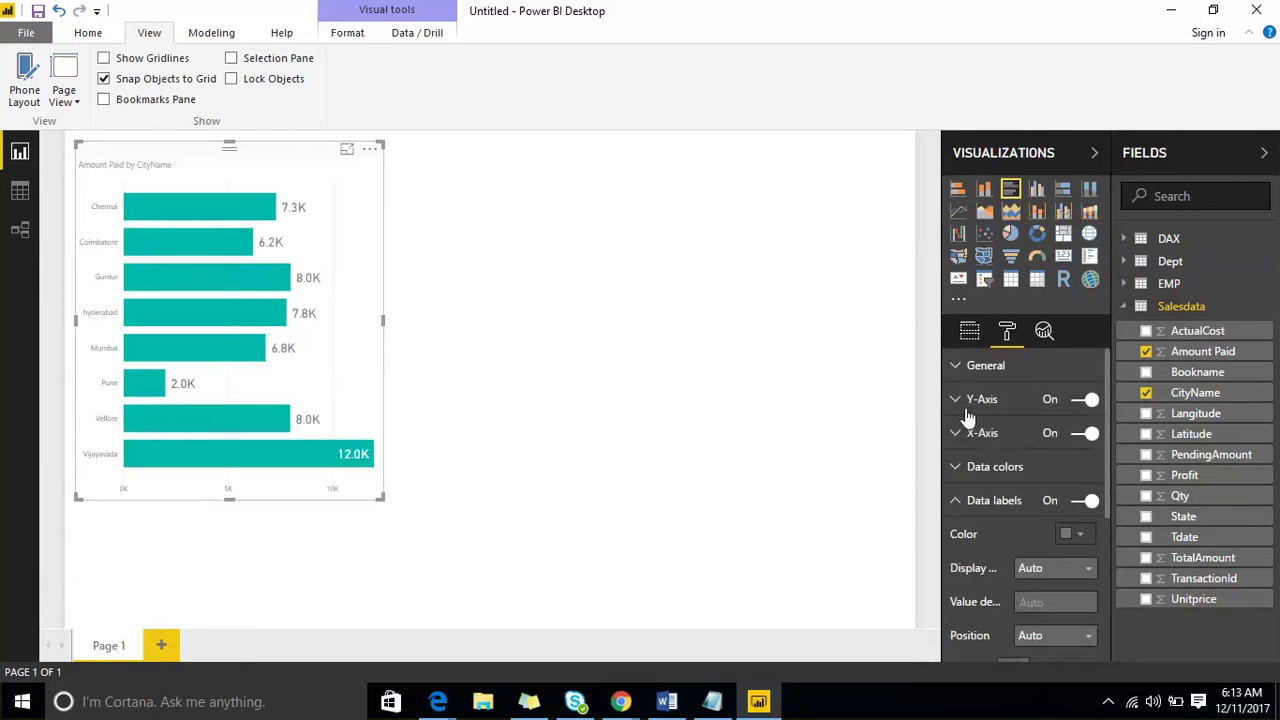
Increase the text size of the city names on the bar chart's Y-axis
{"action": "left_click", "coordinate": [975, 399]}
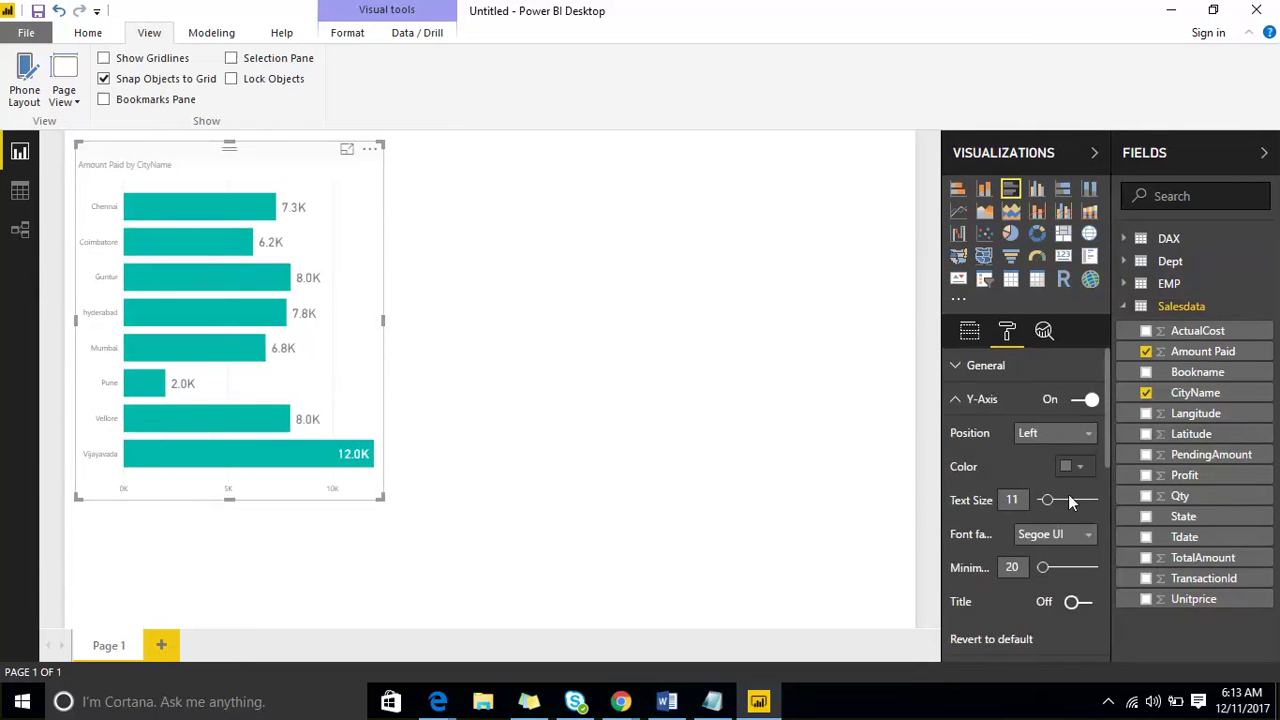
{"action": "left_click", "coordinate": [1068, 500]}
{"action": "left_click", "coordinate": [957, 400]}
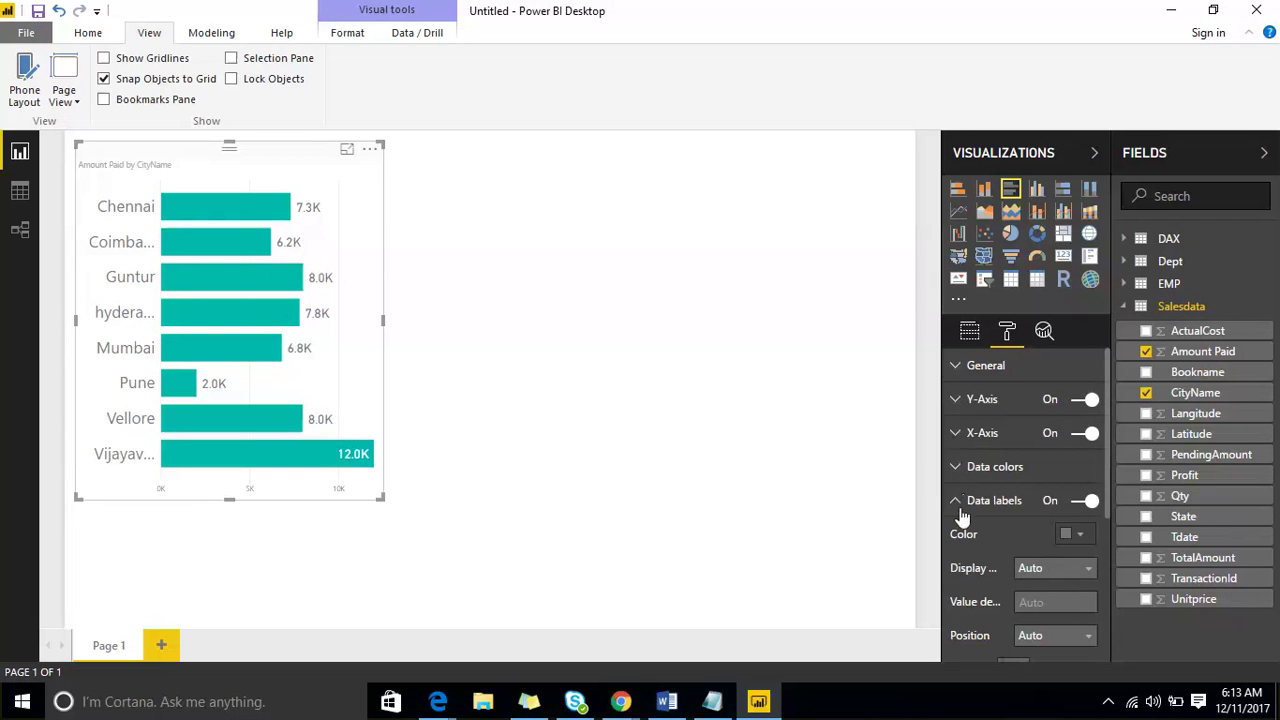
Set the bar chart's X-axis text size to 23 and enlarge the chart so the full city names fit
{"action": "left_click", "coordinate": [957, 433]}
{"action": "left_click", "coordinate": [1066, 600]}
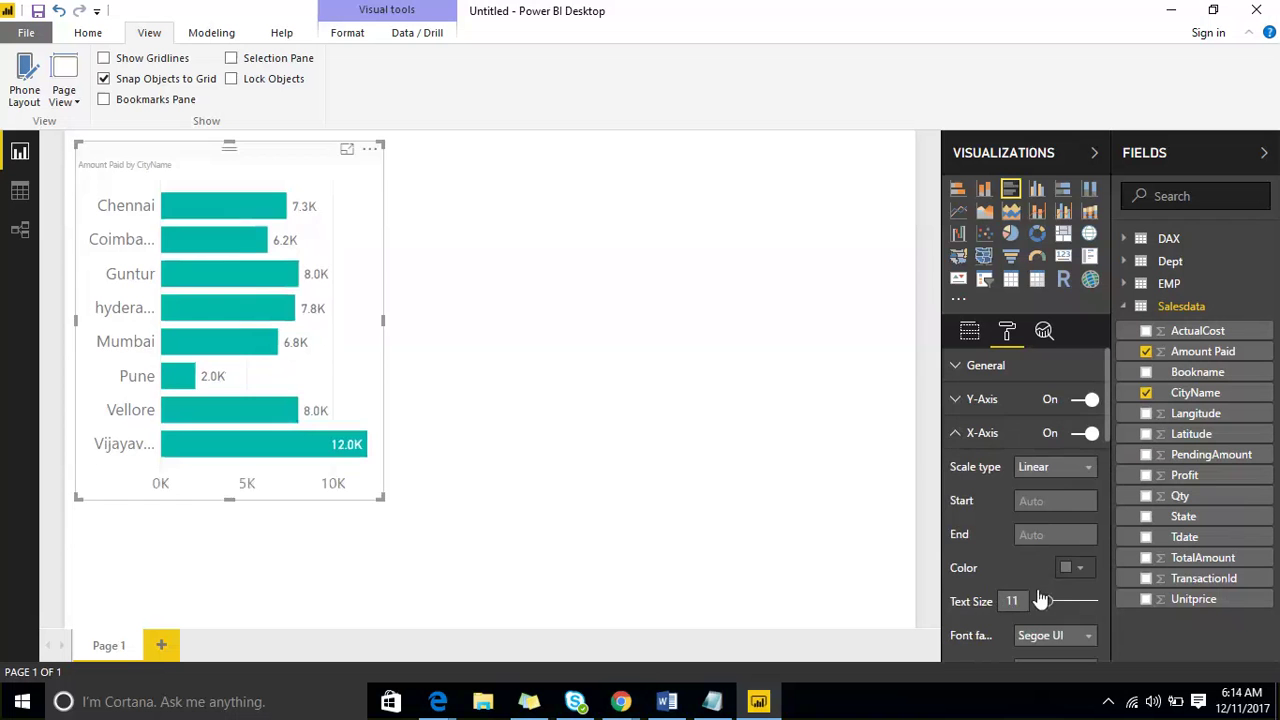
{"action": "left_click_drag", "start_coordinate": [384, 500], "coordinate": [494, 537]}
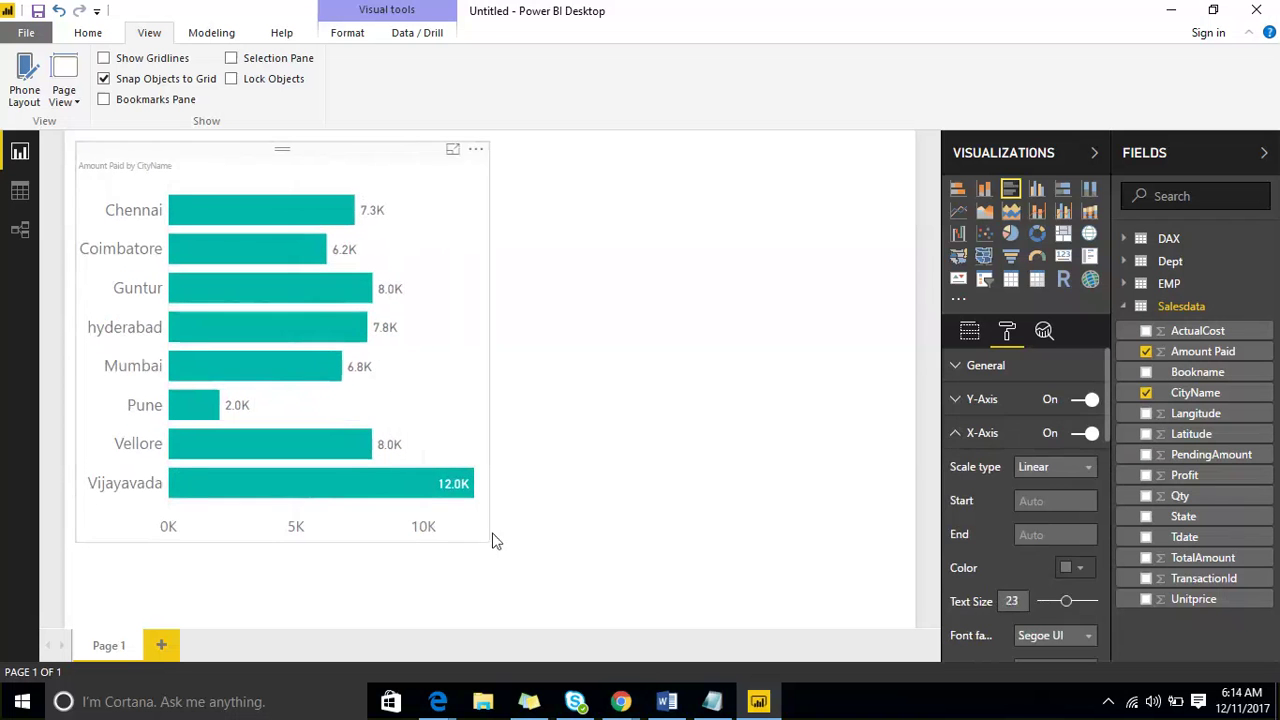
{"action": "left_click", "coordinate": [650, 470]}
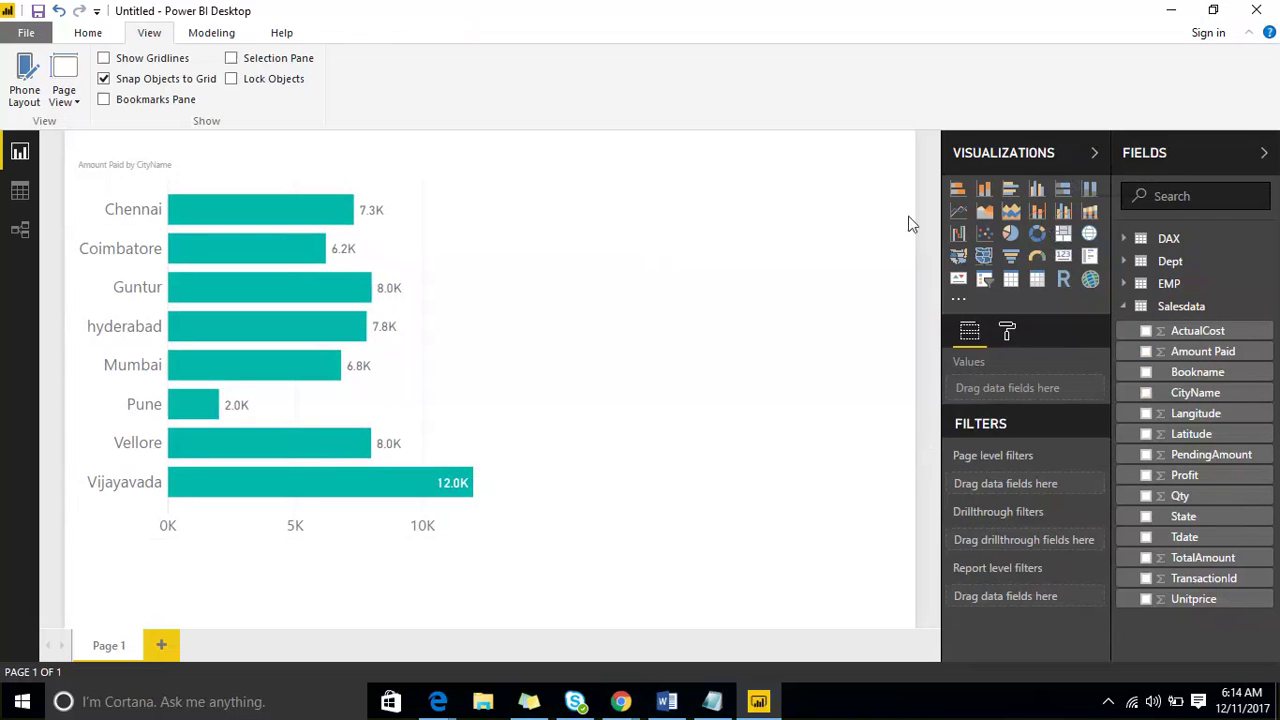
Add a donut chart of Amount Paid by Bookname from Salesdata beside the bar chart and enlarge it
{"action": "left_click", "coordinate": [1038, 236]}
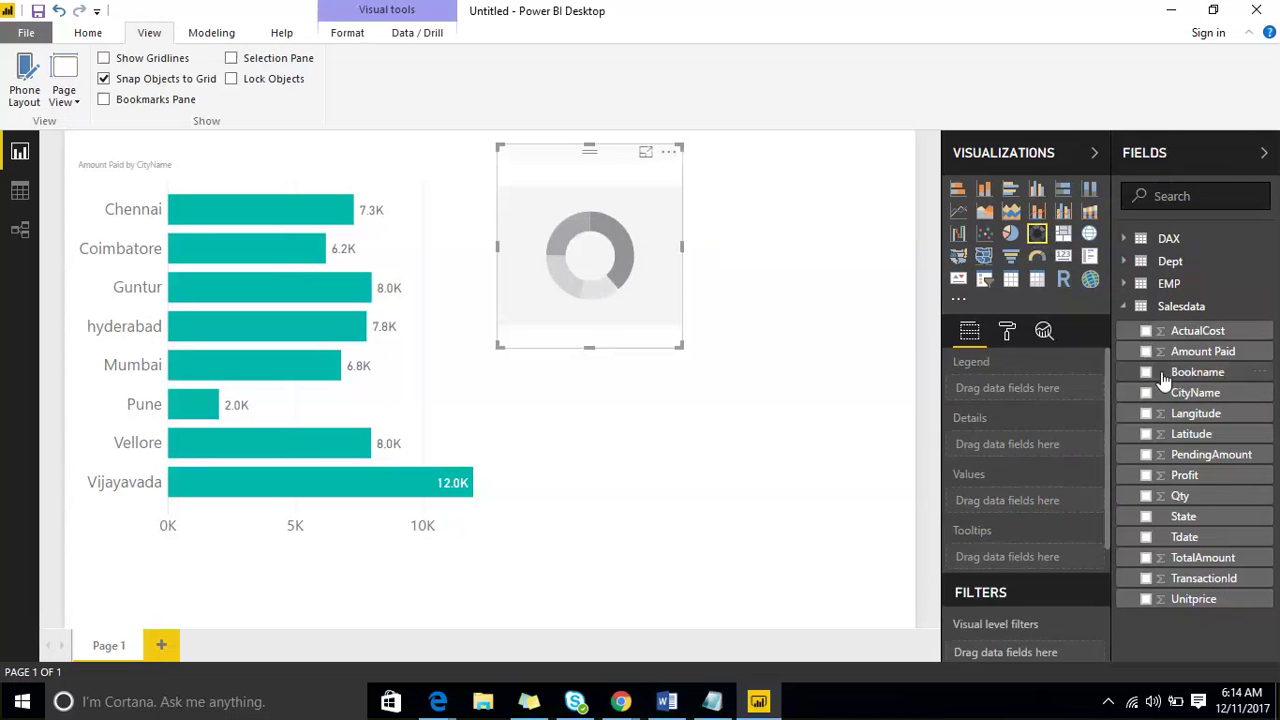
{"action": "left_click_drag", "start_coordinate": [1165, 380], "coordinate": [592, 258]}
{"action": "left_click_drag", "start_coordinate": [1200, 351], "coordinate": [628, 261]}
{"action": "left_click_drag", "start_coordinate": [681, 346], "coordinate": [755, 391]}
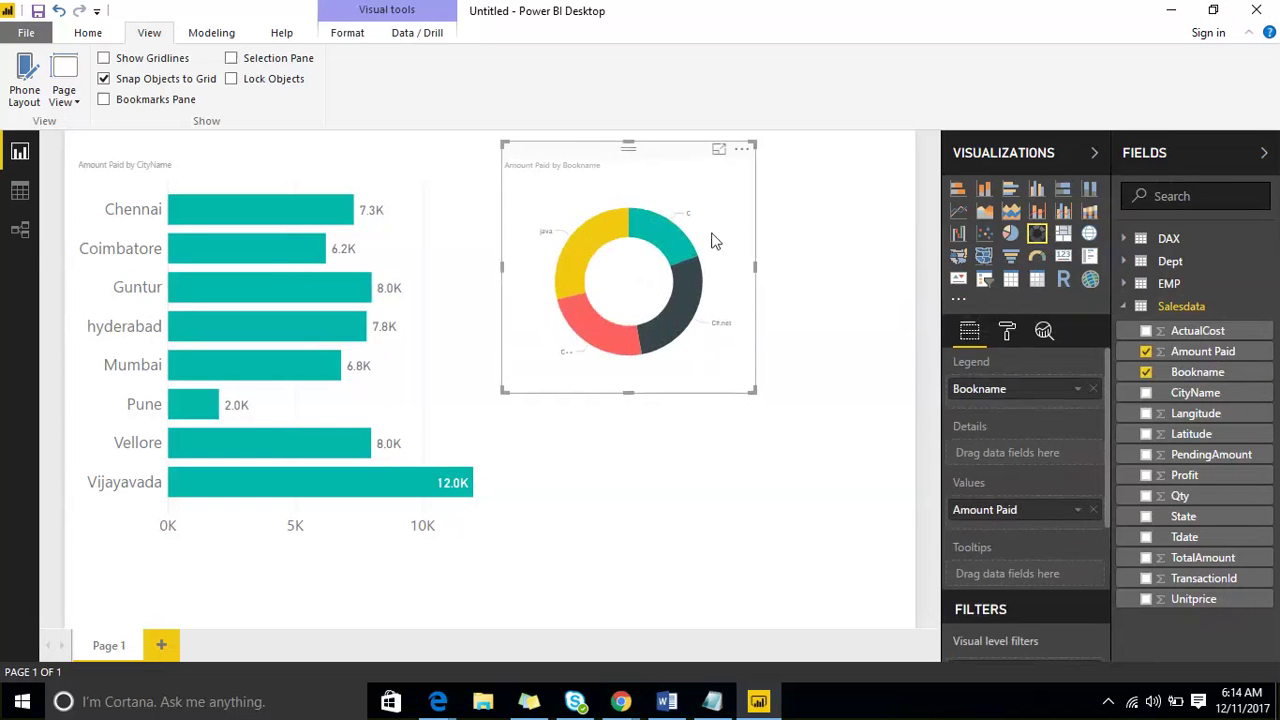
Enlarge the Amount Paid by Bookname donut chart beside the bar chart
{"action": "left_click", "coordinate": [1007, 336]}
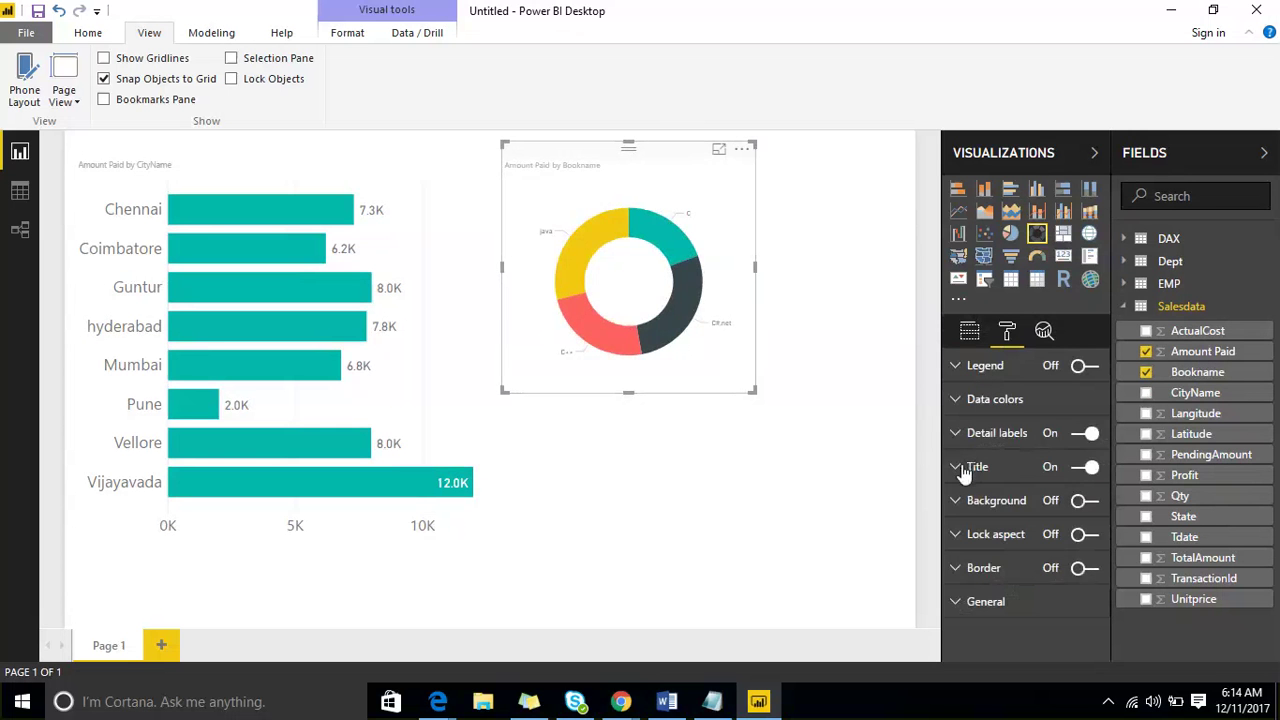
{"action": "left_click_drag", "start_coordinate": [752, 392], "coordinate": [808, 434]}
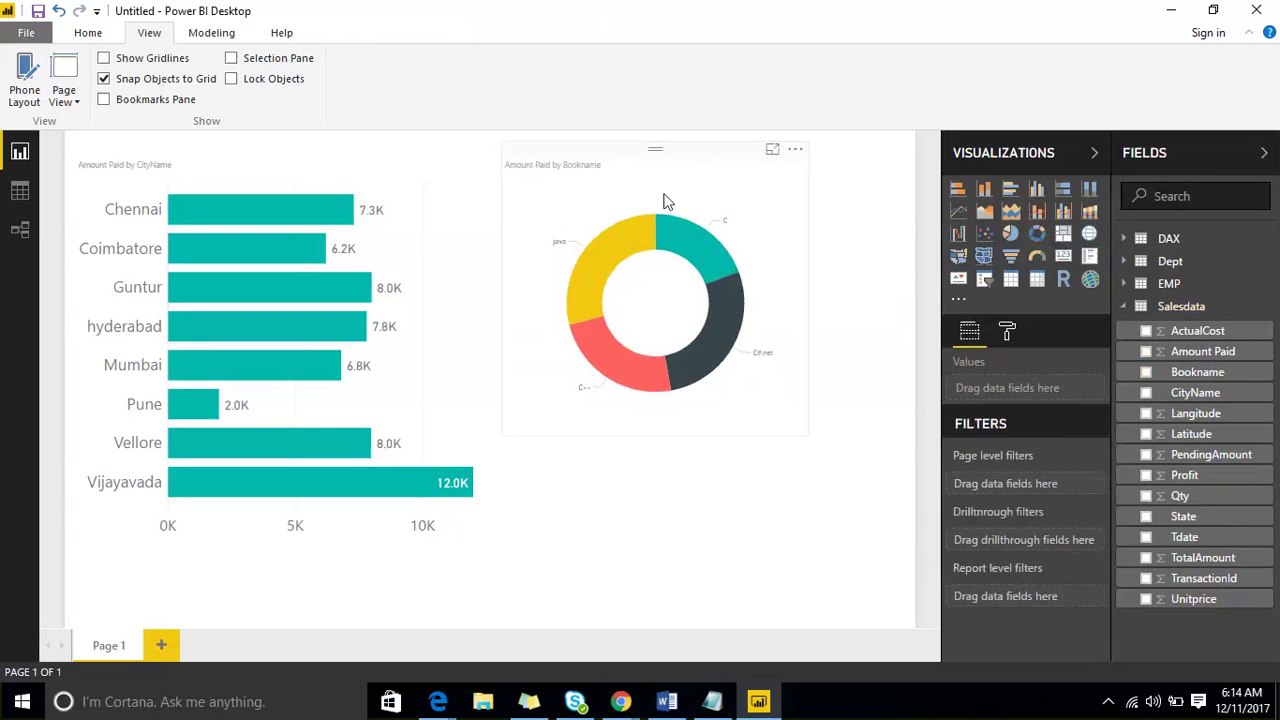
Add a new report page with a pie chart of Amount Paid by Bookname from Salesdata
{"action": "left_click", "coordinate": [161, 645]}
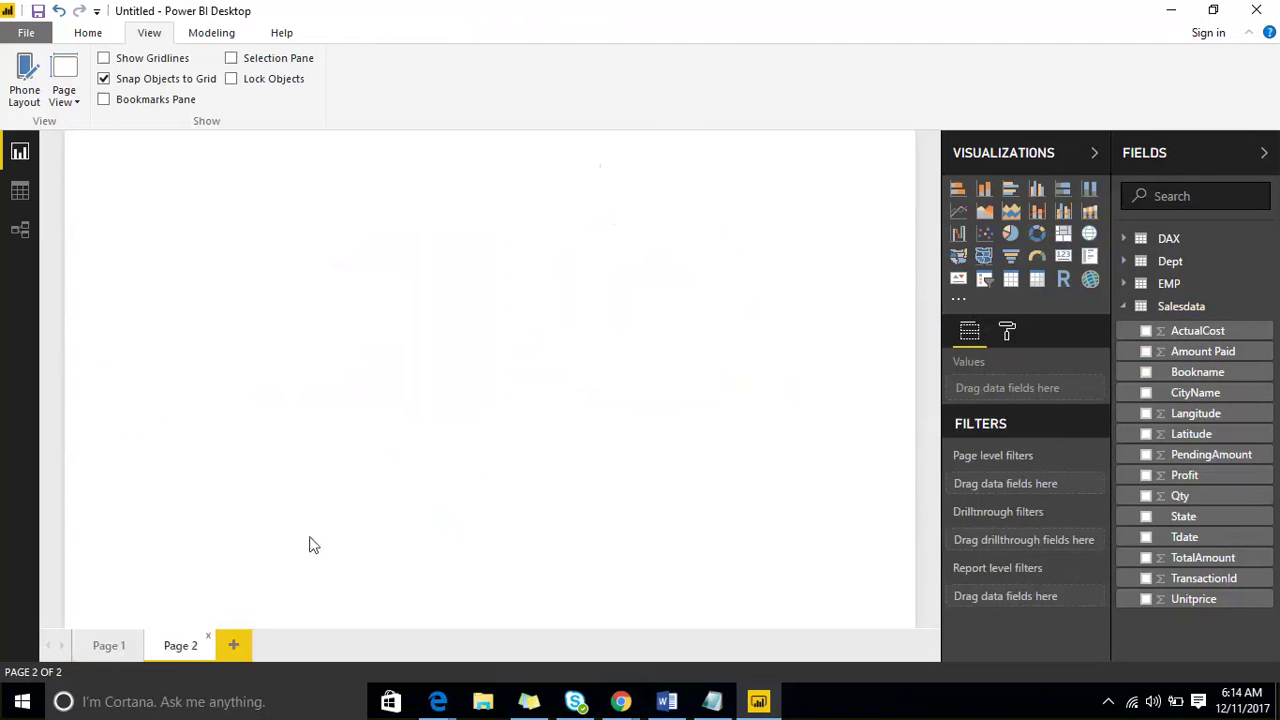
{"action": "left_click", "coordinate": [1011, 233]}
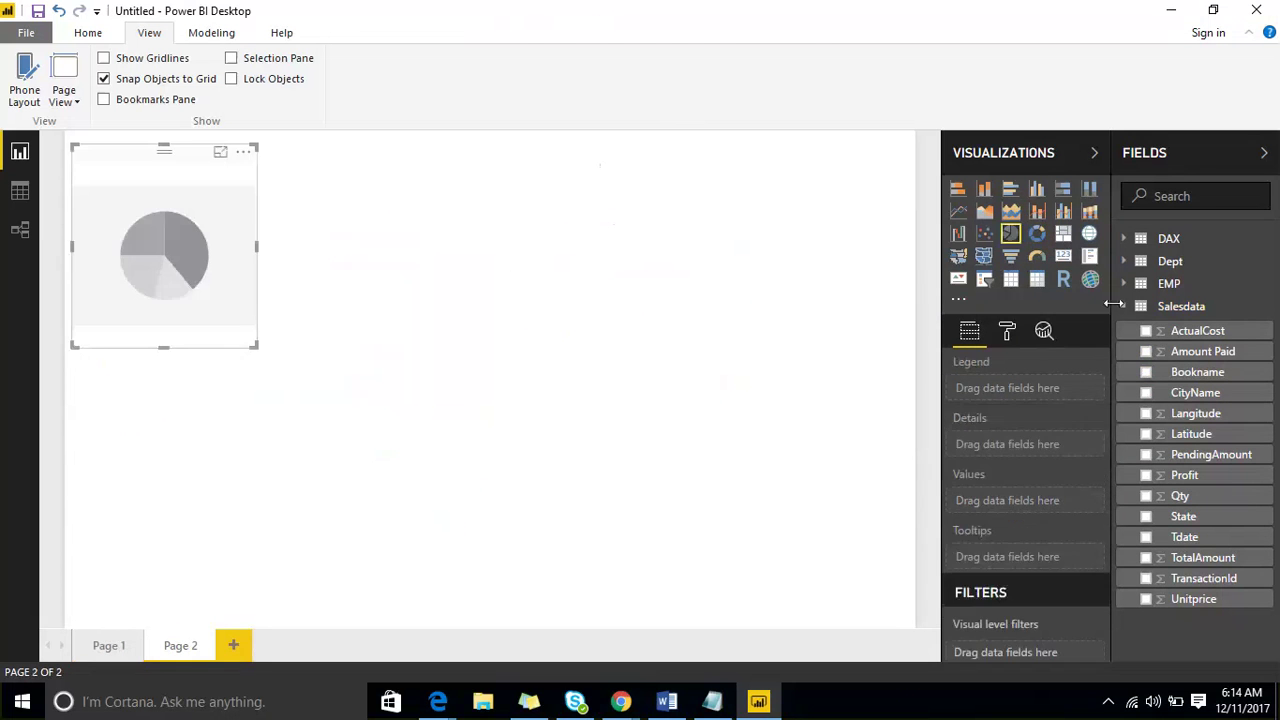
{"action": "left_click_drag", "start_coordinate": [1175, 375], "coordinate": [207, 252]}
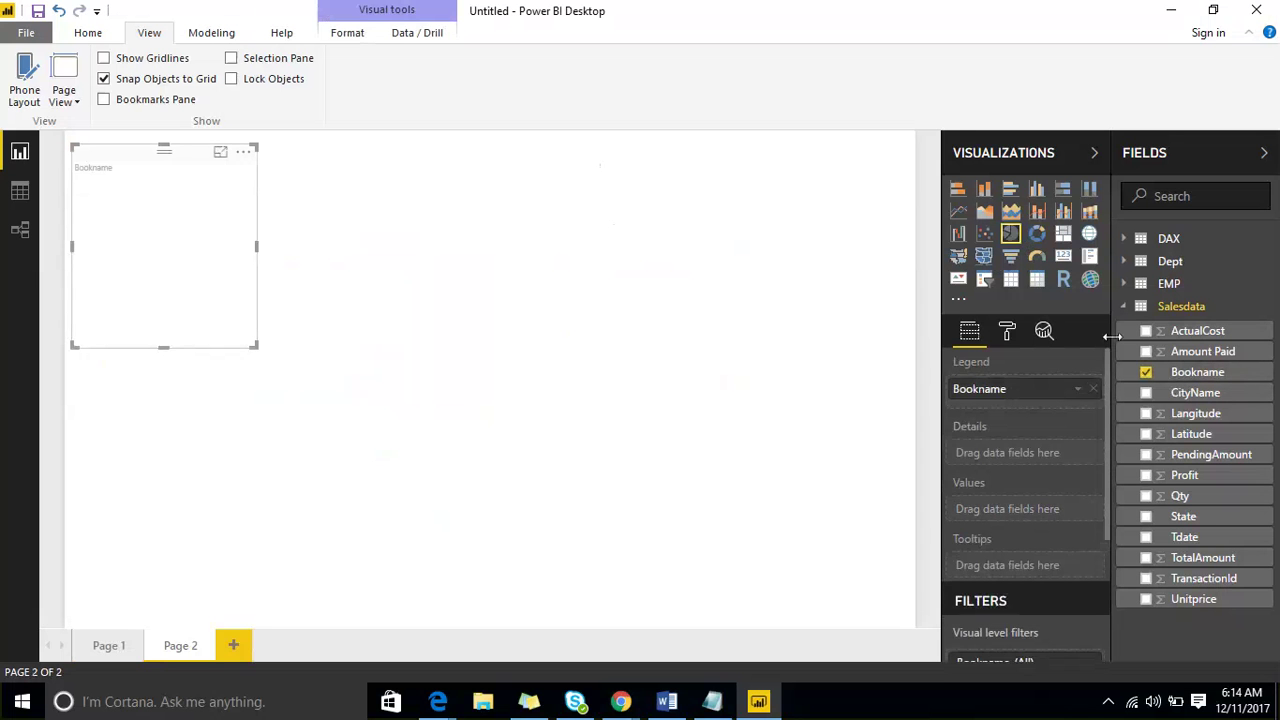
{"action": "left_click_drag", "start_coordinate": [1174, 354], "coordinate": [167, 282]}
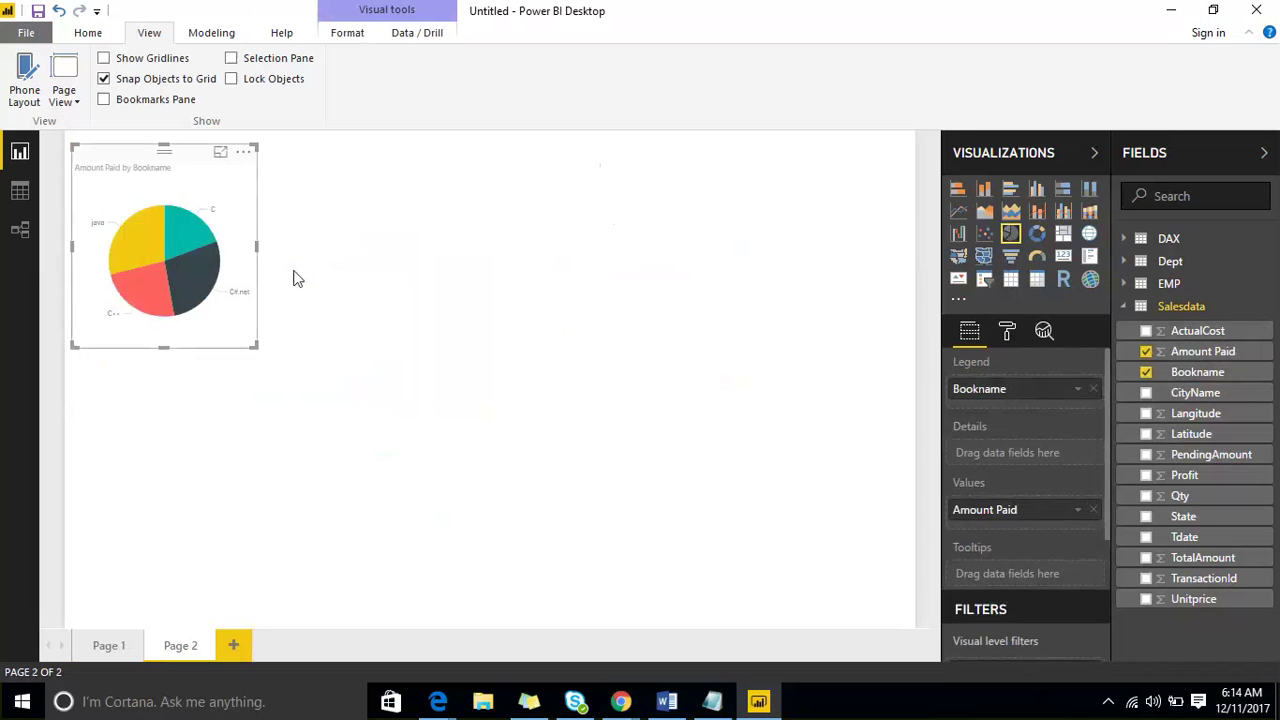
Add a donut chart of PendingAmount by State and place it well to the right of the pie chart
{"action": "left_click", "coordinate": [609, 274]}
{"action": "left_click", "coordinate": [1037, 233]}
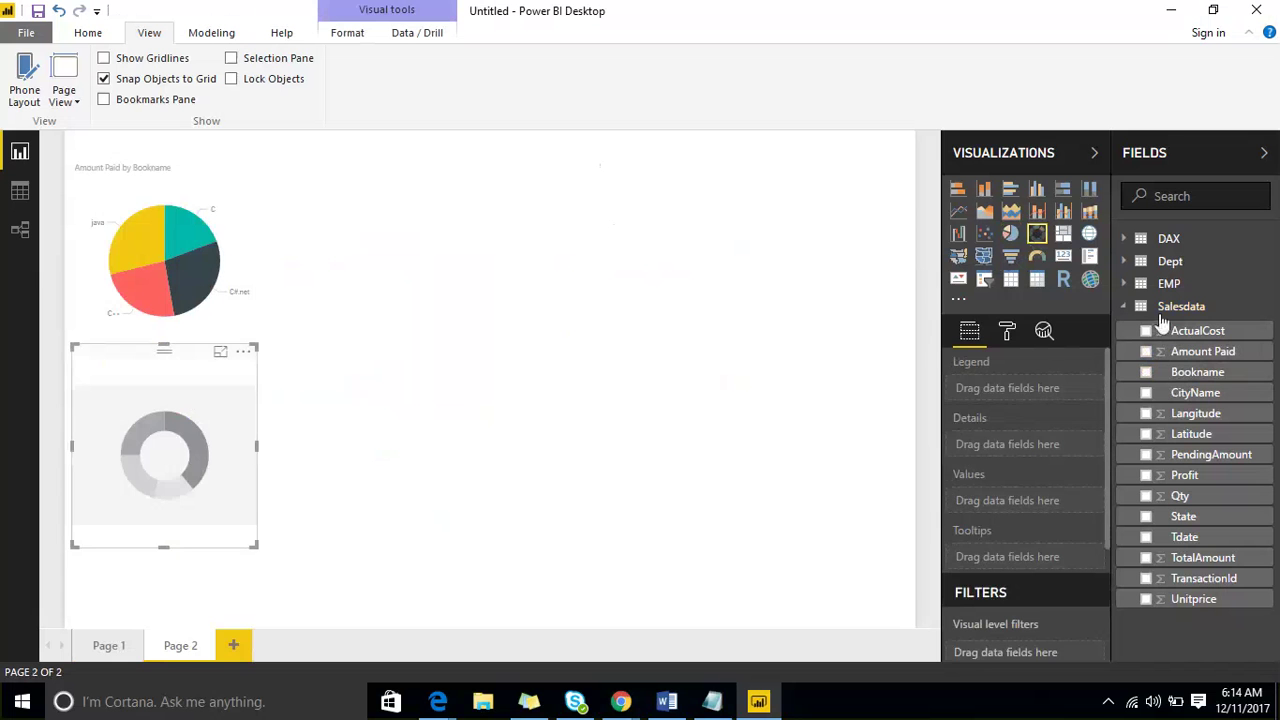
{"action": "left_click", "coordinate": [1146, 516]}
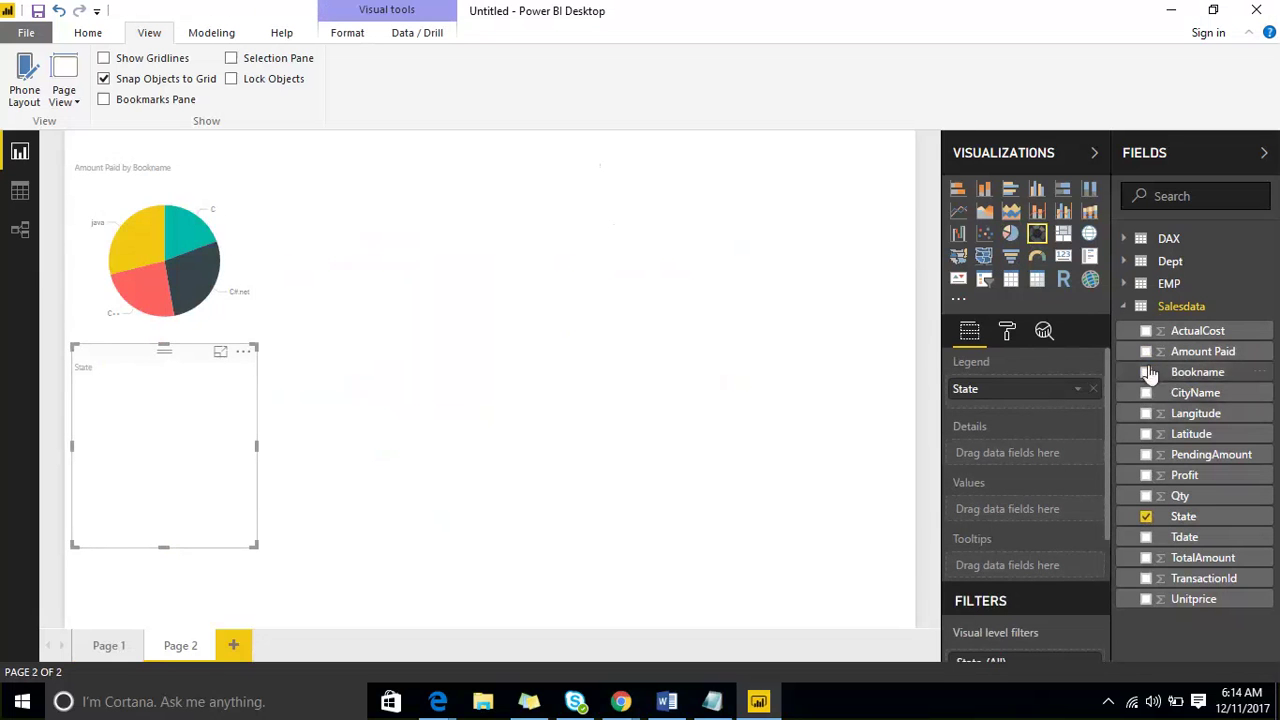
{"action": "left_click", "coordinate": [1146, 454]}
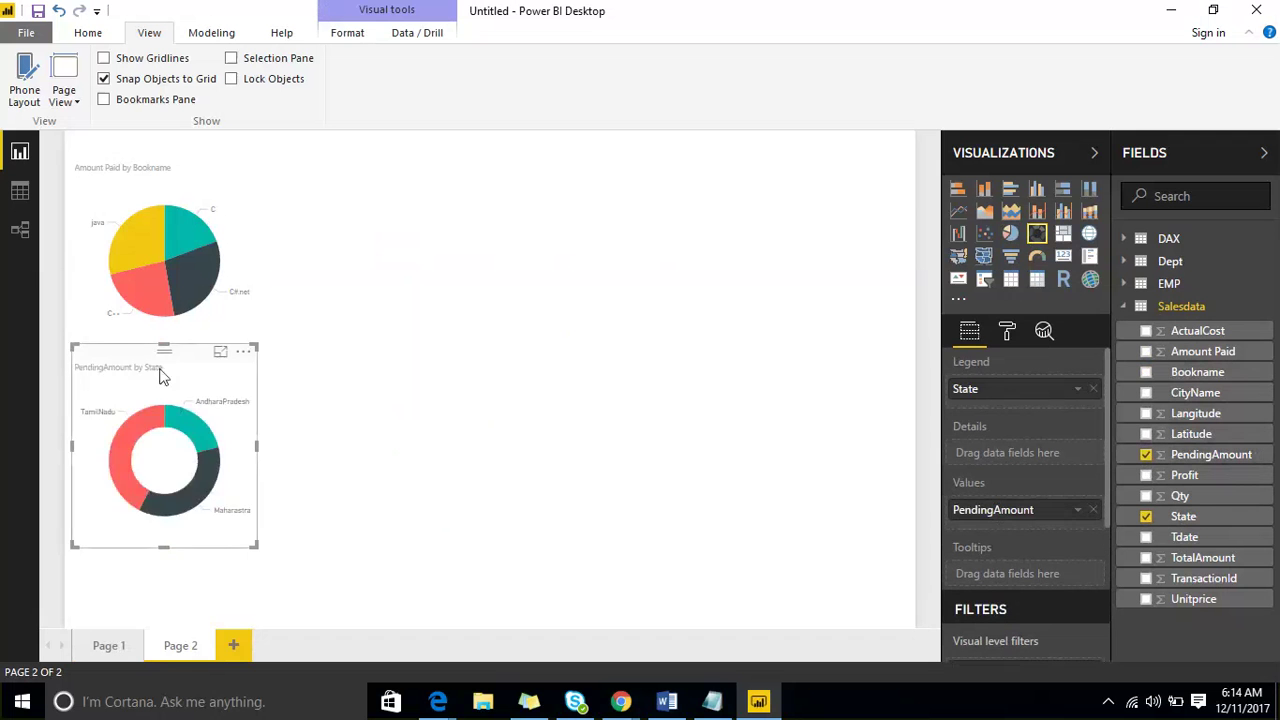
{"action": "left_click_drag", "start_coordinate": [166, 371], "coordinate": [671, 212]}
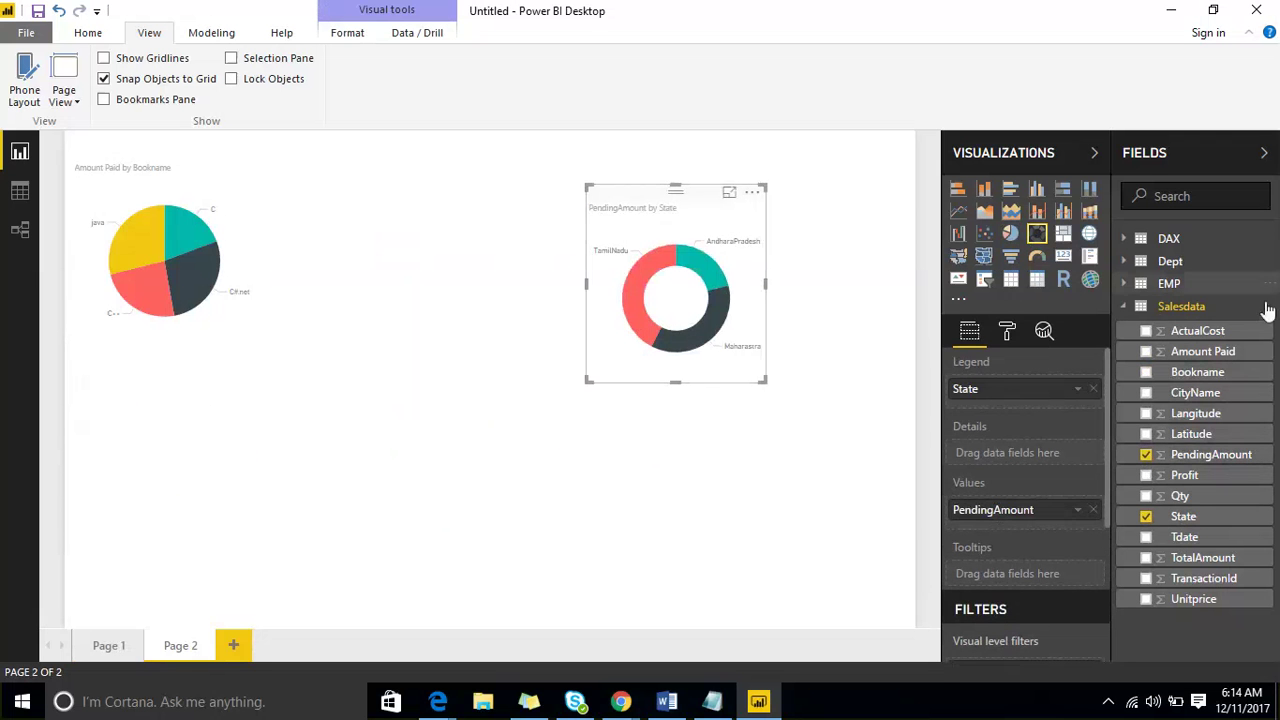
Add Bookname as the donut chart's details, enlarge the chart and inspect a slice's values
{"action": "left_click", "coordinate": [1146, 372]}
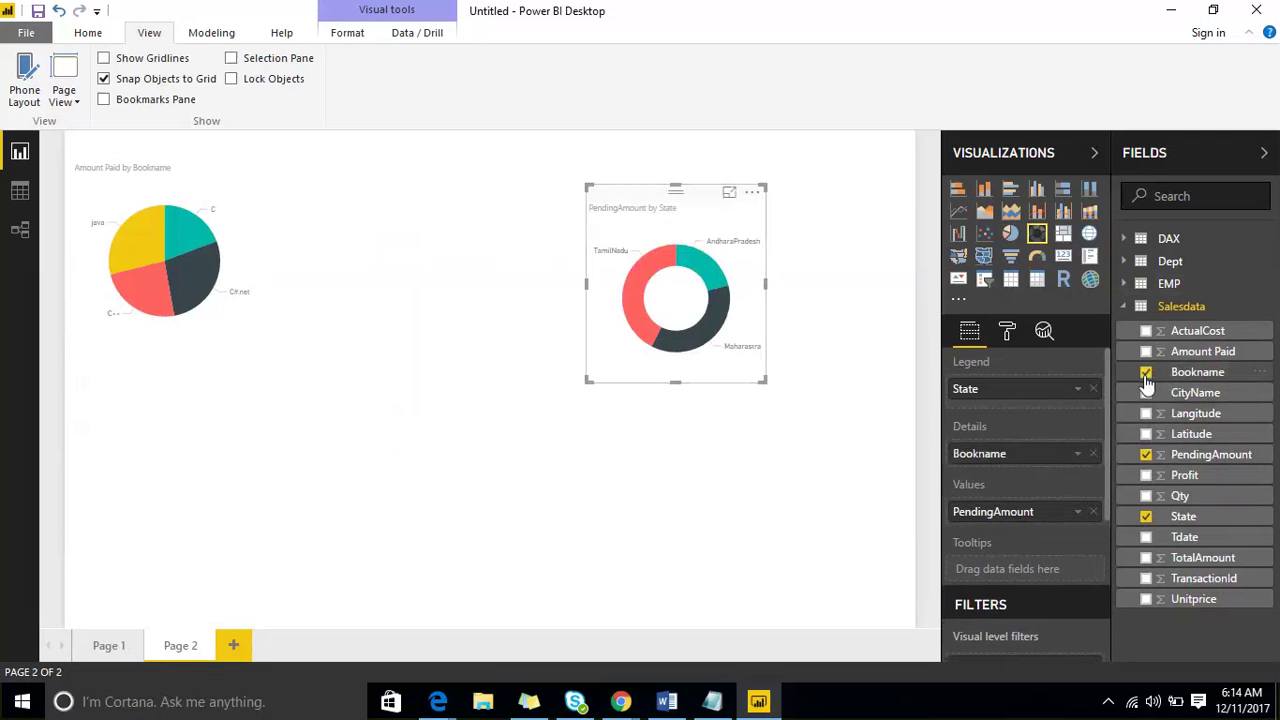
{"action": "left_click_drag", "start_coordinate": [760, 380], "coordinate": [848, 474]}
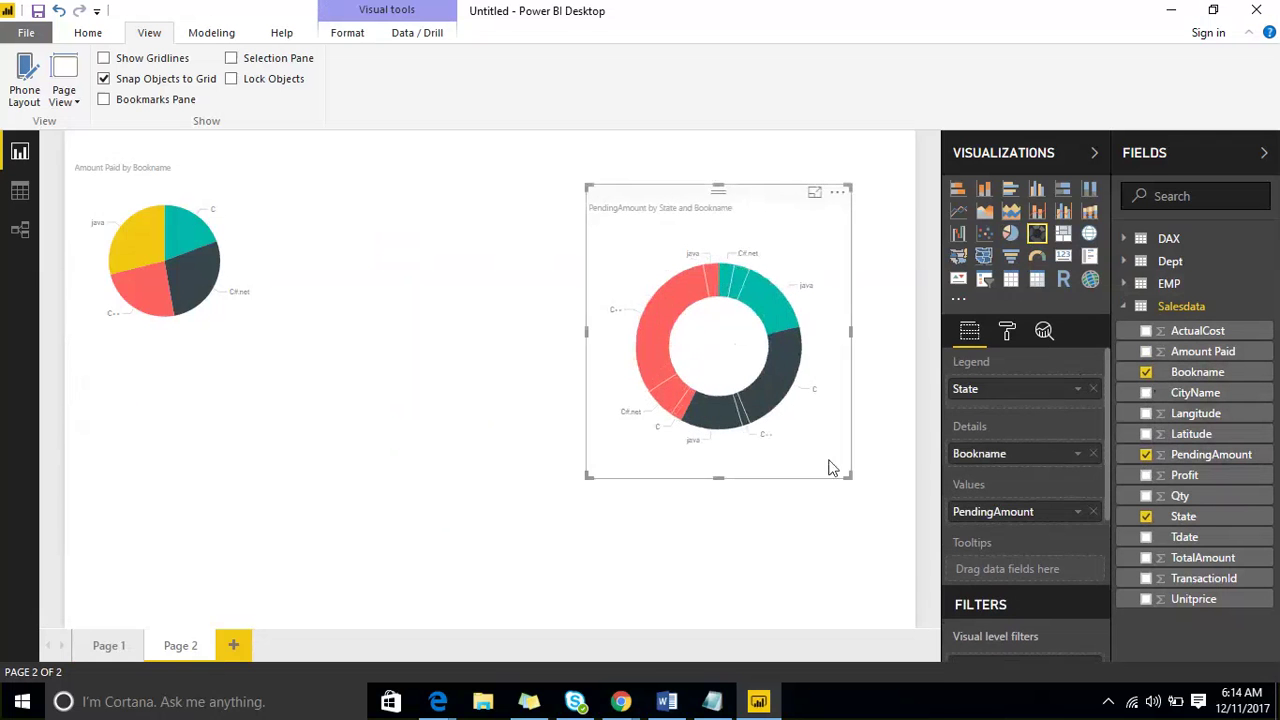
{"action": "mouse_move", "coordinate": [770, 398]}
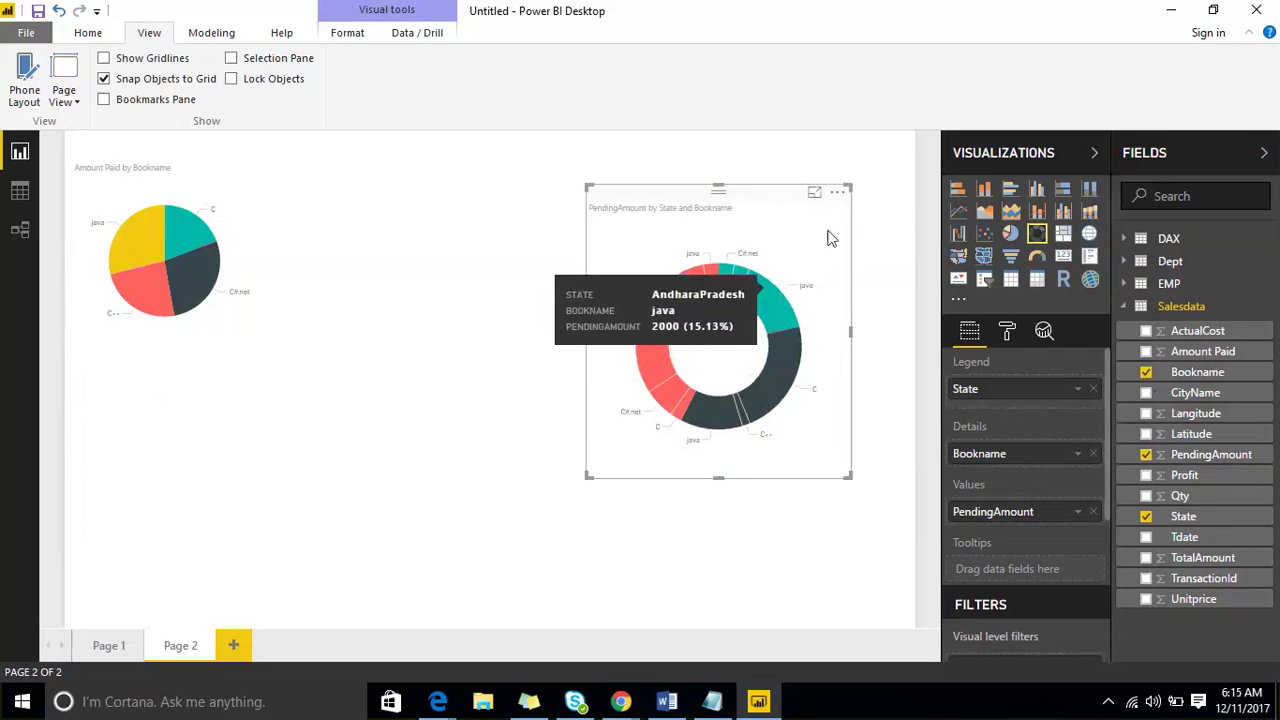
Collapse the Fields and Visualizations panes to widen the canvas, and restore only the Visualizations pane
{"action": "left_click", "coordinate": [1007, 332]}
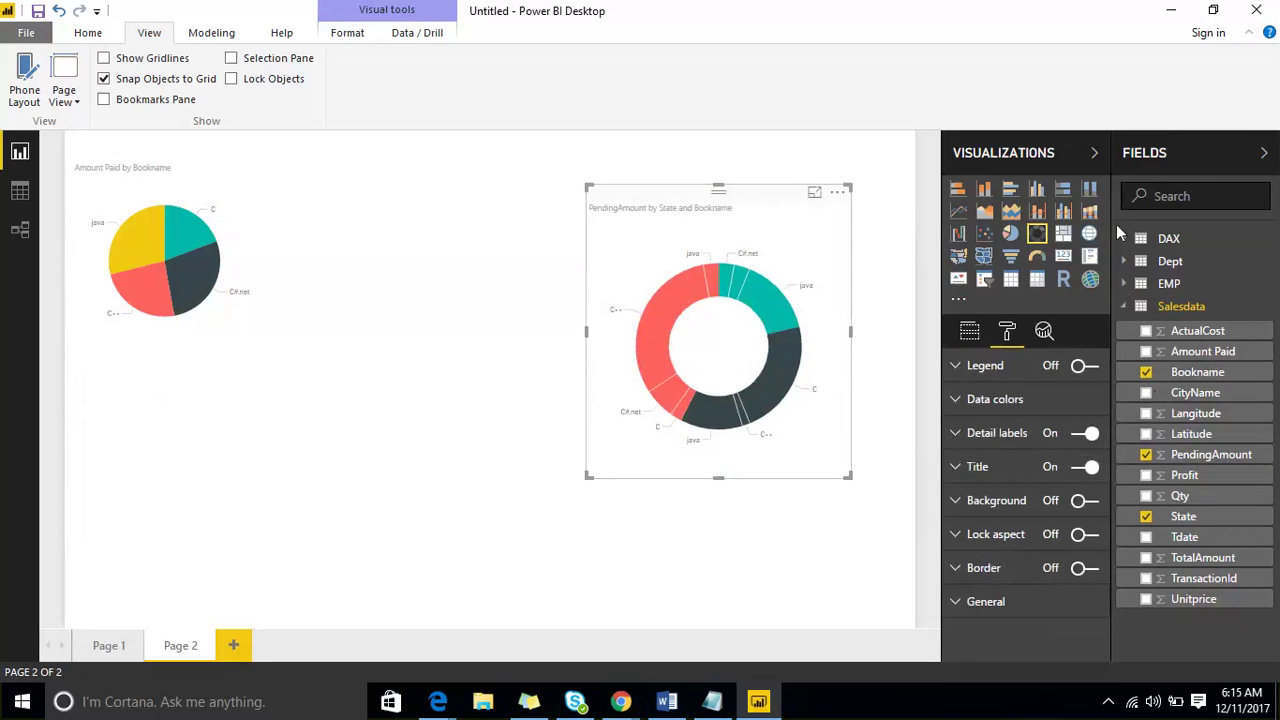
{"action": "left_click", "coordinate": [1205, 158]}
{"action": "left_click", "coordinate": [1207, 157]}
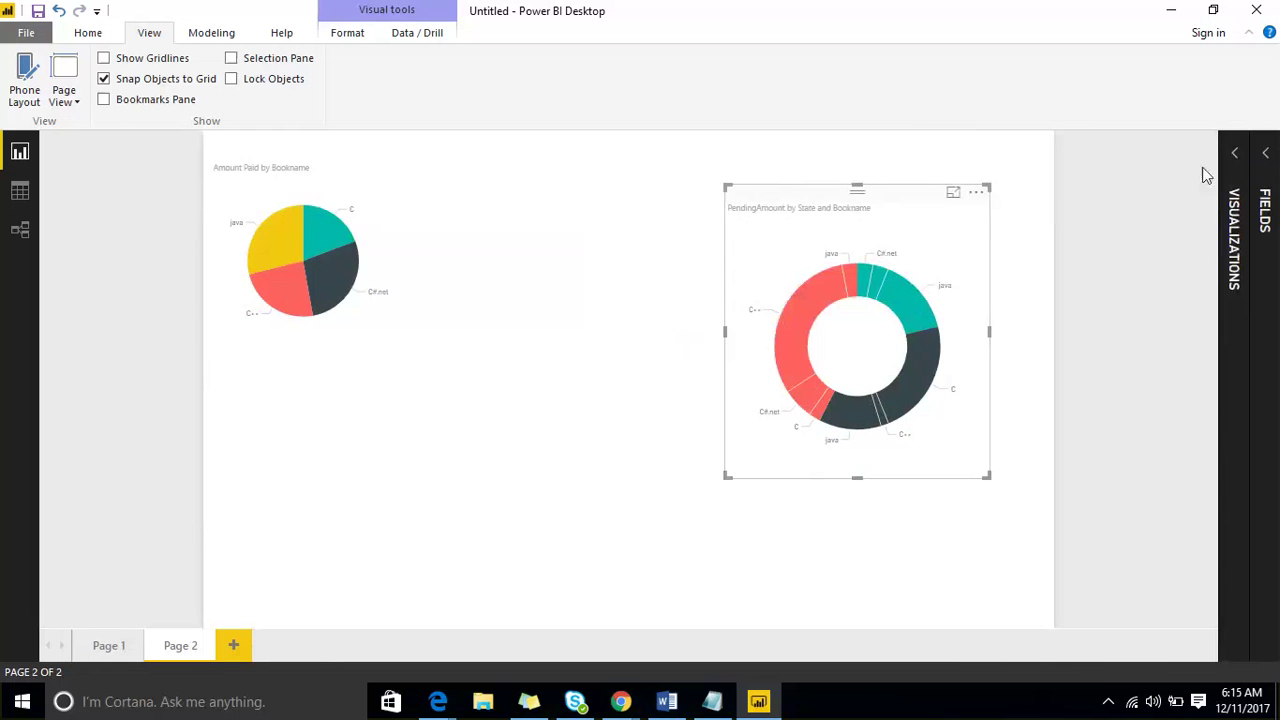
{"action": "left_click", "coordinate": [1235, 155]}
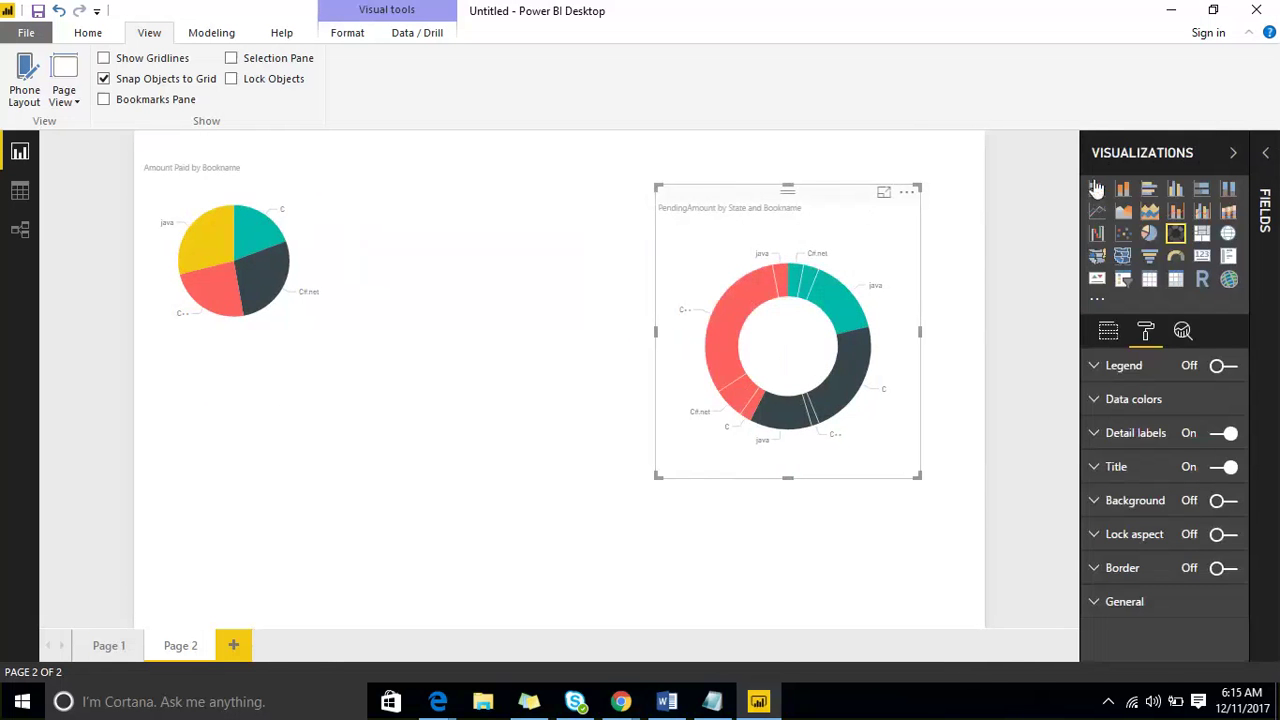
{"action": "left_click", "coordinate": [1222, 158]}
{"action": "left_click", "coordinate": [1214, 153]}
{"action": "left_click", "coordinate": [93, 221]}
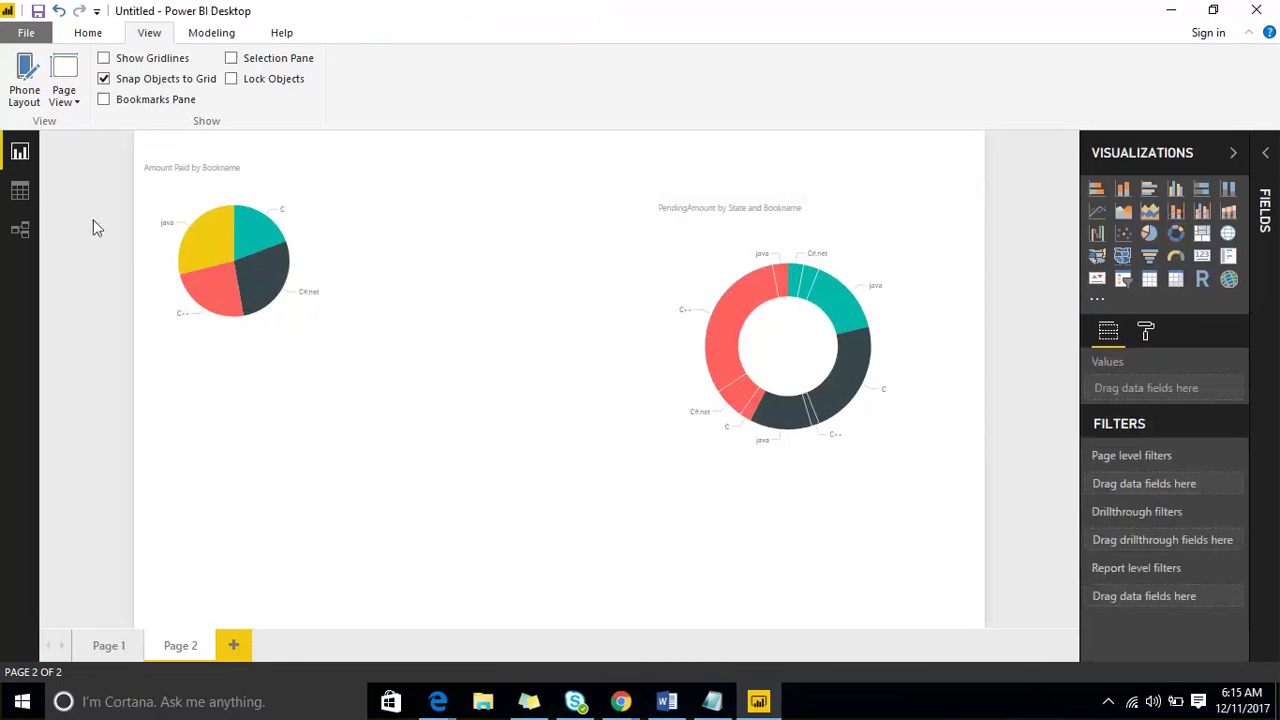
Look at the data and relationships views, and return to the report view
{"action": "left_click", "coordinate": [20, 192]}
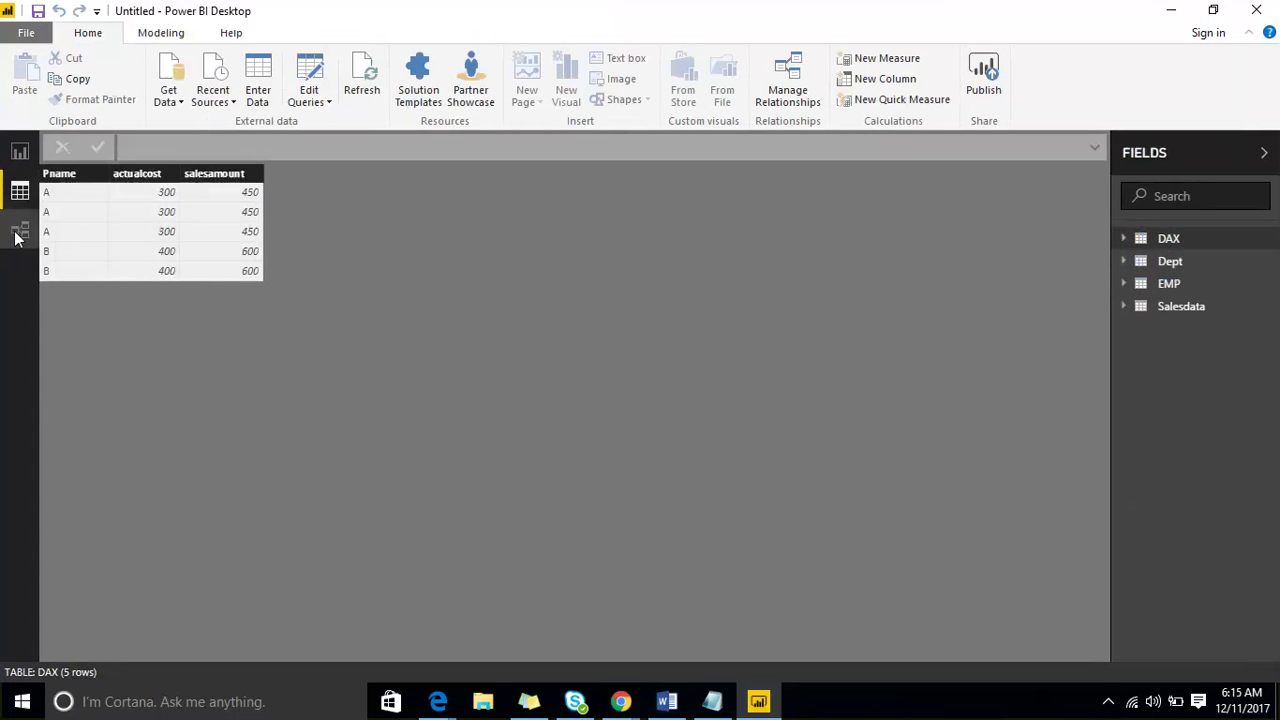
{"action": "left_click", "coordinate": [17, 233]}
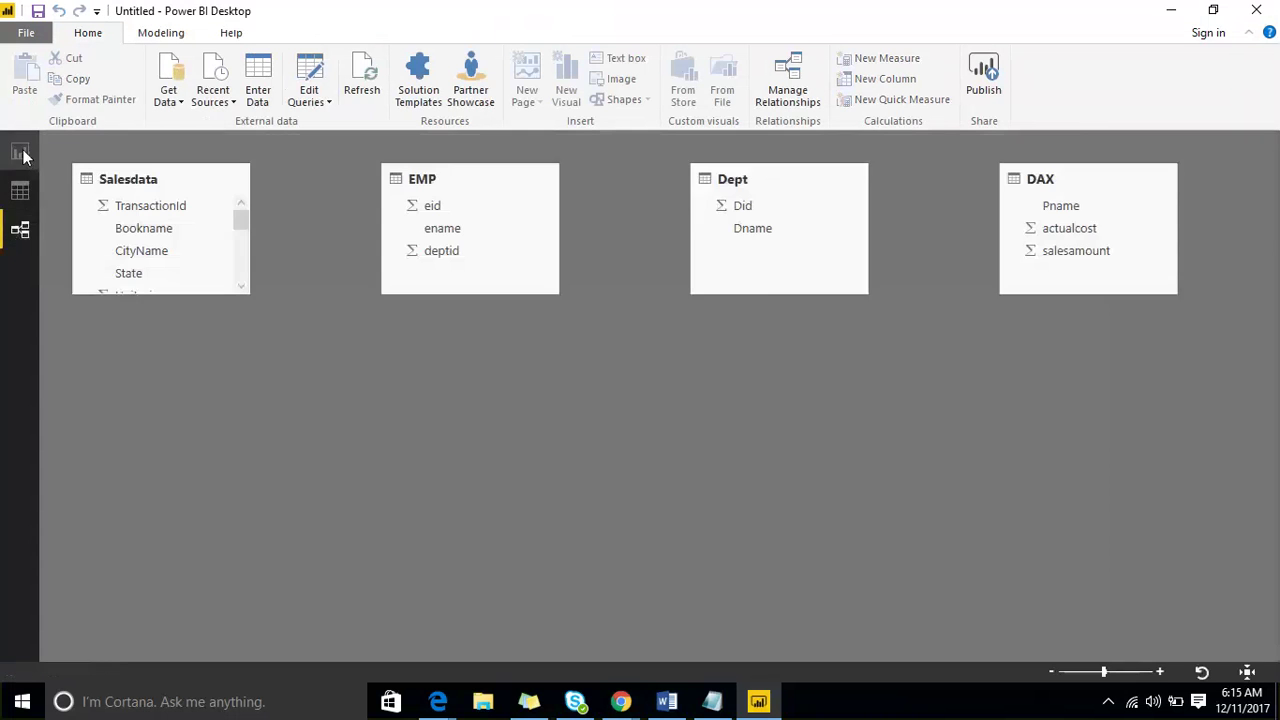
{"action": "left_click", "coordinate": [20, 153]}
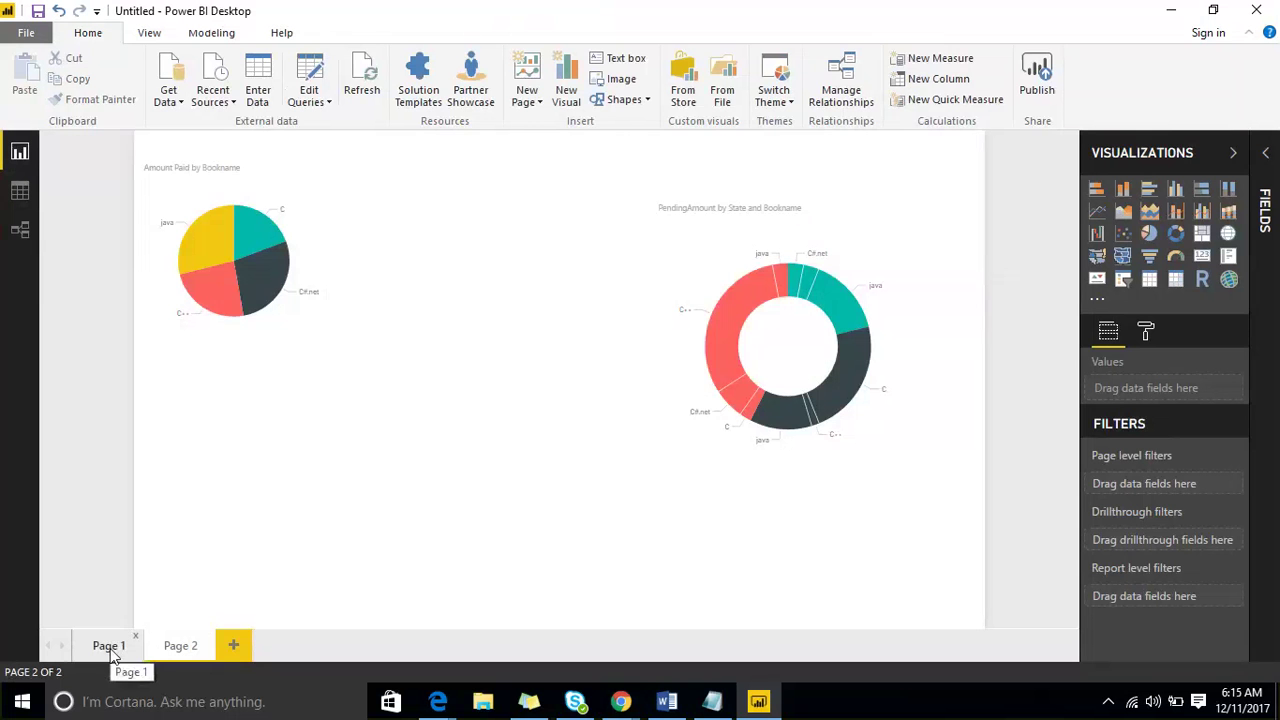
Add two more blank pages, Page 3 and Page 4, to the report
{"action": "left_click", "coordinate": [234, 646]}
{"action": "left_click", "coordinate": [314, 650]}
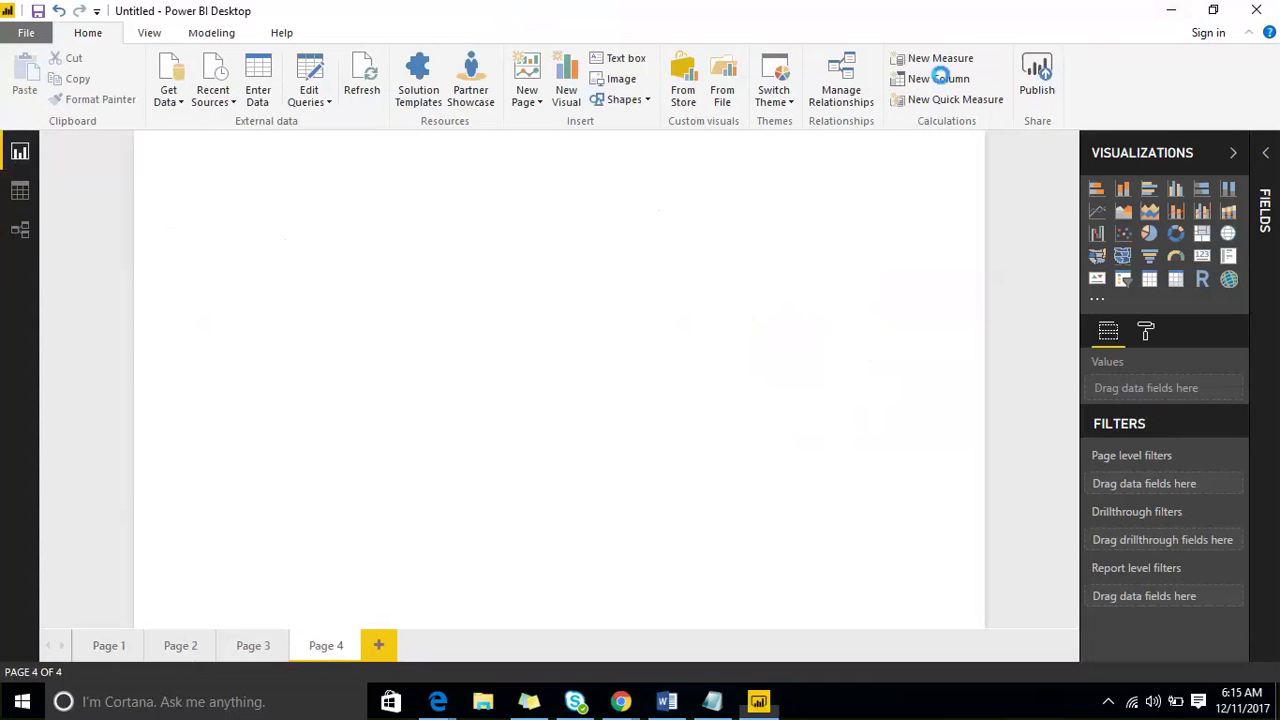
{"action": "mouse_move", "coordinate": [12, 170]}
{"action": "left_mouse_down"}
{"action": "mouse_move", "coordinate": [53, 157]}
{"action": "mouse_move", "coordinate": [4, 128]}
{"action": "left_mouse_up"}
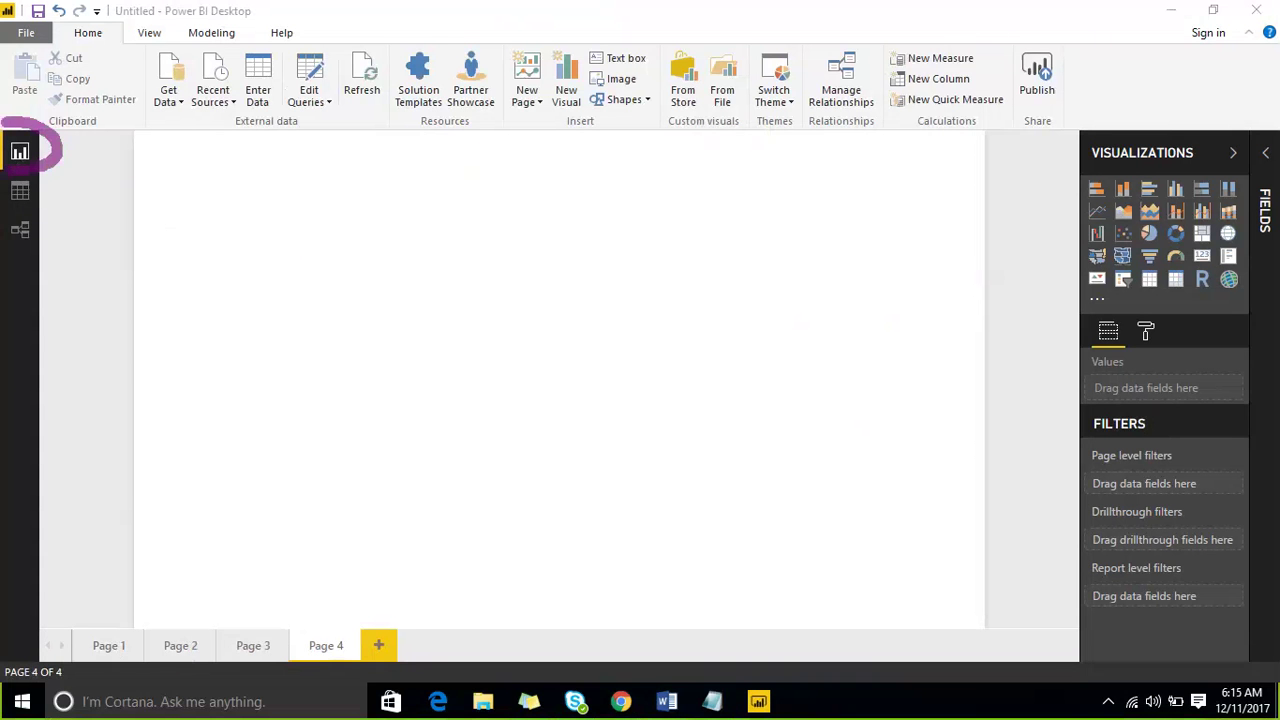
{"action": "mouse_move", "coordinate": [82, 645]}
{"action": "left_mouse_down"}
{"action": "mouse_move", "coordinate": [128, 500]}
{"action": "mouse_move", "coordinate": [550, 40]}
{"action": "mouse_move", "coordinate": [1153, 308]}
{"action": "left_mouse_up"}
{"action": "mouse_move", "coordinate": [1155, 490]}
{"action": "left_mouse_down"}
{"action": "mouse_move", "coordinate": [860, 660]}
{"action": "mouse_move", "coordinate": [366, 700]}
{"action": "mouse_move", "coordinate": [65, 632]}
{"action": "left_mouse_up"}
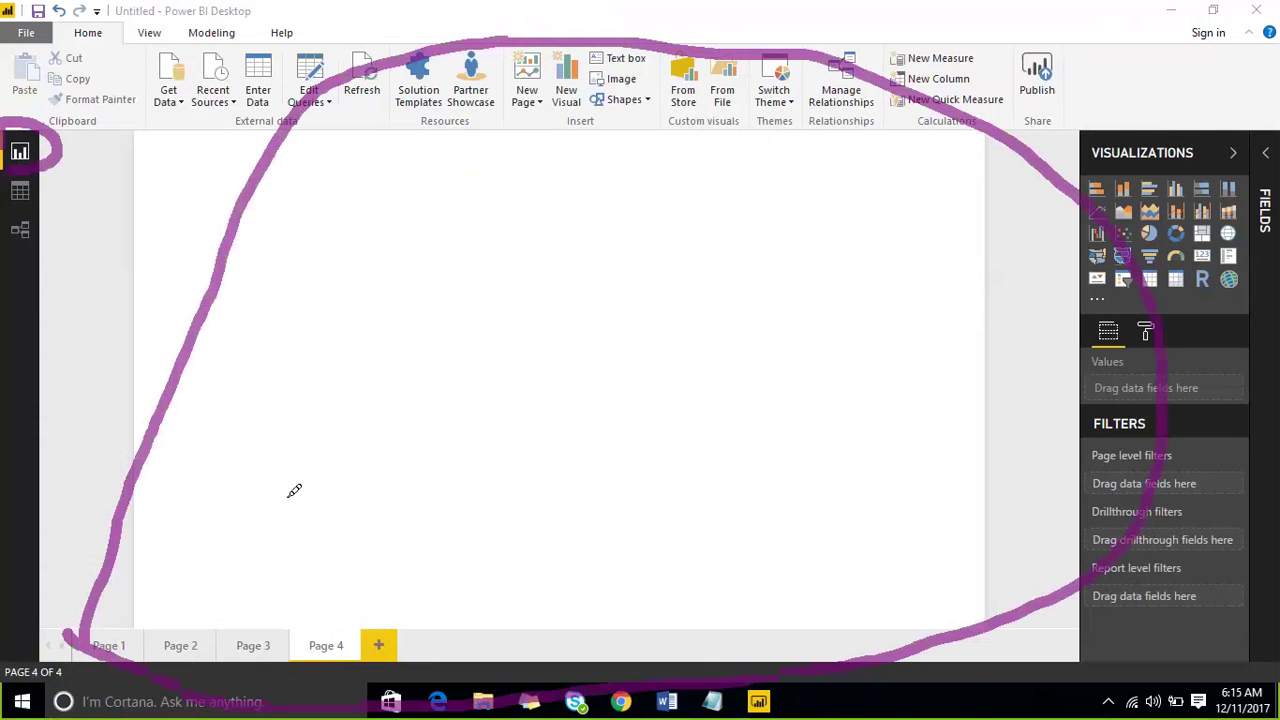
{"action": "mouse_move", "coordinate": [1042, 160]}
{"action": "left_mouse_down"}
{"action": "mouse_move", "coordinate": [1176, 92]}
{"action": "mouse_move", "coordinate": [1273, 210]}
{"action": "mouse_move", "coordinate": [1270, 605]}
{"action": "mouse_move", "coordinate": [1110, 590]}
{"action": "mouse_move", "coordinate": [1052, 150]}
{"action": "left_mouse_up"}
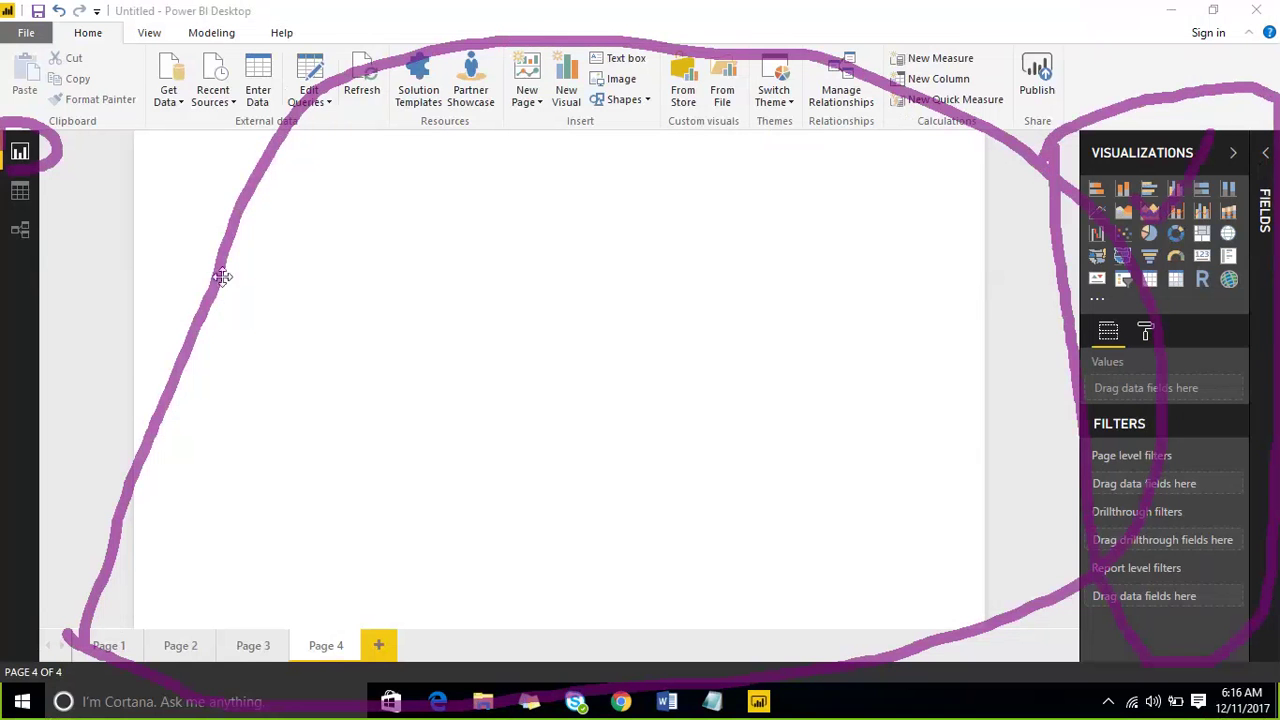
{"action": "left_click_drag", "start_coordinate": [317, 265], "coordinate": [464, 224]}
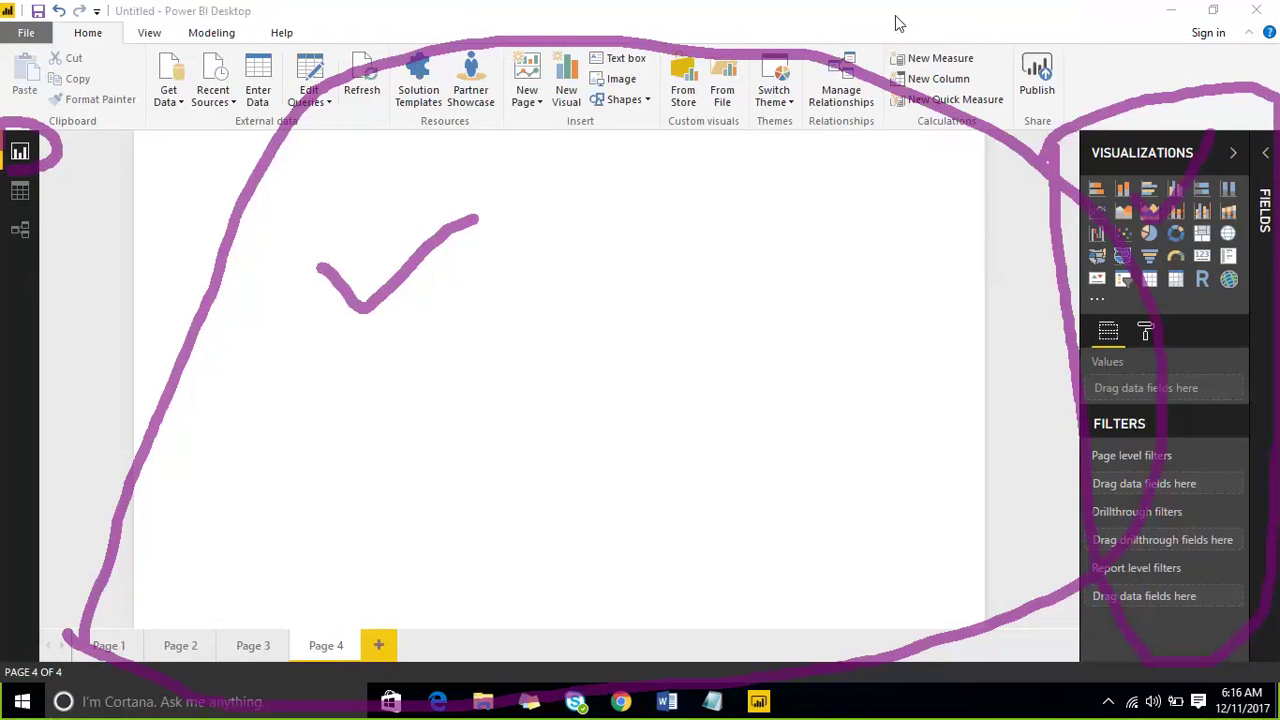
{"action": "key", "text": "Escape"}
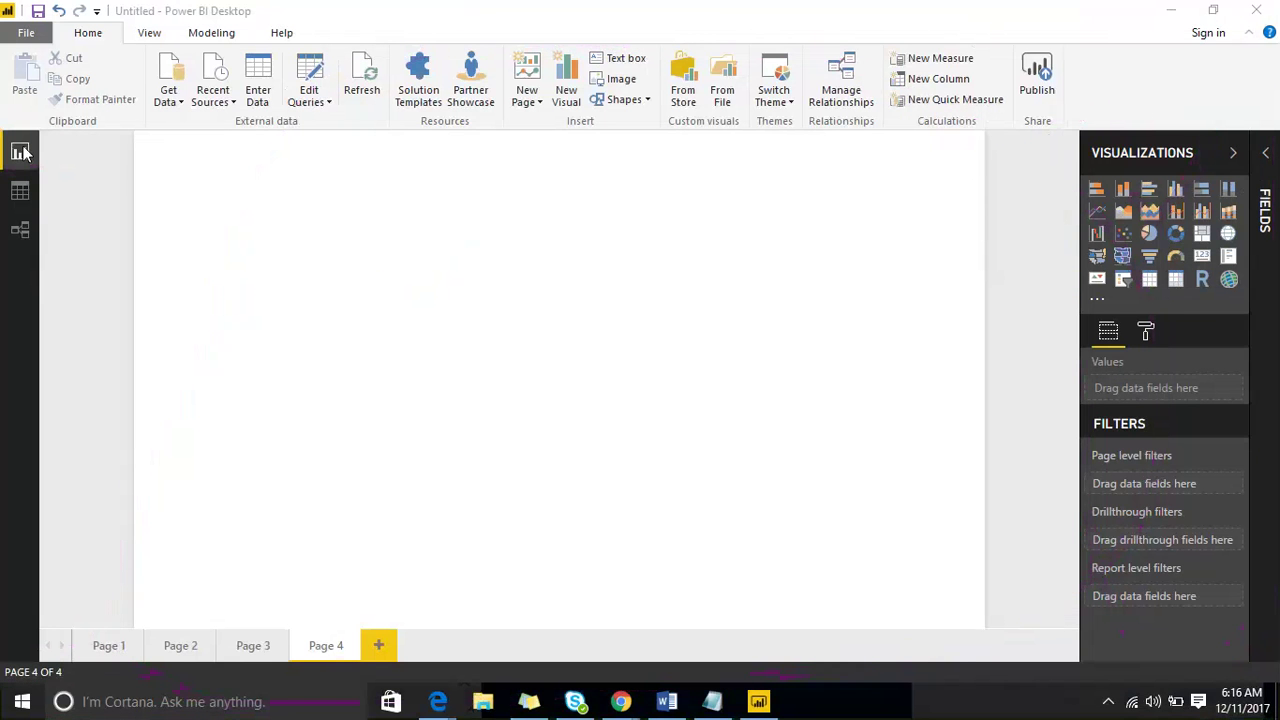
Look through the report's pages from Page 1 to Page 4
{"action": "left_click", "coordinate": [109, 646]}
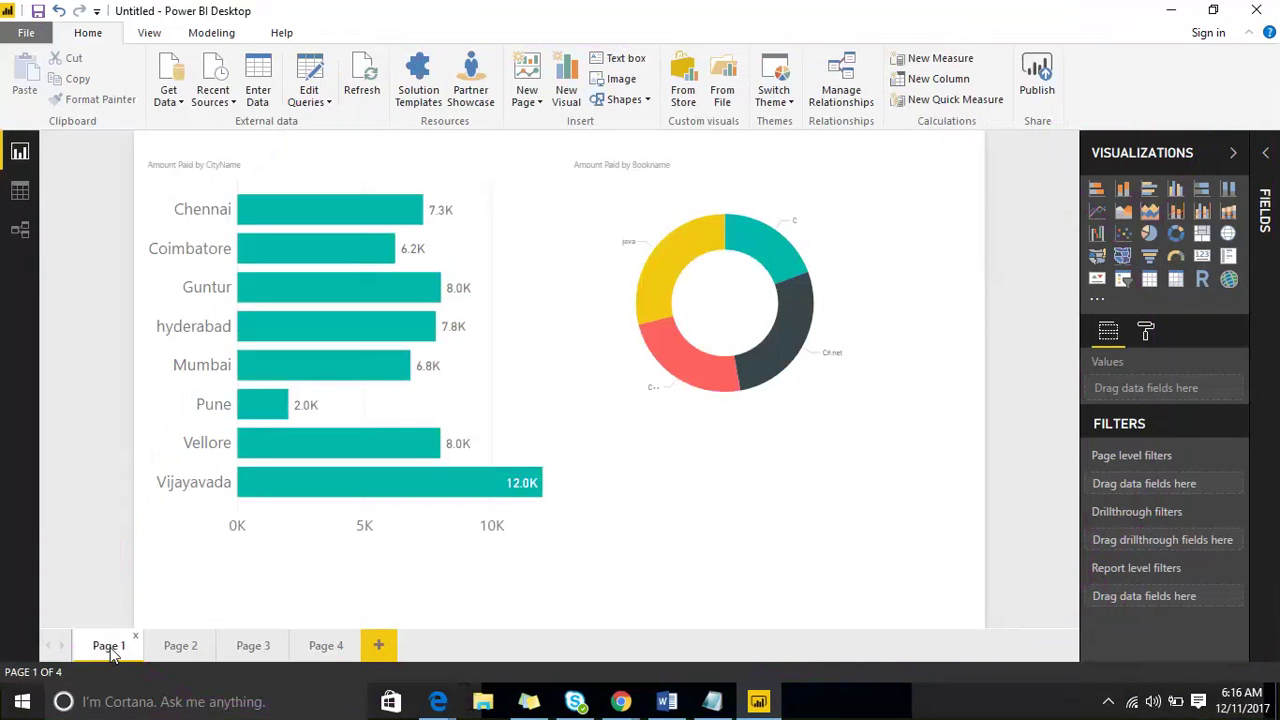
{"action": "left_click", "coordinate": [172, 647]}
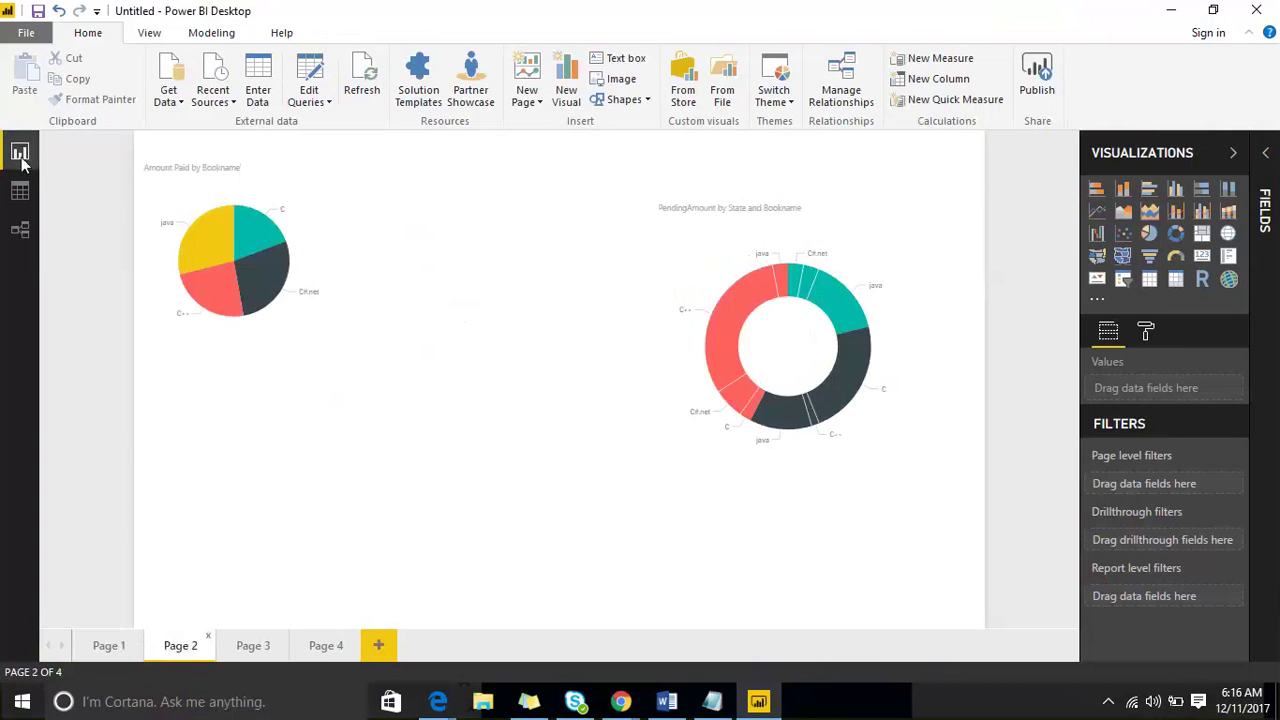
{"action": "left_click", "coordinate": [274, 650]}
{"action": "left_click", "coordinate": [333, 647]}
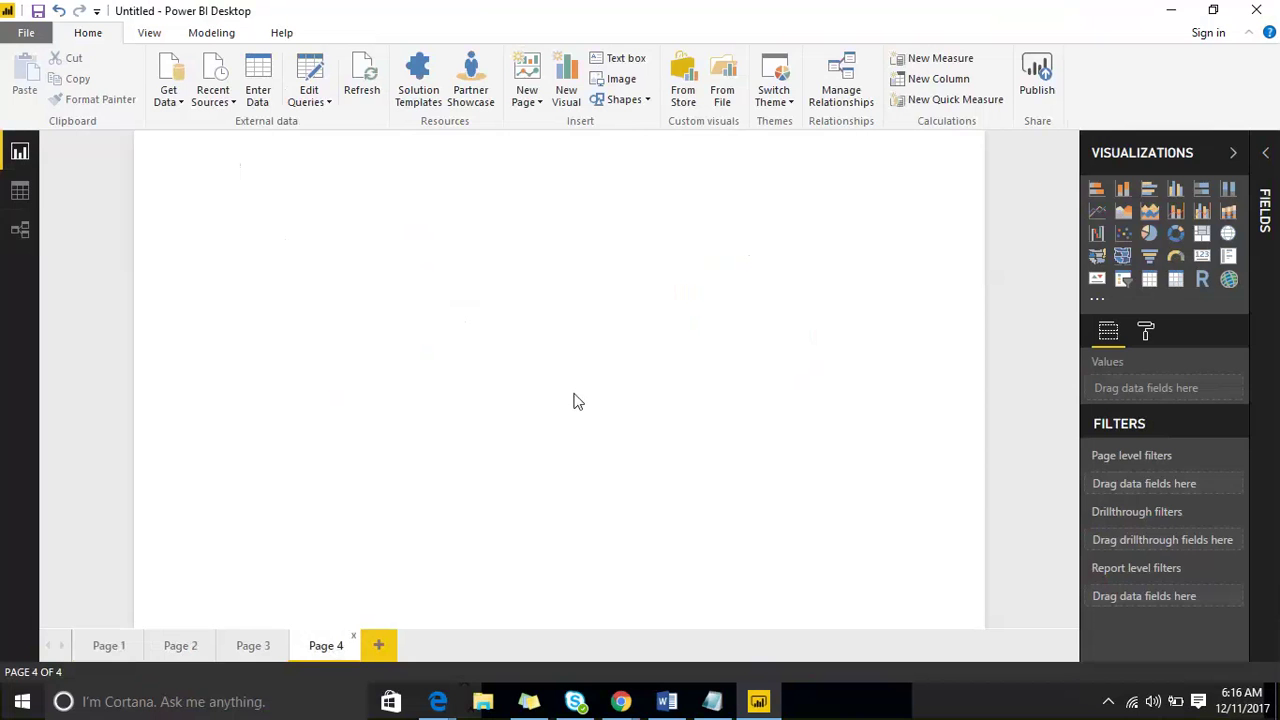
View the DAX table's data, return to the report view and list the fields of Salesdata
{"action": "left_click", "coordinate": [18, 195]}
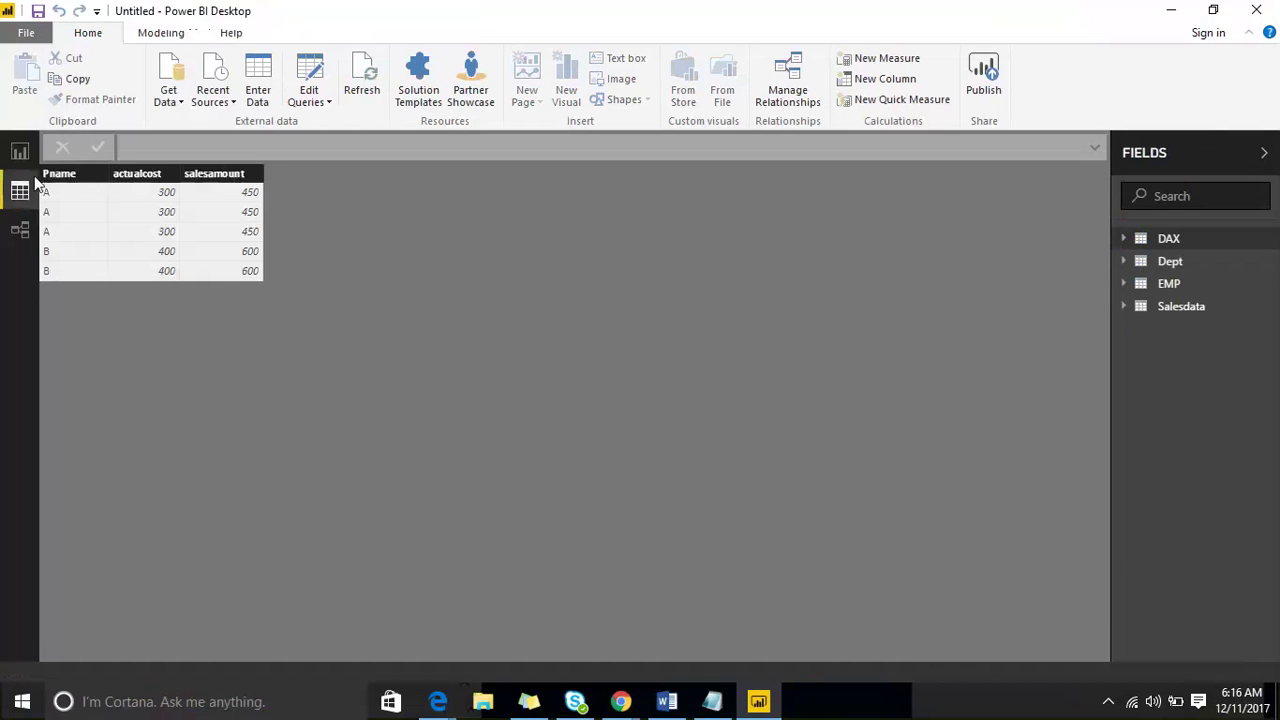
{"action": "left_click", "coordinate": [20, 151]}
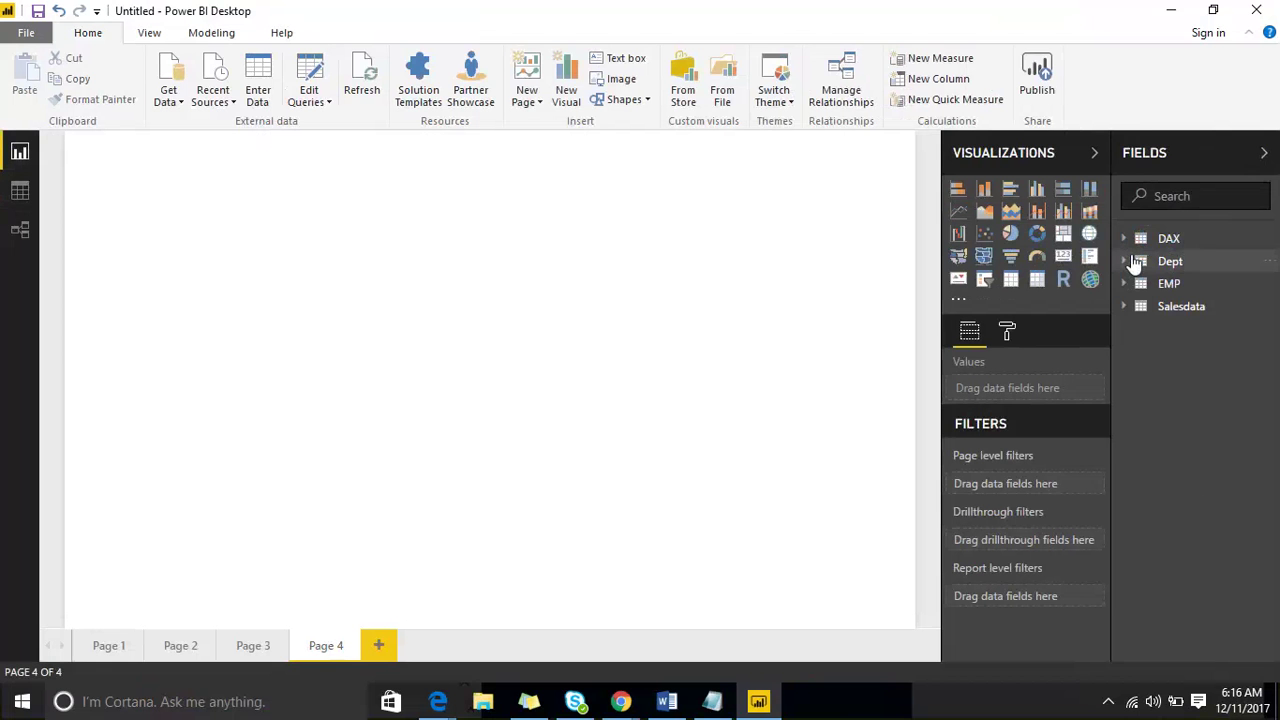
{"action": "left_click", "coordinate": [1124, 308]}
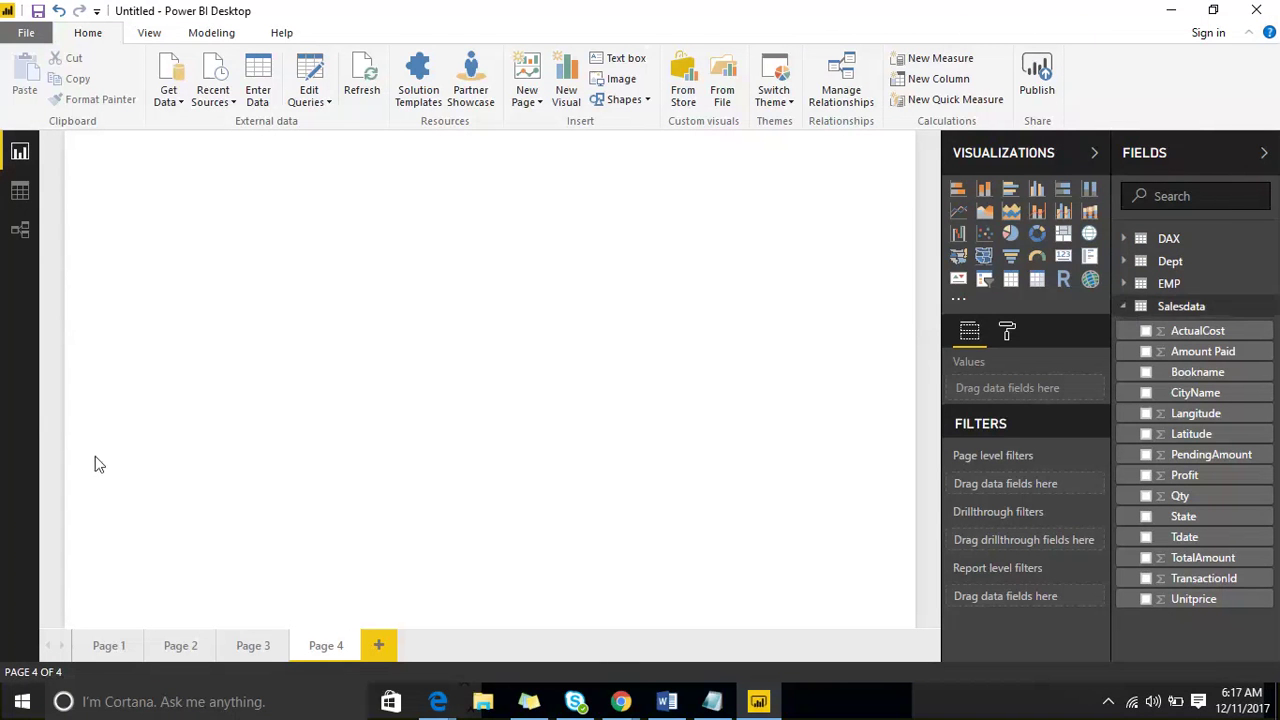
Examine the rows of the Dept, EMP and Salesdata tables in the data view
{"action": "left_click", "coordinate": [20, 192]}
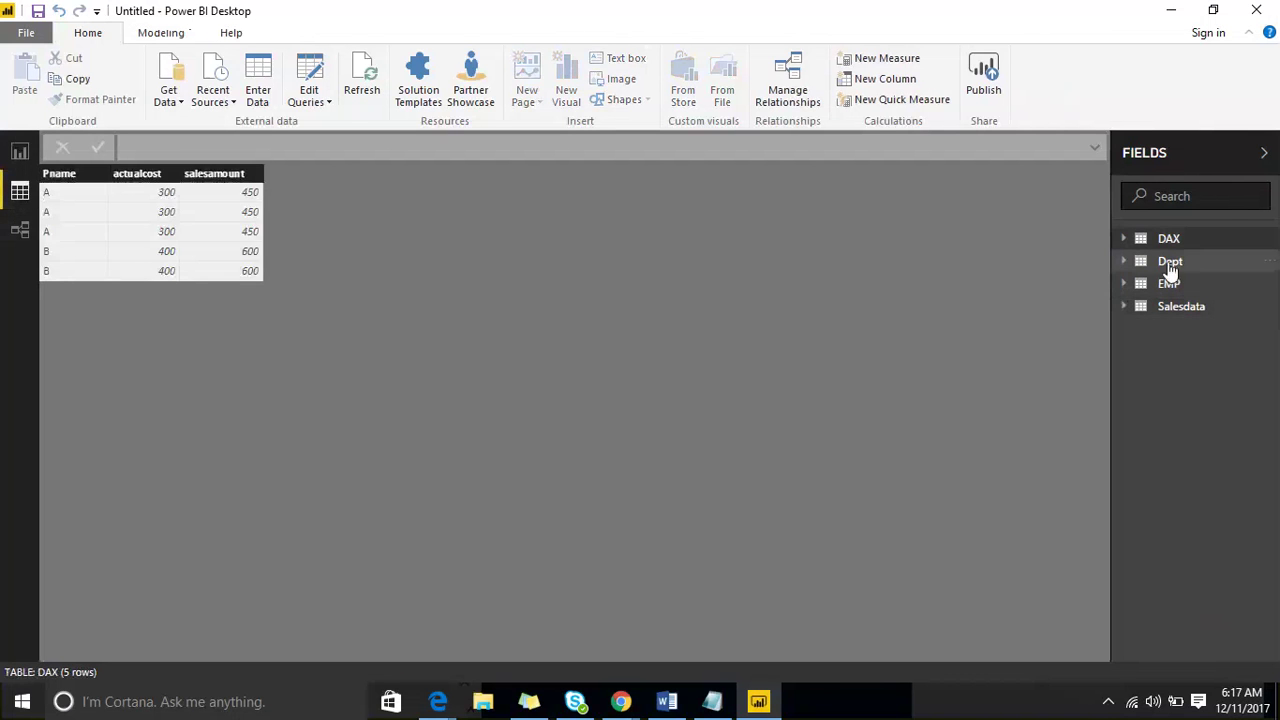
{"action": "left_click", "coordinate": [1169, 266]}
{"action": "left_click", "coordinate": [1169, 333]}
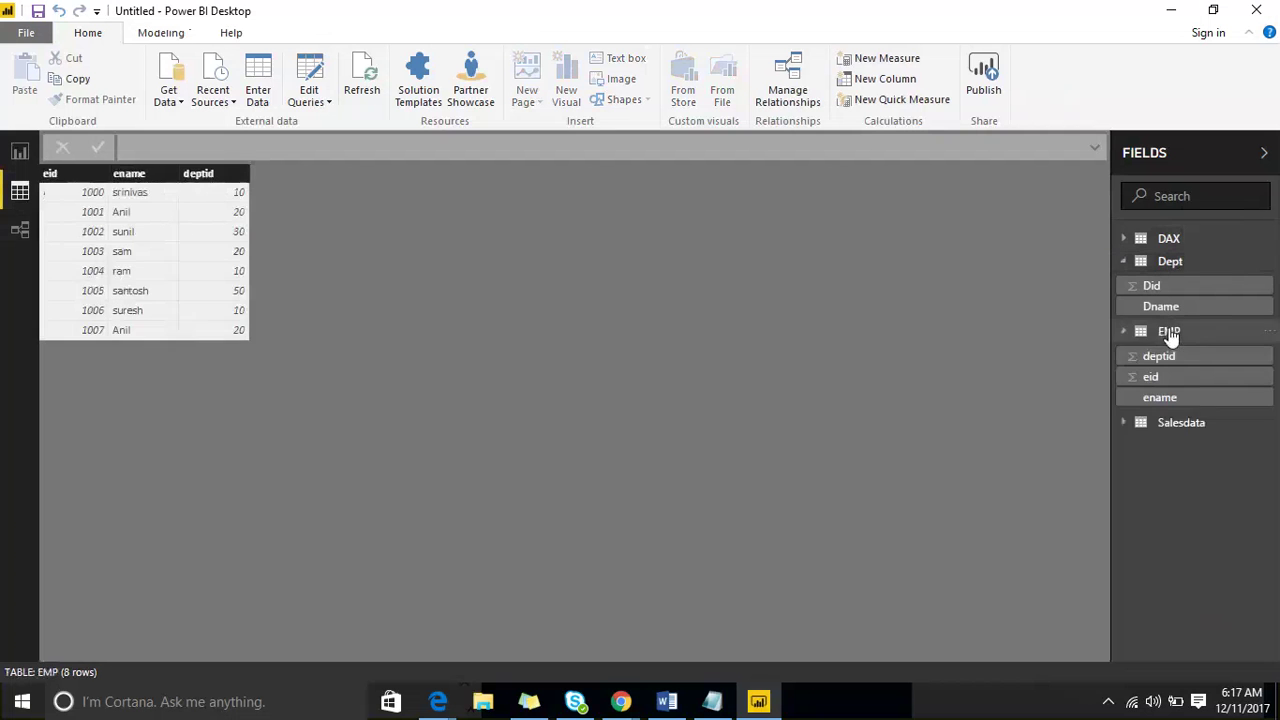
{"action": "left_click", "coordinate": [1180, 423]}
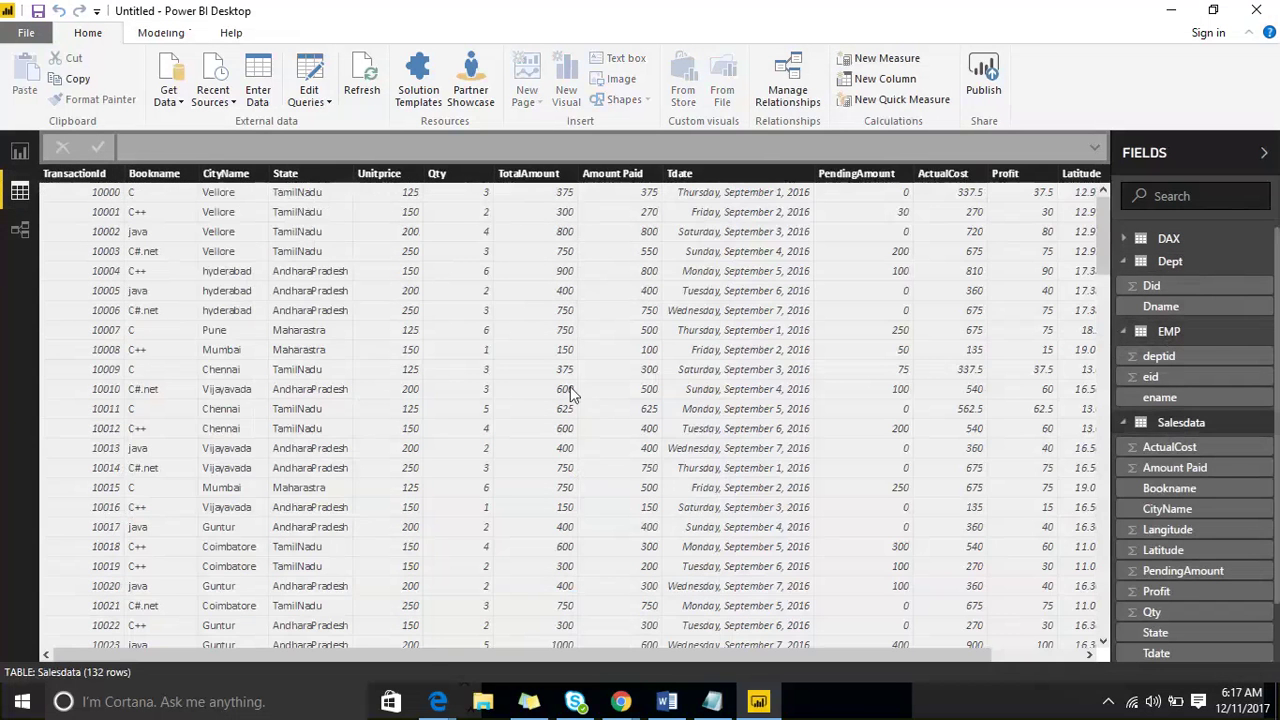
Look through the Salesdata rows and the DAX table's rows in the data view
{"action": "scroll", "coordinate": [486, 371], "scroll_direction": "down", "scroll_amount": 8}
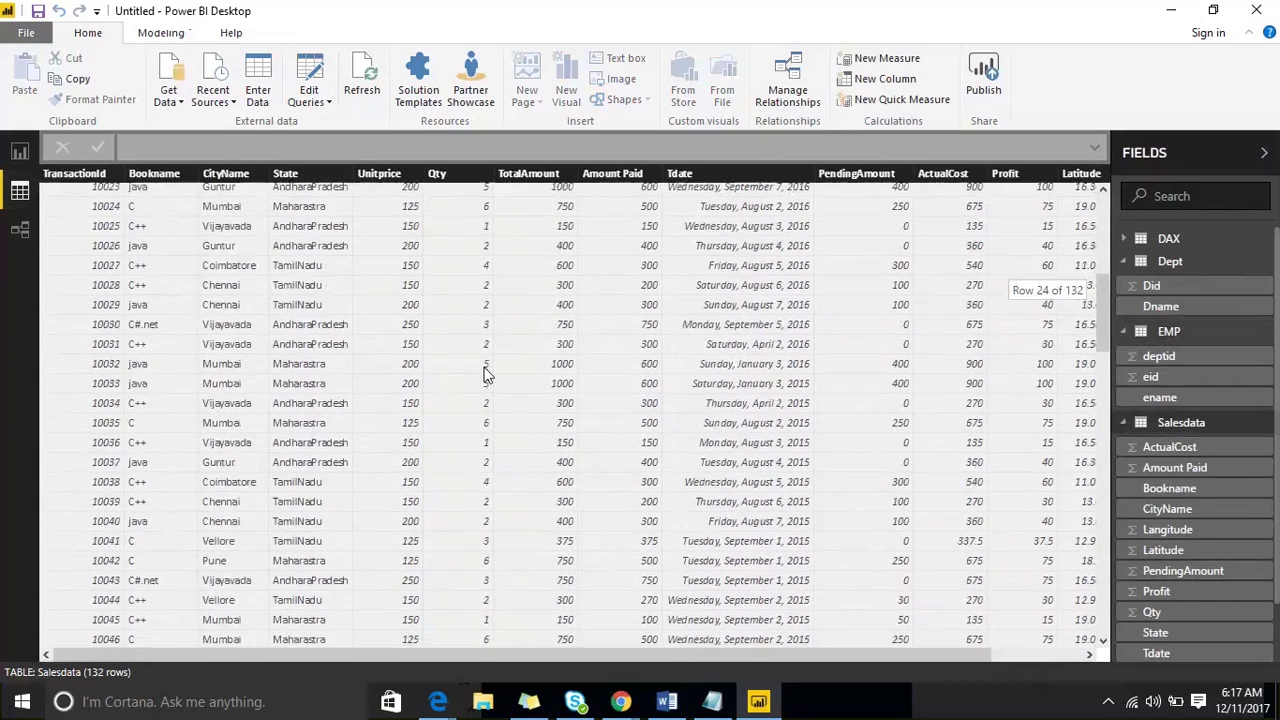
{"action": "scroll", "coordinate": [486, 371], "scroll_direction": "up", "scroll_amount": 8}
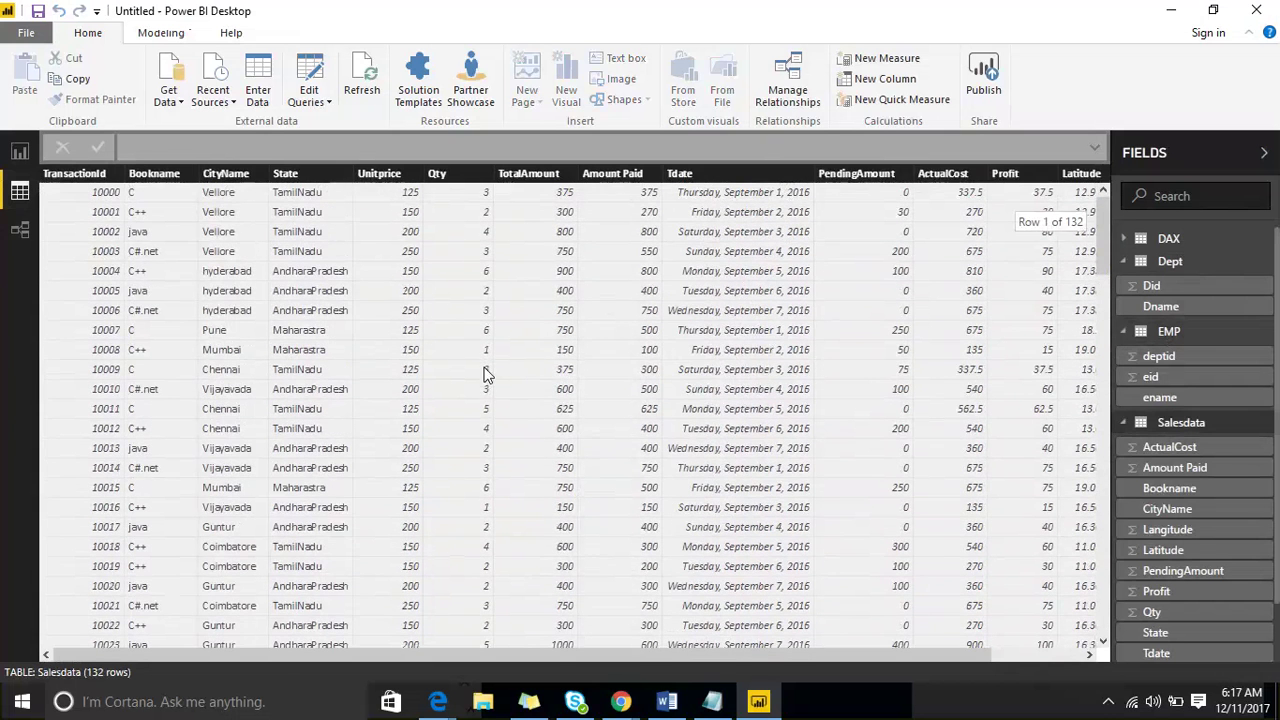
{"action": "left_click", "coordinate": [20, 151]}
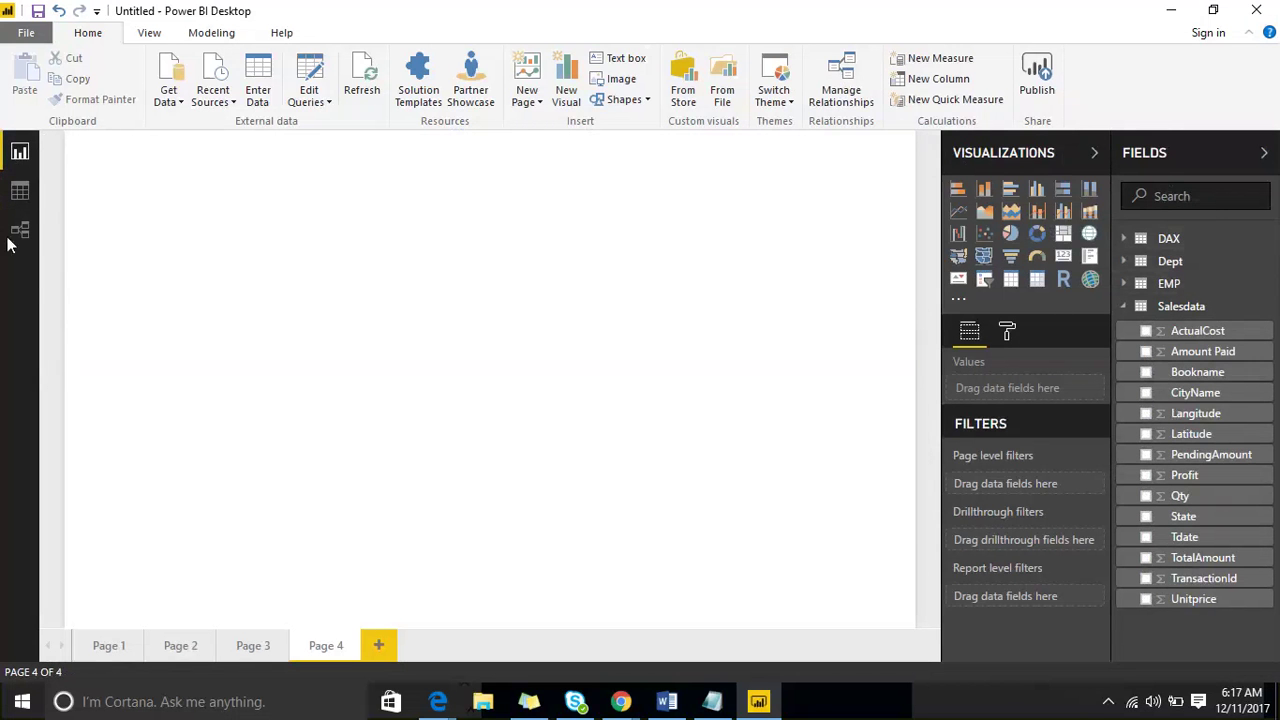
{"action": "left_click", "coordinate": [12, 192]}
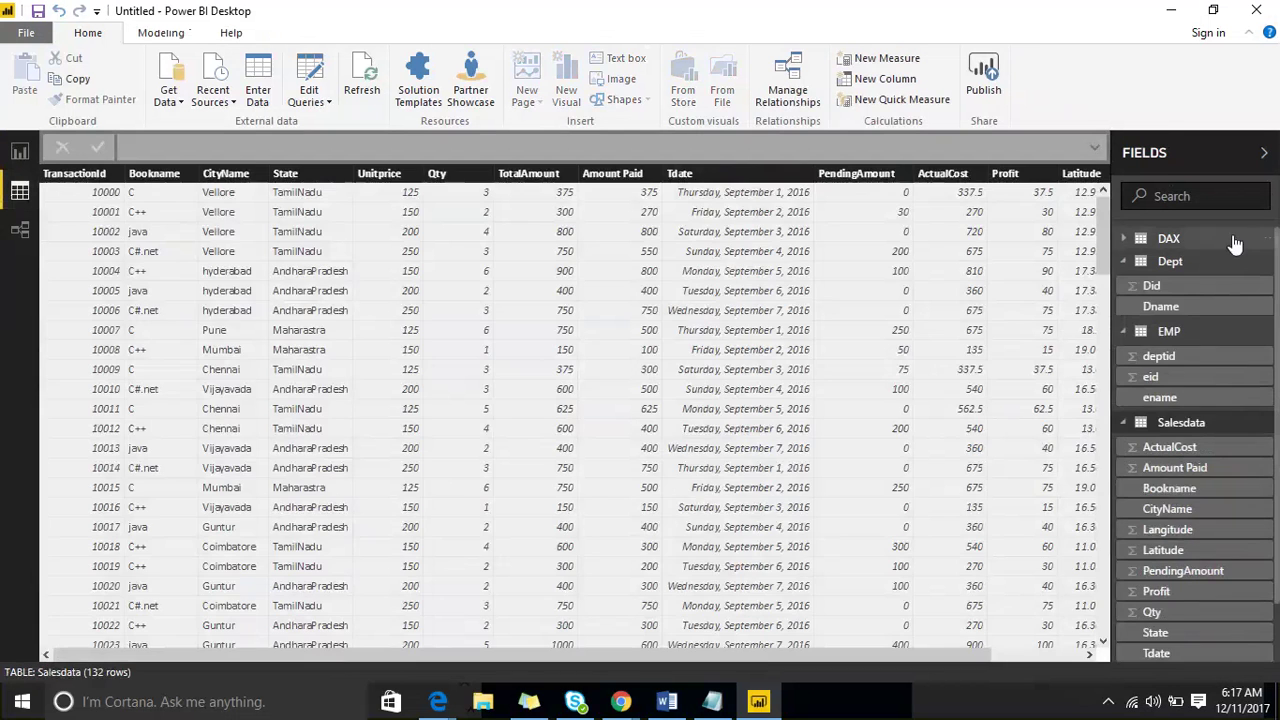
{"action": "left_click", "coordinate": [1198, 248]}
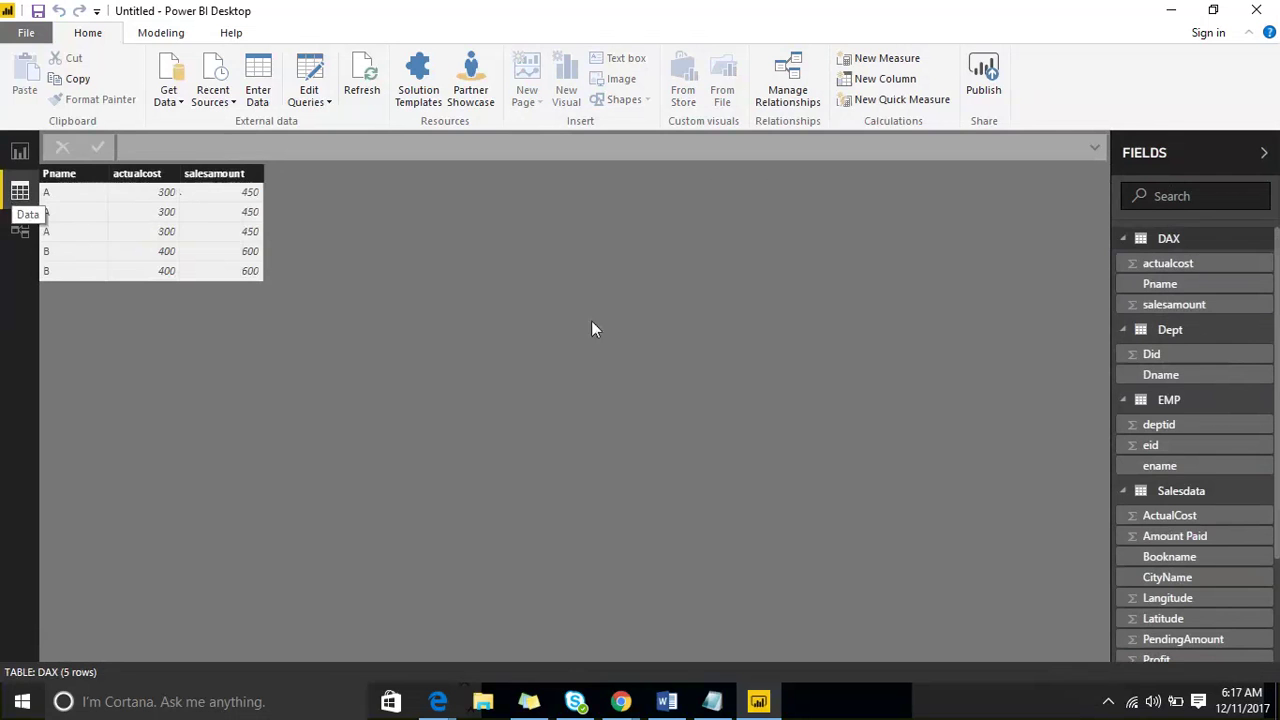
Examine the tables in the relationships view and compare the EMP and Dept rows in the data view
{"action": "left_click", "coordinate": [18, 231]}
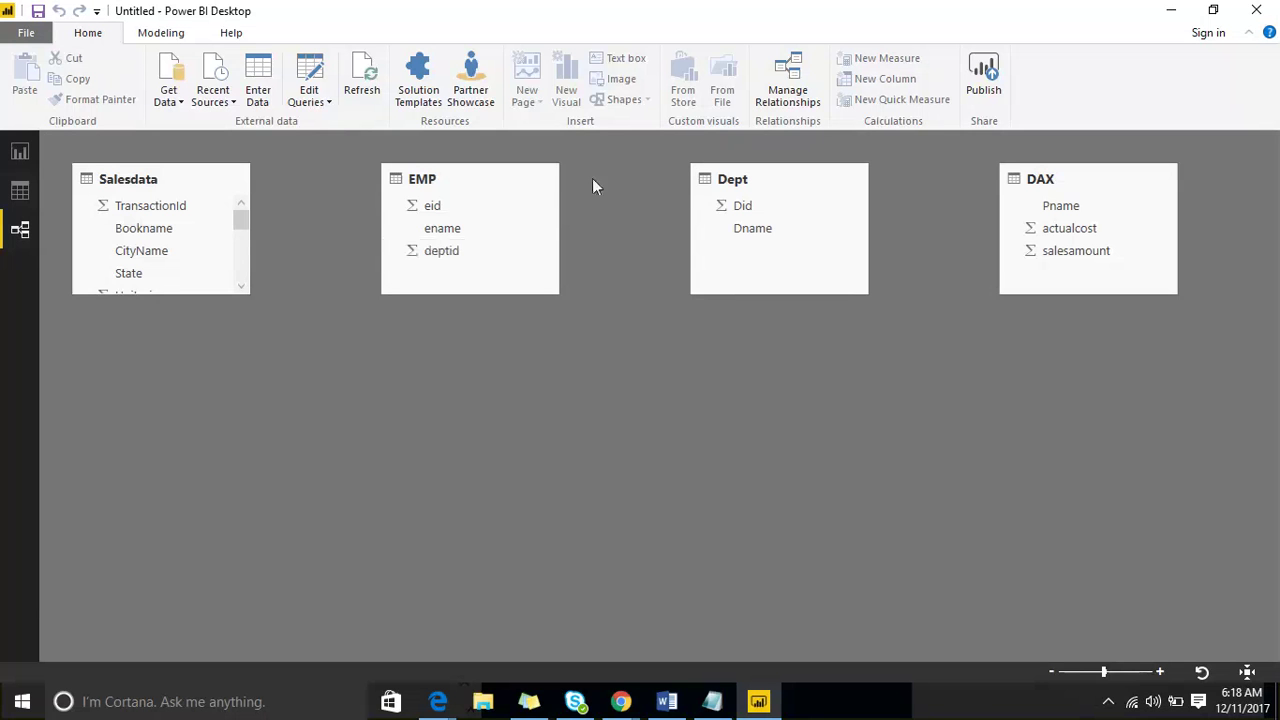
{"action": "left_click", "coordinate": [740, 206]}
{"action": "left_click", "coordinate": [762, 178]}
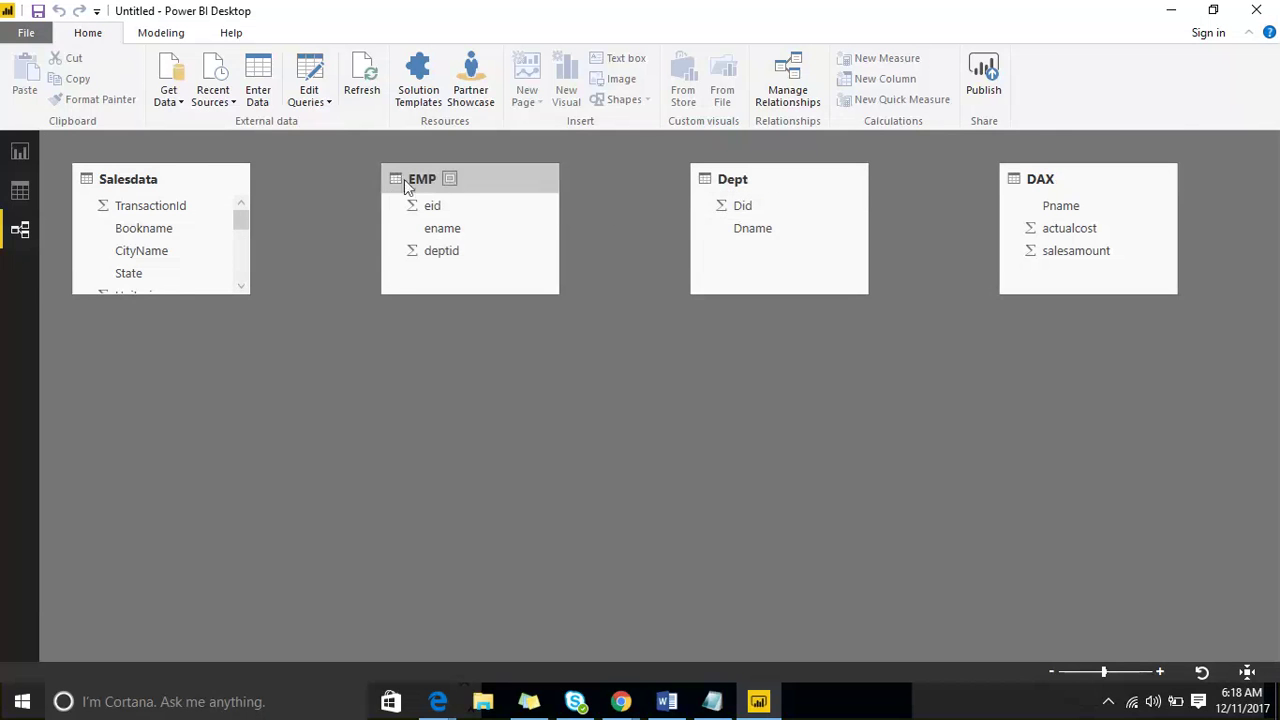
{"action": "left_click", "coordinate": [14, 192]}
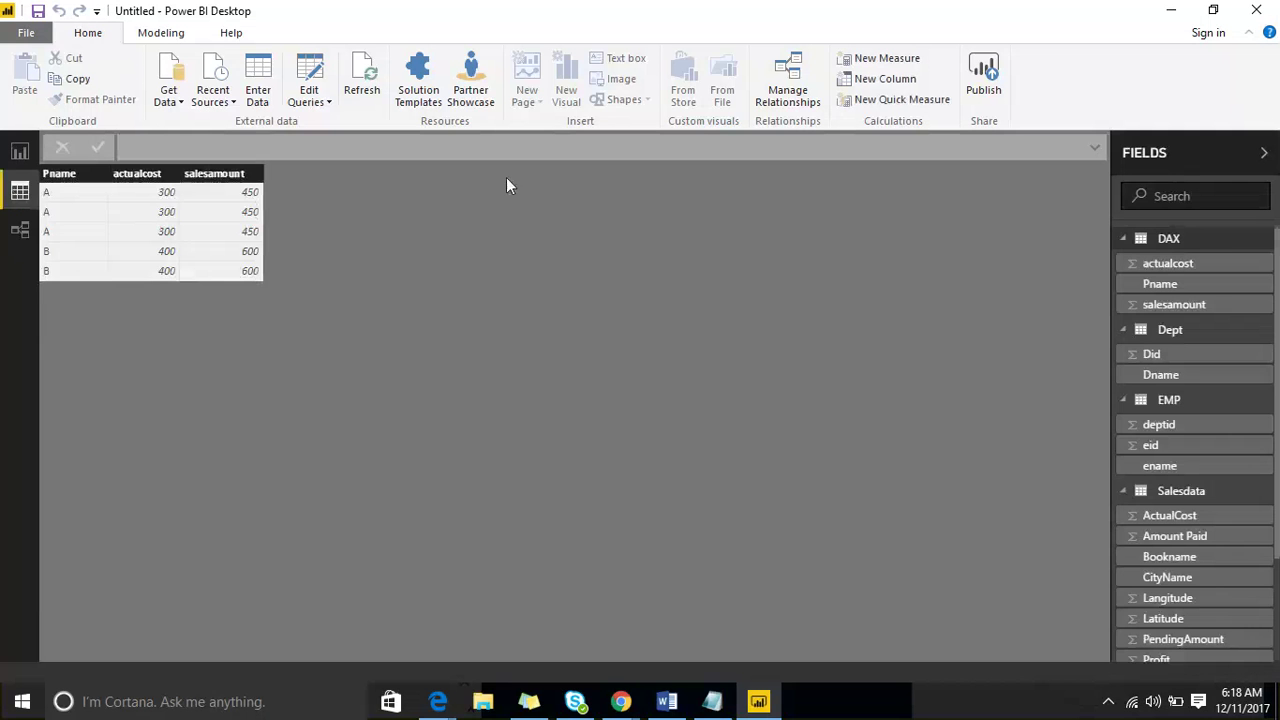
{"action": "left_click", "coordinate": [1180, 402]}
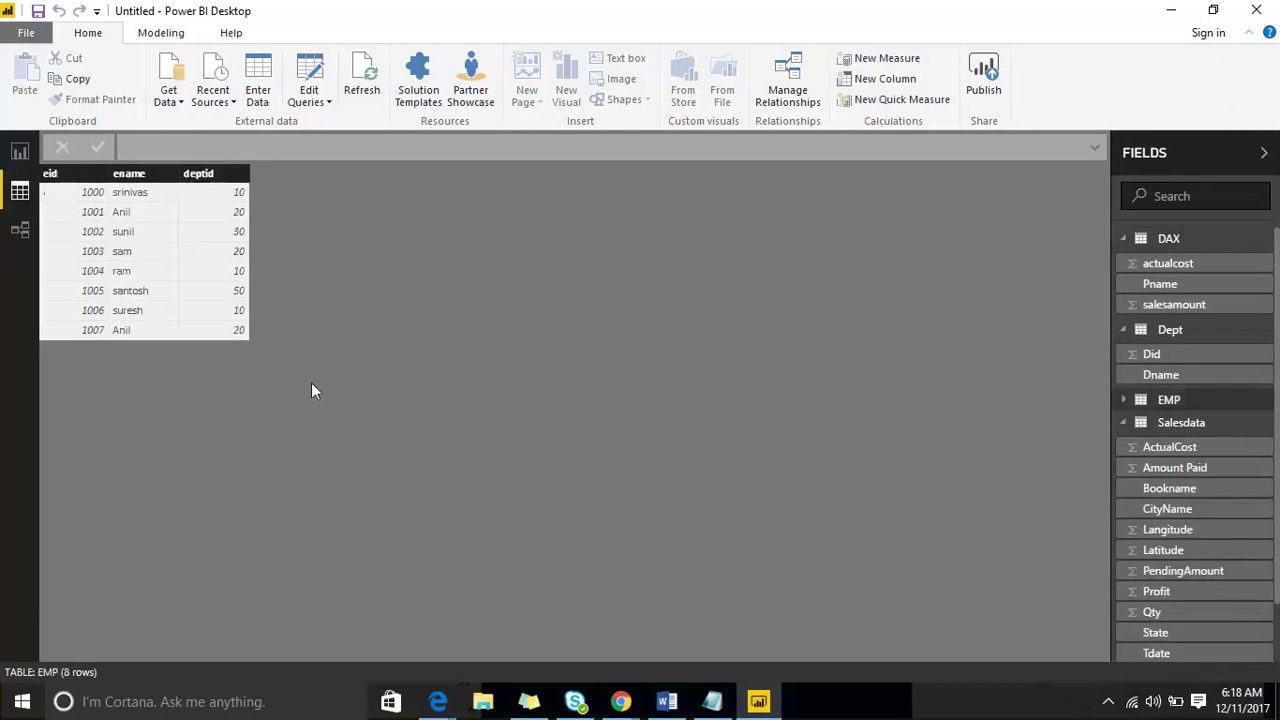
{"action": "left_click", "coordinate": [1240, 330]}
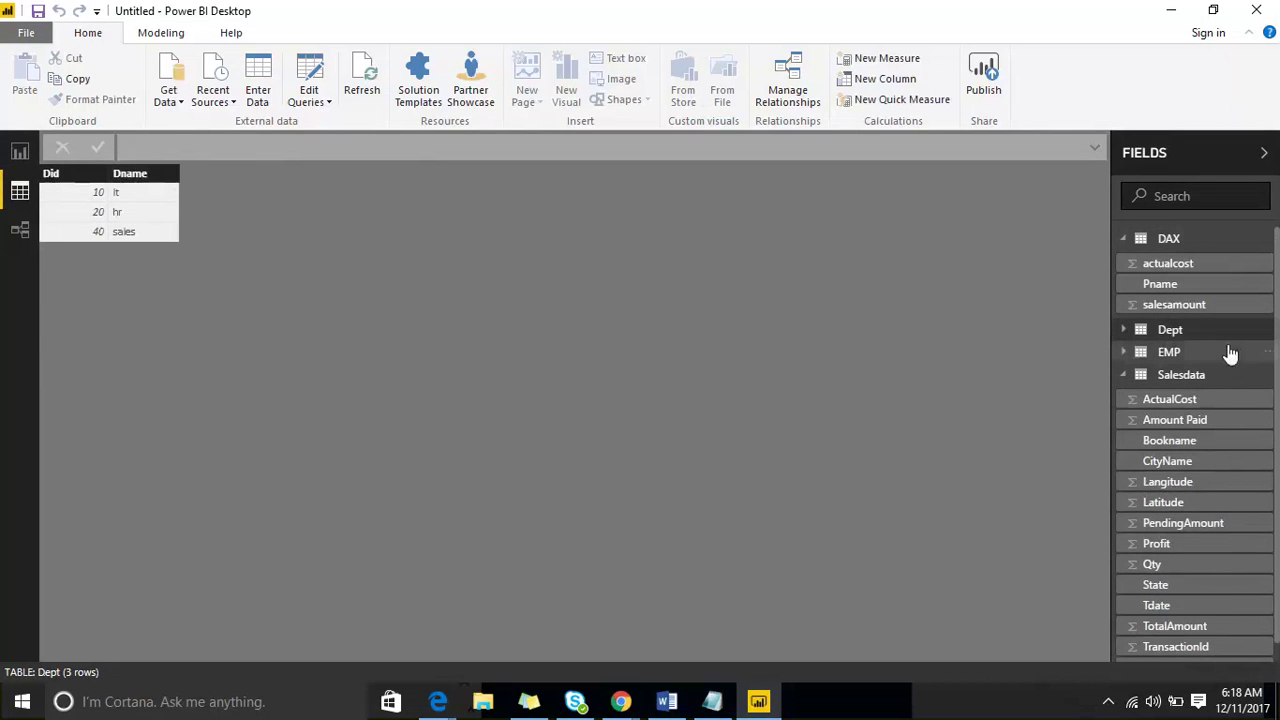
{"action": "left_click", "coordinate": [1169, 352]}
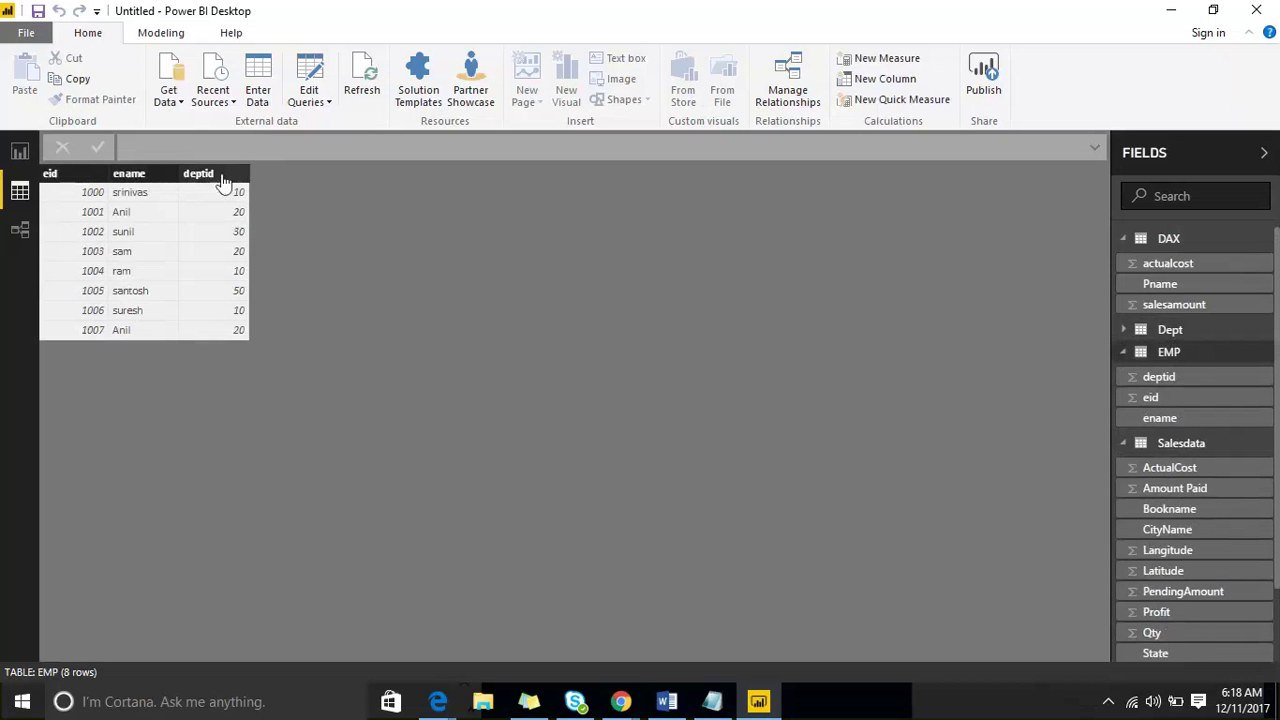
Add a table visual to Page 4 of the report with ename from EMP and Dname from Dept
{"action": "left_click", "coordinate": [20, 151]}
{"action": "left_click", "coordinate": [1010, 279]}
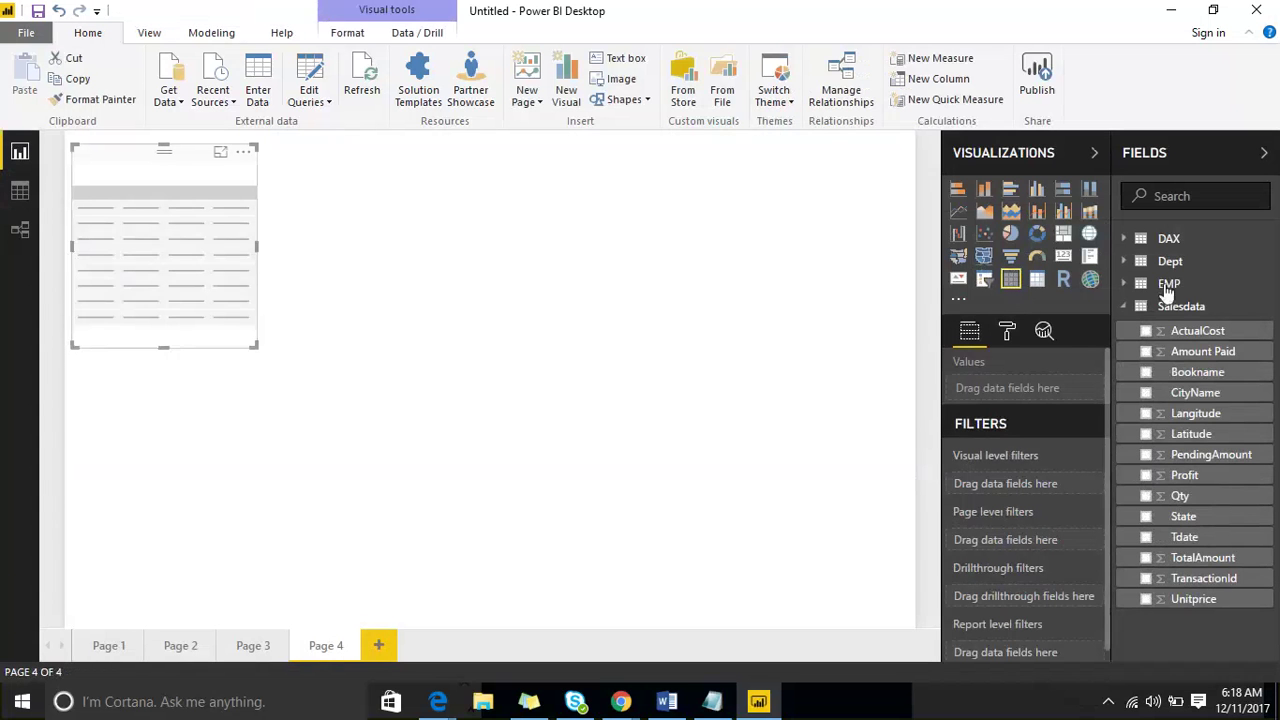
{"action": "left_click", "coordinate": [1125, 284]}
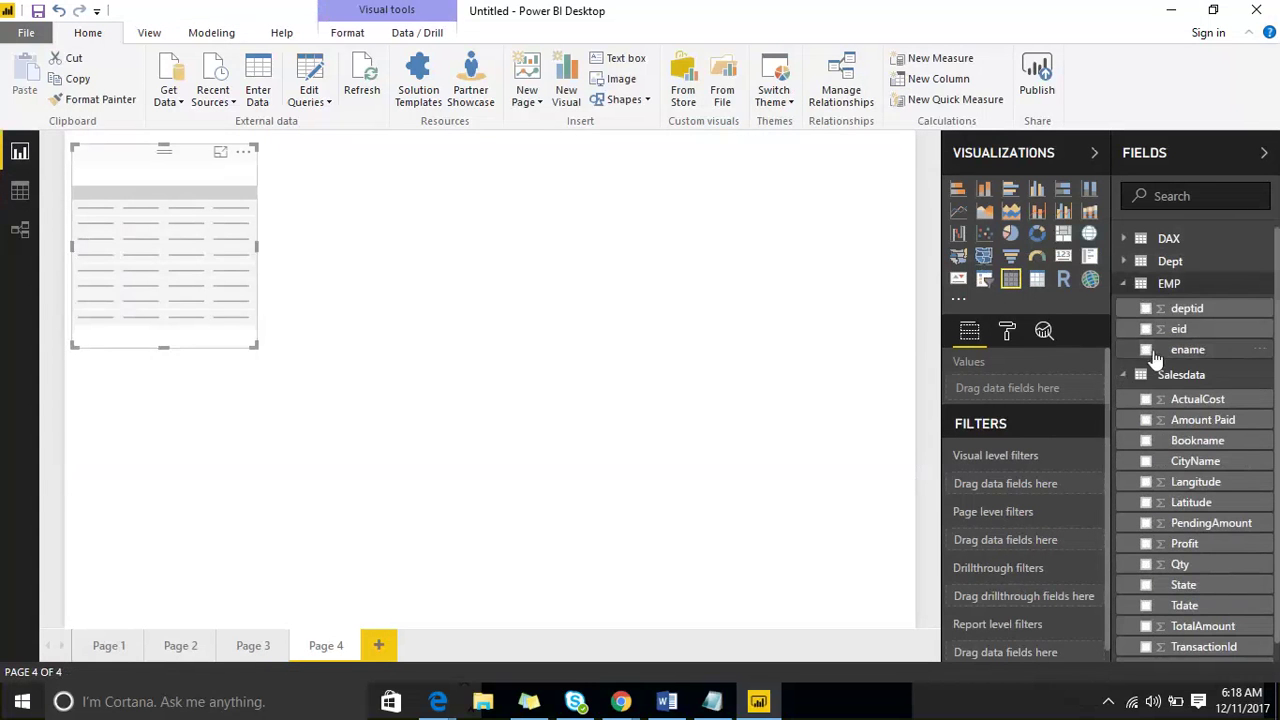
{"action": "left_click", "coordinate": [1146, 350]}
{"action": "left_click", "coordinate": [1145, 263]}
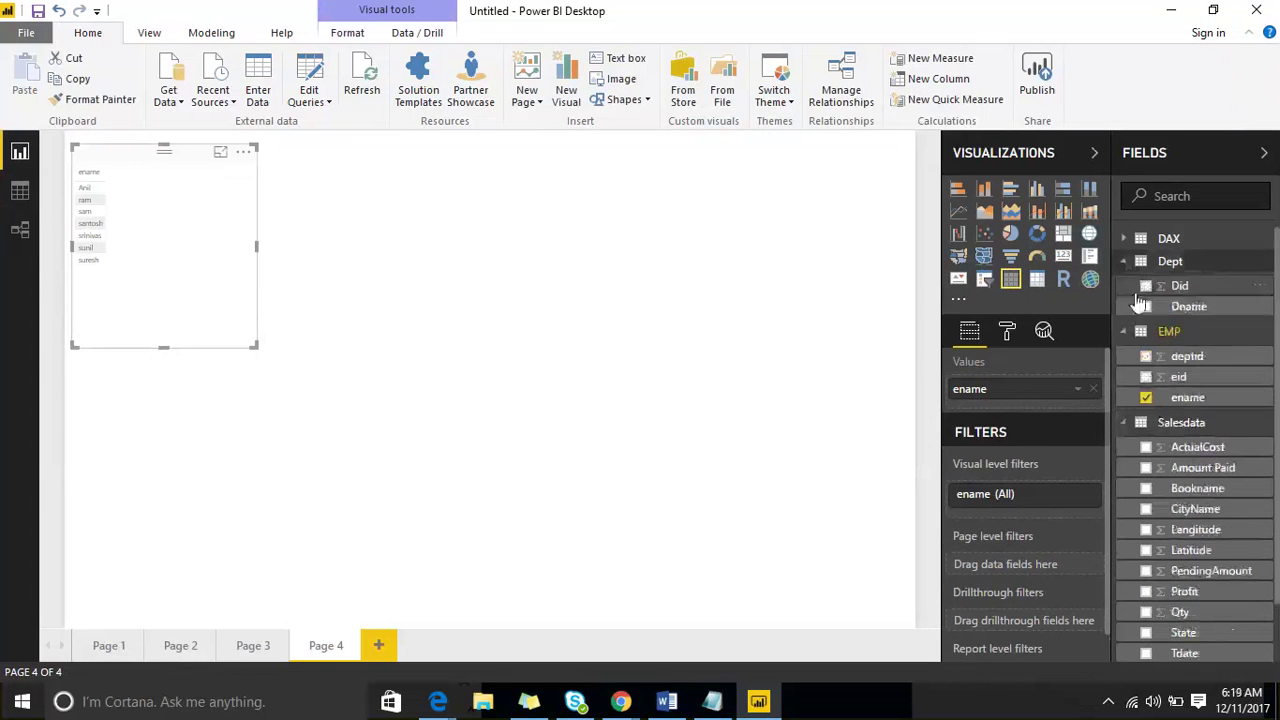
{"action": "left_click", "coordinate": [1146, 307]}
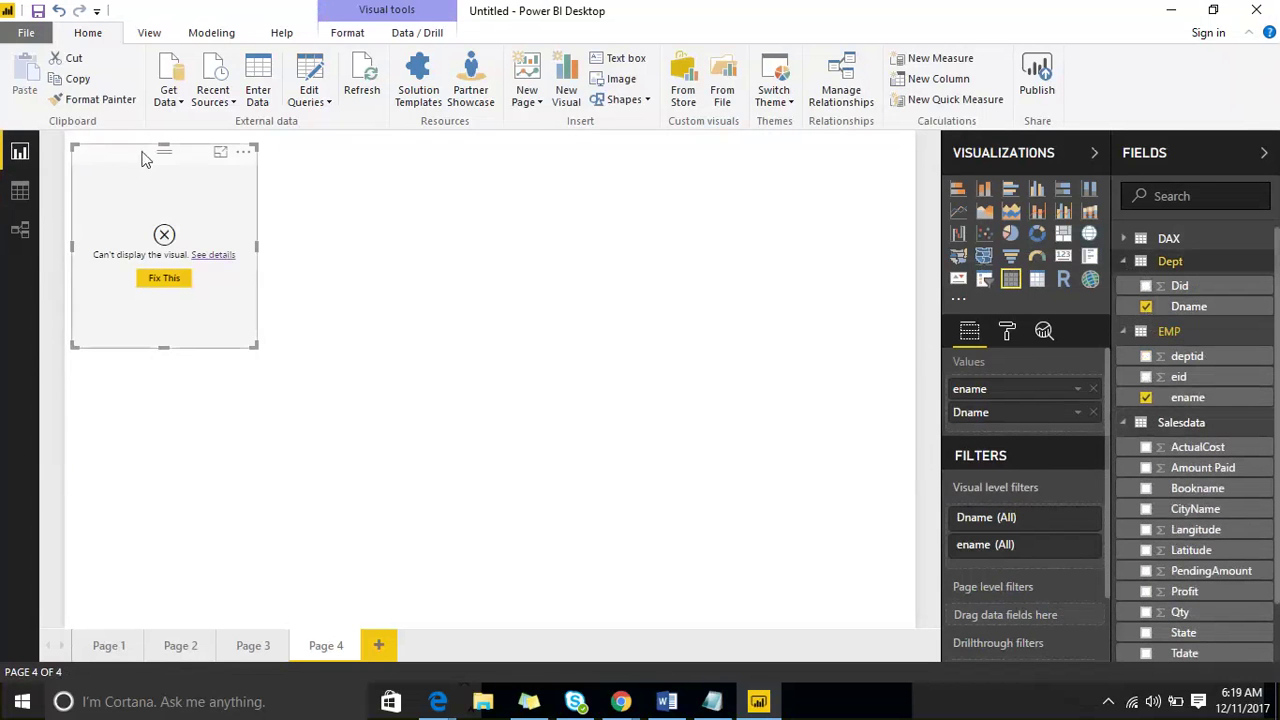
Move the table visual toward the middle of the page, enlarge it and check it in focus mode
{"action": "left_click_drag", "start_coordinate": [145, 160], "coordinate": [501, 180]}
{"action": "left_click_drag", "start_coordinate": [617, 369], "coordinate": [755, 572]}
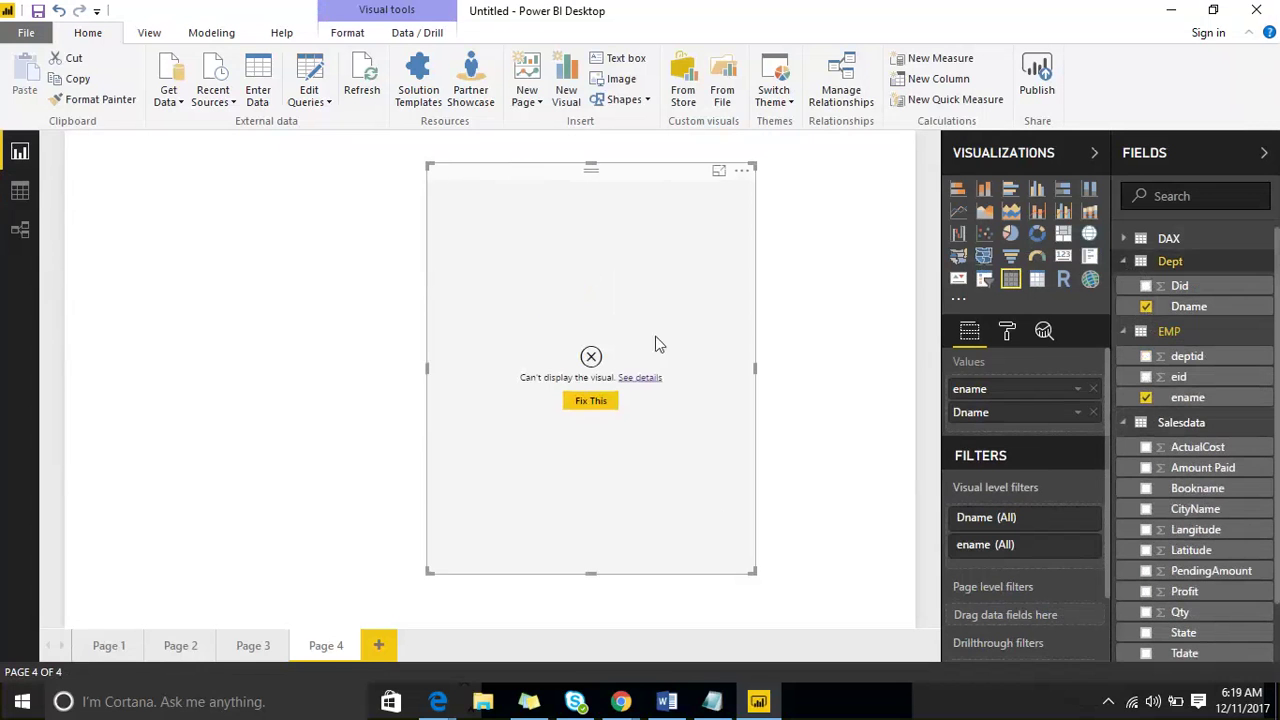
{"action": "left_click", "coordinate": [718, 171]}
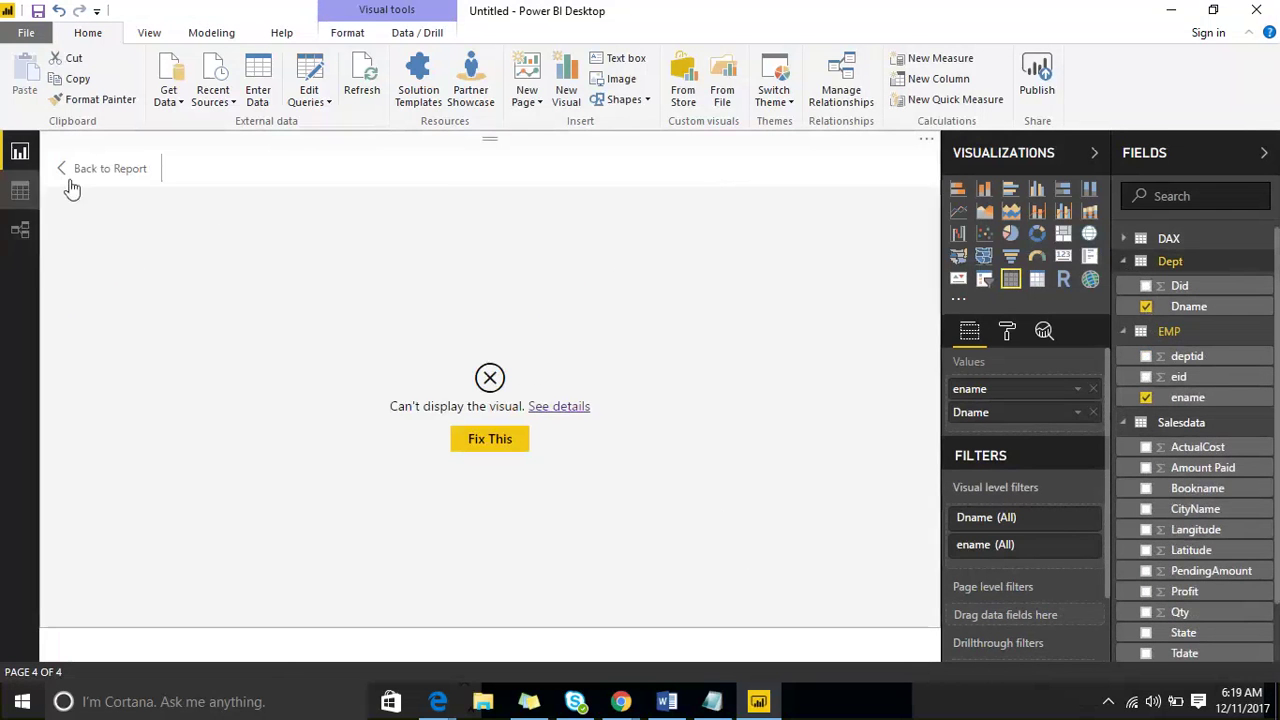
{"action": "left_click", "coordinate": [100, 169]}
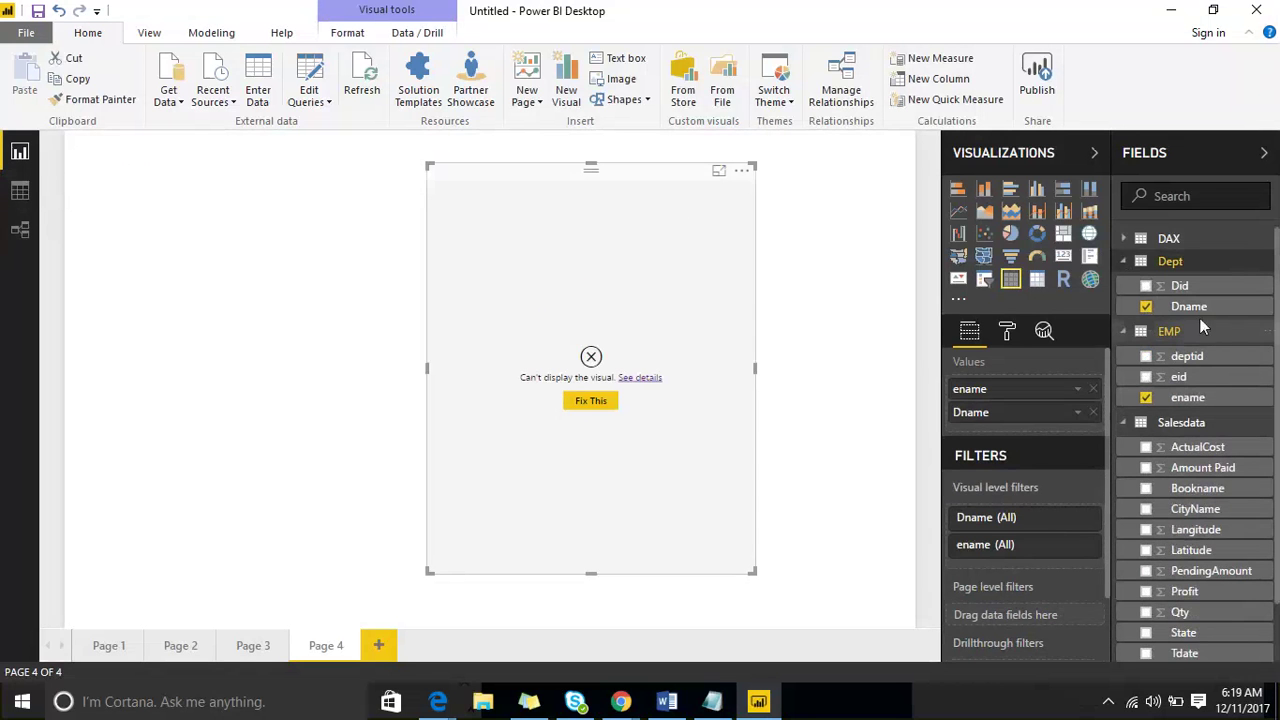
Create a relationship between Did in the Dept table and deptid in the EMP table
{"action": "left_click", "coordinate": [21, 232]}
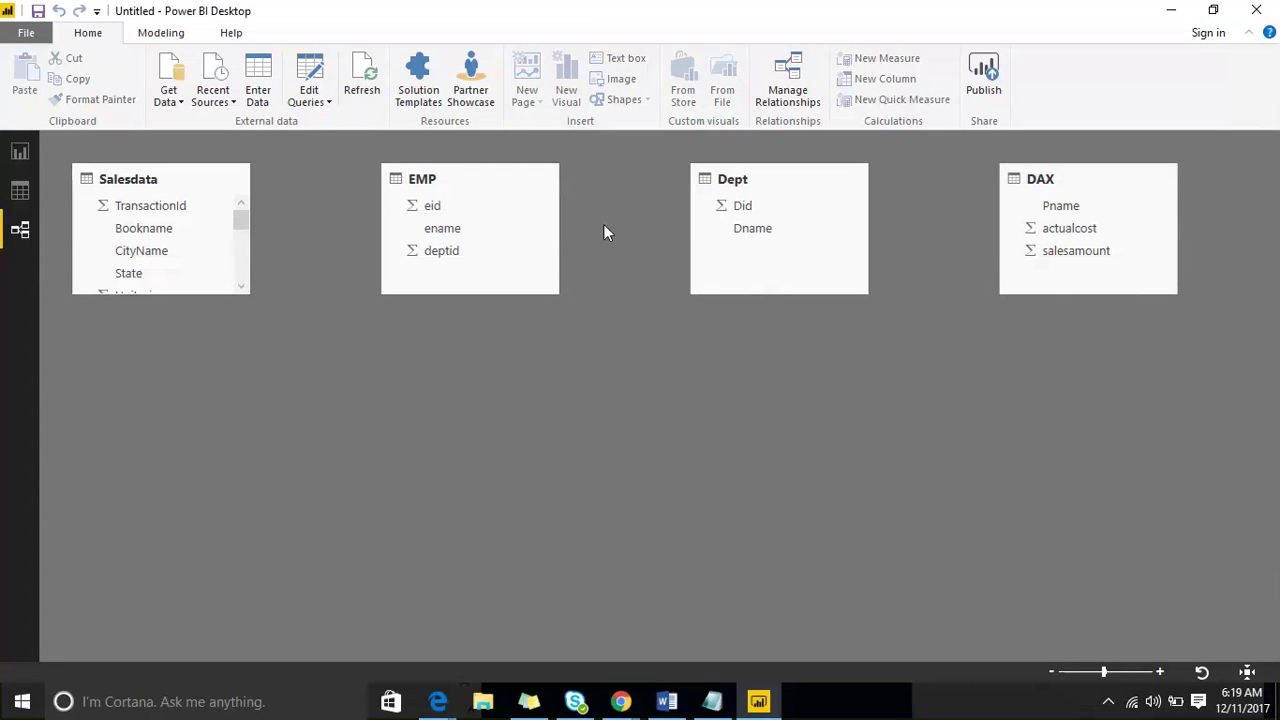
{"action": "left_click", "coordinate": [19, 153]}
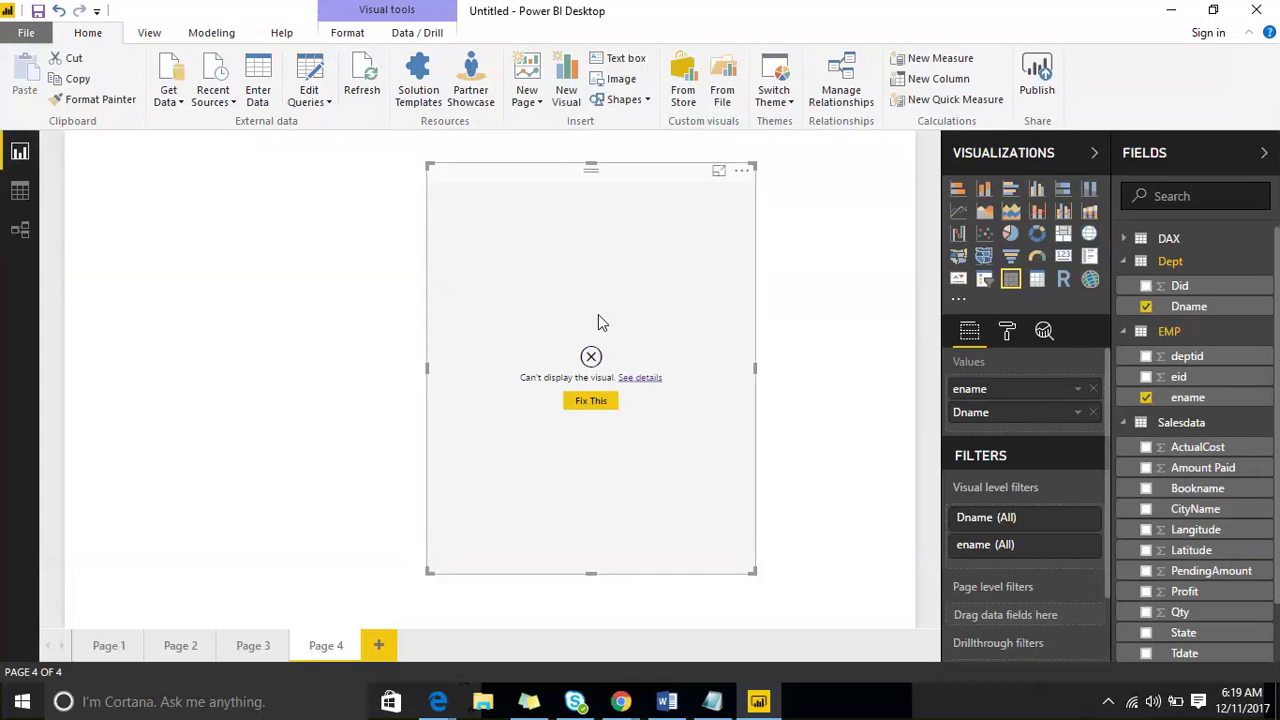
{"action": "left_click", "coordinate": [19, 228]}
{"action": "left_click", "coordinate": [740, 206]}
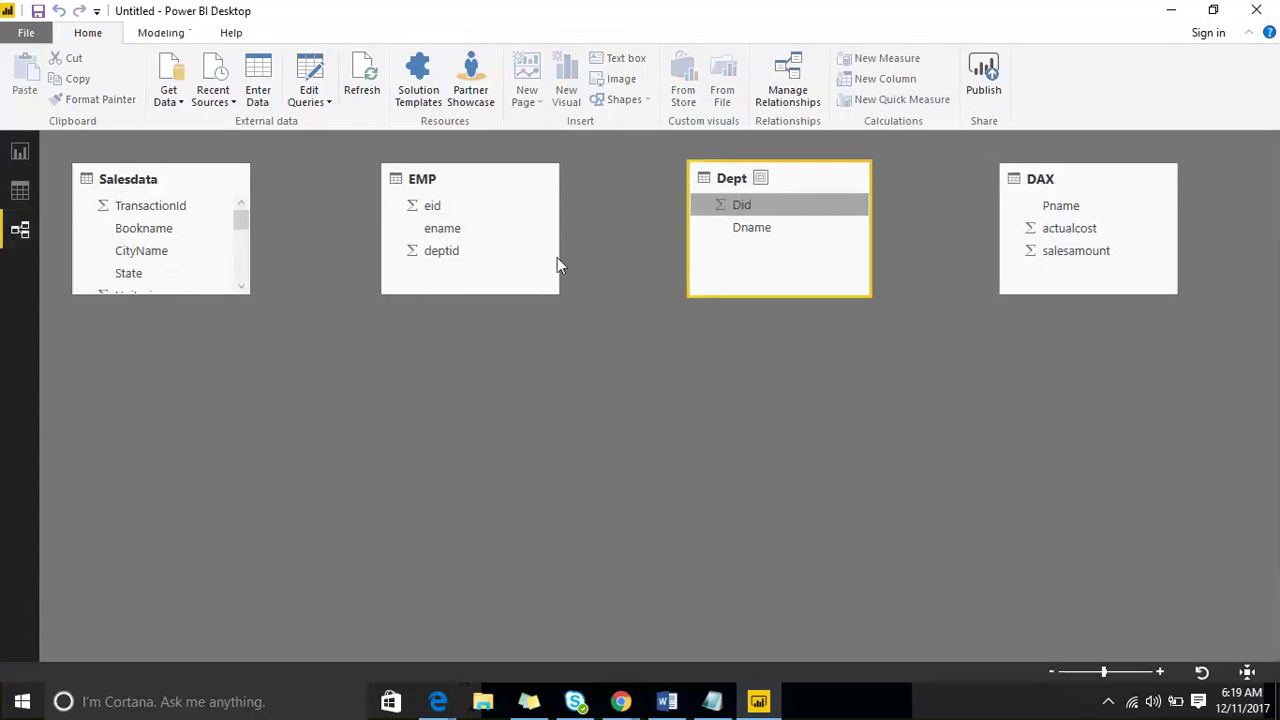
{"action": "left_click_drag", "start_coordinate": [557, 257], "coordinate": [449, 252]}
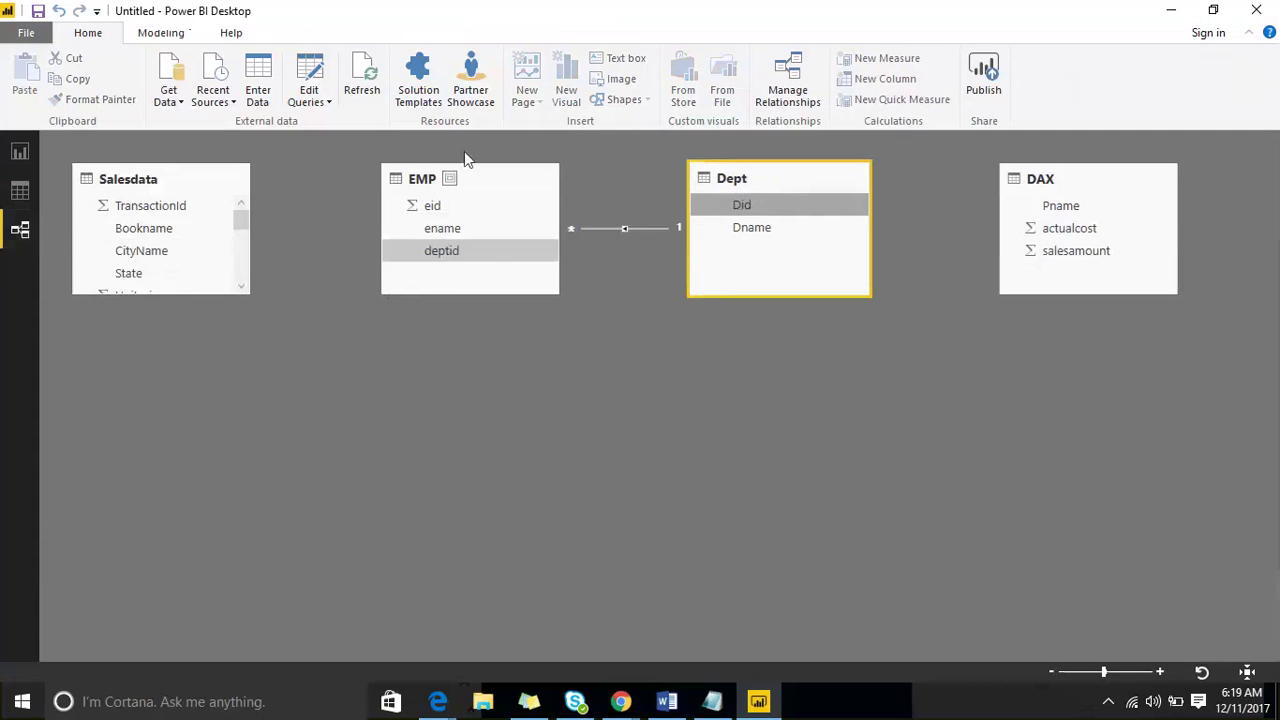
Reposition the ename and Dname table on Page 4, set its grid text size to 21 and enlarge the visual slightly
{"action": "left_click", "coordinate": [18, 156]}
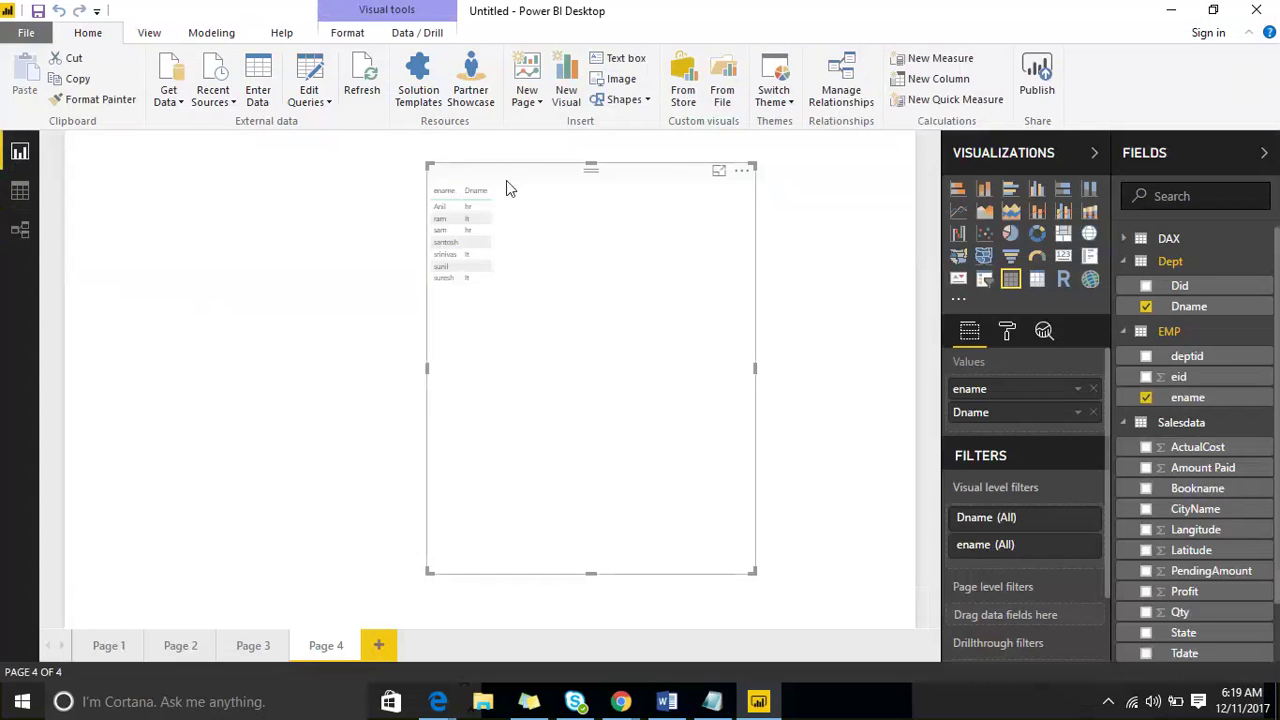
{"action": "left_click_drag", "start_coordinate": [506, 182], "coordinate": [400, 174]}
{"action": "left_click", "coordinate": [1007, 331]}
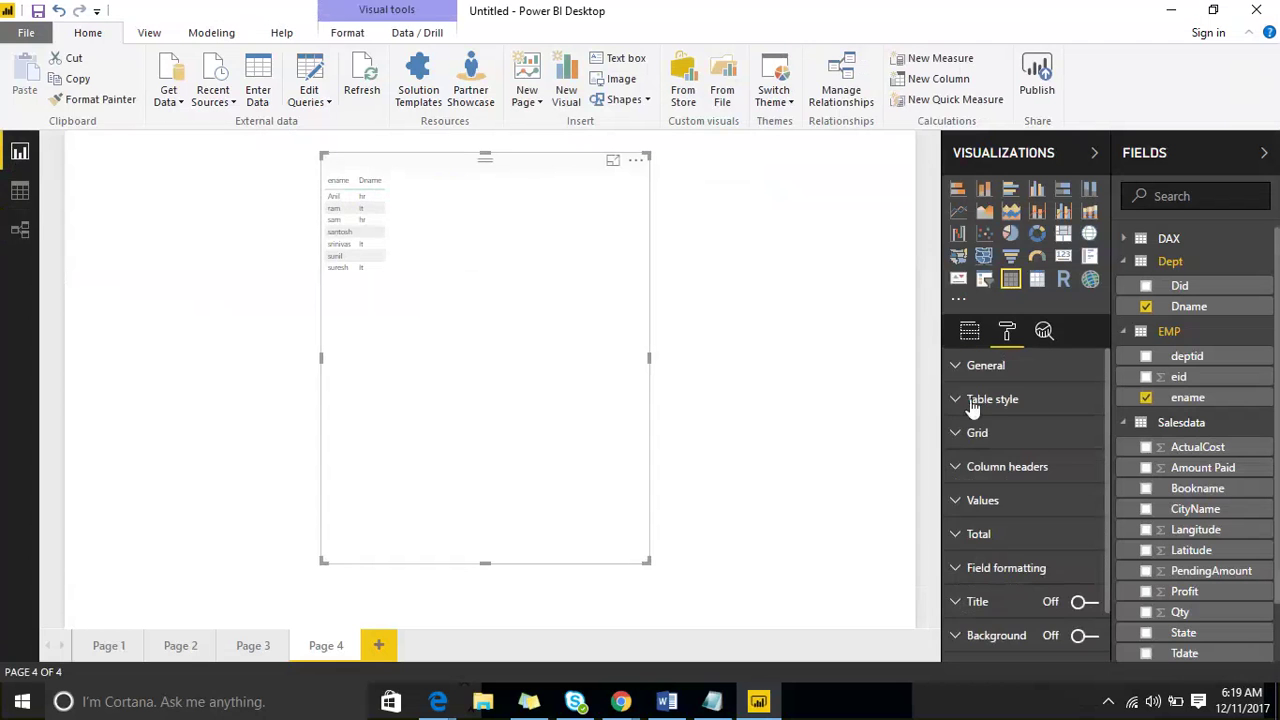
{"action": "left_click", "coordinate": [962, 434]}
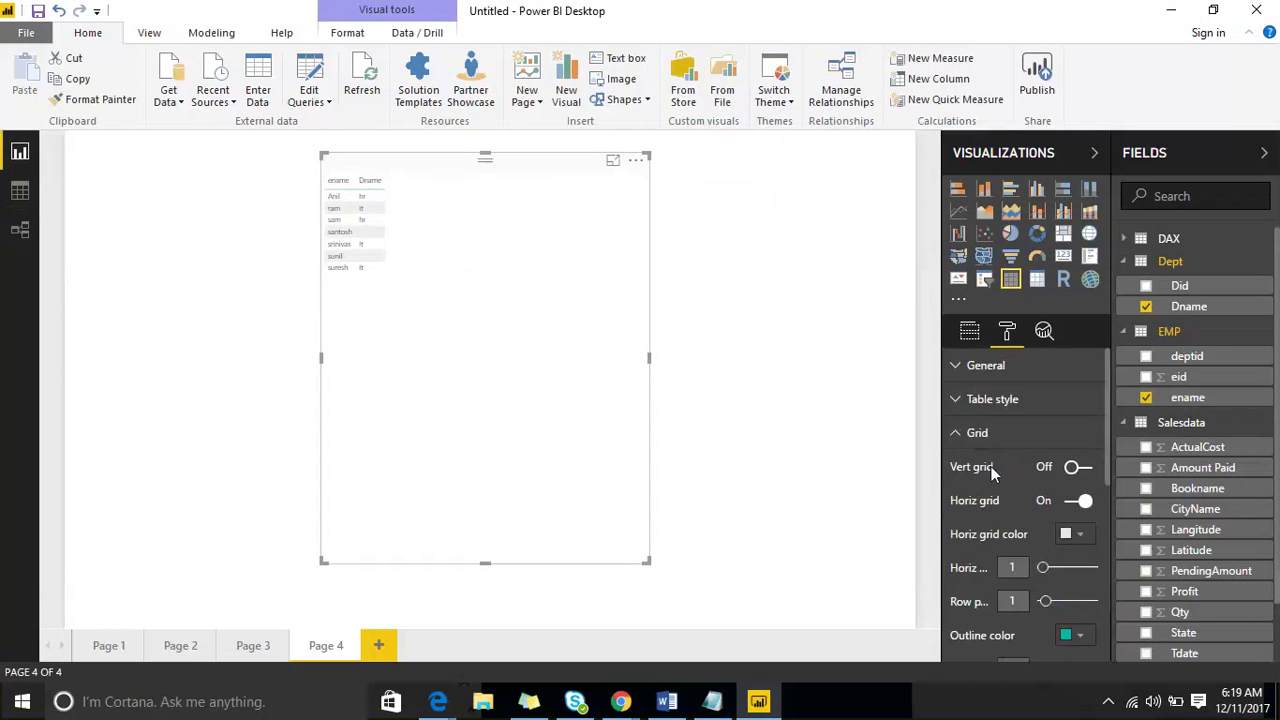
{"action": "scroll", "coordinate": [1045, 563], "scroll_direction": "down", "scroll_amount": 3}
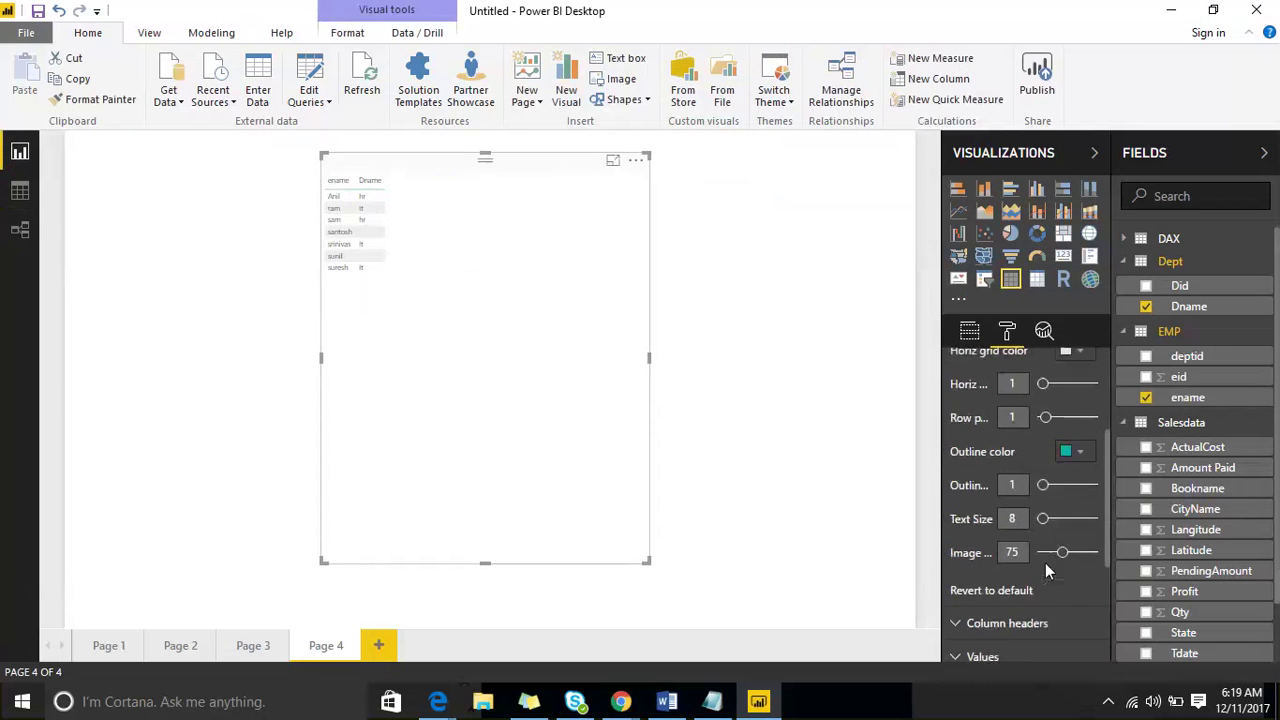
{"action": "left_click", "coordinate": [1060, 514]}
{"action": "left_click_drag", "start_coordinate": [650, 564], "coordinate": [673, 576]}
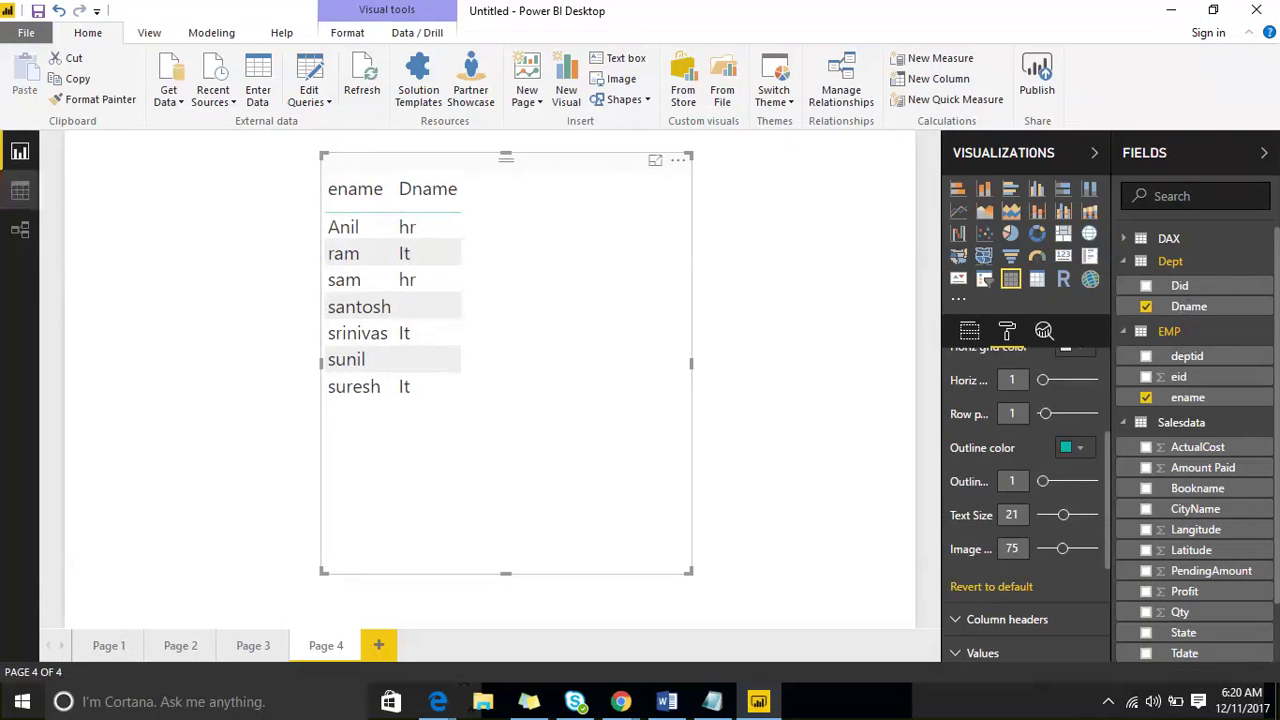
Delete the relationship between the EMP and Dept tables in the relationships view
{"action": "left_click", "coordinate": [14, 230]}
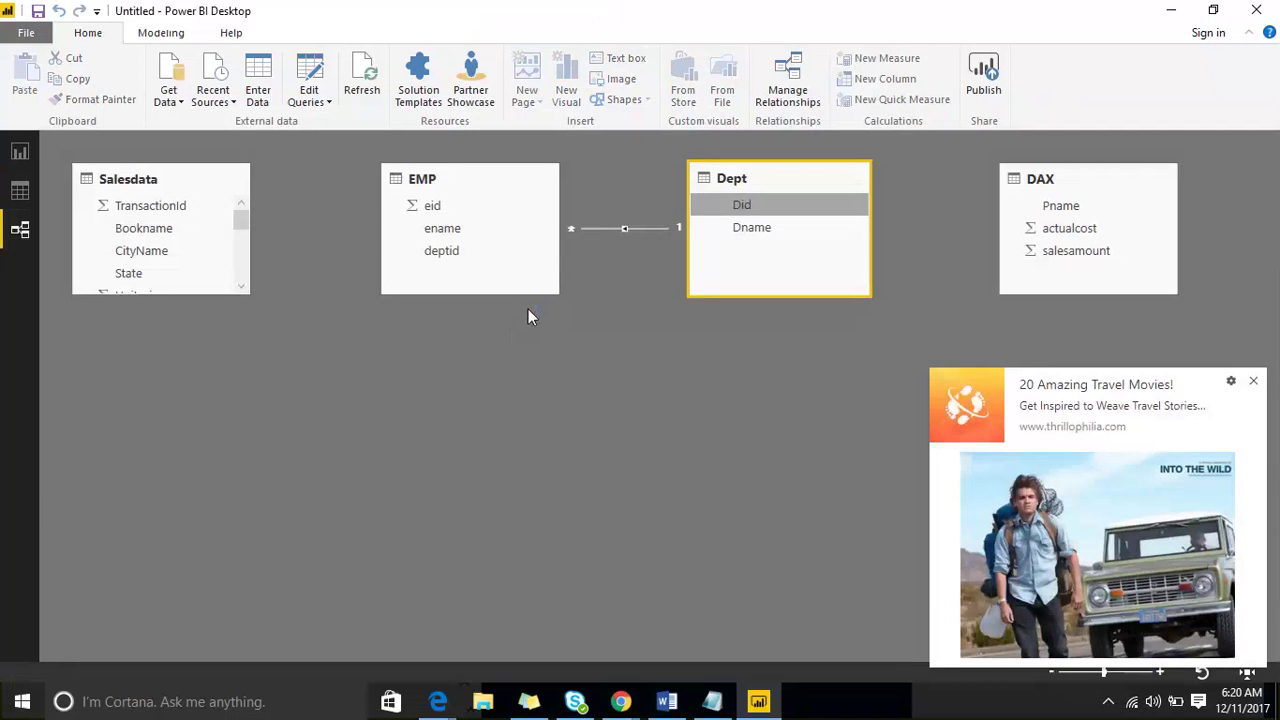
{"action": "left_click", "coordinate": [1253, 381]}
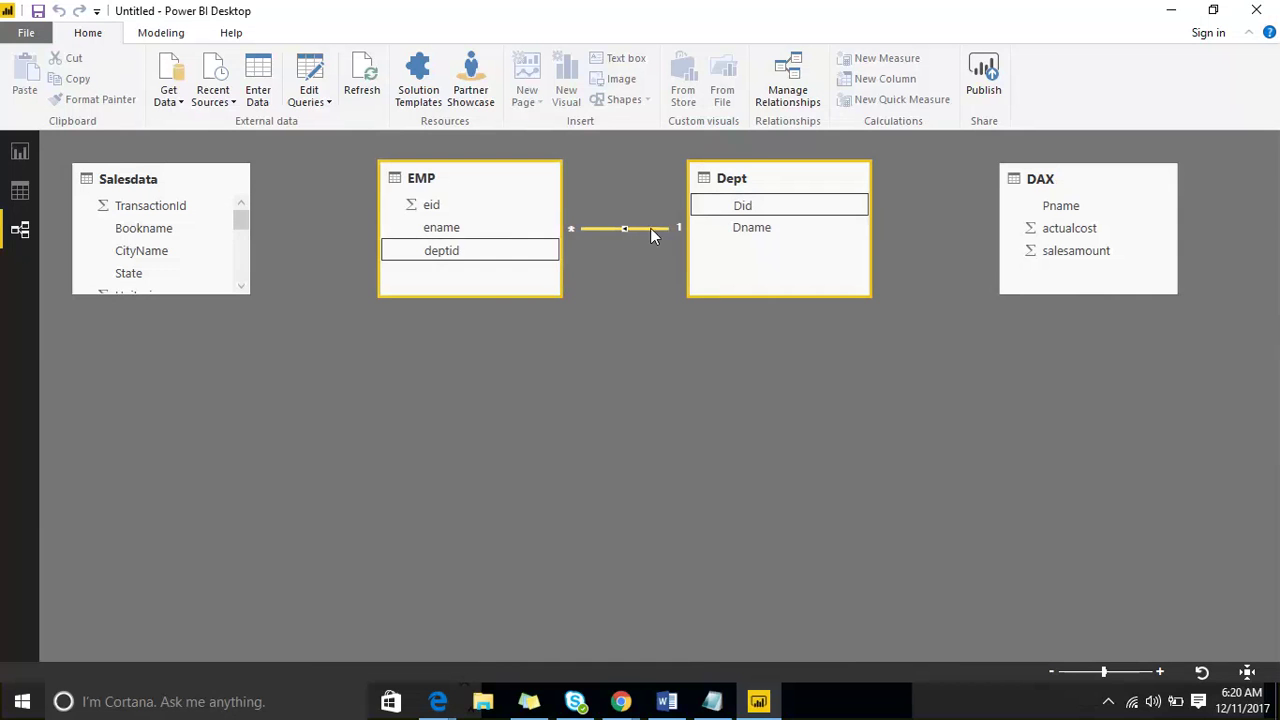
{"action": "key", "text": "Delete"}
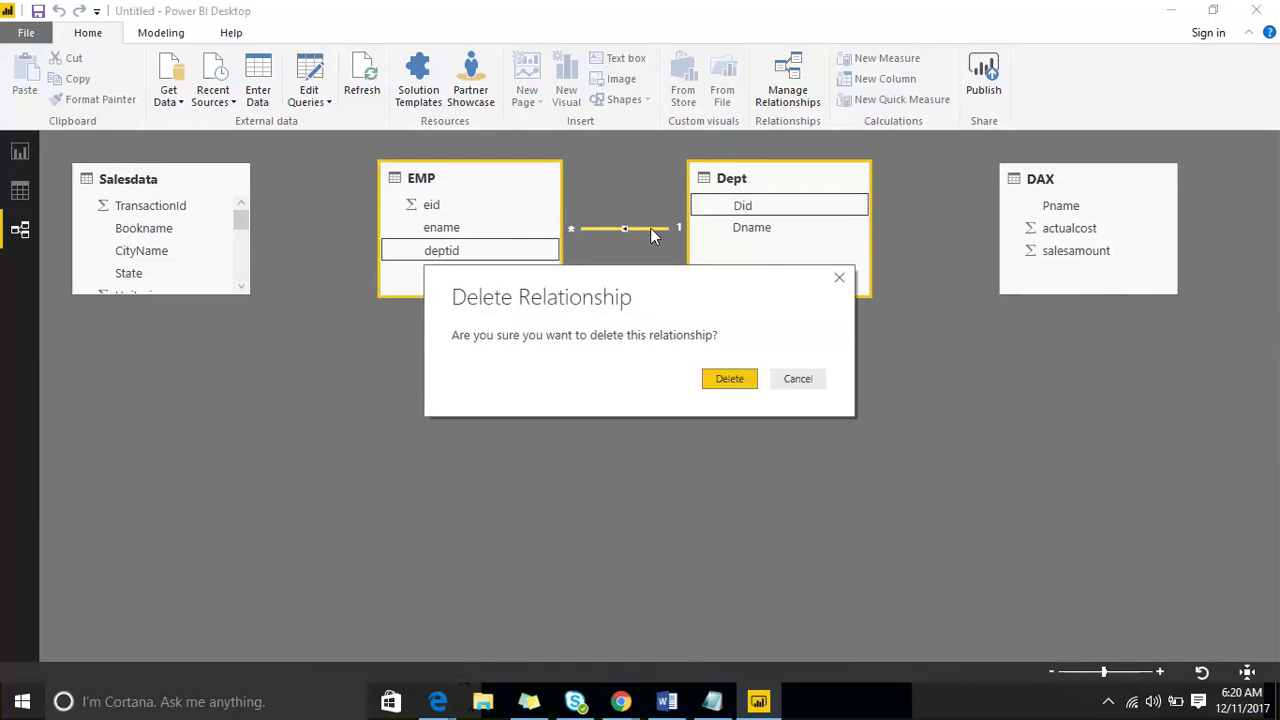
{"action": "key", "text": "Return"}
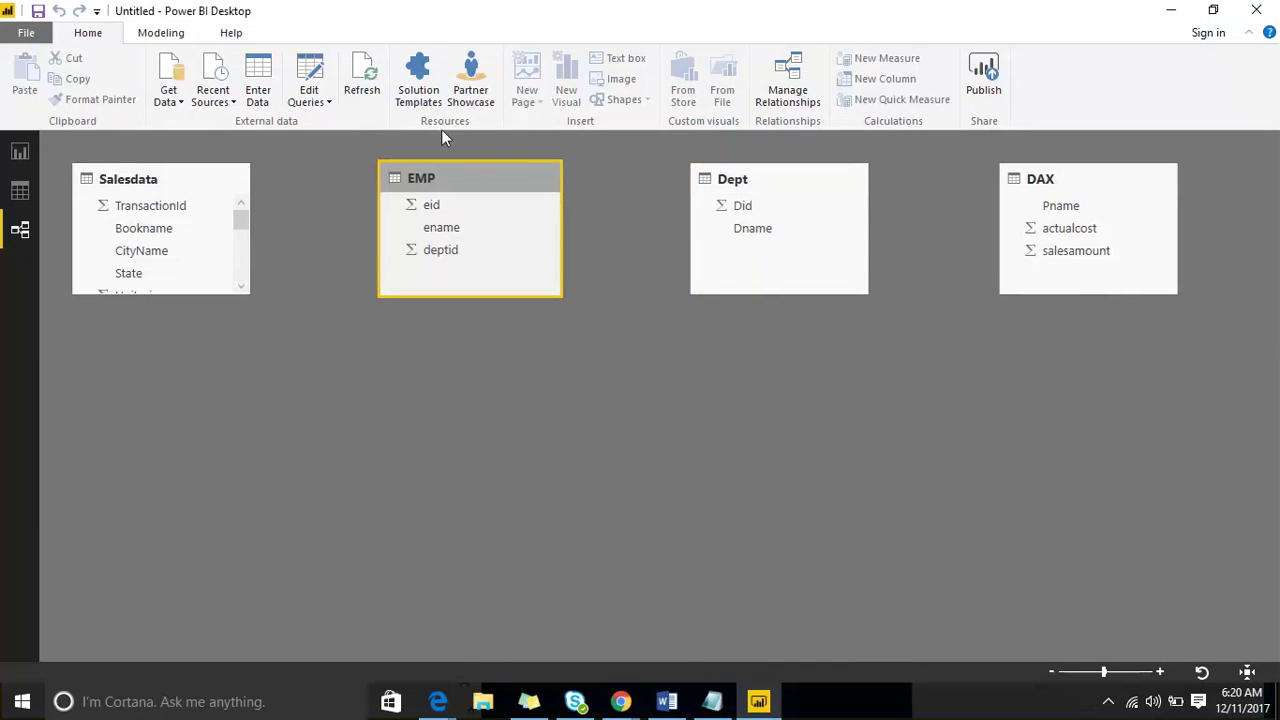
Relate deptid in EMP to Did in Dept and rearrange the diagram with EMP below and beside Dept
{"action": "left_click_drag", "start_coordinate": [449, 252], "coordinate": [741, 214]}
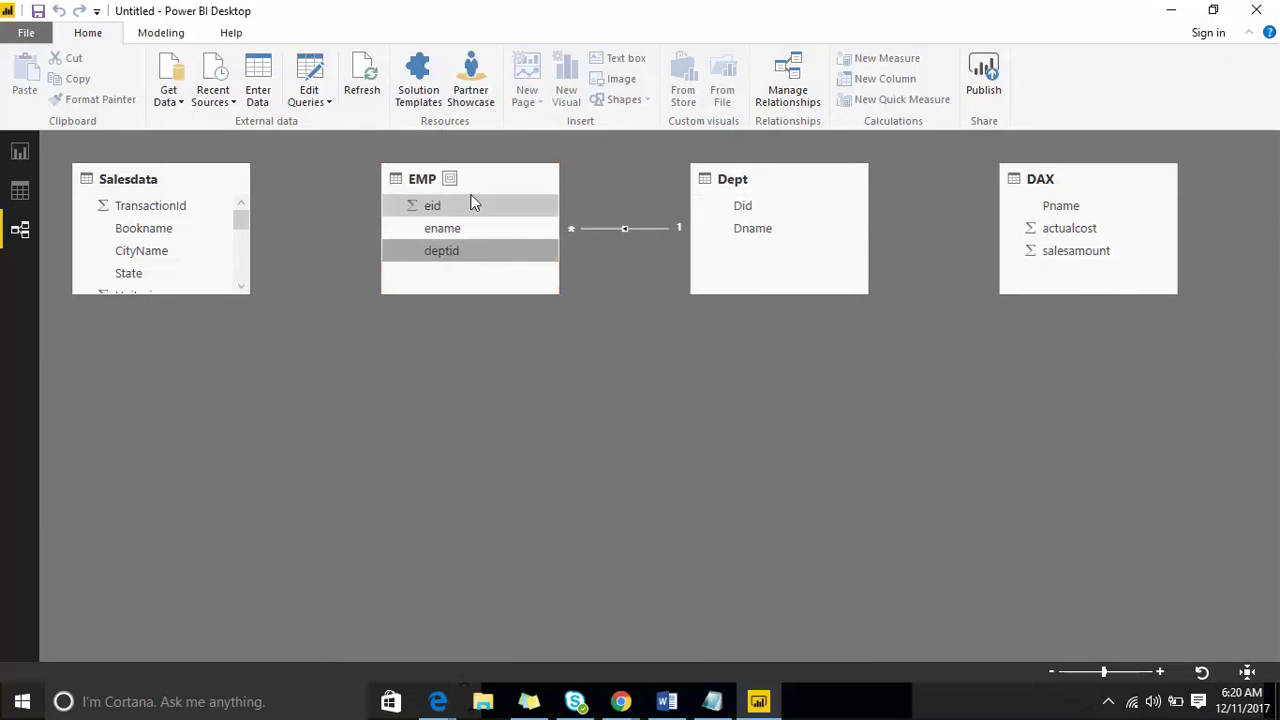
{"action": "left_click_drag", "start_coordinate": [480, 176], "coordinate": [913, 387]}
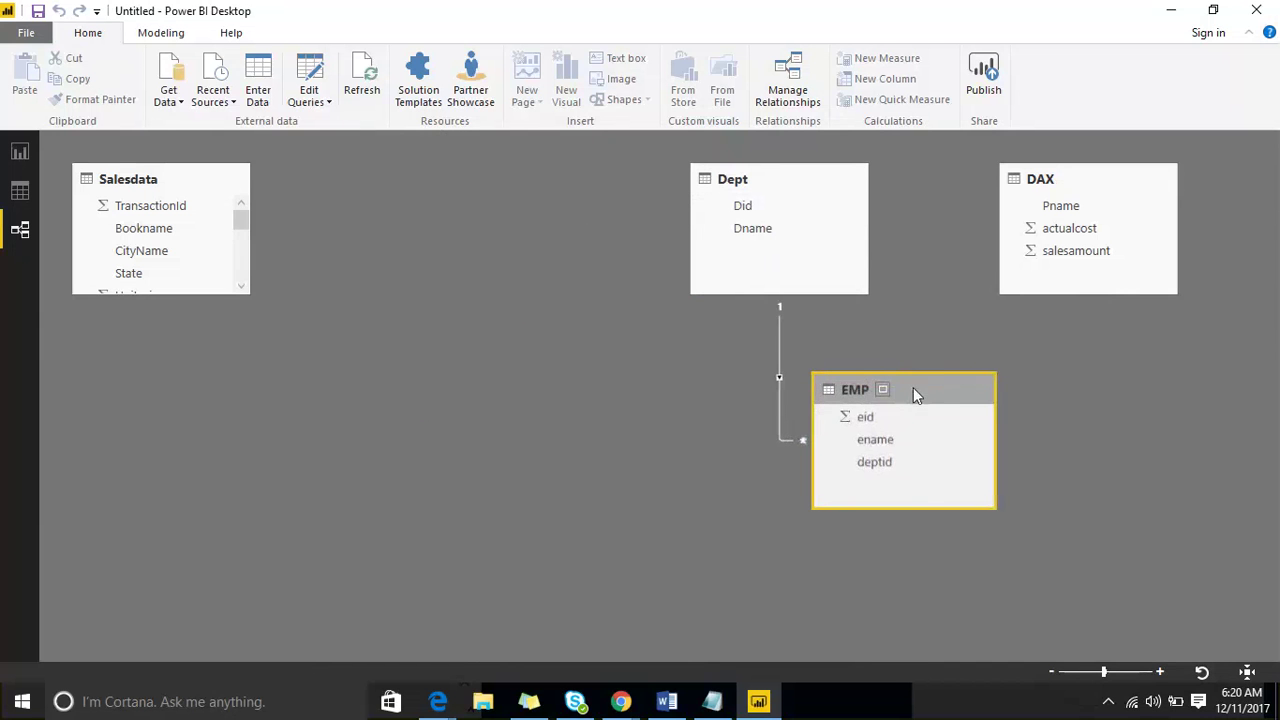
{"action": "left_click_drag", "start_coordinate": [790, 178], "coordinate": [576, 268]}
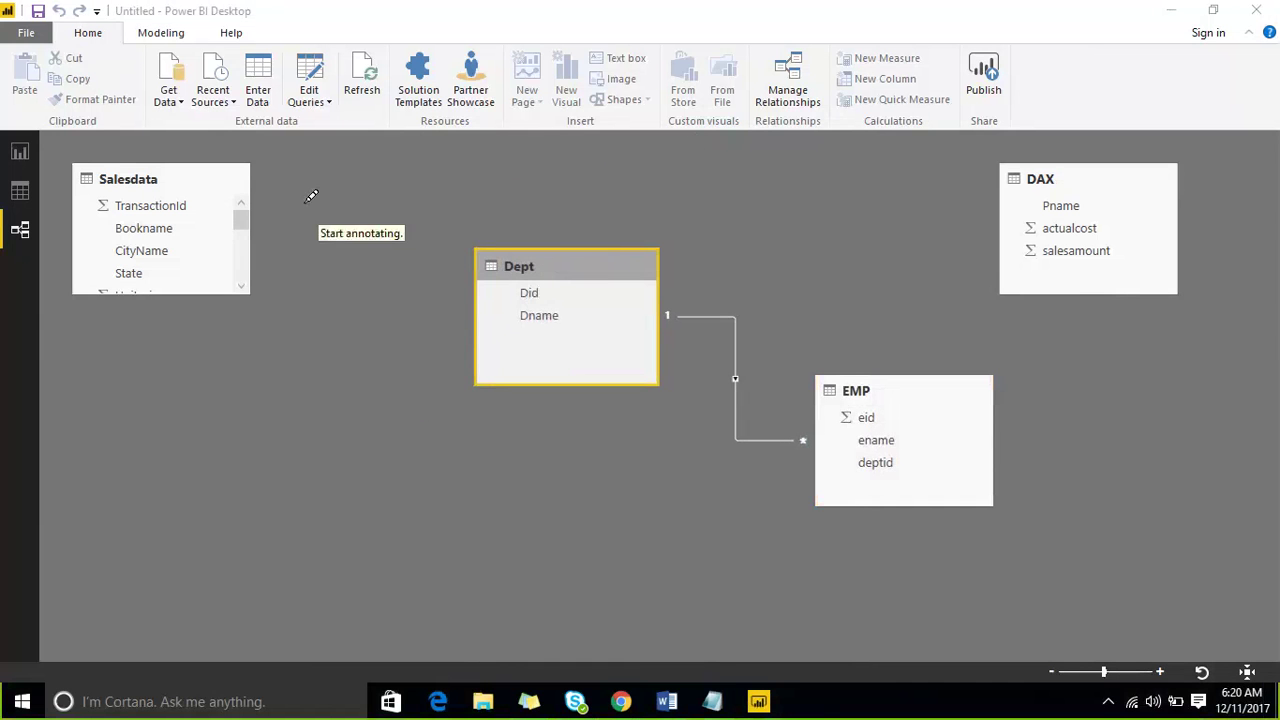
{"action": "left_click_drag", "start_coordinate": [304, 200], "coordinate": [315, 268]}
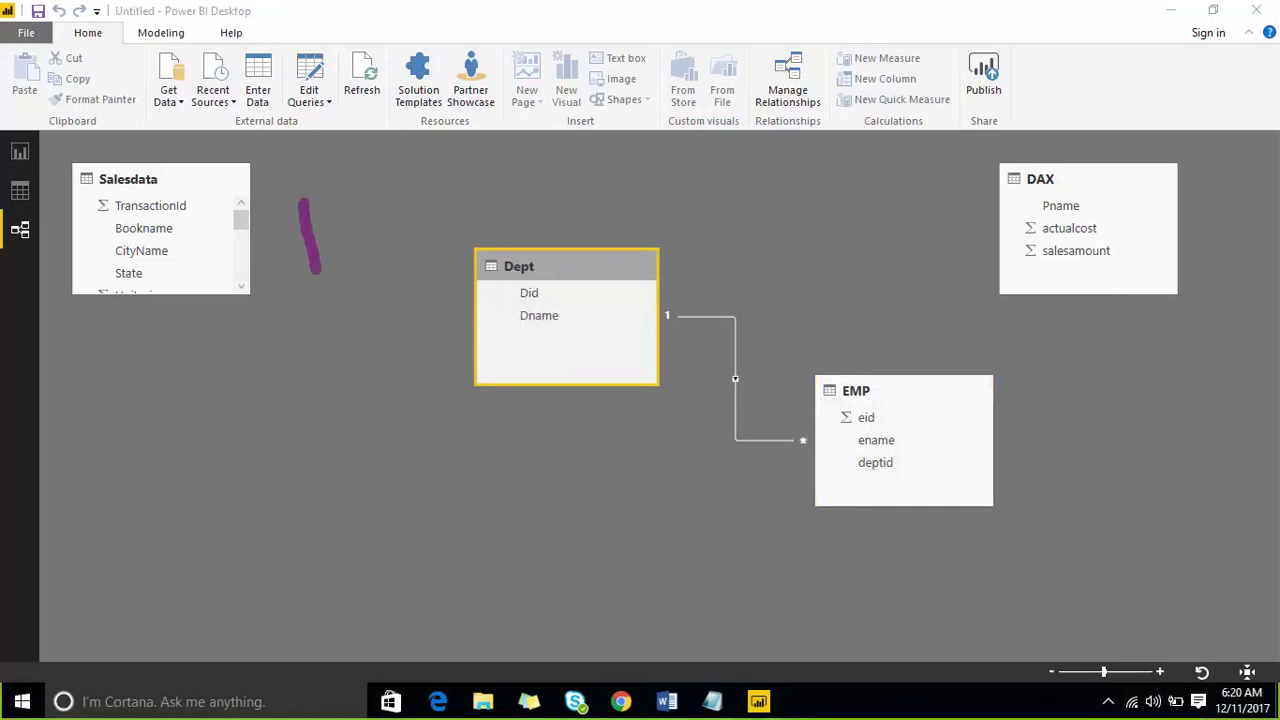
{"action": "left_click", "coordinate": [988, 24]}
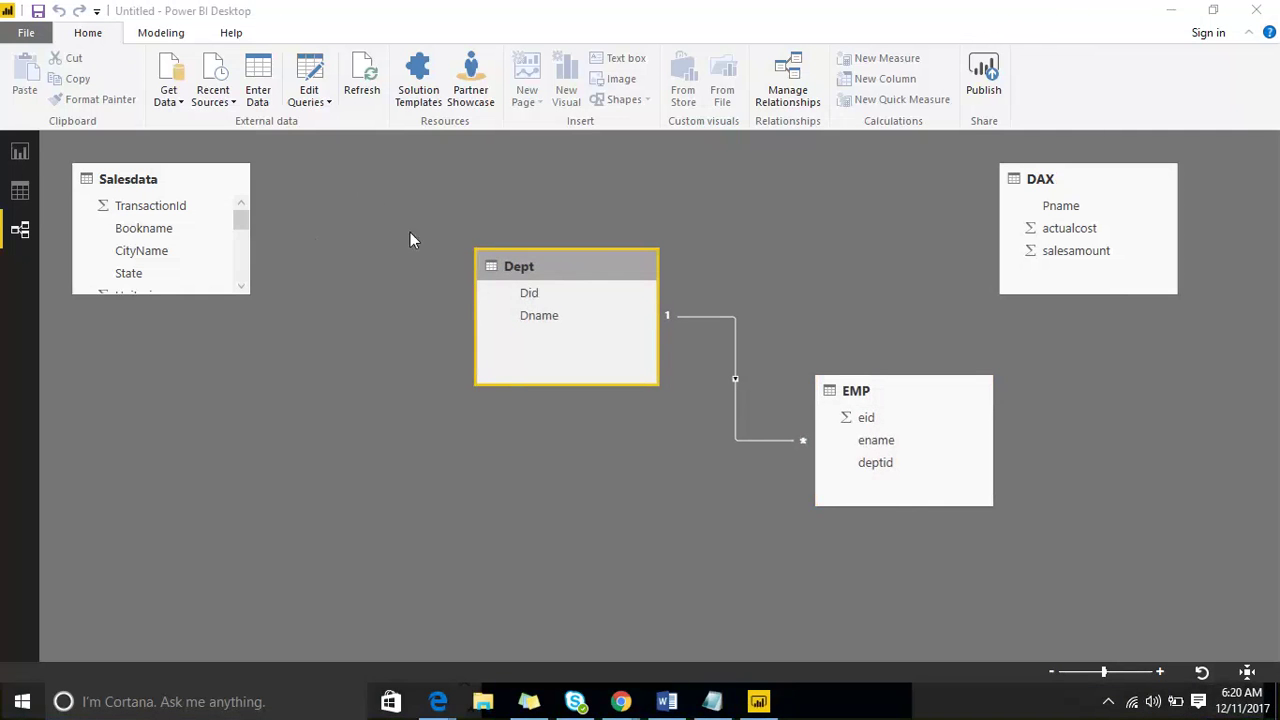
{"action": "left_click", "coordinate": [996, 28]}
{"action": "left_click_drag", "start_coordinate": [335, 210], "coordinate": [358, 290]}
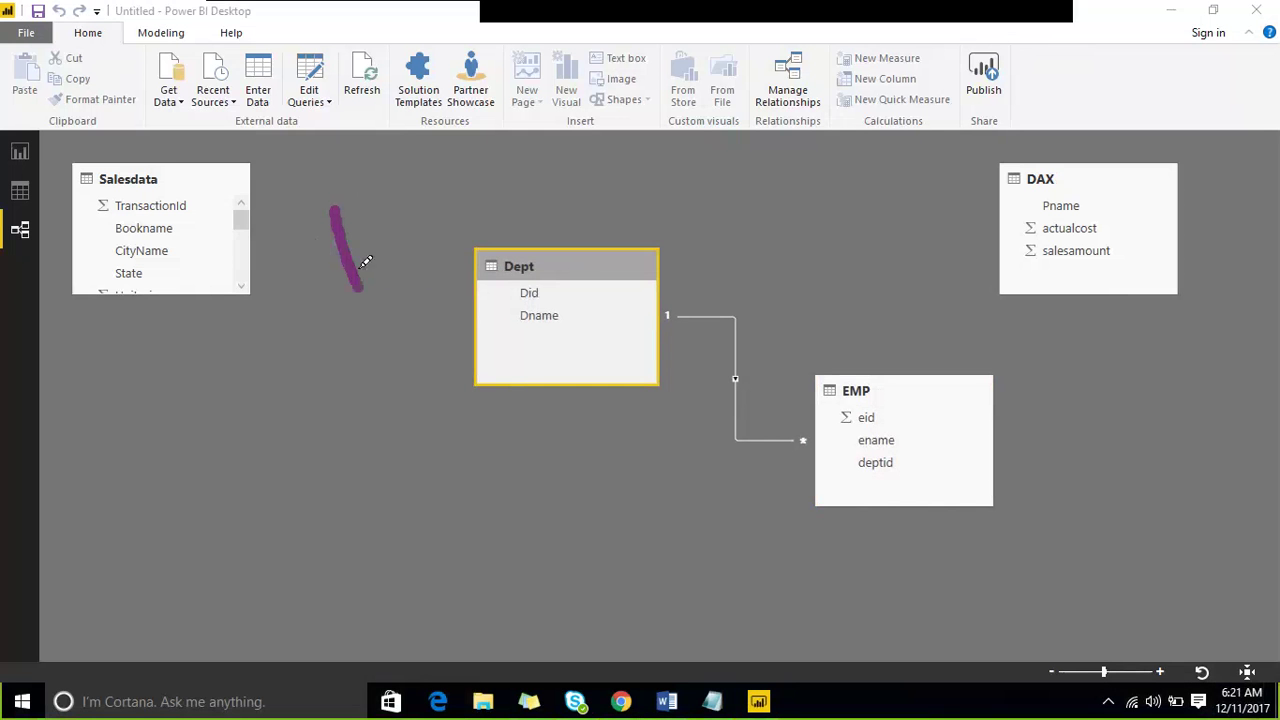
{"action": "left_click_drag", "start_coordinate": [410, 178], "coordinate": [443, 250]}
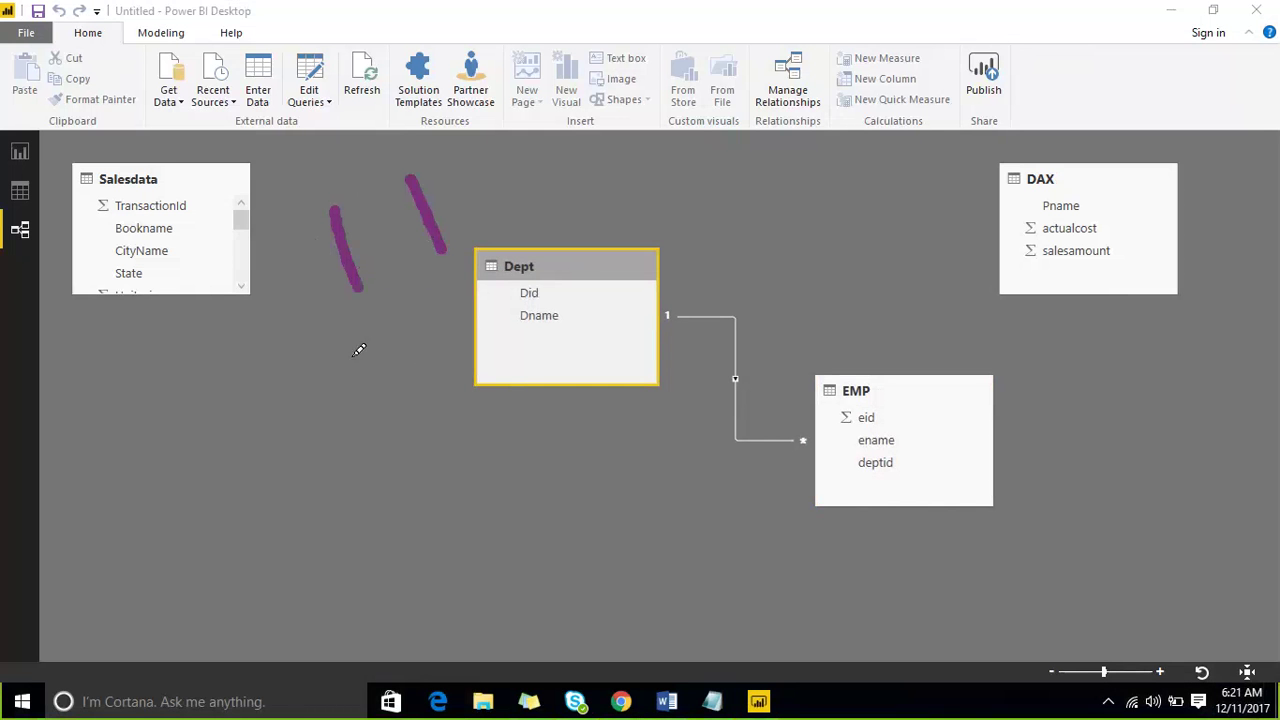
{"action": "left_click_drag", "start_coordinate": [375, 350], "coordinate": [400, 420]}
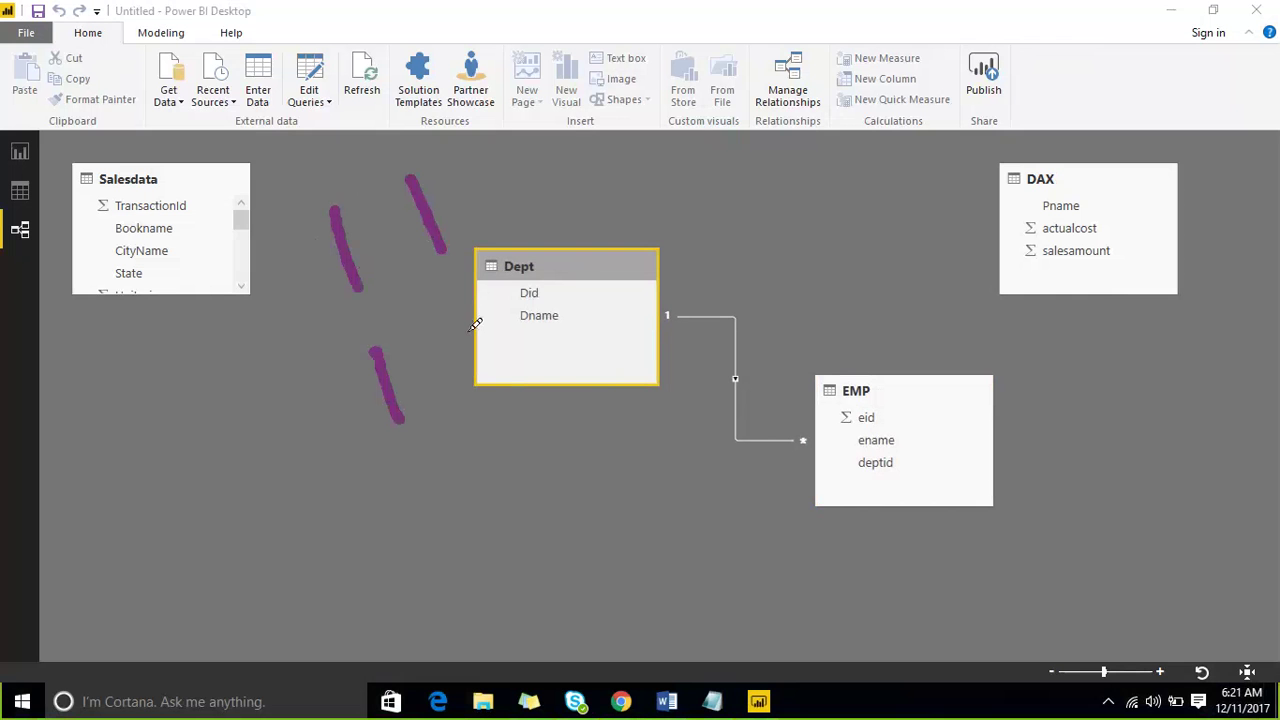
{"action": "mouse_move", "coordinate": [467, 322]}
{"action": "left_mouse_down"}
{"action": "mouse_move", "coordinate": [503, 349]}
{"action": "mouse_move", "coordinate": [582, 316]}
{"action": "left_mouse_up"}
{"action": "left_click_drag", "start_coordinate": [409, 493], "coordinate": [495, 494]}
{"action": "left_click_drag", "start_coordinate": [587, 393], "coordinate": [603, 448]}
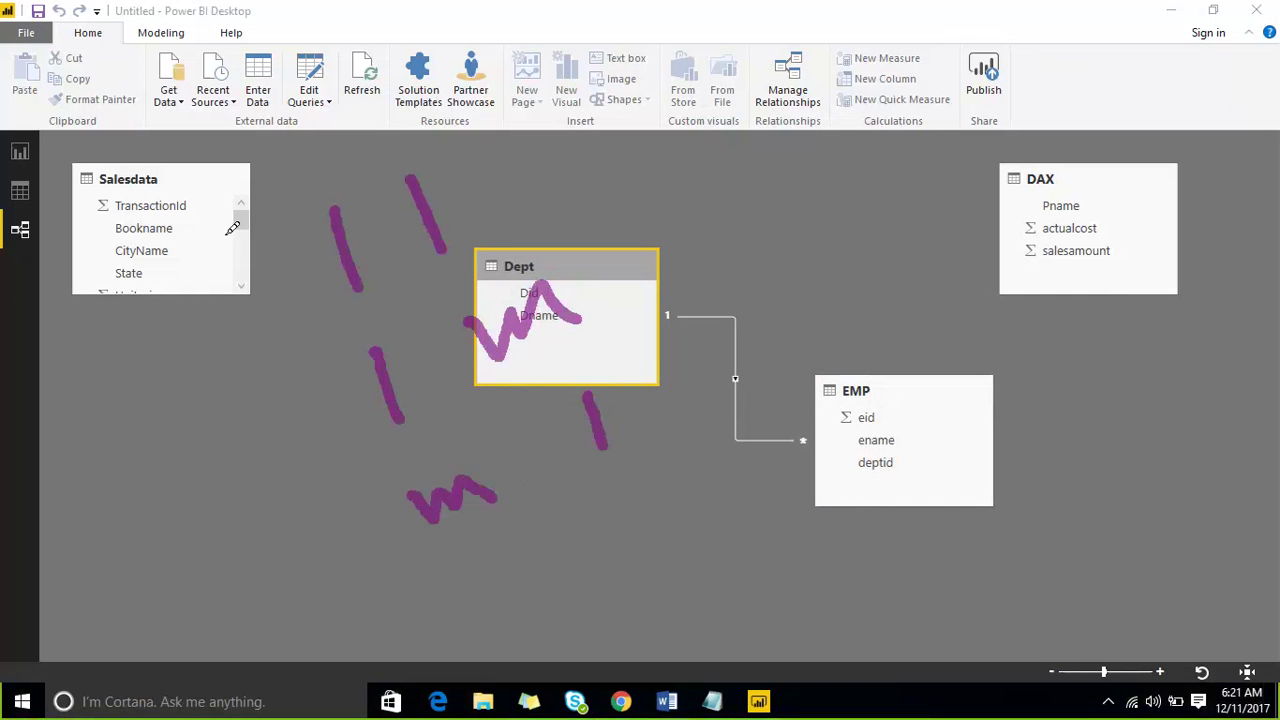
{"action": "mouse_move", "coordinate": [214, 216]}
{"action": "left_mouse_down"}
{"action": "mouse_move", "coordinate": [350, 515]}
{"action": "mouse_move", "coordinate": [692, 438]}
{"action": "mouse_move", "coordinate": [552, 200]}
{"action": "mouse_move", "coordinate": [212, 205]}
{"action": "mouse_move", "coordinate": [208, 218]}
{"action": "left_mouse_up"}
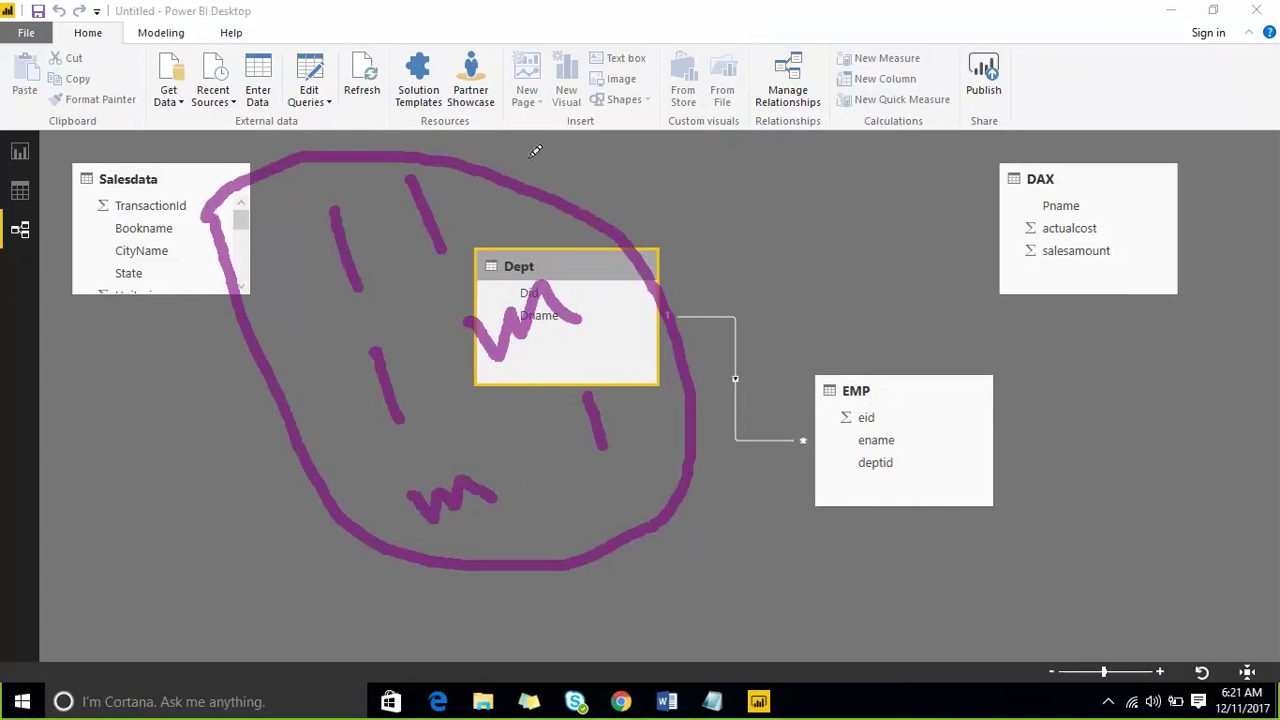
{"action": "left_click_drag", "start_coordinate": [746, 198], "coordinate": [838, 176]}
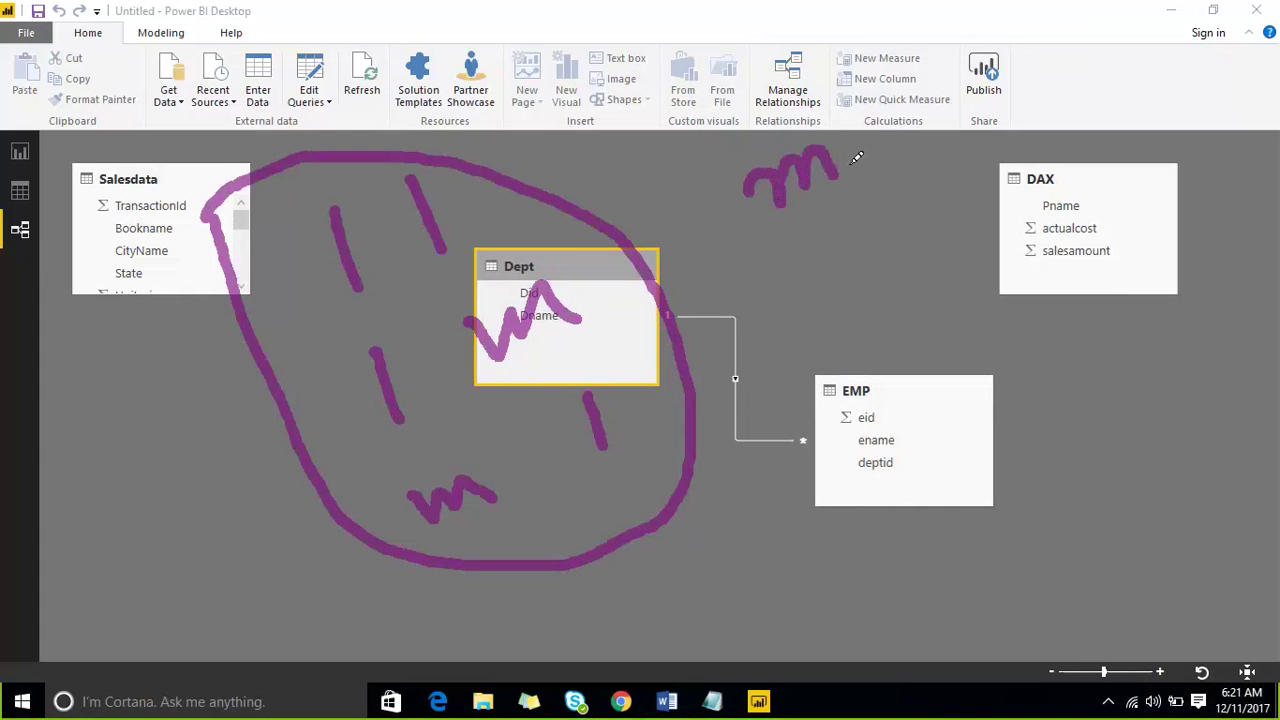
{"action": "mouse_move", "coordinate": [872, 130]}
{"action": "left_mouse_down"}
{"action": "mouse_move", "coordinate": [911, 103]}
{"action": "mouse_move", "coordinate": [966, 103]}
{"action": "mouse_move", "coordinate": [960, 116]}
{"action": "left_mouse_up"}
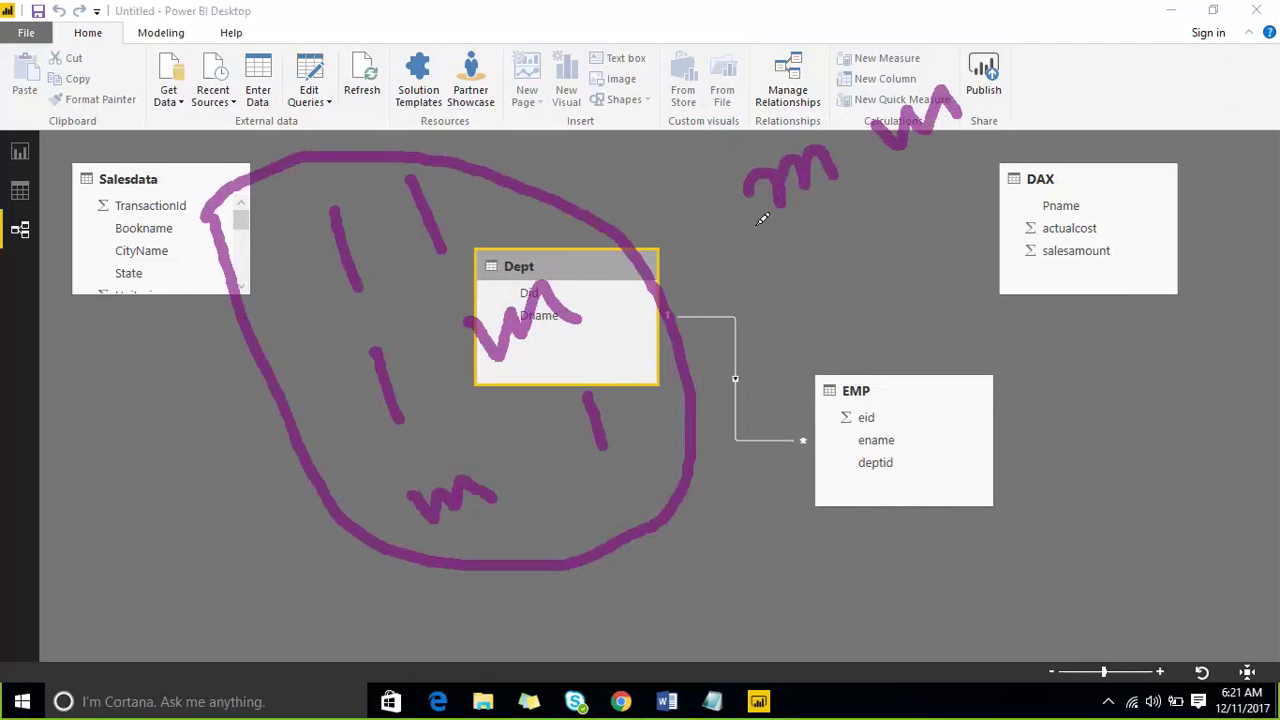
{"action": "left_click_drag", "start_coordinate": [815, 229], "coordinate": [668, 310]}
{"action": "mouse_move", "coordinate": [690, 252]}
{"action": "left_mouse_down"}
{"action": "mouse_move", "coordinate": [668, 306]}
{"action": "mouse_move", "coordinate": [727, 356]}
{"action": "left_mouse_up"}
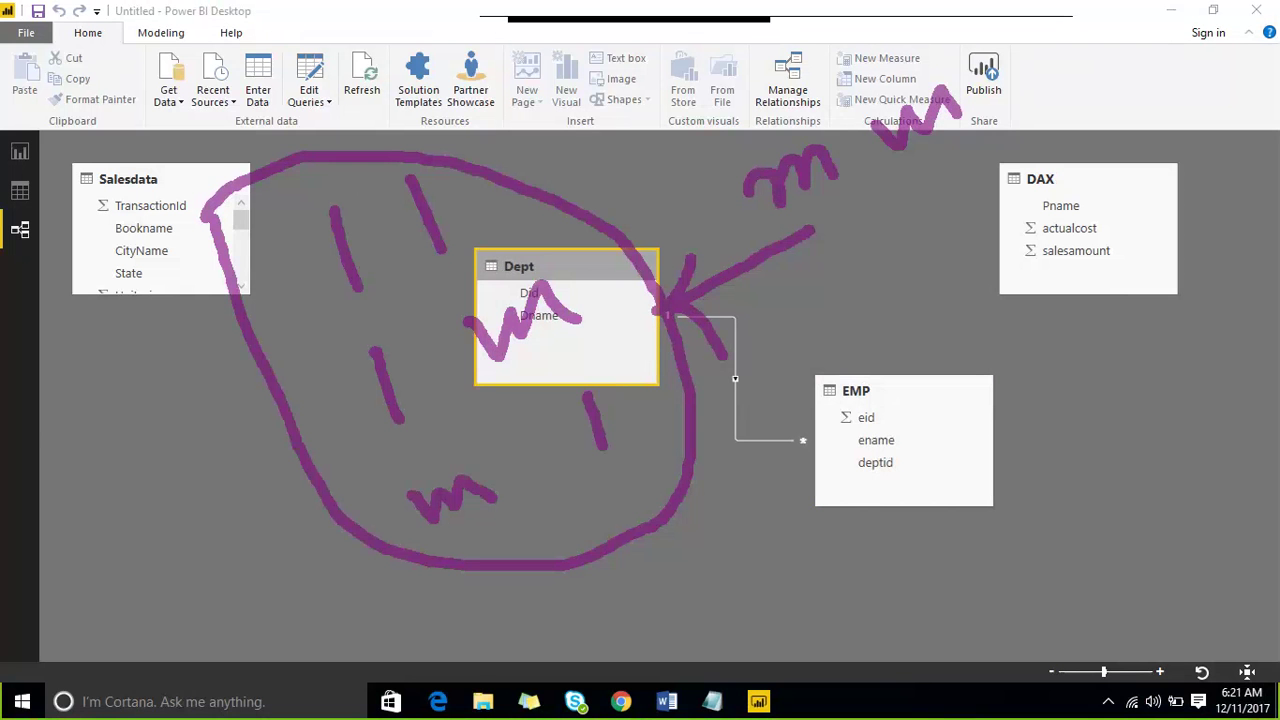
{"action": "key", "text": "Escape"}
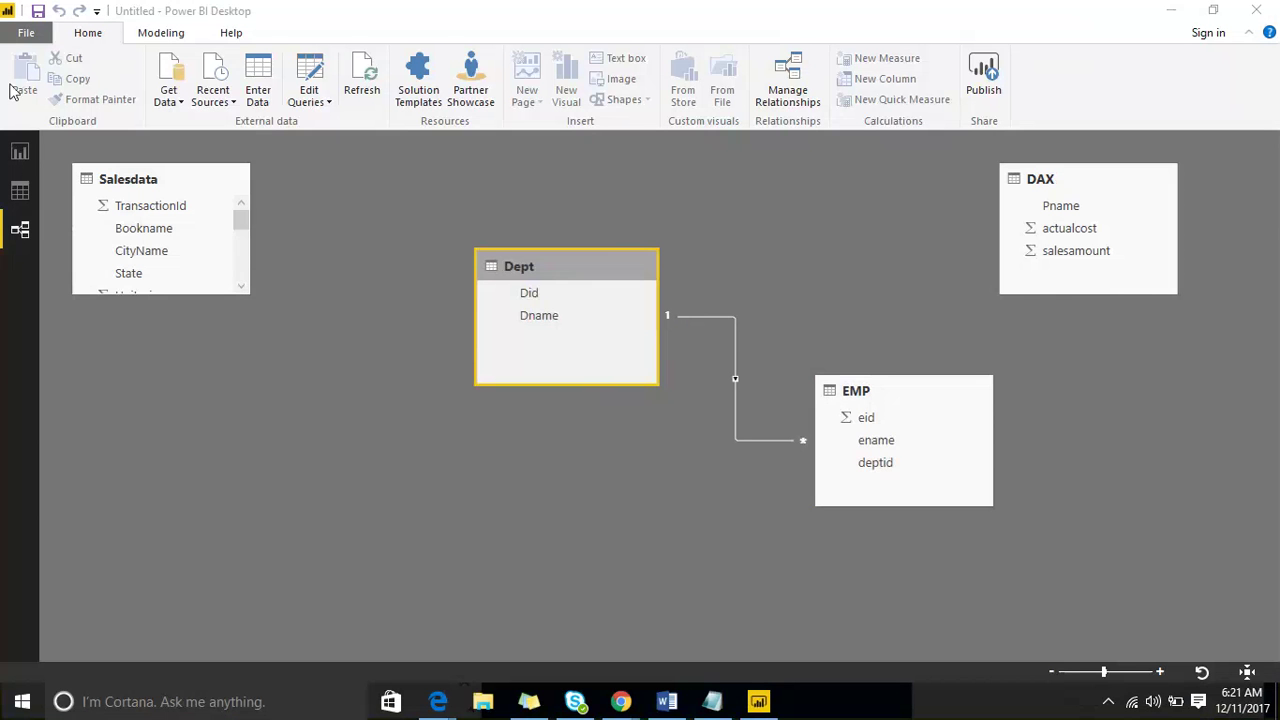
Return to the report view and shrink the ename and Dname table on Page 4 to fit closely around its rows
{"action": "left_click", "coordinate": [19, 155]}
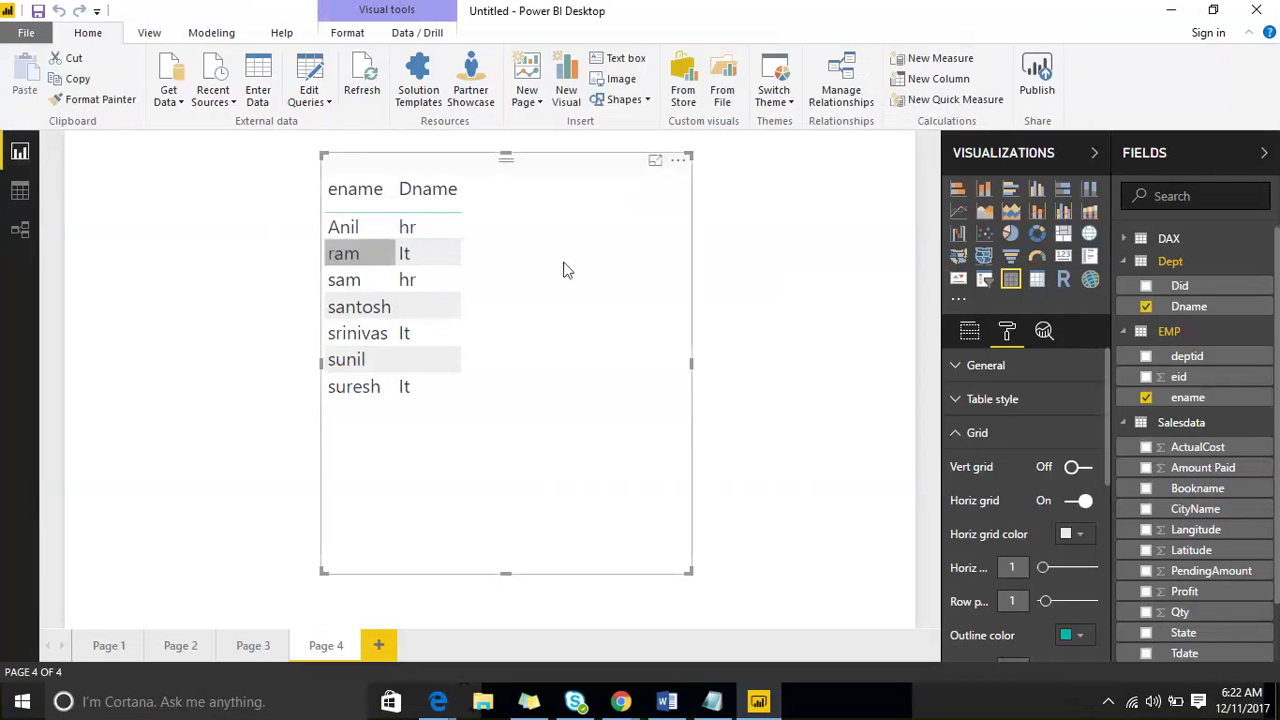
{"action": "left_click_drag", "start_coordinate": [689, 572], "coordinate": [563, 437]}
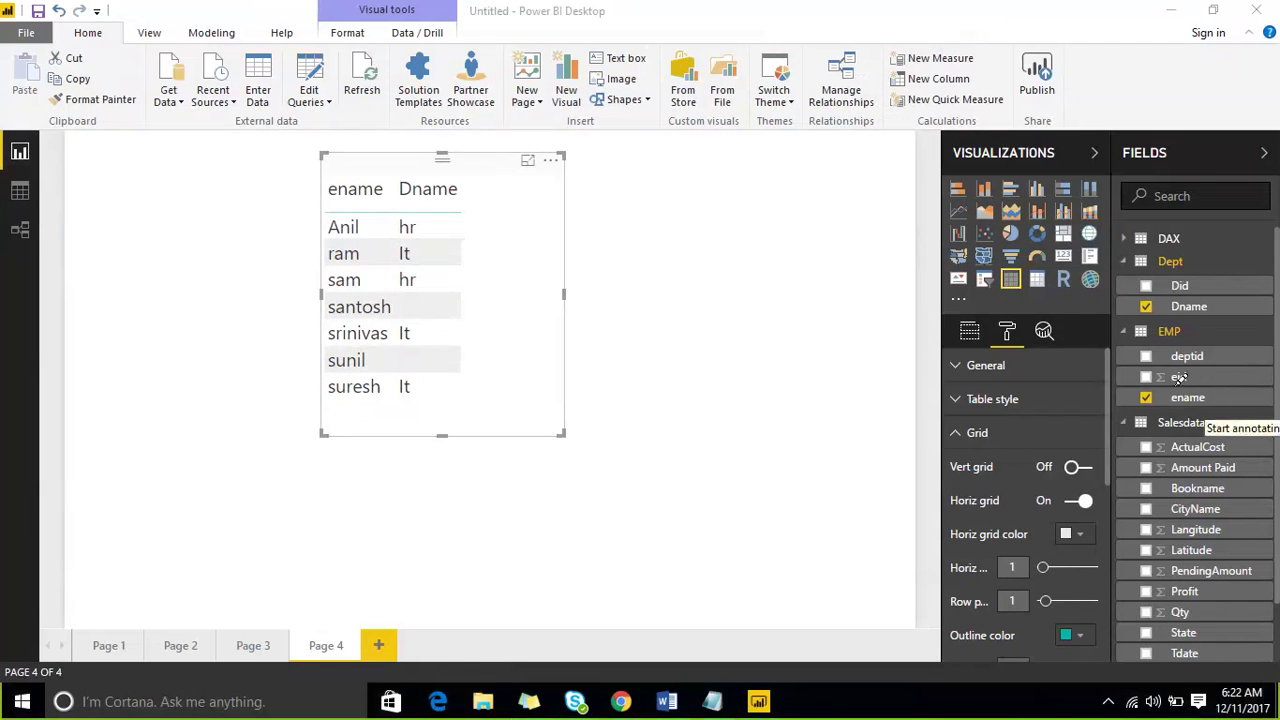
{"action": "left_click_drag", "start_coordinate": [1173, 363], "coordinate": [1242, 296]}
{"action": "left_click_drag", "start_coordinate": [990, 425], "coordinate": [1238, 252]}
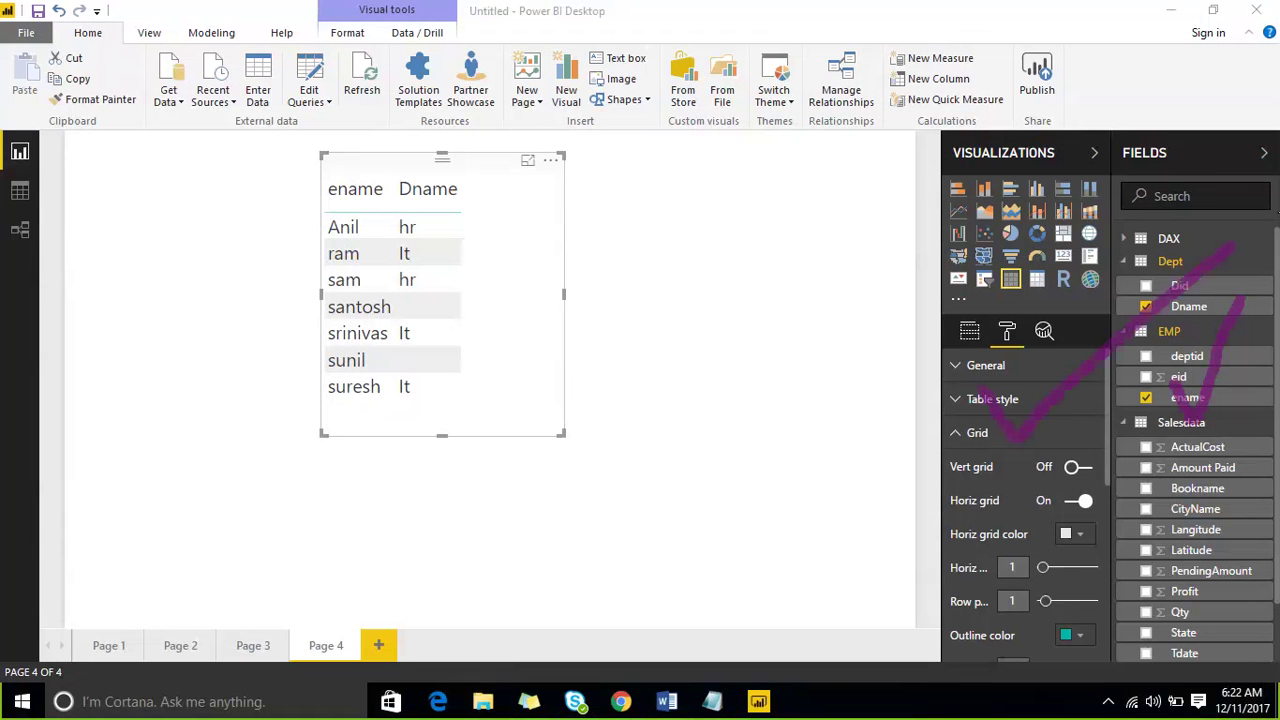
{"action": "left_click_drag", "start_coordinate": [40, 142], "coordinate": [105, 96]}
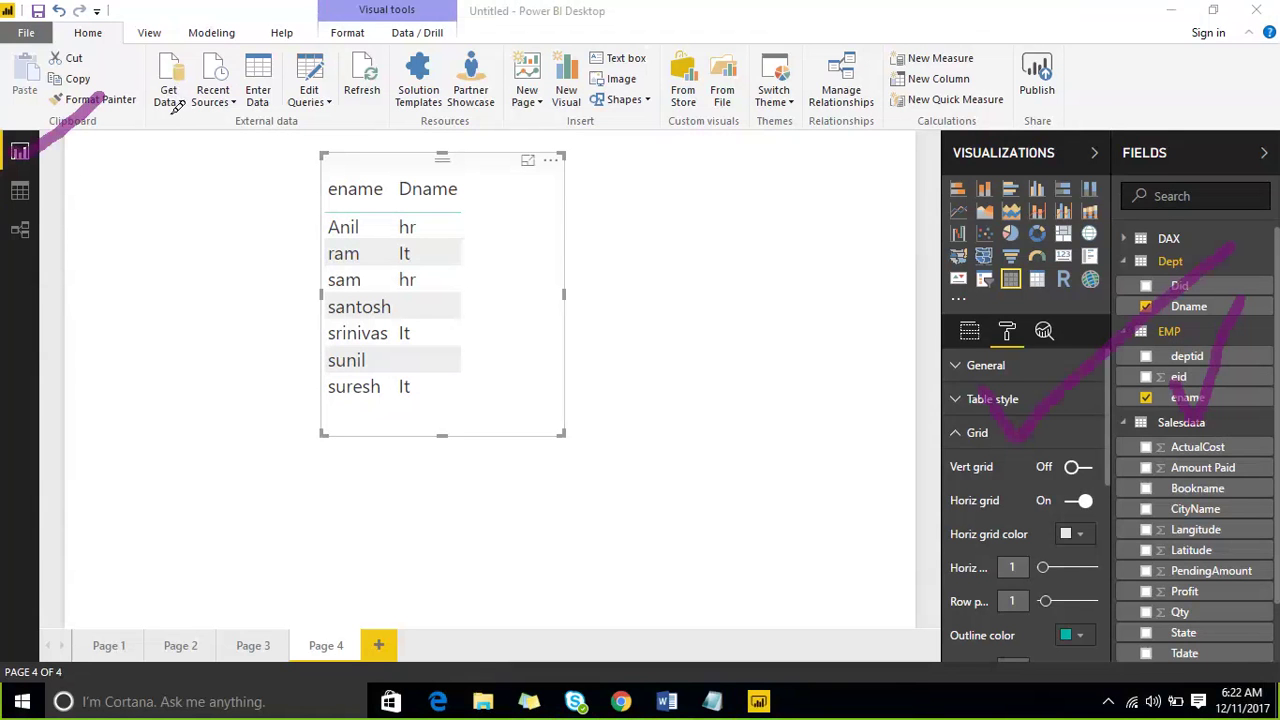
{"action": "mouse_move", "coordinate": [155, 118]}
{"action": "left_mouse_down"}
{"action": "mouse_move", "coordinate": [208, 70]}
{"action": "mouse_move", "coordinate": [130, 38]}
{"action": "mouse_move", "coordinate": [145, 115]}
{"action": "left_mouse_up"}
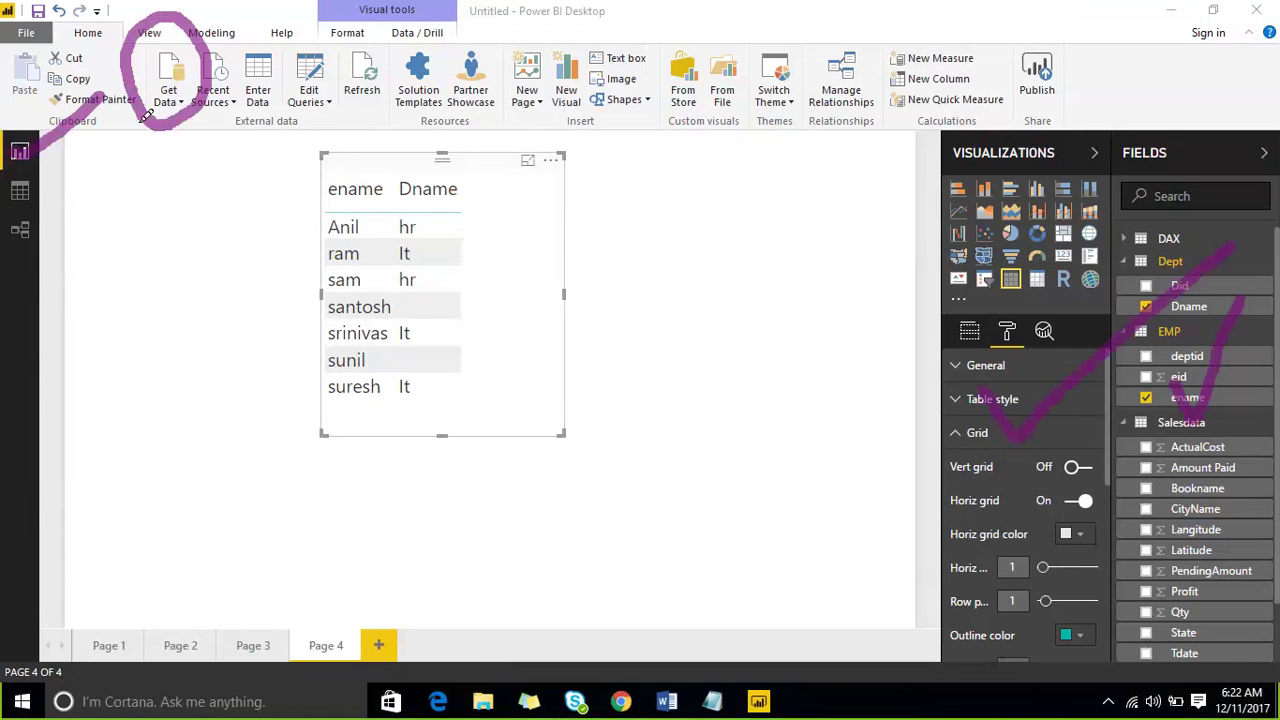
{"action": "mouse_move", "coordinate": [115, 168]}
{"action": "left_mouse_down"}
{"action": "mouse_move", "coordinate": [16, 210]}
{"action": "mouse_move", "coordinate": [50, 256]}
{"action": "mouse_move", "coordinate": [145, 200]}
{"action": "left_mouse_up"}
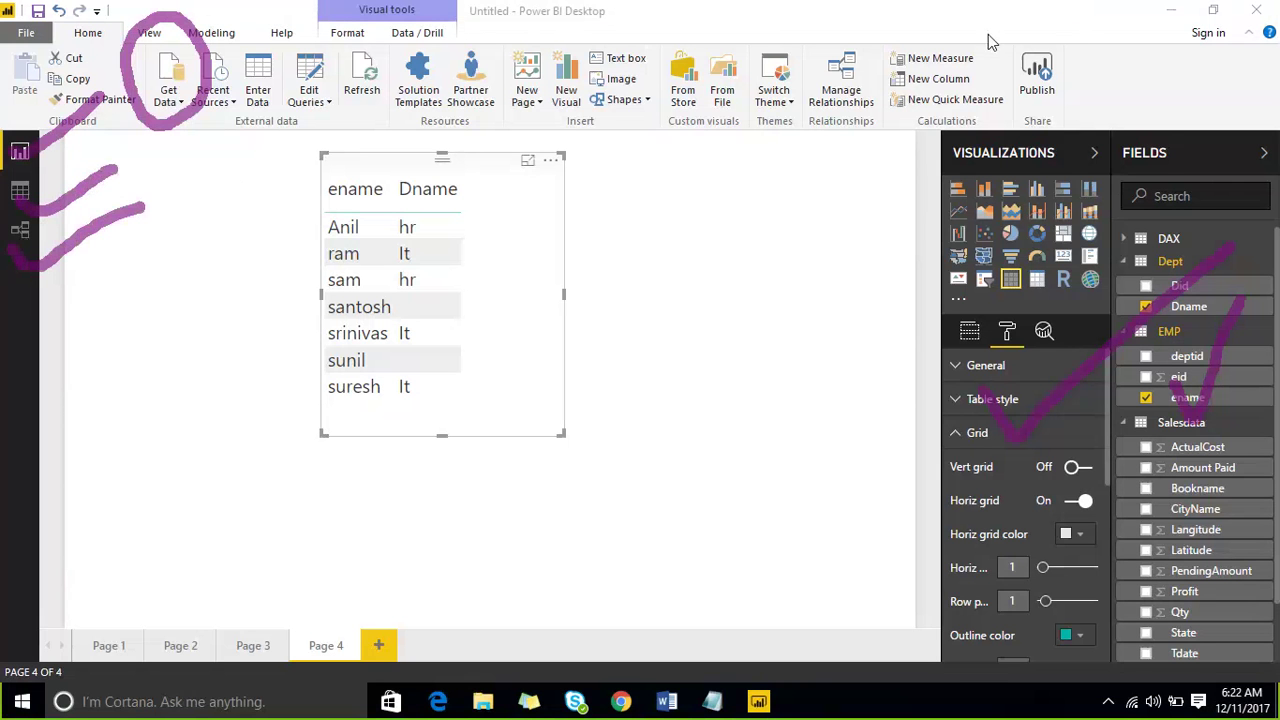
{"action": "key", "text": "Escape"}
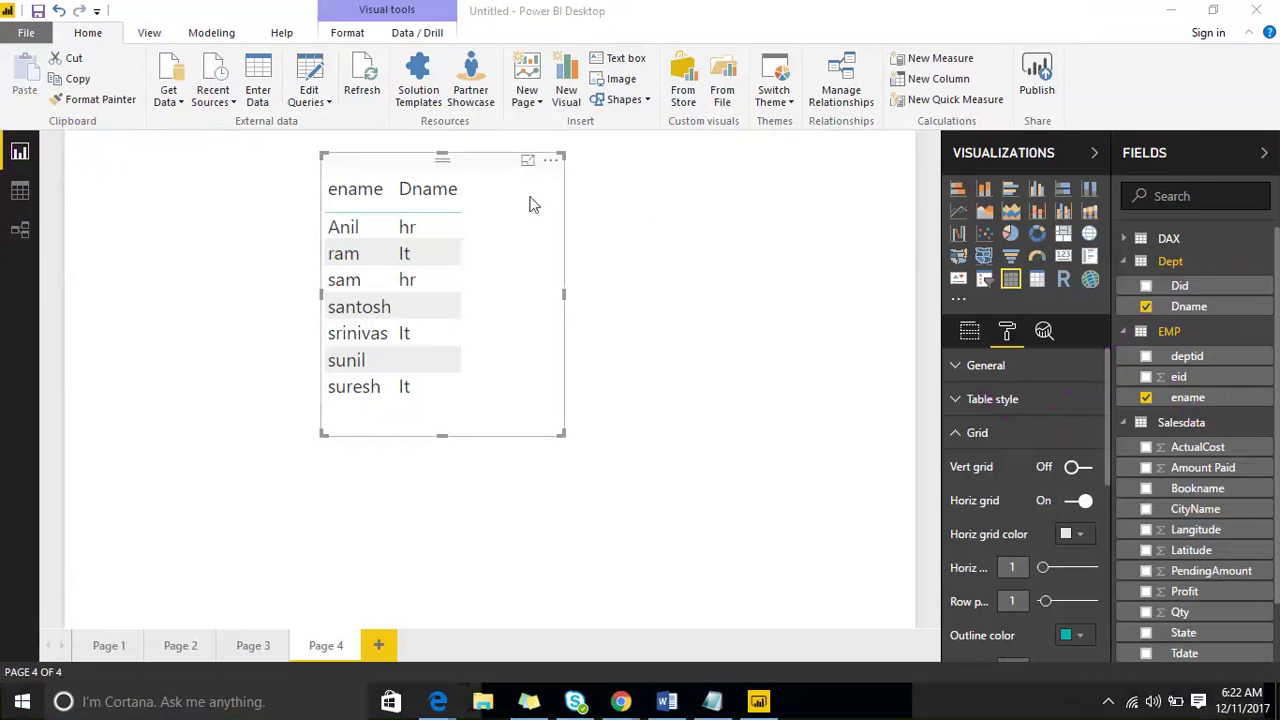
Move the ename and Dname table slightly left and down on Page 4 and deselect it
{"action": "left_click_drag", "start_coordinate": [508, 156], "coordinate": [433, 208]}
{"action": "left_click", "coordinate": [781, 244]}
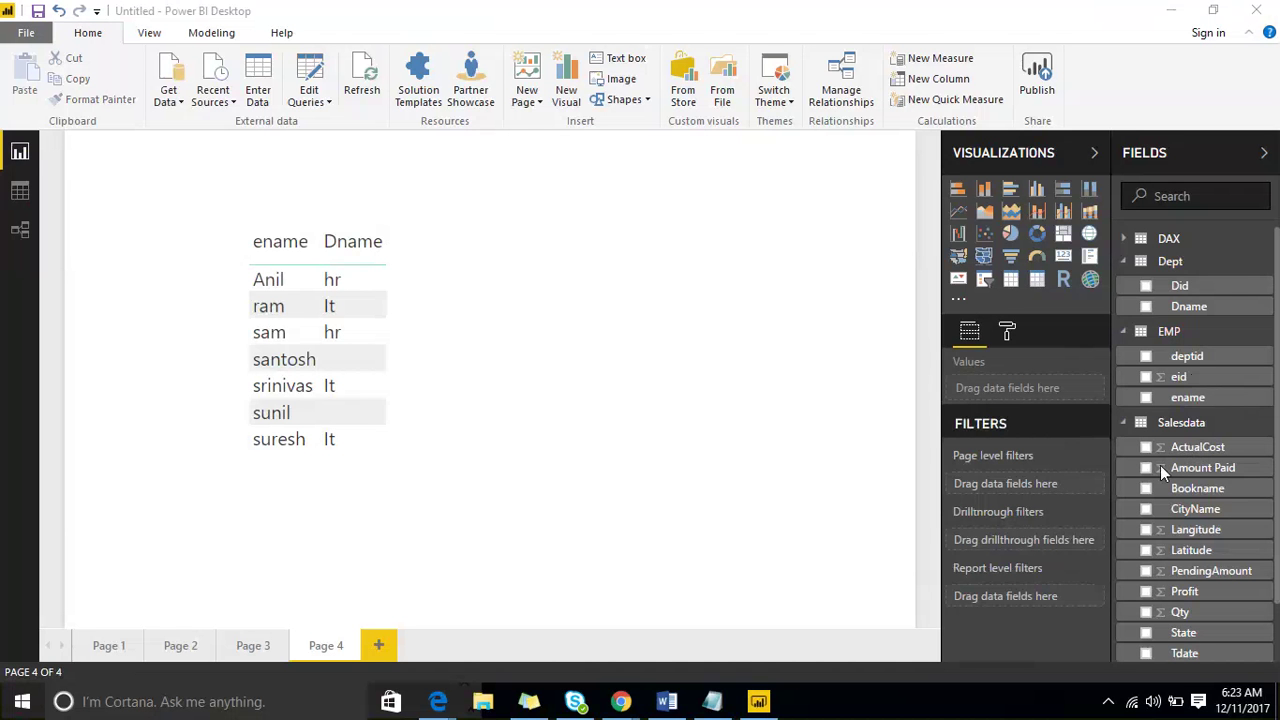
Inspect the Server and Database fields of the SQL Server database source and close the form without connecting
{"action": "left_click", "coordinate": [178, 105]}
{"action": "left_click", "coordinate": [178, 105]}
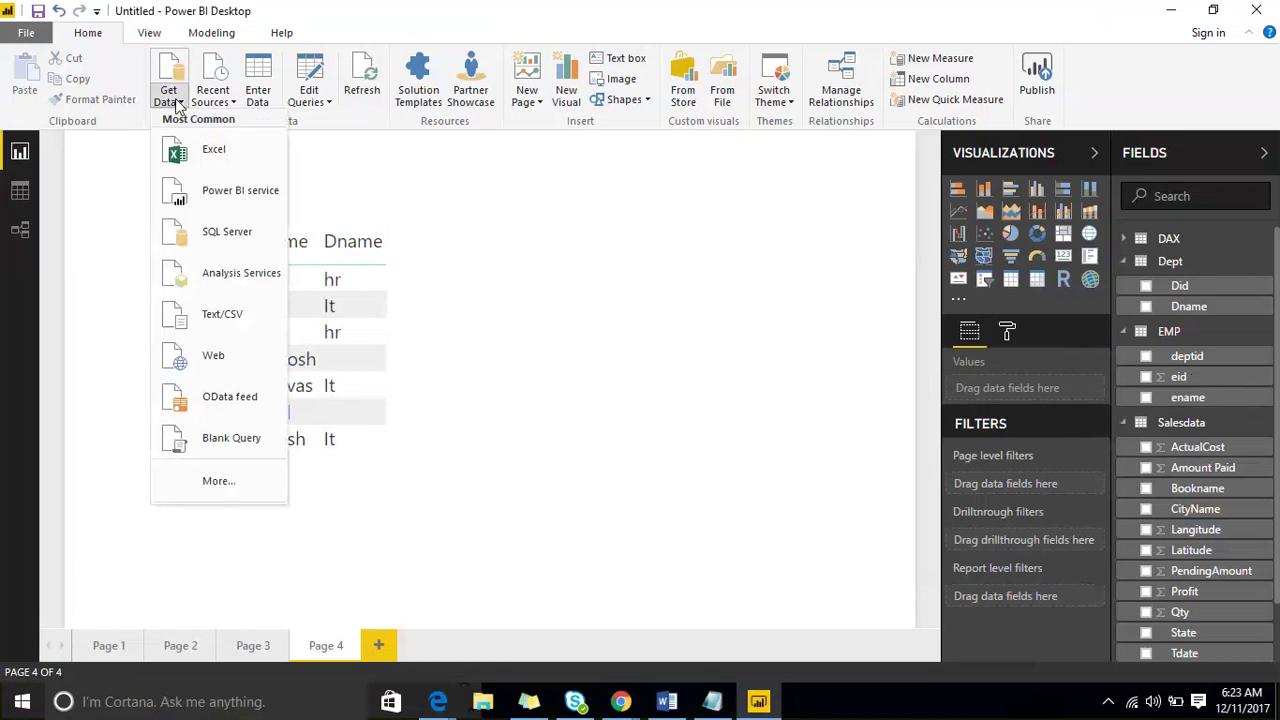
{"action": "left_click", "coordinate": [223, 242]}
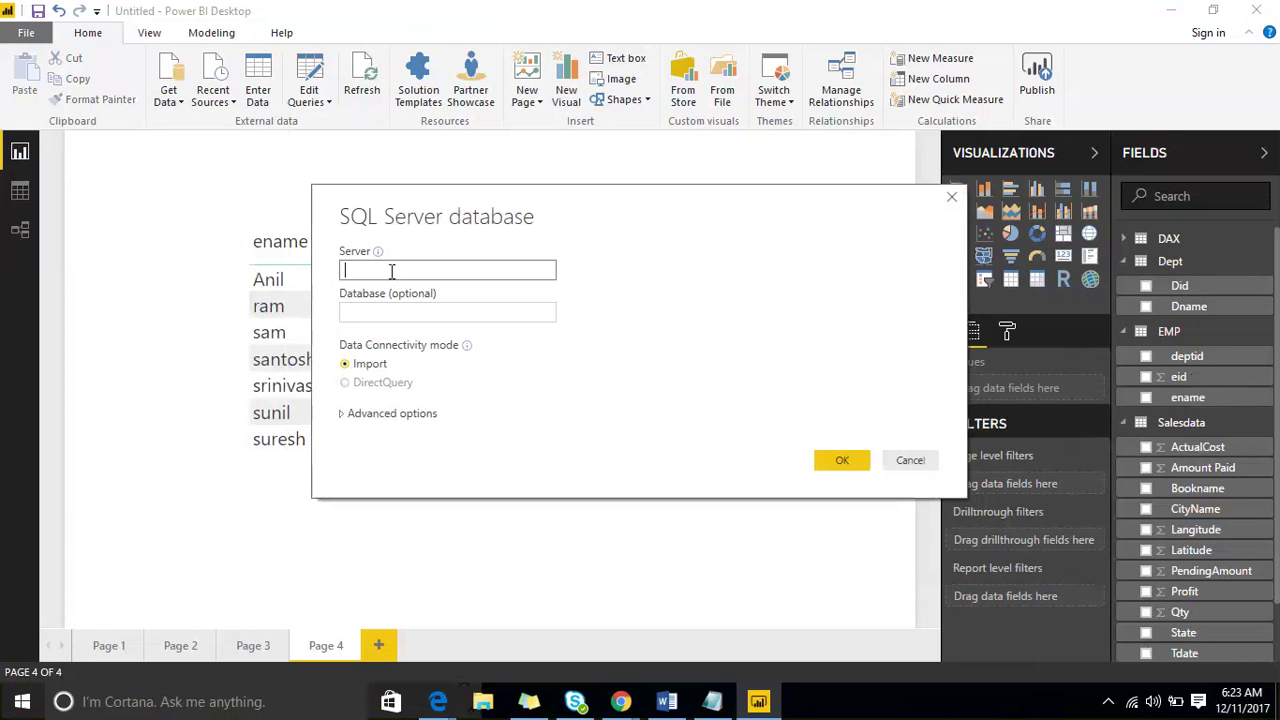
{"action": "left_click", "coordinate": [384, 312]}
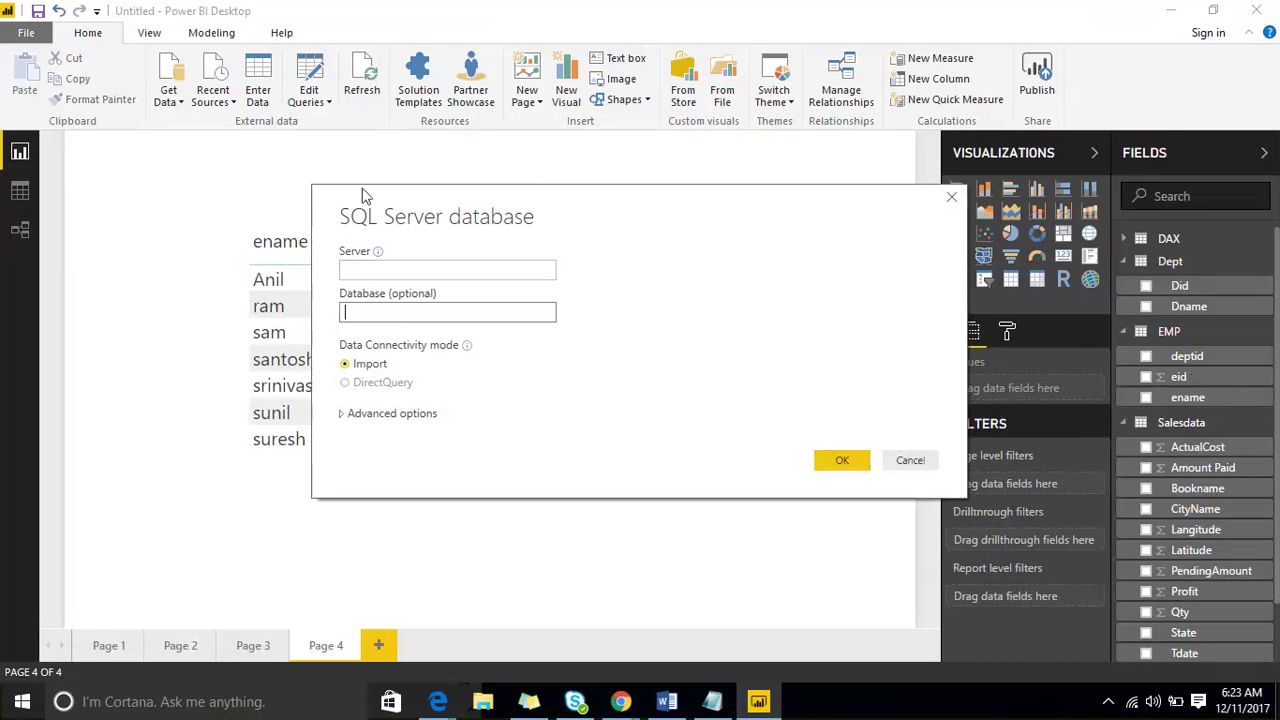
{"action": "left_click_drag", "start_coordinate": [365, 195], "coordinate": [168, 175]}
{"action": "left_click", "coordinate": [688, 440]}
Browse the full list of data sources, including the File, Database and Azure categories, and close it without connecting
{"action": "left_click", "coordinate": [170, 98]}
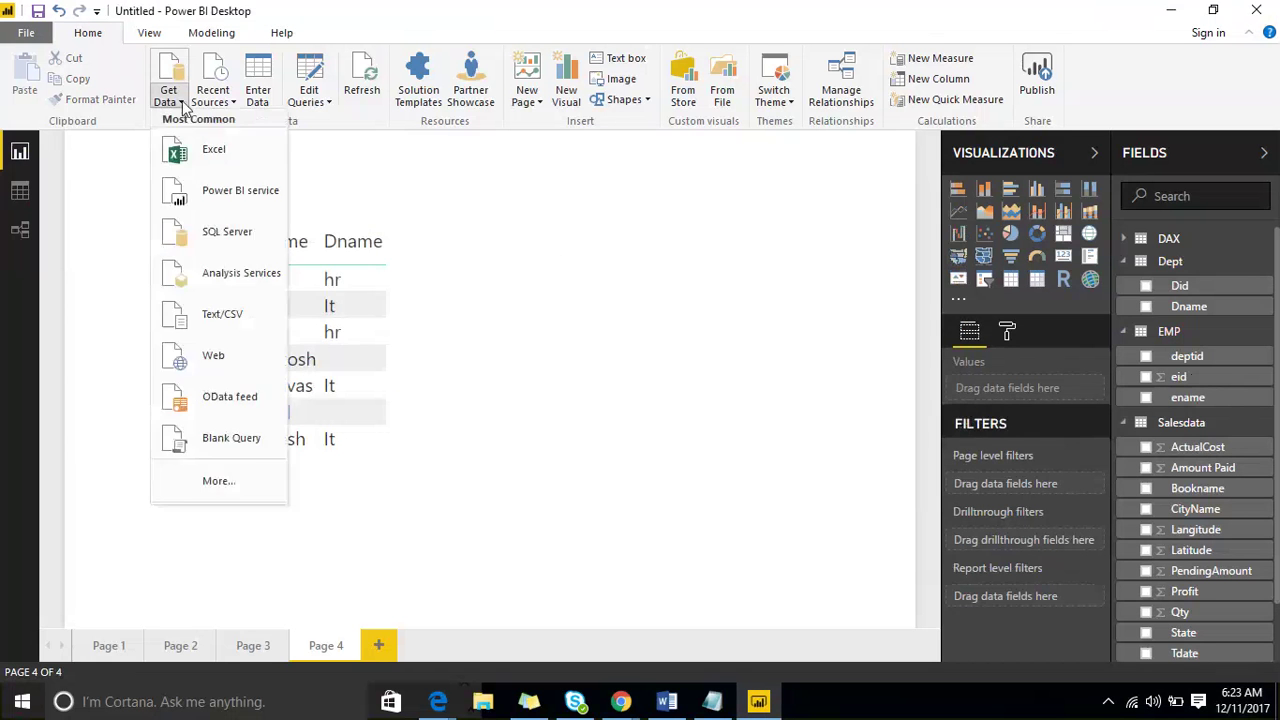
{"action": "left_click", "coordinate": [246, 484]}
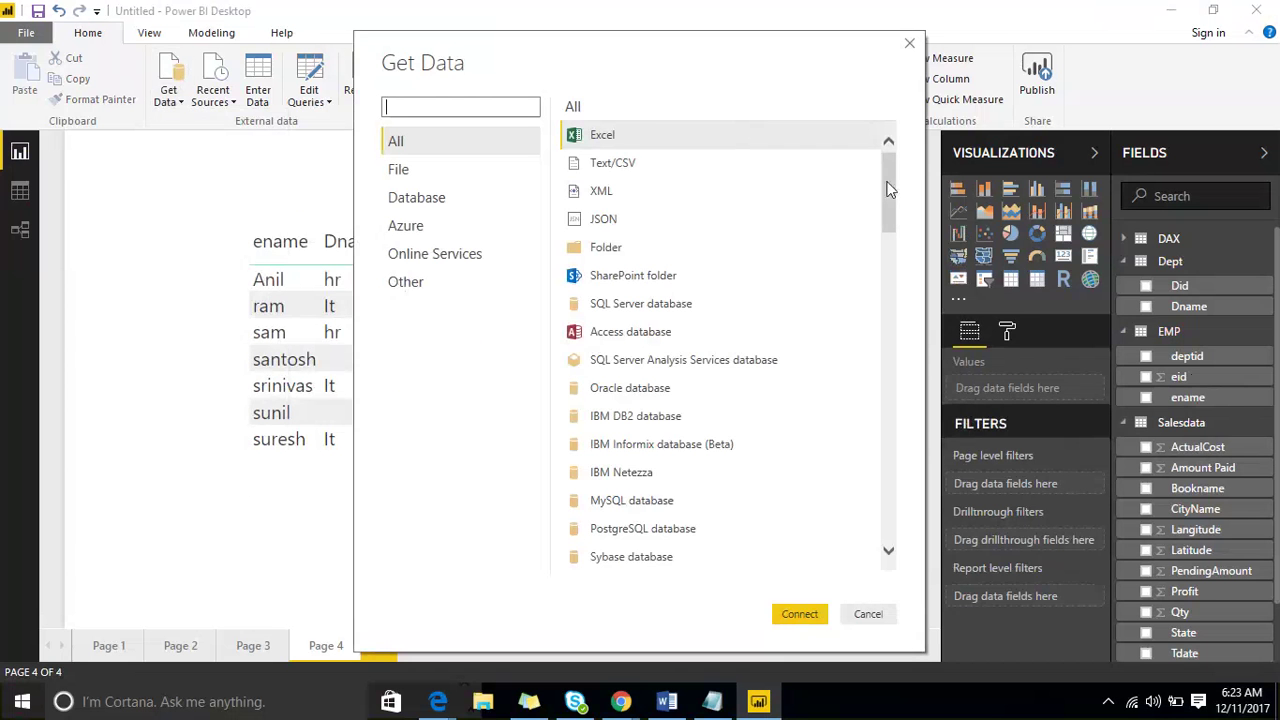
{"action": "left_click_drag", "start_coordinate": [890, 188], "coordinate": [855, 182]}
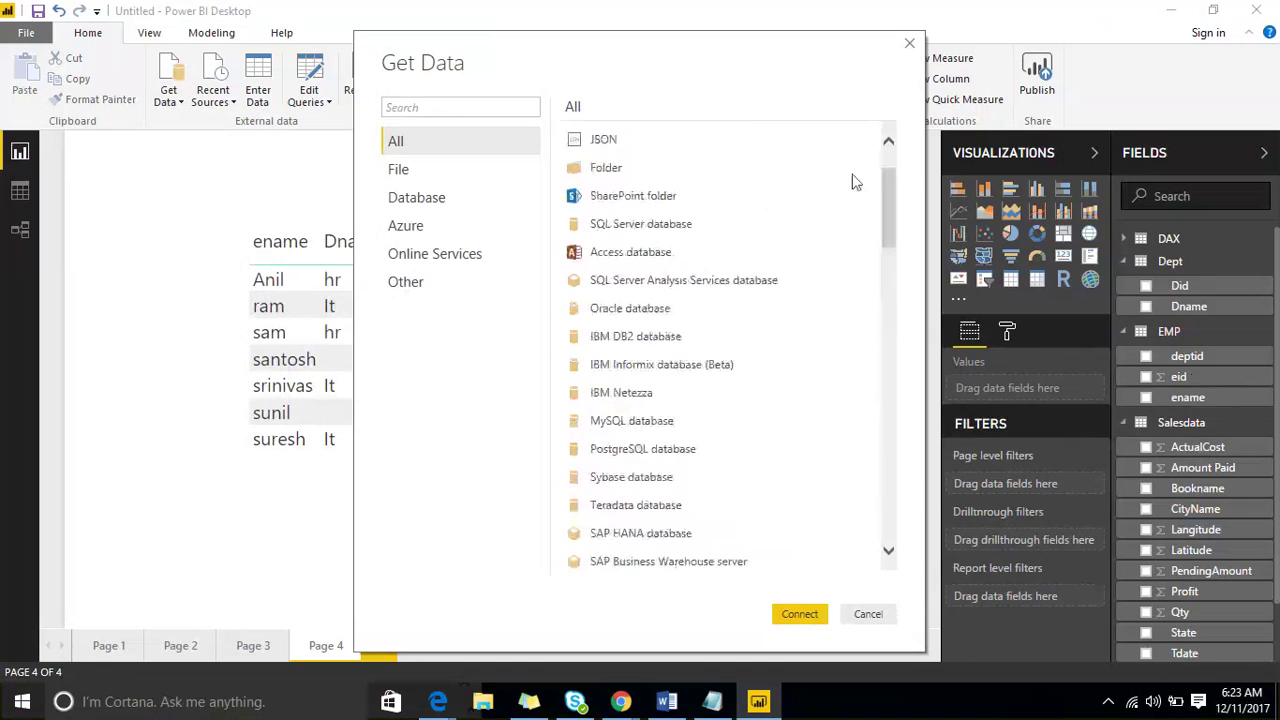
{"action": "left_click", "coordinate": [400, 172]}
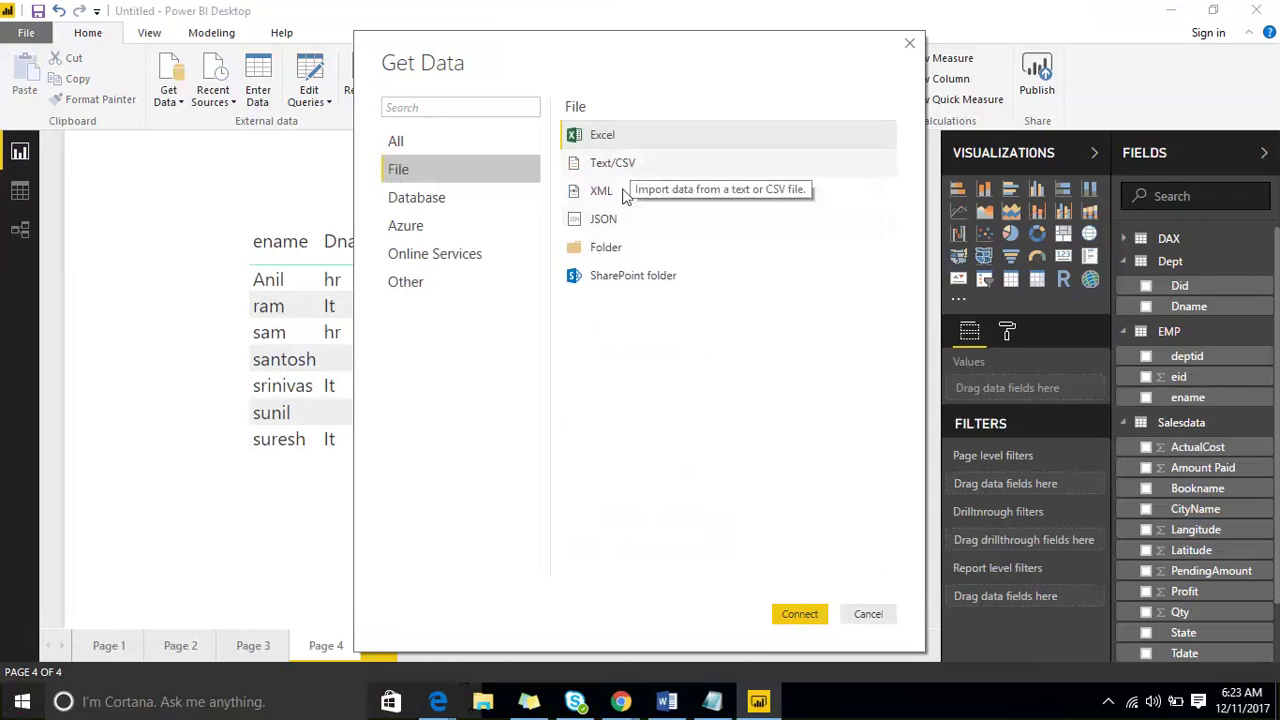
{"action": "left_click", "coordinate": [462, 202]}
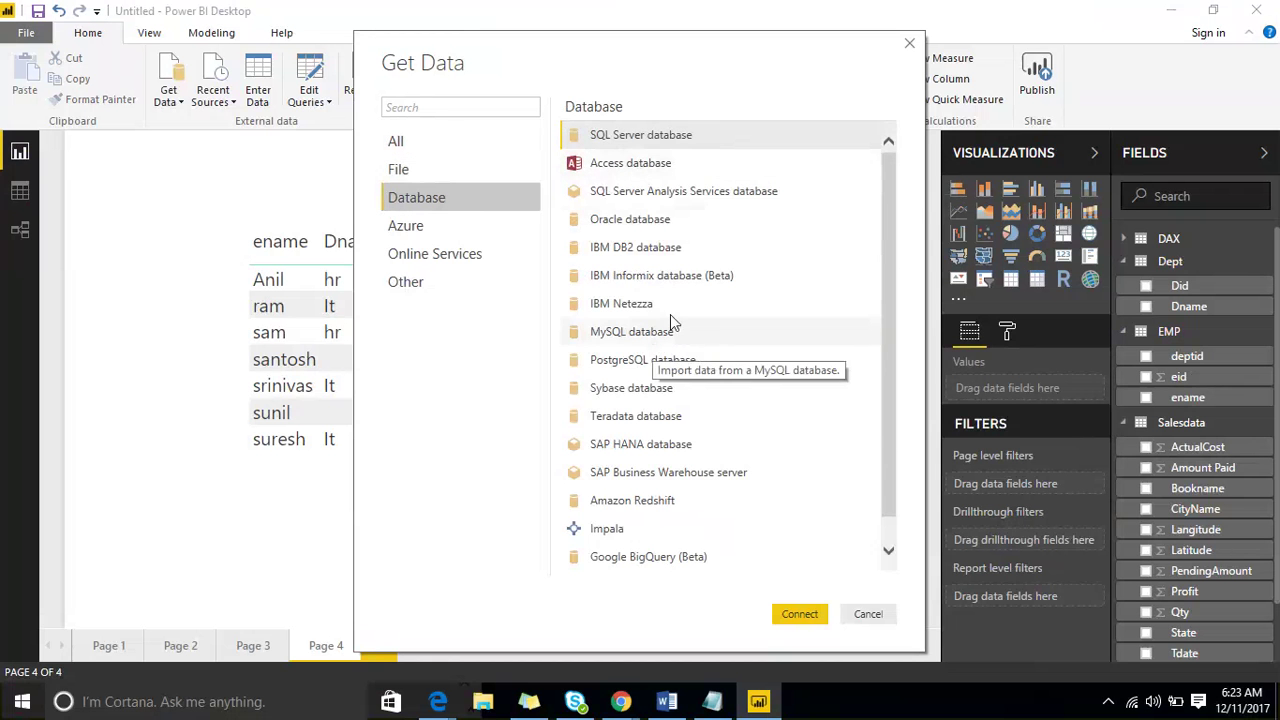
{"action": "scroll", "coordinate": [700, 305], "scroll_direction": "down", "scroll_amount": 1}
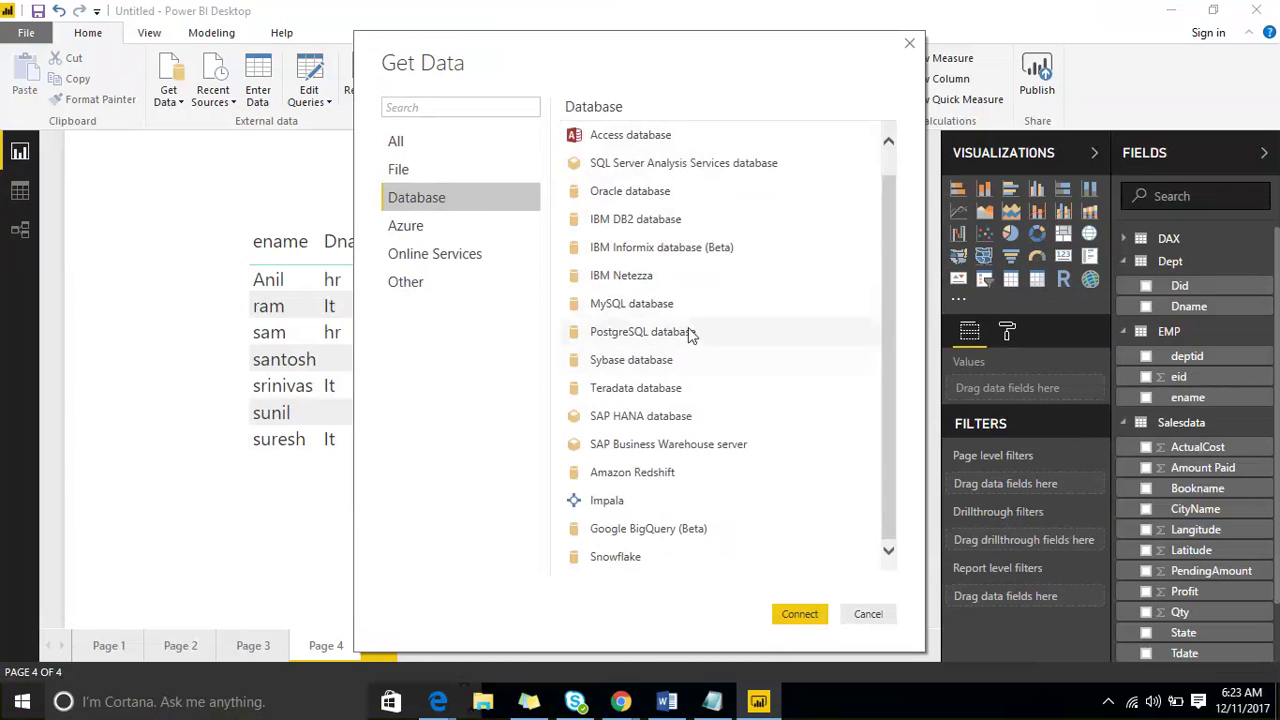
{"action": "left_click", "coordinate": [500, 230]}
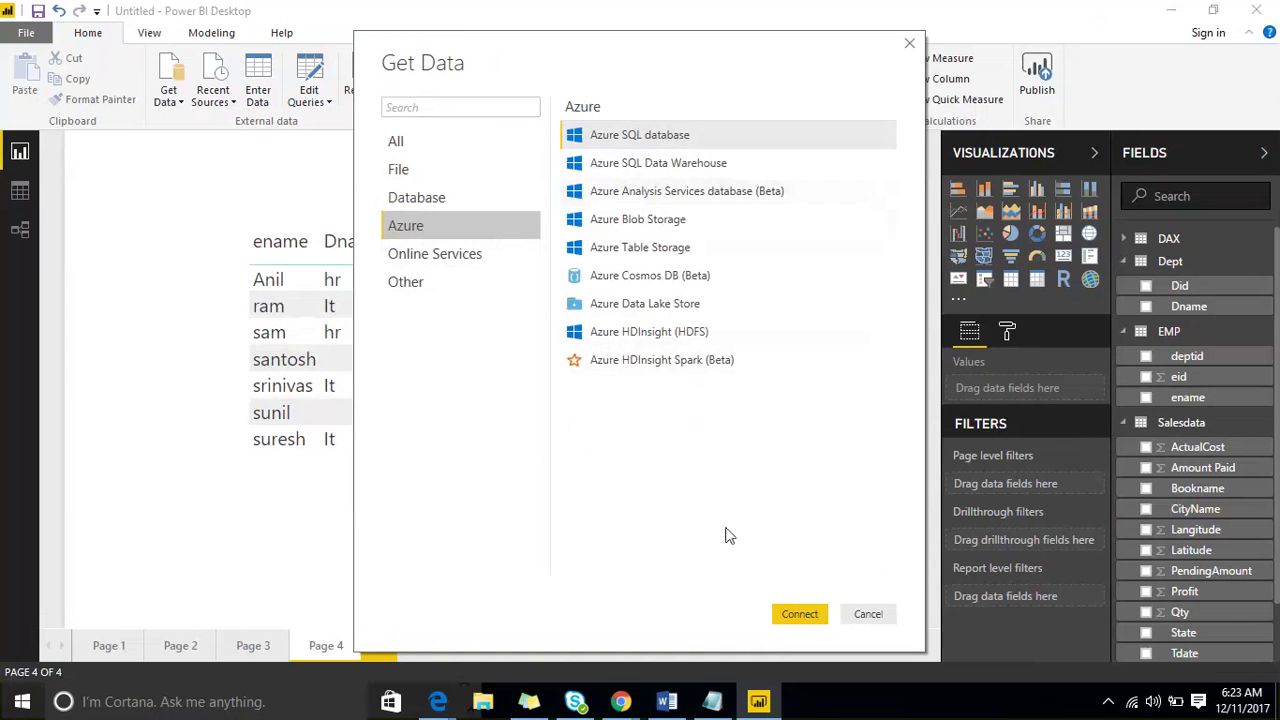
{"action": "left_click", "coordinate": [865, 614]}
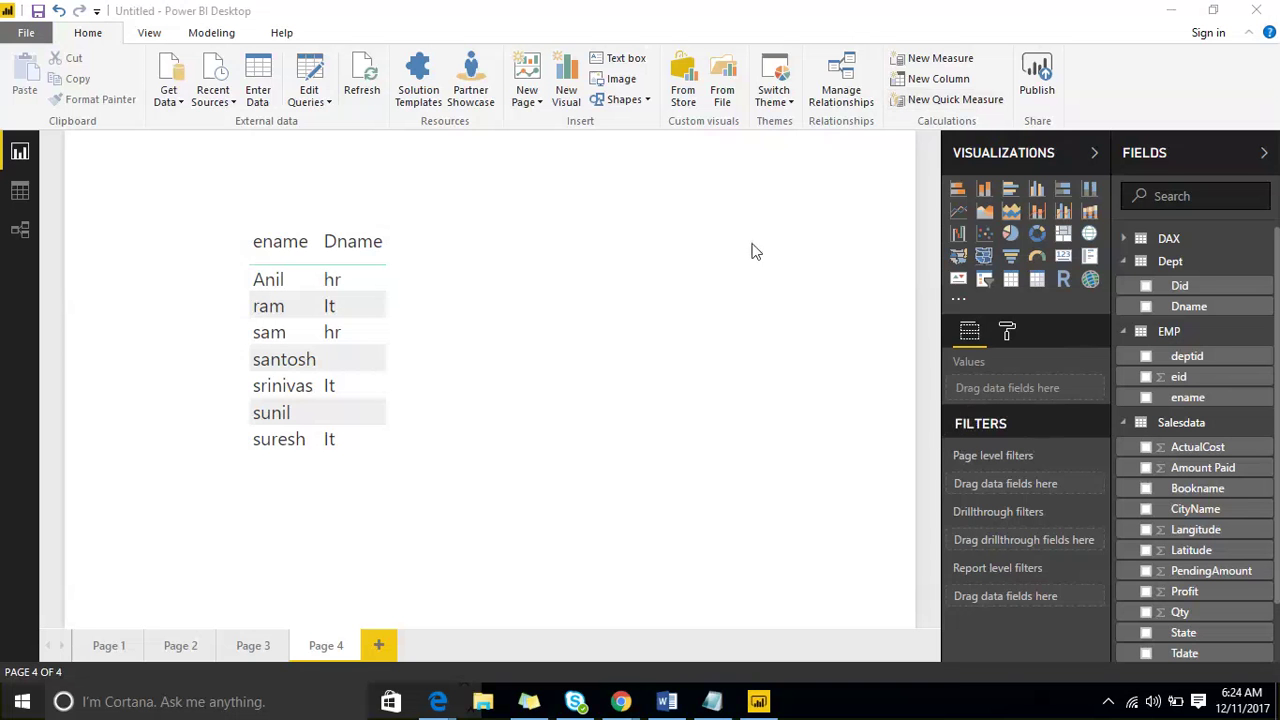
Collapse the Visualizations and Fields panes and expand only the Fields pane again
{"action": "left_click", "coordinate": [1060, 160]}
{"action": "left_click", "coordinate": [1190, 160]}
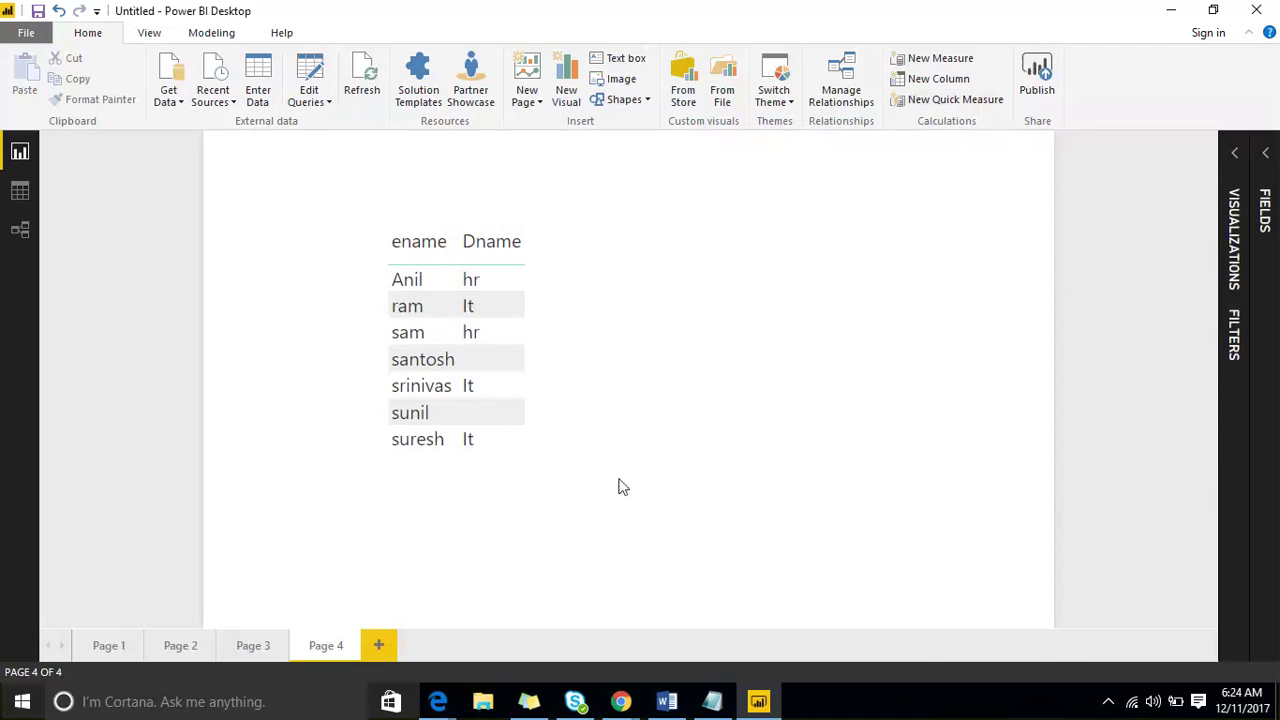
{"action": "left_click", "coordinate": [1262, 158]}
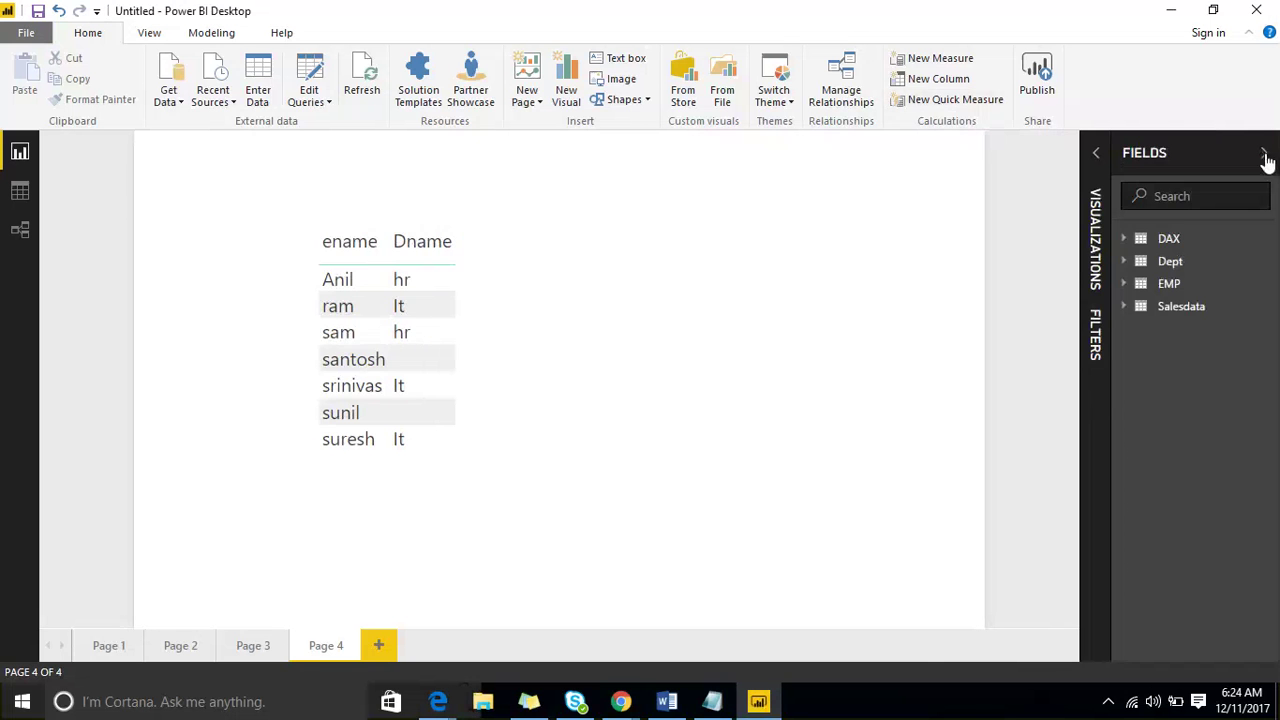
Search the report fields for Amount and clear the search text
{"action": "left_click", "coordinate": [1172, 197]}
{"action": "type", "text": "Amount"}
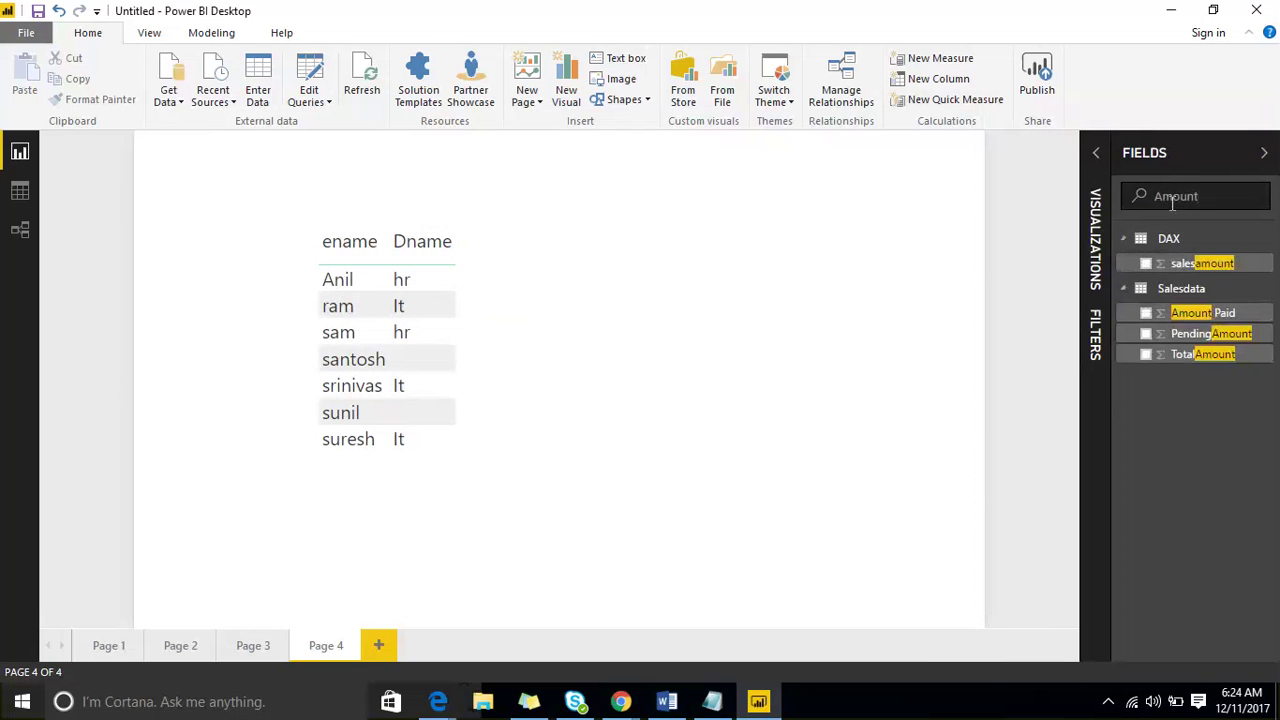
{"action": "double_click", "coordinate": [1172, 197]}
{"action": "key", "text": "BackSpace"}
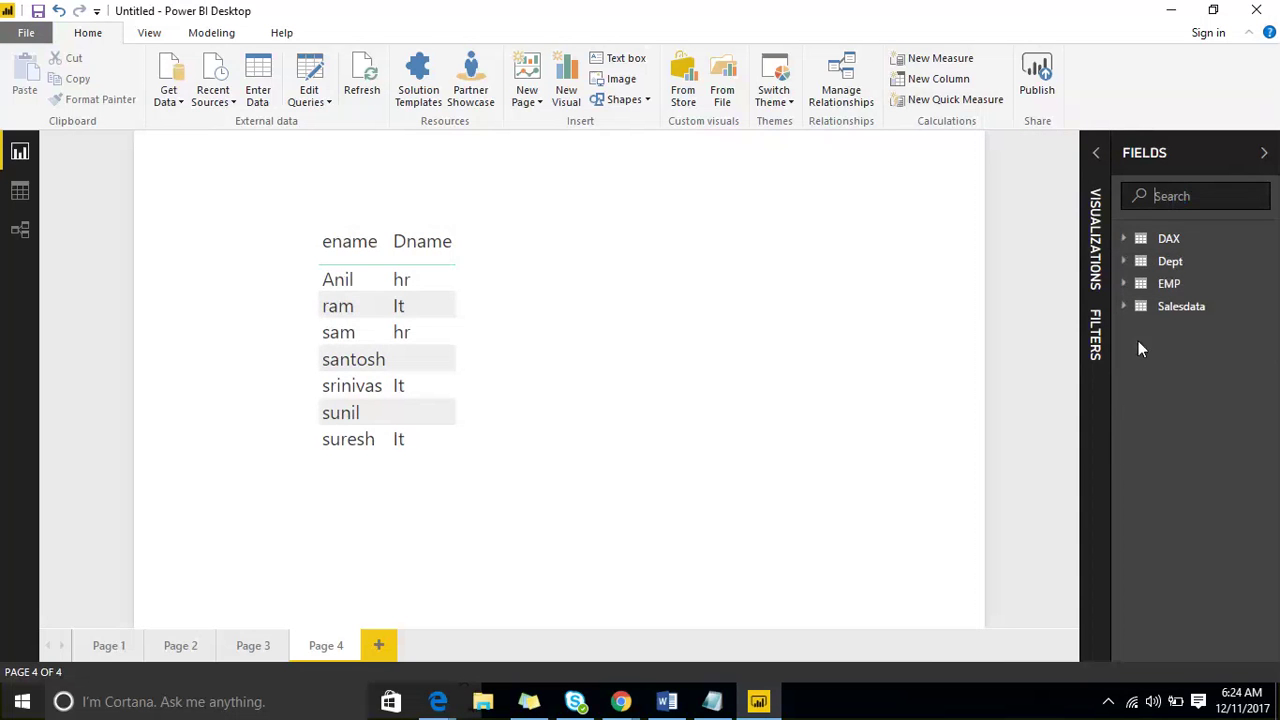
Review the commands available for the Dept table in the fields list and dismiss them
{"action": "left_click", "coordinate": [1269, 266]}
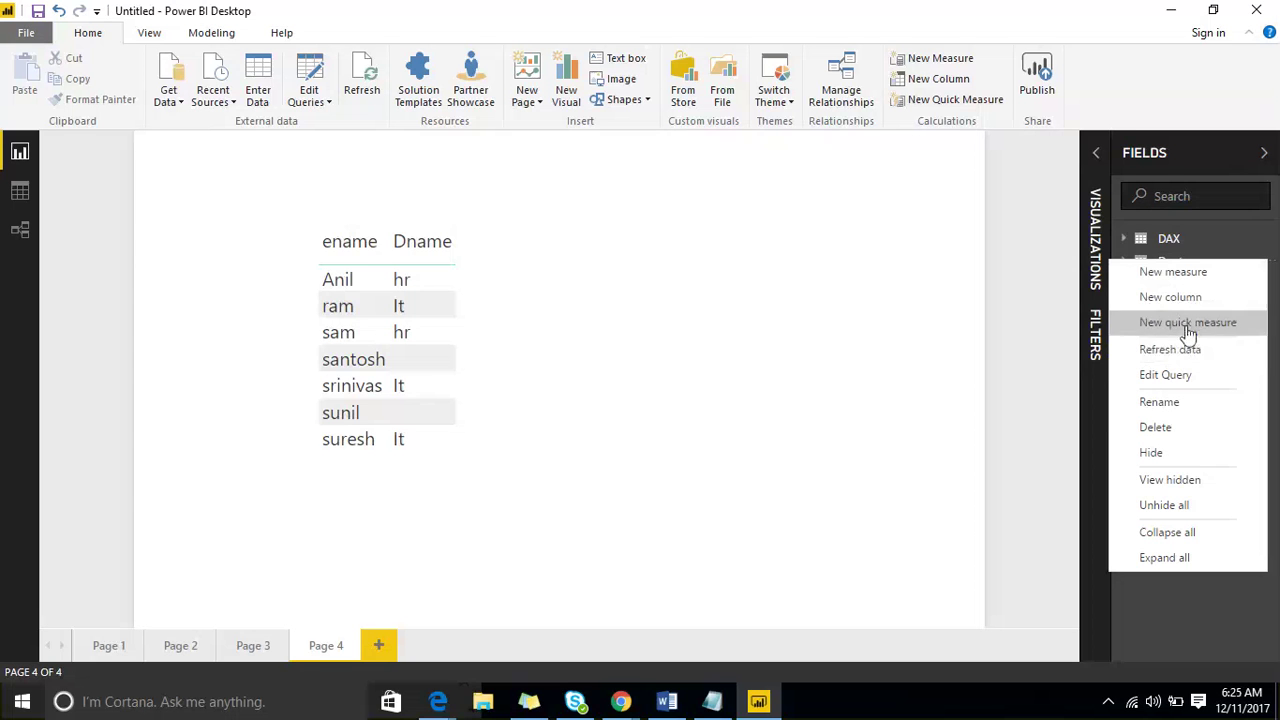
{"action": "left_click", "coordinate": [750, 238]}
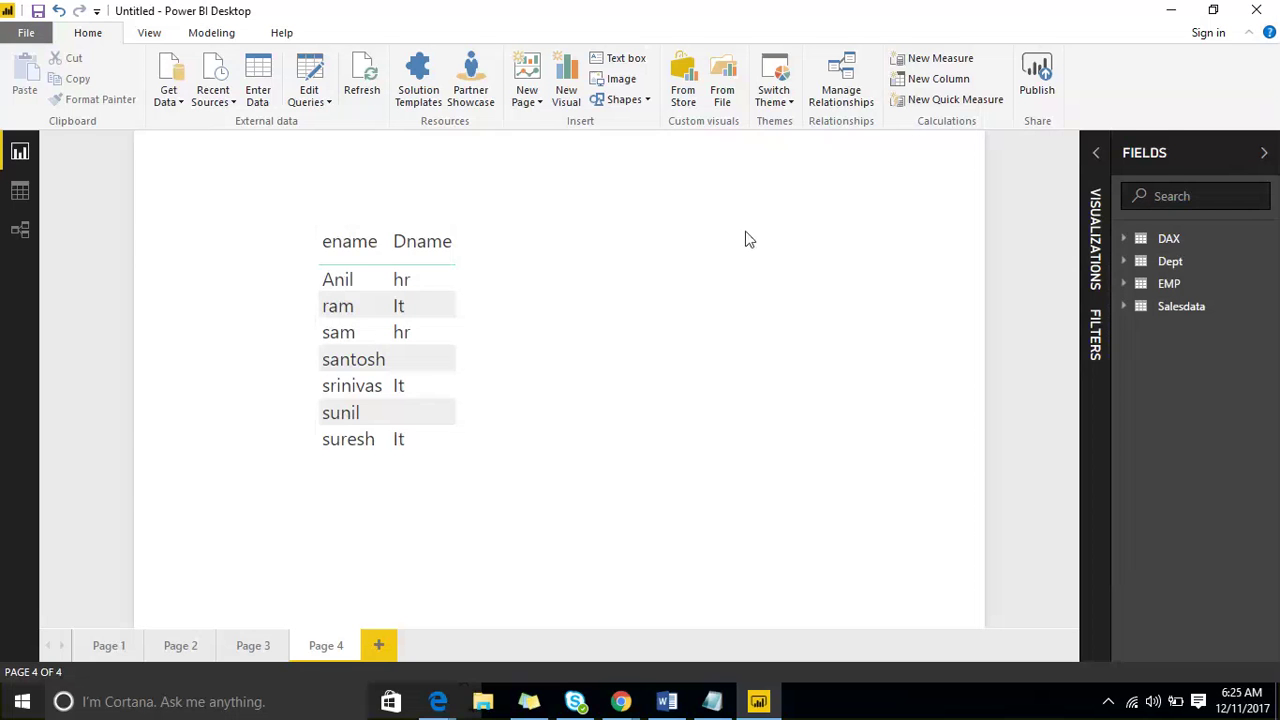
Refresh all tables in the report, and refresh the Salesdata table on its own
{"action": "left_click", "coordinate": [366, 93]}
{"action": "left_click", "coordinate": [365, 92]}
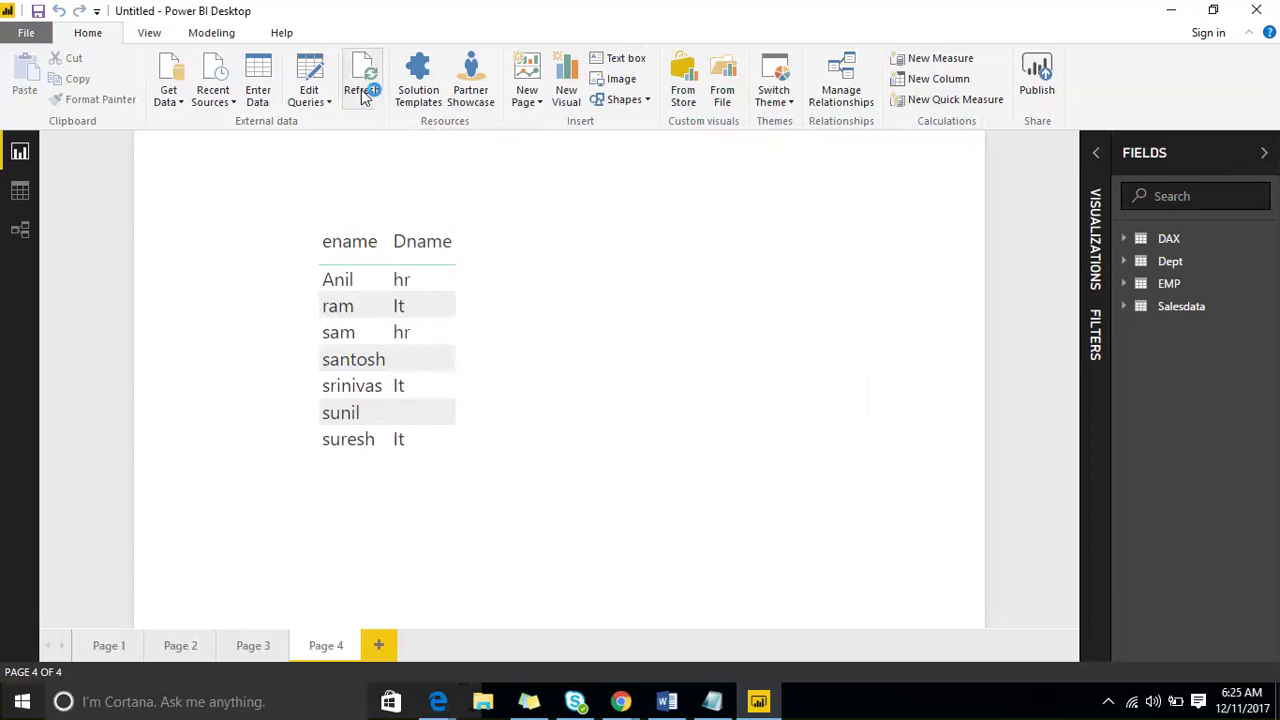
{"action": "left_click", "coordinate": [362, 92]}
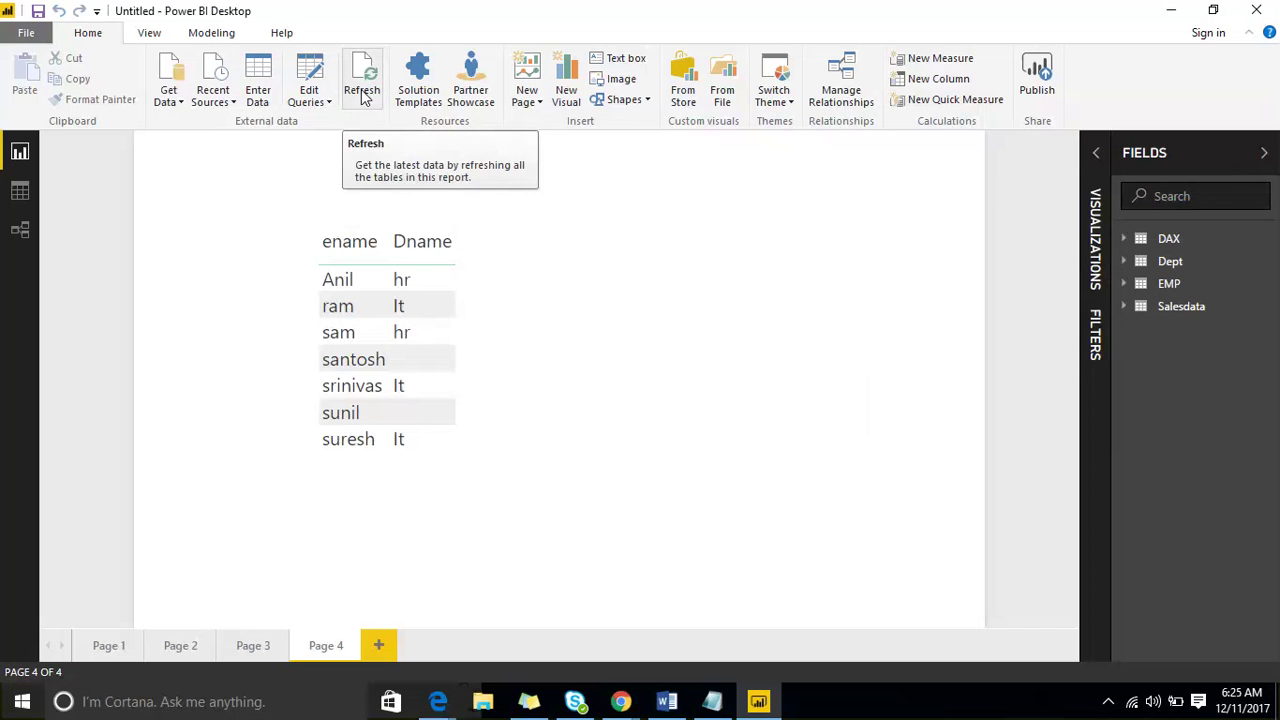
{"action": "left_click", "coordinate": [1268, 307]}
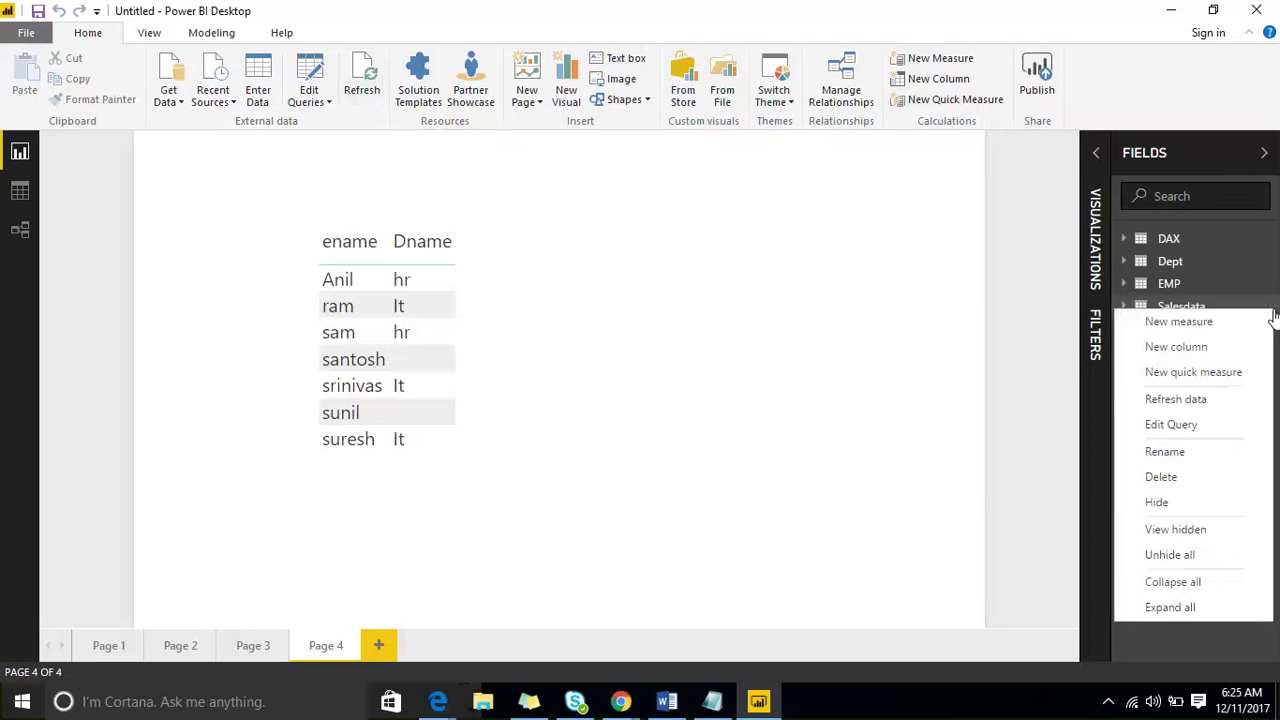
{"action": "left_click", "coordinate": [1220, 405]}
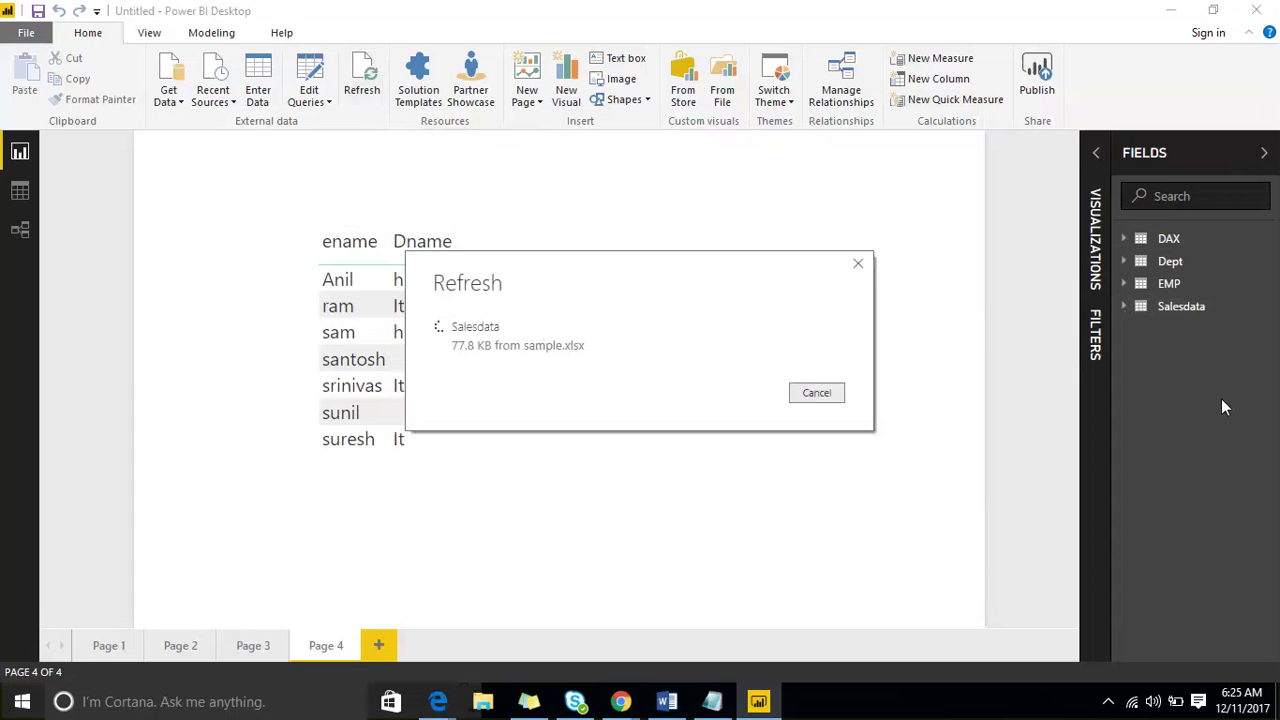
View the Salesdata table's rows in Data view and return to the report page
{"action": "left_click", "coordinate": [1266, 308]}
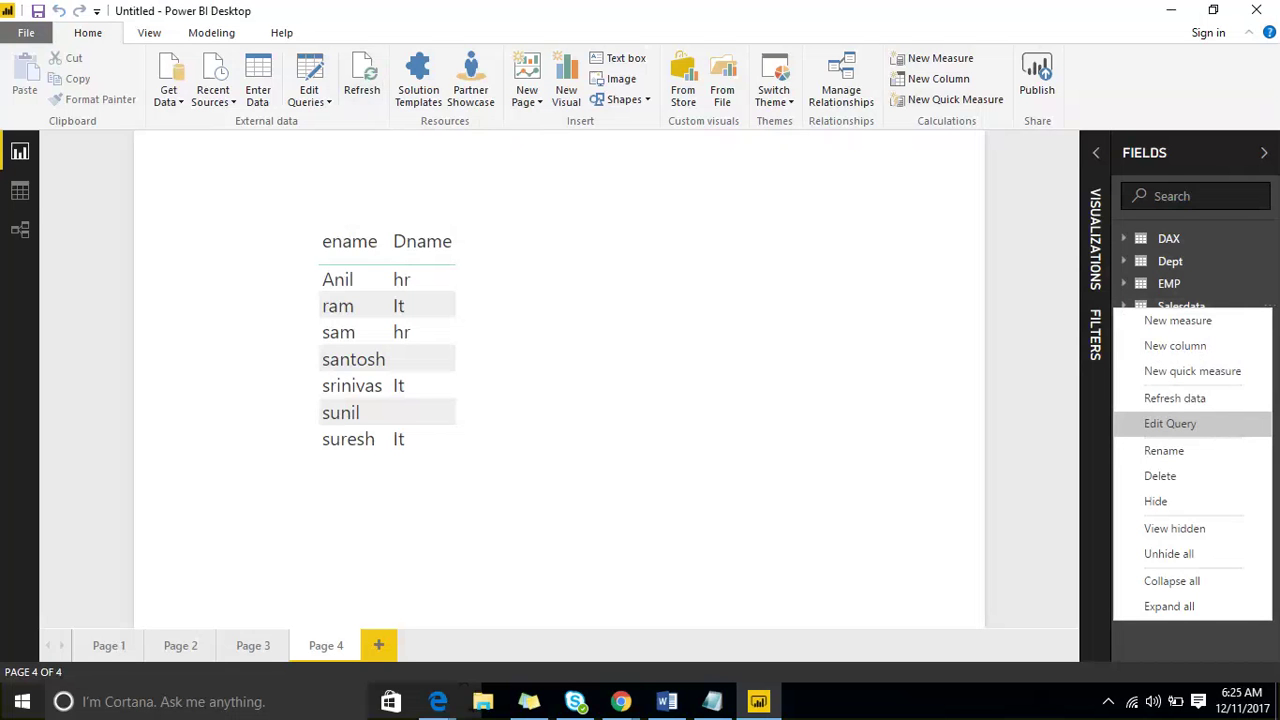
{"action": "left_click", "coordinate": [22, 198]}
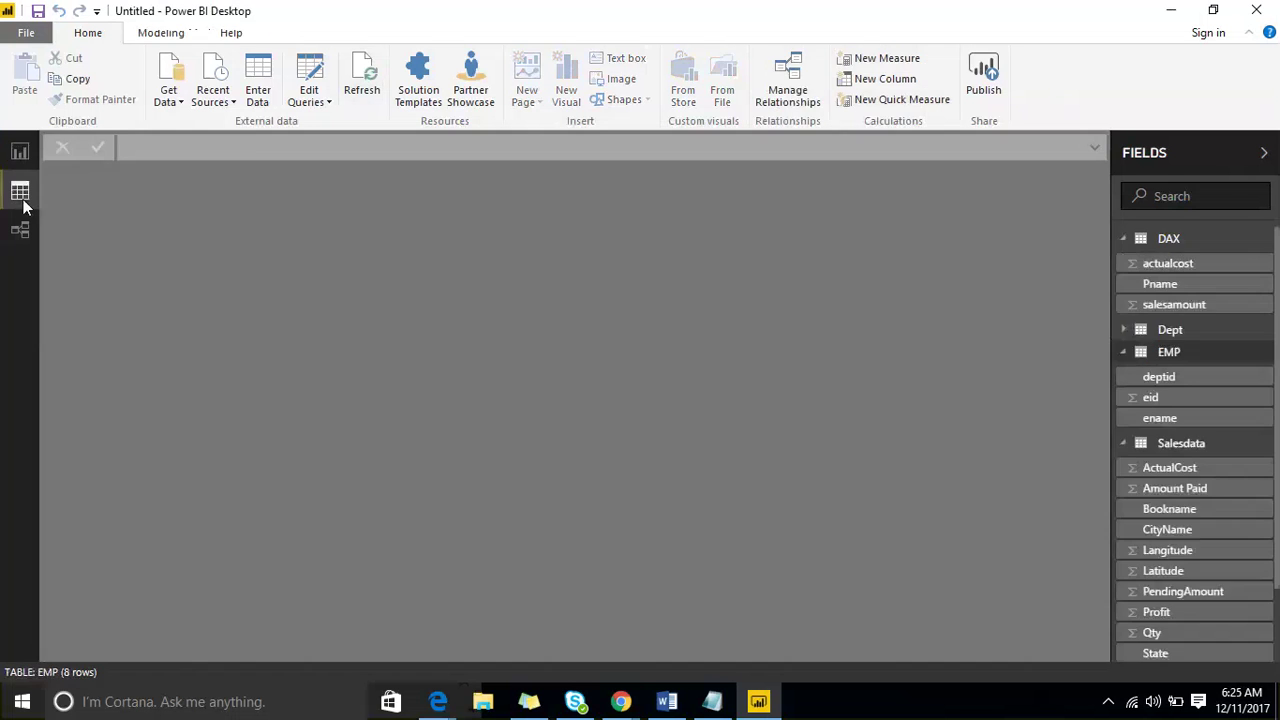
{"action": "left_click", "coordinate": [1211, 449]}
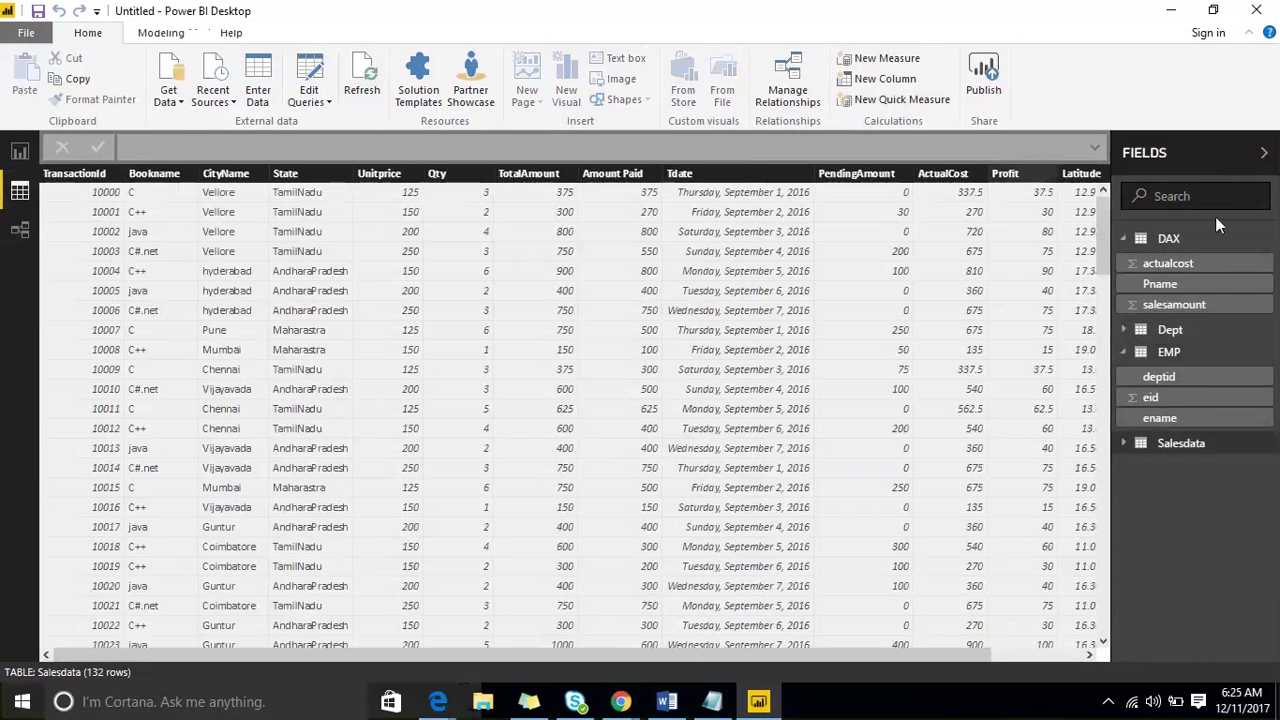
{"action": "left_click", "coordinate": [16, 158]}
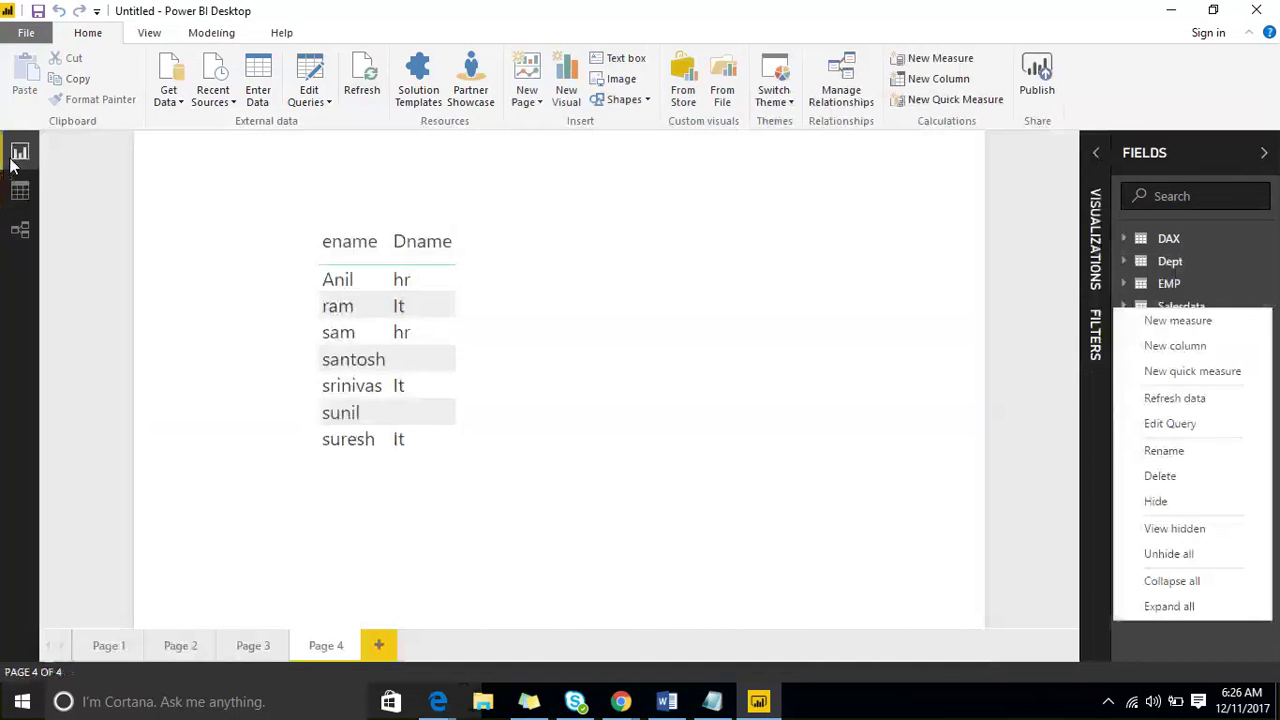
{"action": "left_click", "coordinate": [794, 227]}
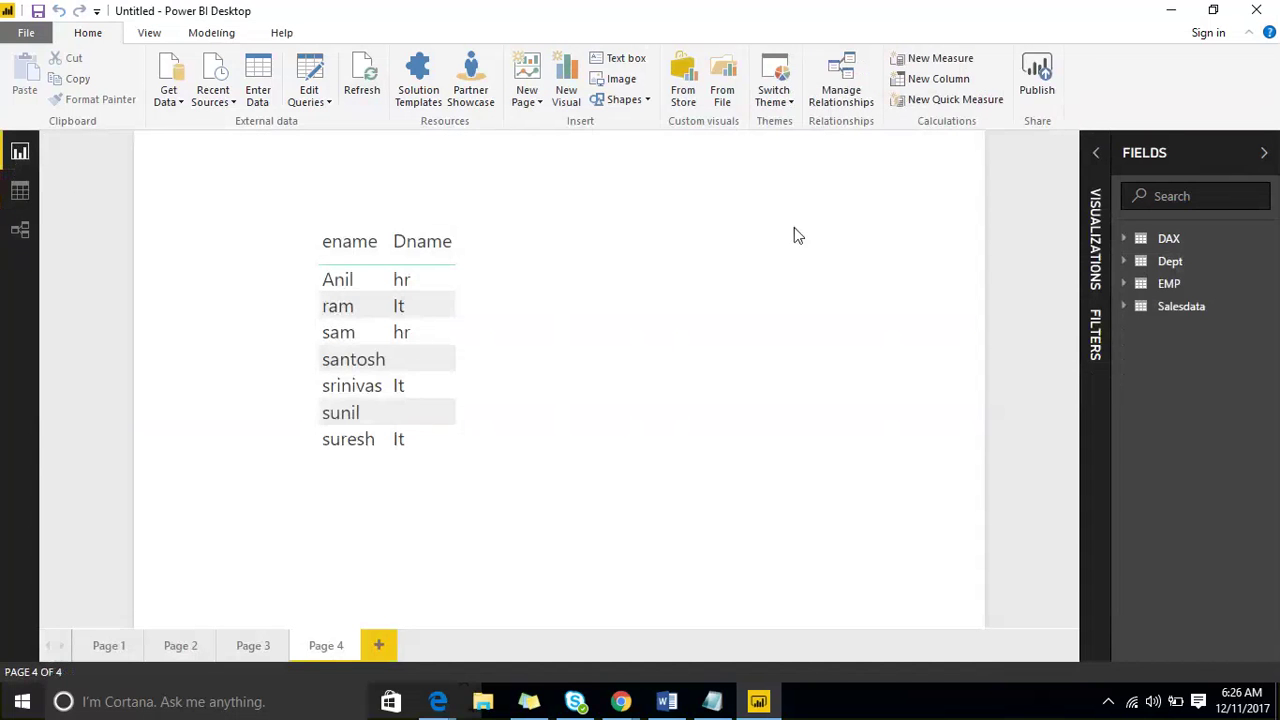
Preview the Australia sheet from the recent source sample.xlsx and cancel without loading it
{"action": "right_click", "coordinate": [1262, 308]}
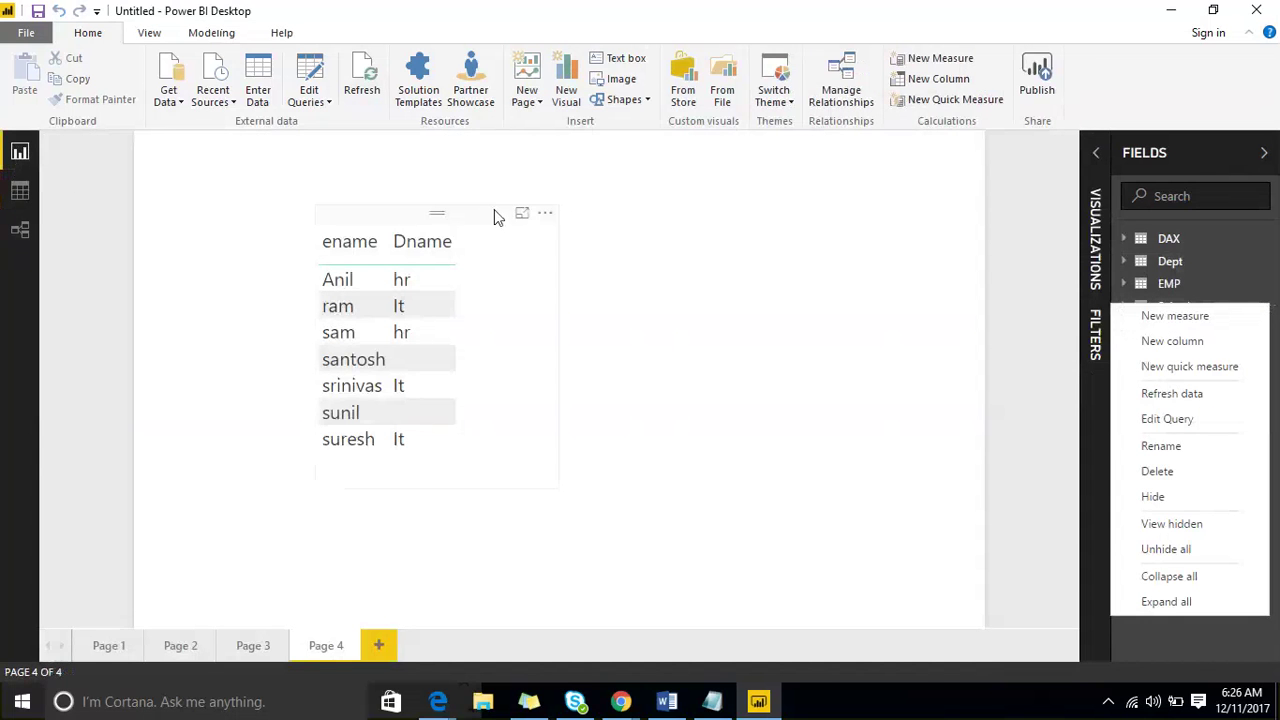
{"action": "left_click", "coordinate": [320, 103]}
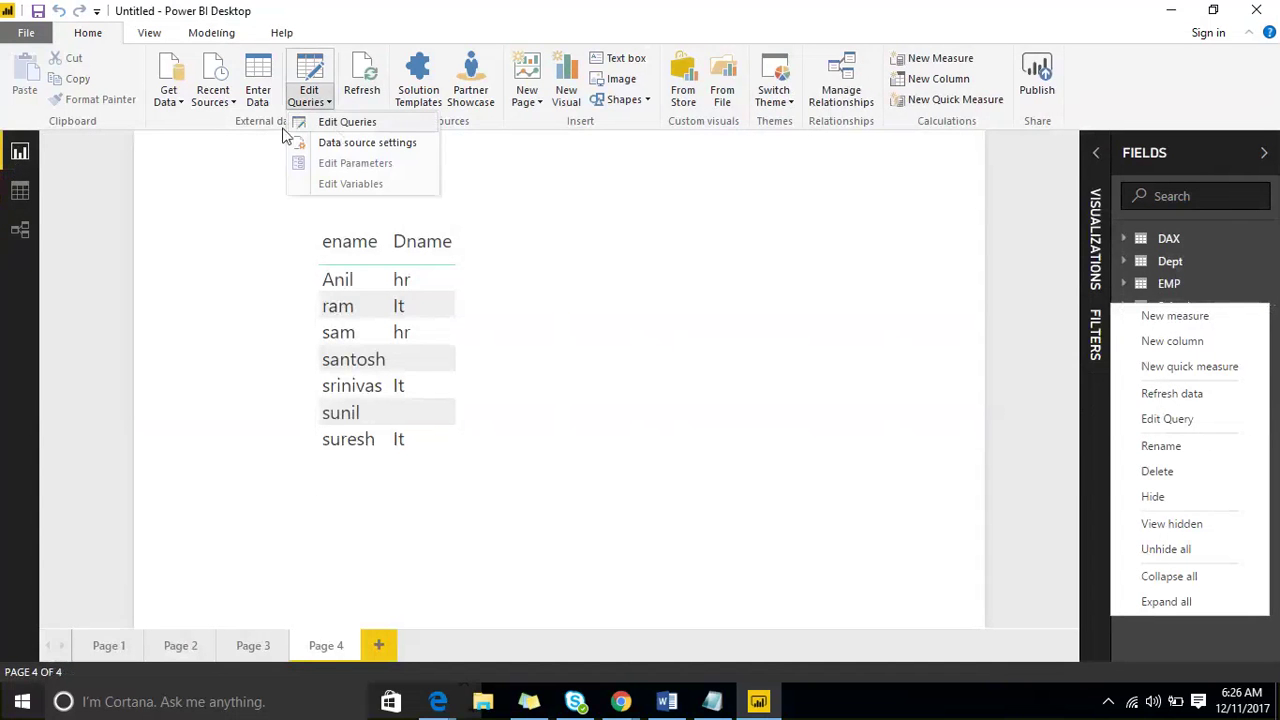
{"action": "left_click", "coordinate": [191, 194]}
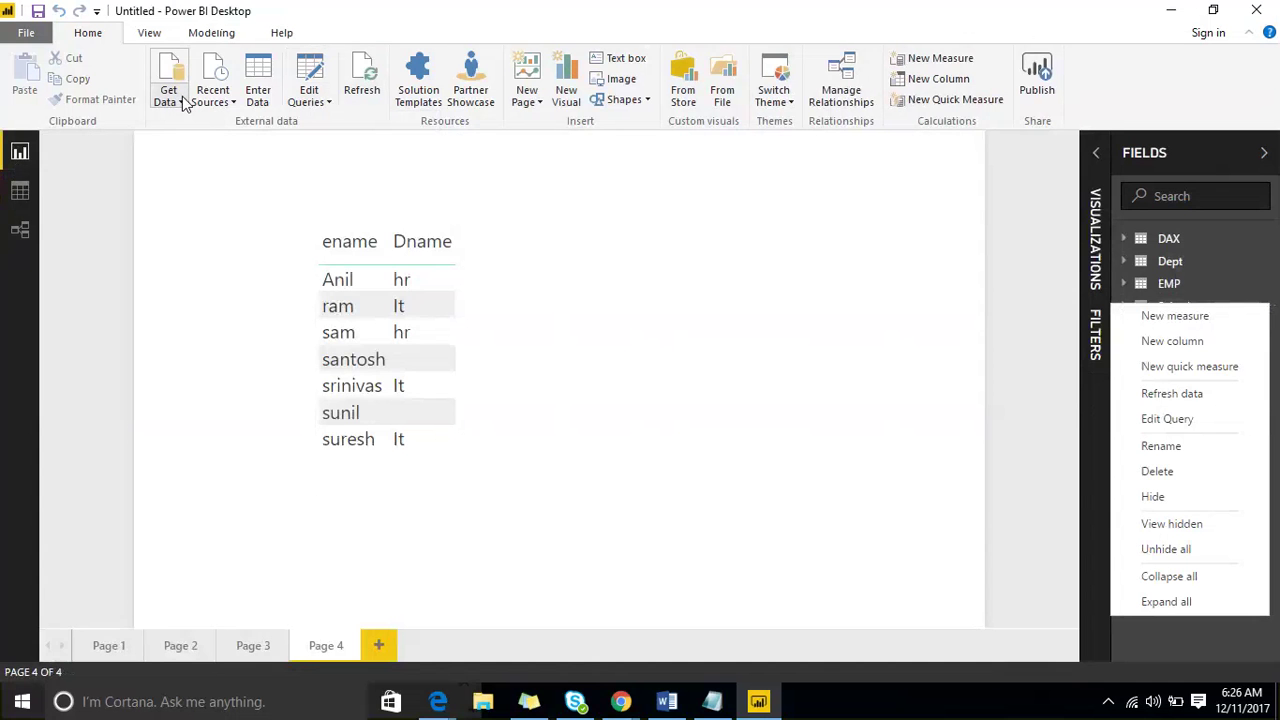
{"action": "left_click", "coordinate": [213, 95]}
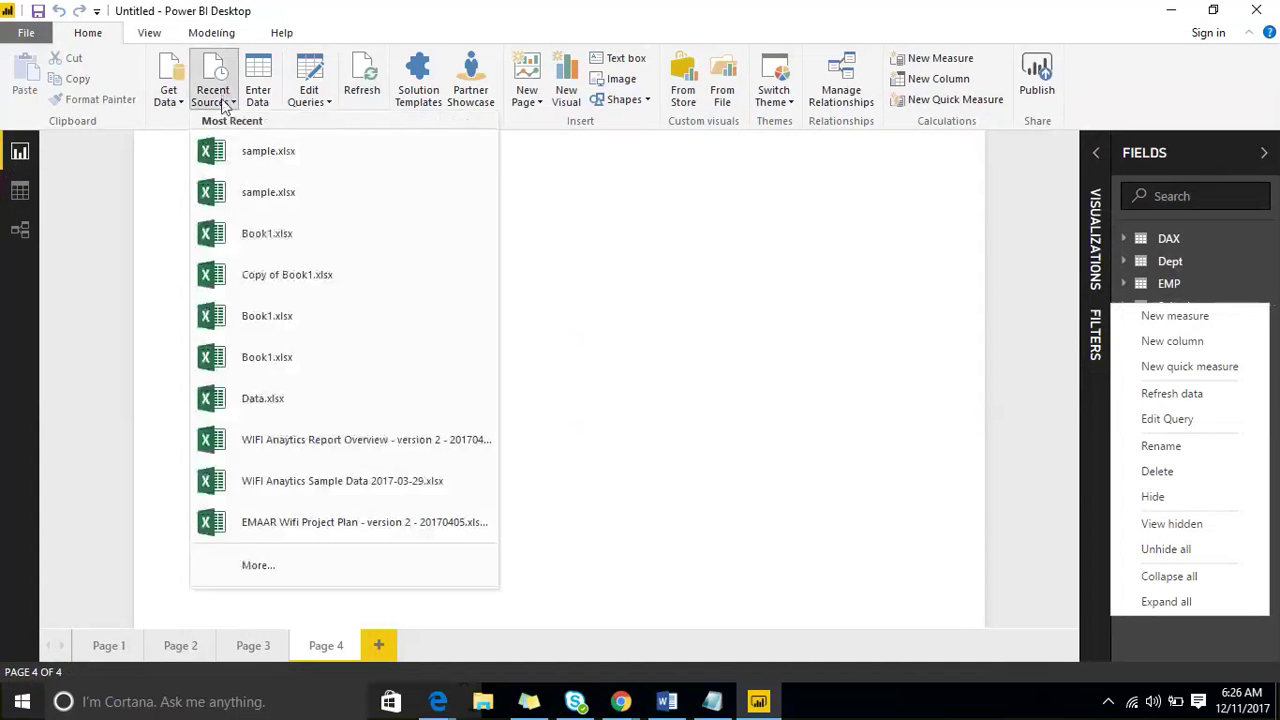
{"action": "left_click", "coordinate": [250, 158]}
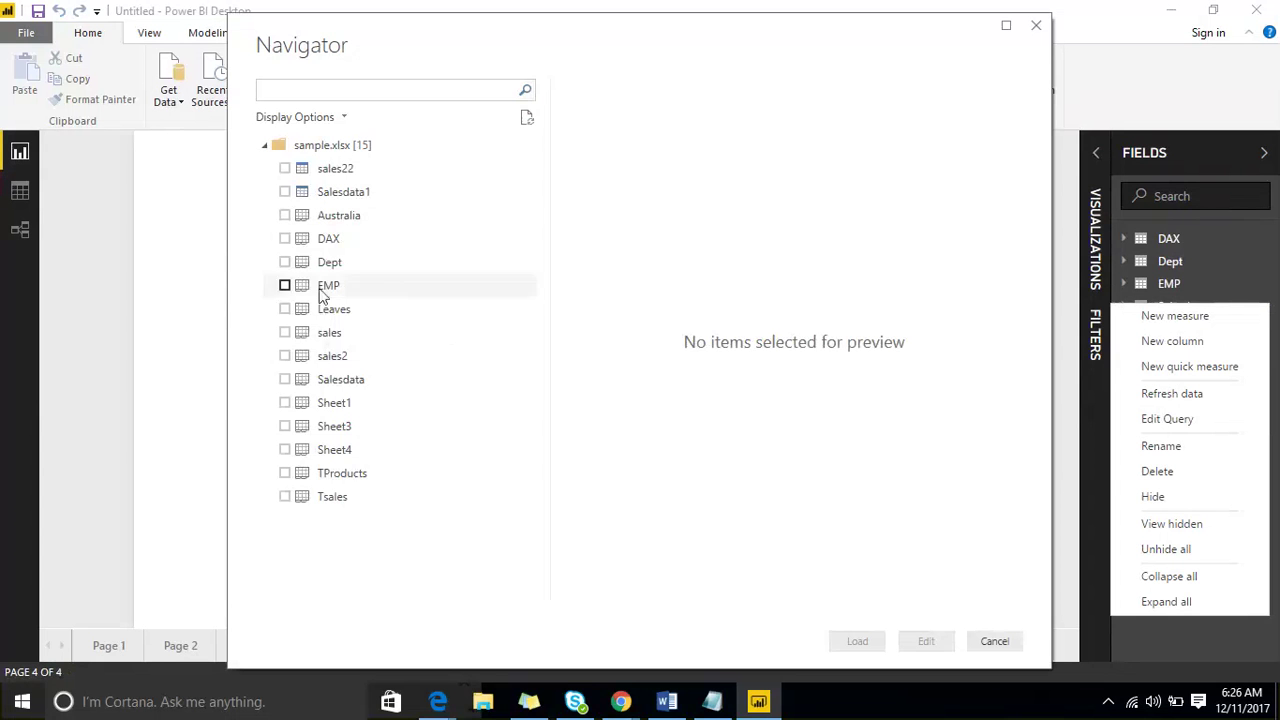
{"action": "left_click", "coordinate": [285, 215]}
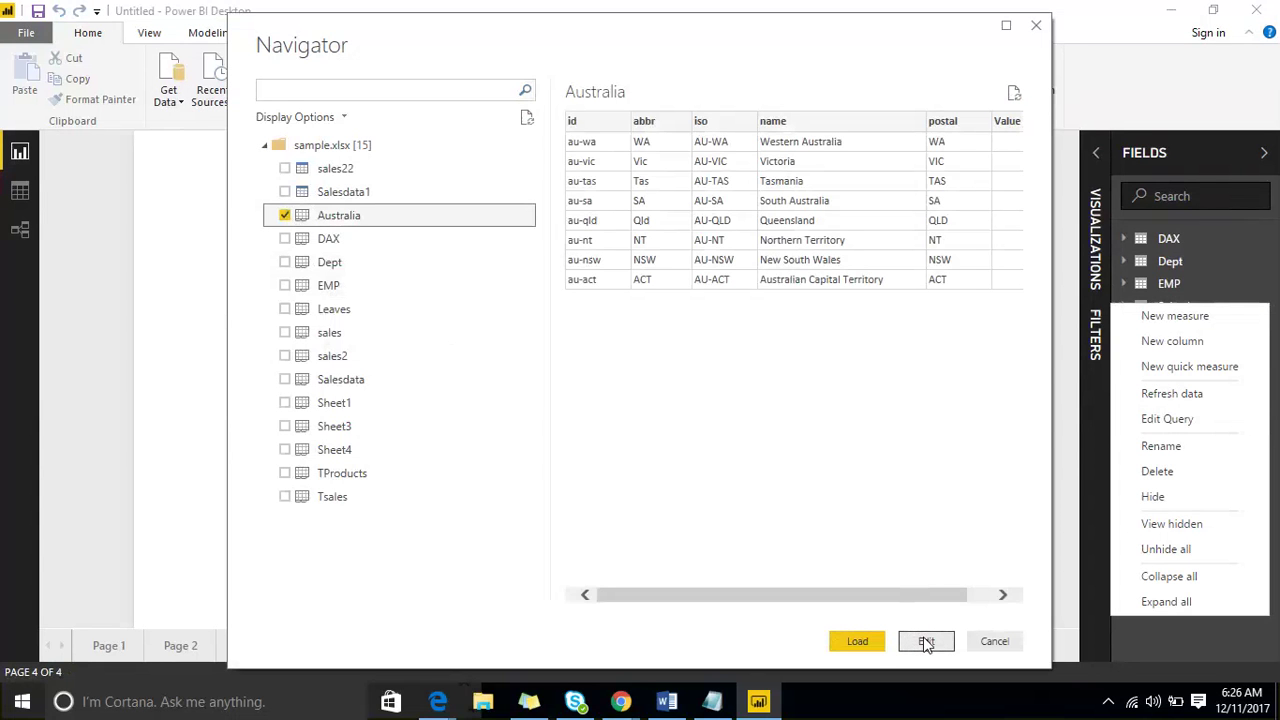
{"action": "left_click", "coordinate": [988, 644]}
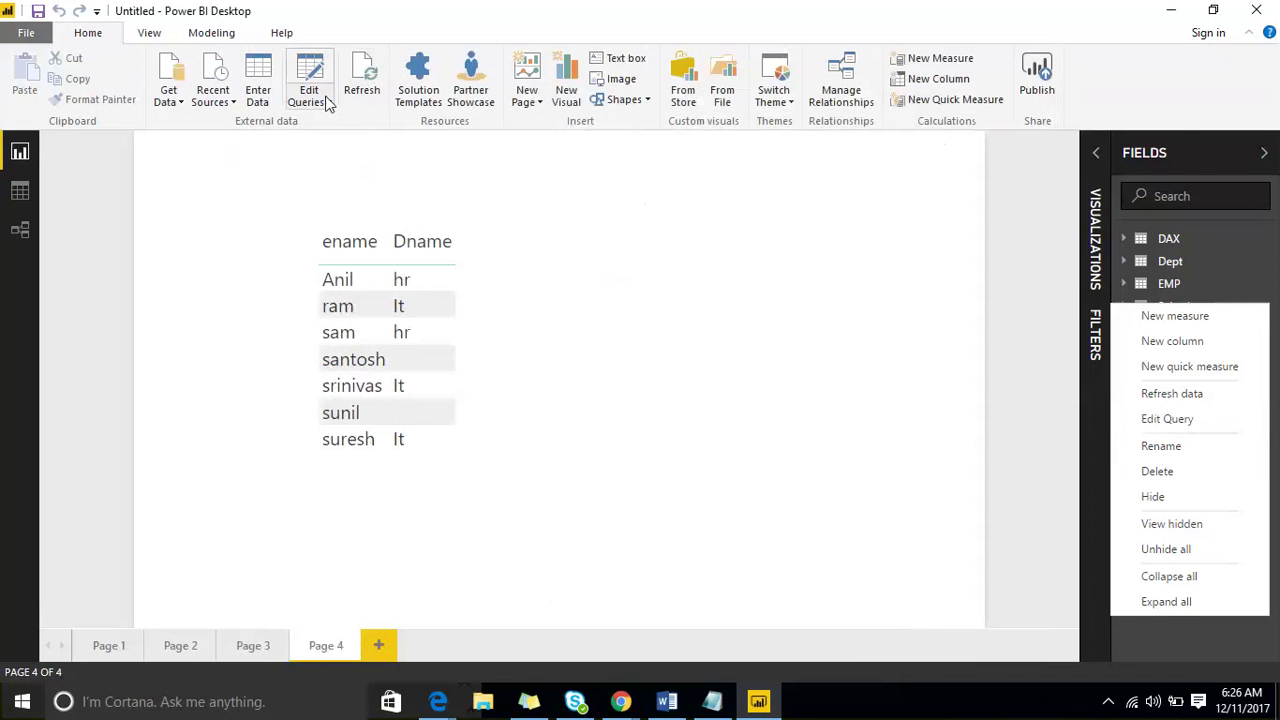
Open the Salesdata query in a maximized Query Editor and keep only the Bookname, CityName, State and Amount Paid columns
{"action": "left_click", "coordinate": [1155, 420]}
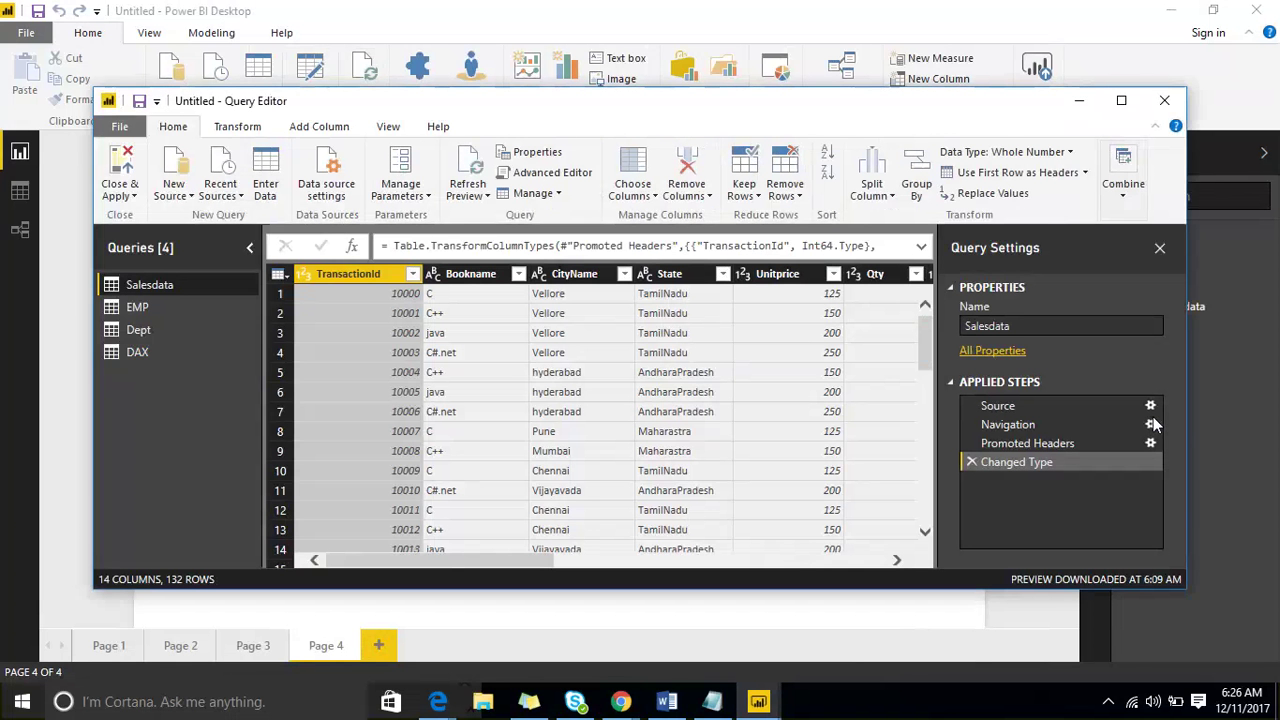
{"action": "left_click", "coordinate": [1121, 102]}
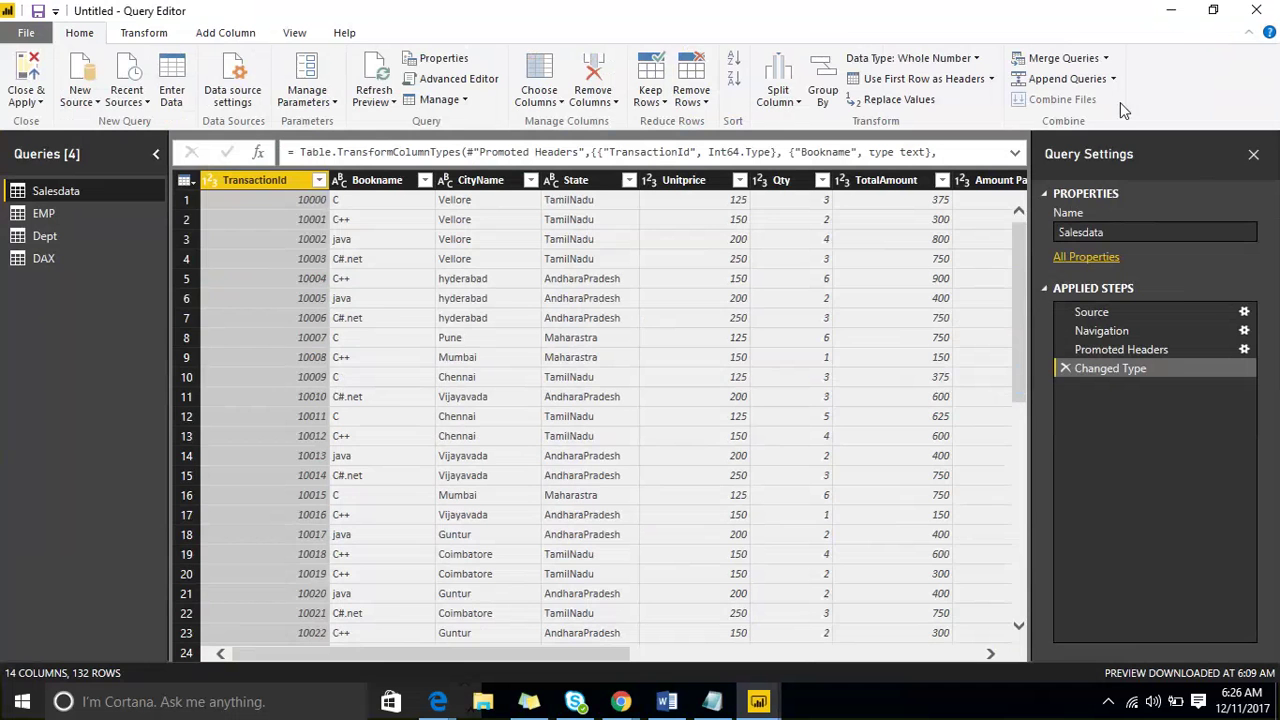
{"action": "left_click", "coordinate": [185, 180]}
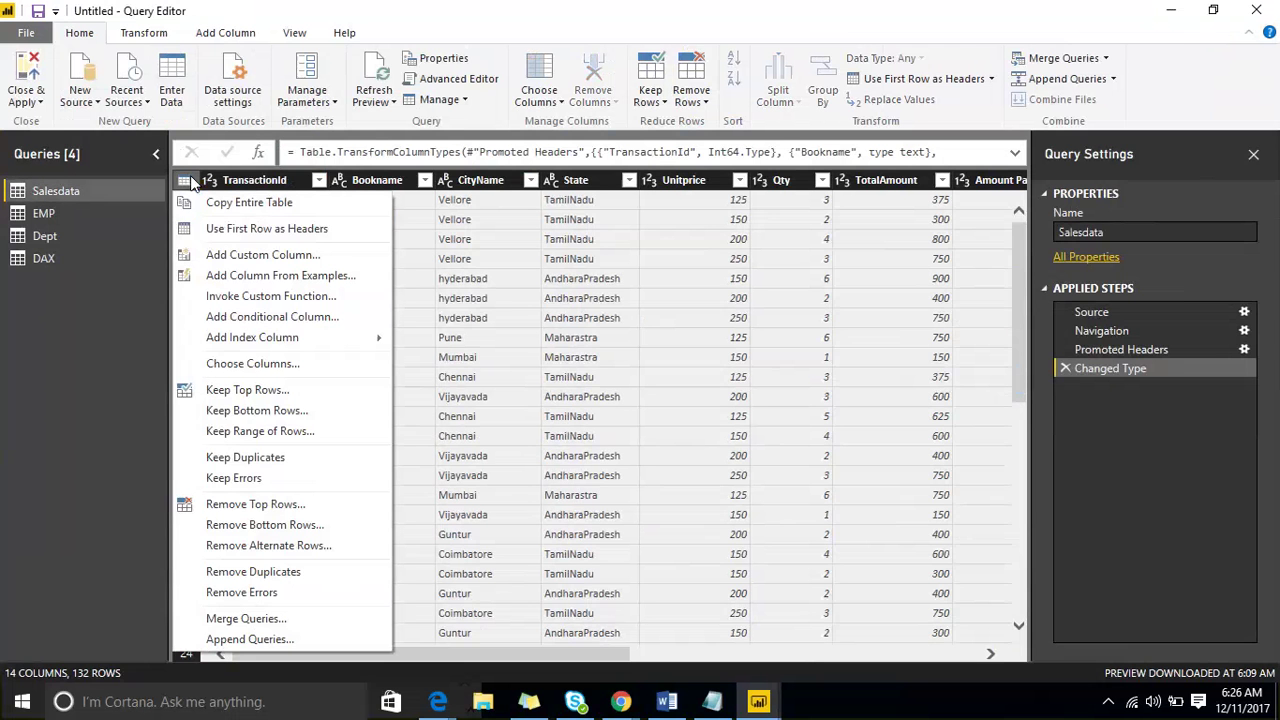
{"action": "left_click", "coordinate": [300, 368]}
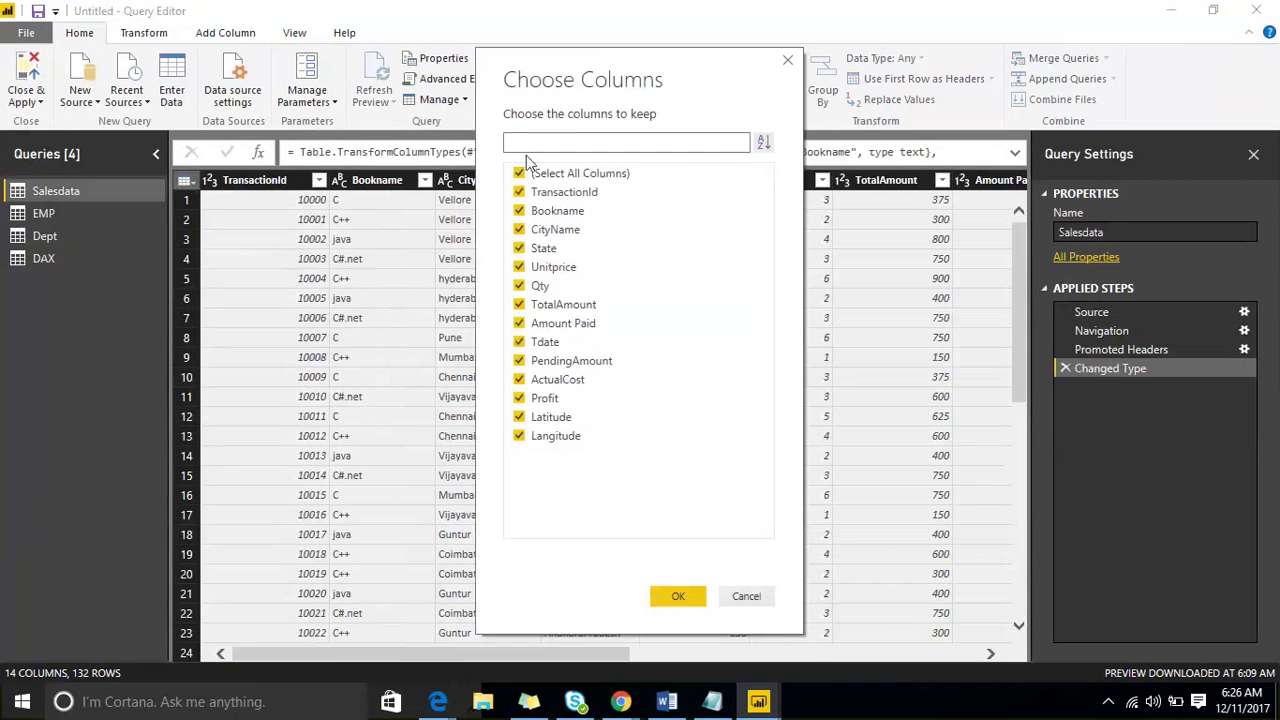
{"action": "left_click", "coordinate": [519, 173]}
{"action": "left_click", "coordinate": [519, 210]}
{"action": "left_click", "coordinate": [519, 229]}
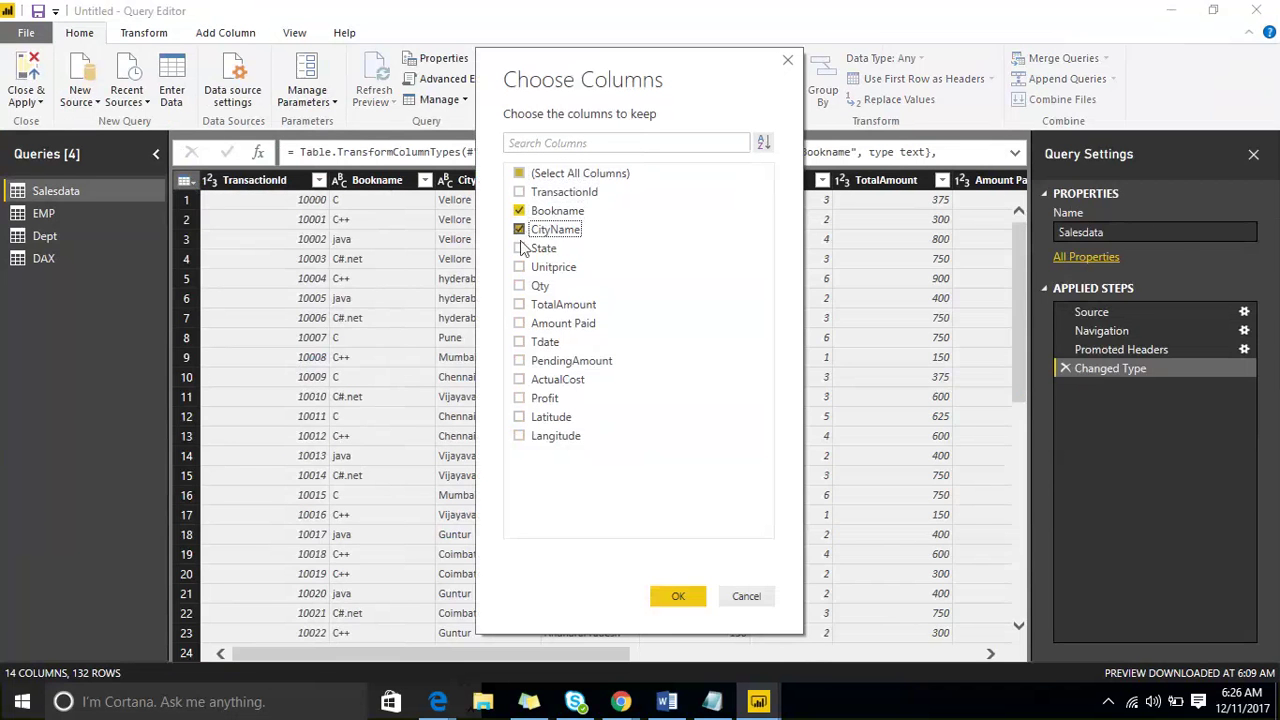
{"action": "left_click", "coordinate": [519, 248]}
{"action": "left_click", "coordinate": [519, 323]}
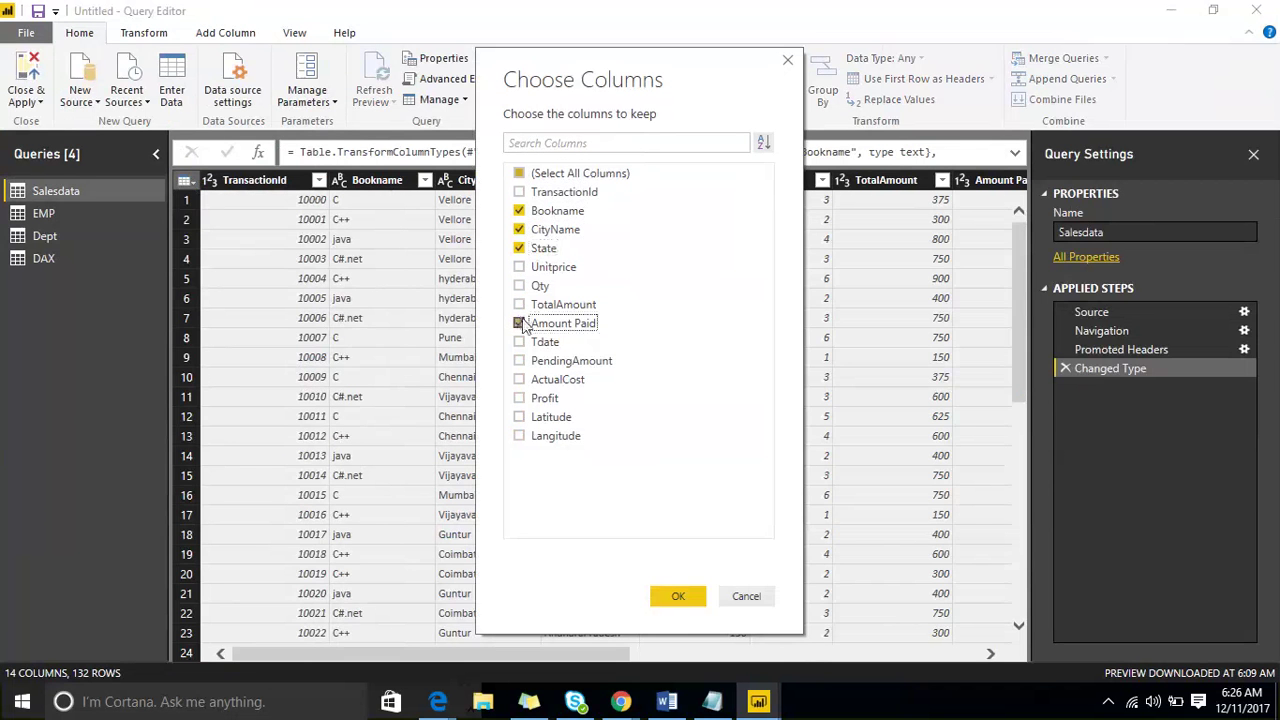
{"action": "left_click", "coordinate": [660, 595]}
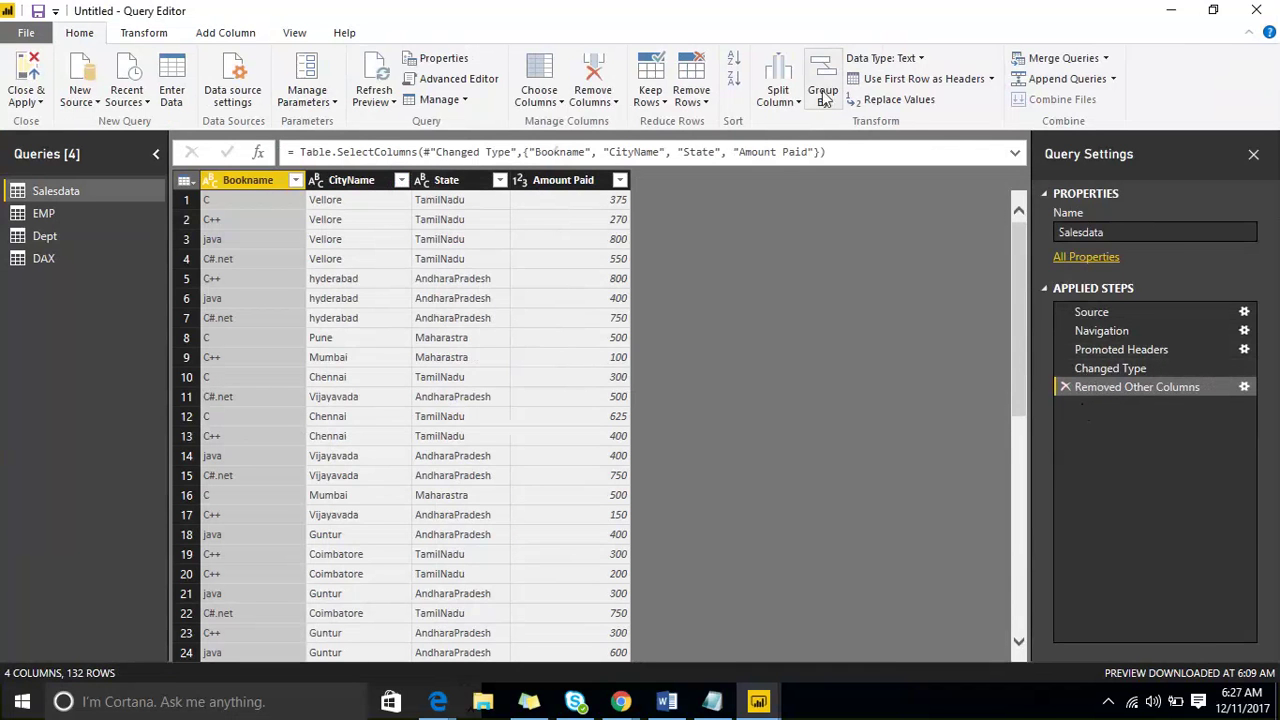
Close the Query Editor applying the reduced column selection, and expand the Salesdata table in the fields list
{"action": "left_click", "coordinate": [125, 34]}
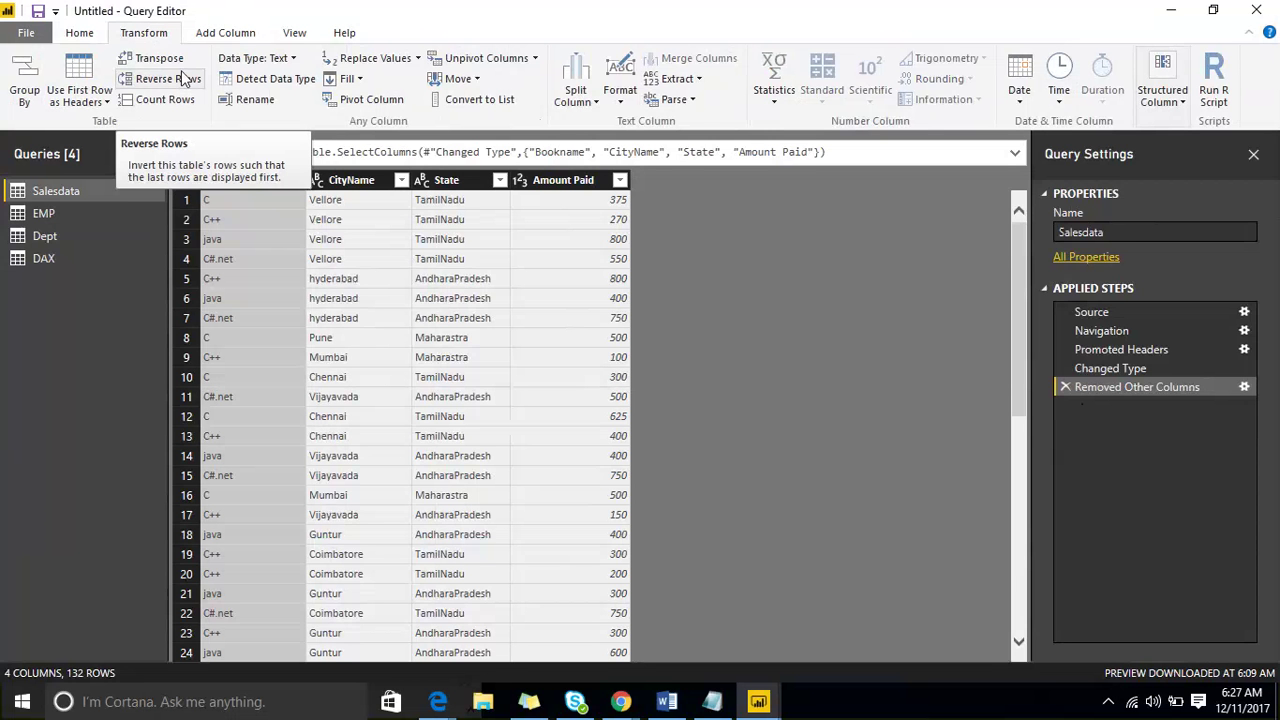
{"action": "left_click", "coordinate": [79, 32]}
{"action": "left_click", "coordinate": [39, 102]}
{"action": "left_click", "coordinate": [51, 122]}
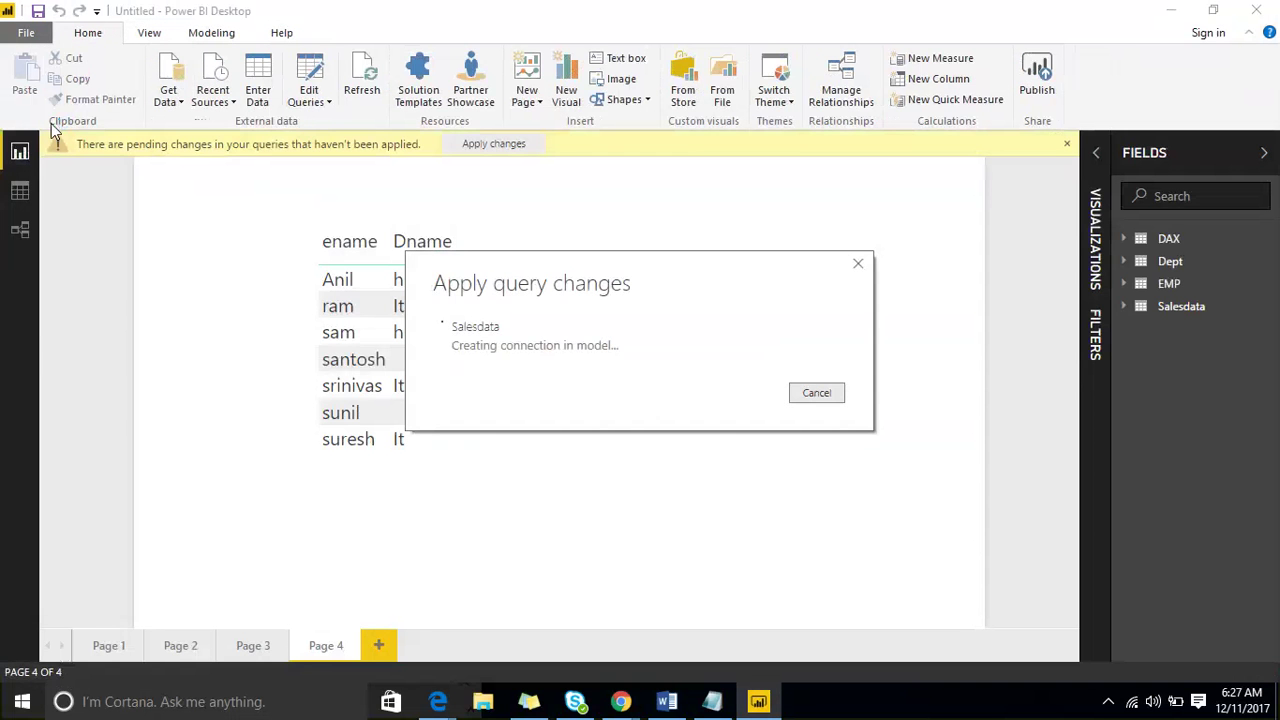
{"action": "left_click", "coordinate": [1124, 308]}
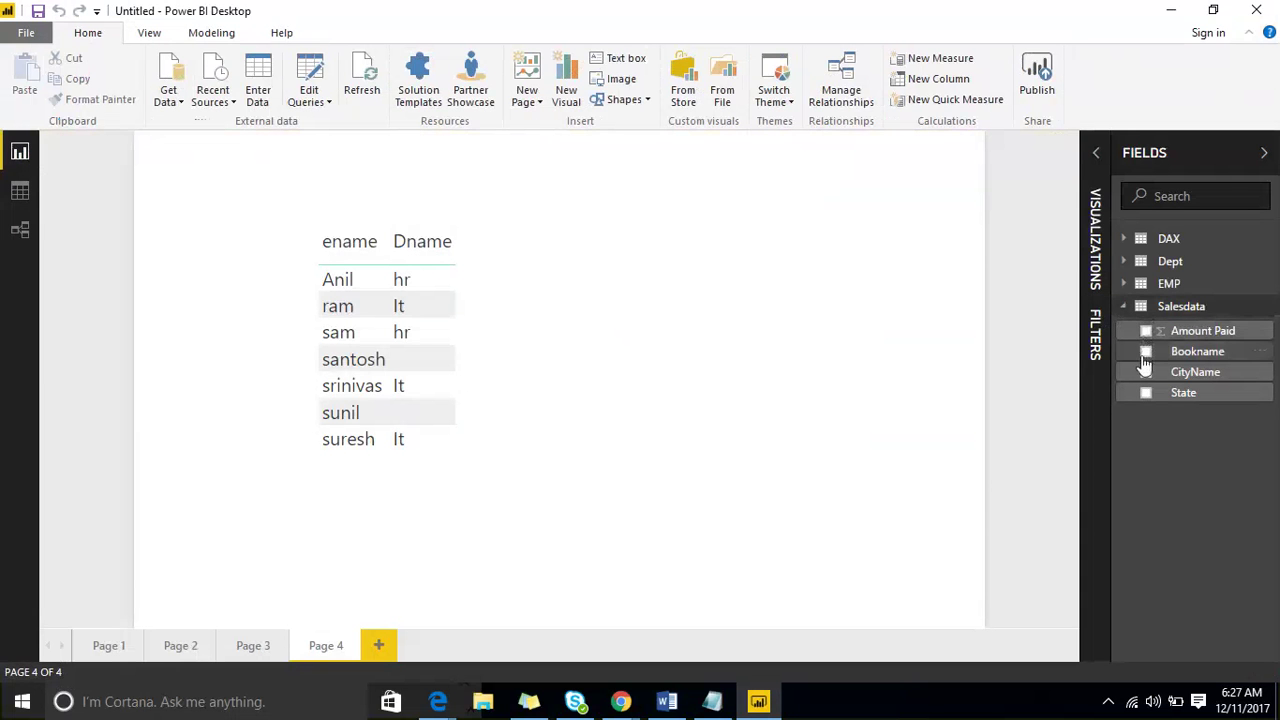
Reopen the Salesdata query, delete its Removed Other Columns step, and close the editor applying the changes
{"action": "left_click", "coordinate": [1256, 308]}
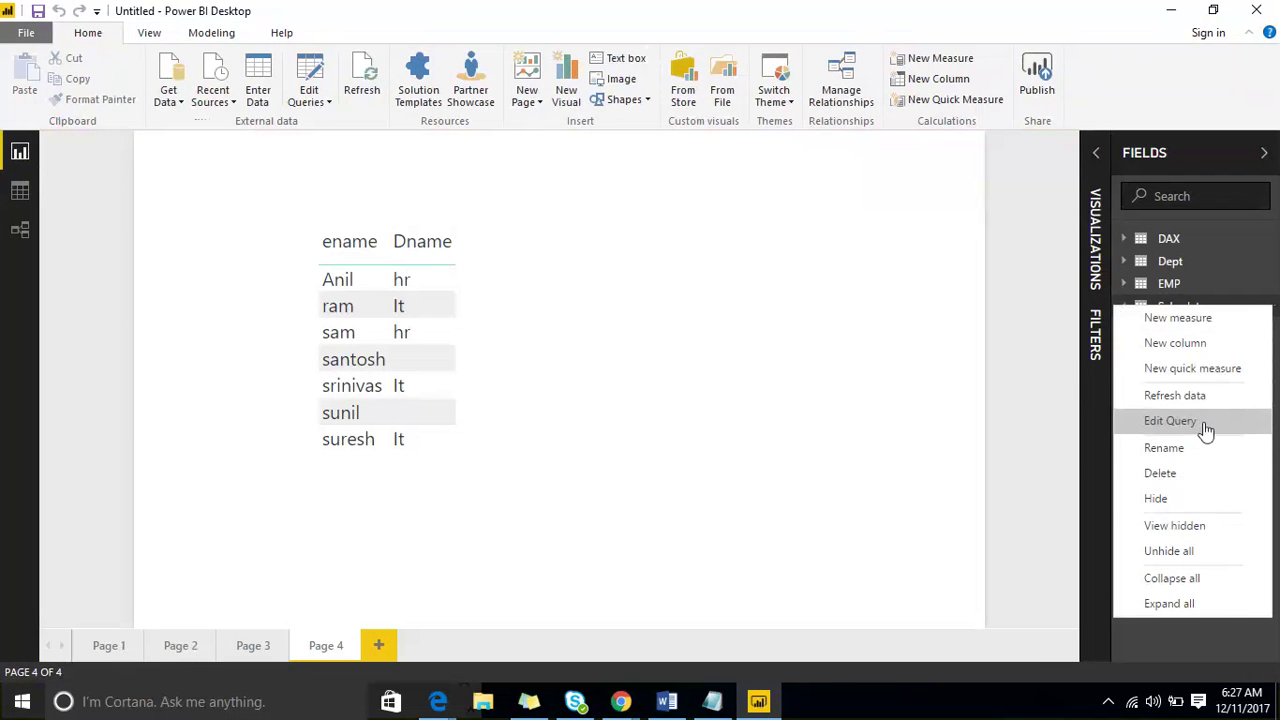
{"action": "left_click", "coordinate": [1205, 428]}
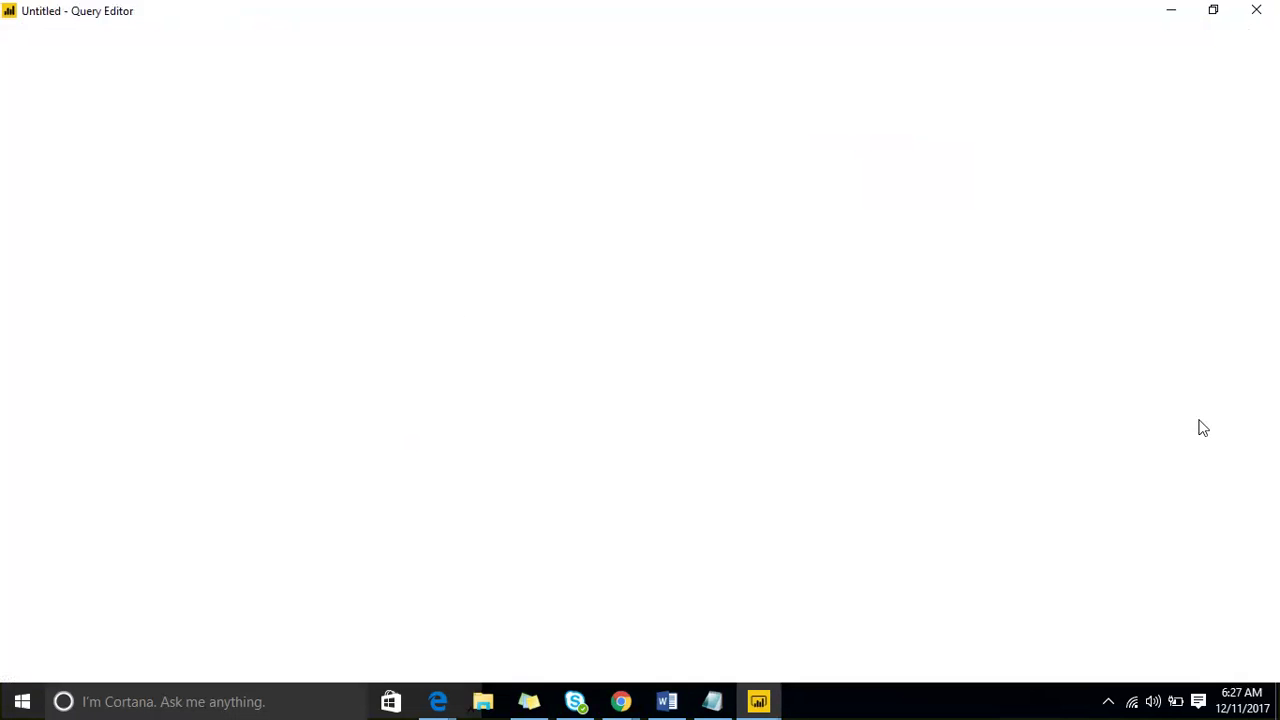
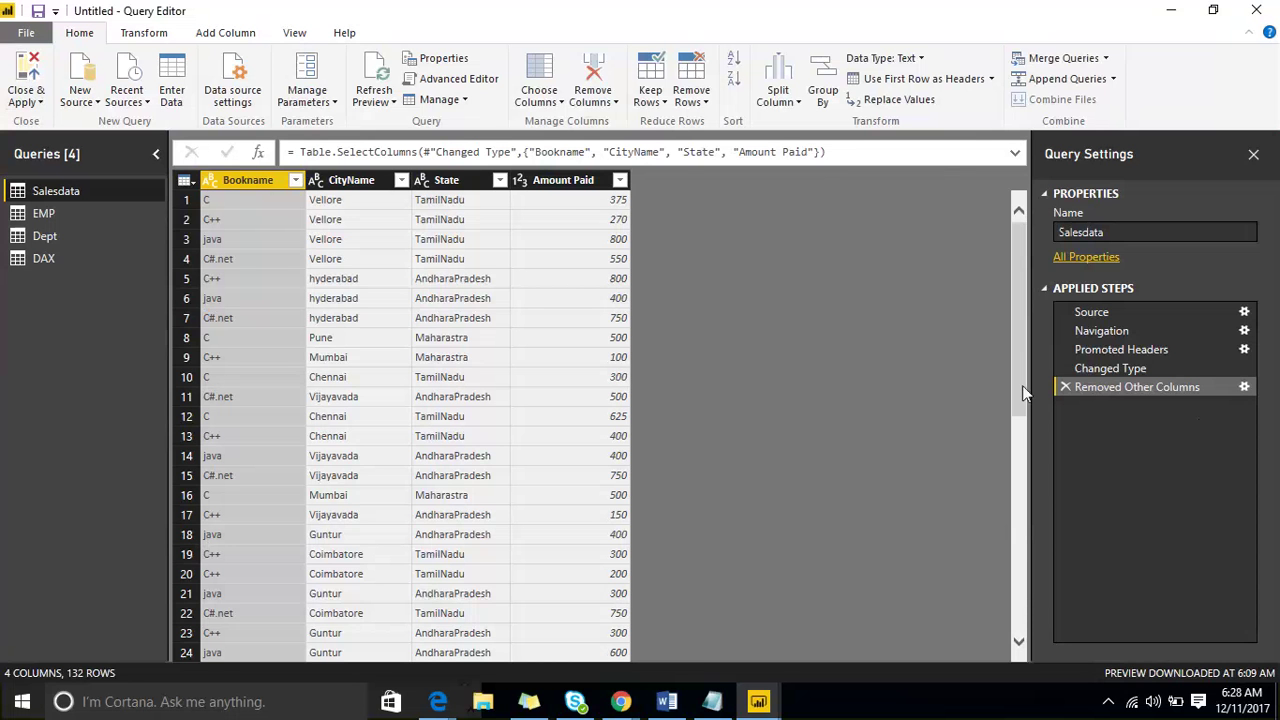
{"action": "left_click", "coordinate": [1064, 387]}
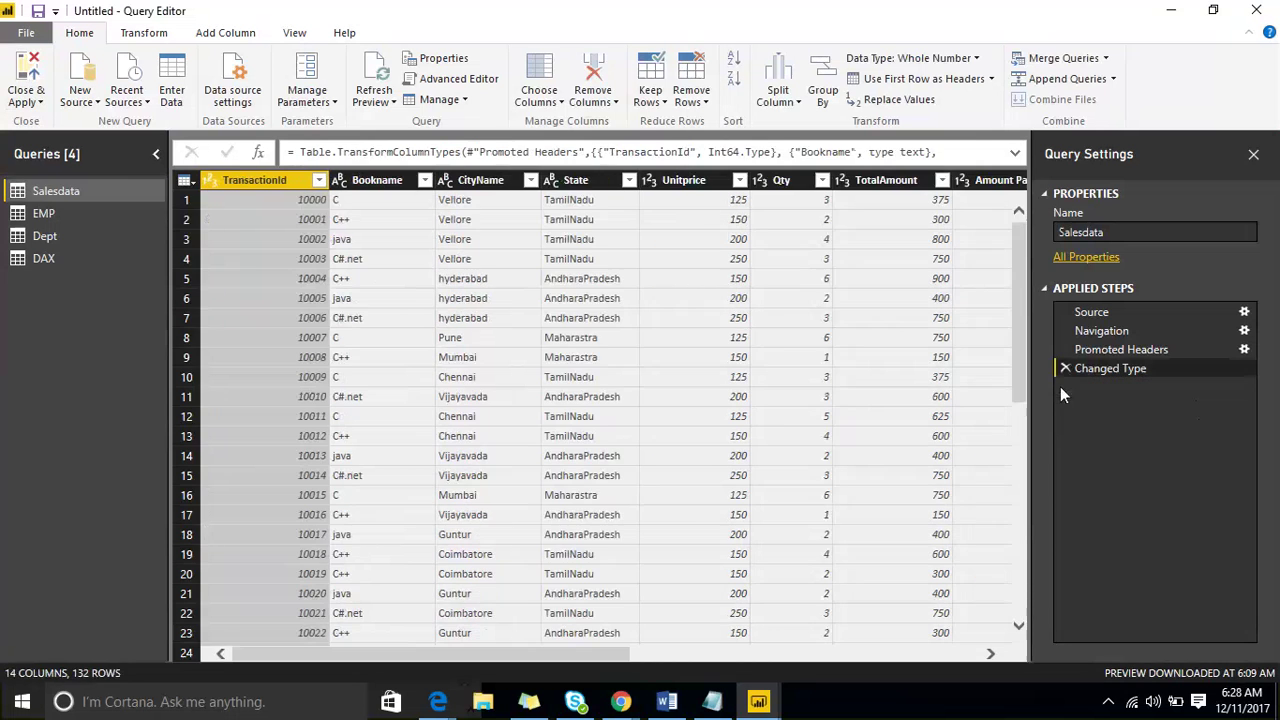
{"action": "left_click", "coordinate": [40, 102]}
{"action": "left_click", "coordinate": [54, 122]}
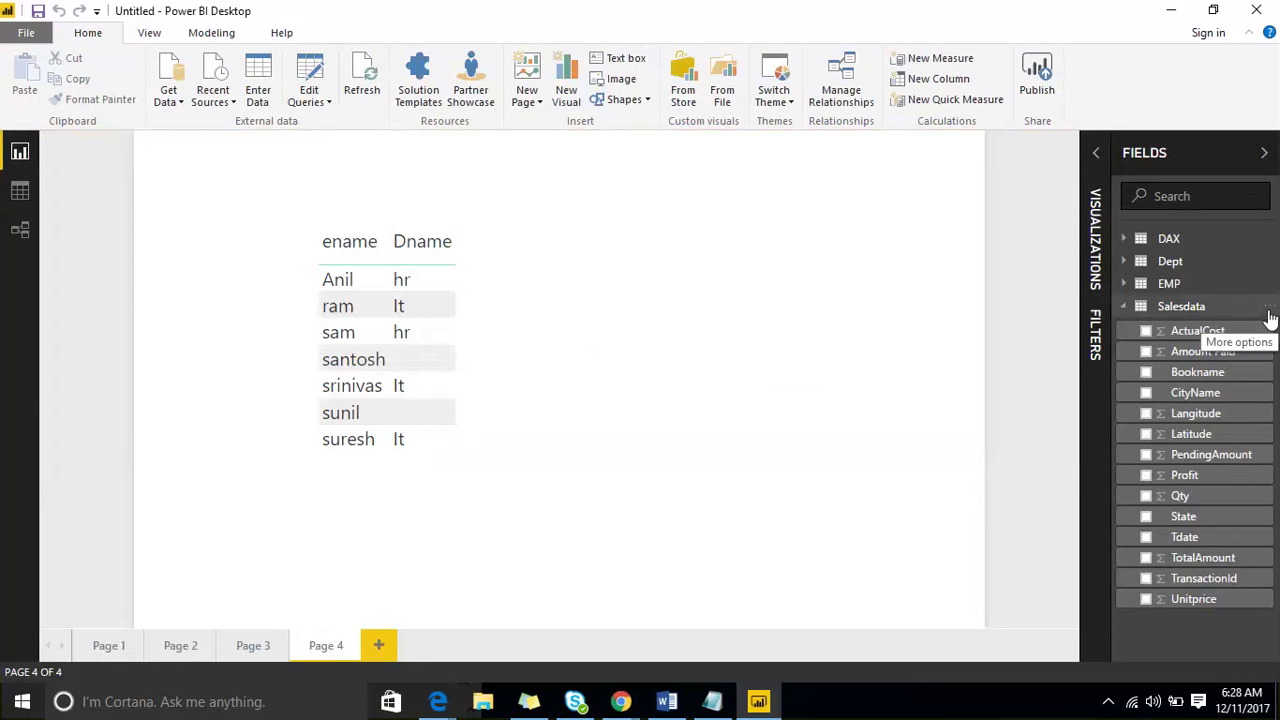
Open the Salesdata query, examine the Bookname column options, the whole-table options and the TransactionId filter, and close the editor
{"action": "left_click", "coordinate": [1270, 310]}
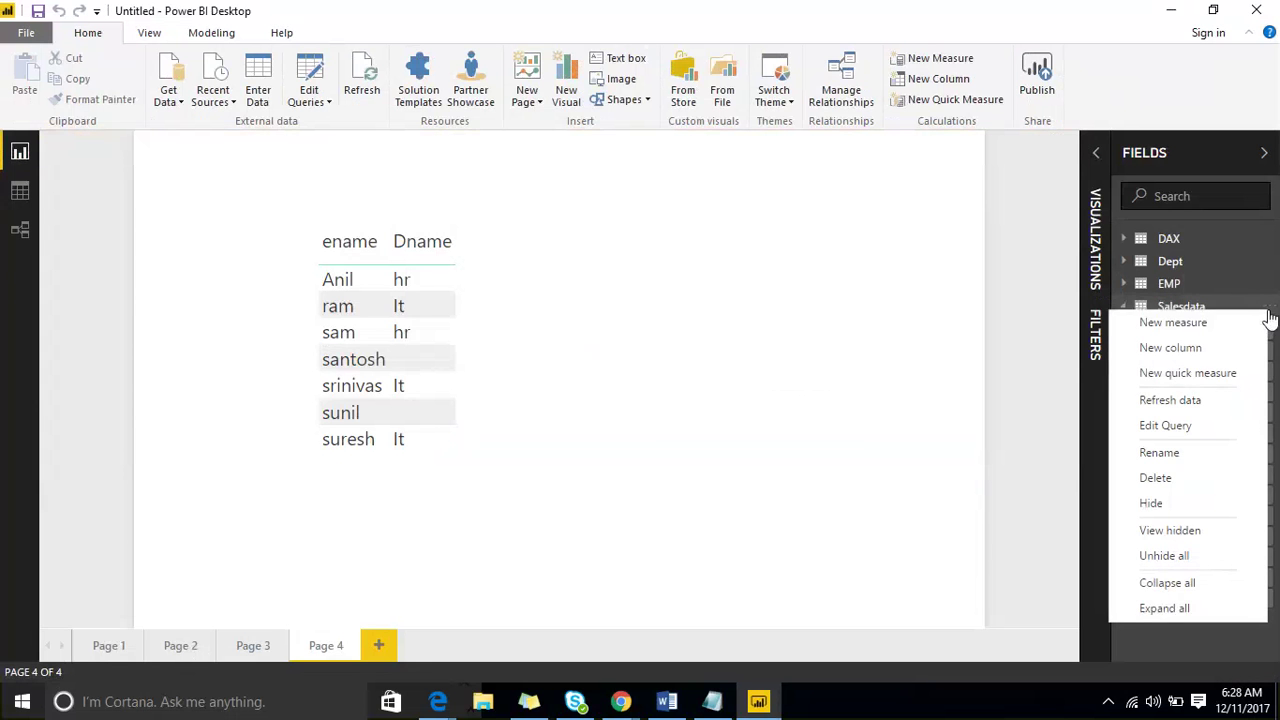
{"action": "left_click", "coordinate": [1224, 428]}
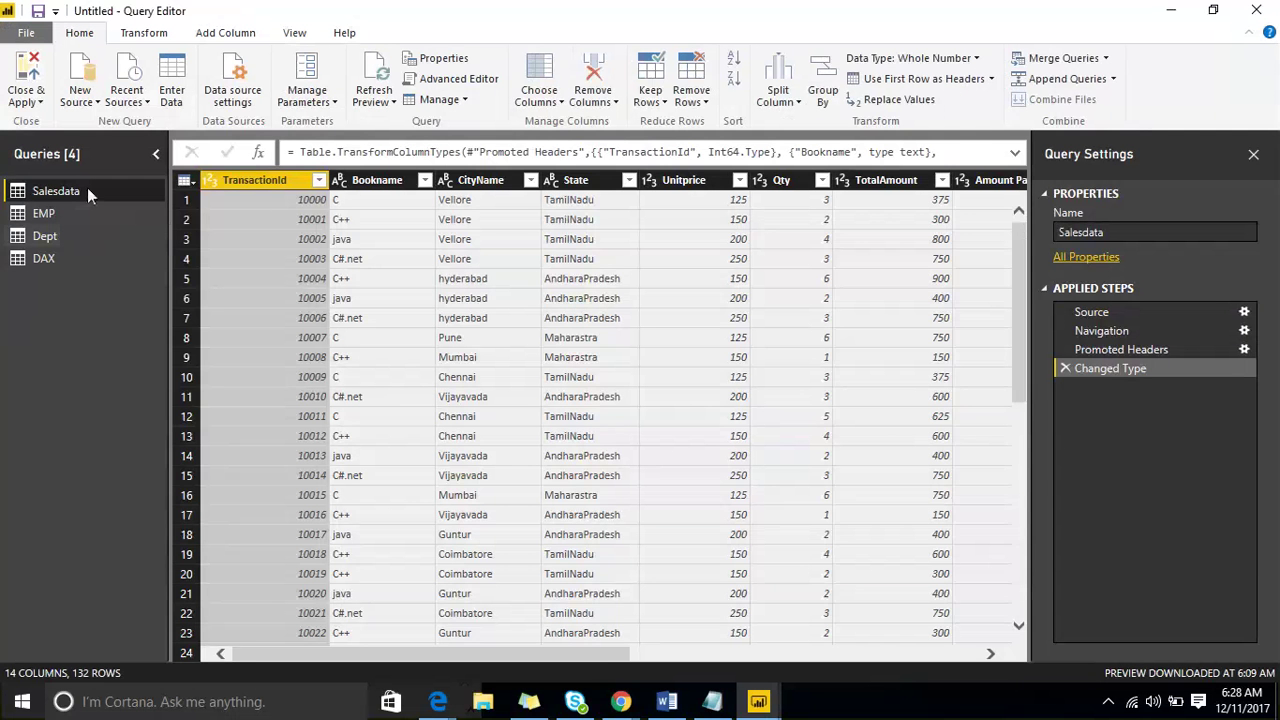
{"action": "right_click", "coordinate": [87, 187]}
{"action": "right_click", "coordinate": [388, 186]}
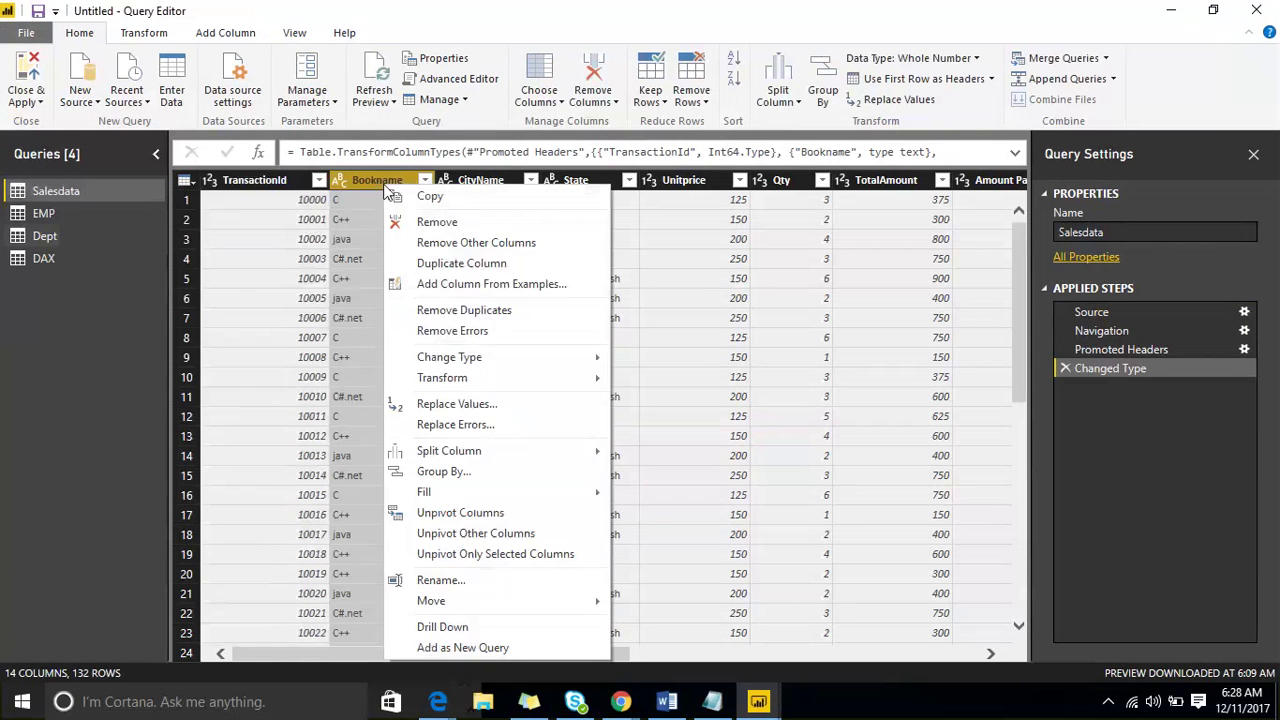
{"action": "left_click", "coordinate": [185, 181]}
{"action": "left_click", "coordinate": [185, 181]}
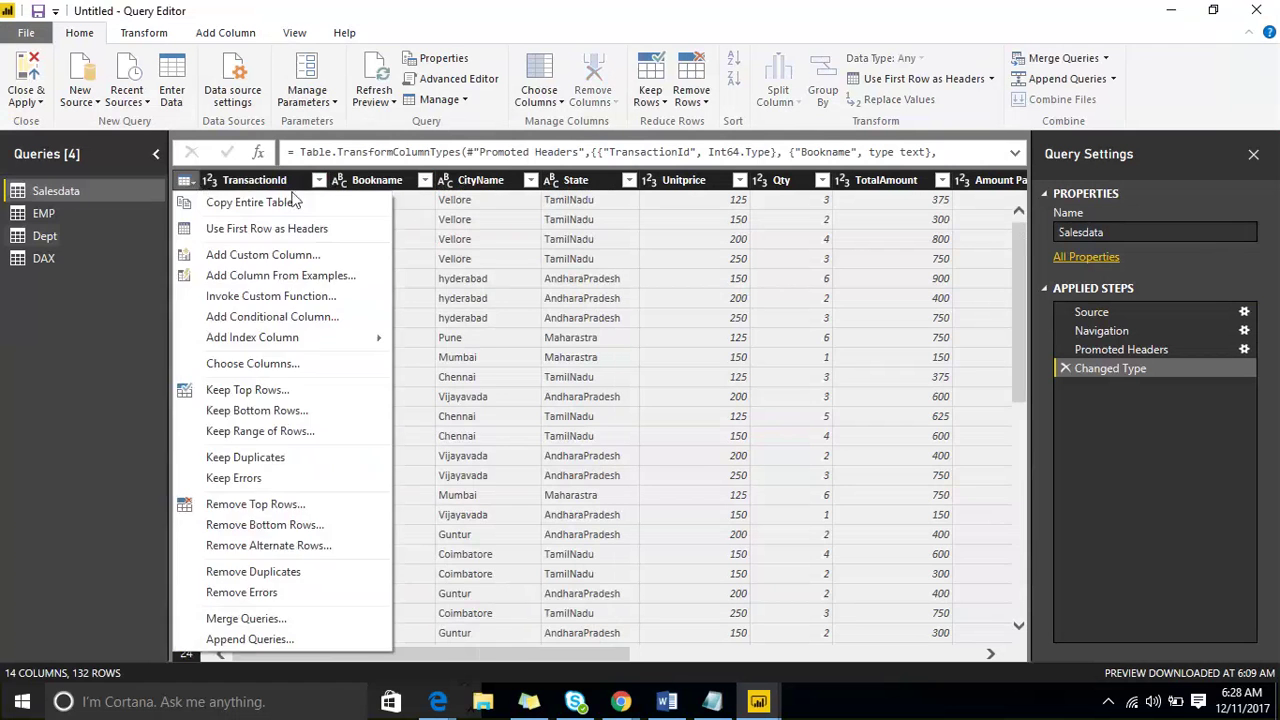
{"action": "left_click", "coordinate": [318, 180]}
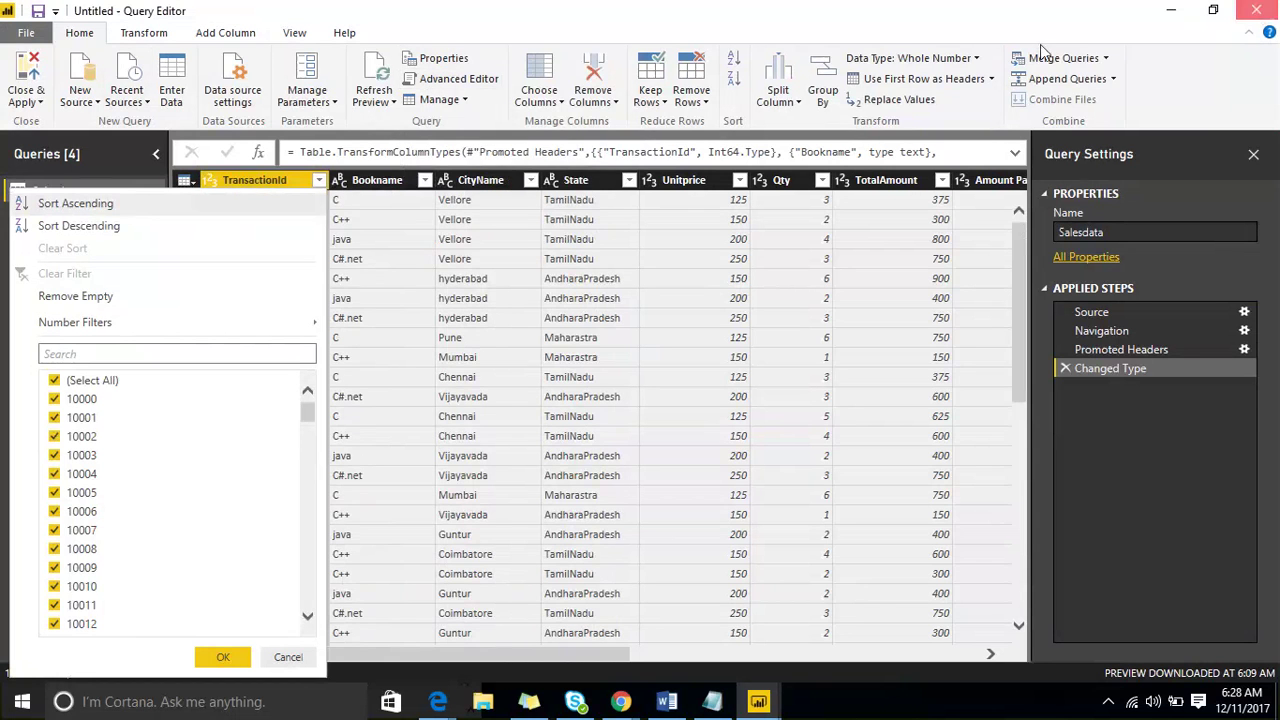
{"action": "left_click", "coordinate": [1256, 10]}
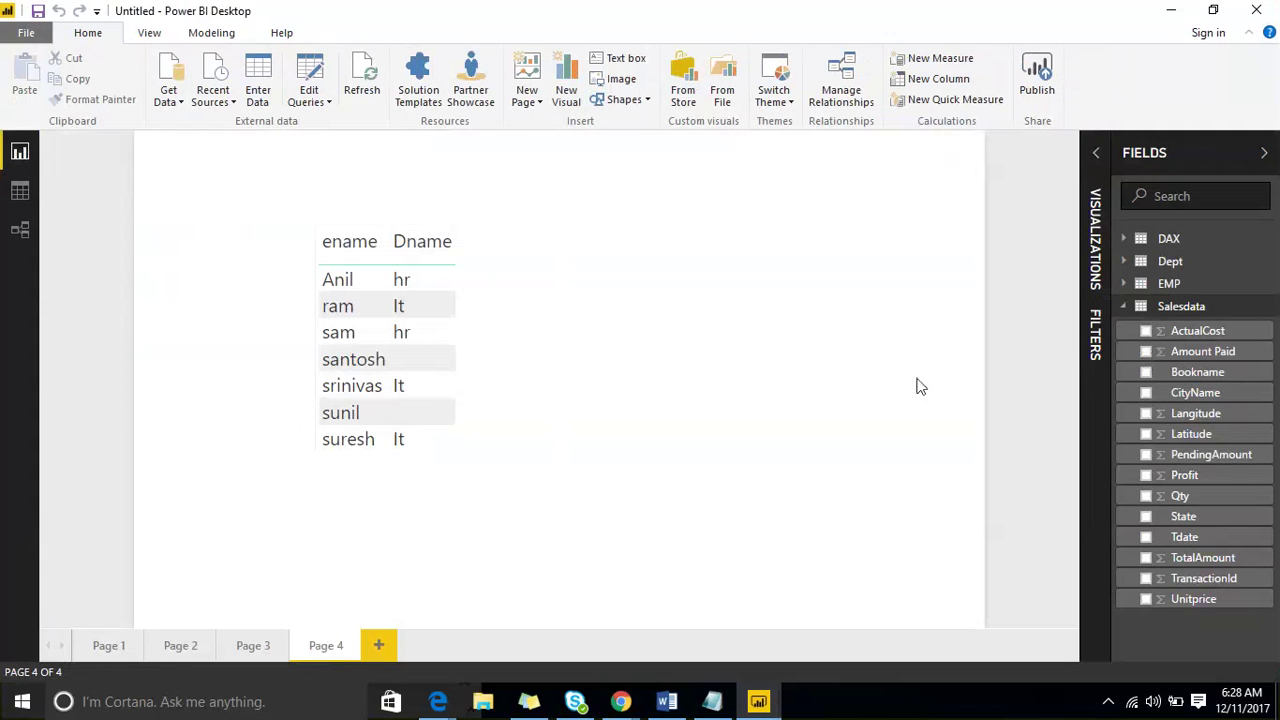
Hide the Salesdata table from the fields list
{"action": "left_click", "coordinate": [1272, 310]}
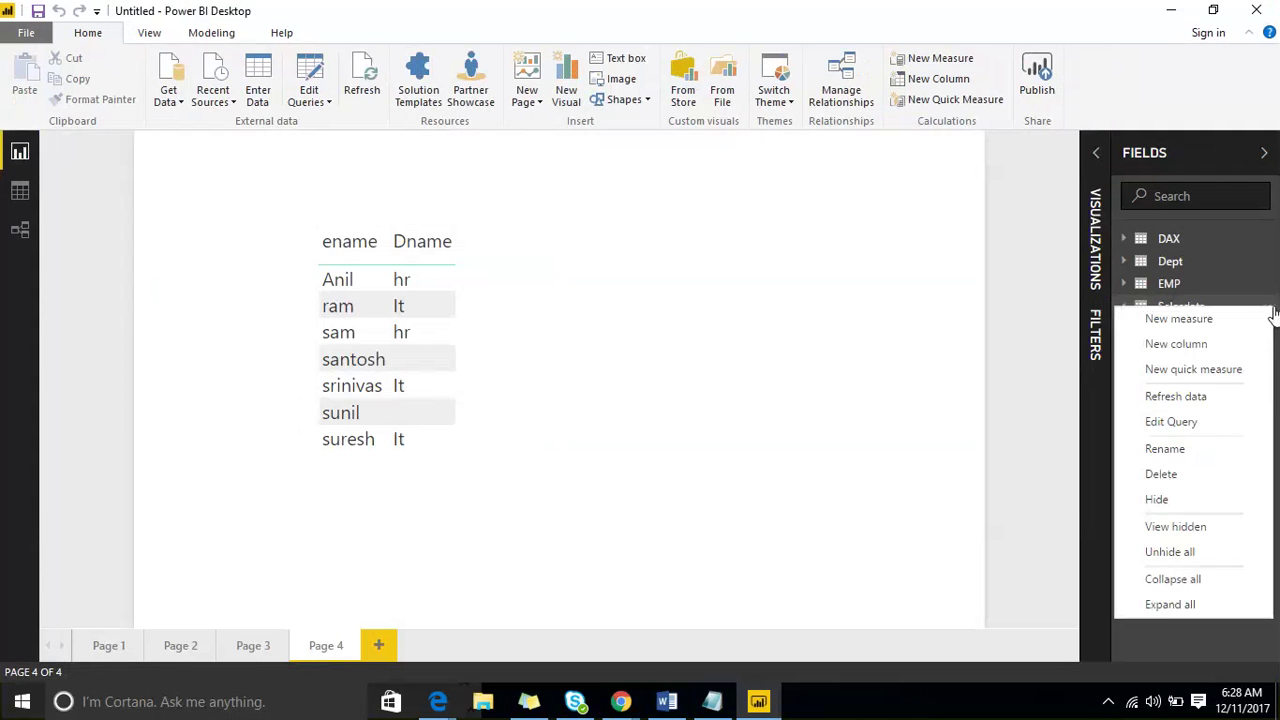
{"action": "left_click", "coordinate": [1217, 448]}
{"action": "left_click", "coordinate": [1270, 315]}
{"action": "left_click", "coordinate": [1270, 315]}
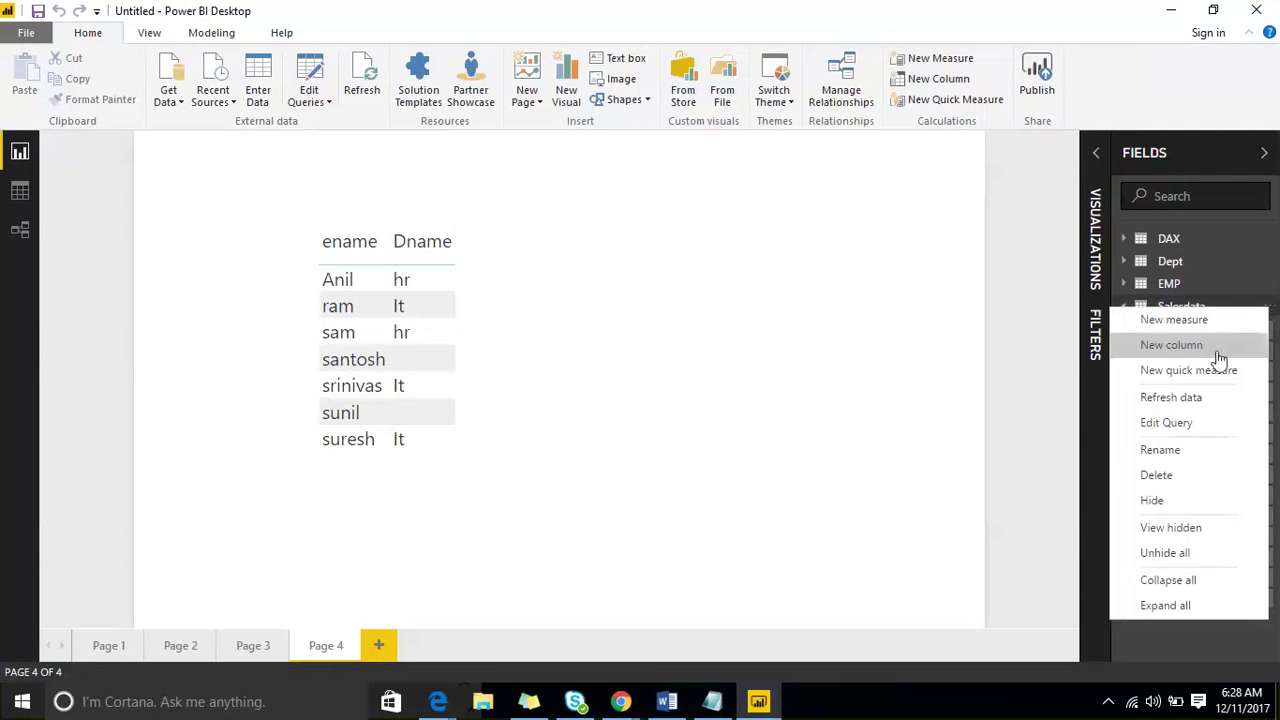
{"action": "left_click", "coordinate": [1205, 500]}
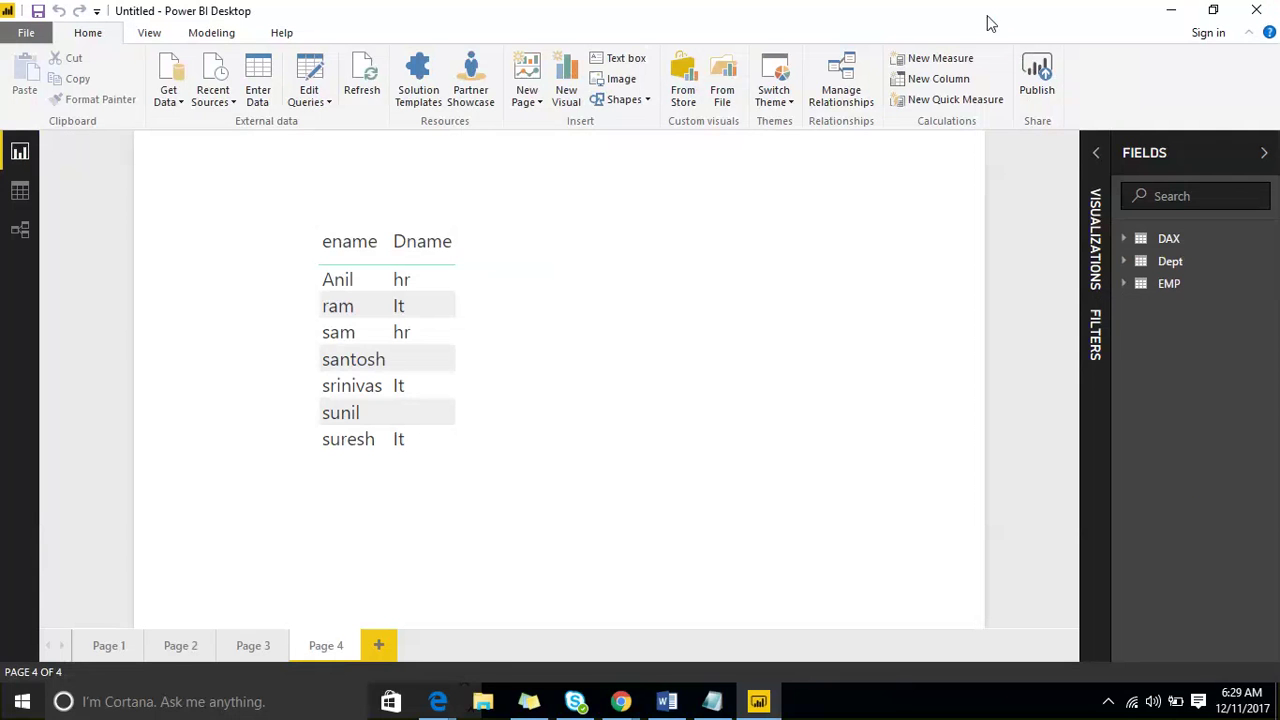
{"action": "left_click_drag", "start_coordinate": [490, 255], "coordinate": [570, 245]}
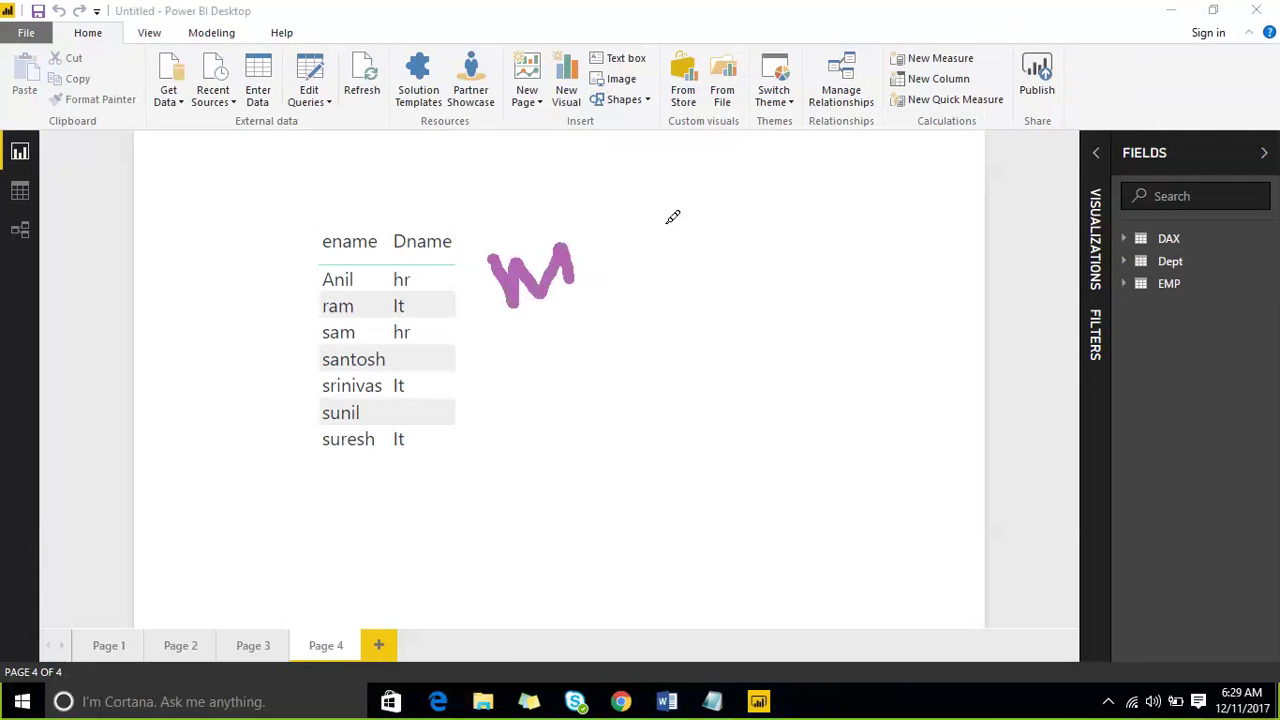
{"action": "left_click_drag", "start_coordinate": [673, 217], "coordinate": [750, 208]}
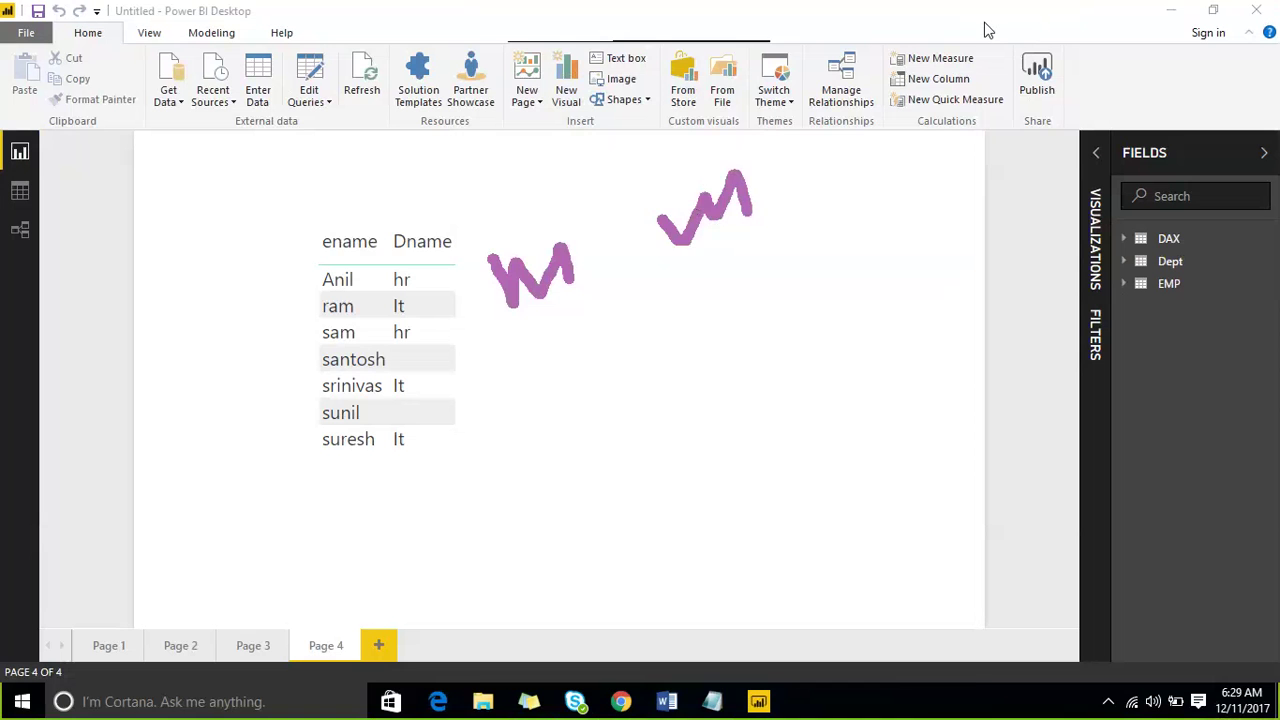
{"action": "key", "text": "Escape"}
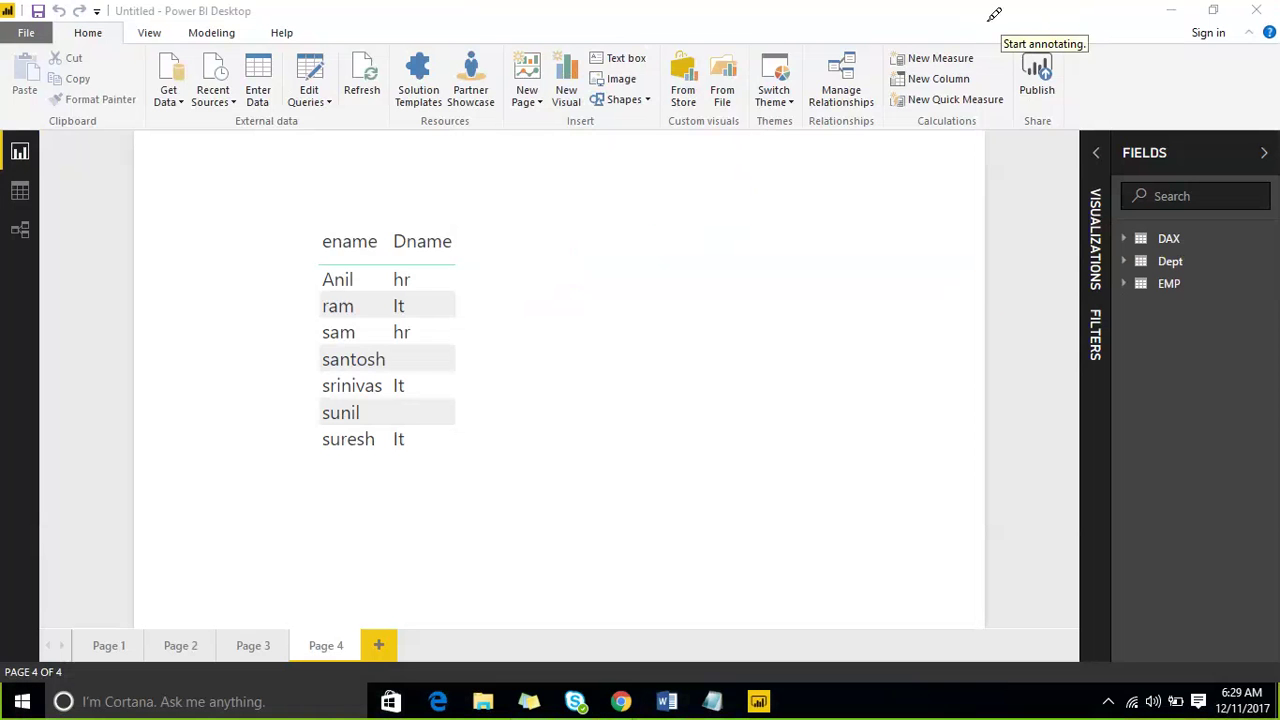
{"action": "left_click", "coordinate": [991, 14]}
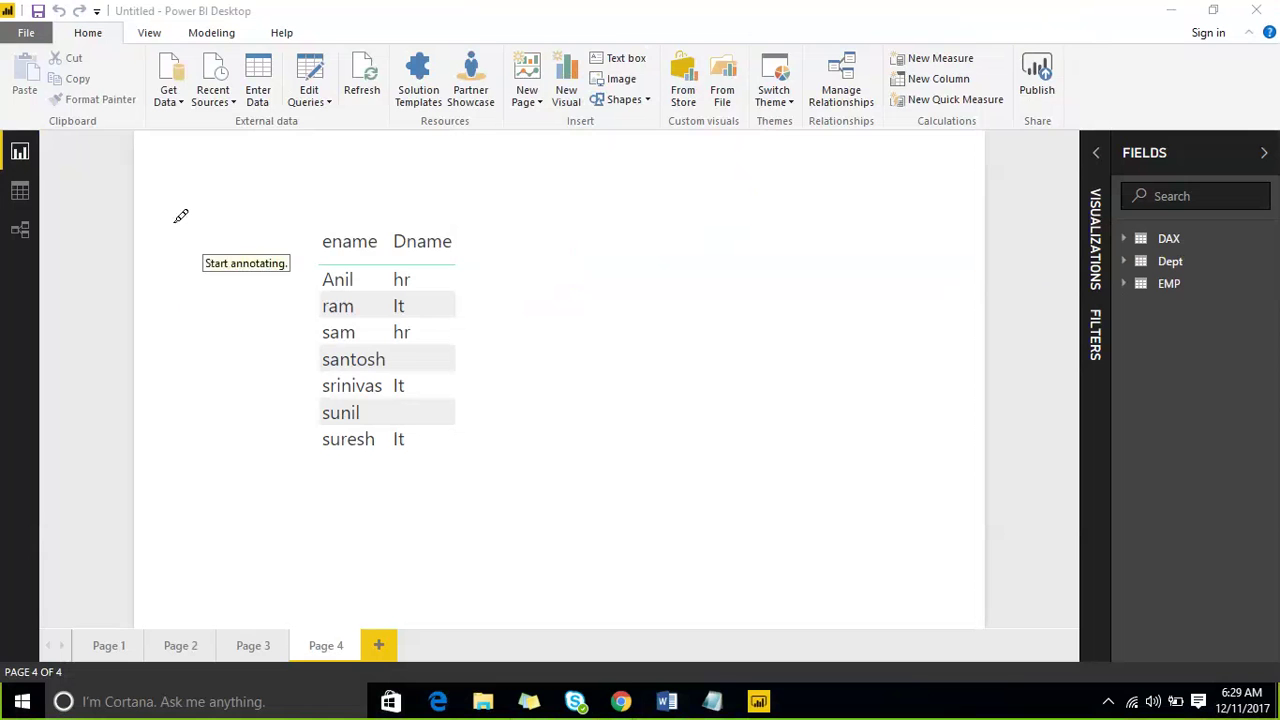
{"action": "mouse_move", "coordinate": [173, 216]}
{"action": "left_mouse_down"}
{"action": "mouse_move", "coordinate": [229, 440]}
{"action": "mouse_move", "coordinate": [588, 290]}
{"action": "left_mouse_up"}
{"action": "left_click_drag", "start_coordinate": [253, 205], "coordinate": [207, 218]}
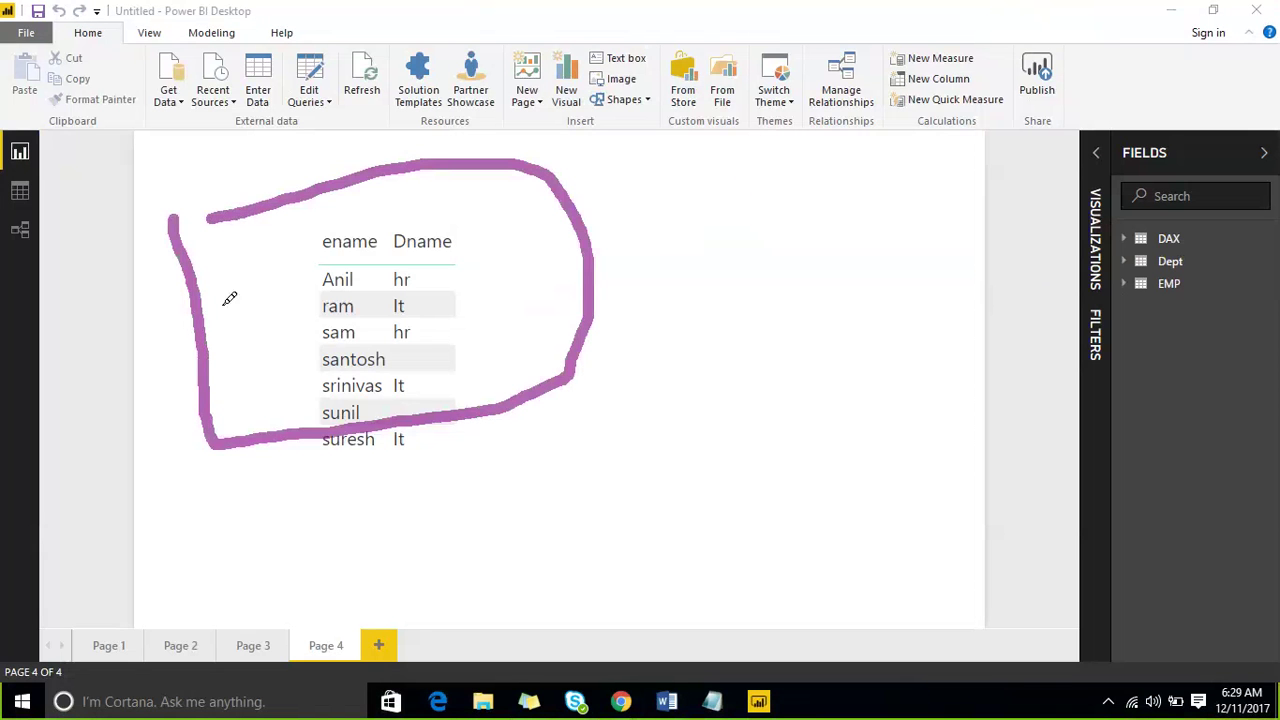
{"action": "left_click_drag", "start_coordinate": [276, 296], "coordinate": [363, 276]}
{"action": "mouse_move", "coordinate": [424, 236]}
{"action": "left_mouse_down"}
{"action": "mouse_move", "coordinate": [428, 322]}
{"action": "mouse_move", "coordinate": [505, 248]}
{"action": "mouse_move", "coordinate": [572, 245]}
{"action": "left_mouse_up"}
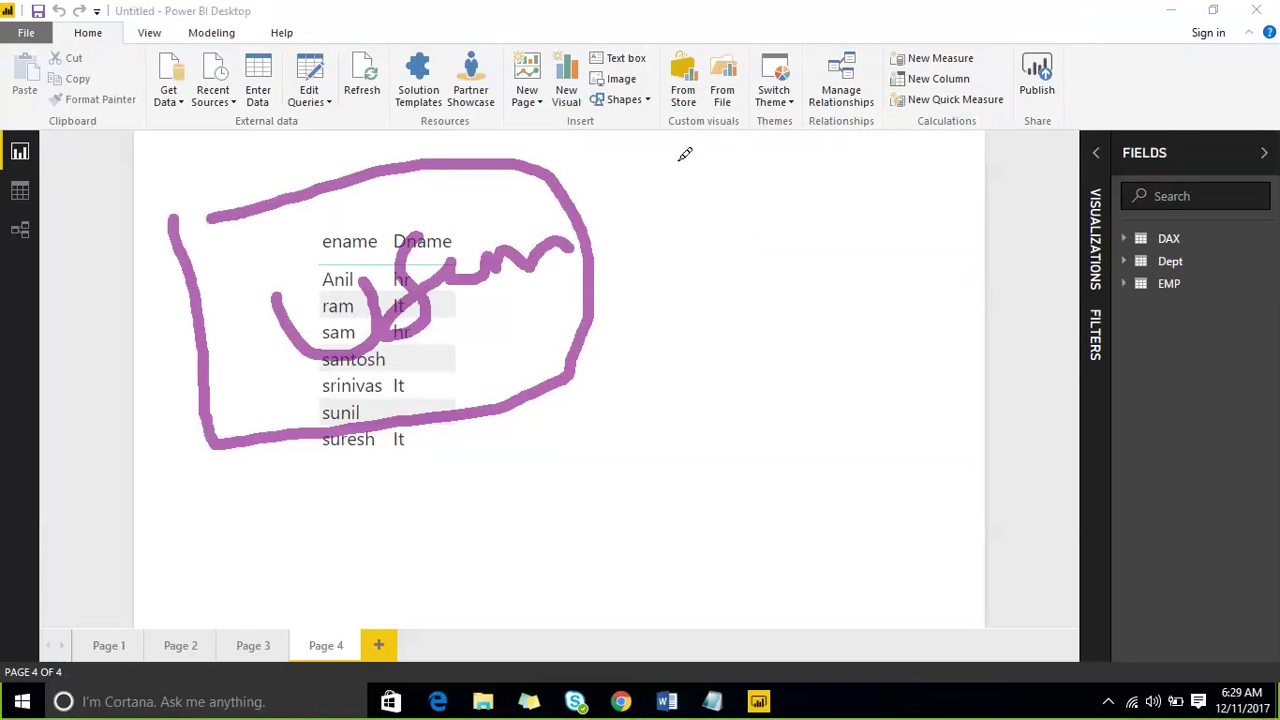
{"action": "left_click_drag", "start_coordinate": [590, 225], "coordinate": [800, 134]}
{"action": "mouse_move", "coordinate": [640, 174]}
{"action": "left_mouse_down"}
{"action": "mouse_move", "coordinate": [580, 224]}
{"action": "mouse_move", "coordinate": [624, 262]}
{"action": "left_mouse_up"}
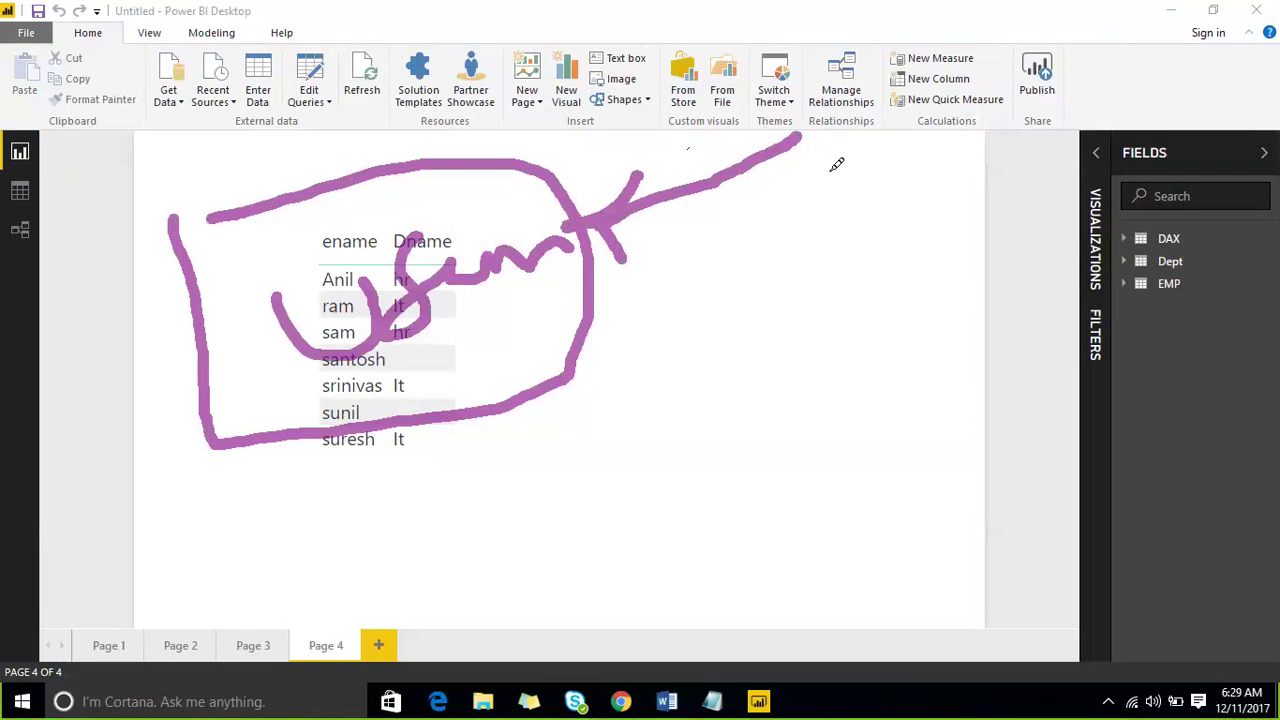
{"action": "mouse_move", "coordinate": [826, 172]}
{"action": "left_mouse_down"}
{"action": "mouse_move", "coordinate": [956, 148]}
{"action": "mouse_move", "coordinate": [877, 298]}
{"action": "left_mouse_up"}
{"action": "mouse_move", "coordinate": [773, 398]}
{"action": "left_mouse_down"}
{"action": "mouse_move", "coordinate": [522, 437]}
{"action": "mouse_move", "coordinate": [556, 462]}
{"action": "left_mouse_up"}
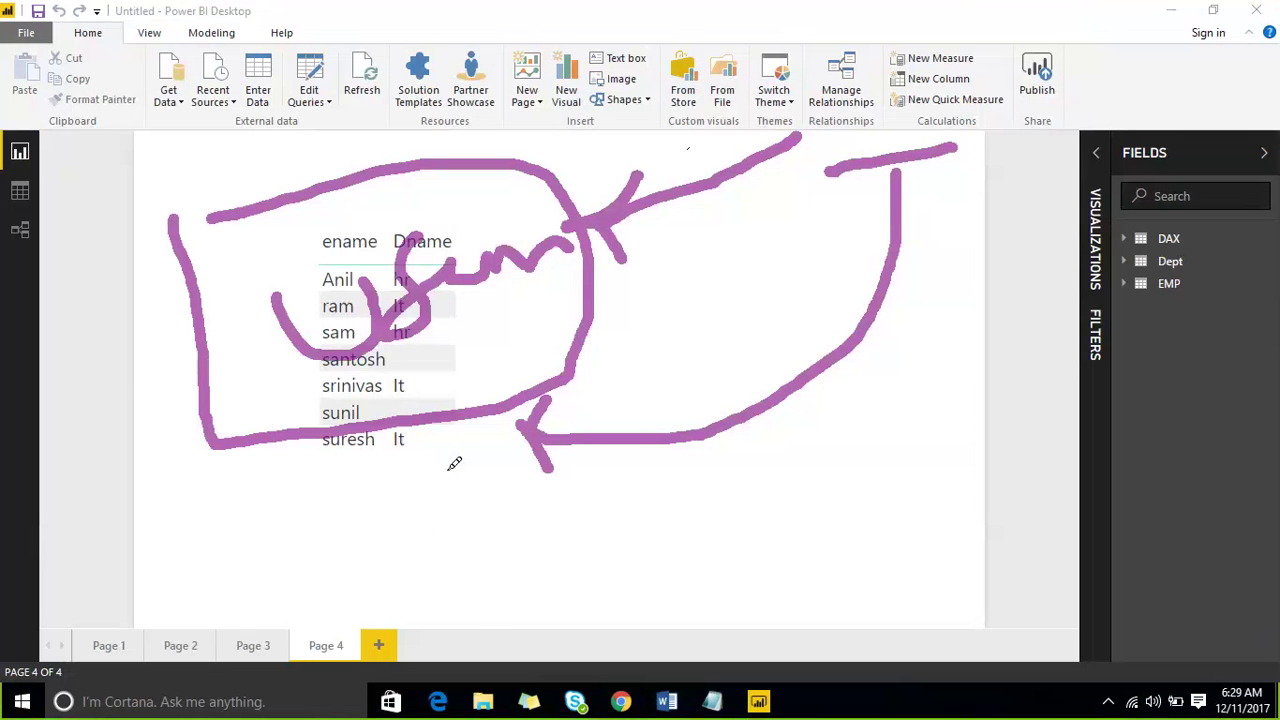
{"action": "left_click_drag", "start_coordinate": [437, 450], "coordinate": [478, 628]}
{"action": "left_click_drag", "start_coordinate": [447, 436], "coordinate": [420, 490]}
{"action": "left_click_drag", "start_coordinate": [447, 434], "coordinate": [479, 465]}
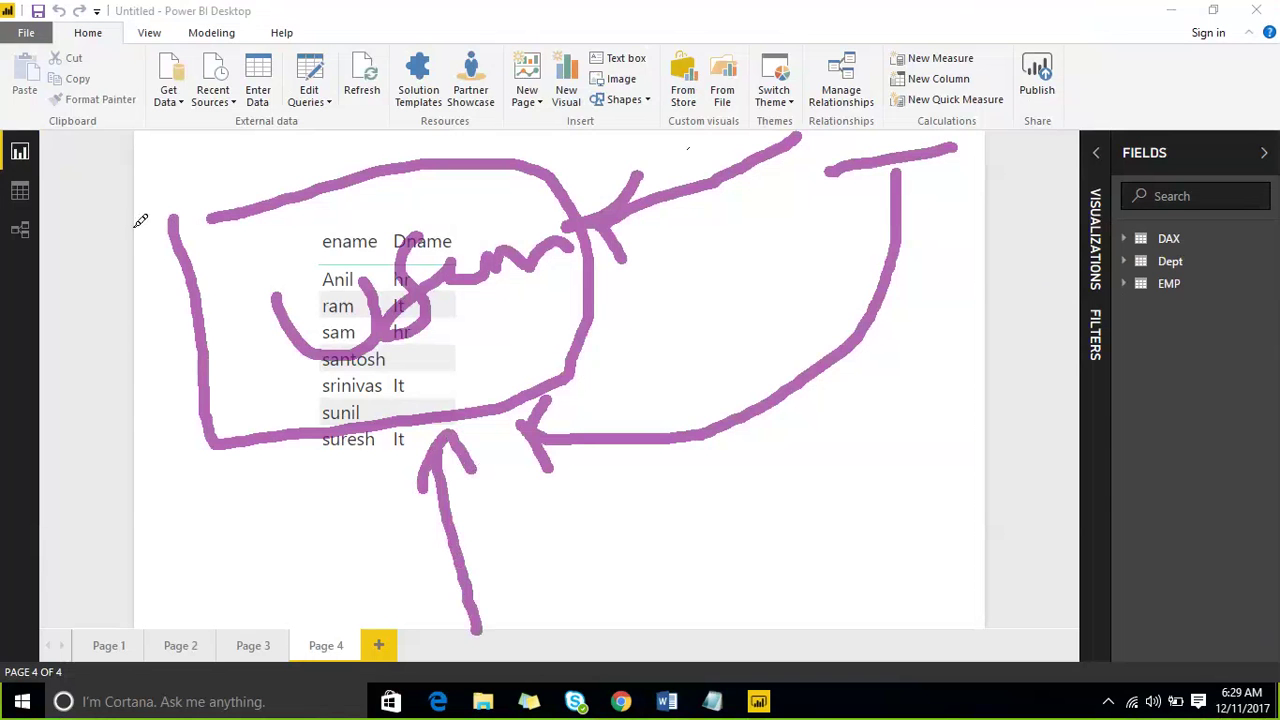
{"action": "mouse_move", "coordinate": [145, 205]}
{"action": "left_mouse_down"}
{"action": "mouse_move", "coordinate": [292, 105]}
{"action": "mouse_move", "coordinate": [605, 245]}
{"action": "mouse_move", "coordinate": [289, 480]}
{"action": "mouse_move", "coordinate": [183, 300]}
{"action": "mouse_move", "coordinate": [152, 165]}
{"action": "left_mouse_up"}
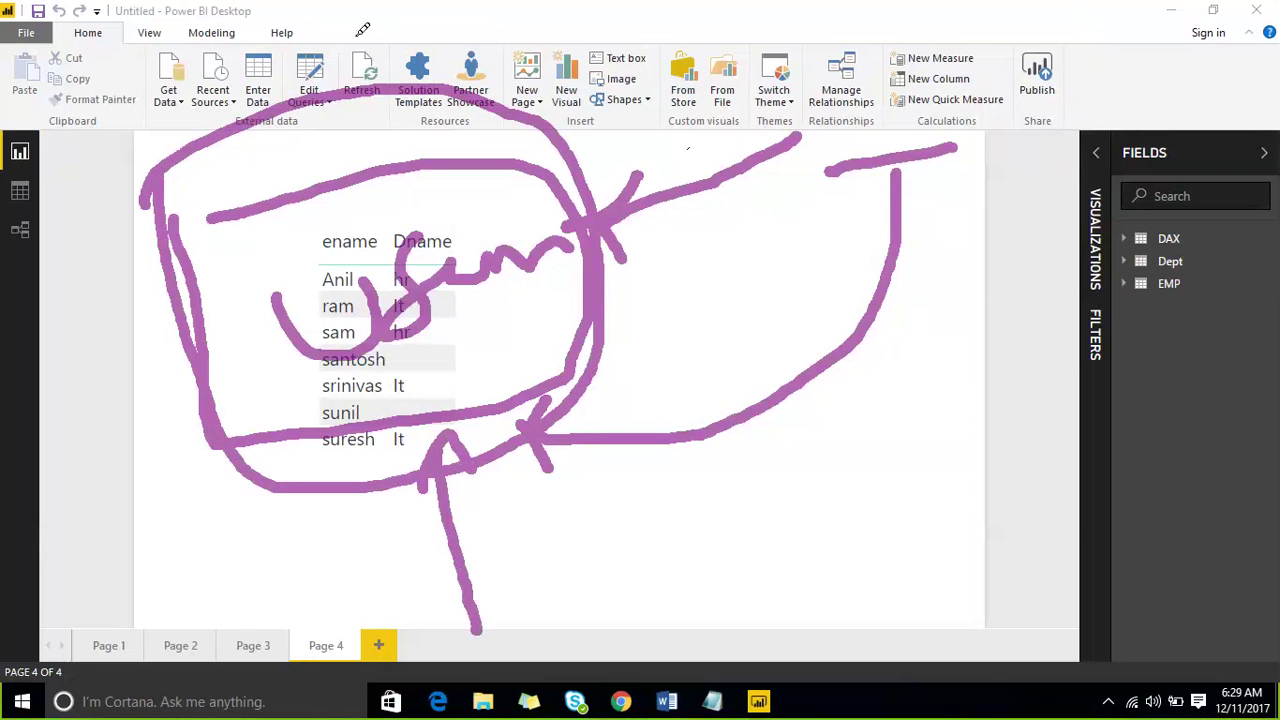
{"action": "key", "text": "Escape"}
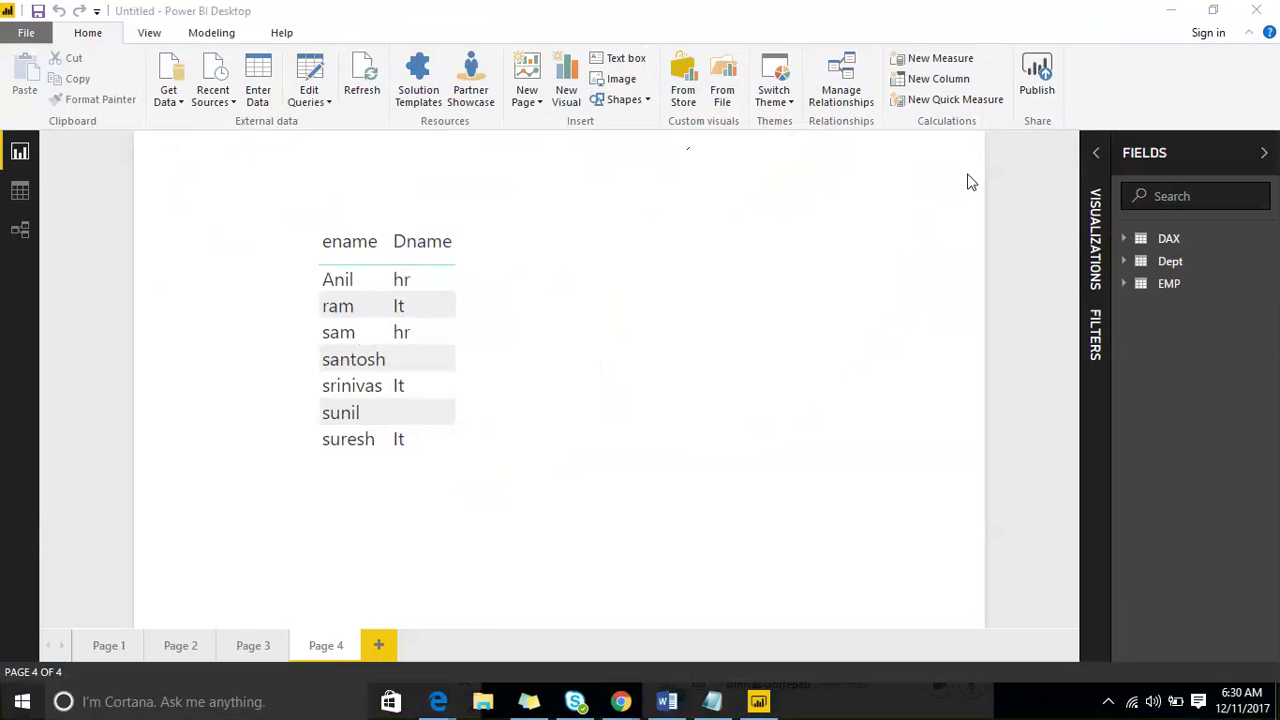
Turn on the display of hidden items in the fields list and unhide all of them, including the Salesdata table
{"action": "left_click", "coordinate": [1269, 288]}
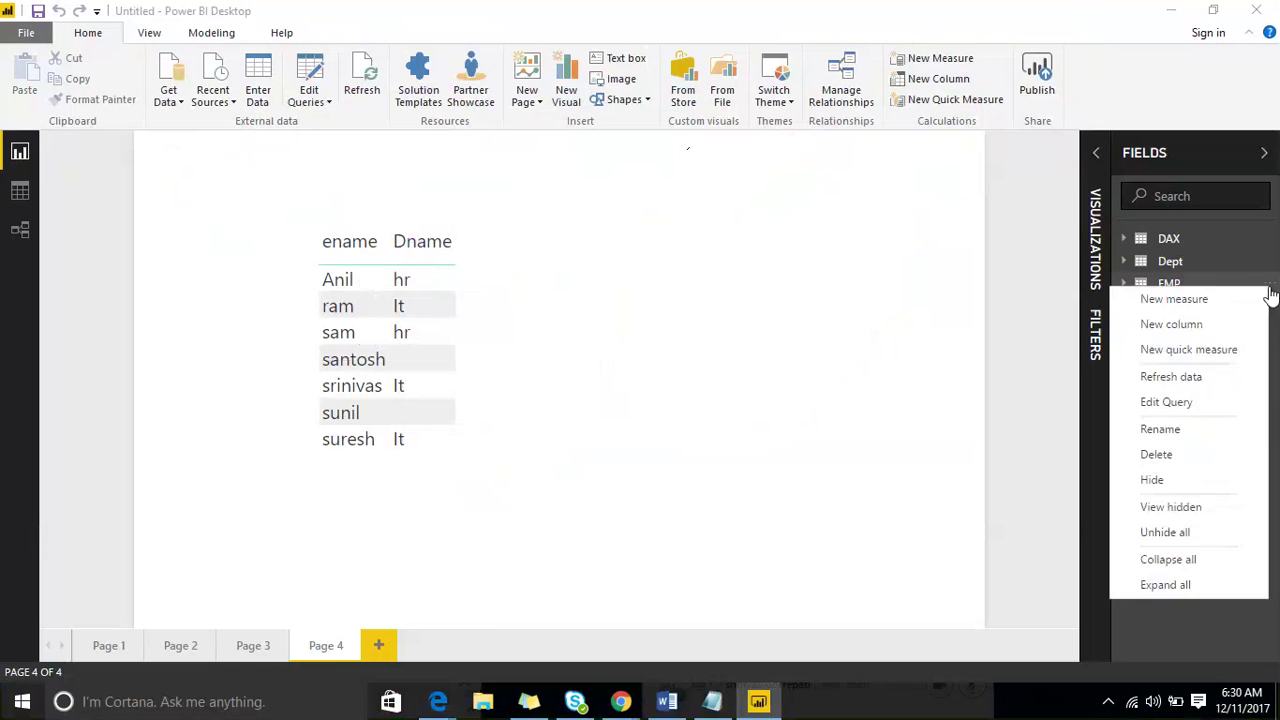
{"action": "left_click", "coordinate": [1192, 509]}
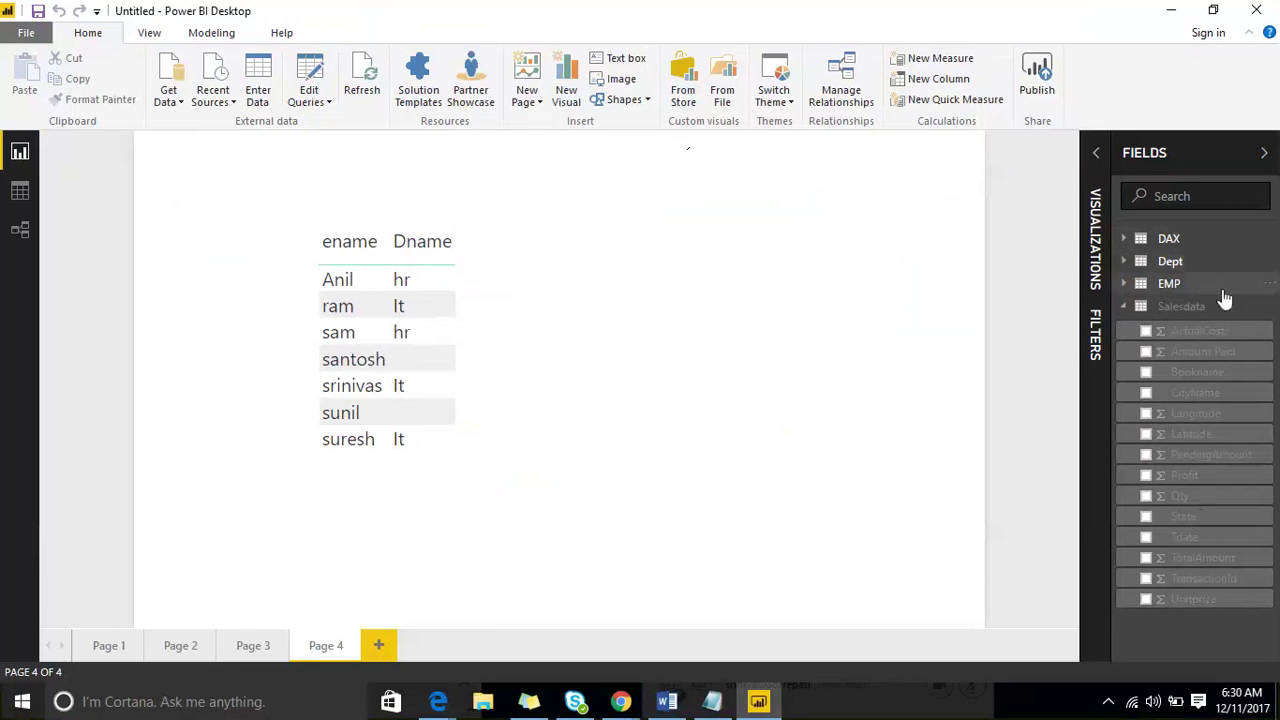
{"action": "left_click", "coordinate": [1267, 310]}
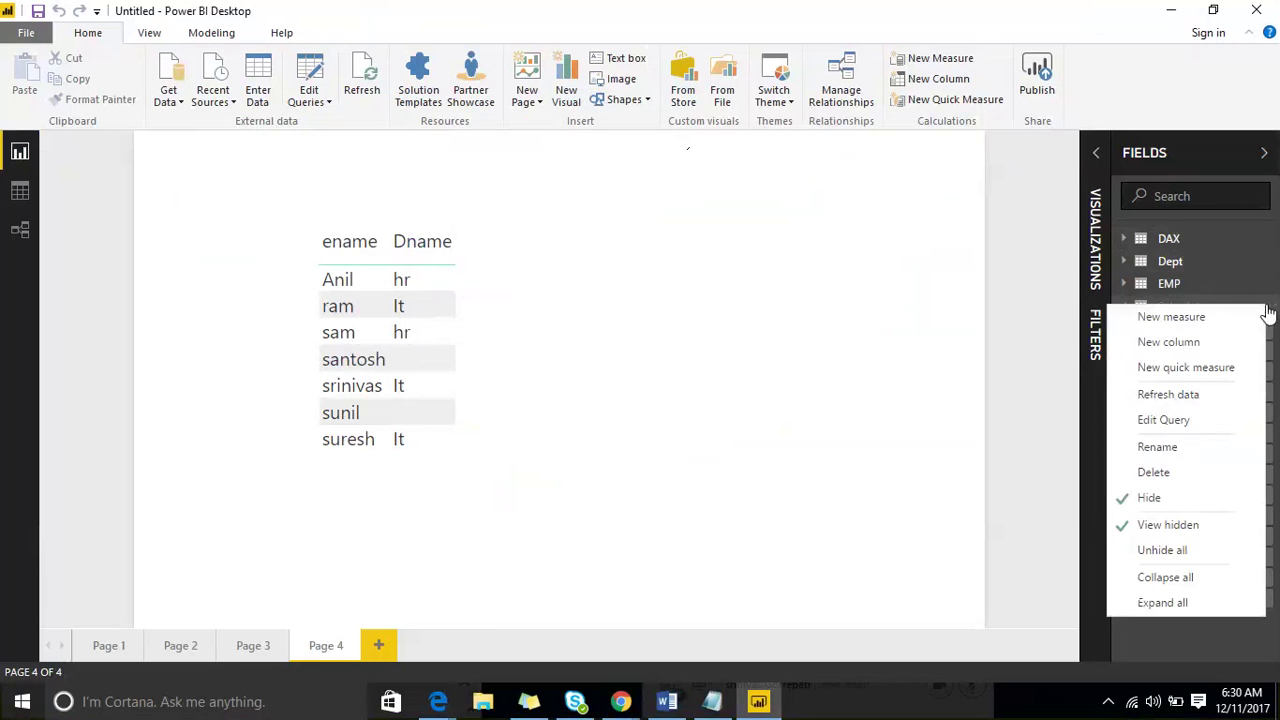
{"action": "left_click", "coordinate": [1170, 552]}
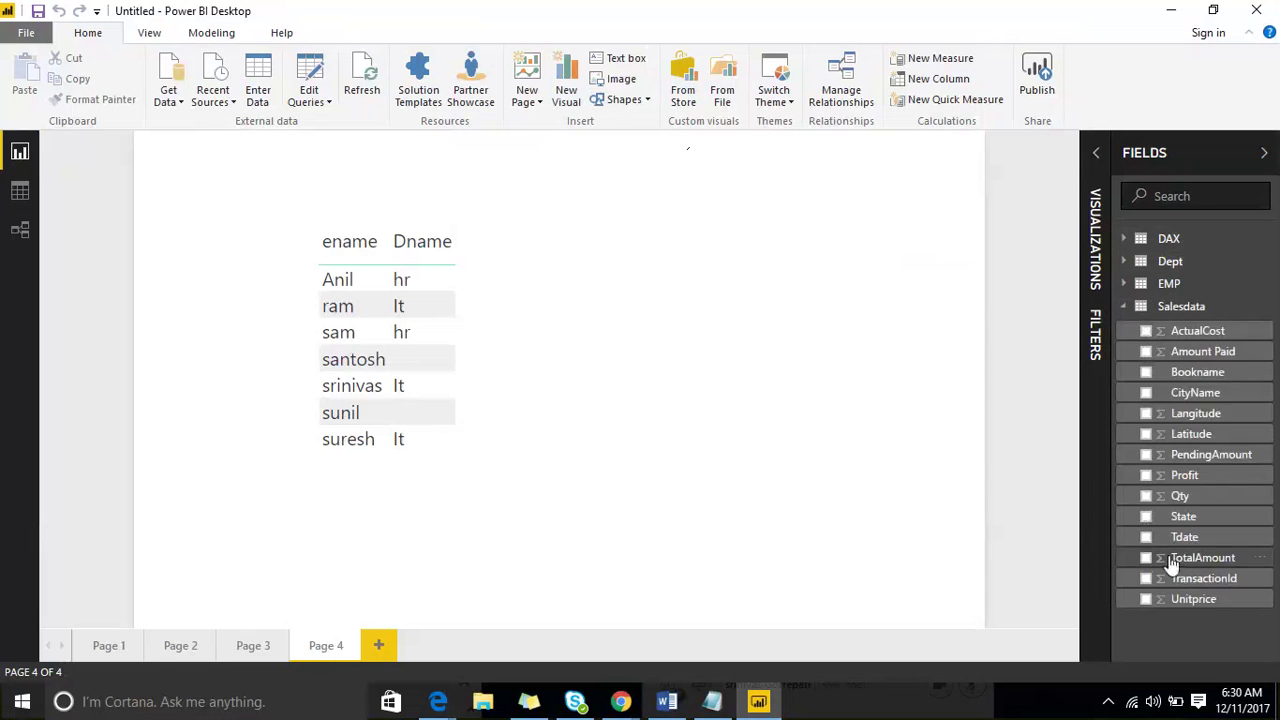
Collapse all tables in the fields list using the Salesdata table's options, and expand them all to show their columns
{"action": "left_click", "coordinate": [1268, 311]}
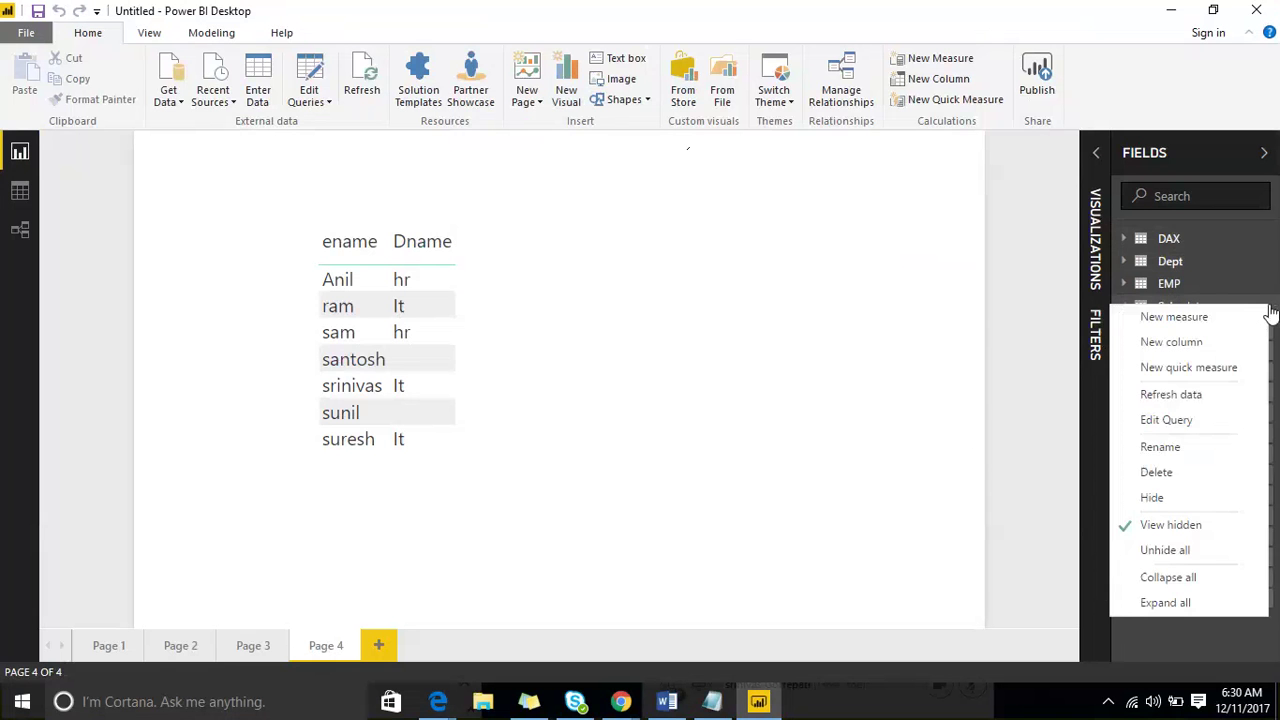
{"action": "left_click", "coordinate": [1178, 578]}
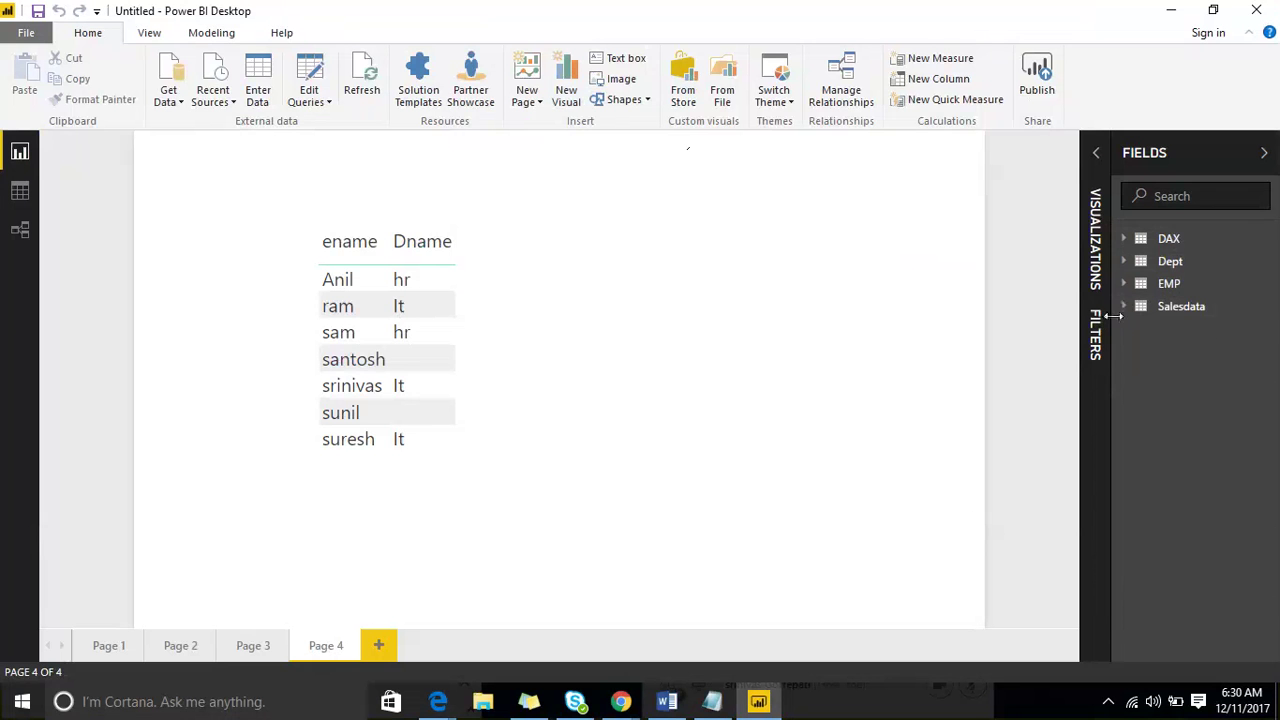
{"action": "left_click", "coordinate": [1268, 309]}
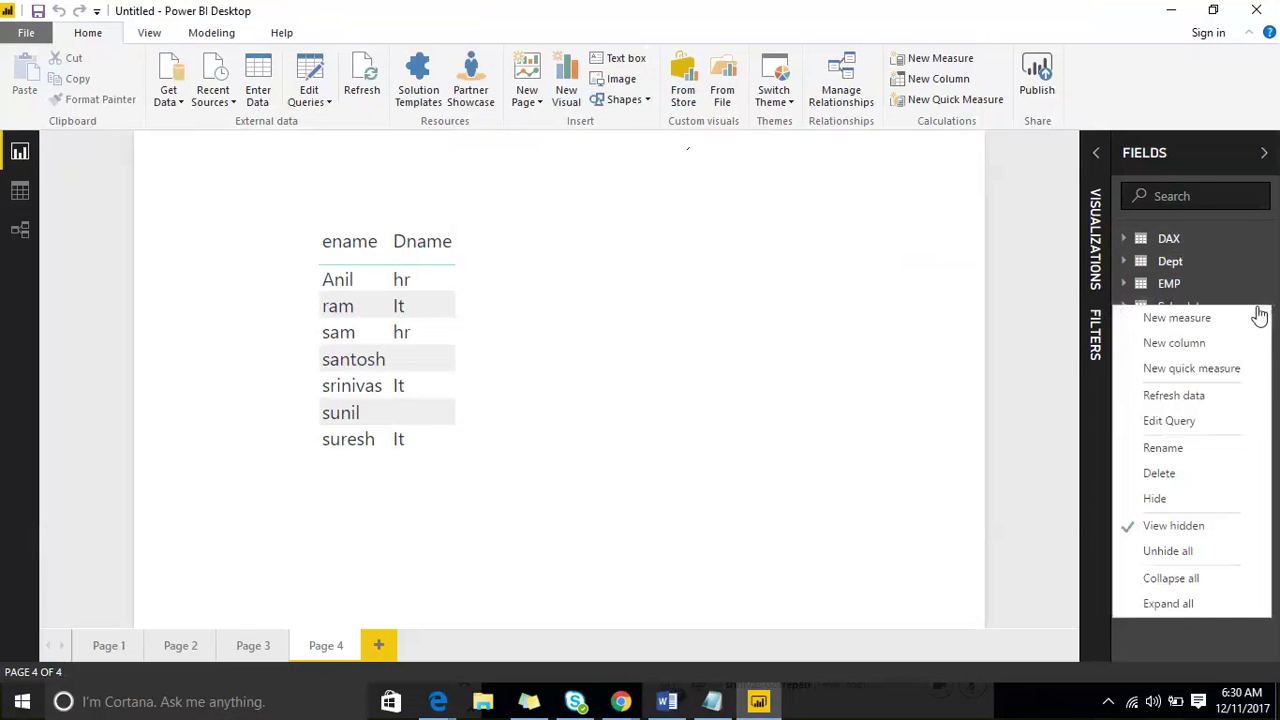
{"action": "left_click", "coordinate": [1190, 605]}
{"action": "scroll", "coordinate": [1165, 490], "scroll_direction": "down", "scroll_amount": 3}
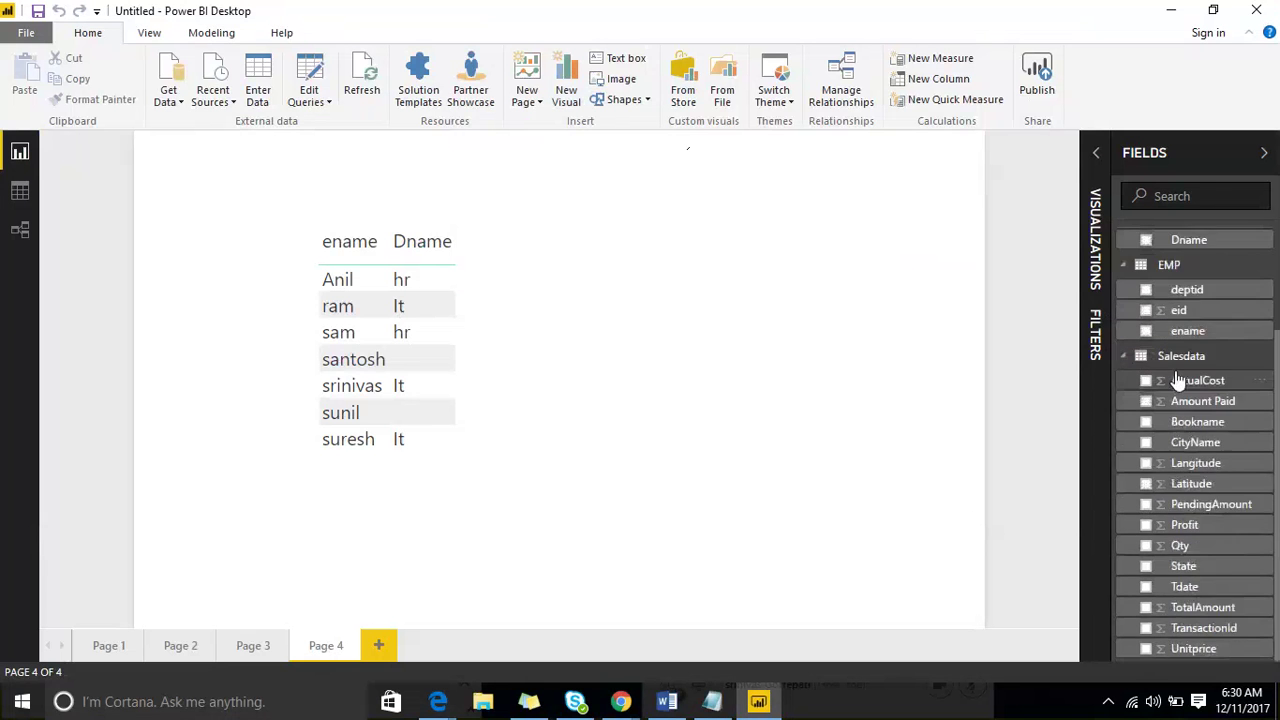
{"action": "scroll", "coordinate": [1180, 390], "scroll_direction": "up", "scroll_amount": 3}
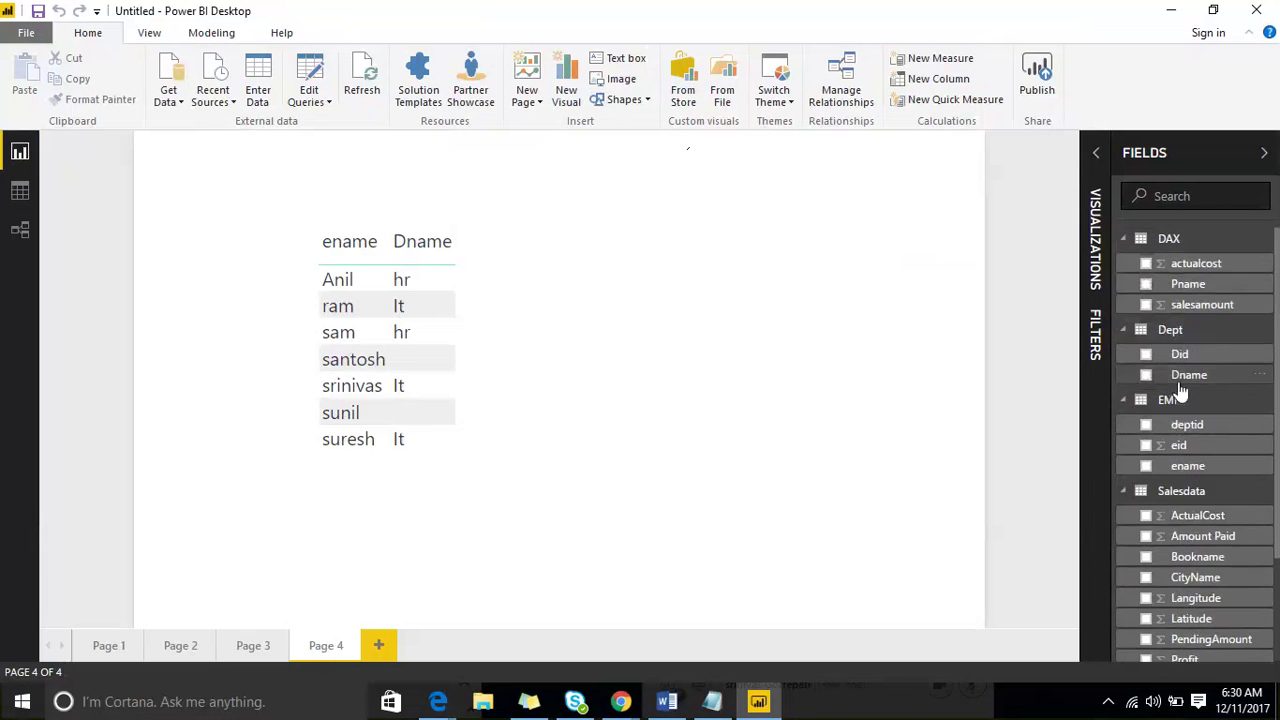
Collapse and re-expand all tables using the DAX table's options, and minimize the Fields pane
{"action": "left_click", "coordinate": [1266, 244]}
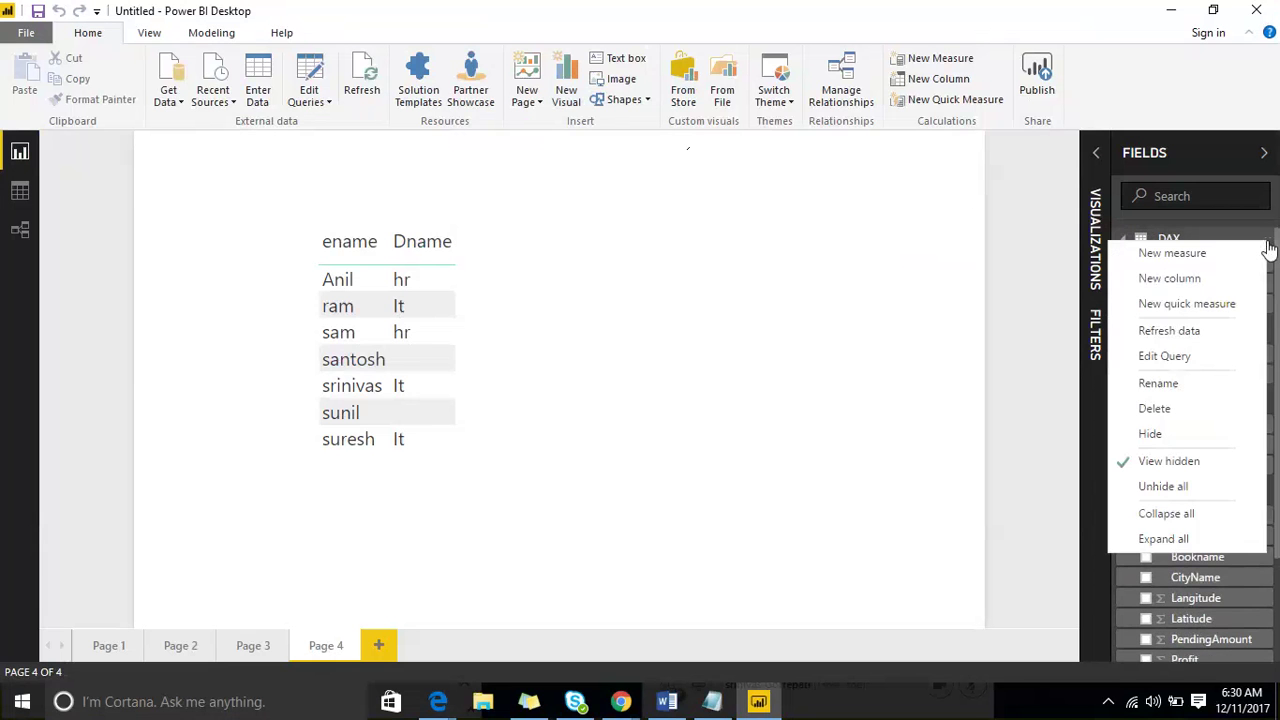
{"action": "left_click", "coordinate": [1209, 513]}
{"action": "left_click", "coordinate": [1266, 244]}
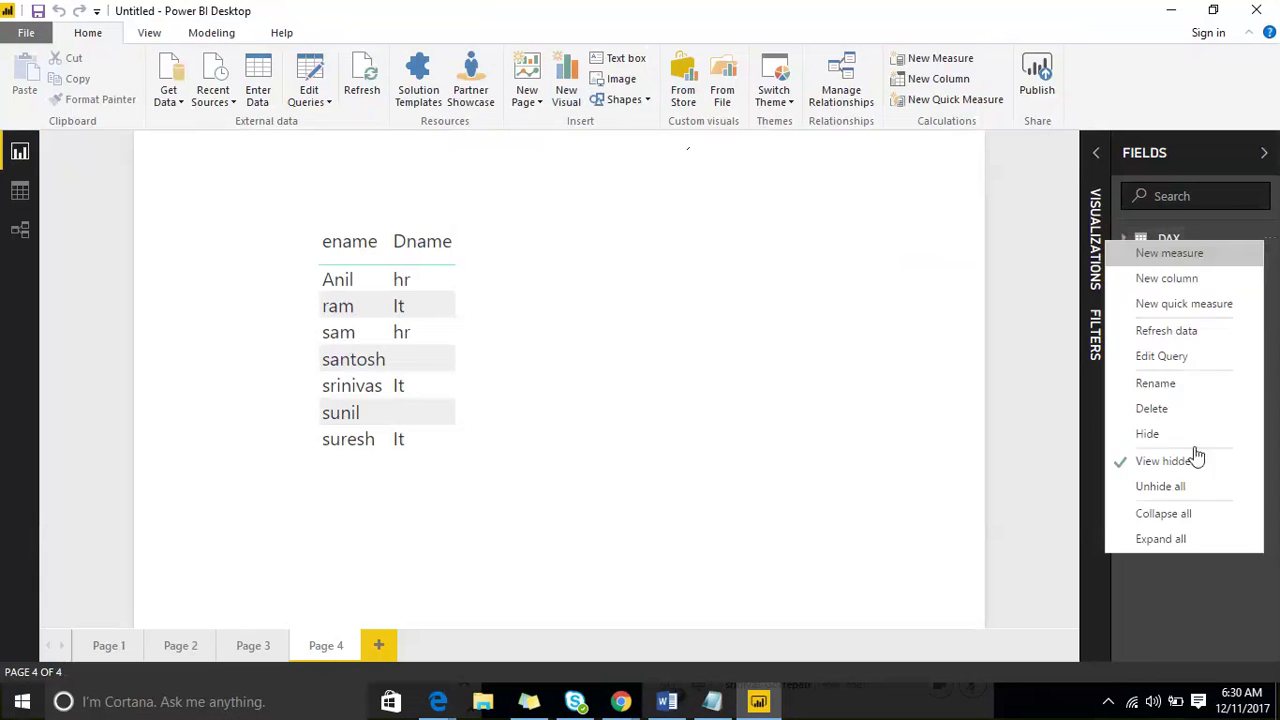
{"action": "left_click", "coordinate": [1178, 535]}
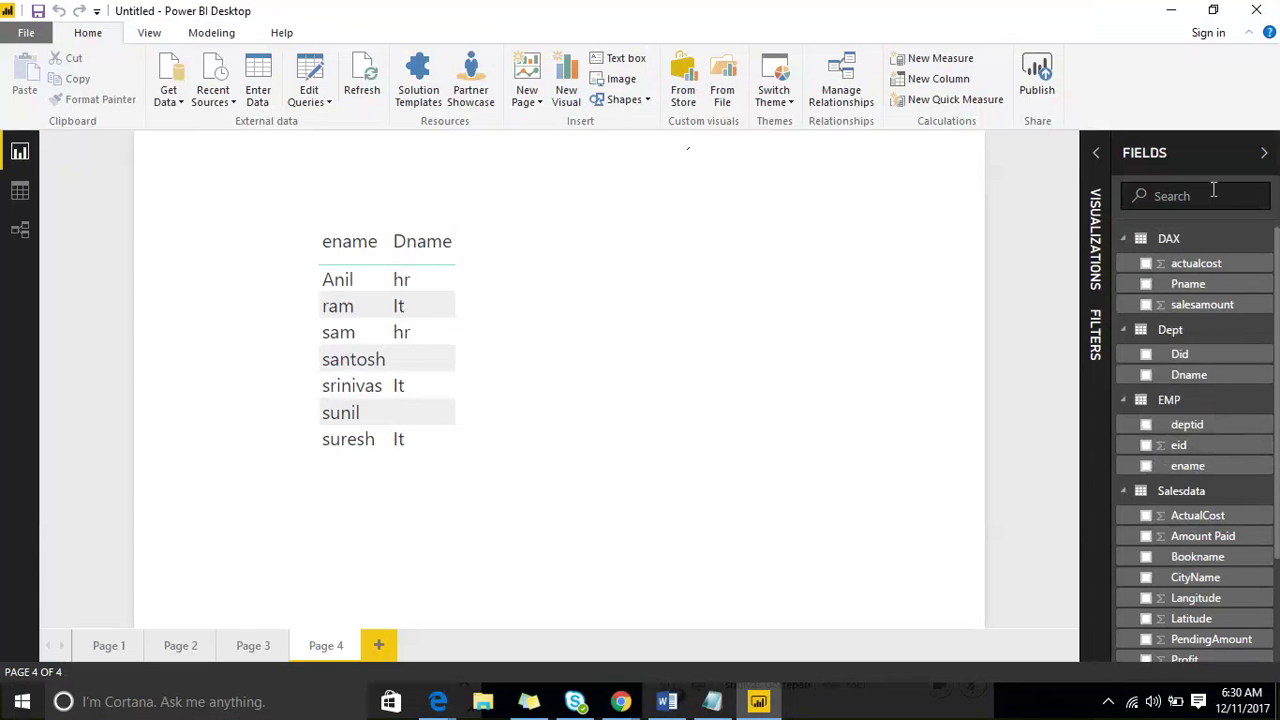
{"action": "left_click", "coordinate": [1267, 249]}
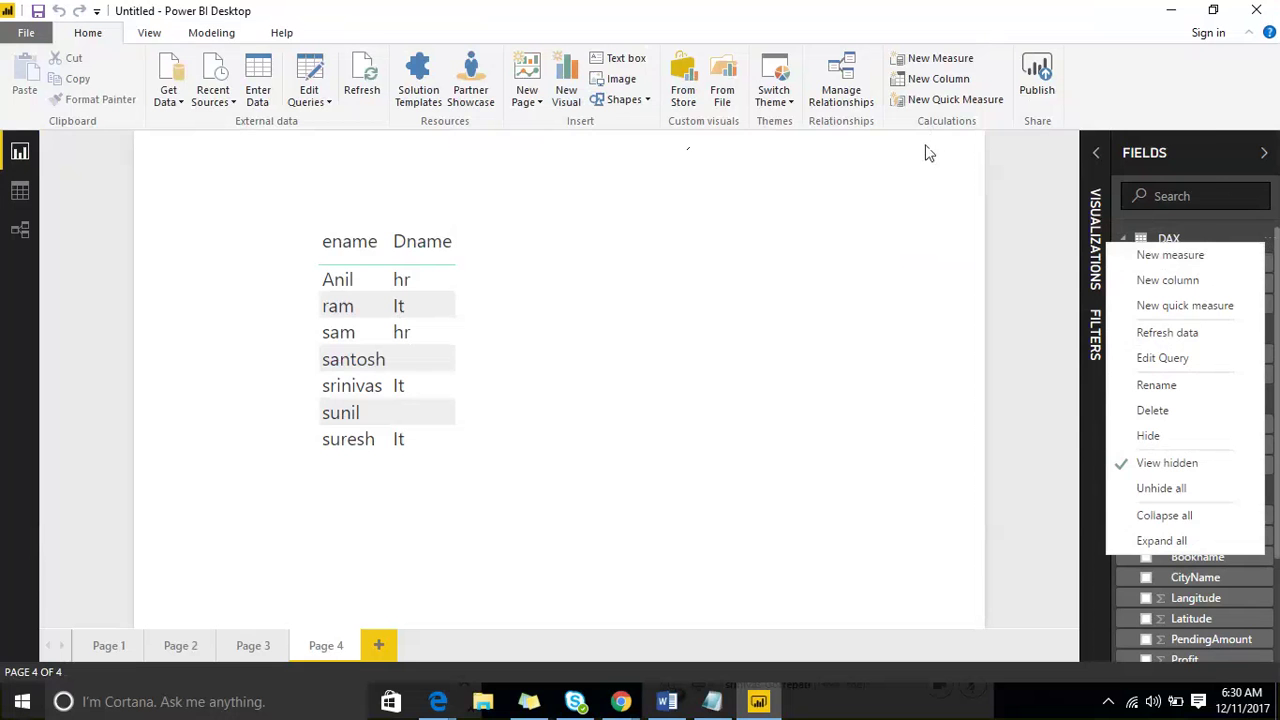
{"action": "left_click", "coordinate": [1218, 163]}
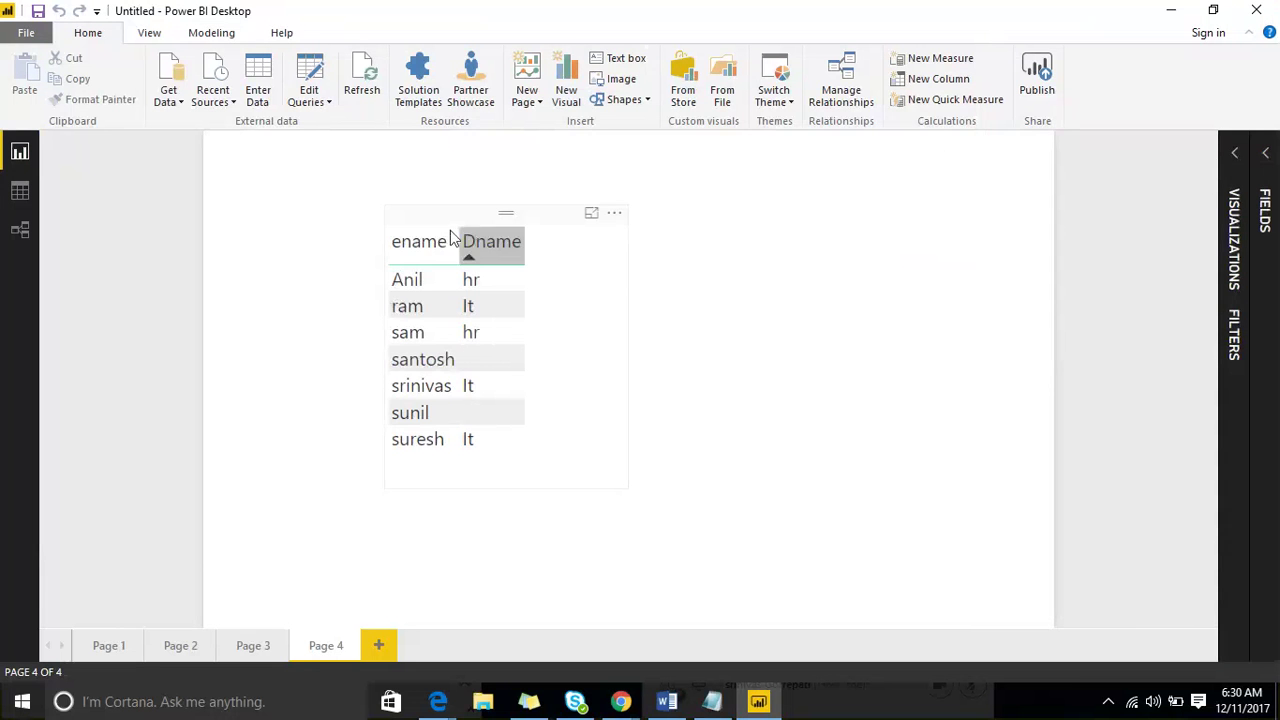
Reposition the table of ename and Dname on Page 4 and add a new blank report page
{"action": "left_click", "coordinate": [560, 240]}
{"action": "left_click_drag", "start_coordinate": [560, 240], "coordinate": [528, 240]}
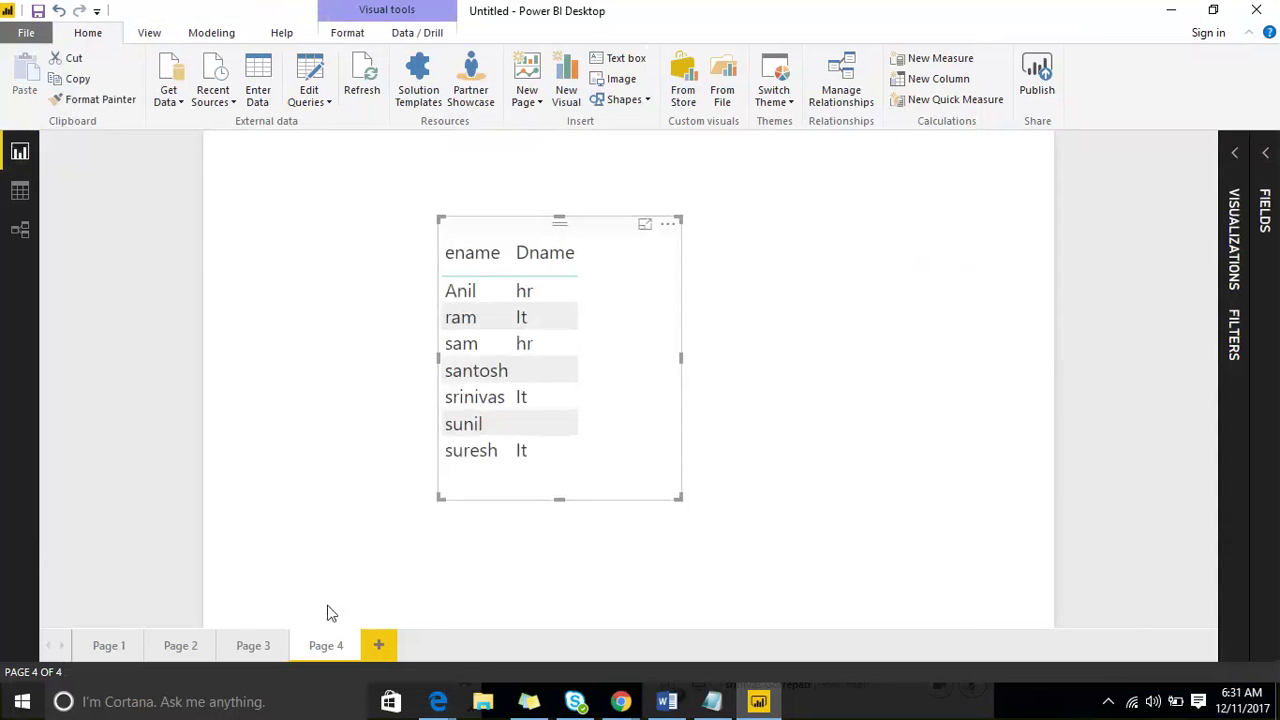
{"action": "left_click", "coordinate": [376, 647]}
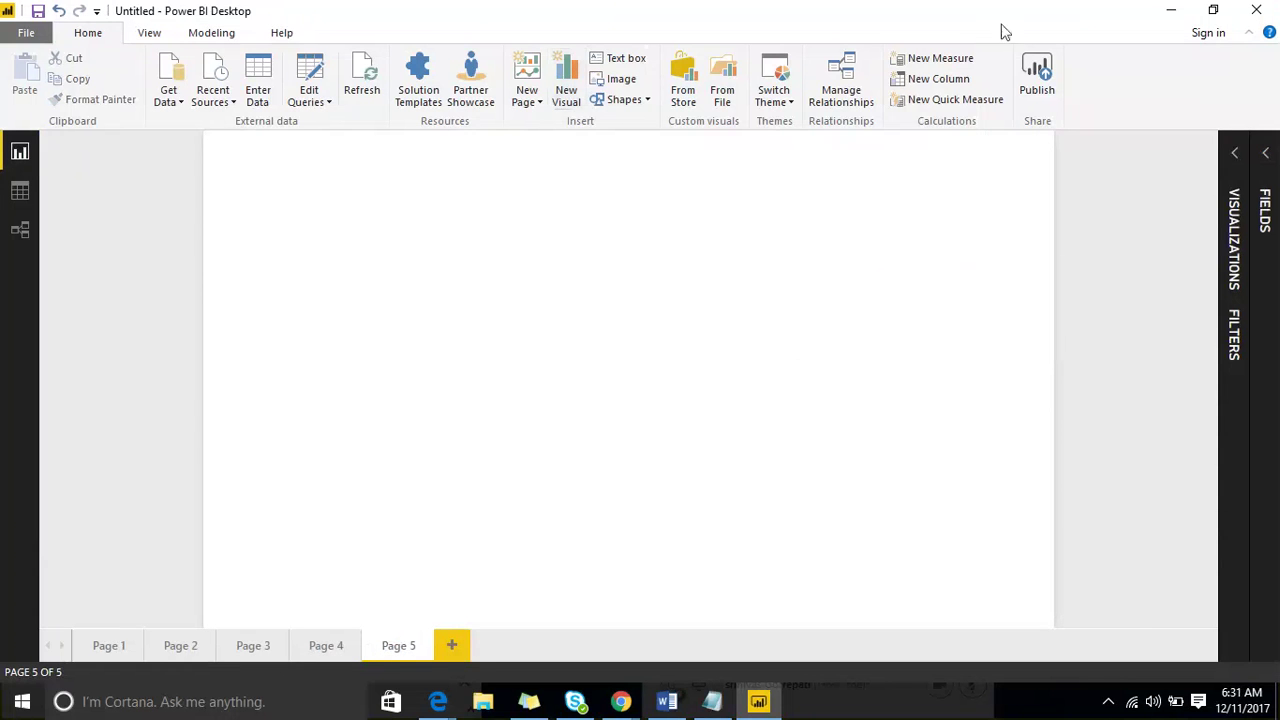
Start annotating the blank page with a large purple box outline and a smaller green box attached to its side
{"action": "left_click", "coordinate": [1000, 28]}
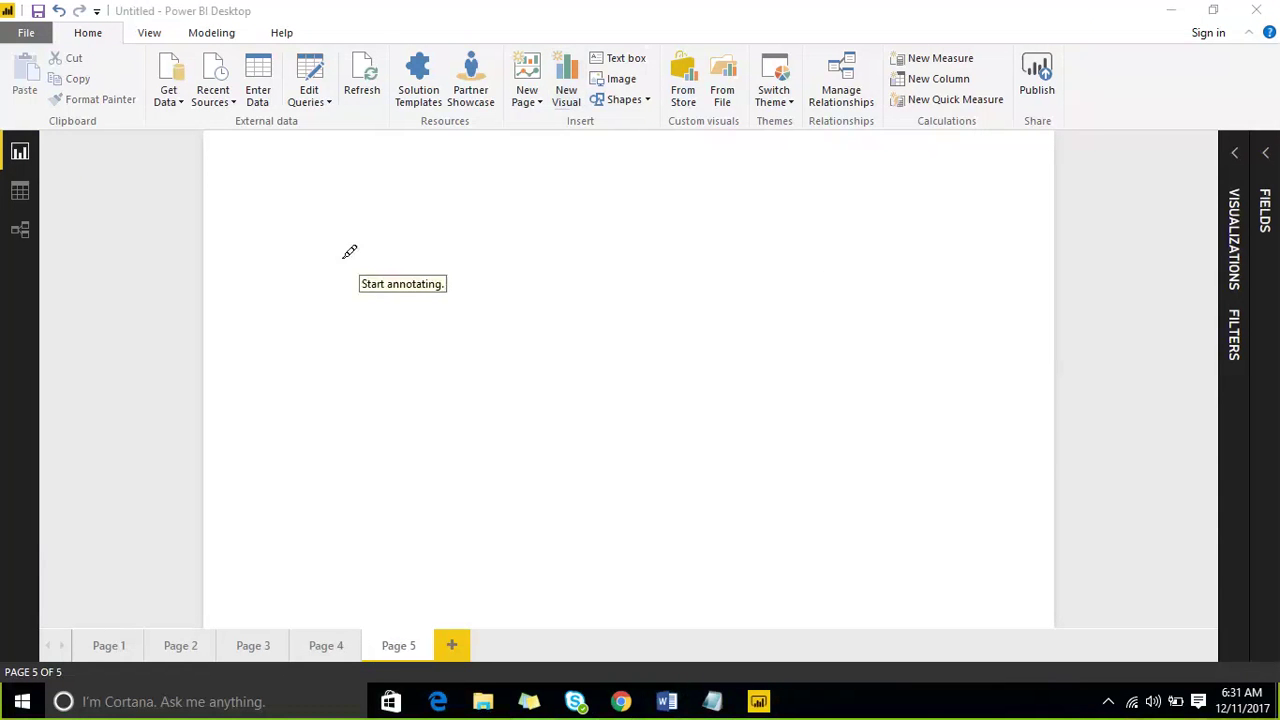
{"action": "mouse_move", "coordinate": [343, 257]}
{"action": "left_mouse_down"}
{"action": "mouse_move", "coordinate": [414, 575]}
{"action": "mouse_move", "coordinate": [1115, 430]}
{"action": "left_mouse_up"}
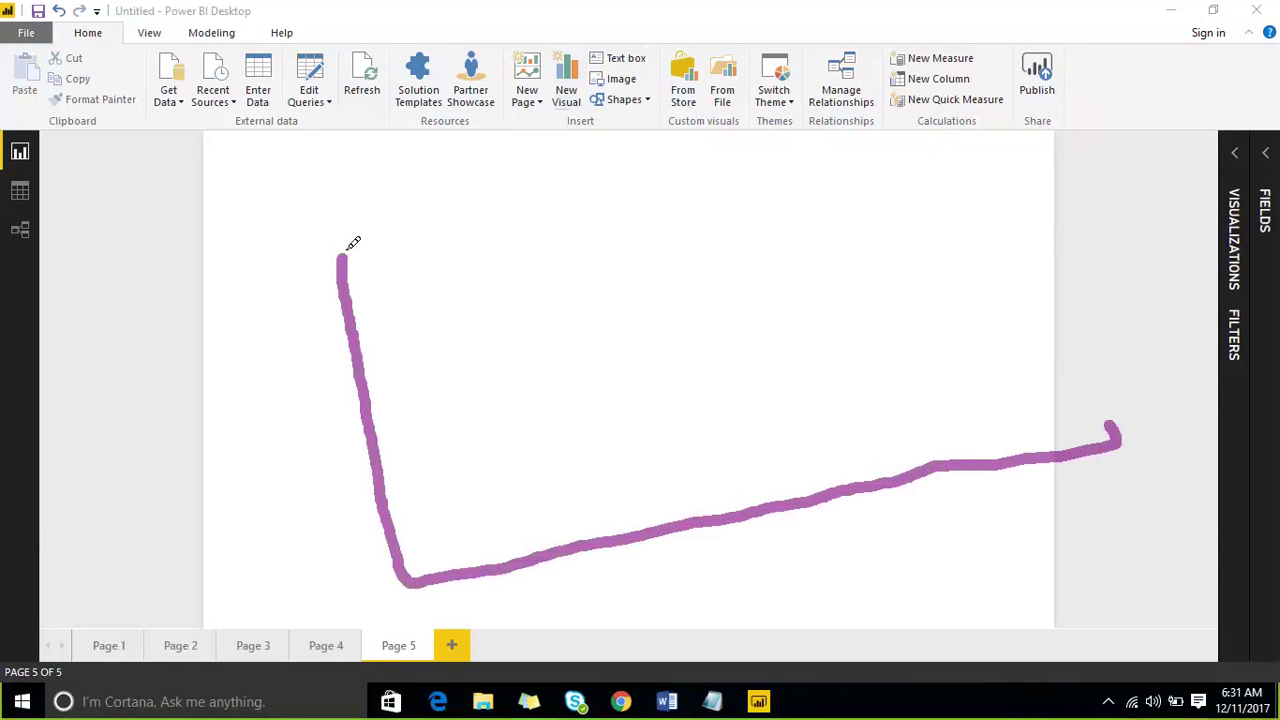
{"action": "mouse_move", "coordinate": [350, 246]}
{"action": "left_mouse_down"}
{"action": "mouse_move", "coordinate": [1037, 146]}
{"action": "mouse_move", "coordinate": [1088, 280]}
{"action": "mouse_move", "coordinate": [1112, 422]}
{"action": "left_mouse_up"}
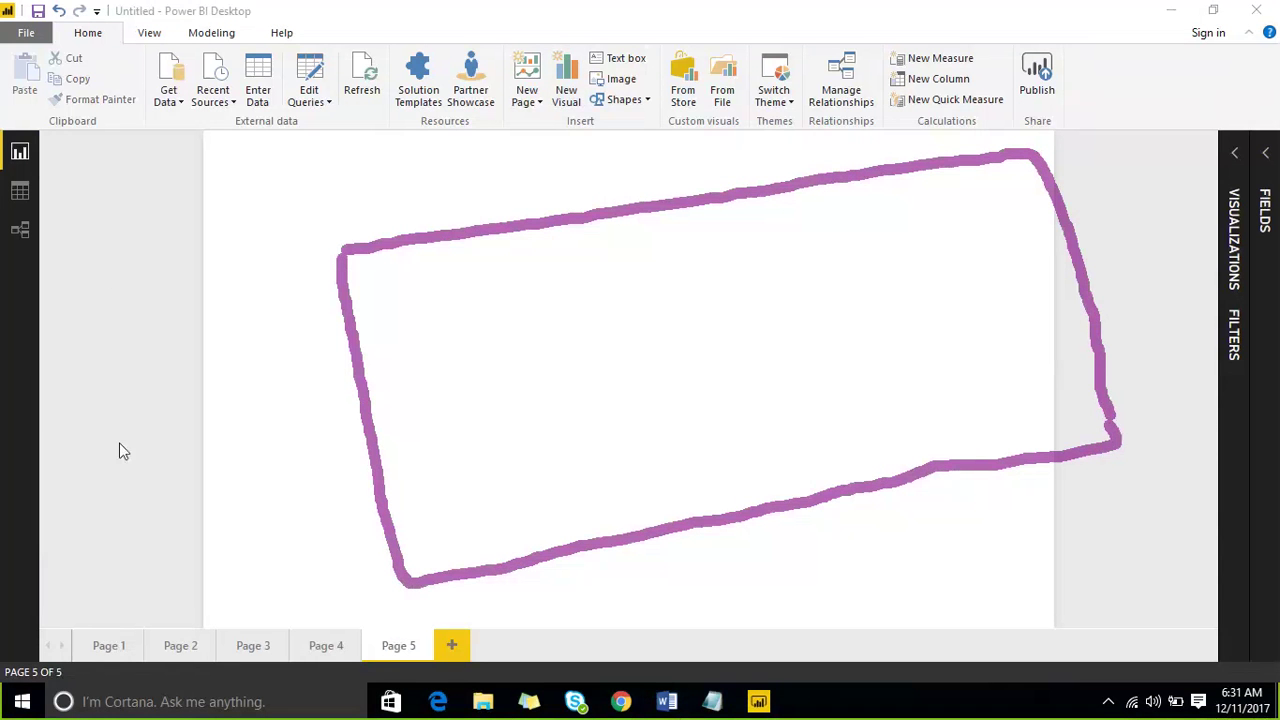
{"action": "left_click_drag", "start_coordinate": [110, 285], "coordinate": [345, 258]}
{"action": "mouse_move", "coordinate": [110, 285]}
{"action": "left_mouse_down"}
{"action": "mouse_move", "coordinate": [152, 517]}
{"action": "mouse_move", "coordinate": [286, 611]}
{"action": "mouse_move", "coordinate": [400, 578]}
{"action": "left_mouse_up"}
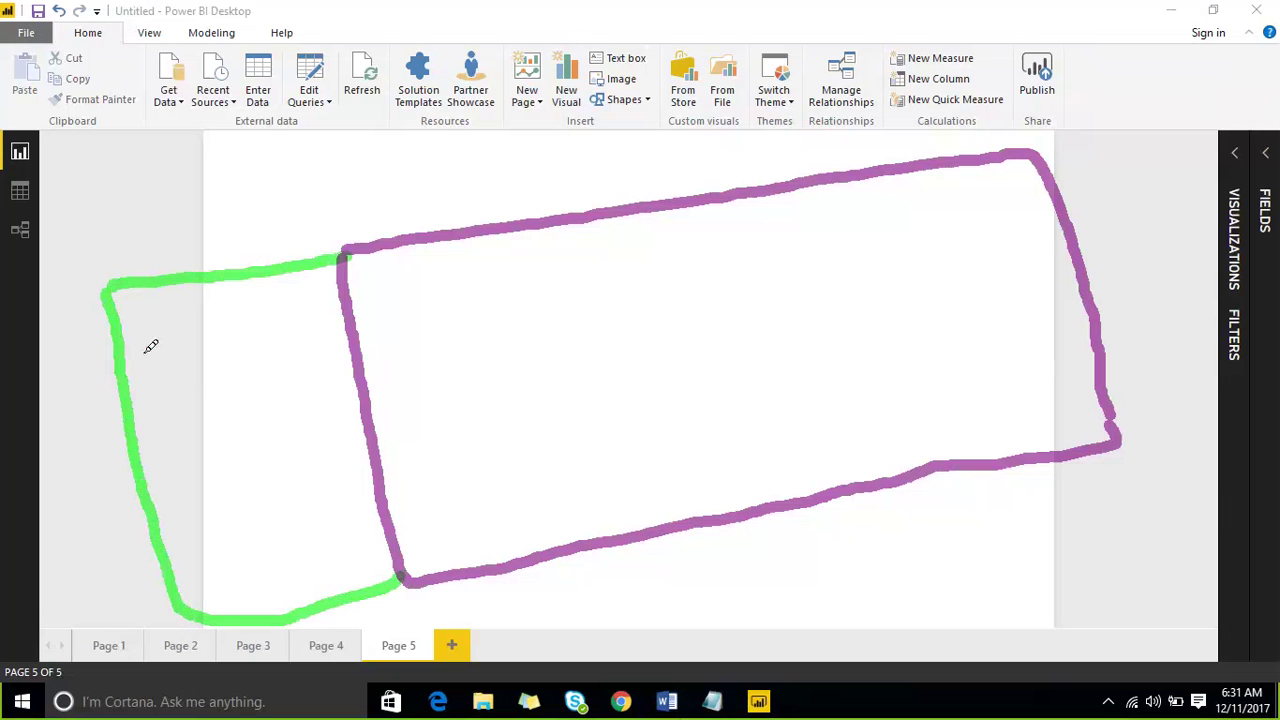
Sketch red table shapes inside the green box and link the central one to those around it, like a data model
{"action": "mouse_move", "coordinate": [151, 346]}
{"action": "left_mouse_down"}
{"action": "mouse_move", "coordinate": [186, 377]}
{"action": "mouse_move", "coordinate": [212, 340]}
{"action": "mouse_move", "coordinate": [143, 343]}
{"action": "left_mouse_up"}
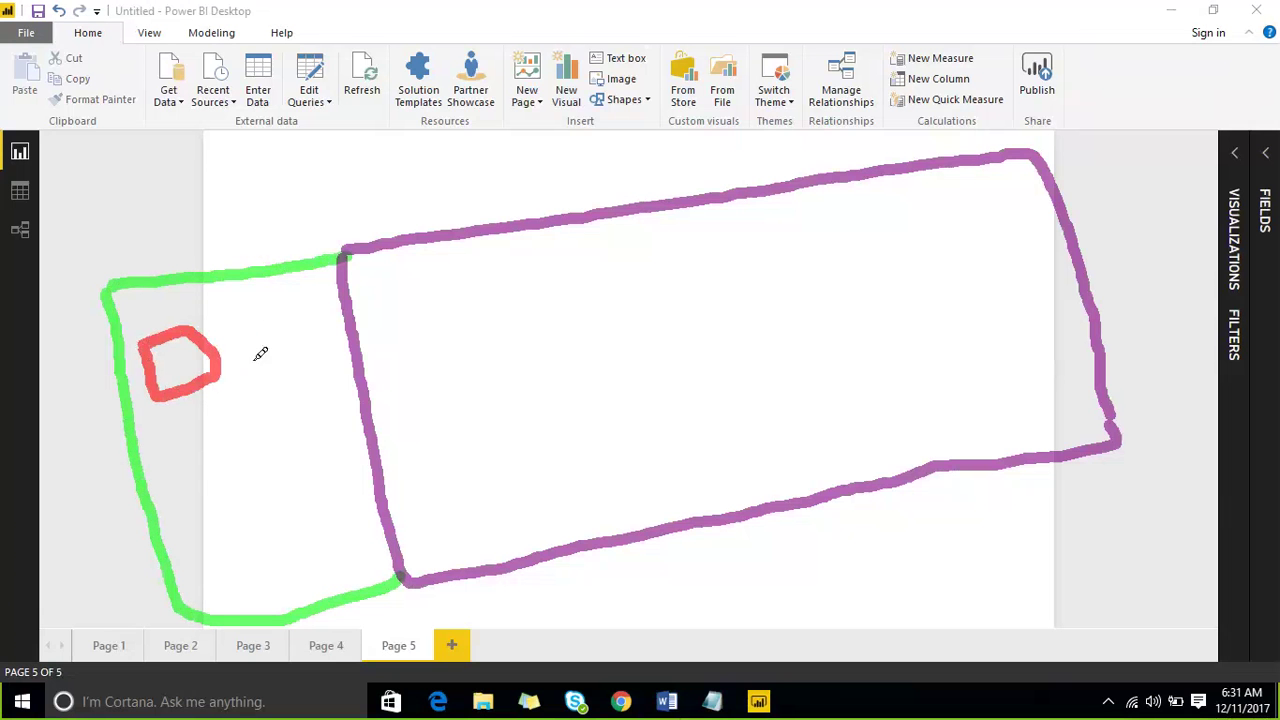
{"action": "mouse_move", "coordinate": [250, 322]}
{"action": "left_mouse_down"}
{"action": "mouse_move", "coordinate": [309, 320]}
{"action": "mouse_move", "coordinate": [250, 318]}
{"action": "left_mouse_up"}
{"action": "mouse_move", "coordinate": [204, 442]}
{"action": "left_mouse_down"}
{"action": "mouse_move", "coordinate": [197, 515]}
{"action": "mouse_move", "coordinate": [214, 508]}
{"action": "left_mouse_up"}
{"action": "mouse_move", "coordinate": [283, 425]}
{"action": "left_mouse_down"}
{"action": "mouse_move", "coordinate": [290, 488]}
{"action": "mouse_move", "coordinate": [338, 480]}
{"action": "left_mouse_up"}
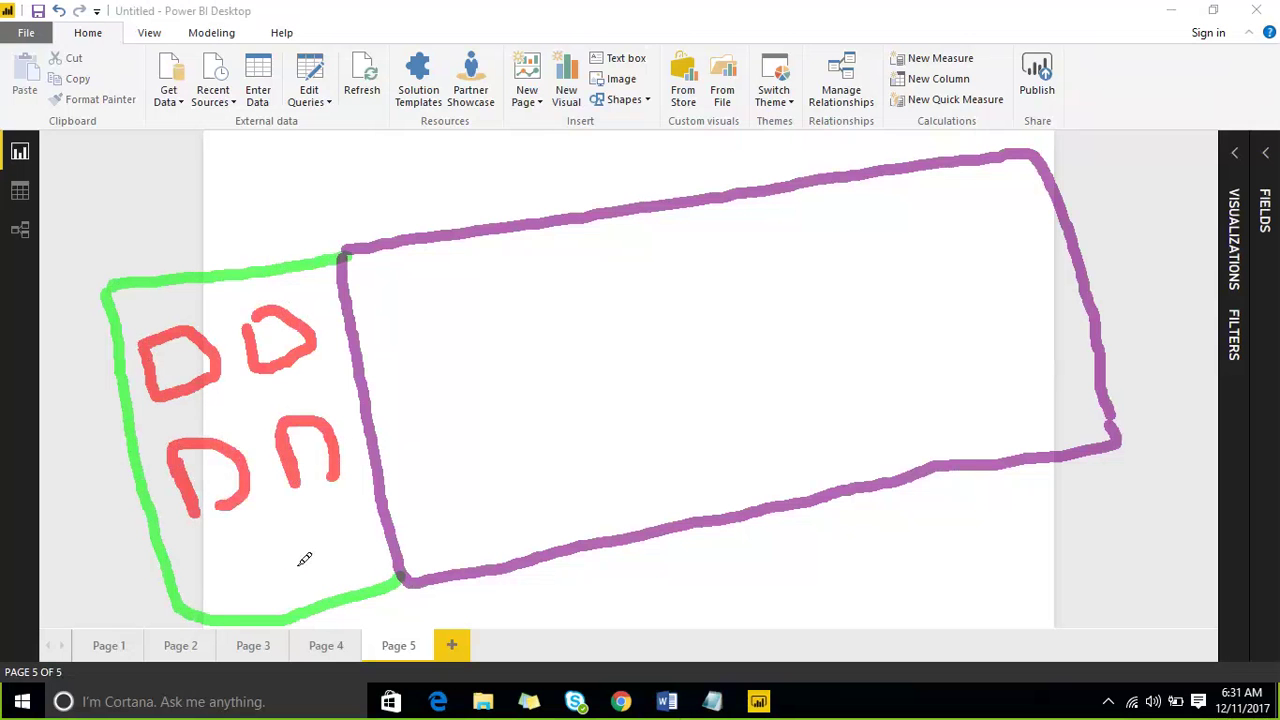
{"action": "mouse_move", "coordinate": [304, 559]}
{"action": "left_mouse_down"}
{"action": "mouse_move", "coordinate": [320, 506]}
{"action": "mouse_move", "coordinate": [277, 529]}
{"action": "mouse_move", "coordinate": [308, 566]}
{"action": "left_mouse_up"}
{"action": "mouse_move", "coordinate": [234, 402]}
{"action": "left_mouse_down"}
{"action": "mouse_move", "coordinate": [243, 438]}
{"action": "mouse_move", "coordinate": [255, 432]}
{"action": "mouse_move", "coordinate": [220, 414]}
{"action": "mouse_move", "coordinate": [231, 401]}
{"action": "mouse_move", "coordinate": [262, 430]}
{"action": "left_mouse_up"}
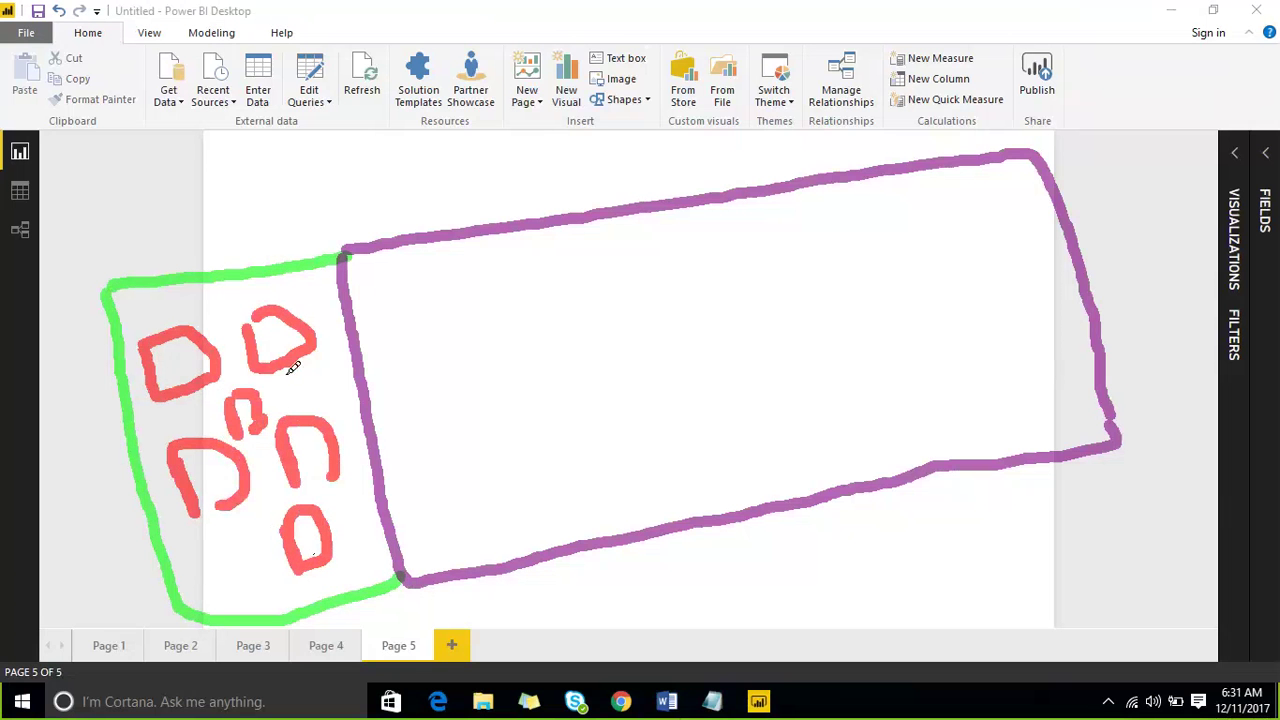
{"action": "mouse_move", "coordinate": [292, 367]}
{"action": "left_mouse_down"}
{"action": "mouse_move", "coordinate": [265, 405]}
{"action": "mouse_move", "coordinate": [308, 408]}
{"action": "left_mouse_up"}
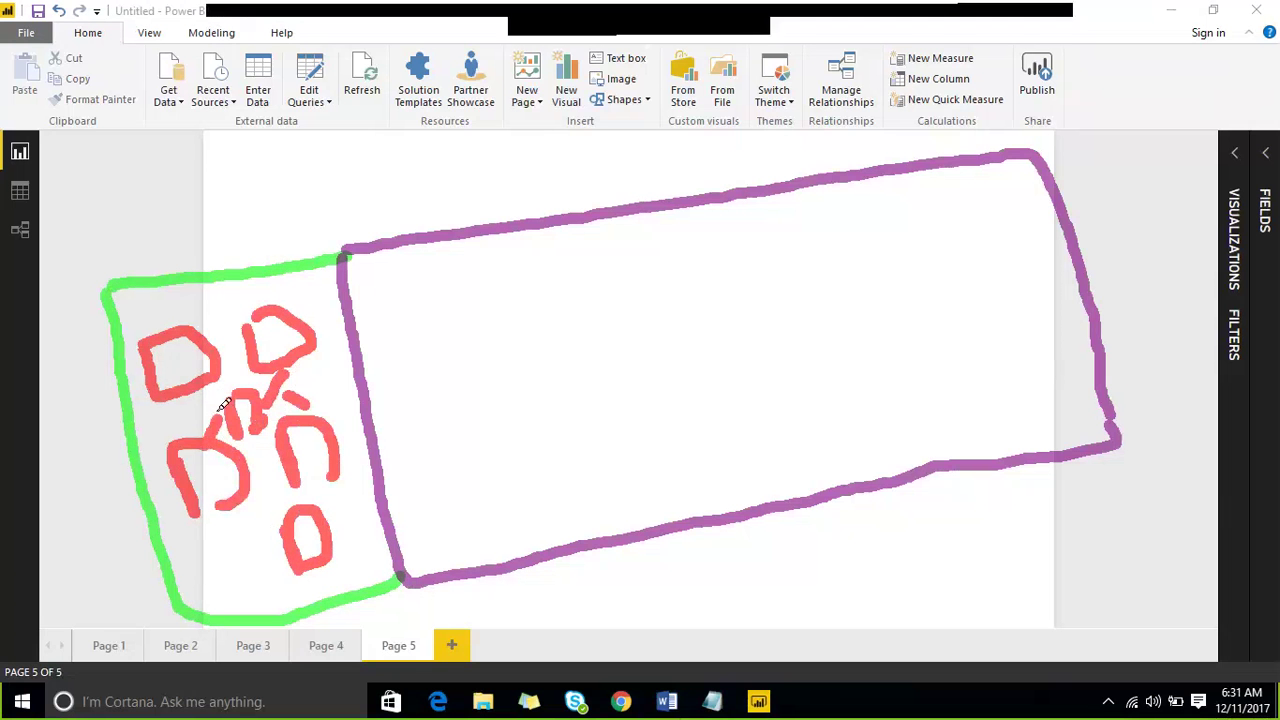
{"action": "left_click_drag", "start_coordinate": [212, 379], "coordinate": [234, 401]}
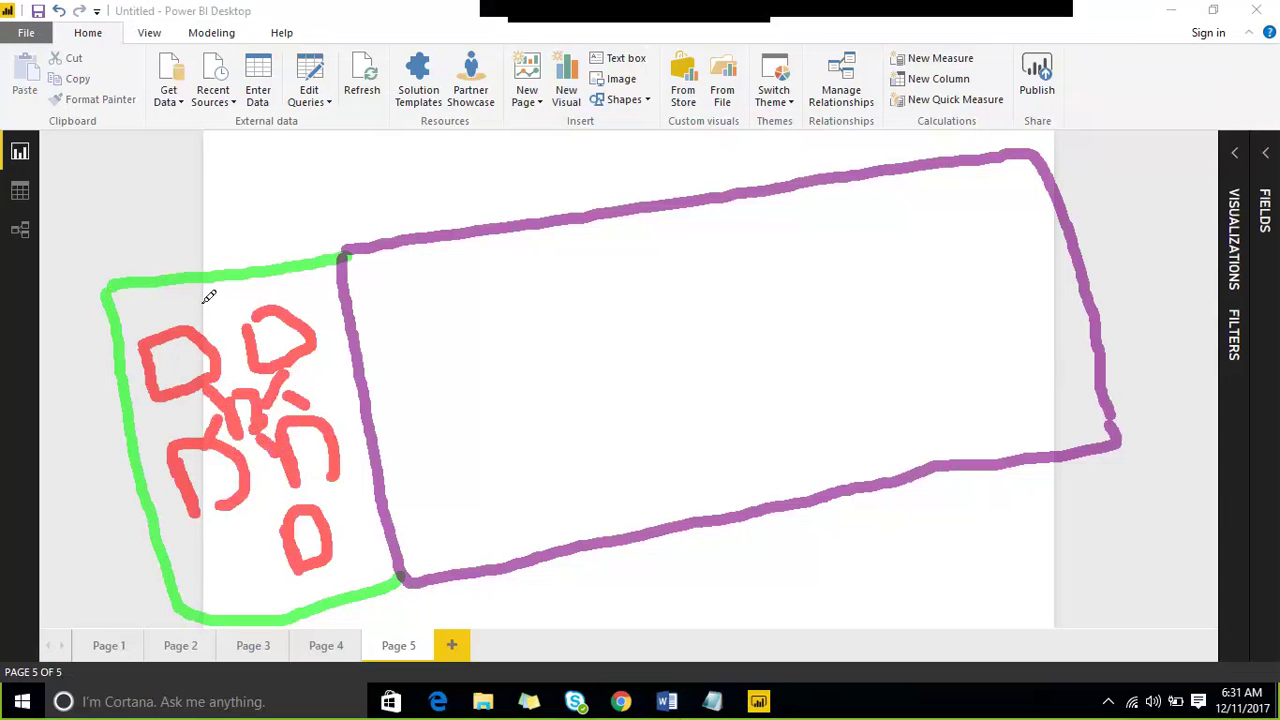
Draw two red database cylinders above the green box with blue connector lines, and put a blue check mark inside the box
{"action": "mouse_move", "coordinate": [113, 126]}
{"action": "left_mouse_down"}
{"action": "mouse_move", "coordinate": [178, 130]}
{"action": "mouse_move", "coordinate": [165, 102]}
{"action": "mouse_move", "coordinate": [302, 95]}
{"action": "mouse_move", "coordinate": [252, 142]}
{"action": "mouse_move", "coordinate": [318, 100]}
{"action": "mouse_move", "coordinate": [300, 58]}
{"action": "left_mouse_up"}
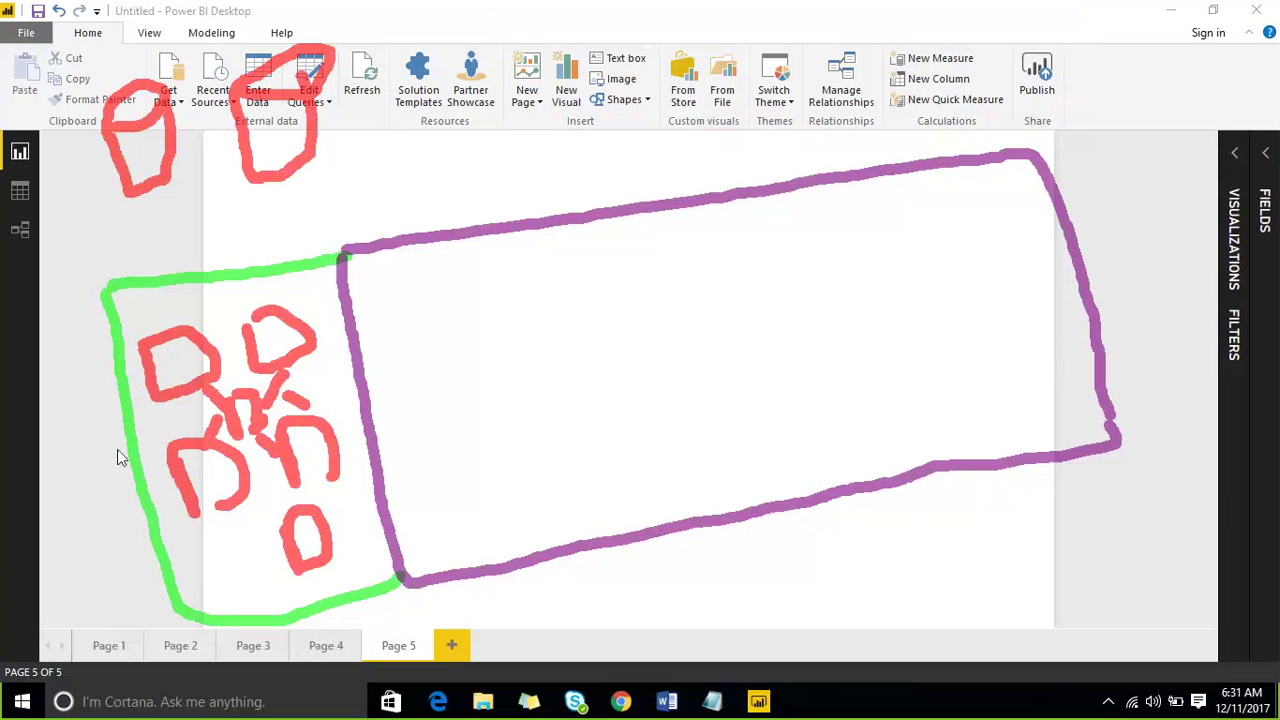
{"action": "key", "text": "b"}
{"action": "left_click_drag", "start_coordinate": [148, 194], "coordinate": [162, 265]}
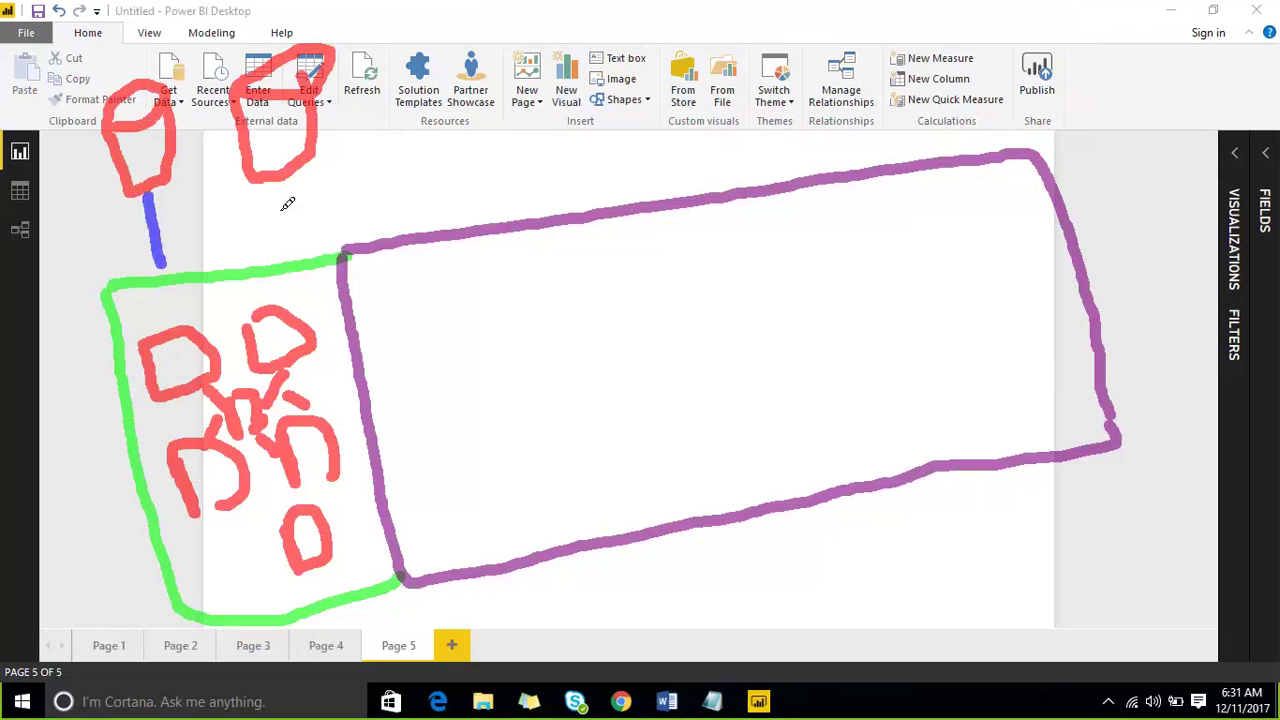
{"action": "left_click_drag", "start_coordinate": [279, 196], "coordinate": [261, 247]}
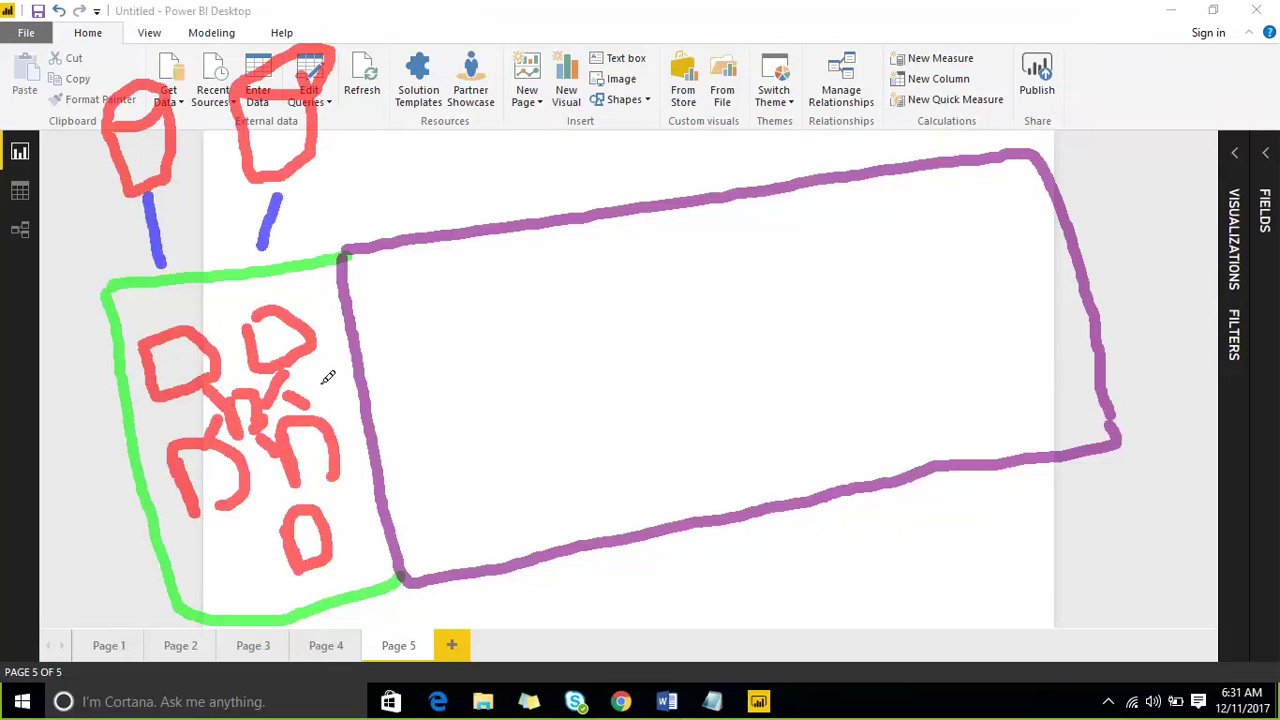
{"action": "left_click_drag", "start_coordinate": [316, 377], "coordinate": [342, 347]}
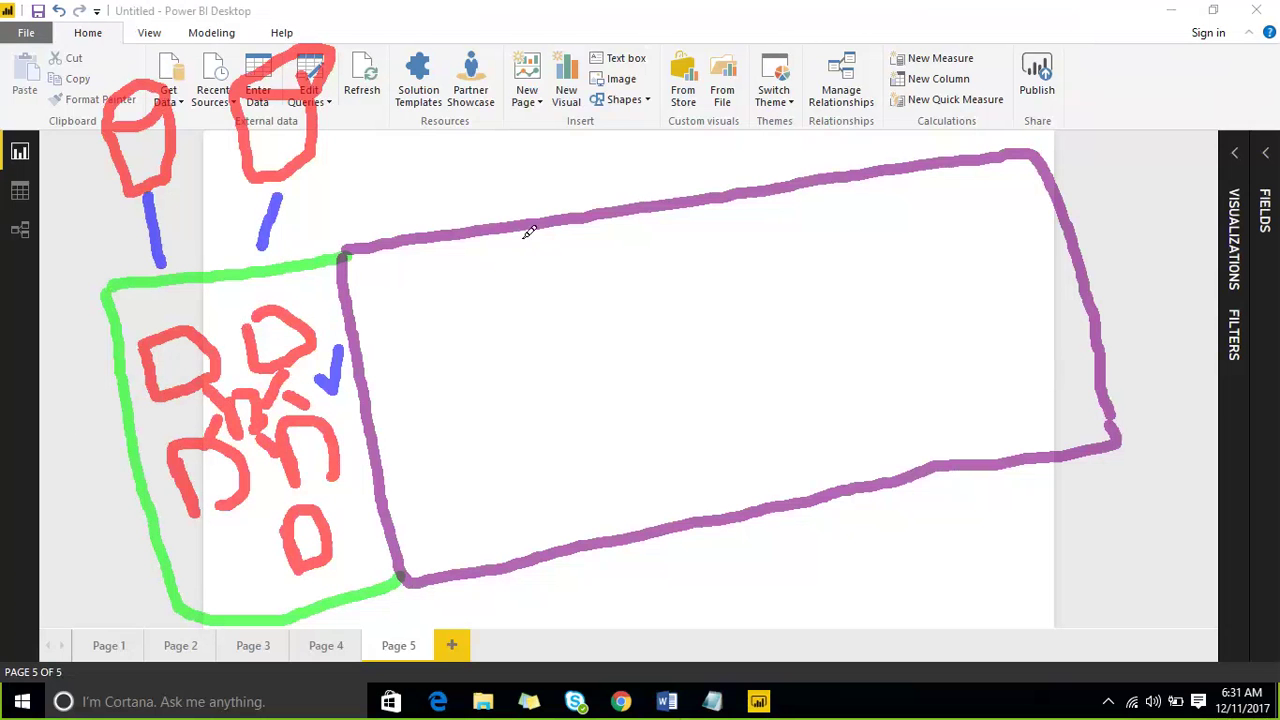
Divide the purple box into four sections with three blue lines and put a check mark in the first section
{"action": "mouse_move", "coordinate": [522, 233]}
{"action": "left_mouse_down"}
{"action": "mouse_move", "coordinate": [591, 480]}
{"action": "mouse_move", "coordinate": [595, 545]}
{"action": "left_mouse_up"}
{"action": "left_click_drag", "start_coordinate": [493, 404], "coordinate": [517, 386]}
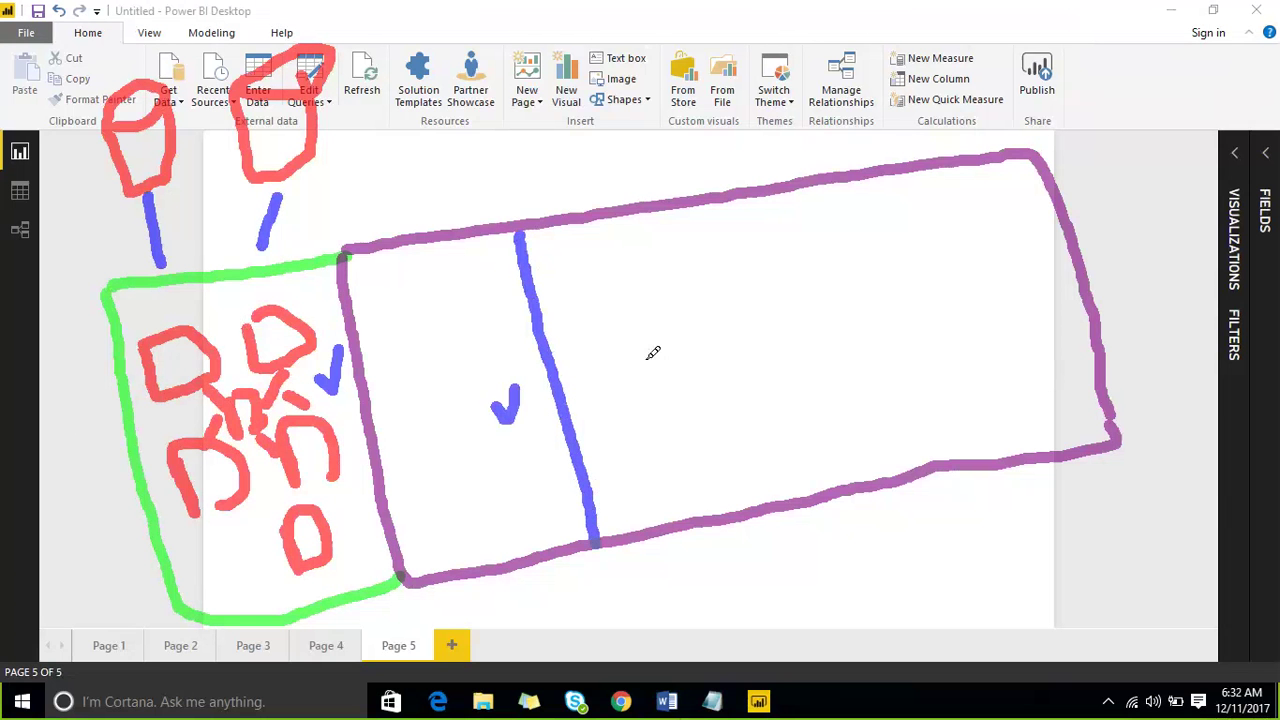
{"action": "left_click_drag", "start_coordinate": [697, 211], "coordinate": [758, 476]}
{"action": "left_click", "coordinate": [845, 192]}
{"action": "left_click_drag", "start_coordinate": [871, 252], "coordinate": [911, 447]}
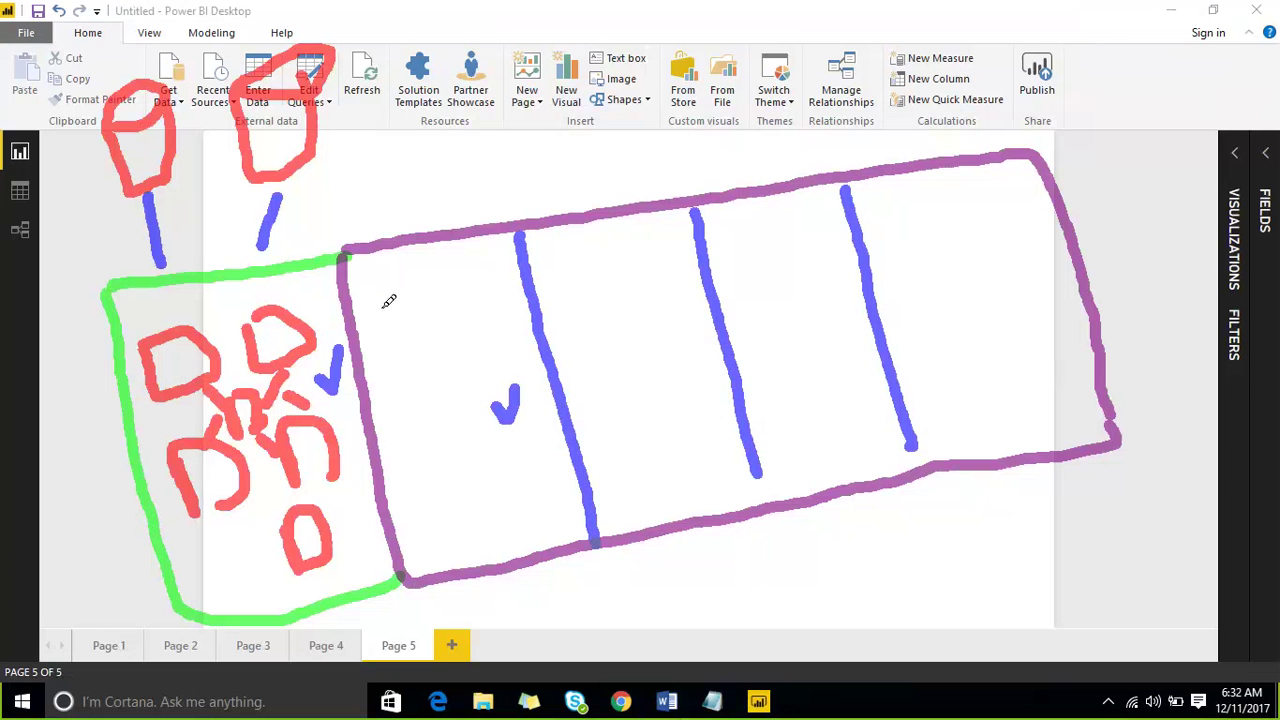
Sketch two magenta visual shapes in each of the four sections of the purple box
{"action": "mouse_move", "coordinate": [386, 298]}
{"action": "left_mouse_down"}
{"action": "mouse_move", "coordinate": [382, 342]}
{"action": "mouse_move", "coordinate": [432, 342]}
{"action": "mouse_move", "coordinate": [410, 350]}
{"action": "left_mouse_up"}
{"action": "mouse_move", "coordinate": [464, 386]}
{"action": "left_mouse_down"}
{"action": "mouse_move", "coordinate": [489, 329]}
{"action": "mouse_move", "coordinate": [508, 390]}
{"action": "left_mouse_up"}
{"action": "mouse_move", "coordinate": [580, 330]}
{"action": "left_mouse_down"}
{"action": "mouse_move", "coordinate": [590, 266]}
{"action": "mouse_move", "coordinate": [615, 322]}
{"action": "left_mouse_up"}
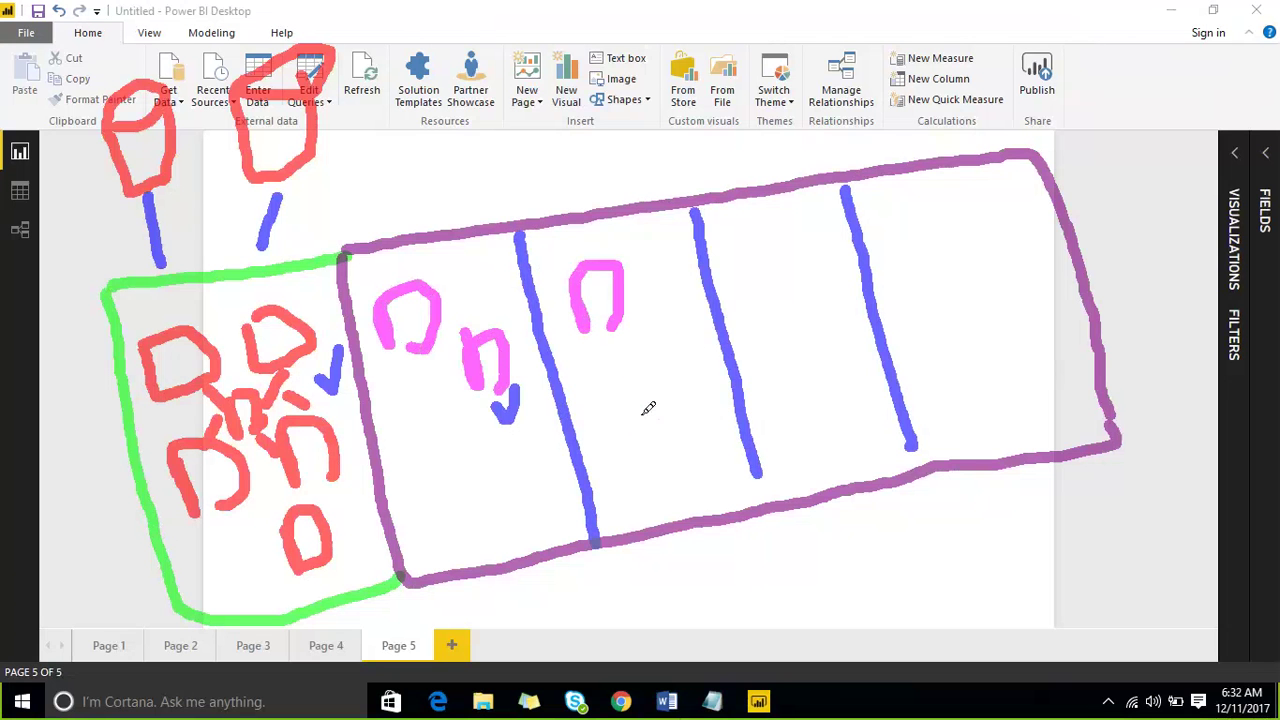
{"action": "left_click_drag", "start_coordinate": [640, 428], "coordinate": [648, 400]}
{"action": "mouse_move", "coordinate": [742, 298]}
{"action": "left_mouse_down"}
{"action": "mouse_move", "coordinate": [748, 262]}
{"action": "mouse_move", "coordinate": [792, 308]}
{"action": "left_mouse_up"}
{"action": "mouse_move", "coordinate": [796, 432]}
{"action": "left_mouse_down"}
{"action": "mouse_move", "coordinate": [810, 358]}
{"action": "mouse_move", "coordinate": [829, 420]}
{"action": "left_mouse_up"}
{"action": "mouse_move", "coordinate": [898, 296]}
{"action": "left_mouse_down"}
{"action": "mouse_move", "coordinate": [902, 235]}
{"action": "mouse_move", "coordinate": [947, 312]}
{"action": "left_mouse_up"}
{"action": "mouse_move", "coordinate": [966, 396]}
{"action": "left_mouse_down"}
{"action": "mouse_move", "coordinate": [955, 345]}
{"action": "mouse_move", "coordinate": [995, 380]}
{"action": "left_mouse_up"}
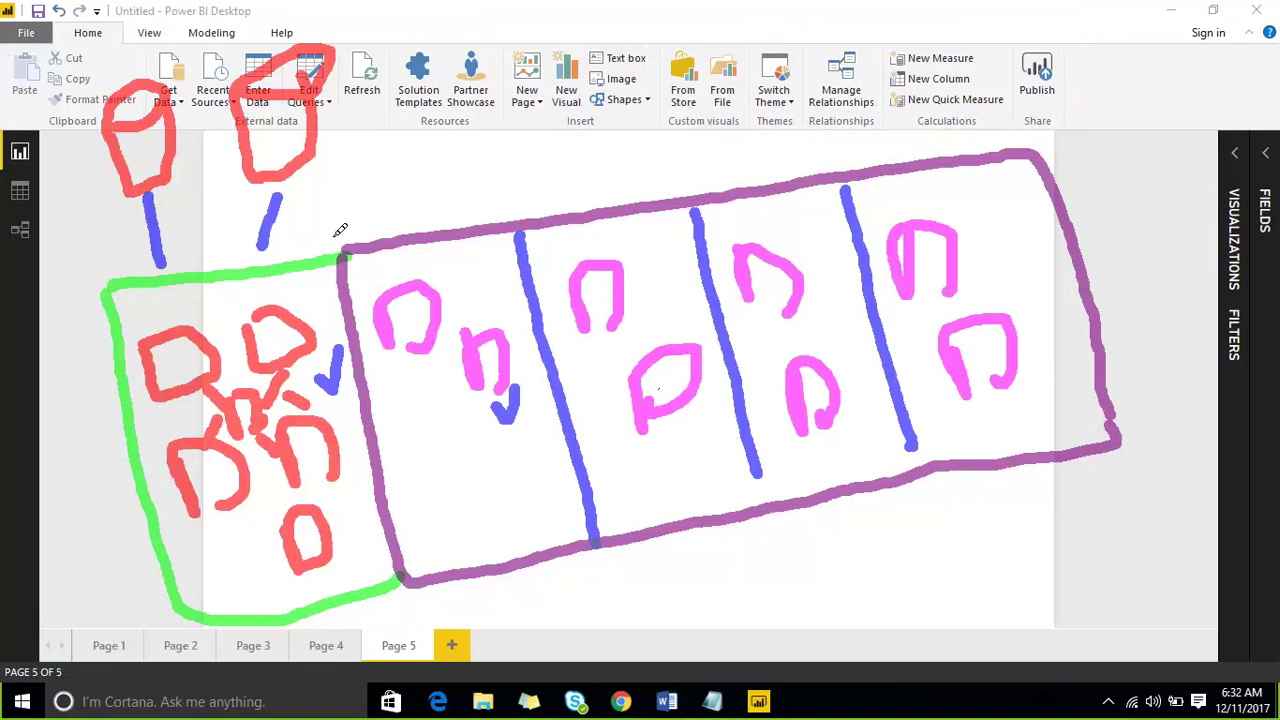
Outline the whole purple box in magenta and handwrite the word "filters" beside it
{"action": "mouse_move", "coordinate": [340, 245]}
{"action": "left_mouse_down"}
{"action": "mouse_move", "coordinate": [510, 148]}
{"action": "mouse_move", "coordinate": [1046, 158]}
{"action": "mouse_move", "coordinate": [1100, 440]}
{"action": "mouse_move", "coordinate": [860, 562]}
{"action": "left_mouse_up"}
{"action": "mouse_move", "coordinate": [754, 567]}
{"action": "left_mouse_down"}
{"action": "mouse_move", "coordinate": [520, 577]}
{"action": "mouse_move", "coordinate": [398, 526]}
{"action": "mouse_move", "coordinate": [331, 360]}
{"action": "mouse_move", "coordinate": [330, 243]}
{"action": "left_mouse_up"}
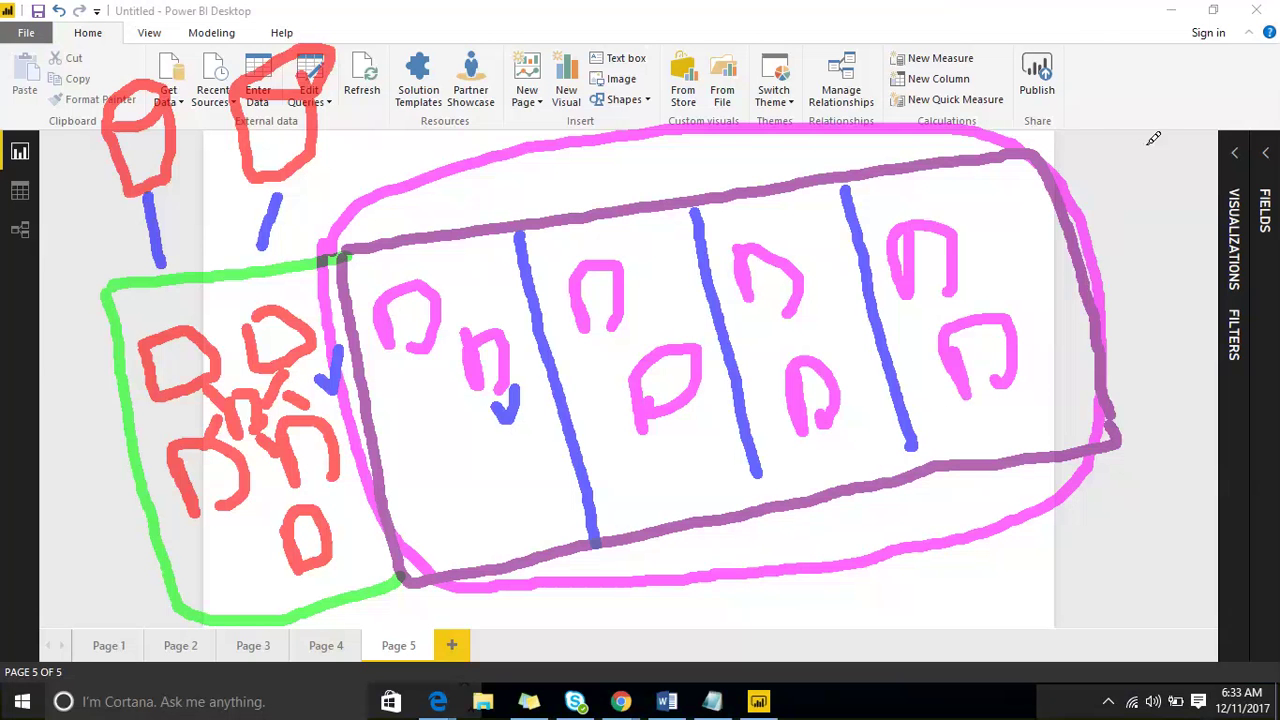
{"action": "left_click_drag", "start_coordinate": [1100, 68], "coordinate": [1112, 158]}
{"action": "mouse_move", "coordinate": [1068, 128]}
{"action": "left_mouse_down"}
{"action": "mouse_move", "coordinate": [1122, 116]}
{"action": "mouse_move", "coordinate": [1144, 130]}
{"action": "left_mouse_up"}
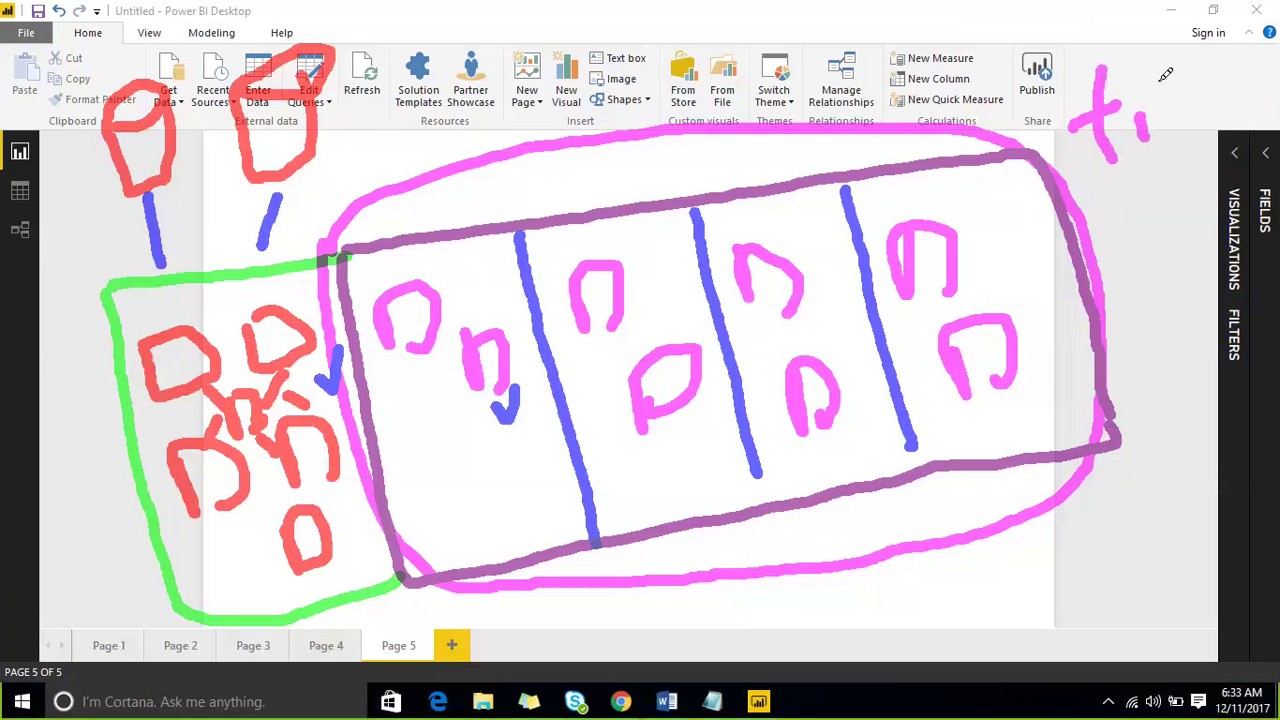
{"action": "mouse_move", "coordinate": [1153, 56]}
{"action": "left_mouse_down"}
{"action": "mouse_move", "coordinate": [1192, 122]}
{"action": "mouse_move", "coordinate": [1224, 78]}
{"action": "mouse_move", "coordinate": [1234, 112]}
{"action": "mouse_move", "coordinate": [1264, 76]}
{"action": "left_mouse_up"}
{"action": "left_click_drag", "start_coordinate": [1258, 6], "coordinate": [1242, 50]}
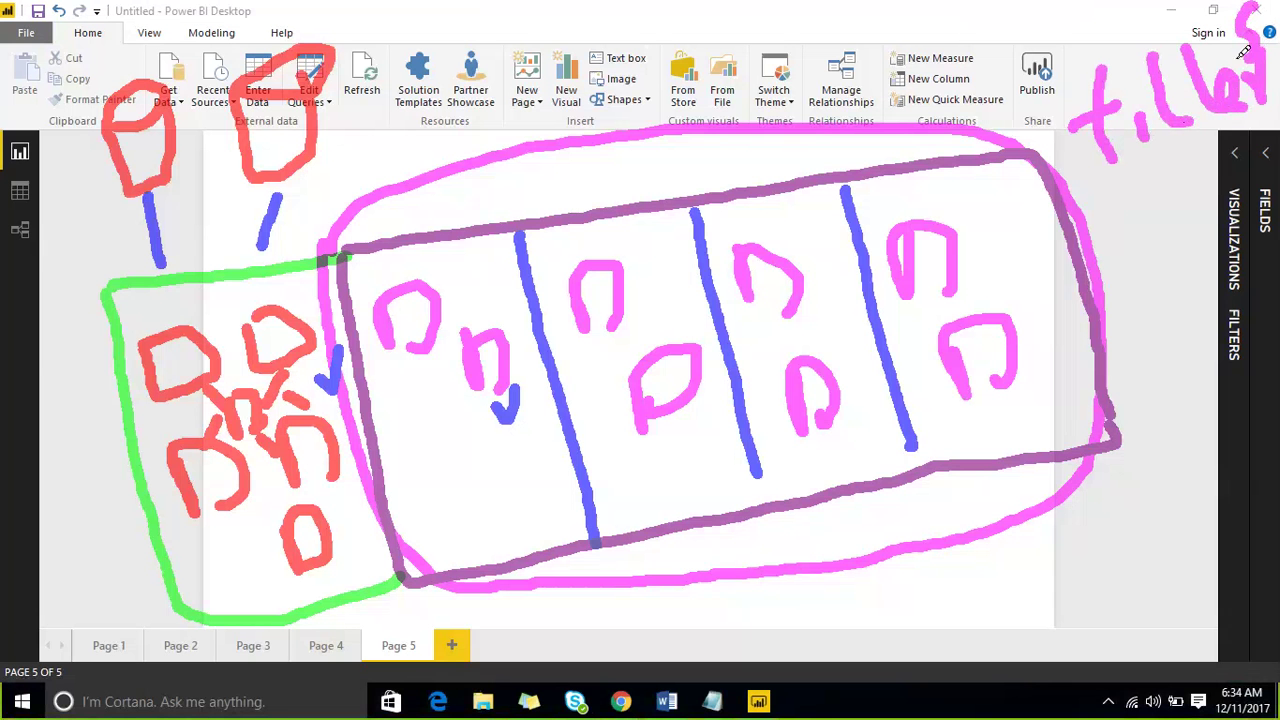
{"action": "left_click_drag", "start_coordinate": [1240, 100], "coordinate": [1197, 72]}
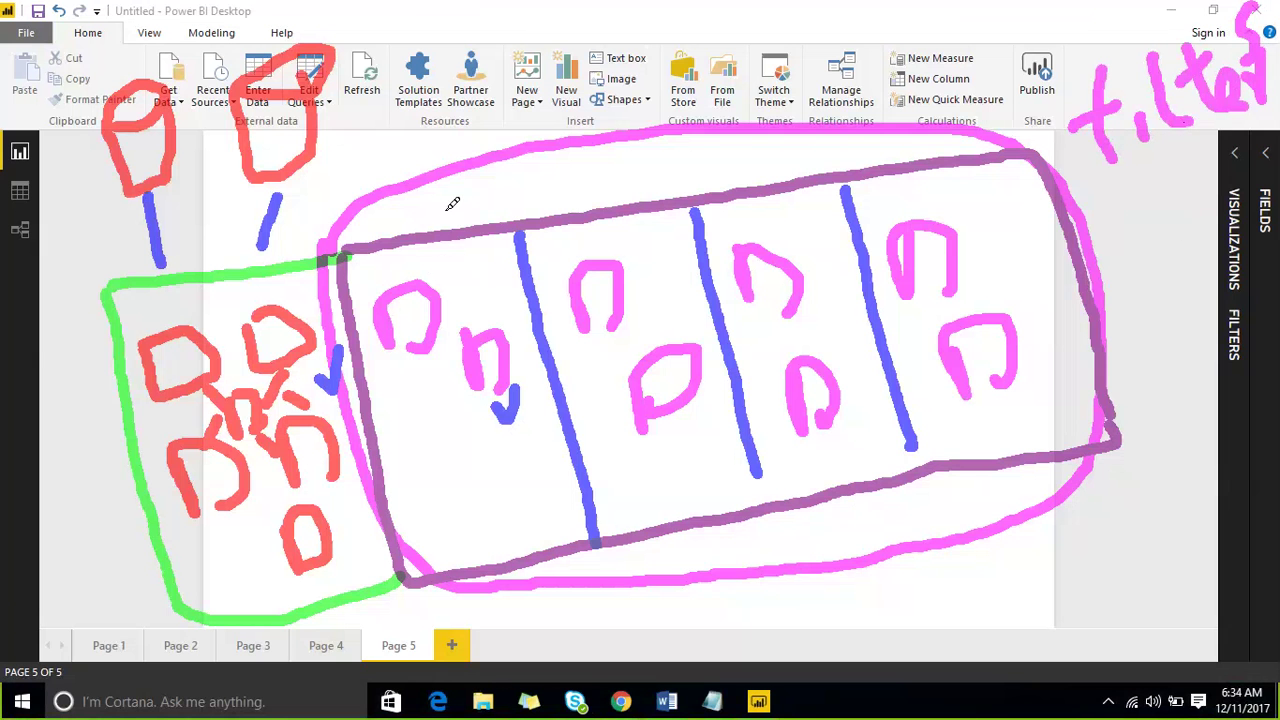
Draw magenta callout lines running outward from the first section and from the magenta outline
{"action": "mouse_move", "coordinate": [449, 276]}
{"action": "left_mouse_down"}
{"action": "mouse_move", "coordinate": [540, 176]}
{"action": "mouse_move", "coordinate": [655, 90]}
{"action": "left_mouse_up"}
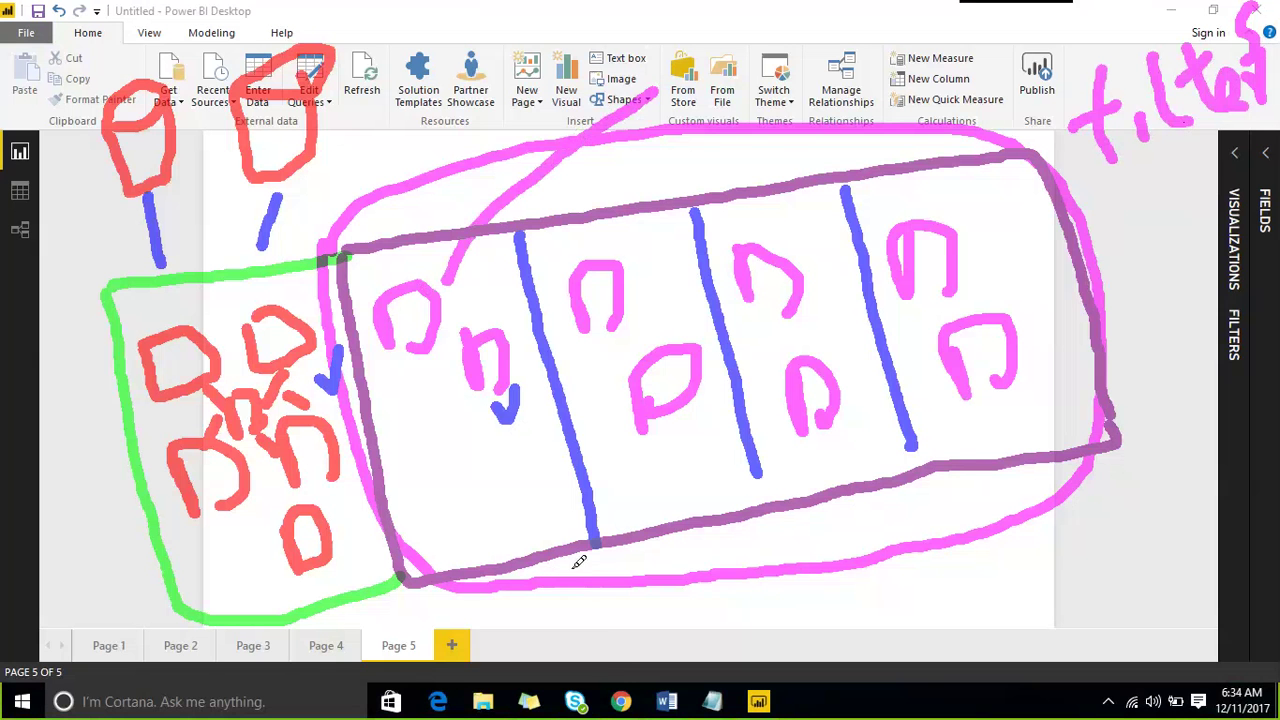
{"action": "left_click_drag", "start_coordinate": [568, 558], "coordinate": [630, 672]}
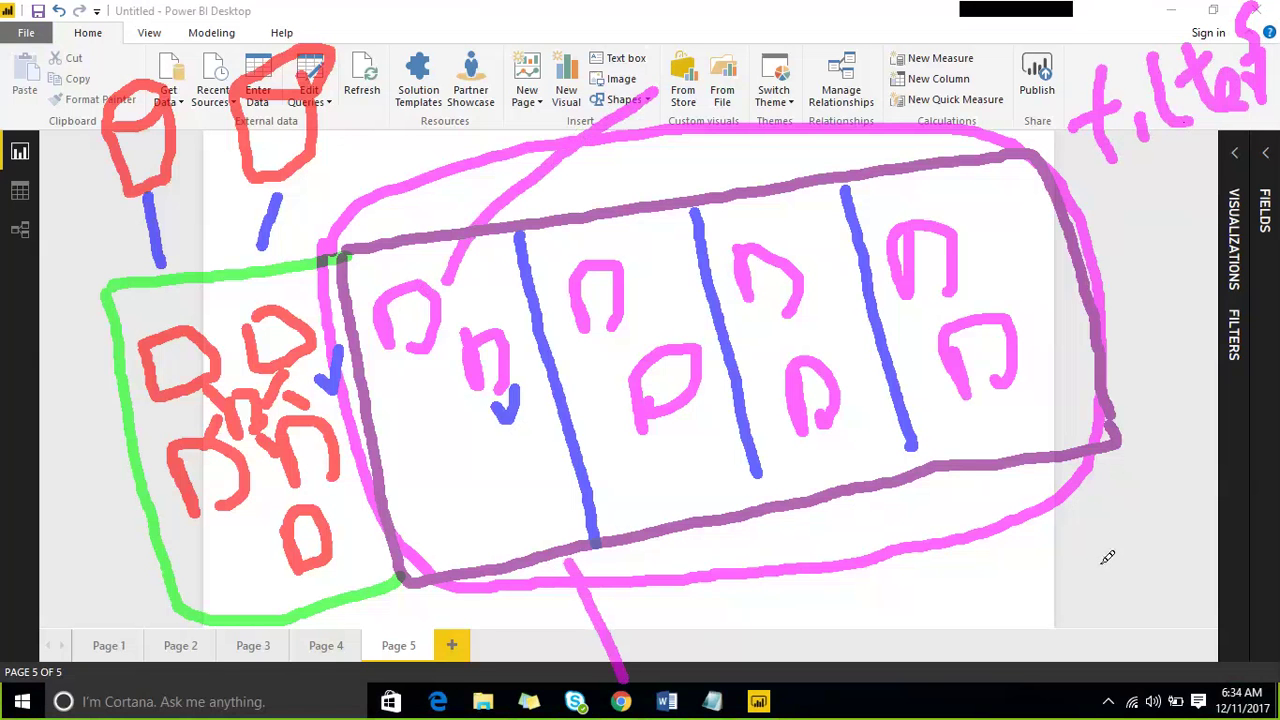
{"action": "left_click_drag", "start_coordinate": [1048, 525], "coordinate": [1120, 597]}
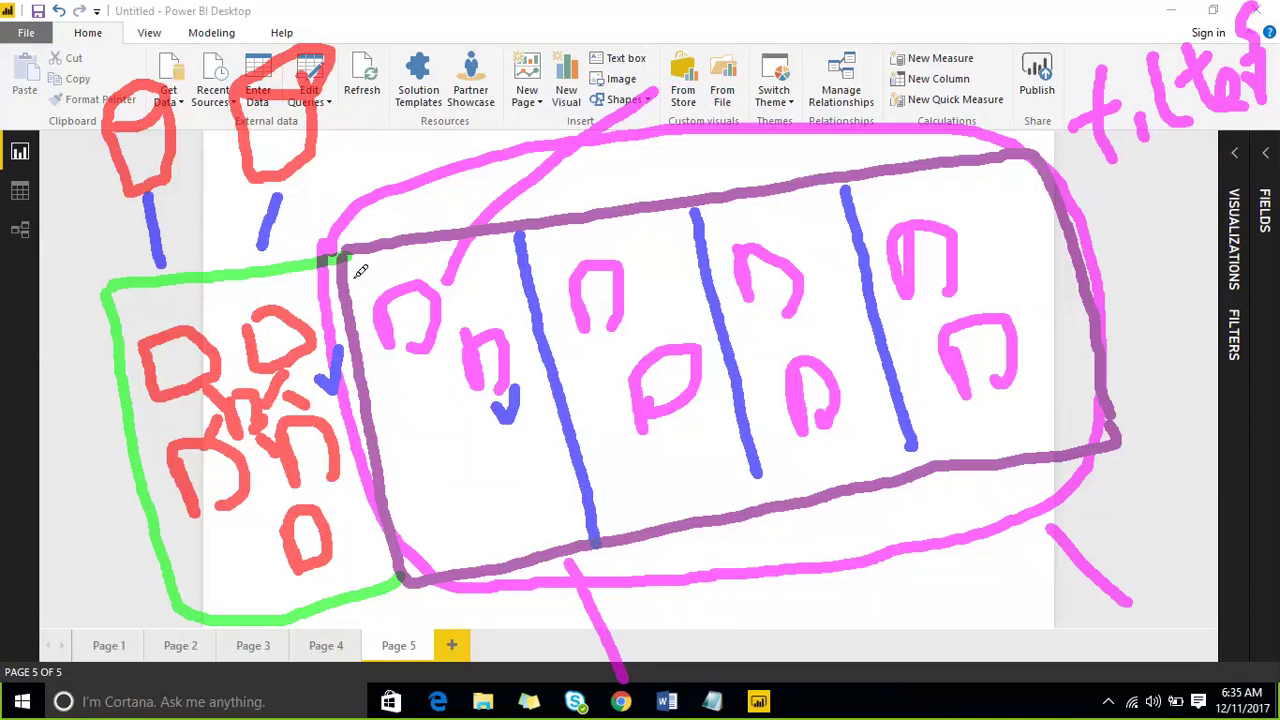
Circle the first visual shape in the first section and add short magenta strokes around the section's other shape
{"action": "mouse_move", "coordinate": [368, 282]}
{"action": "left_mouse_down"}
{"action": "mouse_move", "coordinate": [392, 258]}
{"action": "mouse_move", "coordinate": [440, 264]}
{"action": "mouse_move", "coordinate": [414, 374]}
{"action": "mouse_move", "coordinate": [376, 336]}
{"action": "mouse_move", "coordinate": [383, 272]}
{"action": "left_mouse_up"}
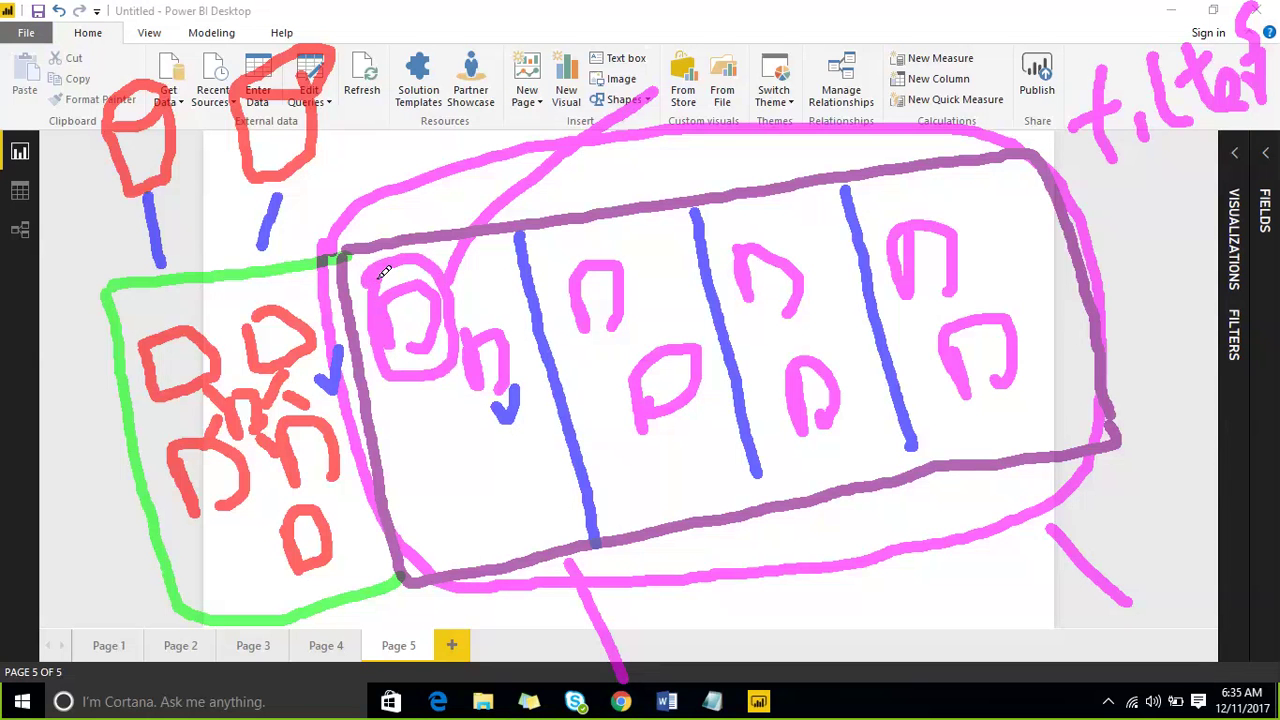
{"action": "left_click_drag", "start_coordinate": [493, 308], "coordinate": [523, 260]}
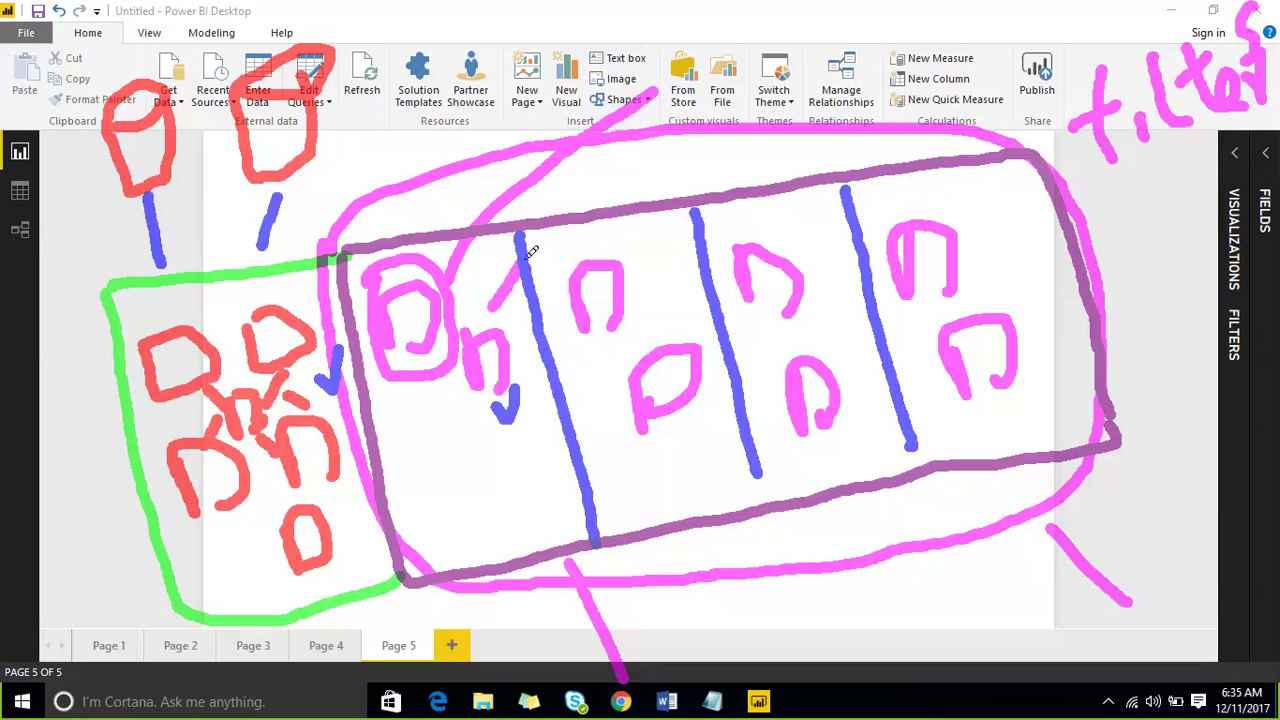
{"action": "left_click_drag", "start_coordinate": [478, 450], "coordinate": [505, 416]}
{"action": "left_click_drag", "start_coordinate": [460, 508], "coordinate": [536, 458]}
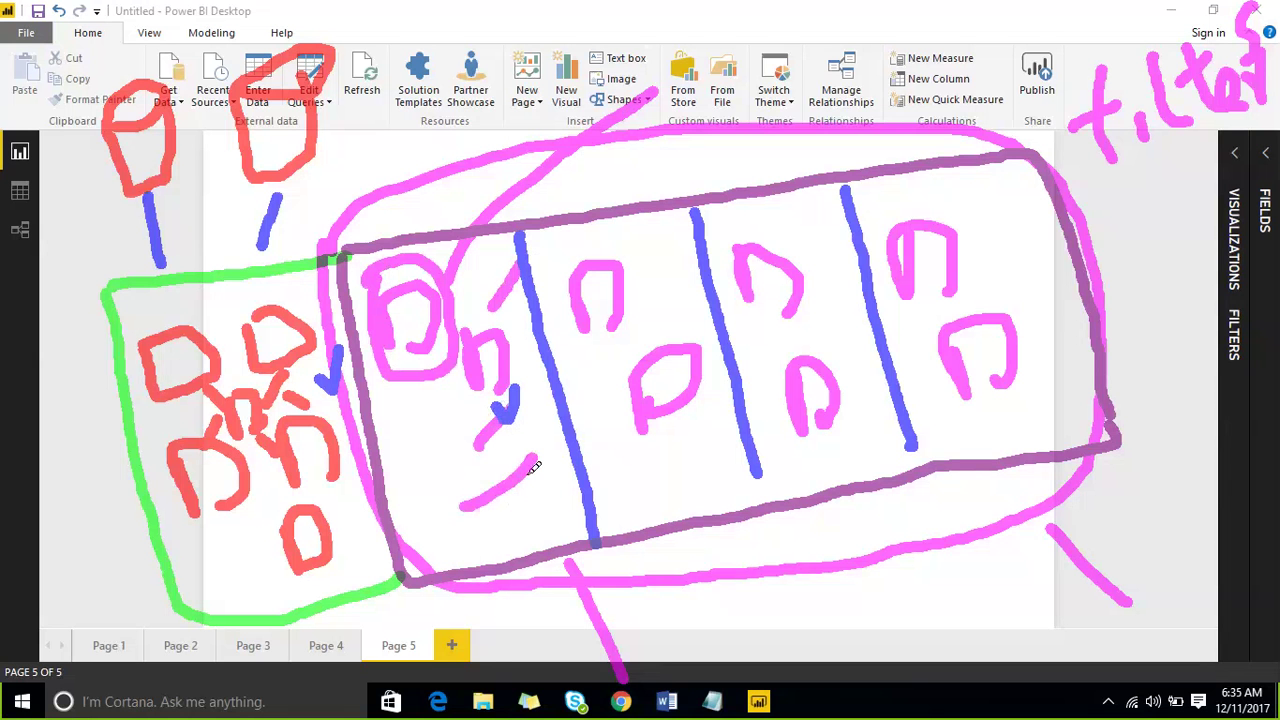
{"action": "left_click_drag", "start_coordinate": [494, 536], "coordinate": [555, 490]}
{"action": "left_click_drag", "start_coordinate": [420, 475], "coordinate": [465, 405]}
{"action": "left_click_drag", "start_coordinate": [452, 500], "coordinate": [498, 442]}
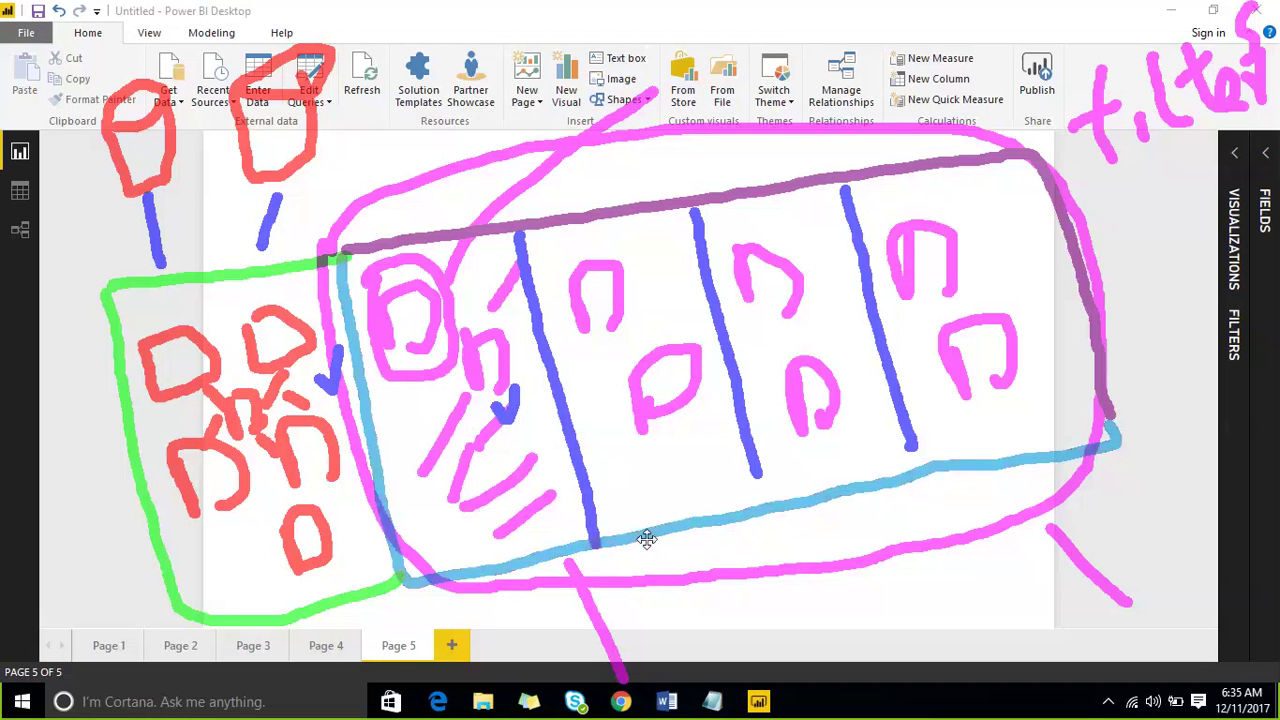
Draw three magenta lines extending downward from the lower edge of the purple box
{"action": "left_click_drag", "start_coordinate": [672, 545], "coordinate": [715, 648]}
{"action": "left_click_drag", "start_coordinate": [808, 513], "coordinate": [840, 628]}
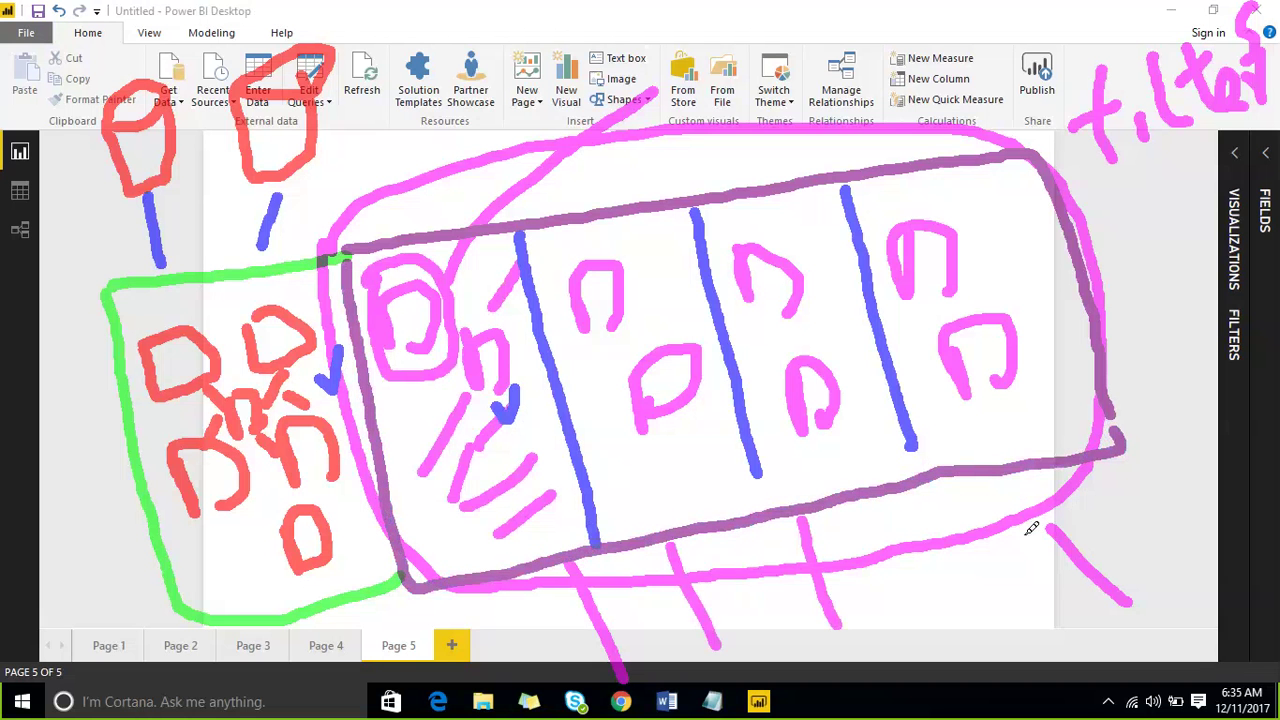
{"action": "left_click_drag", "start_coordinate": [992, 472], "coordinate": [992, 628]}
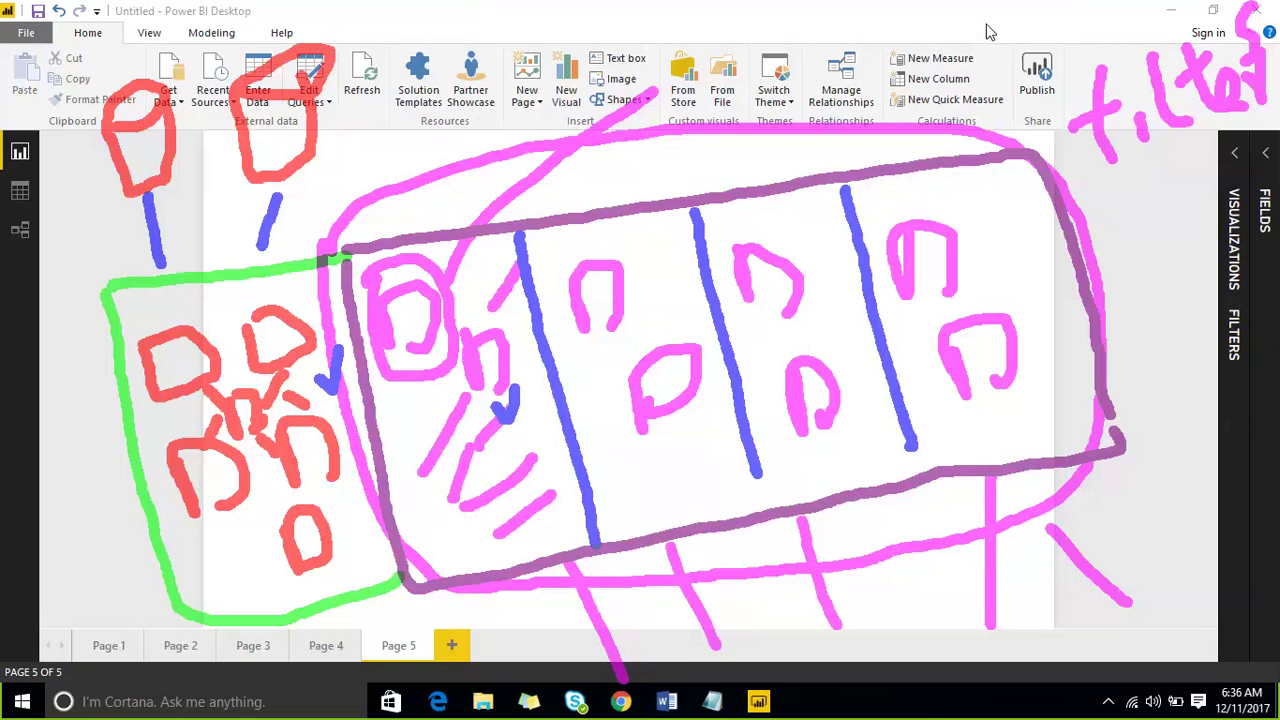
Clear all screen annotations and return to the table on Page 4
{"action": "key", "text": "Escape"}
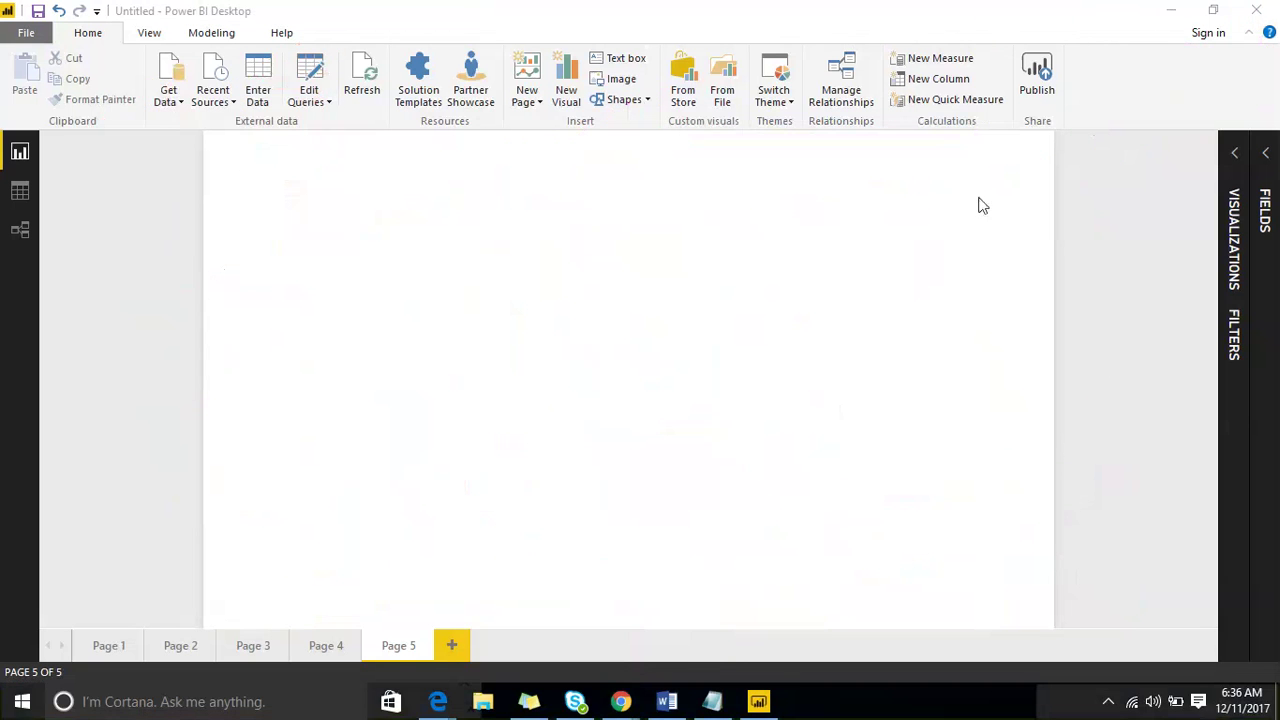
{"action": "left_click", "coordinate": [253, 646]}
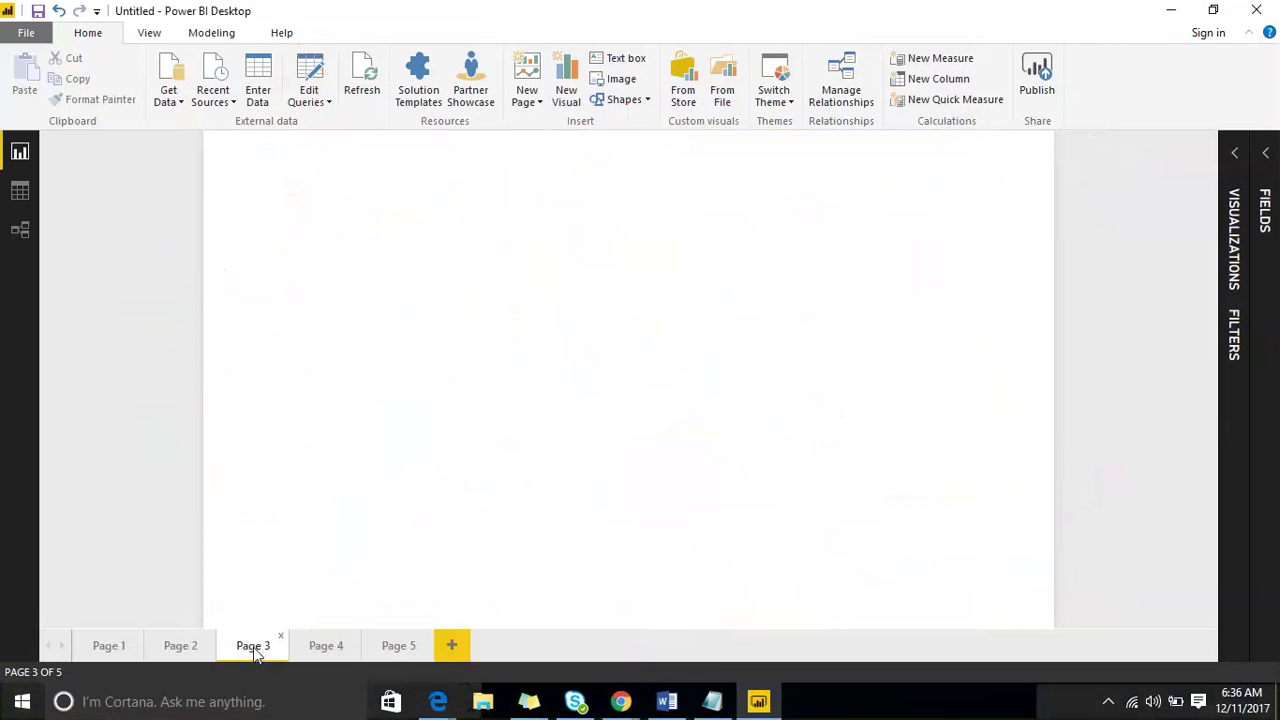
{"action": "left_click", "coordinate": [325, 646]}
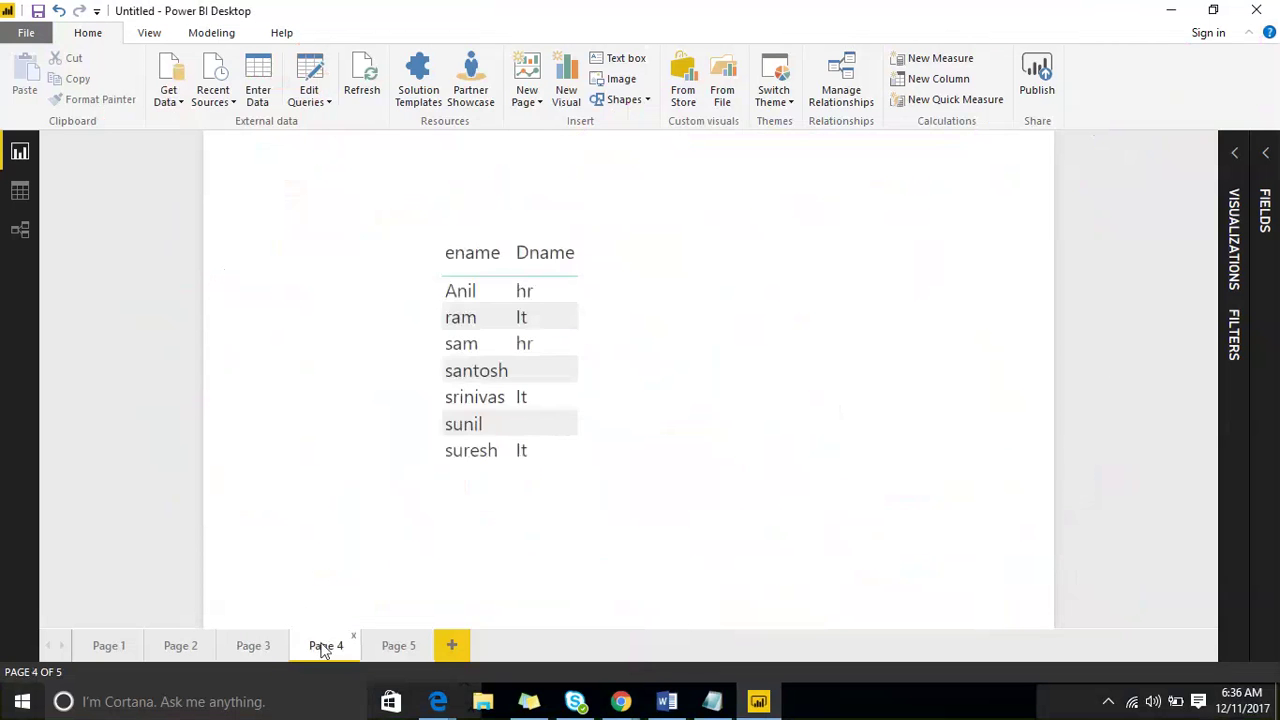
Delete the employee-department table from Page 4 and go to the empty Page 3
{"action": "left_click", "coordinate": [475, 240]}
{"action": "key", "text": "Delete"}
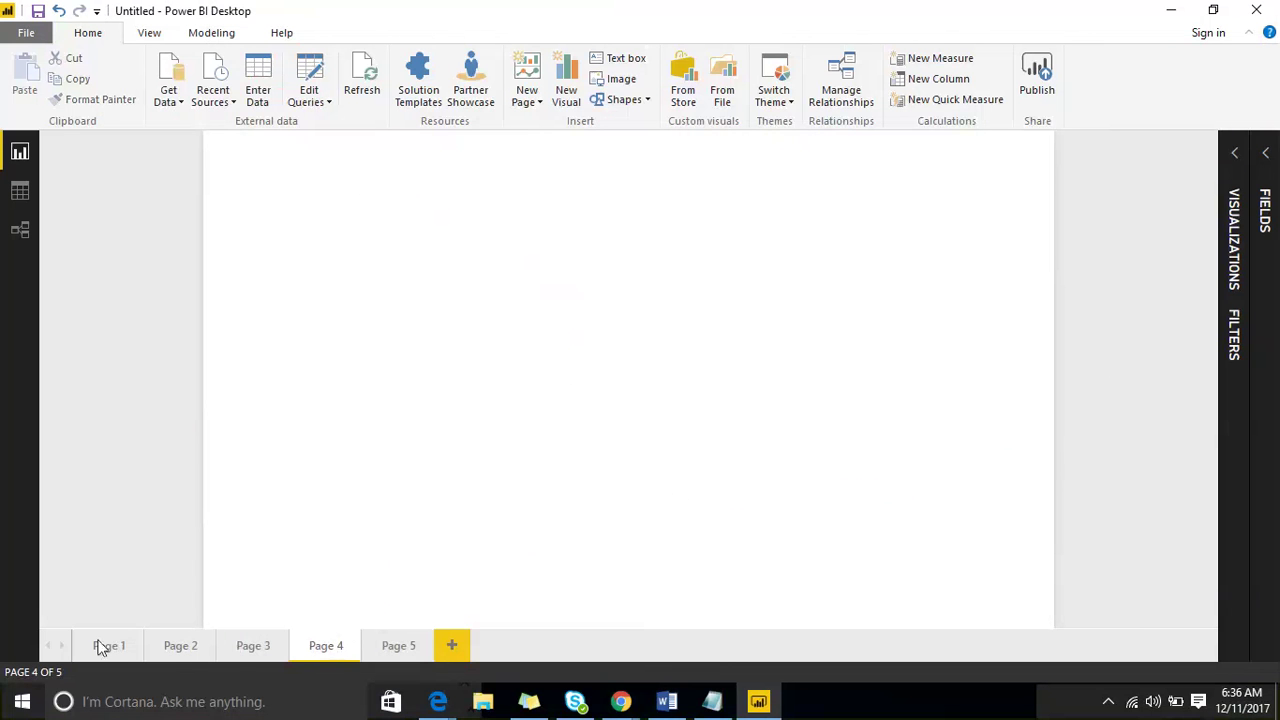
{"action": "left_click", "coordinate": [250, 646]}
{"action": "left_click", "coordinate": [176, 650]}
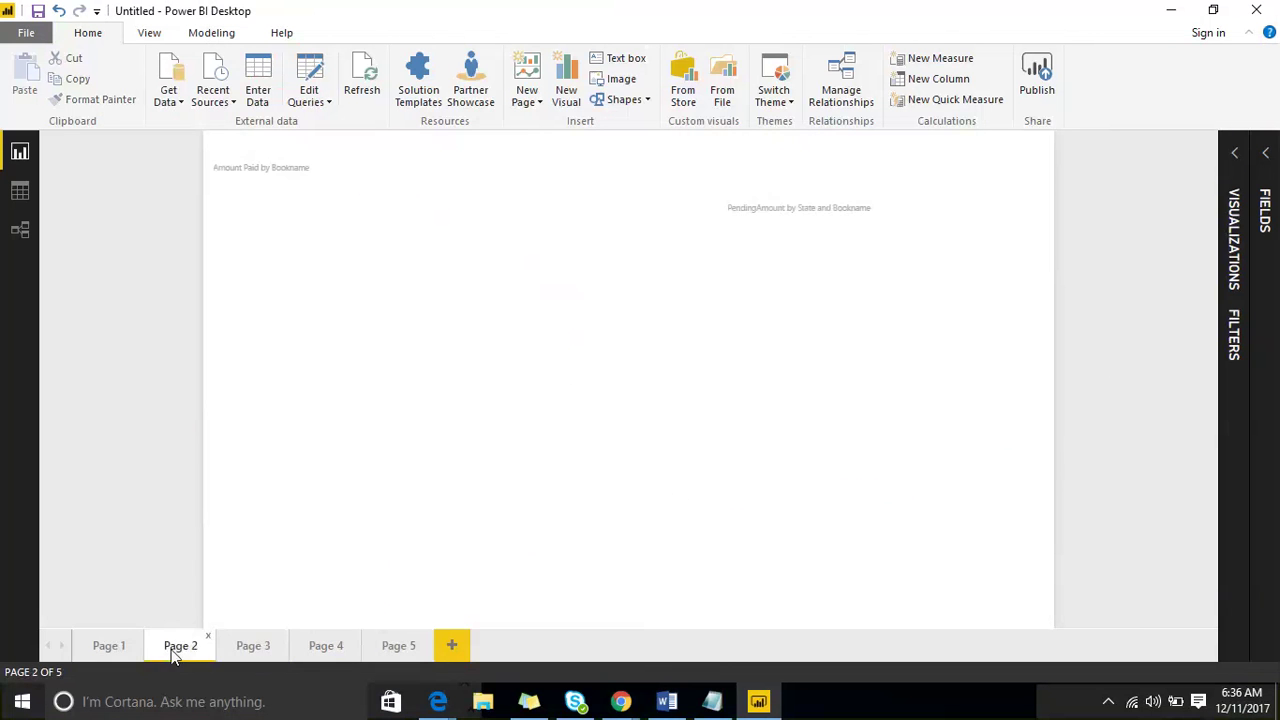
{"action": "left_click", "coordinate": [251, 646]}
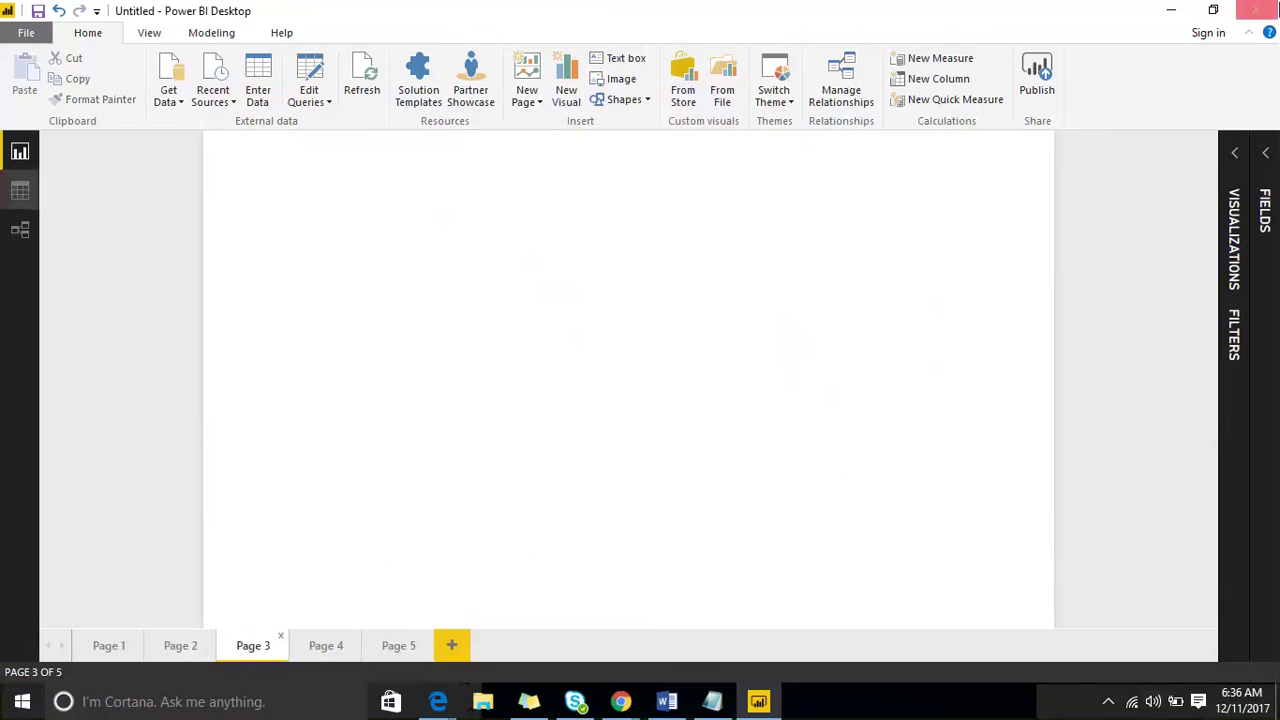
Add a clustered column chart of Amount Paid by CityName from Salesdata to Page 3 and enlarge it
{"action": "left_click", "coordinate": [1263, 153]}
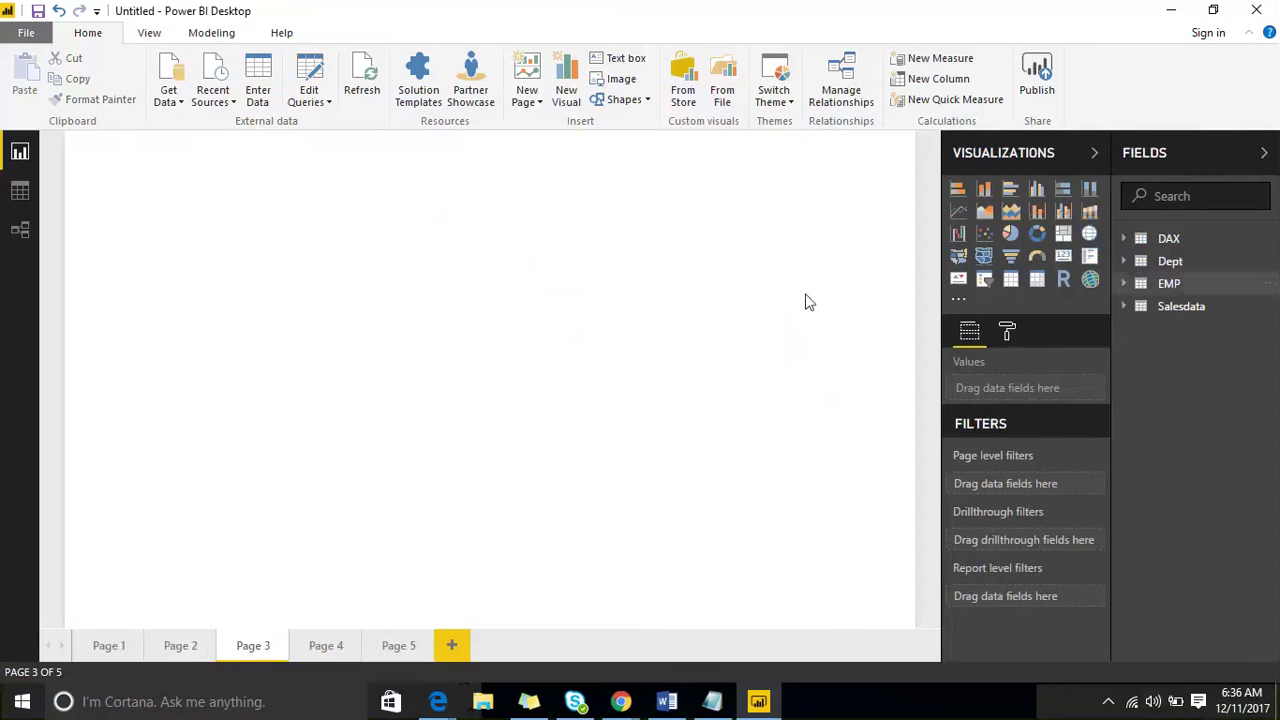
{"action": "left_click", "coordinate": [1040, 190]}
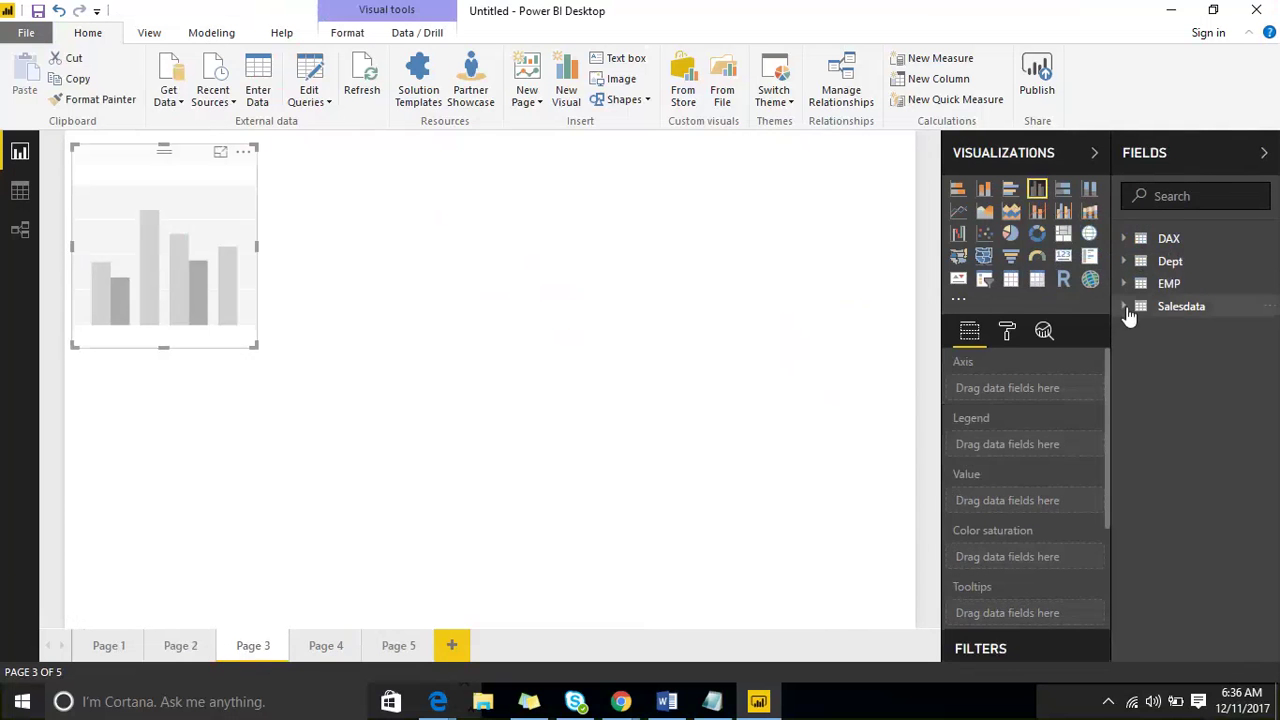
{"action": "left_click", "coordinate": [1178, 306]}
{"action": "left_click_drag", "start_coordinate": [1210, 398], "coordinate": [165, 245]}
{"action": "left_click_drag", "start_coordinate": [1232, 360], "coordinate": [165, 245]}
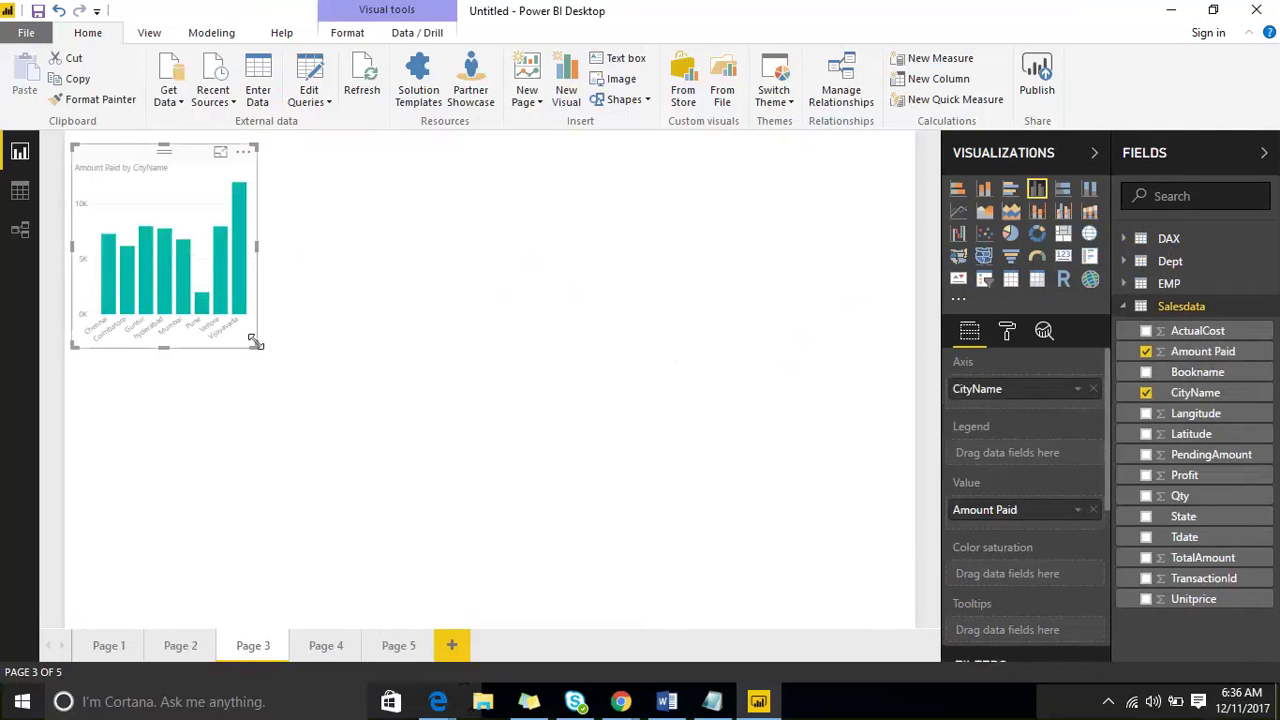
{"action": "left_click_drag", "start_coordinate": [257, 347], "coordinate": [385, 405]}
{"action": "left_click", "coordinate": [500, 354]}
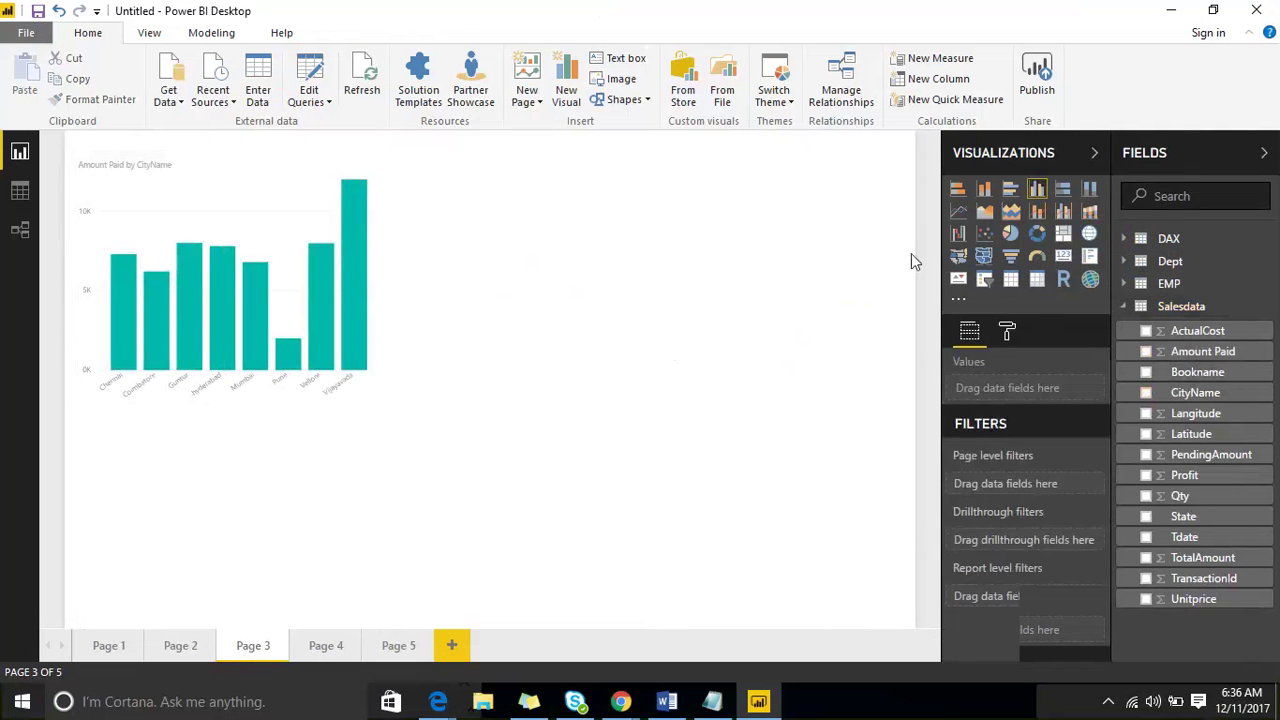
Add a donut chart of PendingAmount by State below the column chart on Page 3
{"action": "left_click", "coordinate": [1037, 233]}
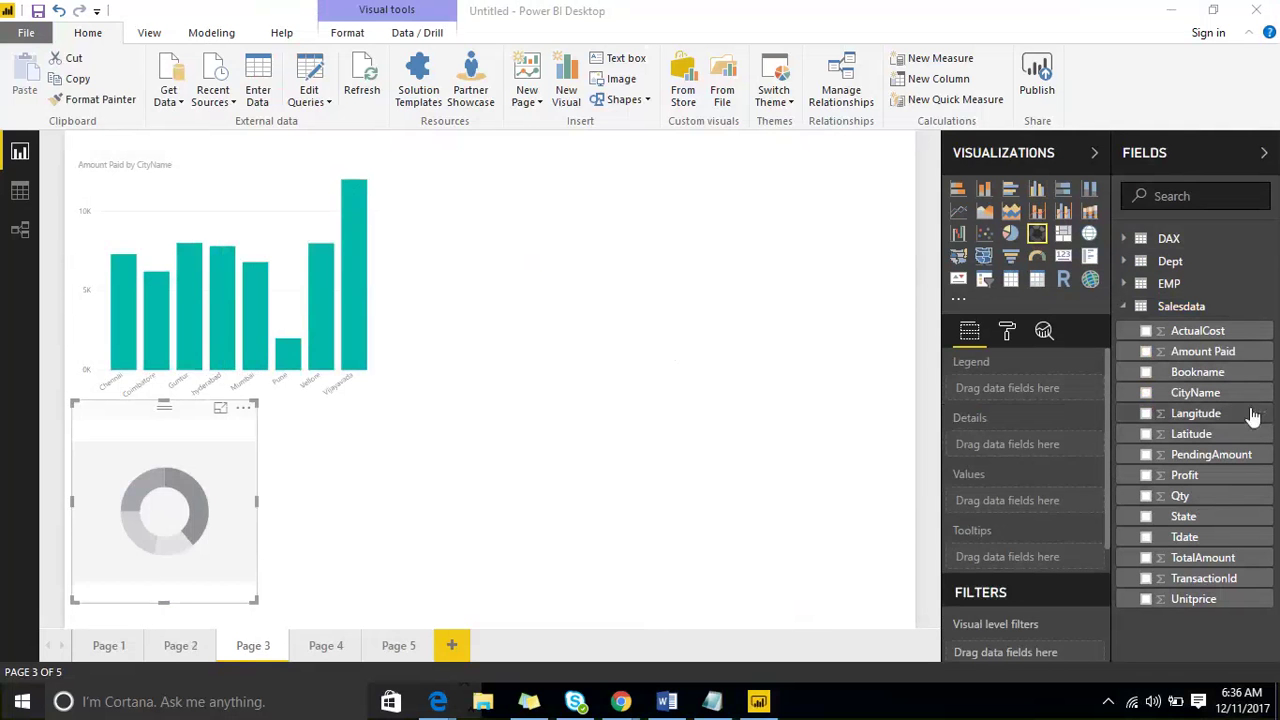
{"action": "left_click_drag", "start_coordinate": [1190, 520], "coordinate": [160, 510]}
{"action": "left_click_drag", "start_coordinate": [1200, 455], "coordinate": [160, 500]}
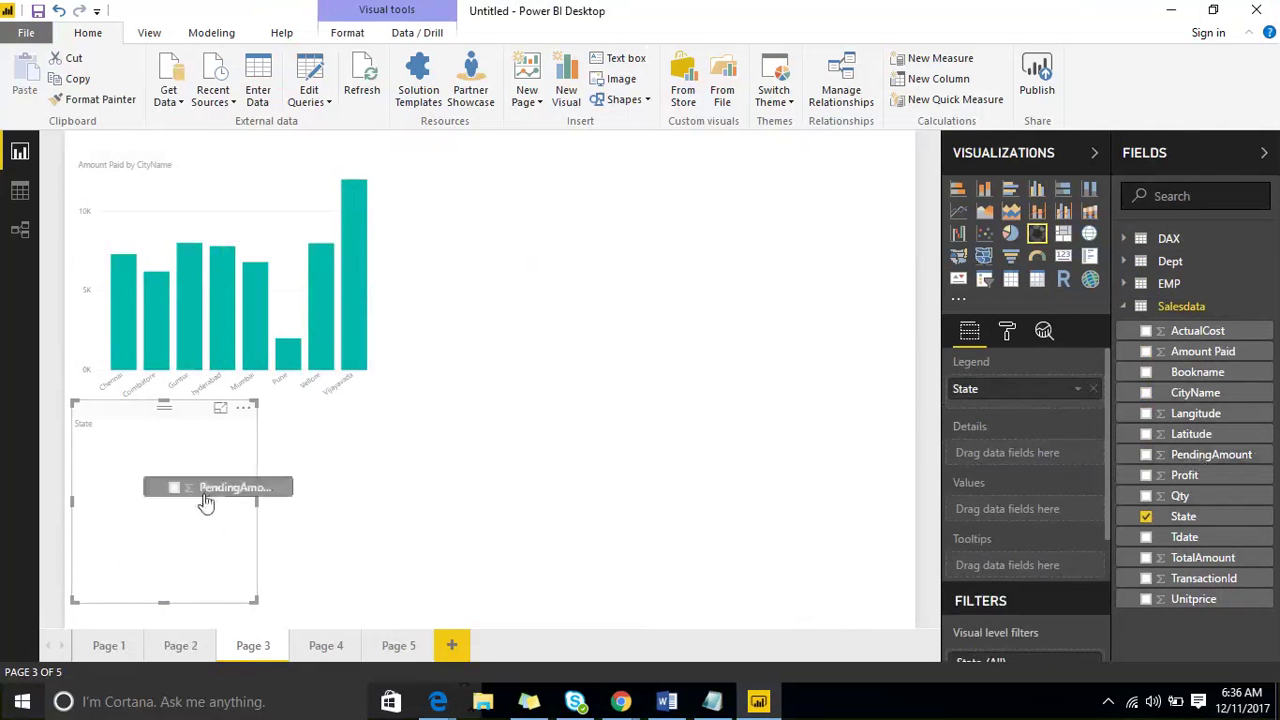
{"action": "left_click", "coordinate": [637, 326]}
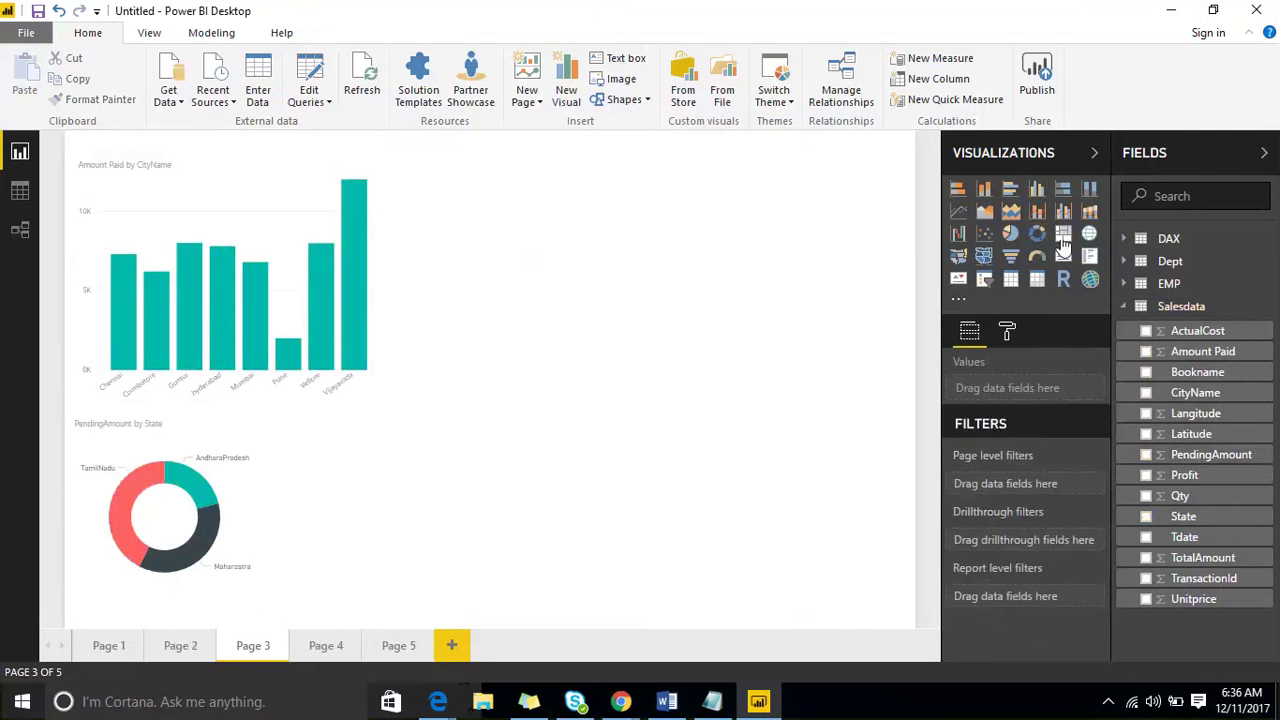
Add a treemap of Profit by Bookname and place it beside the donut chart on Page 3
{"action": "left_click", "coordinate": [1063, 233]}
{"action": "left_click_drag", "start_coordinate": [376, 499], "coordinate": [586, 323]}
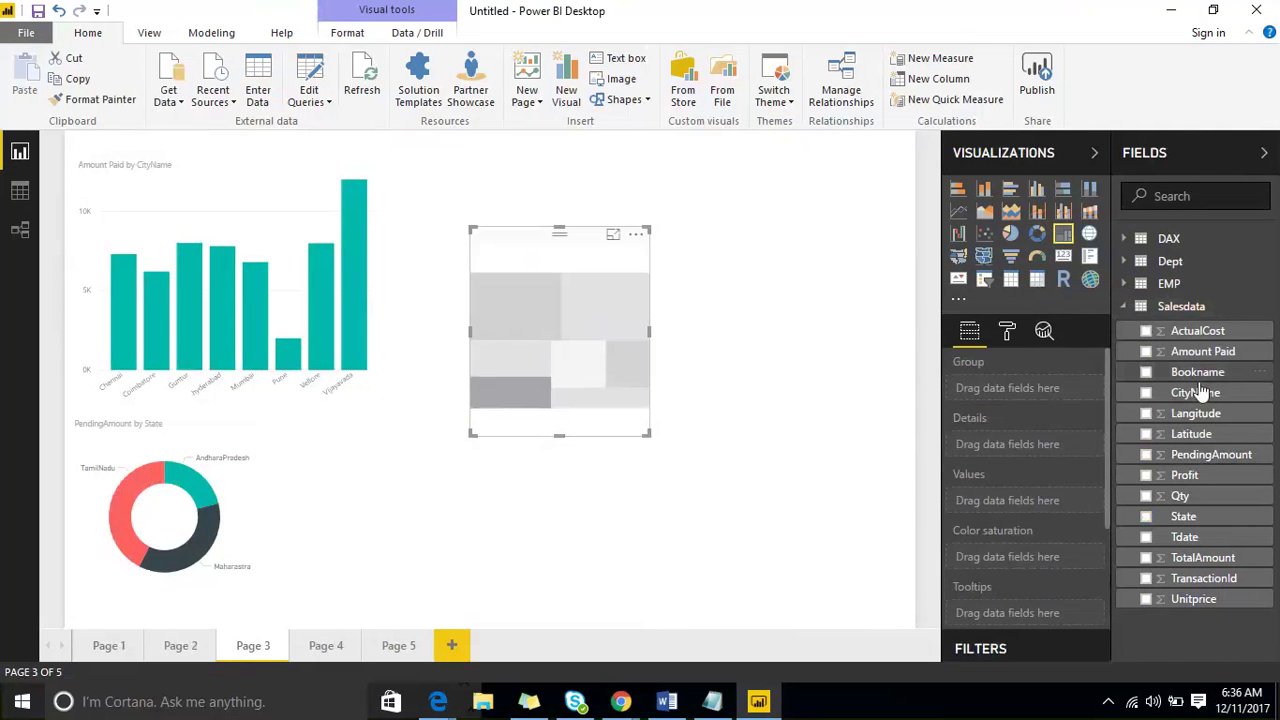
{"action": "left_click_drag", "start_coordinate": [1195, 376], "coordinate": [592, 362]}
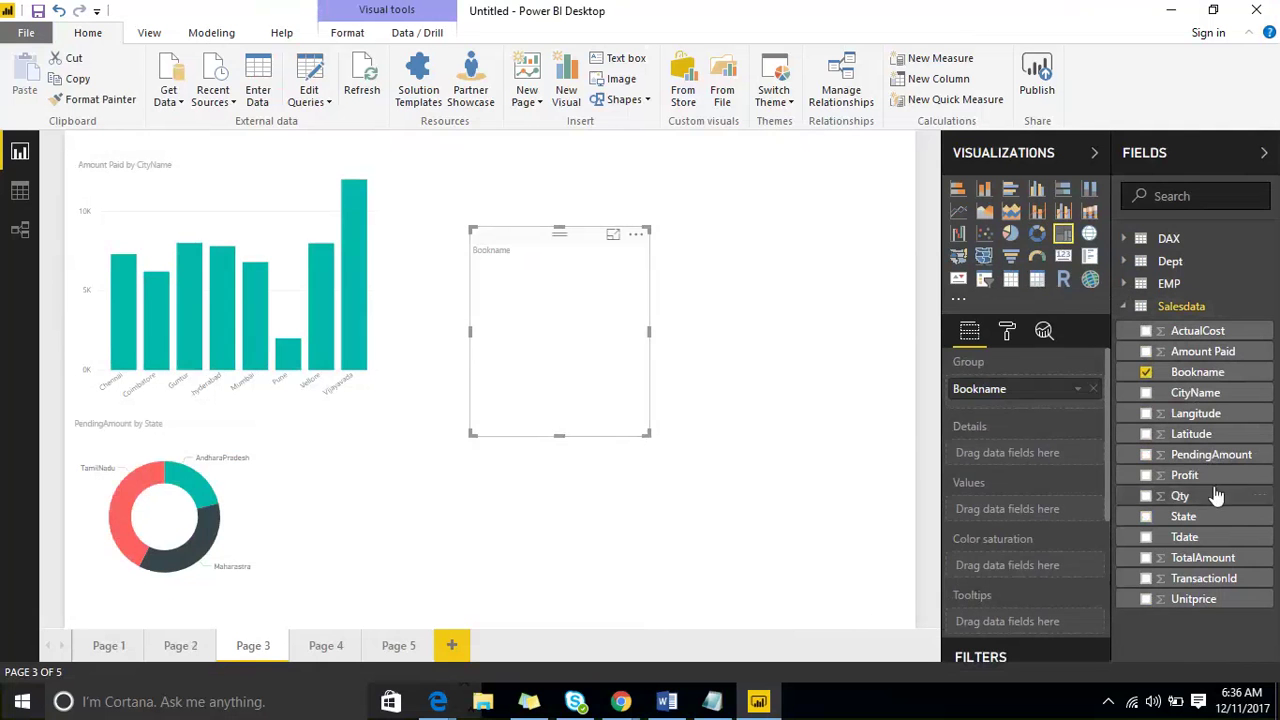
{"action": "left_click_drag", "start_coordinate": [1200, 476], "coordinate": [572, 308]}
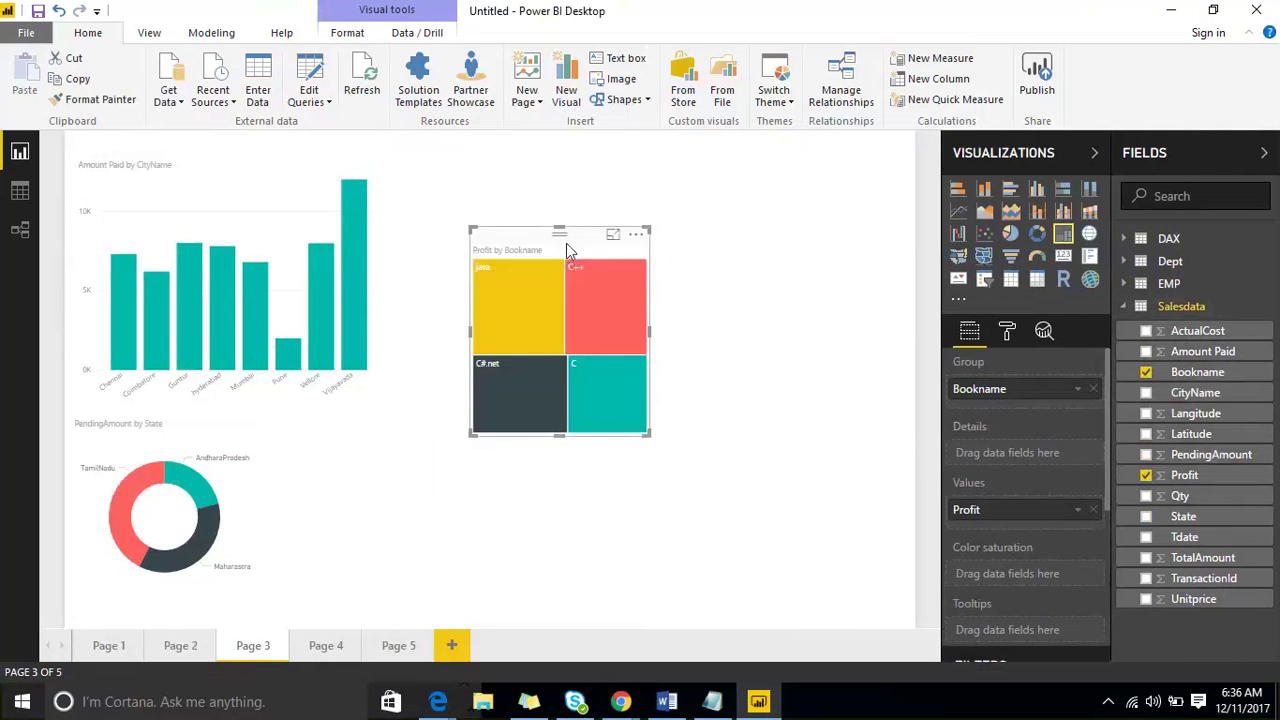
{"action": "left_click_drag", "start_coordinate": [572, 256], "coordinate": [538, 426]}
Create a large donut chart of Amount Paid by CityName on Page 4
{"action": "left_click", "coordinate": [330, 648]}
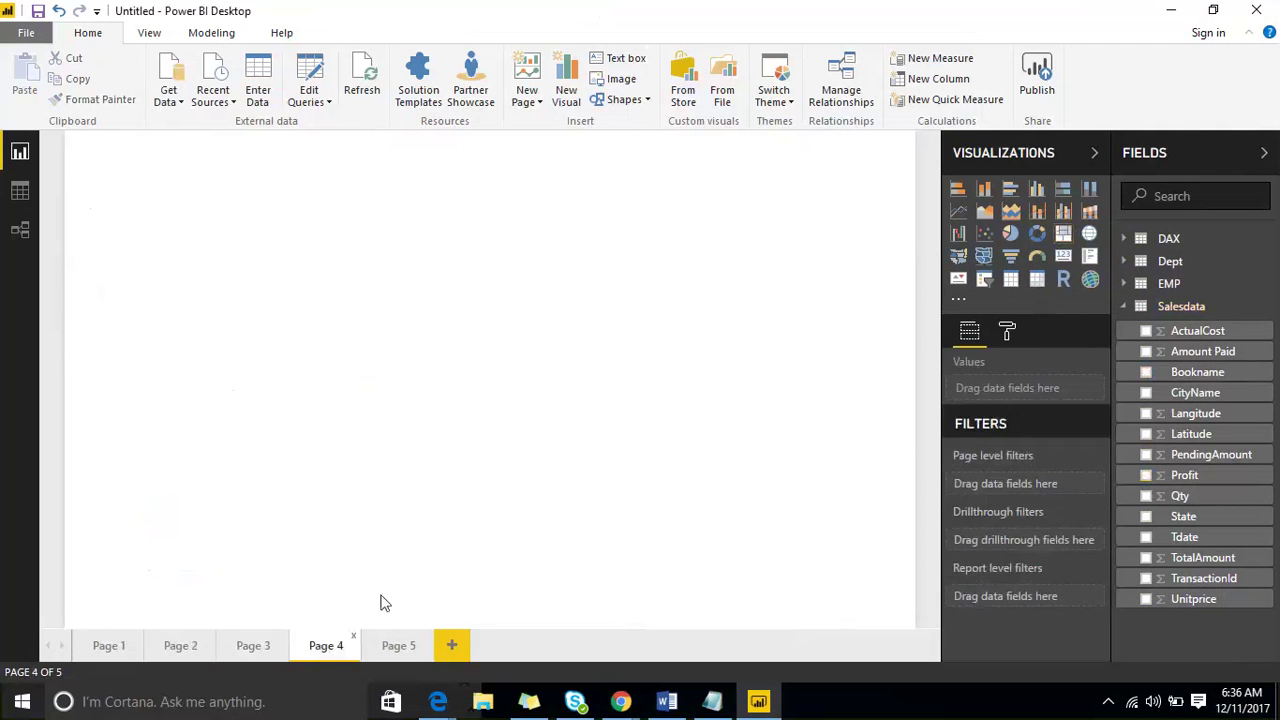
{"action": "left_click", "coordinate": [1037, 234]}
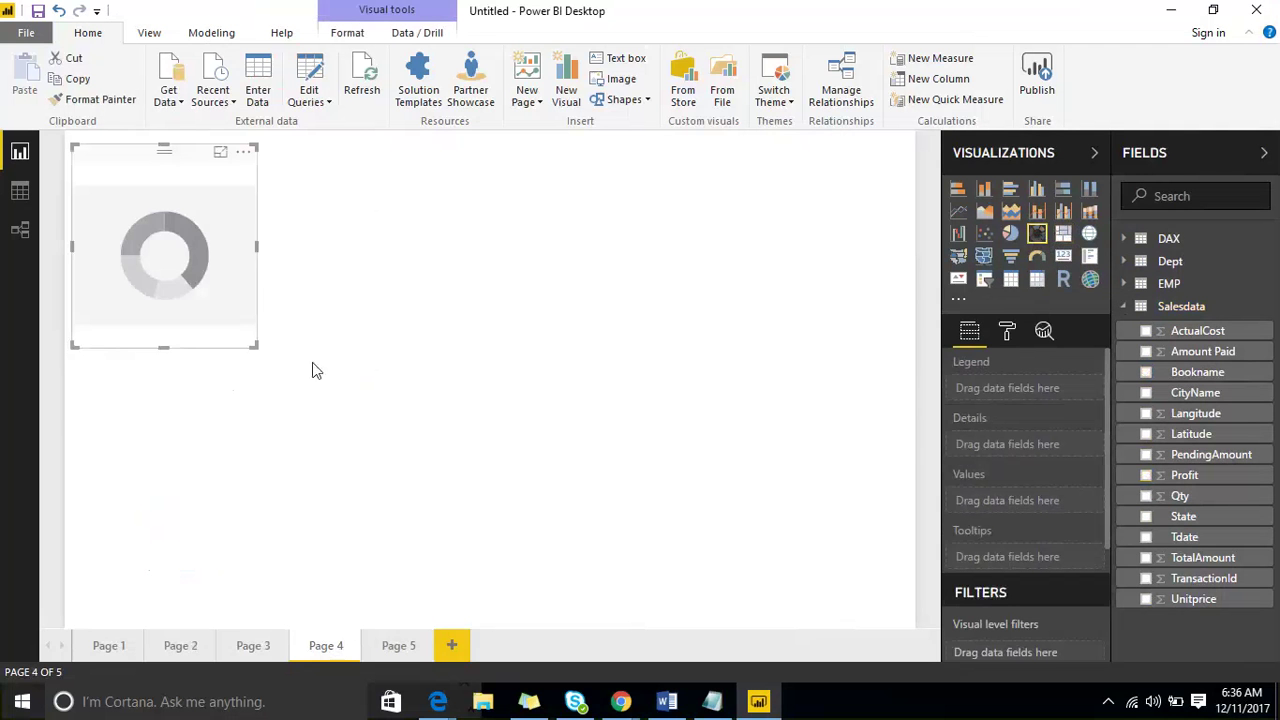
{"action": "left_click_drag", "start_coordinate": [250, 346], "coordinate": [711, 616]}
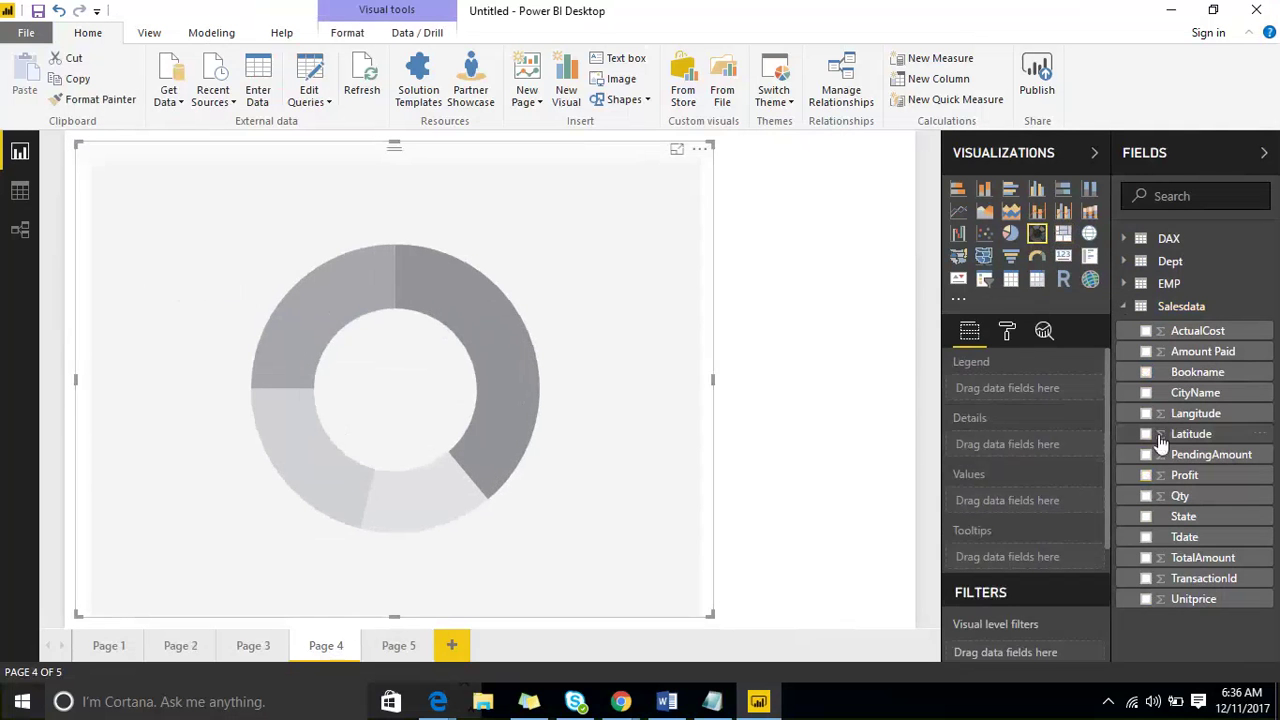
{"action": "left_click_drag", "start_coordinate": [1196, 392], "coordinate": [368, 444]}
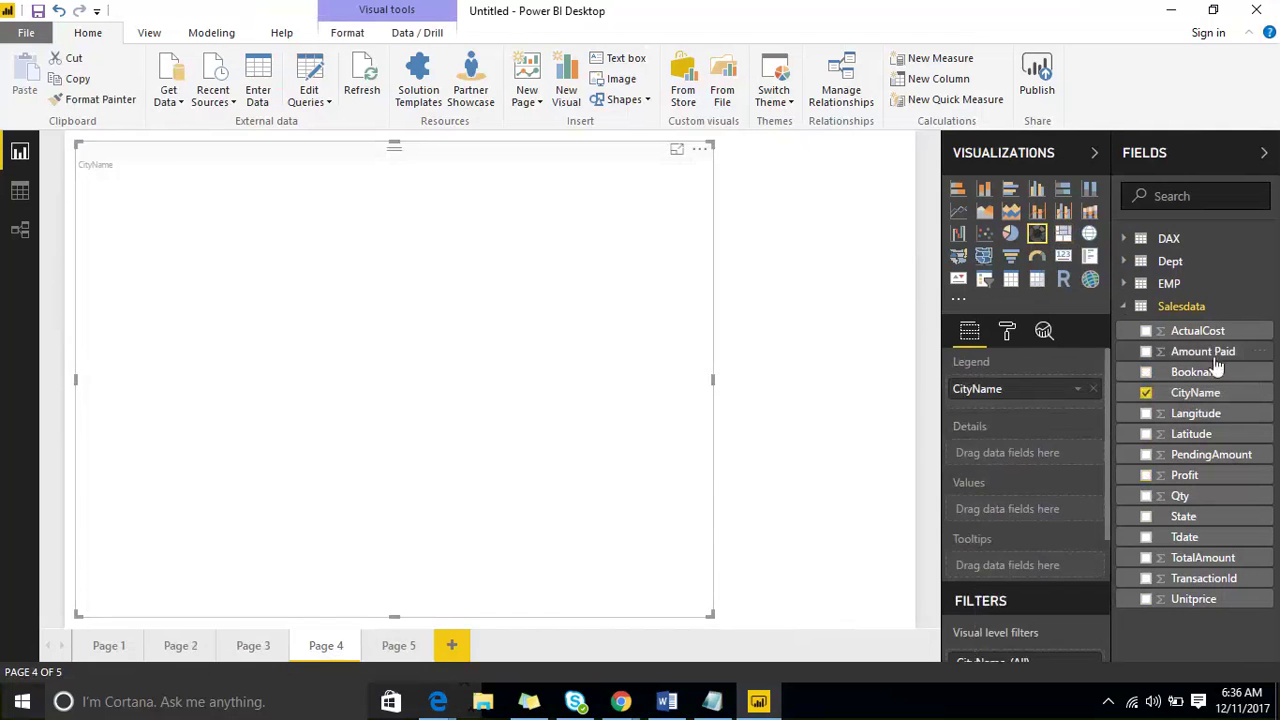
Check Page 3 and Page 4, and delete the empty Page 5 from the report
{"action": "left_click", "coordinate": [260, 648]}
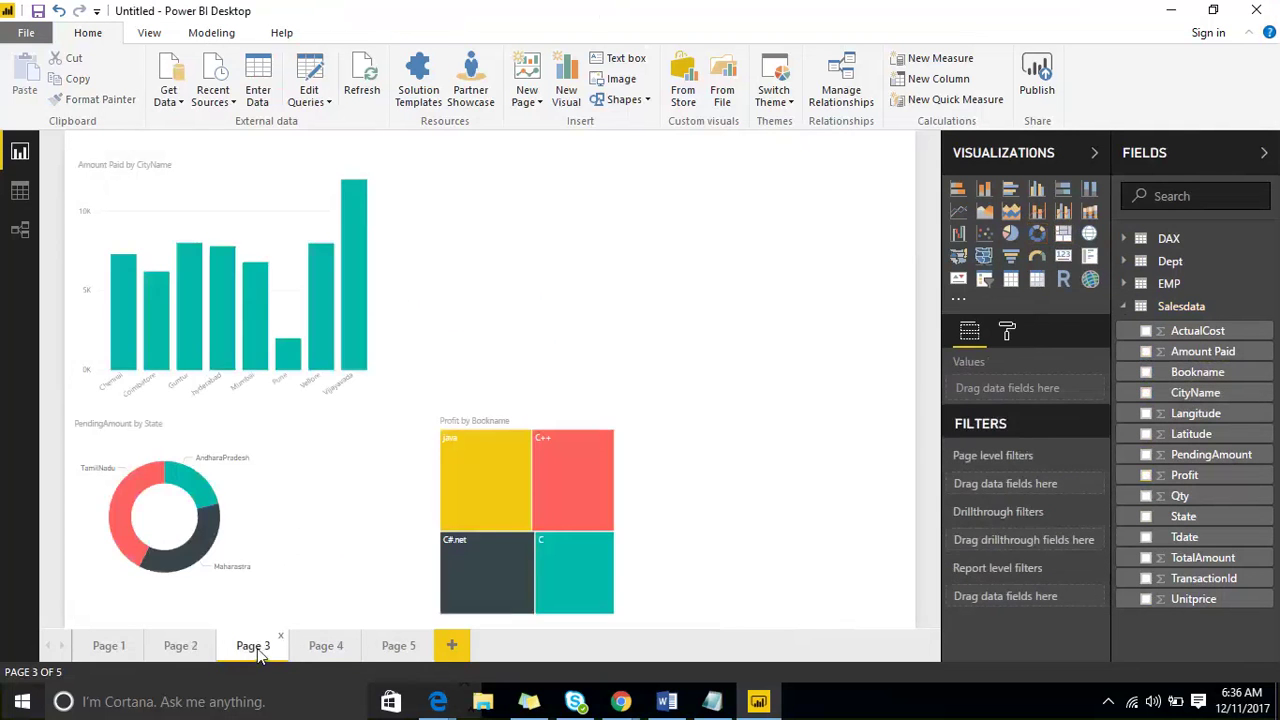
{"action": "left_click", "coordinate": [327, 648]}
{"action": "left_click", "coordinate": [398, 650]}
{"action": "right_click", "coordinate": [398, 650]}
{"action": "left_click", "coordinate": [425, 551]}
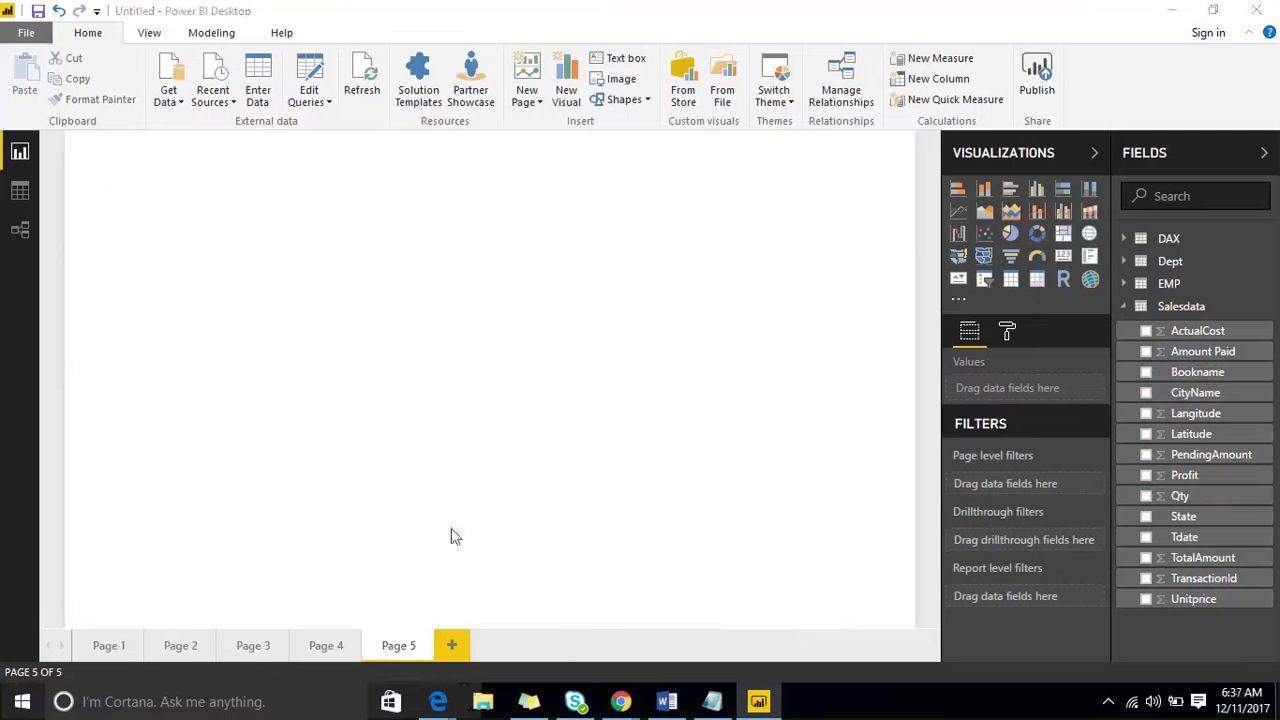
{"action": "left_click", "coordinate": [716, 388]}
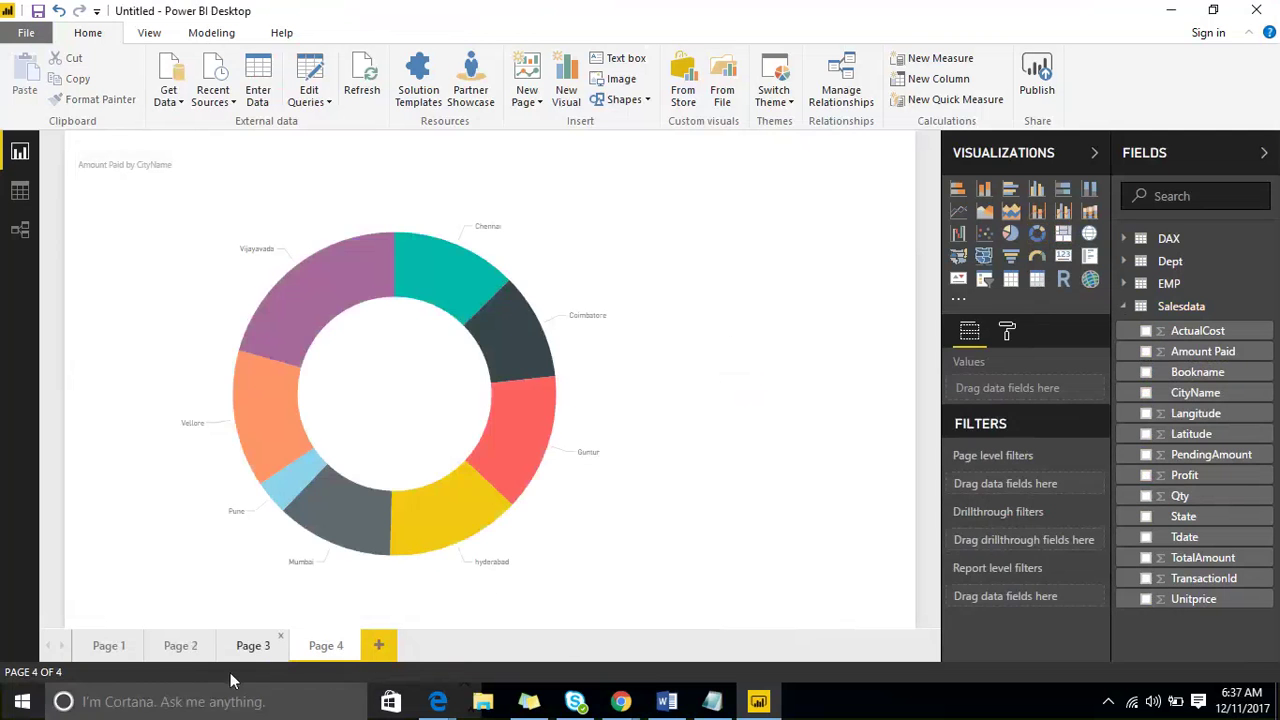
Delete Page 2, which holds the Amount Paid by Bookname pie chart, from the report
{"action": "left_click", "coordinate": [182, 648]}
{"action": "right_click", "coordinate": [190, 650]}
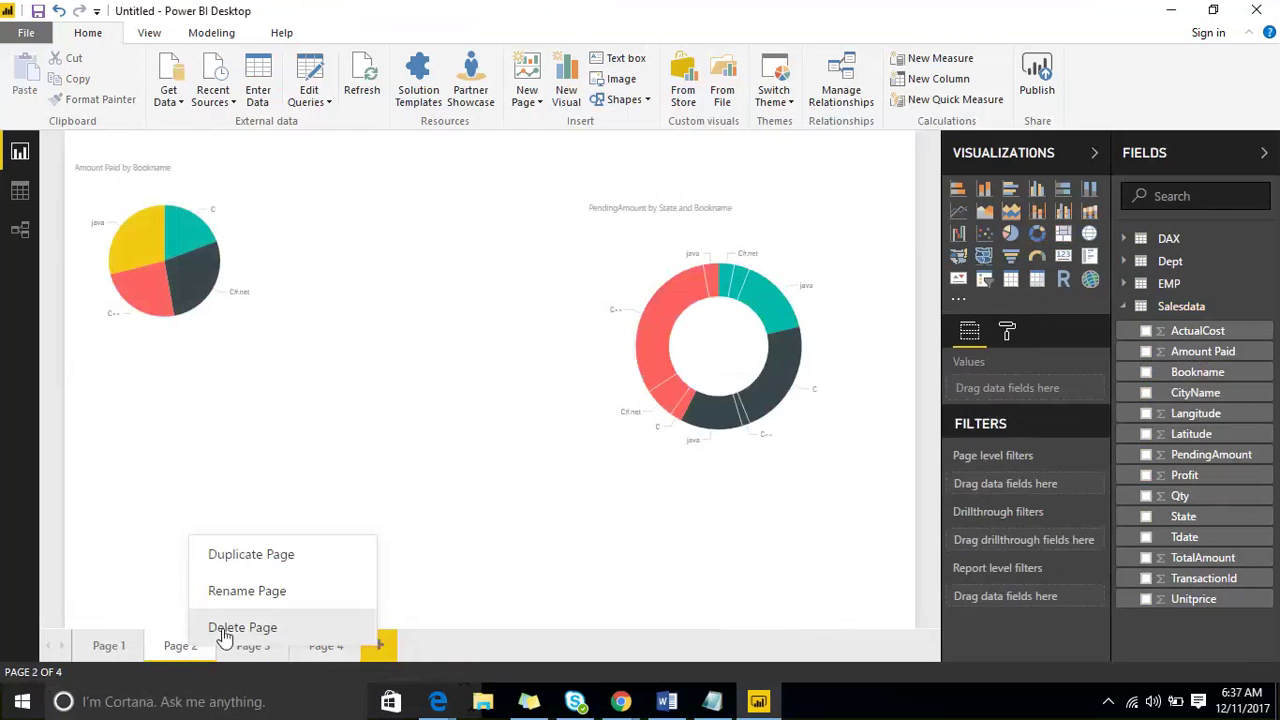
{"action": "left_click", "coordinate": [222, 628]}
{"action": "left_click", "coordinate": [728, 390]}
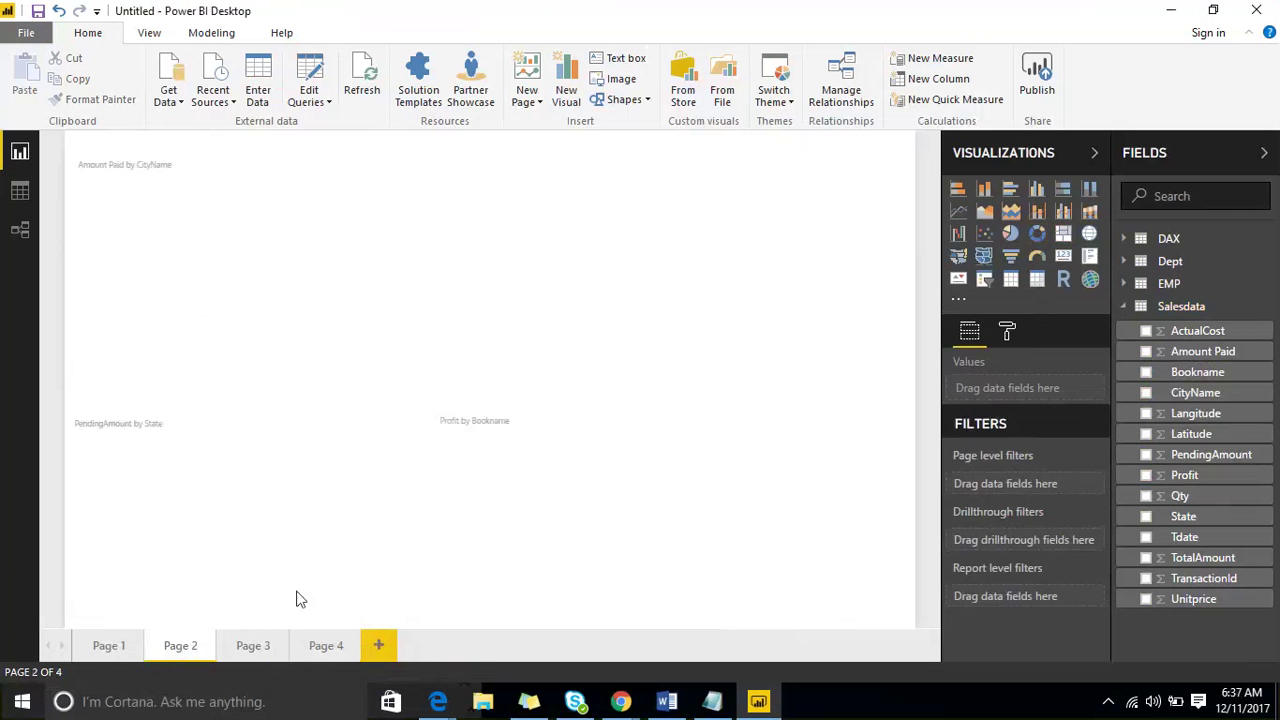
Copy the formatting of Page 1's Amount Paid by CityName bar chart onto the column chart on Page 3
{"action": "left_click", "coordinate": [118, 648]}
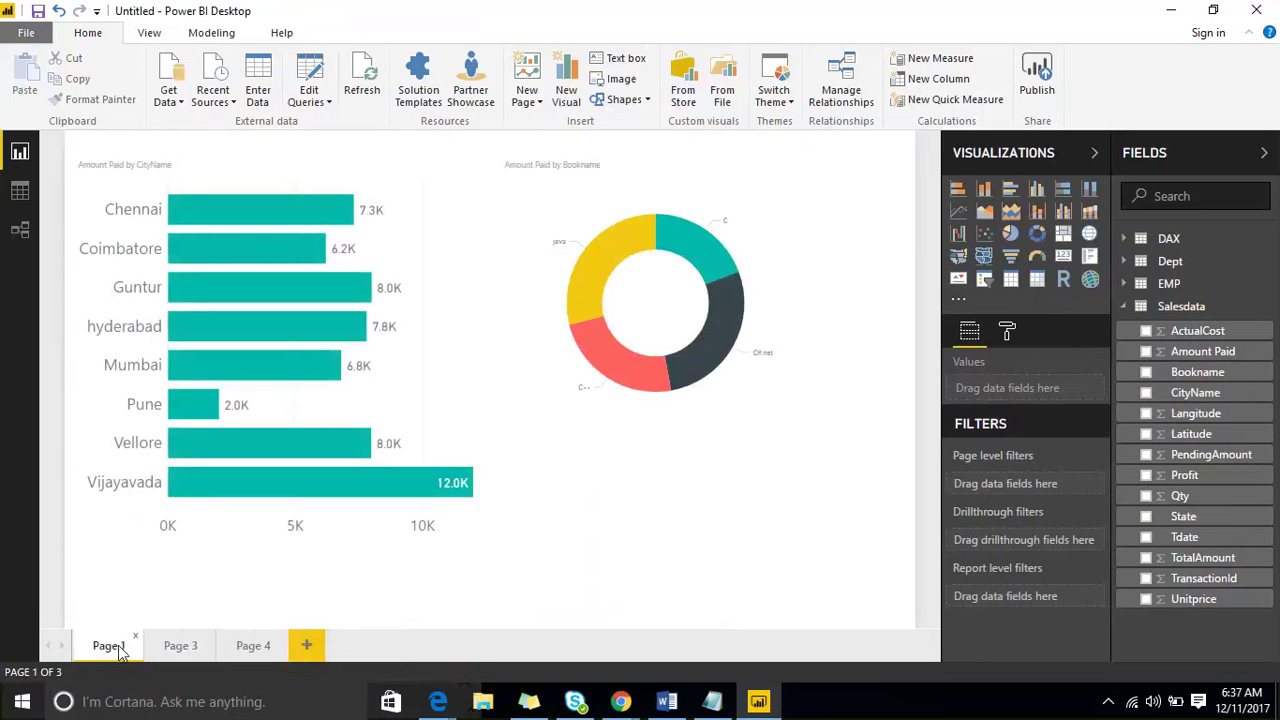
{"action": "left_click", "coordinate": [312, 162]}
{"action": "left_click", "coordinate": [100, 104]}
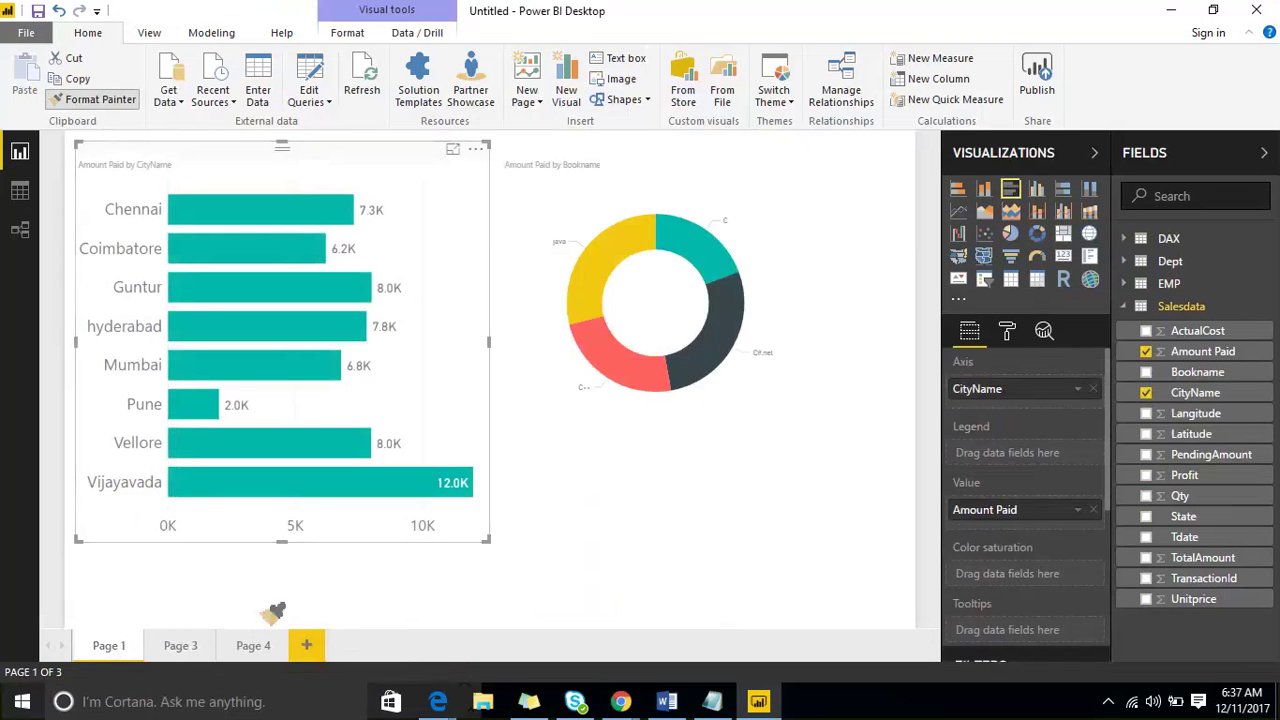
{"action": "left_click", "coordinate": [180, 645]}
{"action": "left_click", "coordinate": [258, 208]}
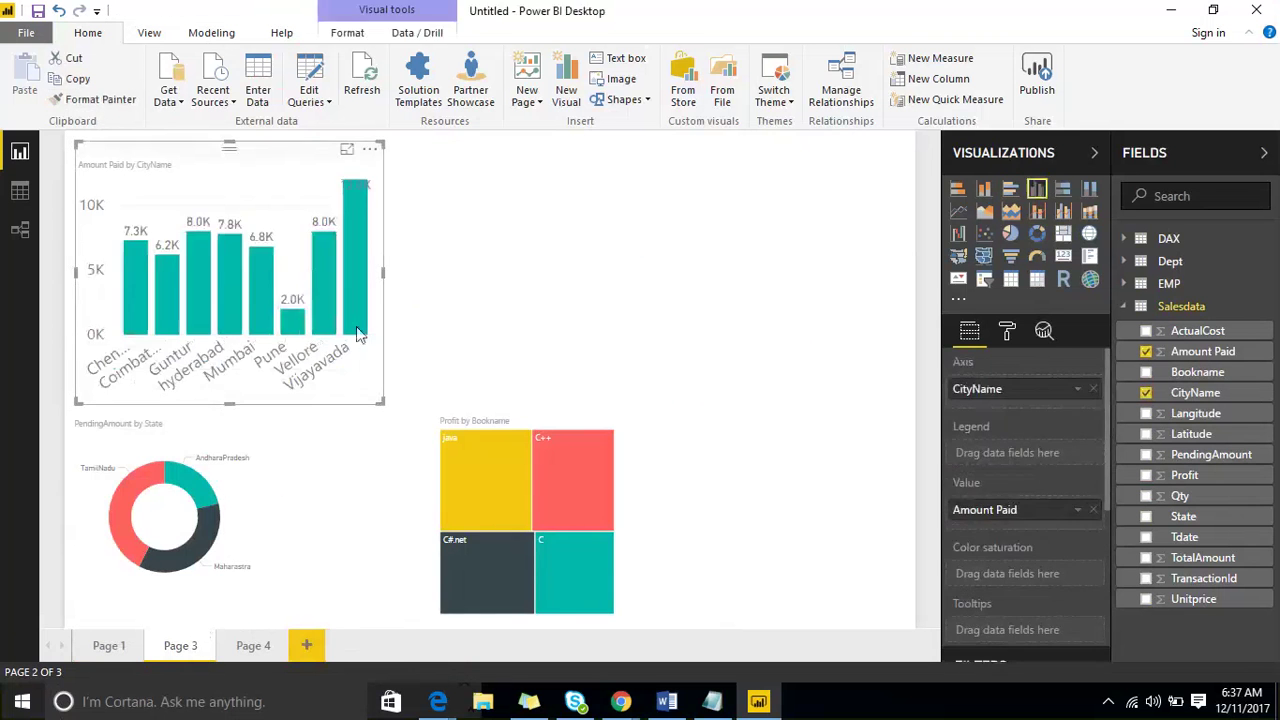
Enlarge the column chart on Page 3 and shift the treemap and the PendingAmount donut chart to make room for it
{"action": "left_click_drag", "start_coordinate": [376, 398], "coordinate": [654, 394]}
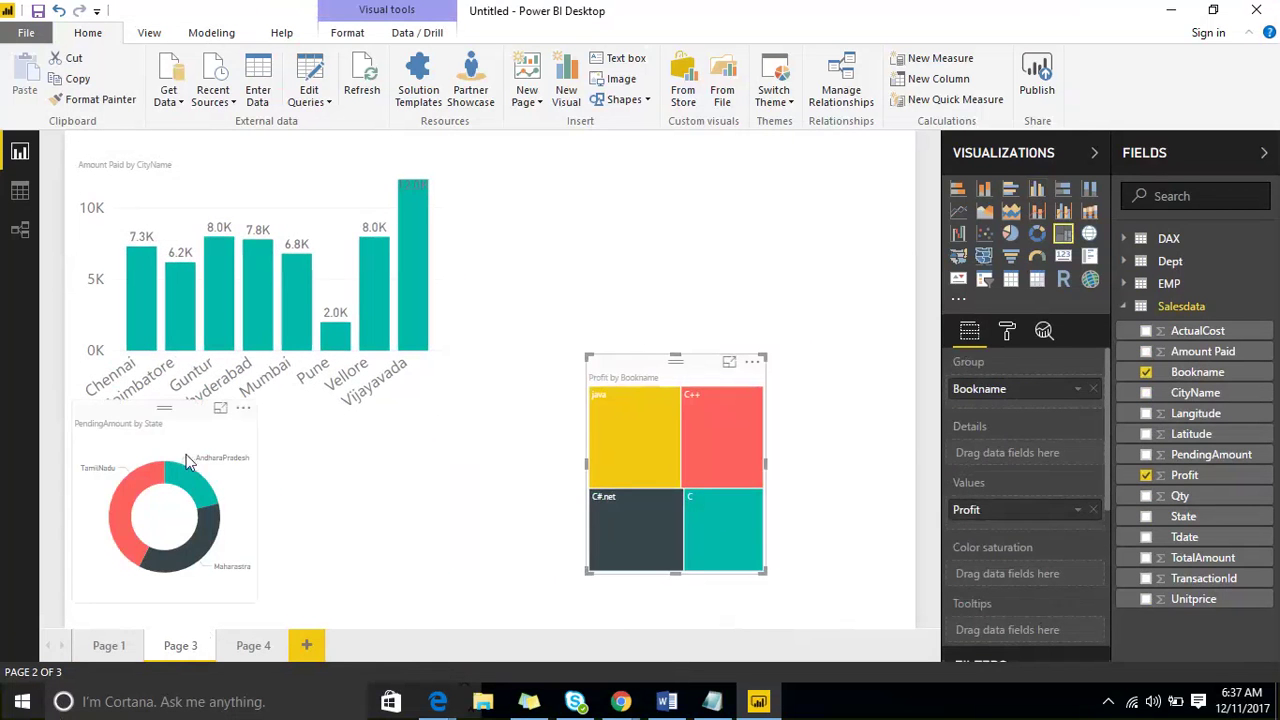
{"action": "left_click_drag", "start_coordinate": [188, 462], "coordinate": [420, 491]}
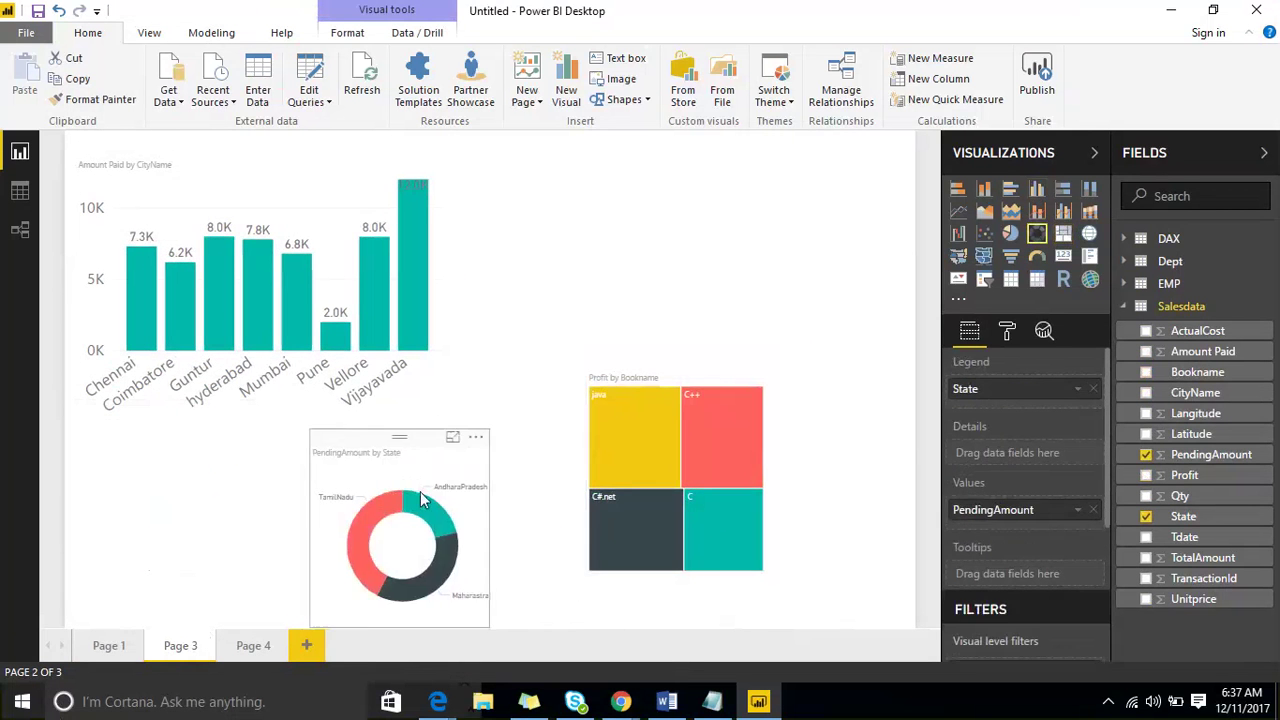
Set the text size of the PendingAmount donut chart's detail labels to 21 and widen the chart
{"action": "left_click", "coordinate": [1007, 331]}
{"action": "left_click", "coordinate": [970, 433]}
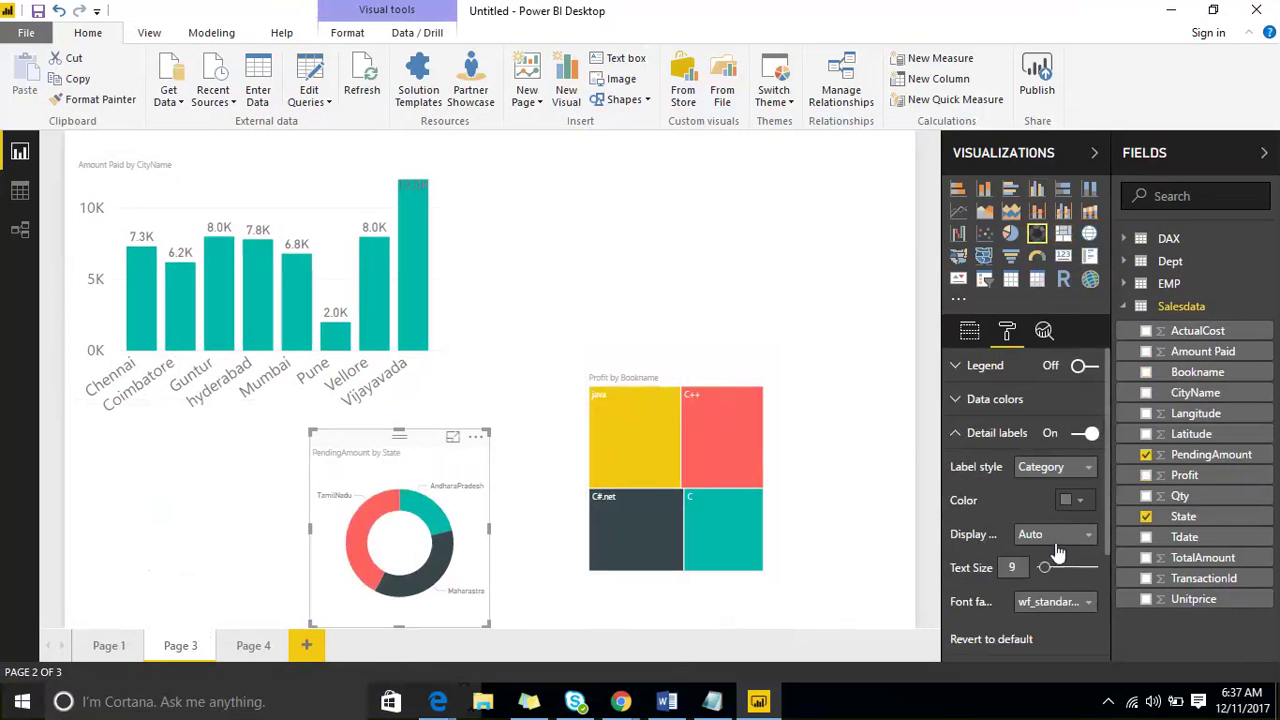
{"action": "left_click", "coordinate": [1065, 568]}
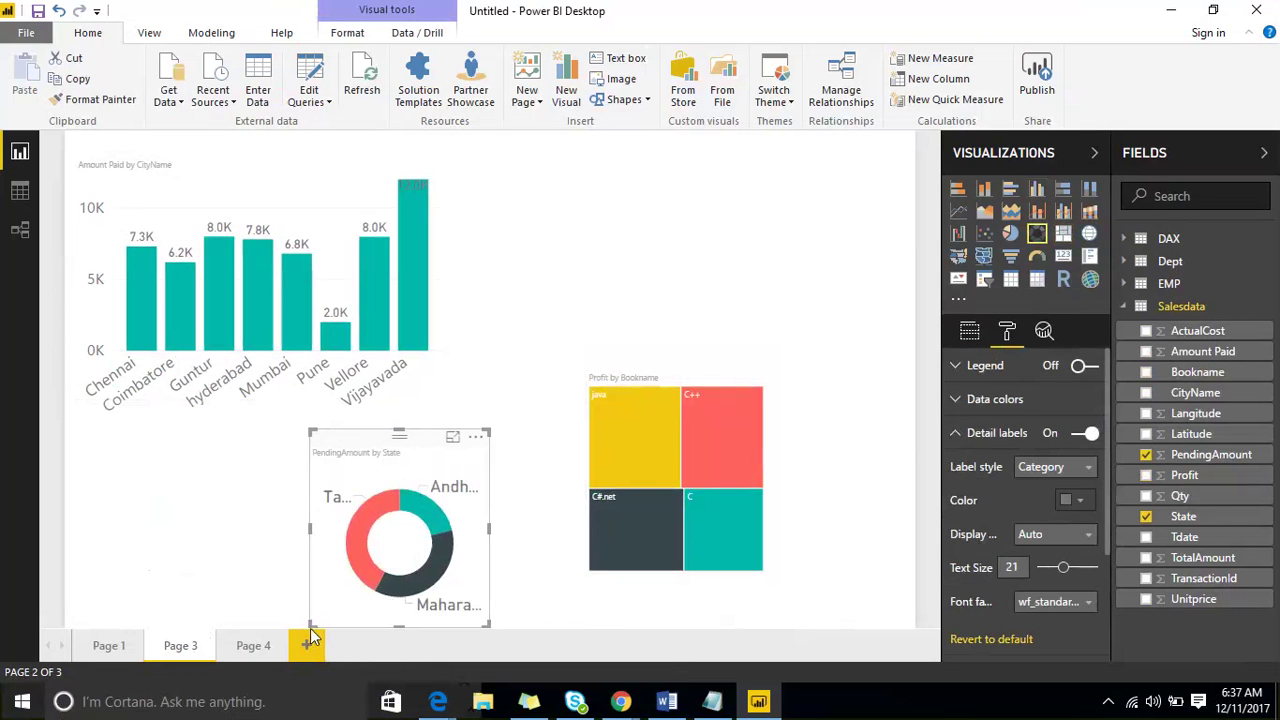
{"action": "left_click_drag", "start_coordinate": [310, 628], "coordinate": [234, 603]}
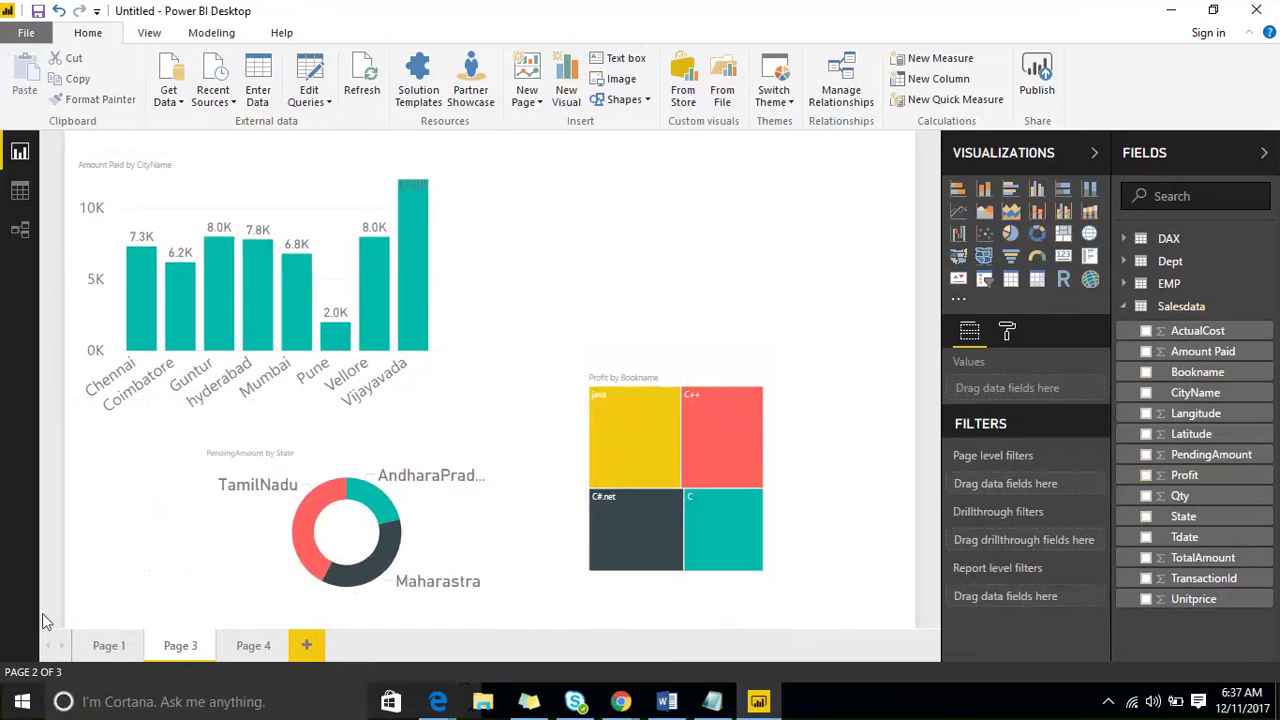
Move the treemap to Page 3's upper-right corner, place the enlarged PendingAmount donut chart beneath it, and select the column chart
{"action": "left_click", "coordinate": [244, 655]}
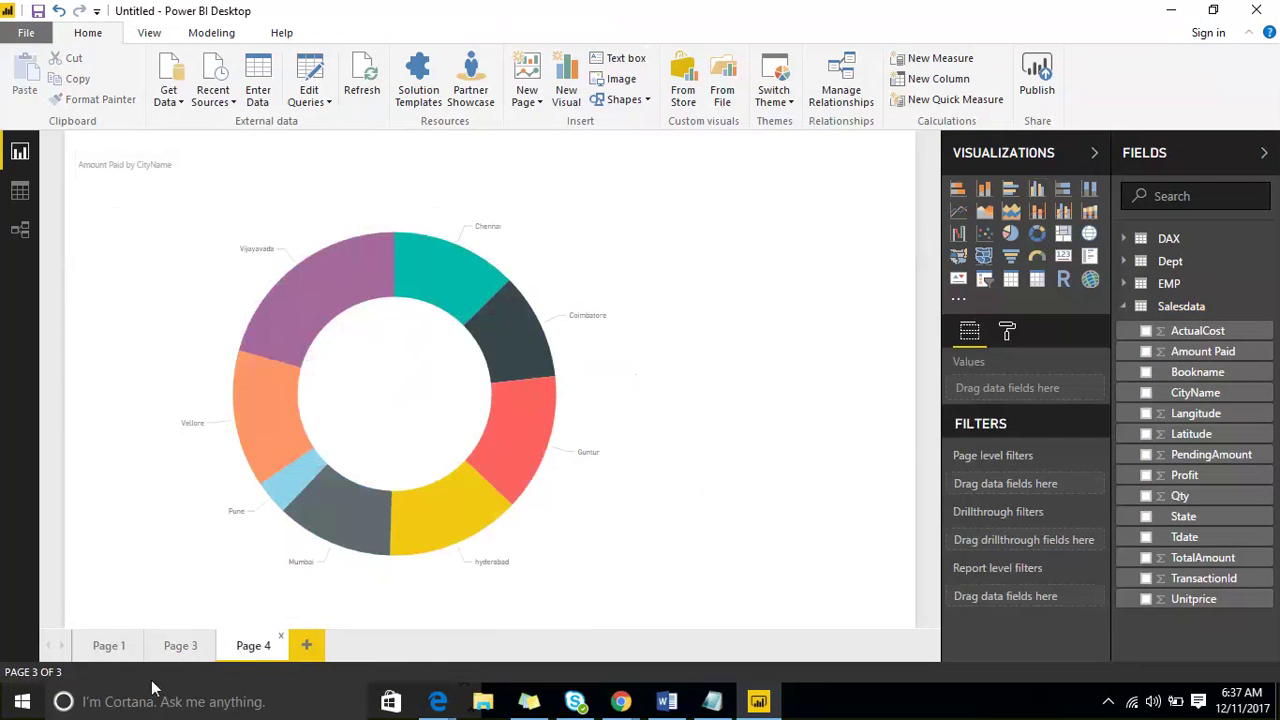
{"action": "left_click", "coordinate": [176, 647]}
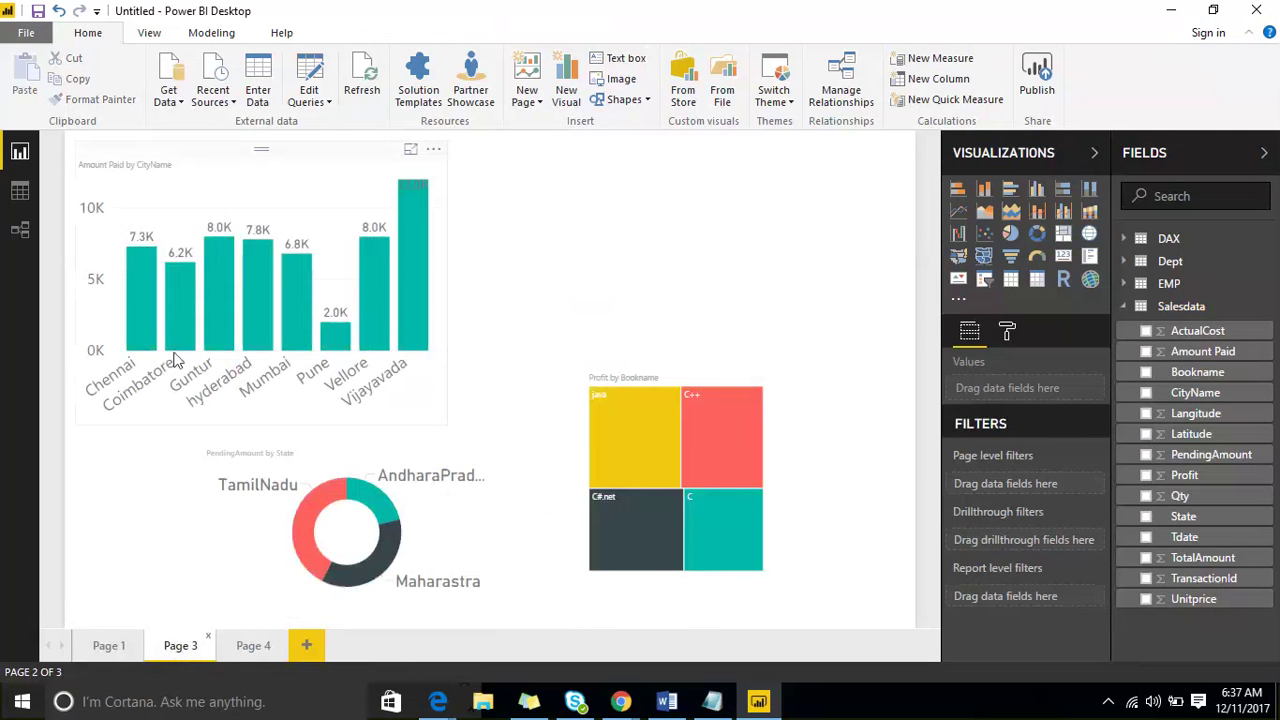
{"action": "left_click_drag", "start_coordinate": [673, 377], "coordinate": [756, 165]}
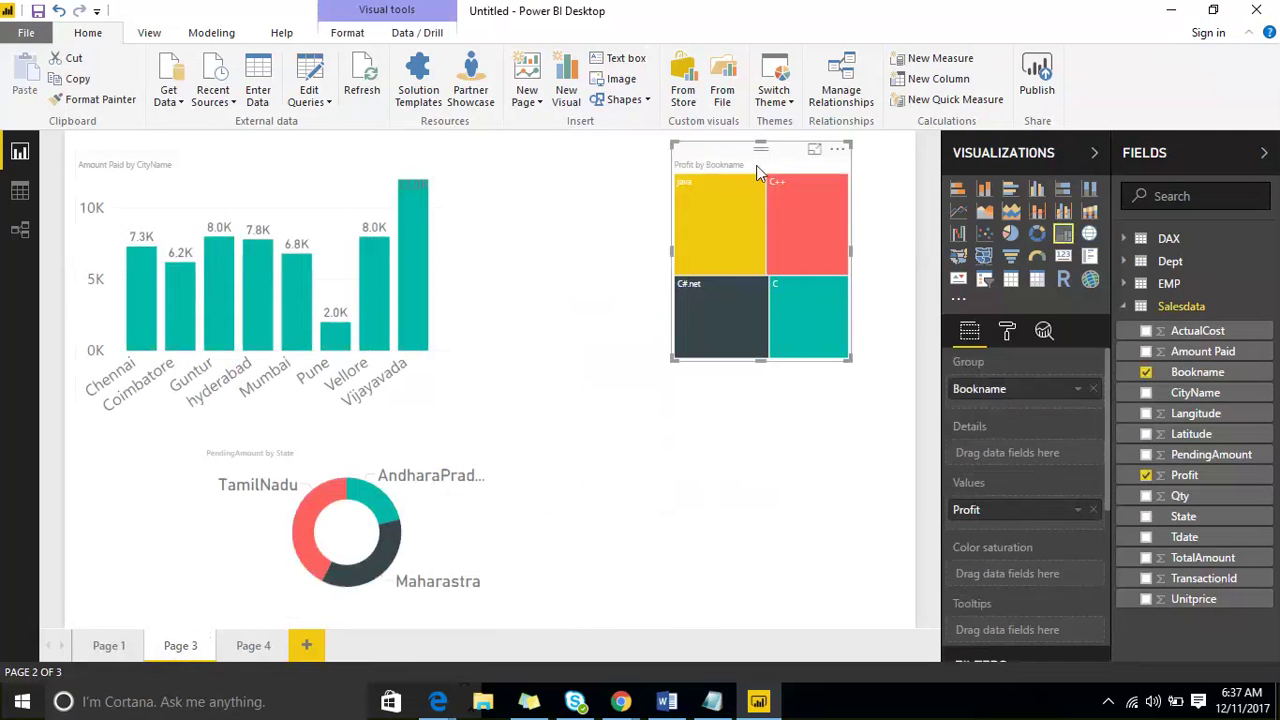
{"action": "left_click_drag", "start_coordinate": [390, 453], "coordinate": [611, 358]}
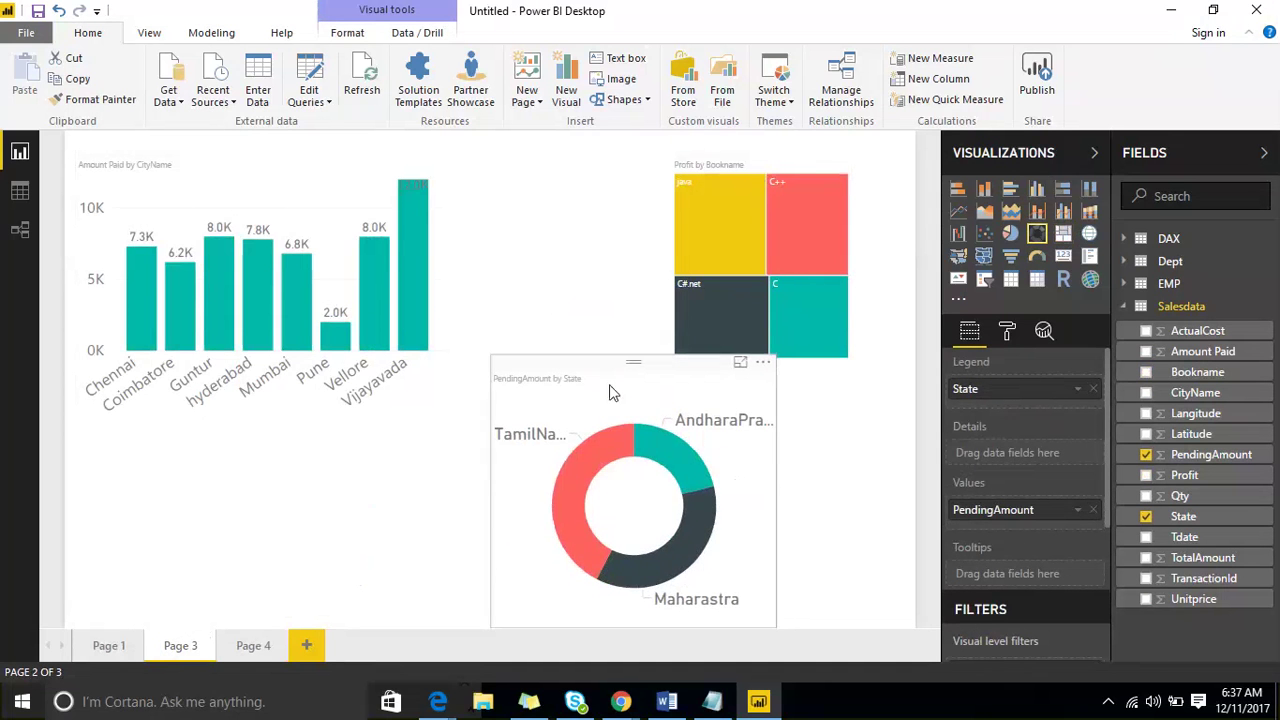
{"action": "left_click", "coordinate": [205, 183]}
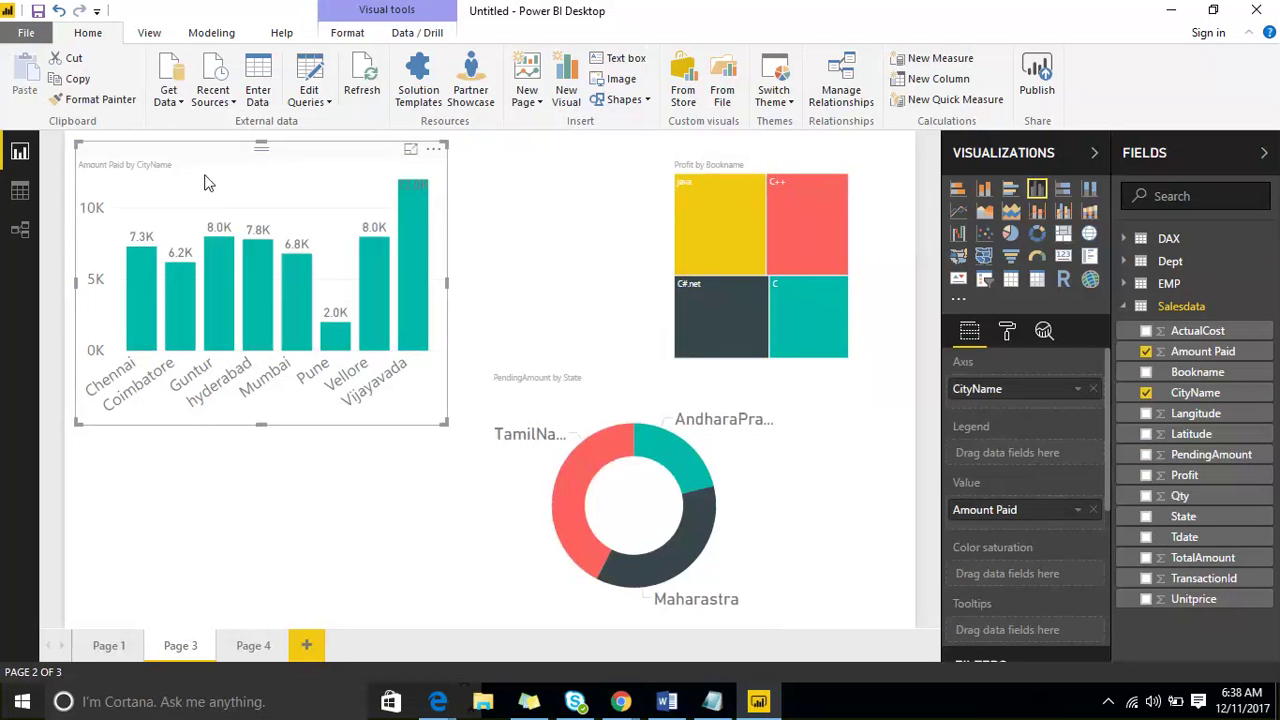
Filter Page 3's Amount Paid by CityName column chart to Guntur and hyderabad with its visual level CityName filter
{"action": "left_click", "coordinate": [528, 234]}
{"action": "left_click", "coordinate": [286, 166]}
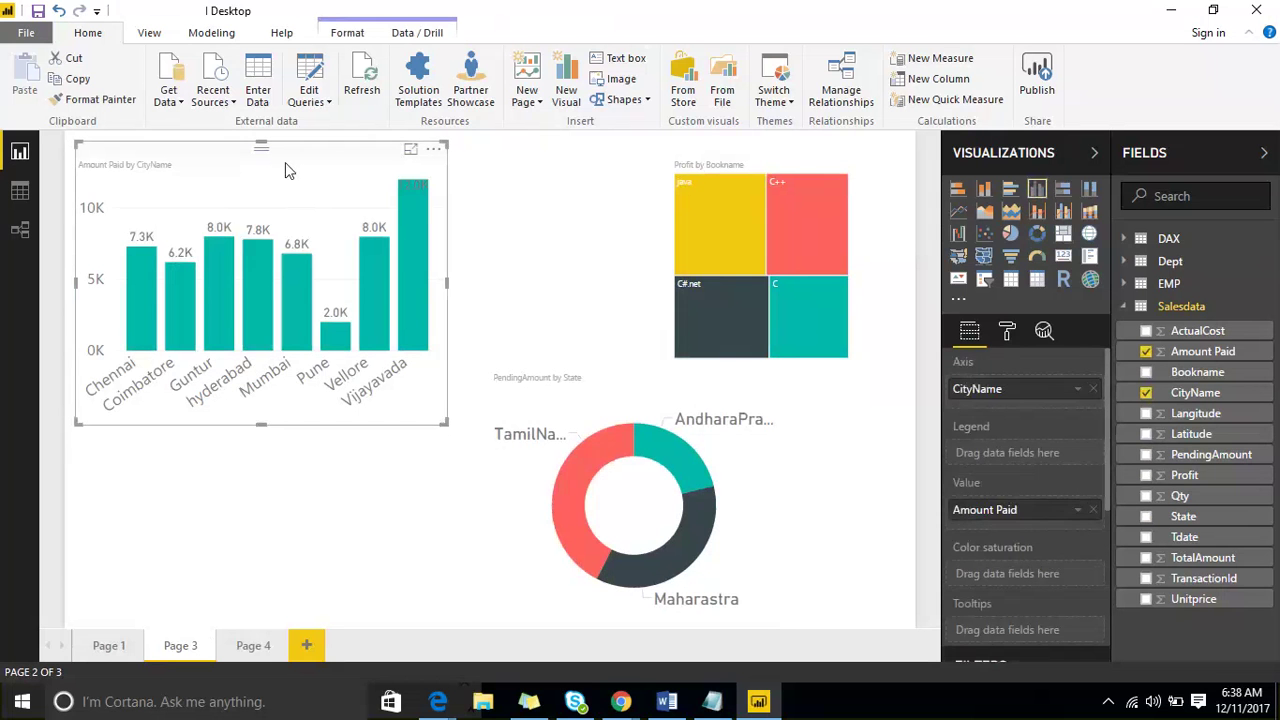
{"action": "scroll", "coordinate": [1054, 452], "scroll_direction": "down", "scroll_amount": 5}
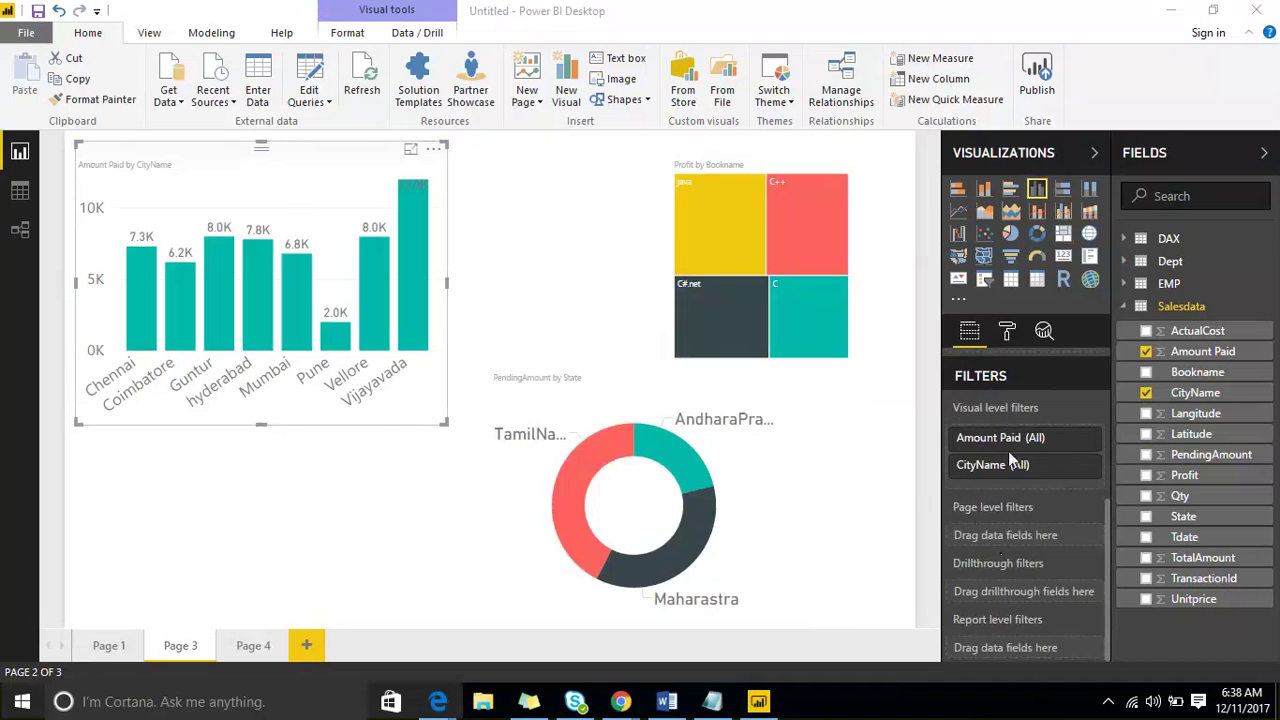
{"action": "left_click", "coordinate": [1085, 467]}
{"action": "scroll", "coordinate": [1015, 505], "scroll_direction": "down", "scroll_amount": 1}
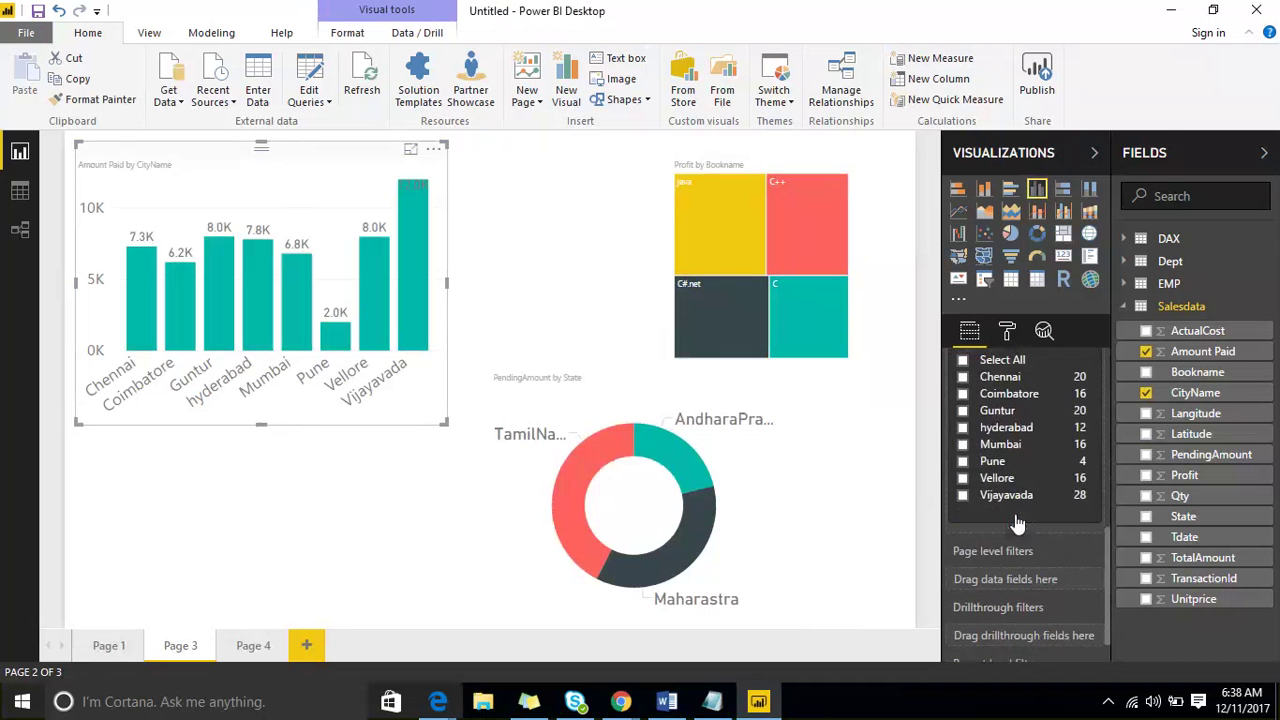
{"action": "left_click", "coordinate": [962, 407]}
{"action": "left_click", "coordinate": [963, 424]}
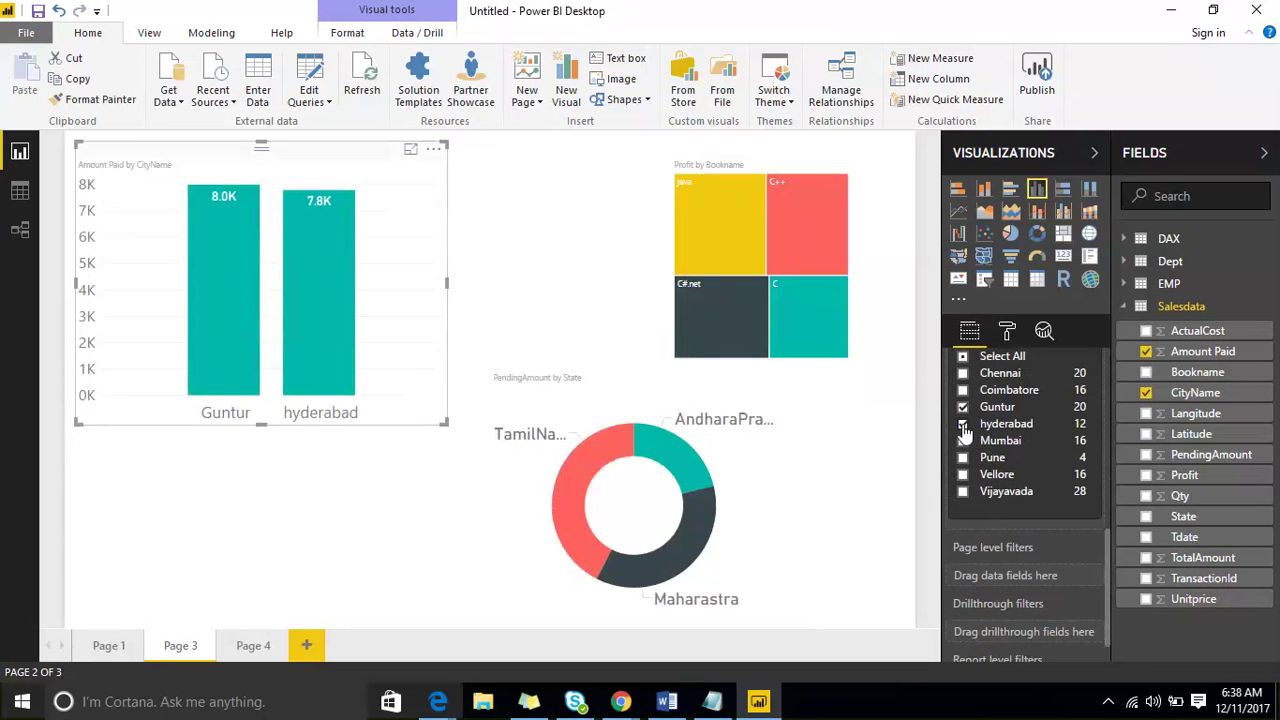
Check Page 4's donut chart and Page 3's treemap and PendingAmount donut chart for any effect of the visual level filter
{"action": "left_click", "coordinate": [606, 249]}
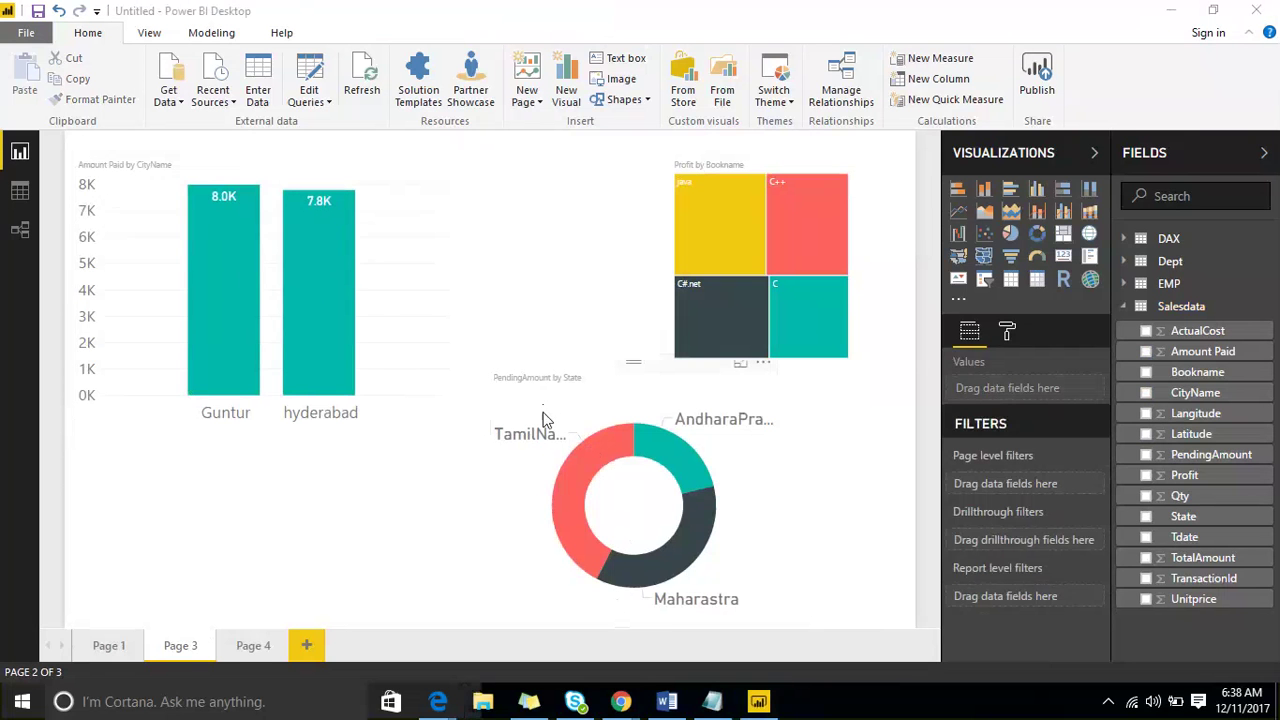
{"action": "left_click", "coordinate": [244, 655]}
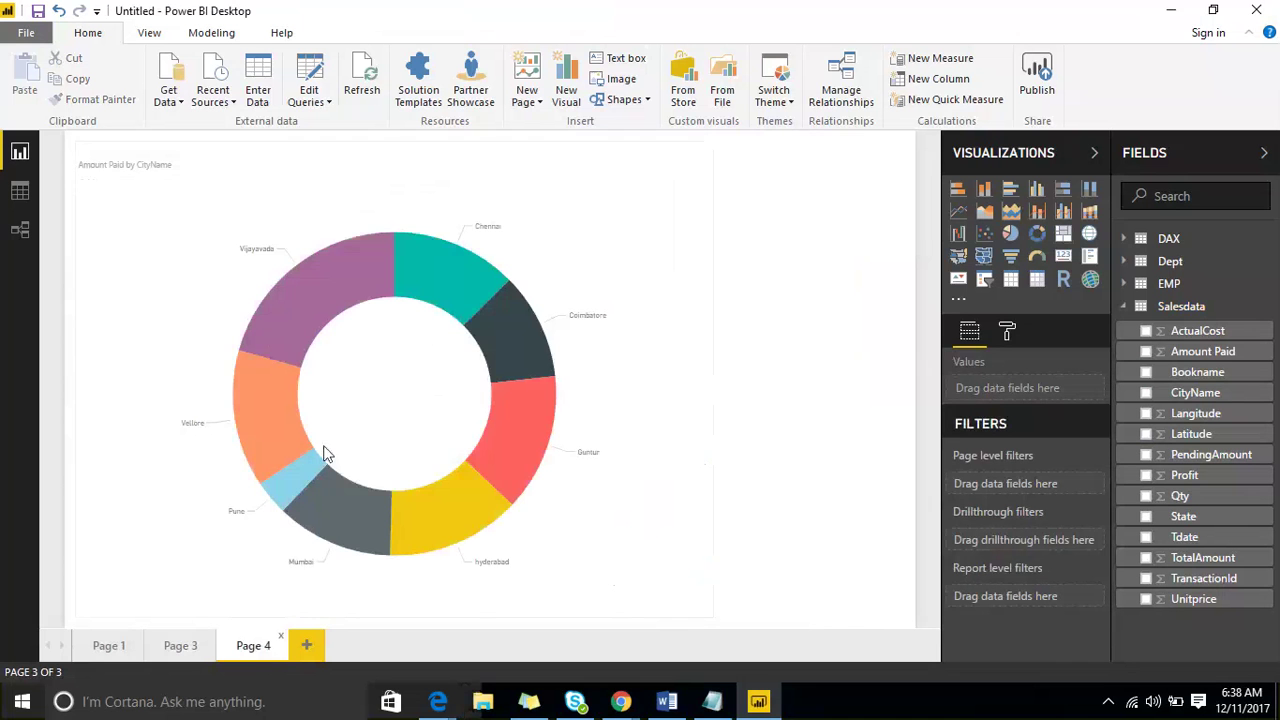
{"action": "left_click", "coordinate": [190, 650]}
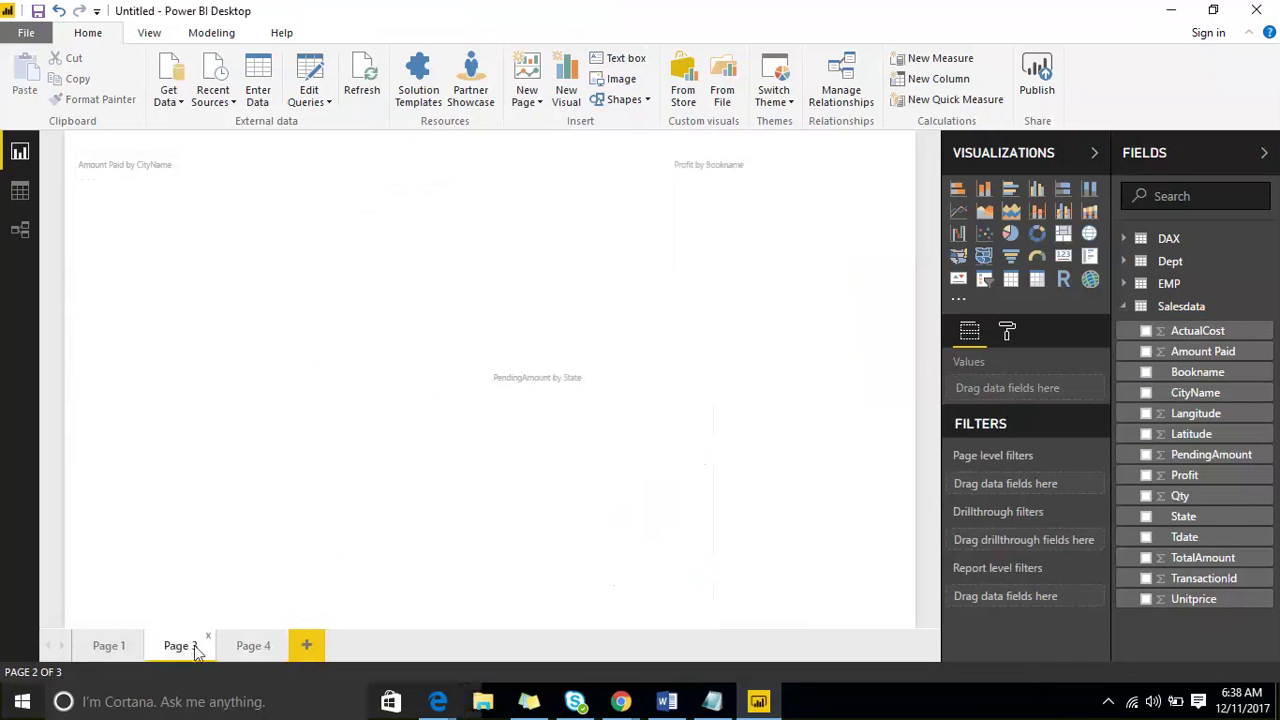
{"action": "mouse_move", "coordinate": [362, 211]}
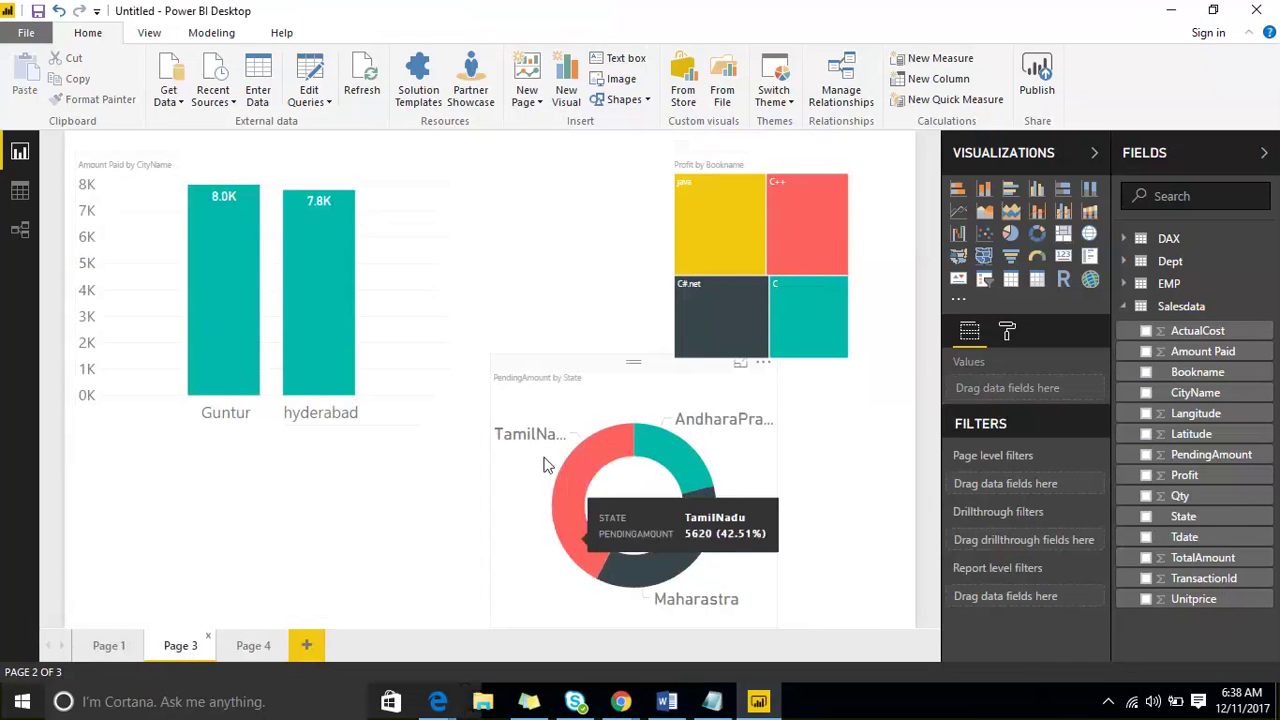
{"action": "mouse_move", "coordinate": [689, 250]}
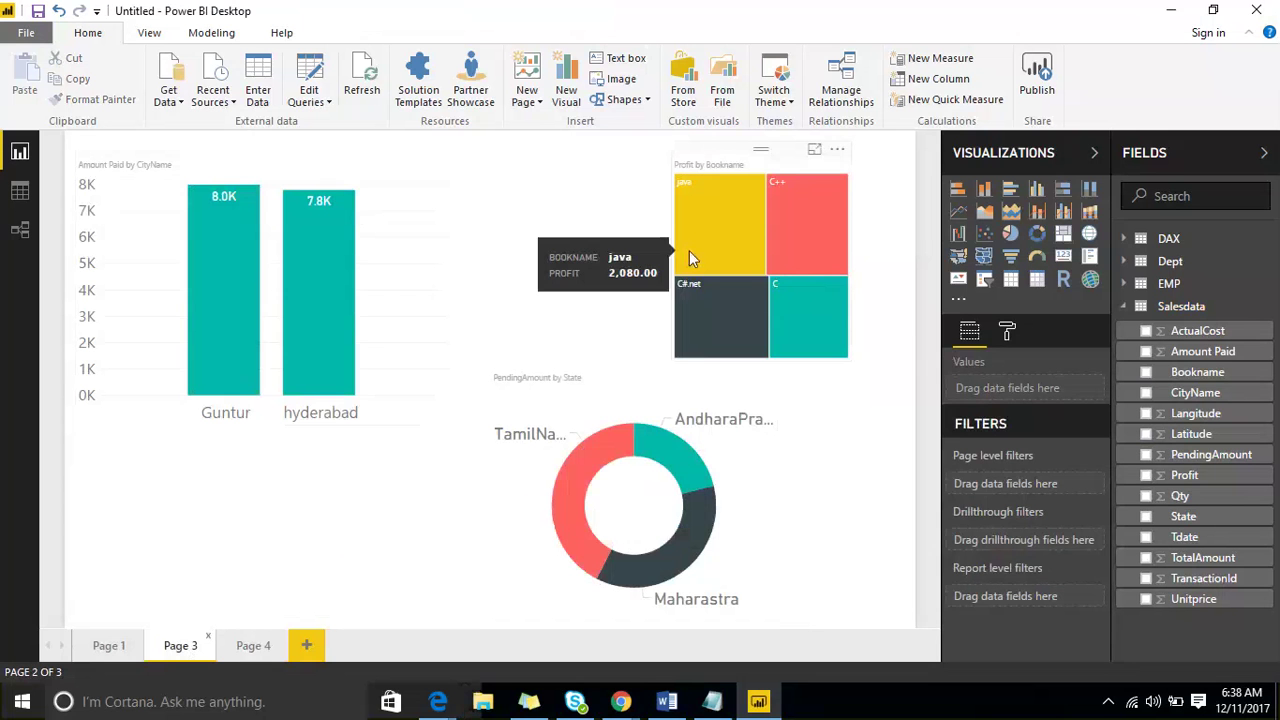
Add Mumbai to the column chart's visual level CityName filter on Page 3
{"action": "left_click", "coordinate": [237, 163]}
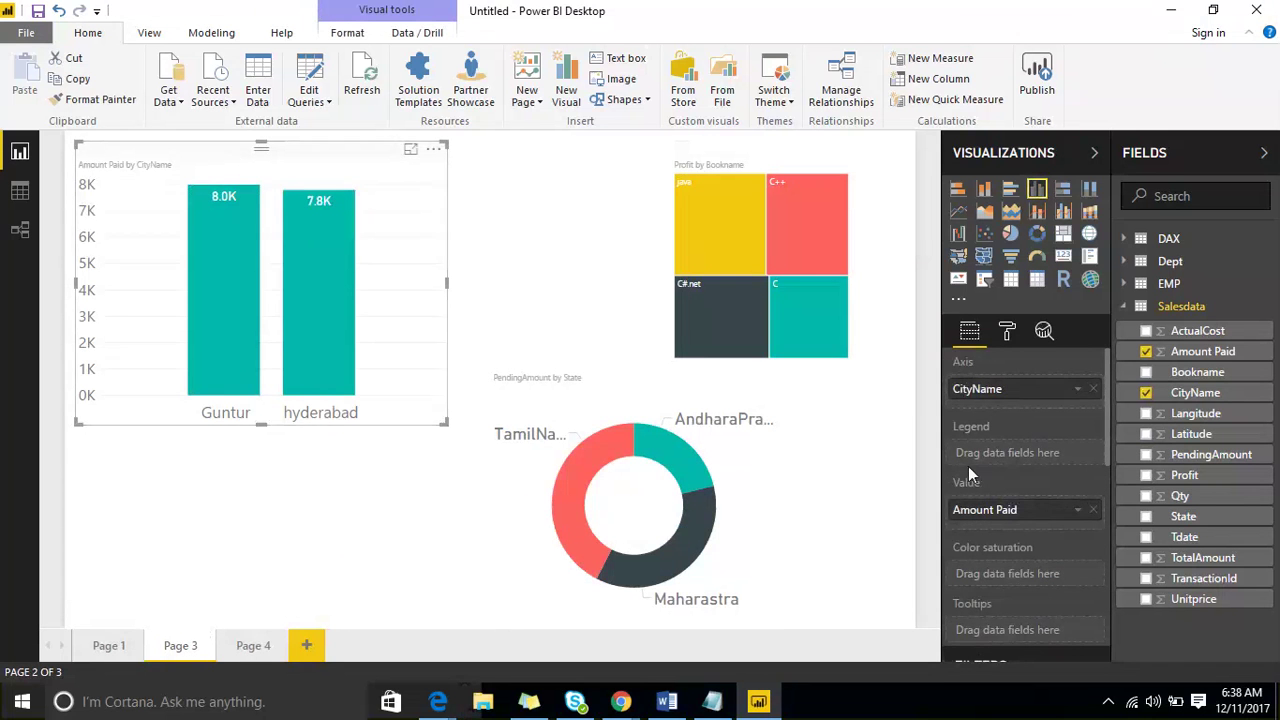
{"action": "scroll", "coordinate": [968, 466], "scroll_direction": "down", "scroll_amount": 5}
{"action": "scroll", "coordinate": [1021, 476], "scroll_direction": "up", "scroll_amount": 2}
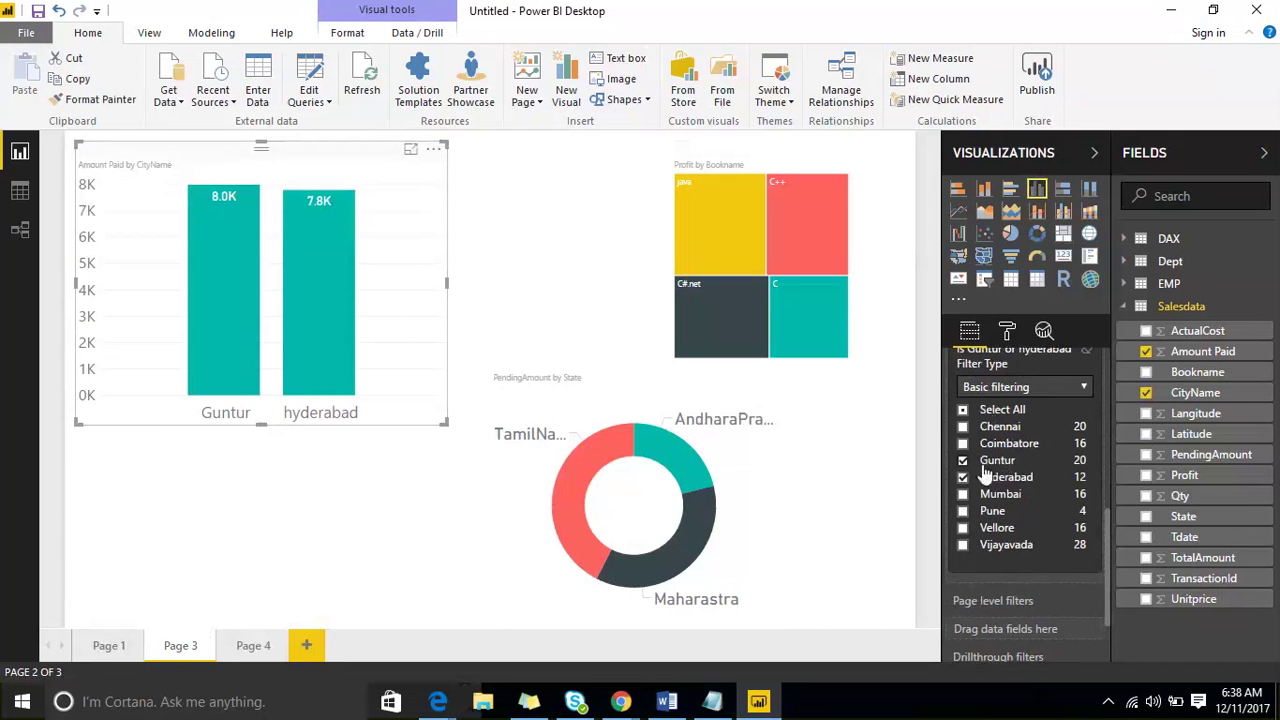
{"action": "left_click", "coordinate": [962, 494]}
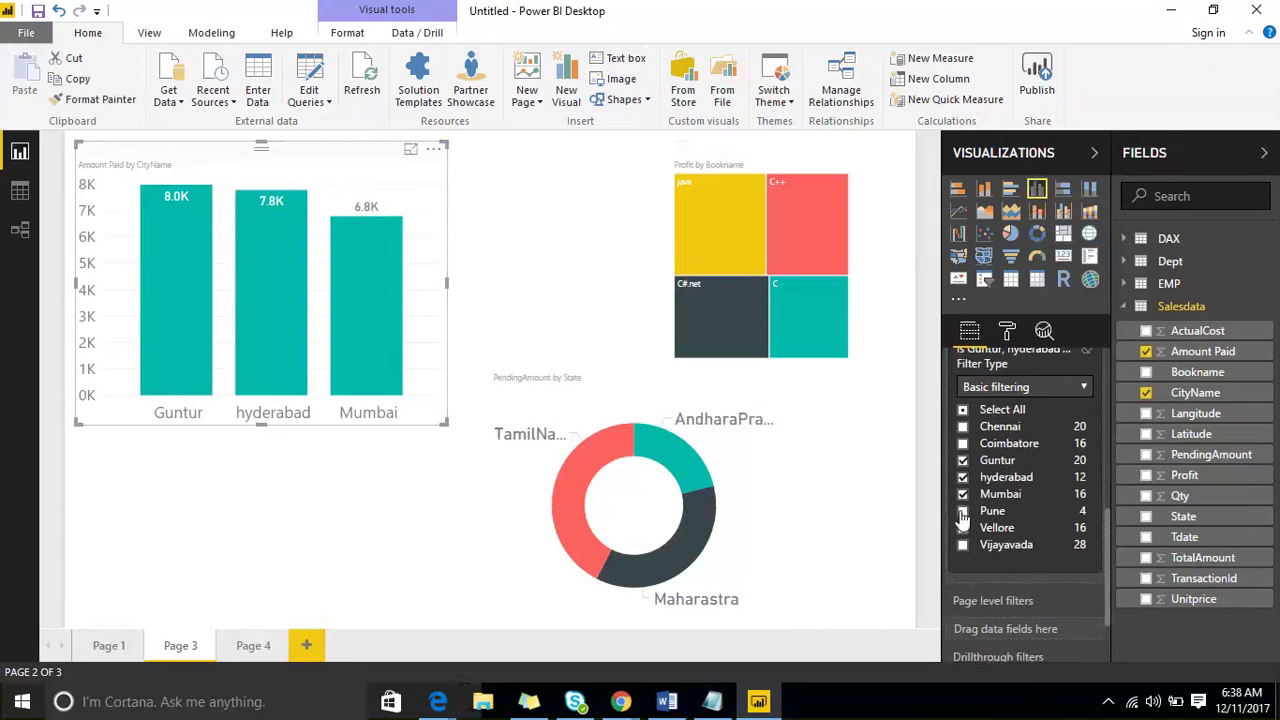
{"action": "scroll", "coordinate": [1010, 486], "scroll_direction": "up", "scroll_amount": 3}
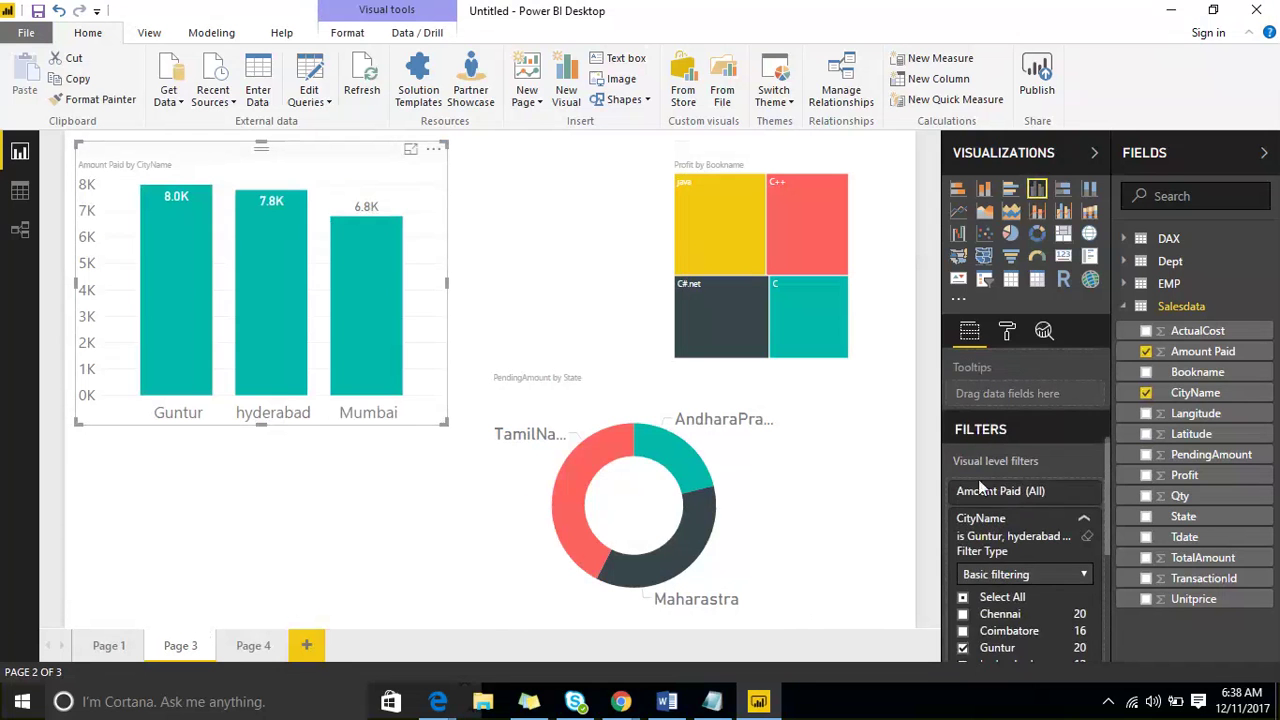
Clear Mumbai, hyderabad and Guntur from the column chart's visual level CityName filter and deselect the chart
{"action": "scroll", "coordinate": [1005, 495], "scroll_direction": "down", "scroll_amount": 4}
{"action": "left_click", "coordinate": [962, 400]}
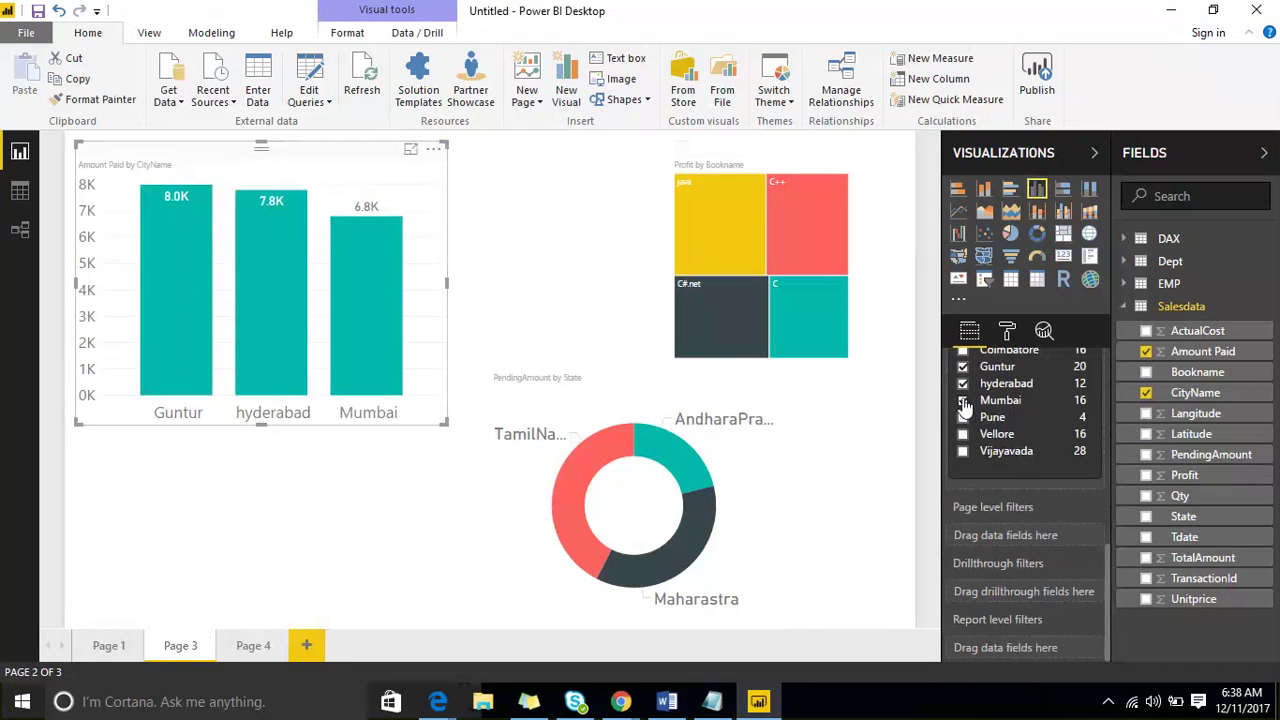
{"action": "left_click", "coordinate": [962, 384]}
{"action": "left_click", "coordinate": [962, 367]}
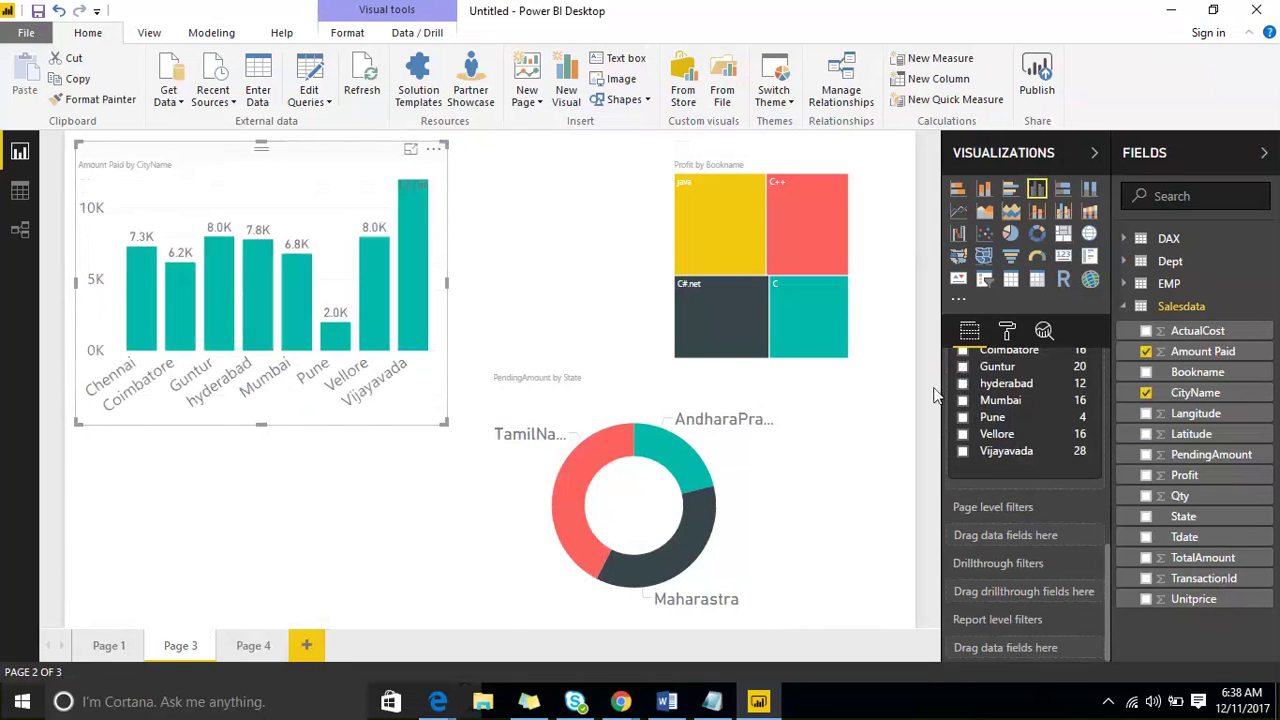
{"action": "left_click", "coordinate": [554, 270]}
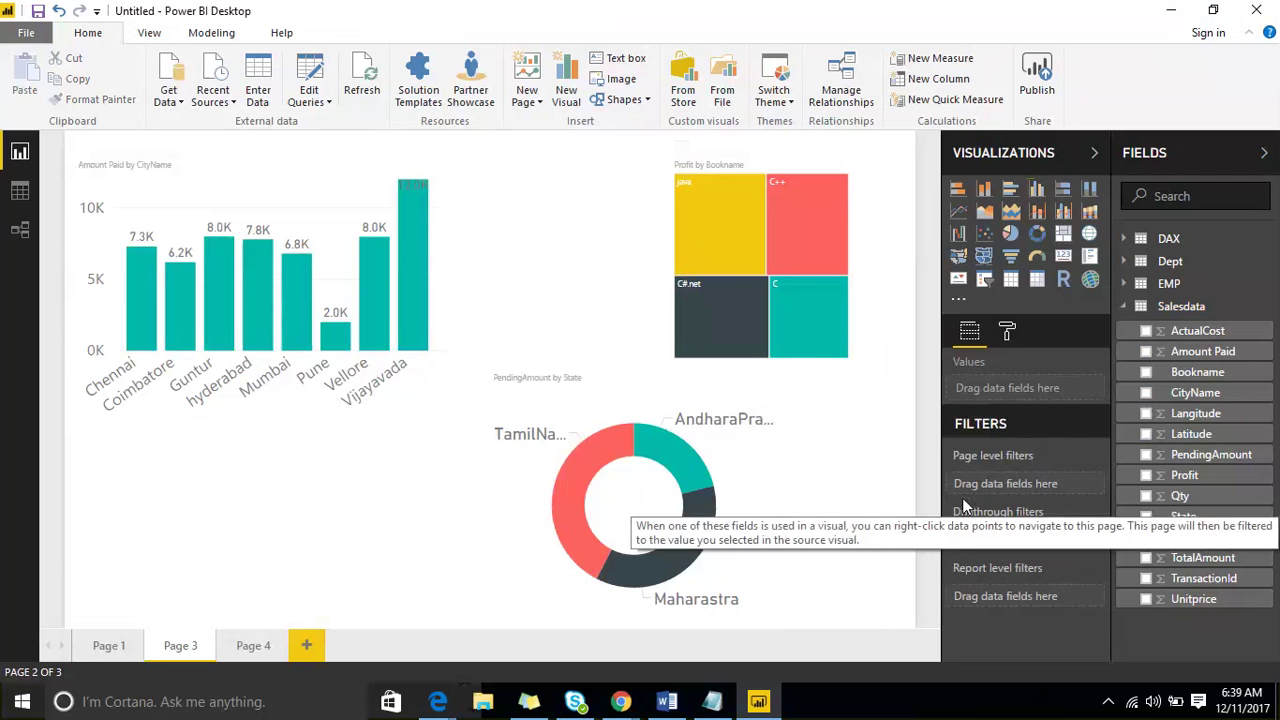
Add CityName as a page level filter on Page 3, restrict it to Guntur and hyderabad, and collapse the filter
{"action": "left_click_drag", "start_coordinate": [1225, 395], "coordinate": [1071, 487]}
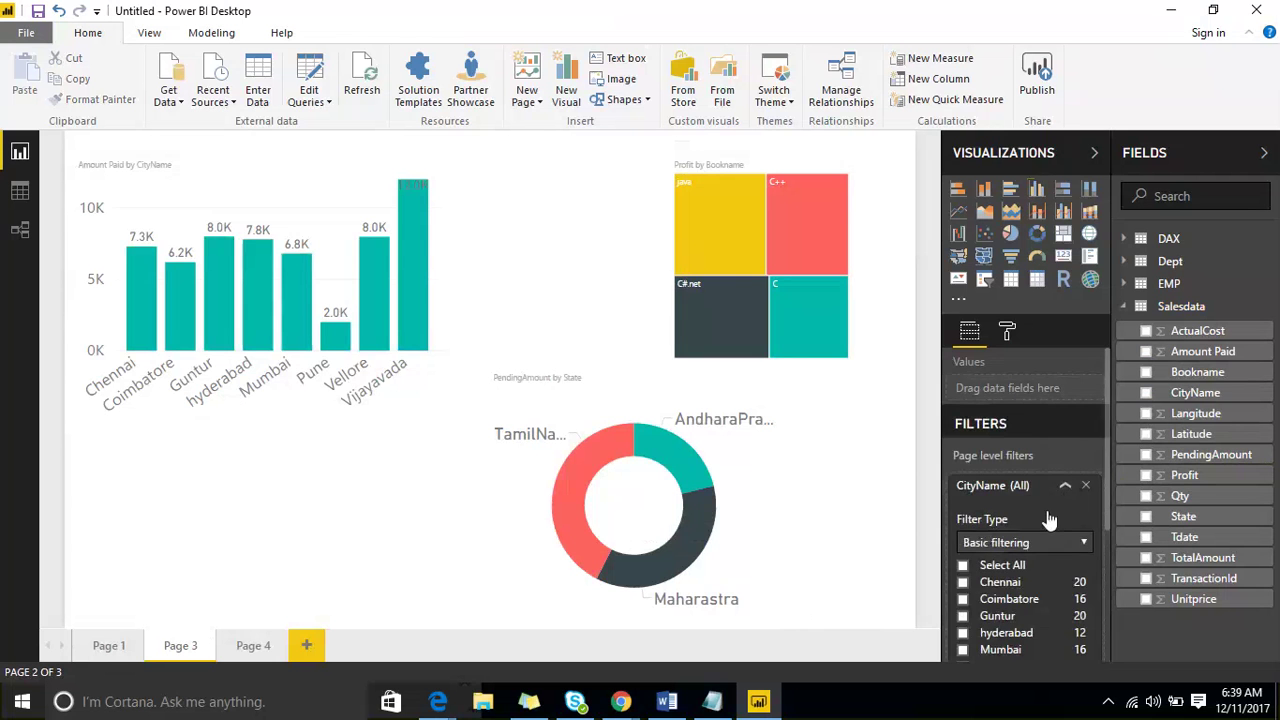
{"action": "scroll", "coordinate": [1040, 510], "scroll_direction": "down", "scroll_amount": 2}
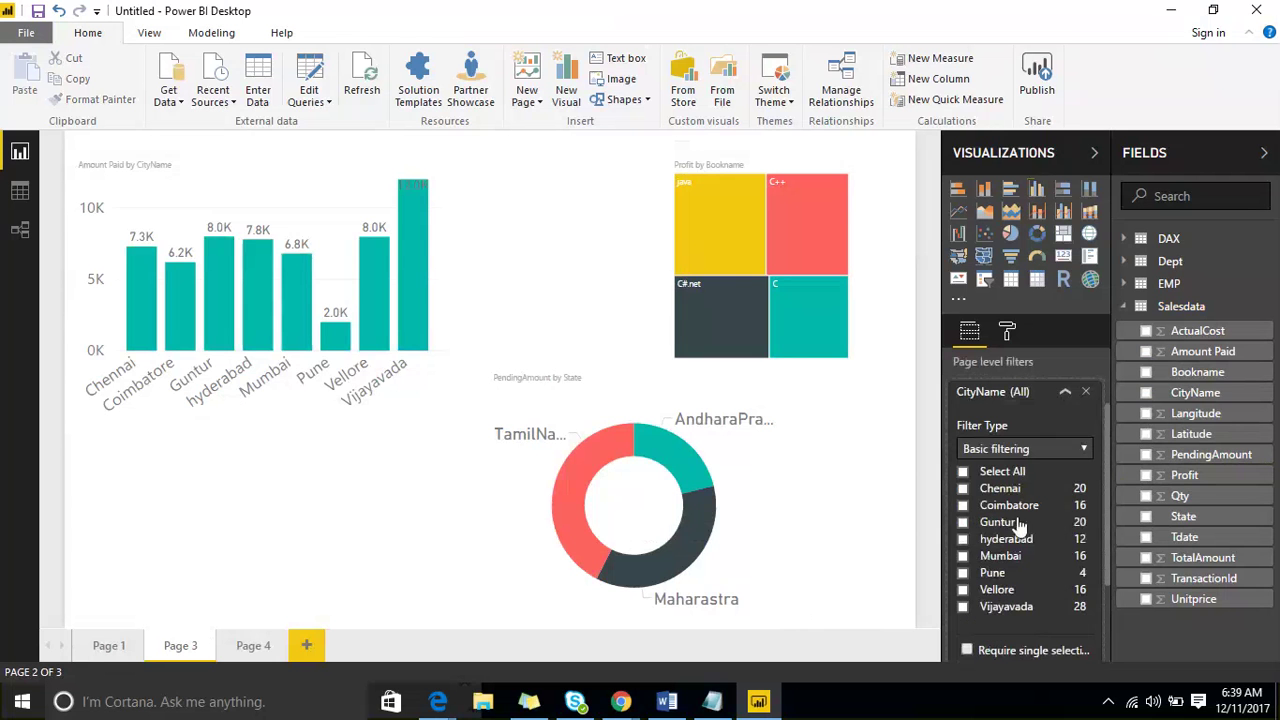
{"action": "left_click", "coordinate": [962, 538]}
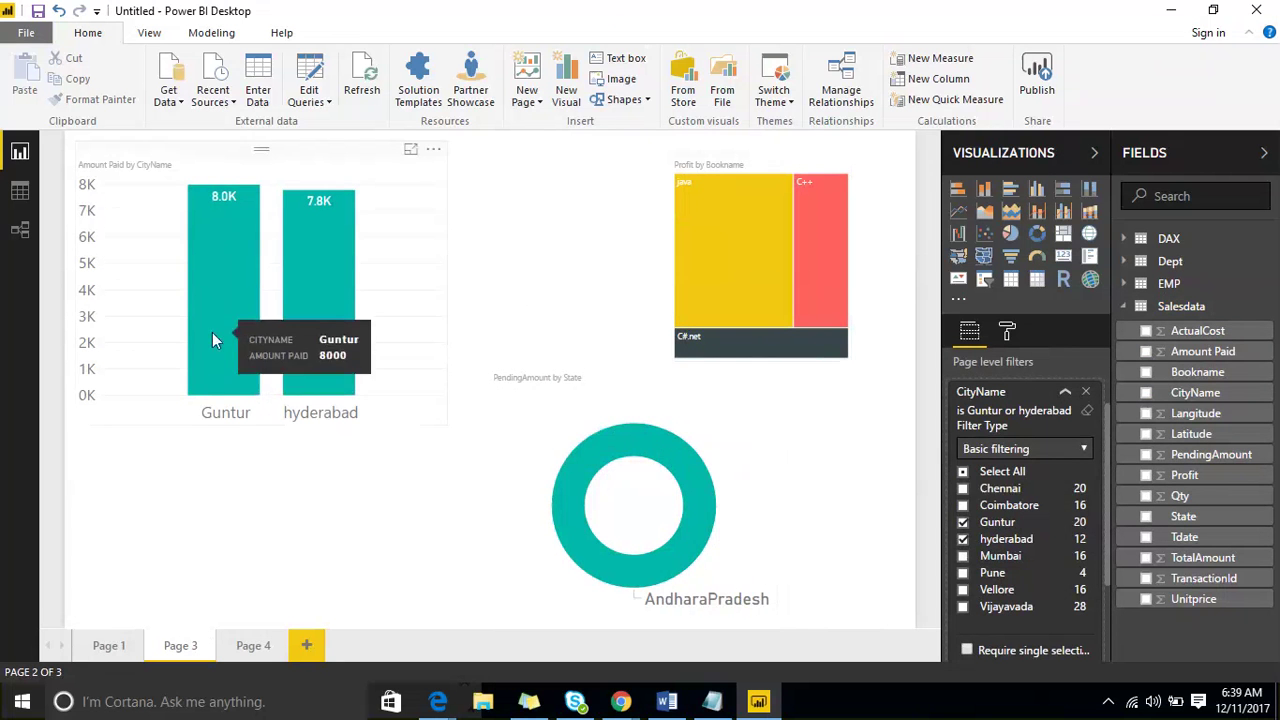
{"action": "left_click", "coordinate": [1065, 391]}
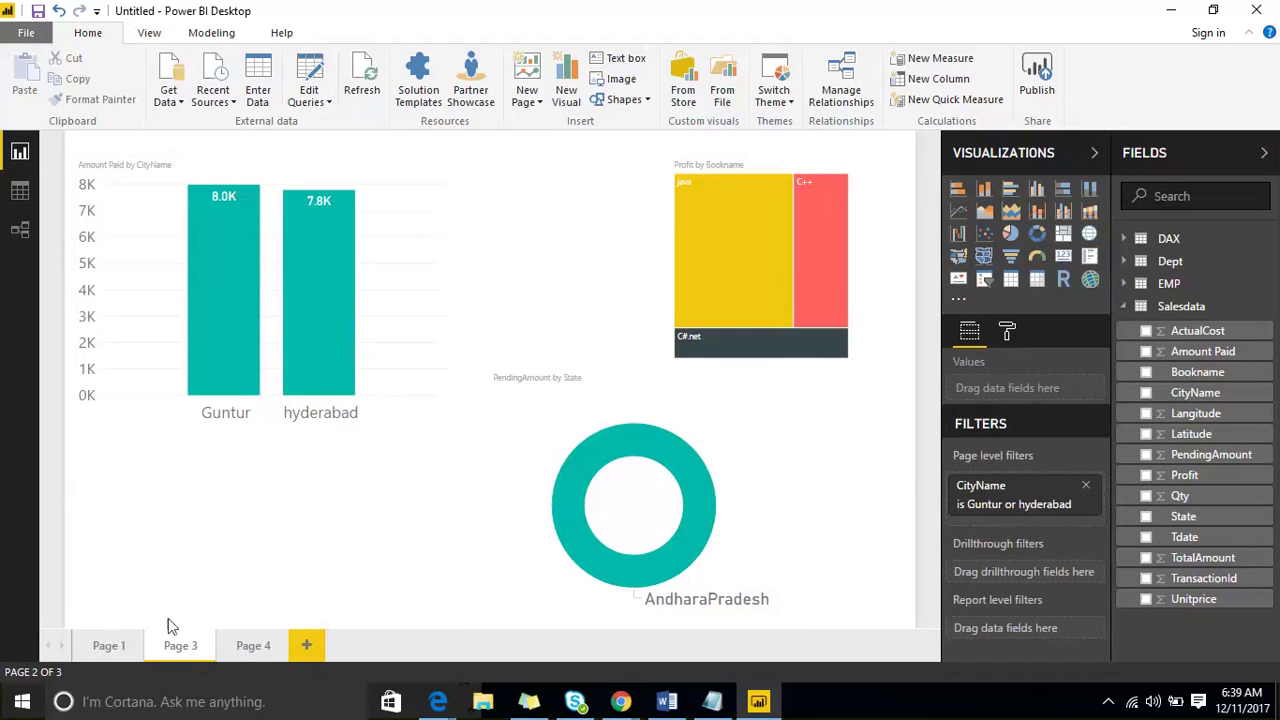
Check Page 4's donut chart for any effect of the page level filter, and remove that CityName filter from Page 3
{"action": "left_click", "coordinate": [251, 645]}
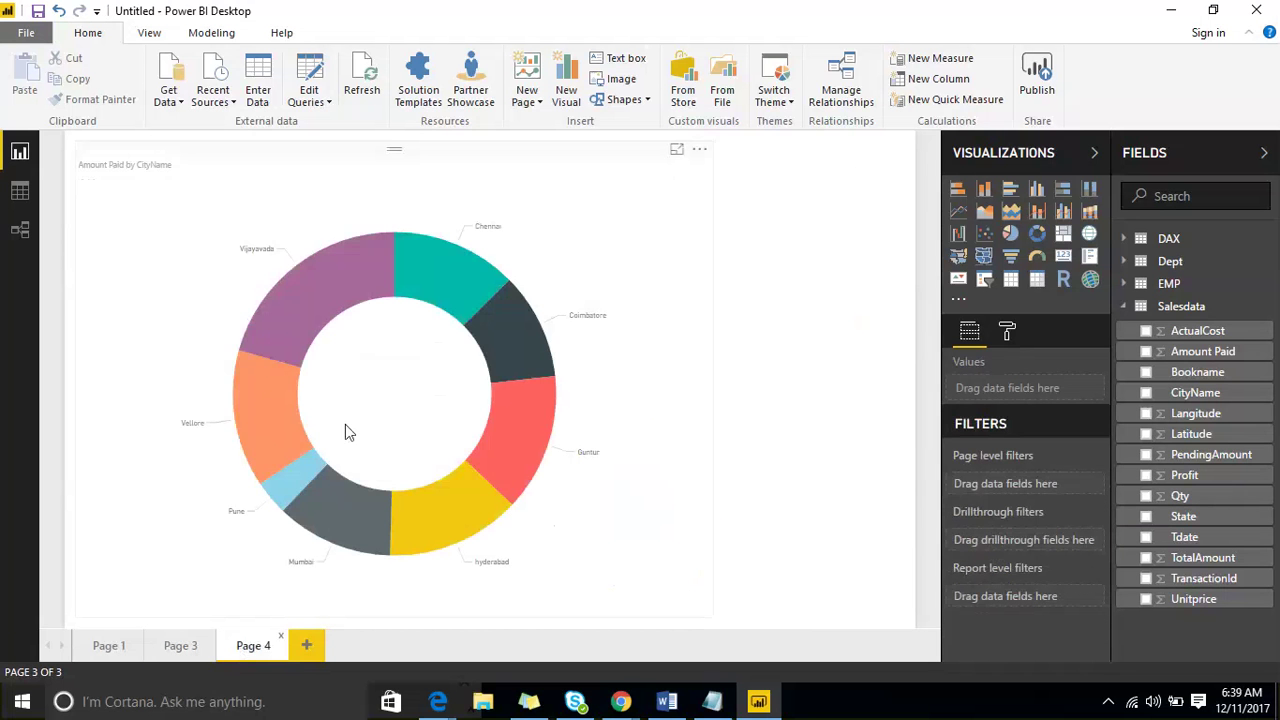
{"action": "left_click", "coordinate": [180, 645]}
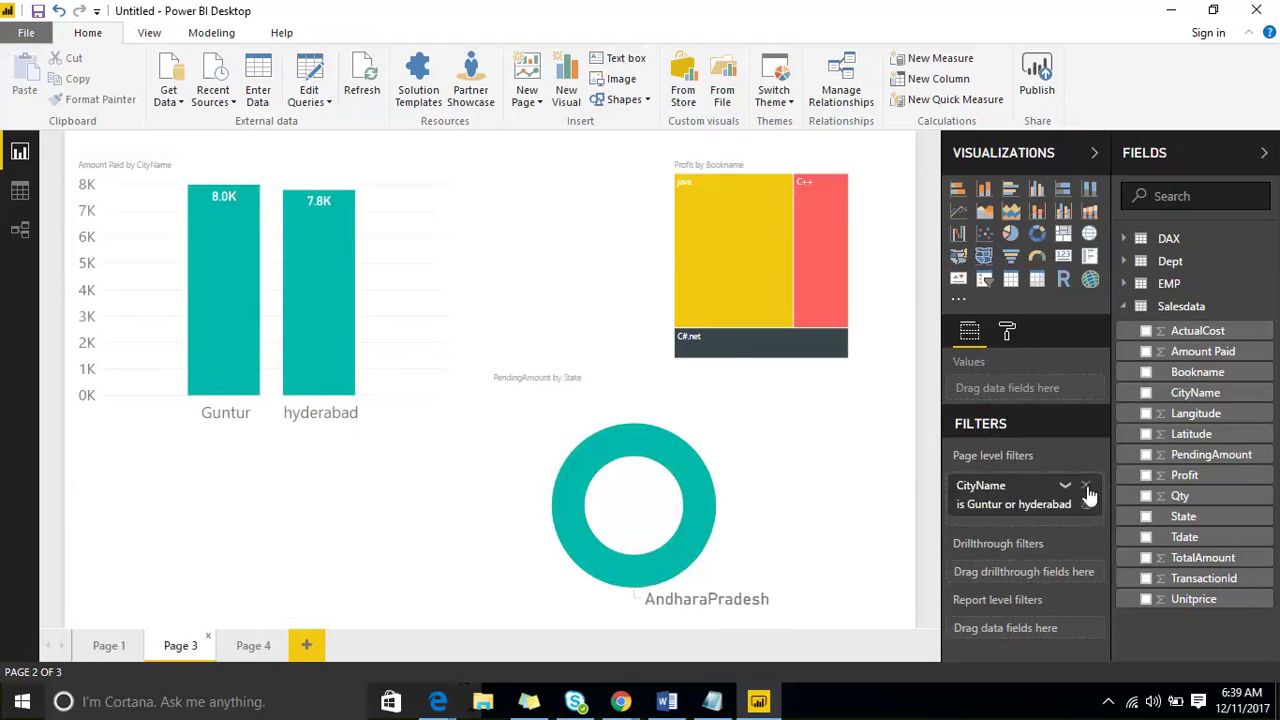
{"action": "left_click", "coordinate": [1086, 486]}
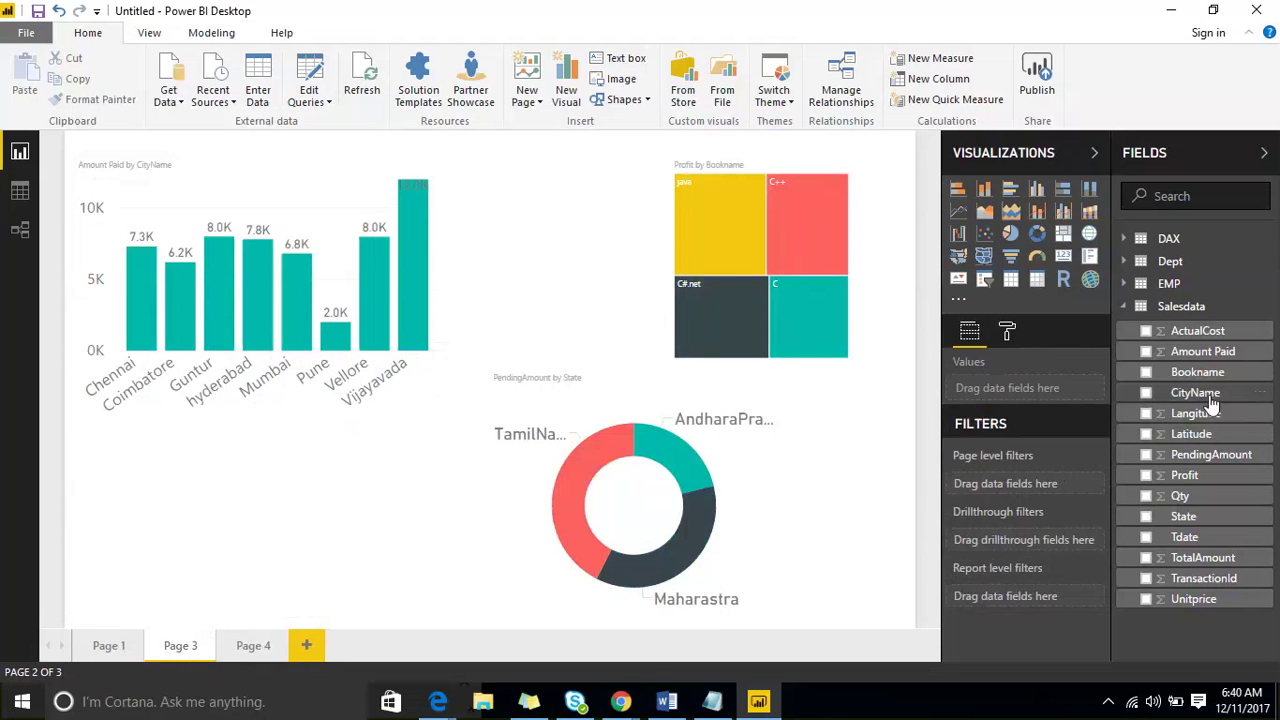
Add CityName as a report level filter and restrict it to Guntur and hyderabad
{"action": "left_click_drag", "start_coordinate": [1210, 400], "coordinate": [1000, 596]}
{"action": "scroll", "coordinate": [1047, 508], "scroll_direction": "down", "scroll_amount": 3}
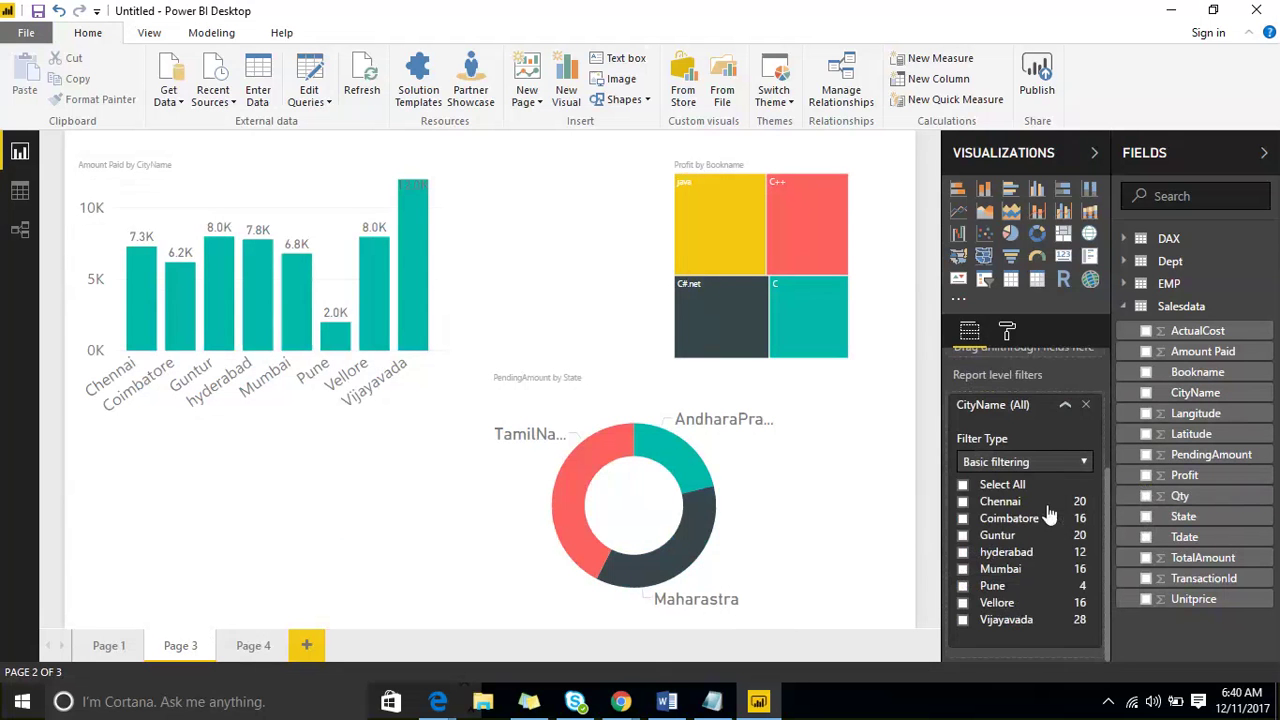
{"action": "left_click", "coordinate": [962, 536]}
{"action": "left_click", "coordinate": [962, 553]}
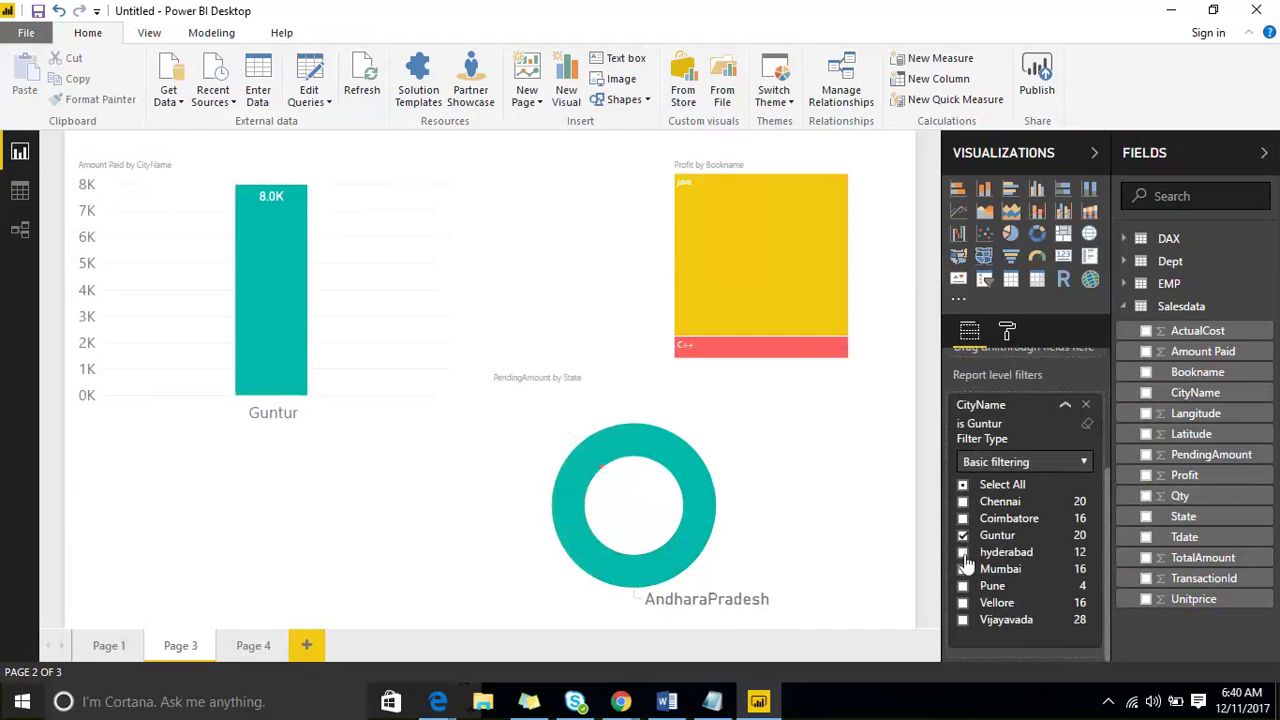
Check the report level filter's effect on Pages 4, 1 and 3, and remove the CityName report level filter
{"action": "left_click", "coordinate": [250, 648]}
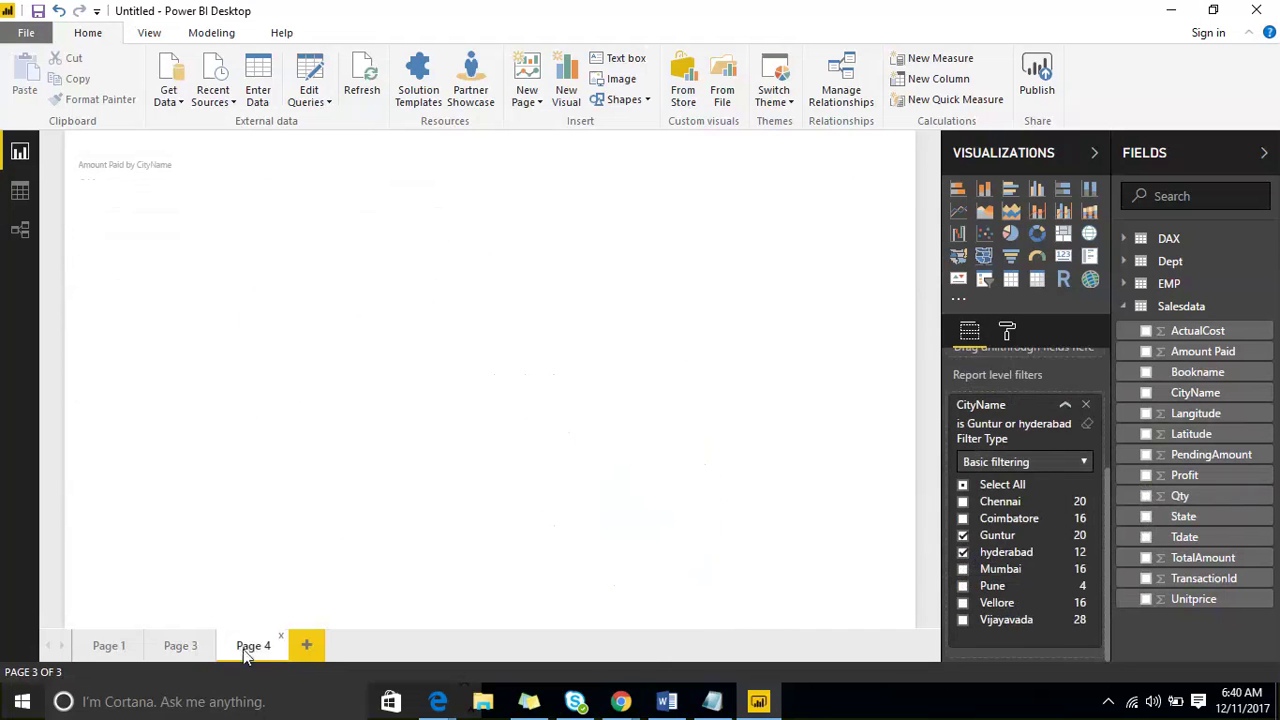
{"action": "left_click", "coordinate": [110, 645]}
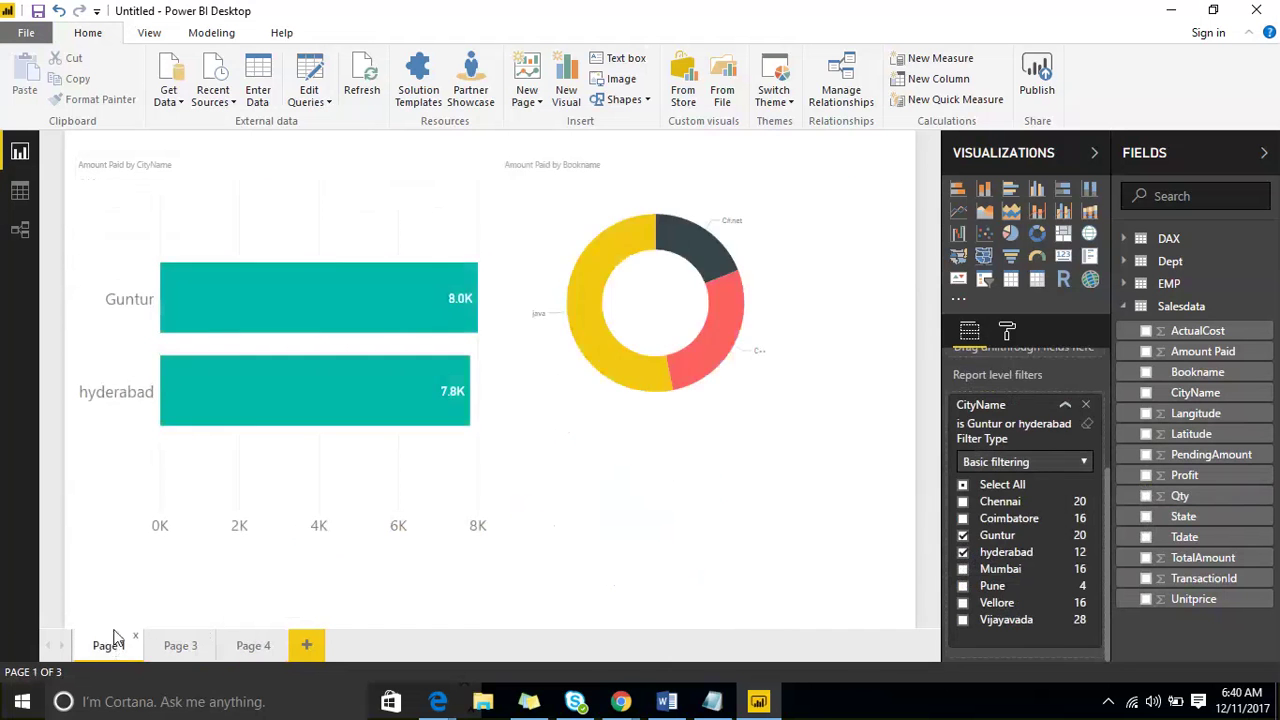
{"action": "left_click", "coordinate": [196, 648]}
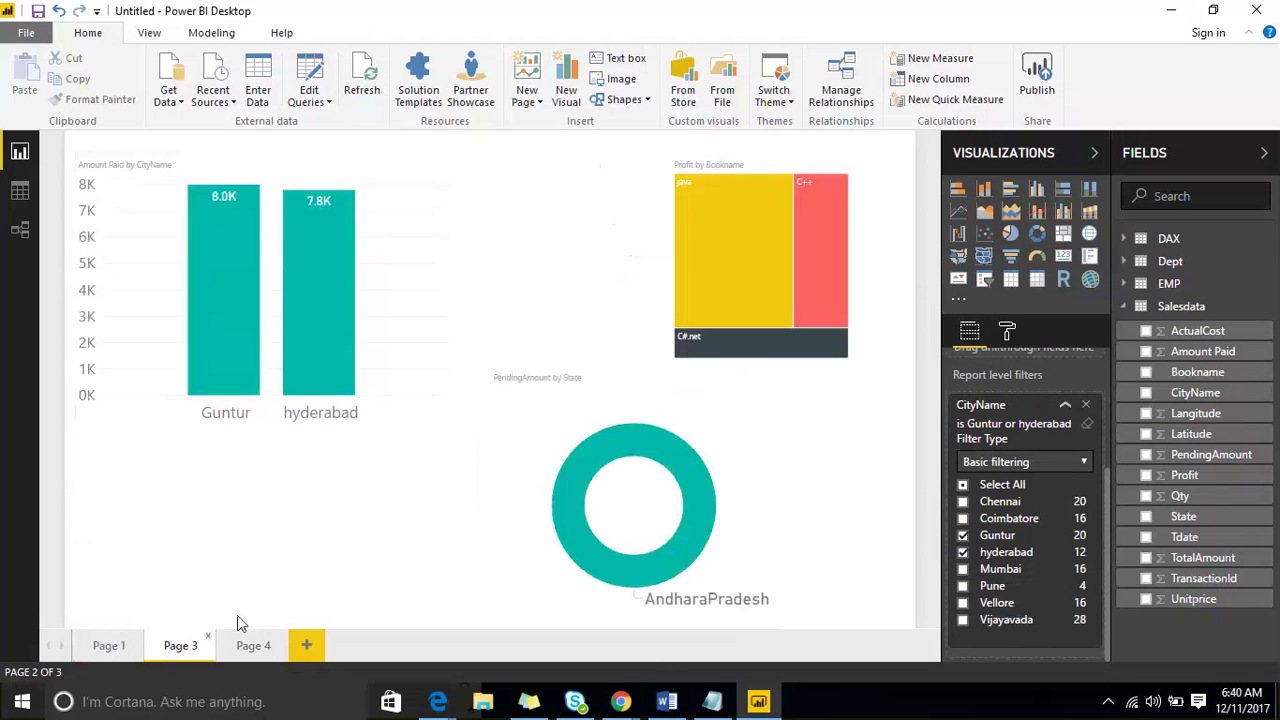
{"action": "left_click", "coordinate": [1086, 404]}
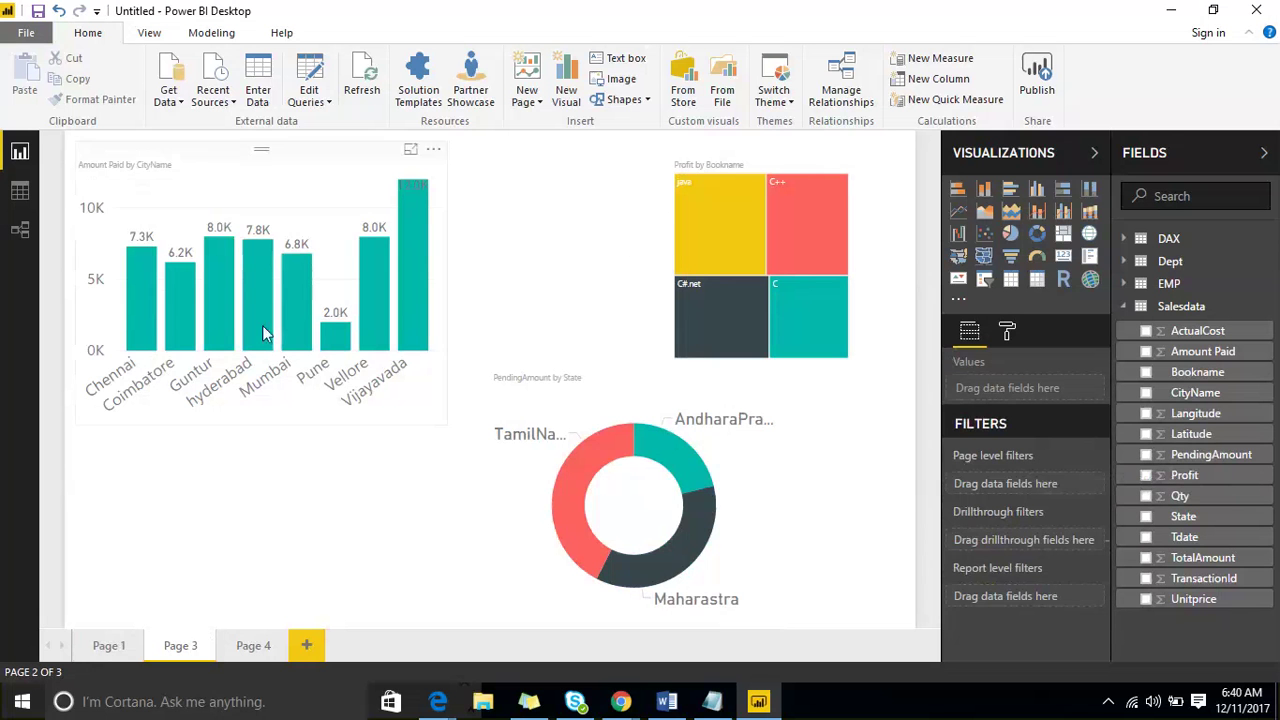
{"action": "left_click_drag", "start_coordinate": [1195, 395], "coordinate": [1063, 608]}
{"action": "scroll", "coordinate": [1055, 473], "scroll_direction": "down", "scroll_amount": 3}
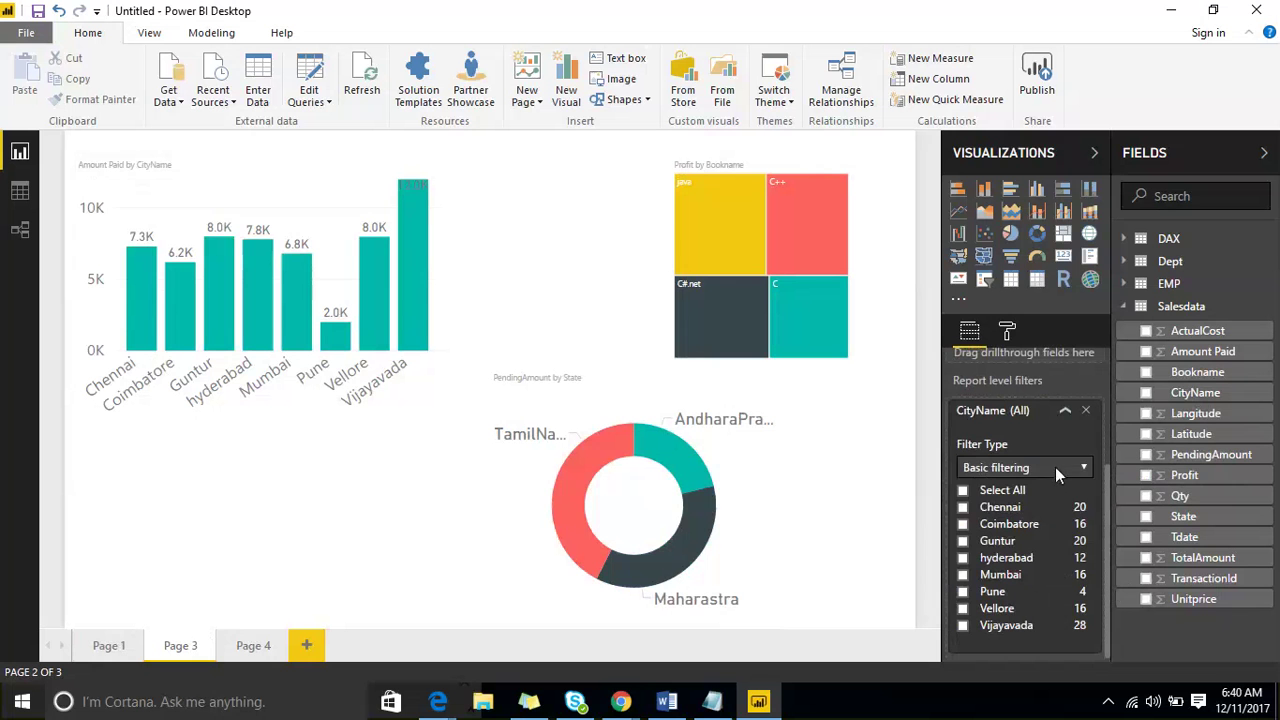
{"action": "left_click", "coordinate": [1055, 467]}
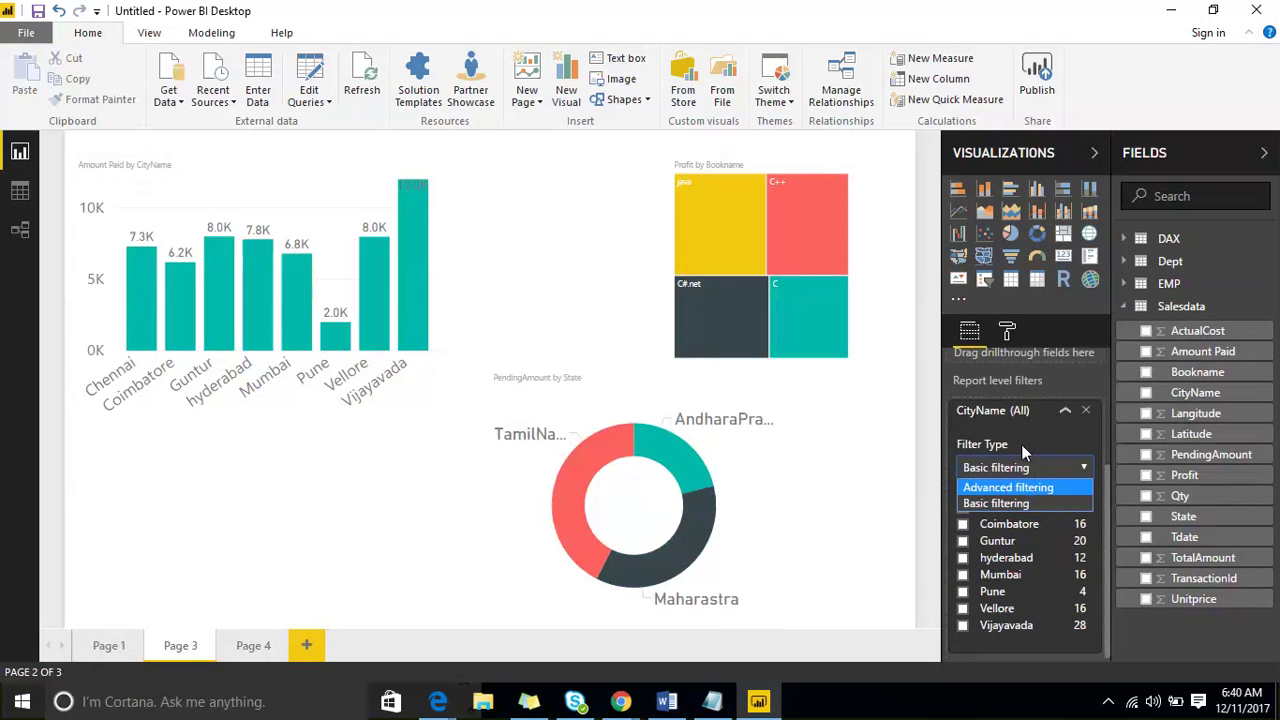
{"action": "left_click", "coordinate": [1086, 410]}
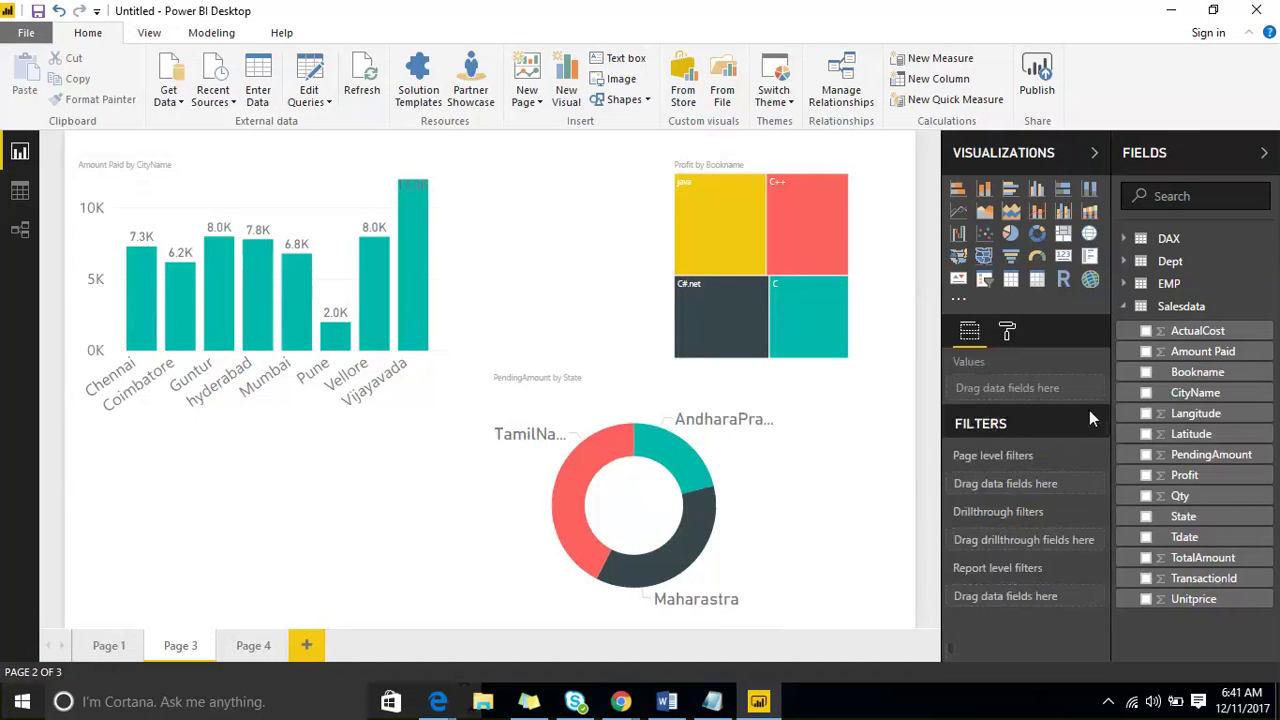
Add CityName as a page level filter on Page 3 with Basic filtering as its filter type
{"action": "left_click_drag", "start_coordinate": [1140, 394], "coordinate": [1028, 482]}
{"action": "left_click", "coordinate": [1080, 543]}
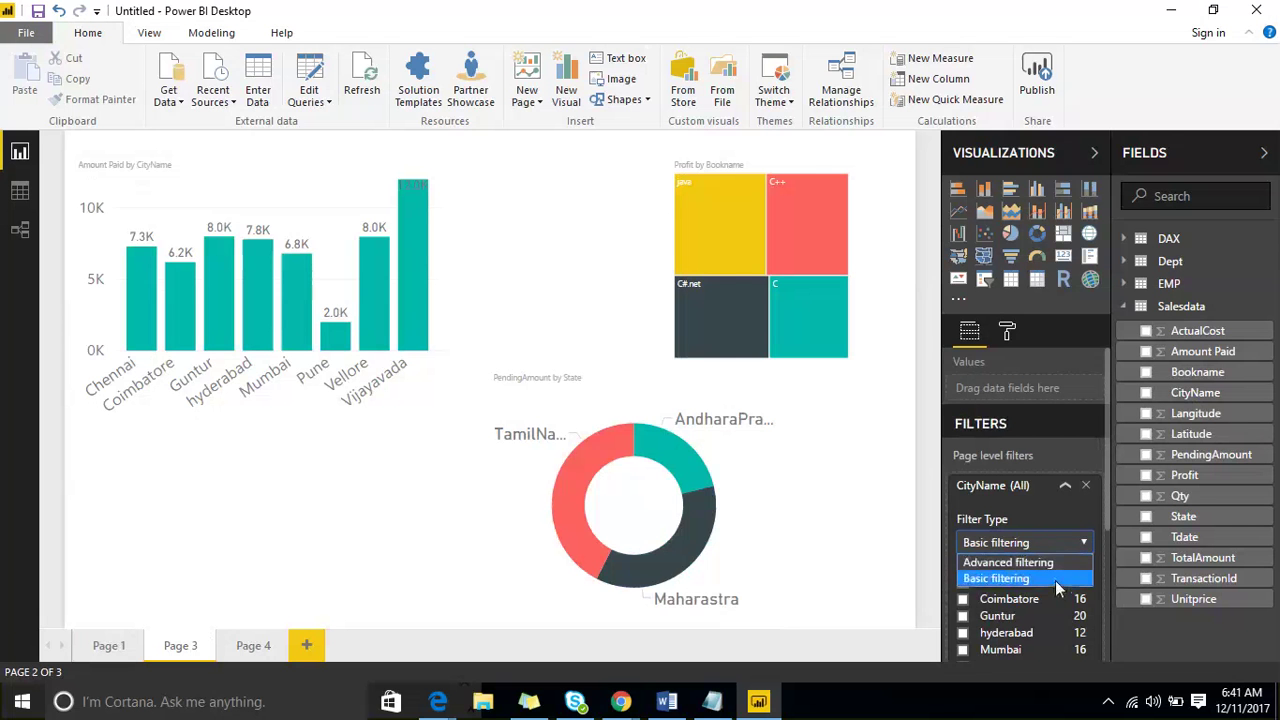
{"action": "left_click", "coordinate": [1055, 580]}
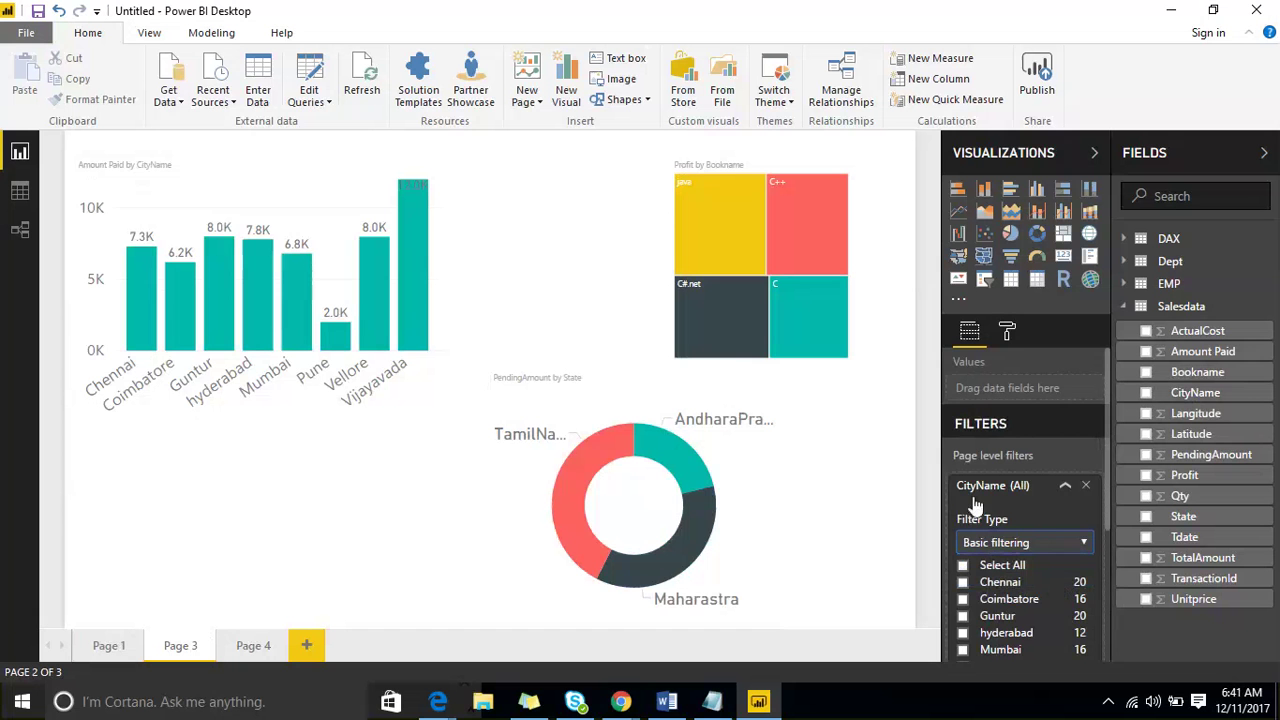
{"action": "scroll", "coordinate": [1009, 549], "scroll_direction": "down", "scroll_amount": 2}
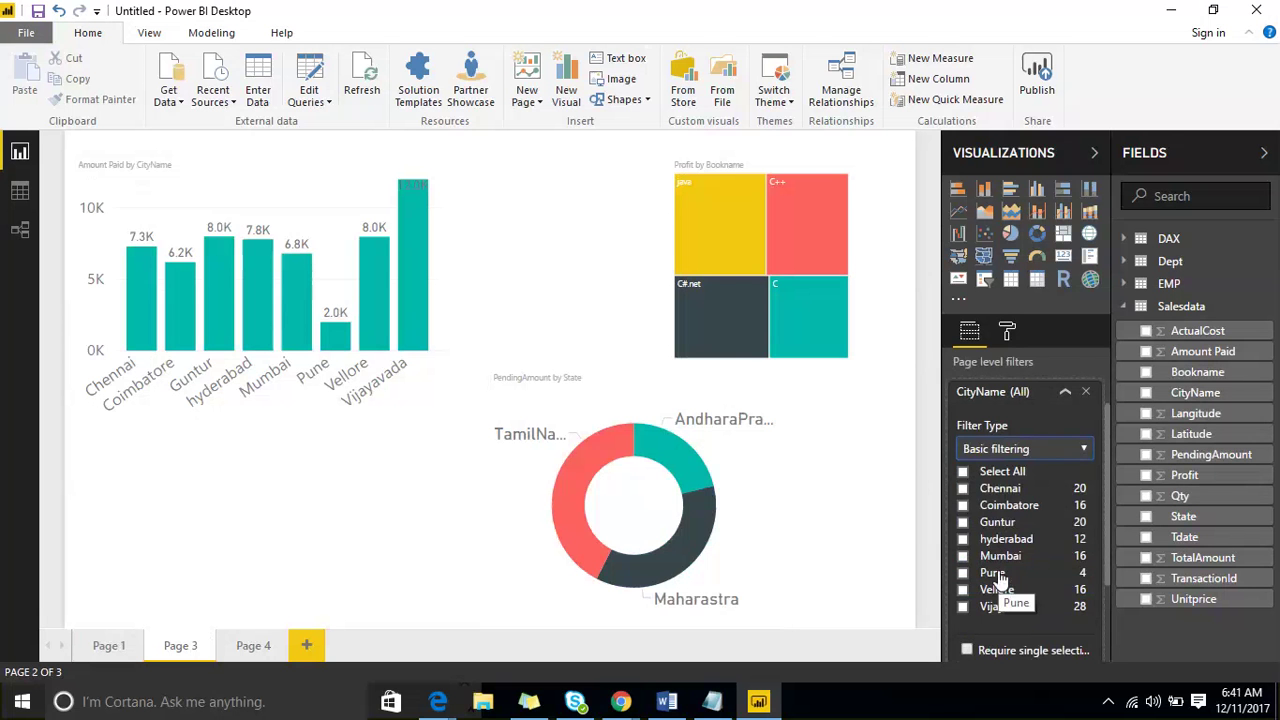
Restrict Page 3's CityName page level filter to Guntur and hyderabad, and switch its filter type to Advanced filtering
{"action": "left_click", "coordinate": [962, 523]}
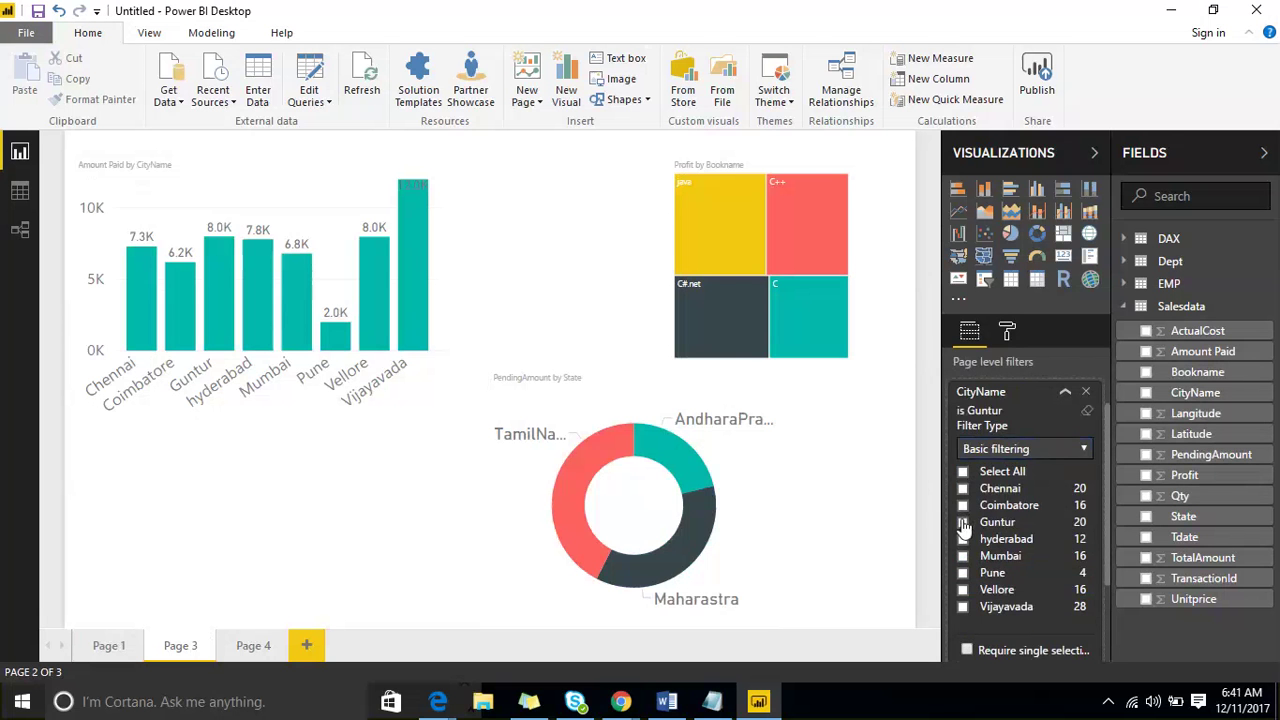
{"action": "left_click", "coordinate": [962, 539]}
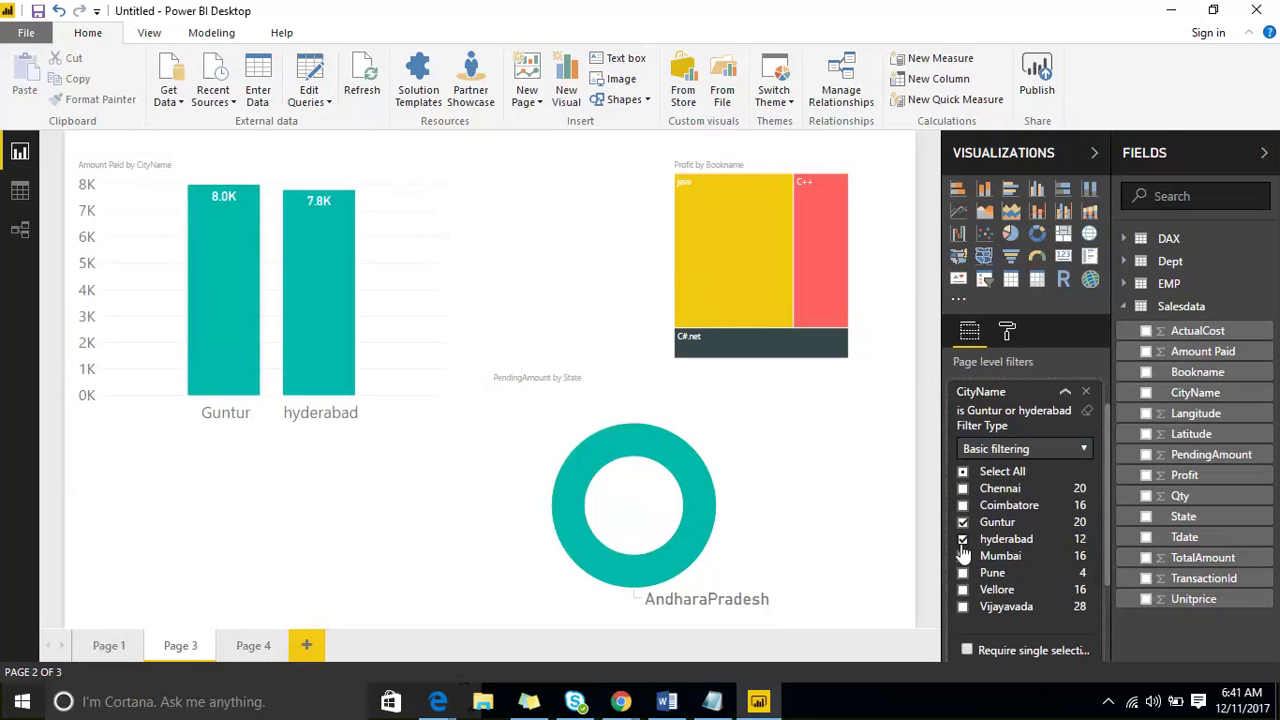
{"action": "left_click", "coordinate": [1032, 448]}
{"action": "left_click", "coordinate": [1026, 466]}
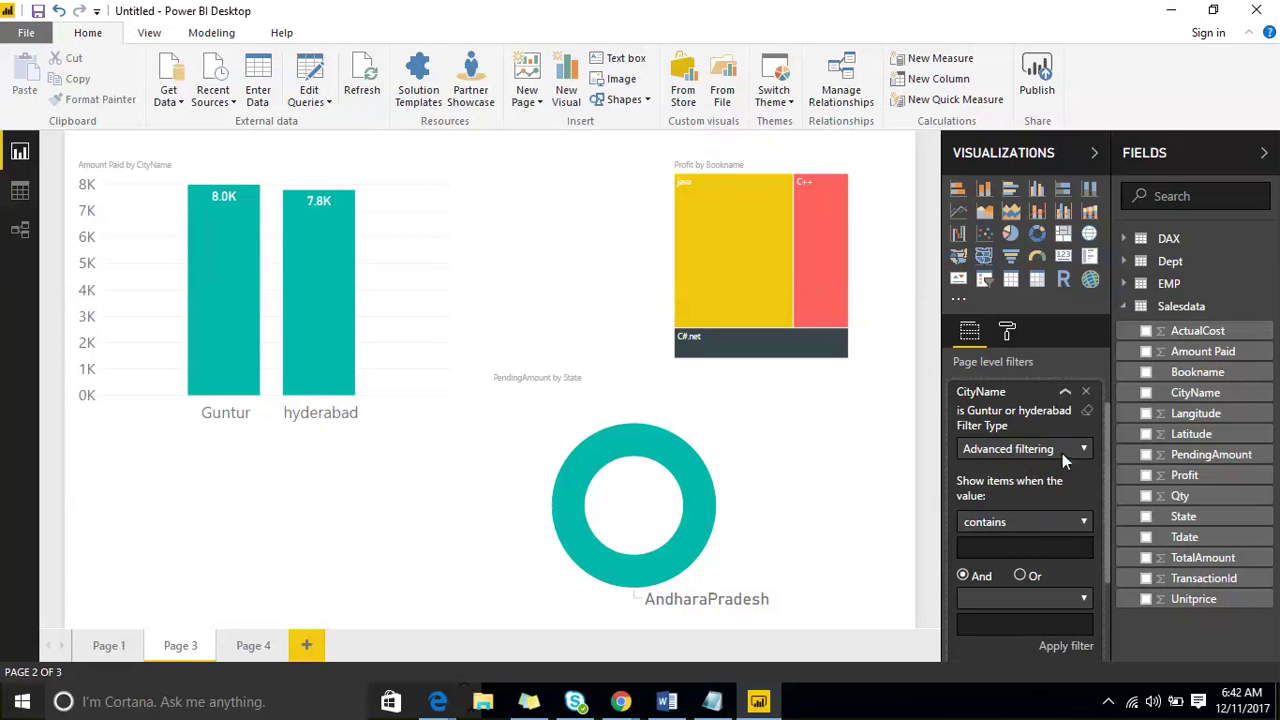
Compare Basic and Advanced filtering for CityName, review the advanced text conditions, and remove the CityName filter from Page 3
{"action": "left_click", "coordinate": [1062, 450]}
{"action": "left_click", "coordinate": [1050, 481]}
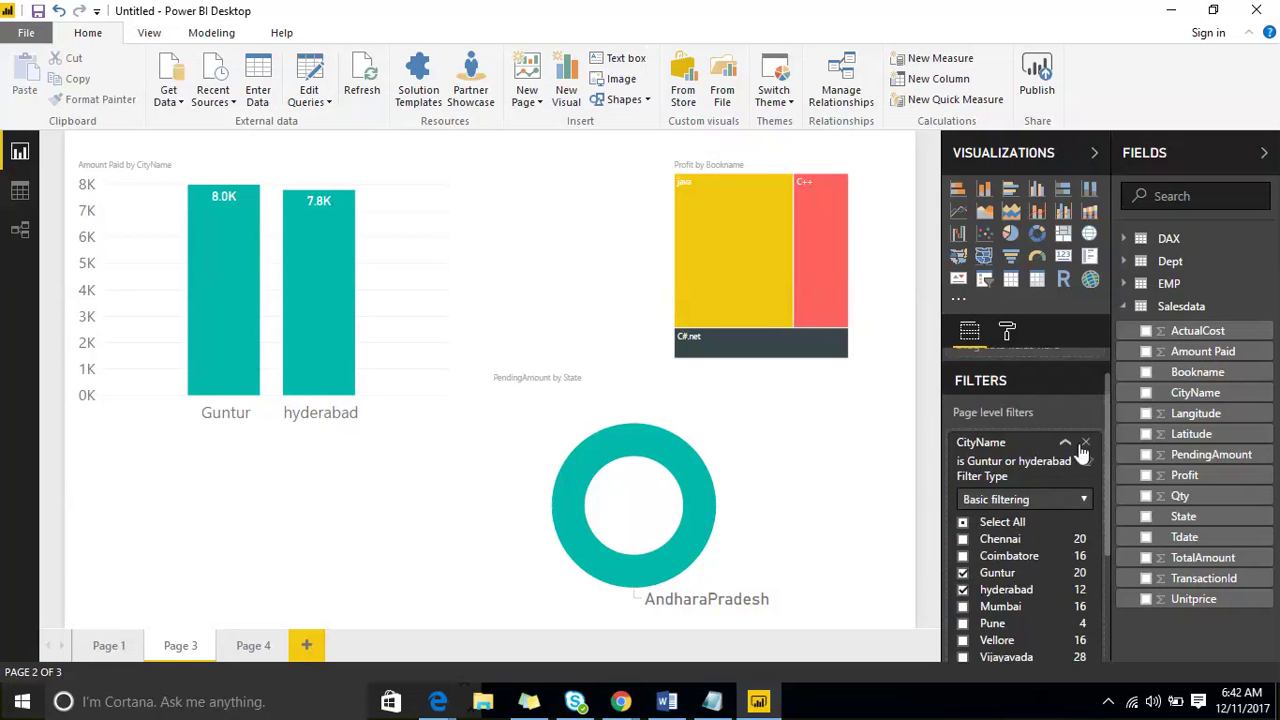
{"action": "left_click", "coordinate": [1077, 499]}
{"action": "left_click", "coordinate": [1040, 514]}
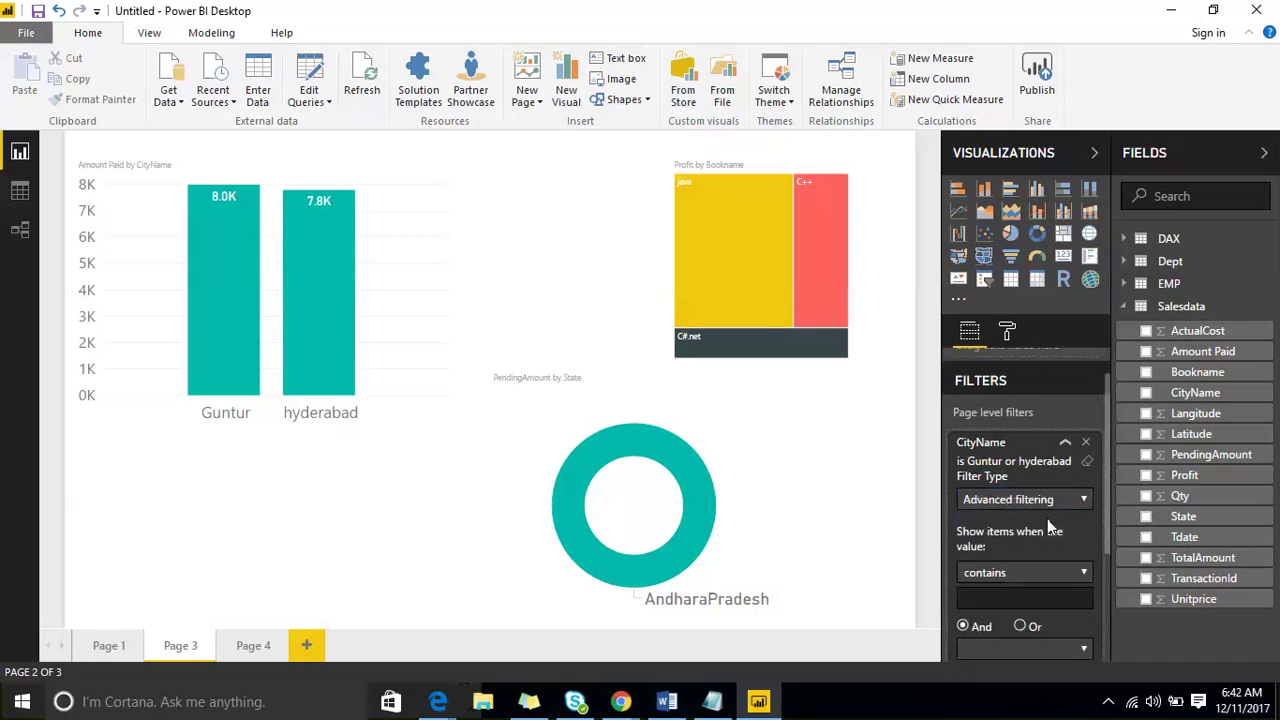
{"action": "scroll", "coordinate": [1048, 526], "scroll_direction": "down", "scroll_amount": 4}
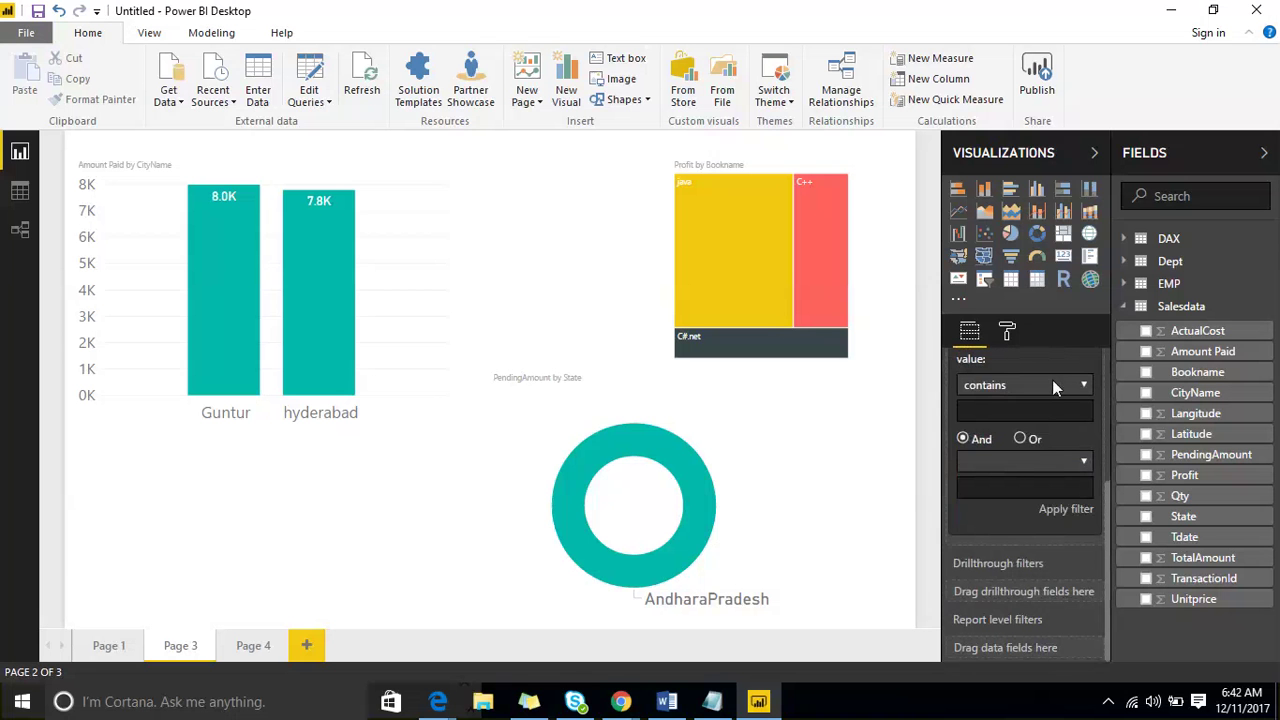
{"action": "left_click", "coordinate": [1053, 386]}
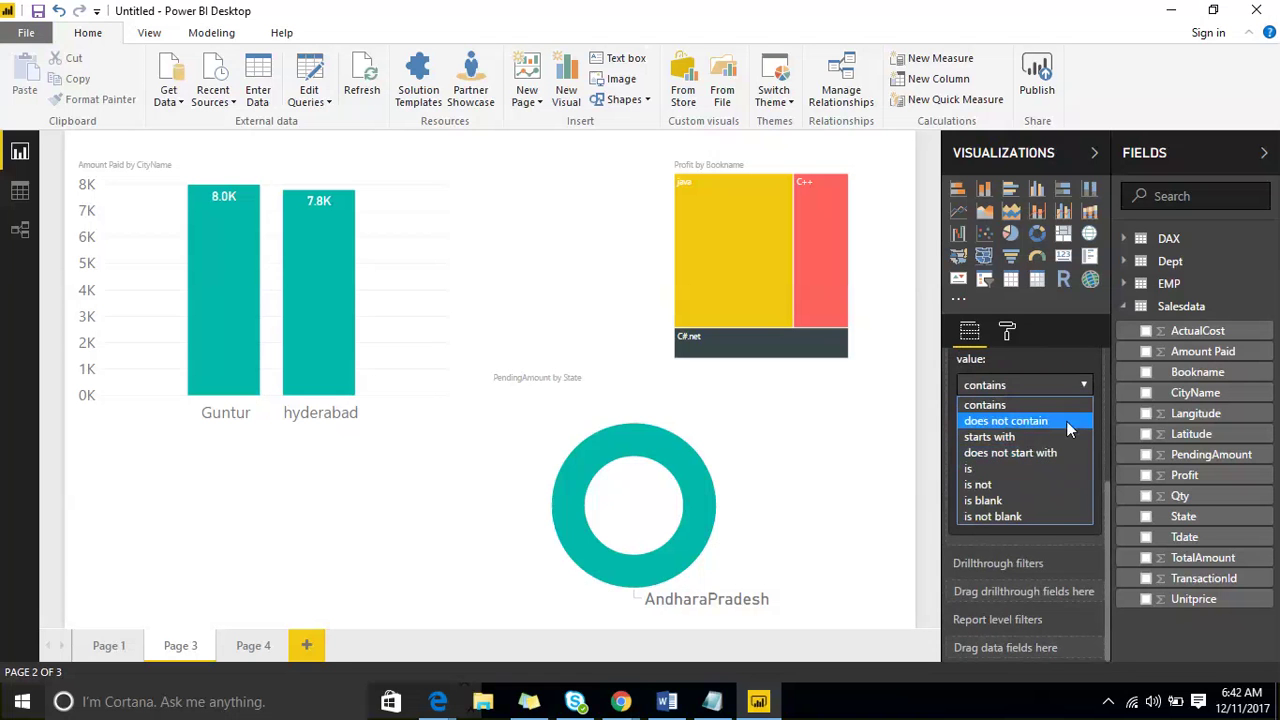
{"action": "scroll", "coordinate": [1006, 432], "scroll_direction": "up", "scroll_amount": 5}
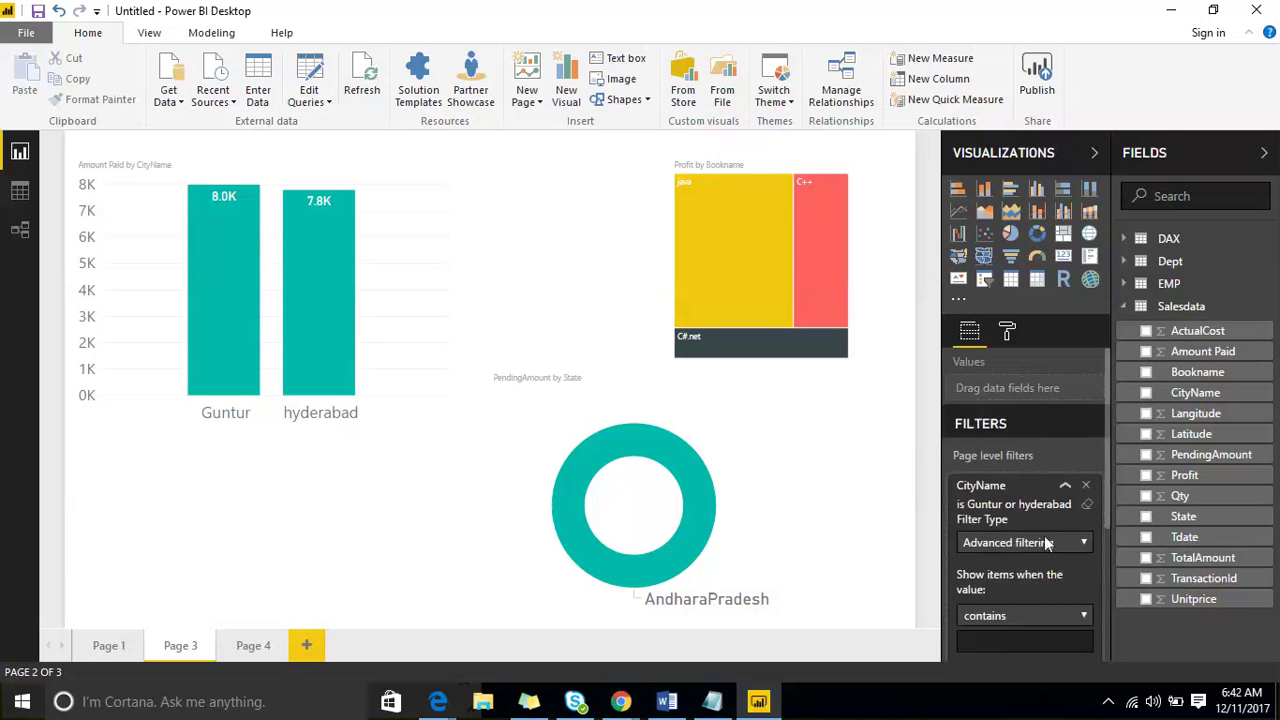
{"action": "left_click", "coordinate": [1086, 485]}
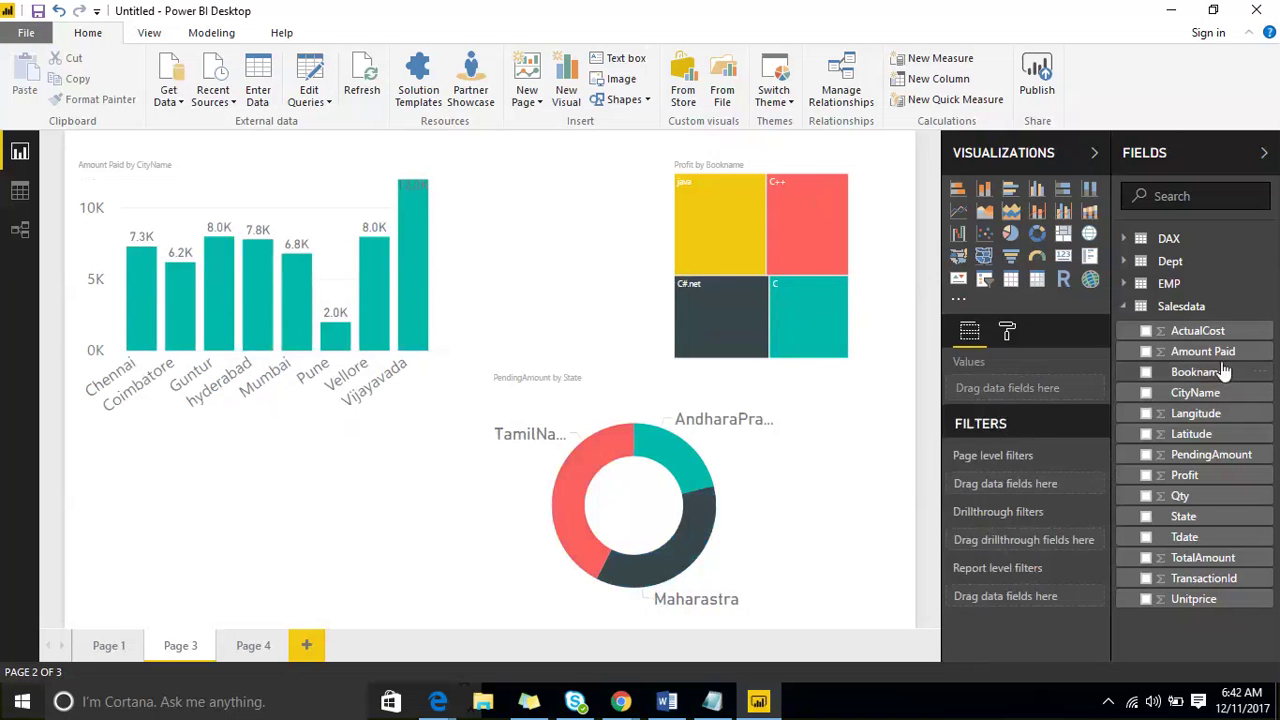
Add Amount Paid as a page level filter on Page 3, review its numeric advanced filtering conditions, and remove it
{"action": "left_click_drag", "start_coordinate": [1218, 351], "coordinate": [1138, 452]}
{"action": "left_click_drag", "start_coordinate": [1097, 487], "coordinate": [1065, 487]}
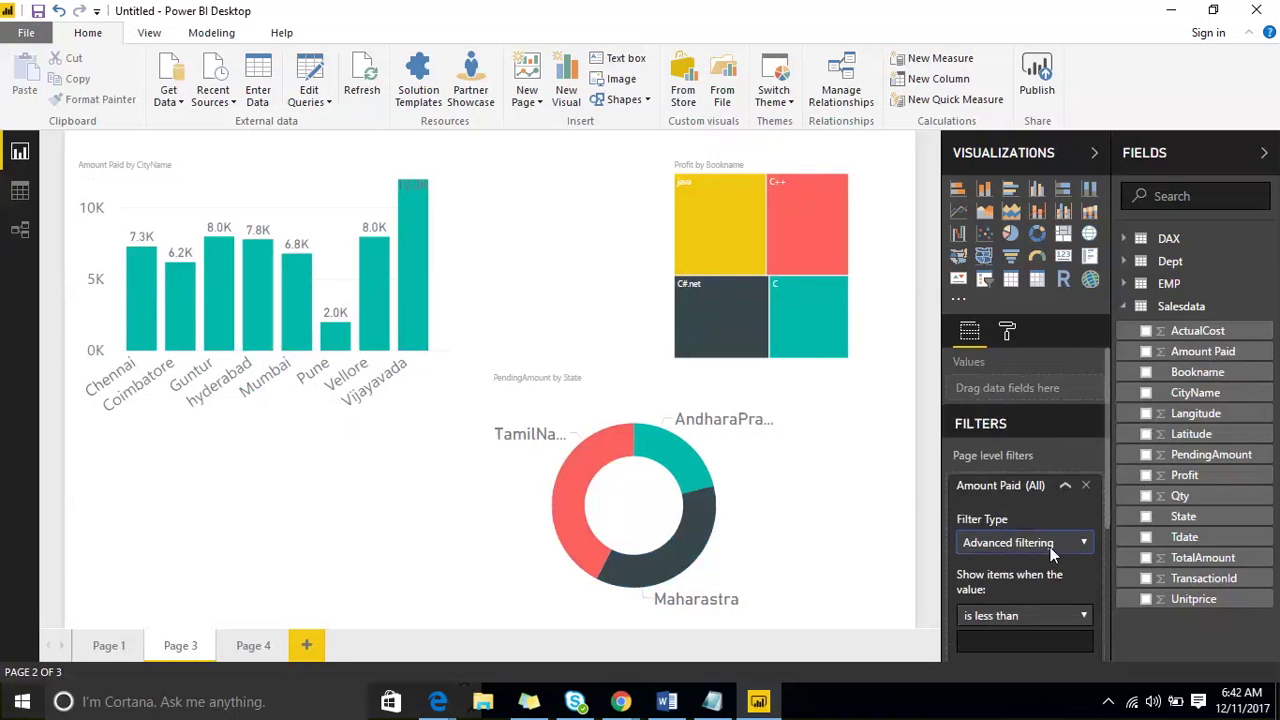
{"action": "scroll", "coordinate": [1058, 500], "scroll_direction": "down", "scroll_amount": 3}
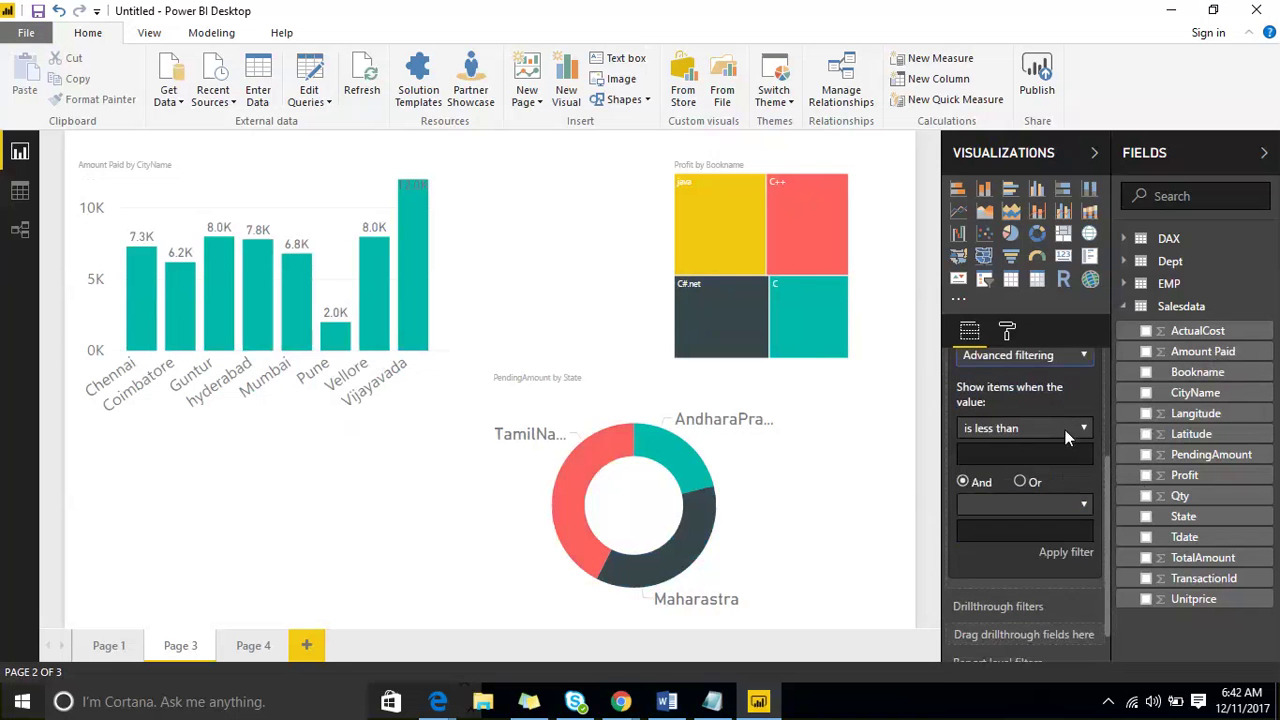
{"action": "left_click", "coordinate": [1067, 429]}
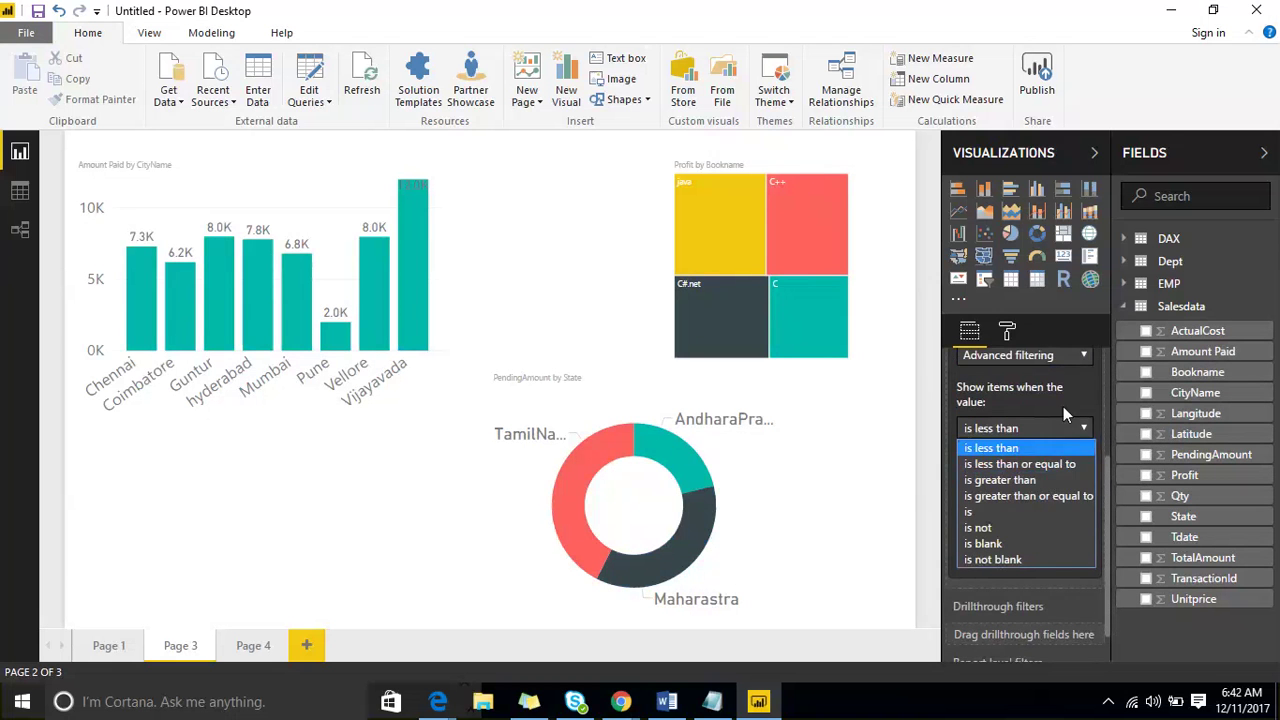
{"action": "scroll", "coordinate": [1063, 406], "scroll_direction": "up", "scroll_amount": 3}
{"action": "left_click", "coordinate": [1086, 485]}
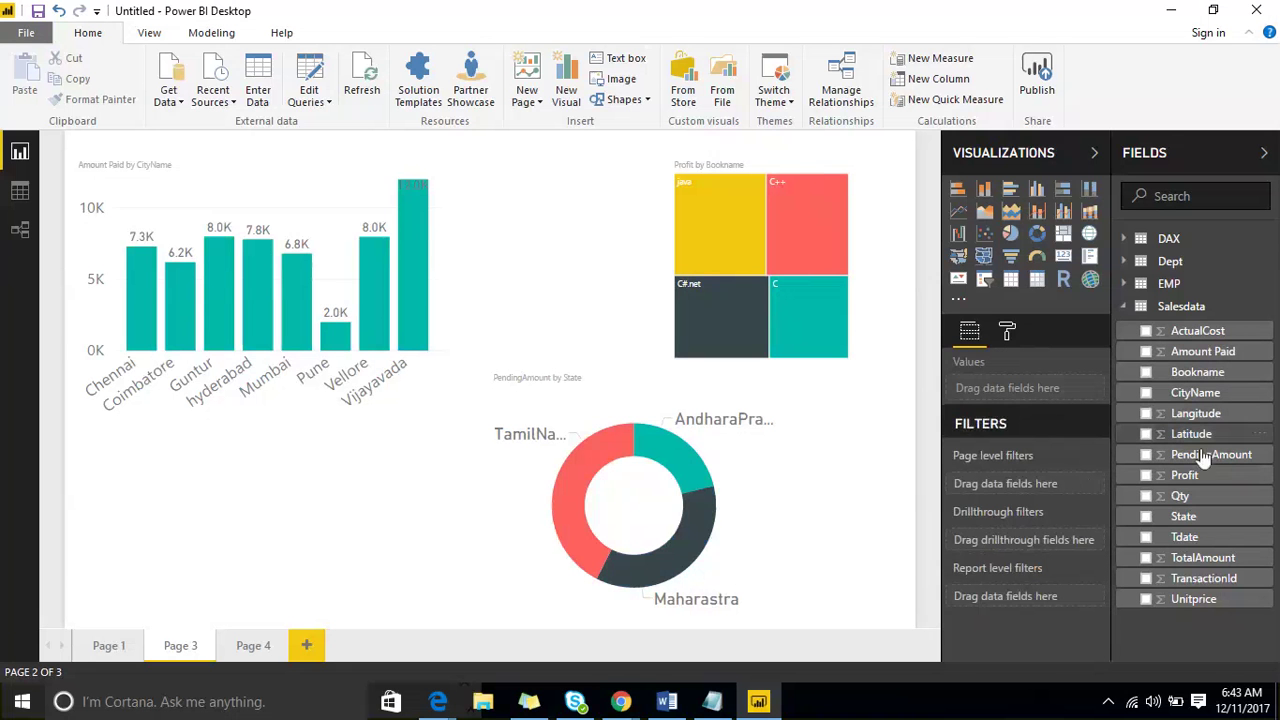
Add Tdate as a page level filter on Page 3, choose Advanced filtering as its type, and review the date conditions
{"action": "left_click_drag", "start_coordinate": [1184, 537], "coordinate": [1038, 488]}
{"action": "scroll", "coordinate": [1060, 570], "scroll_direction": "down", "scroll_amount": 3}
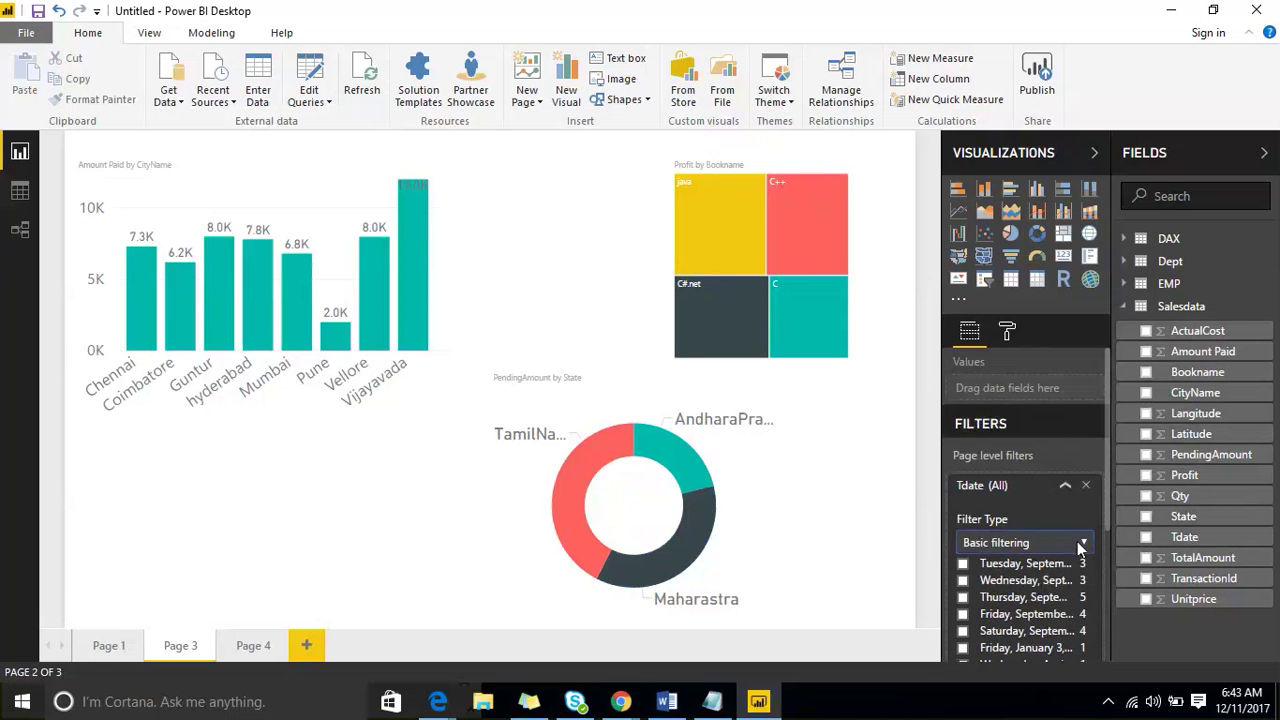
{"action": "scroll", "coordinate": [1077, 541], "scroll_direction": "down", "scroll_amount": 5}
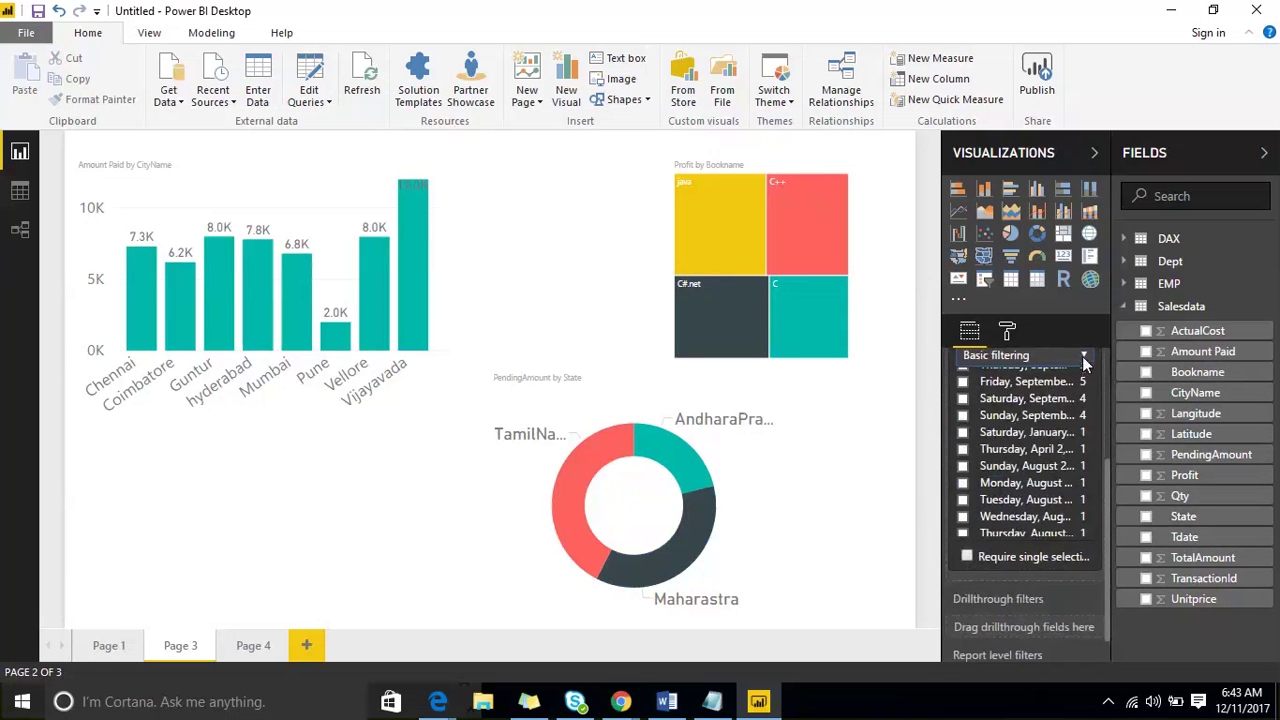
{"action": "left_click", "coordinate": [1049, 355]}
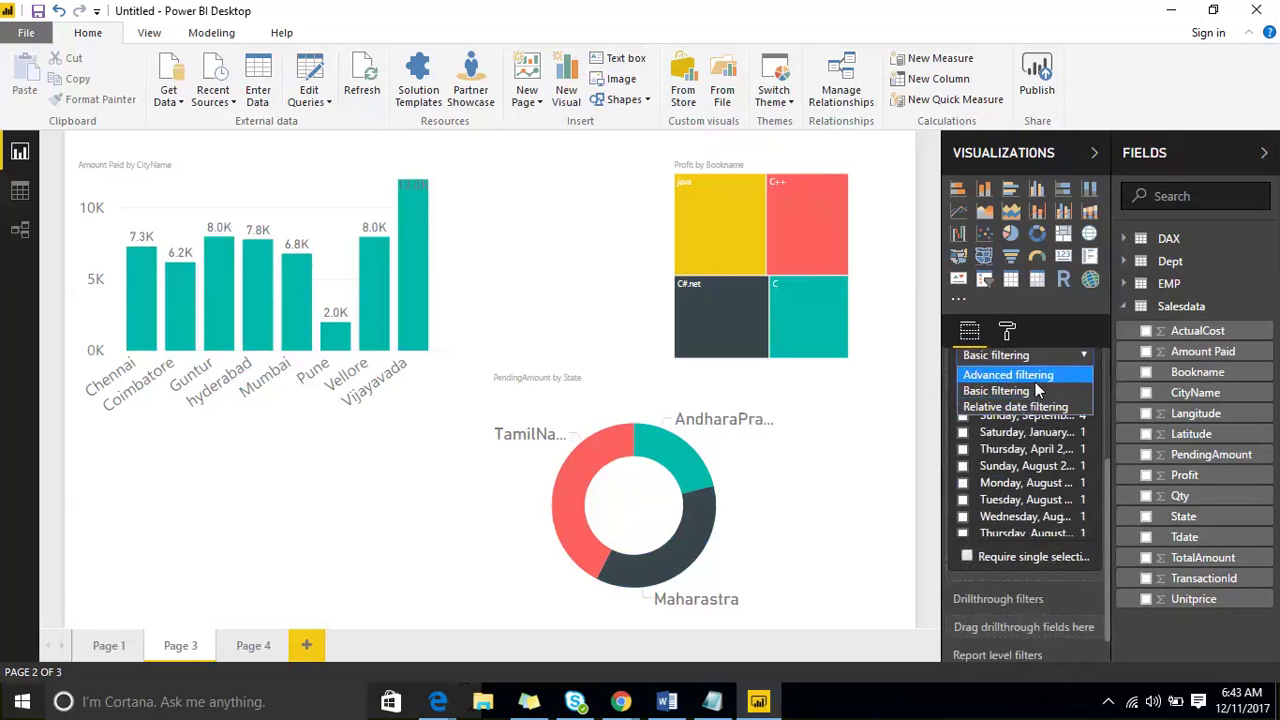
{"action": "left_click", "coordinate": [1035, 381]}
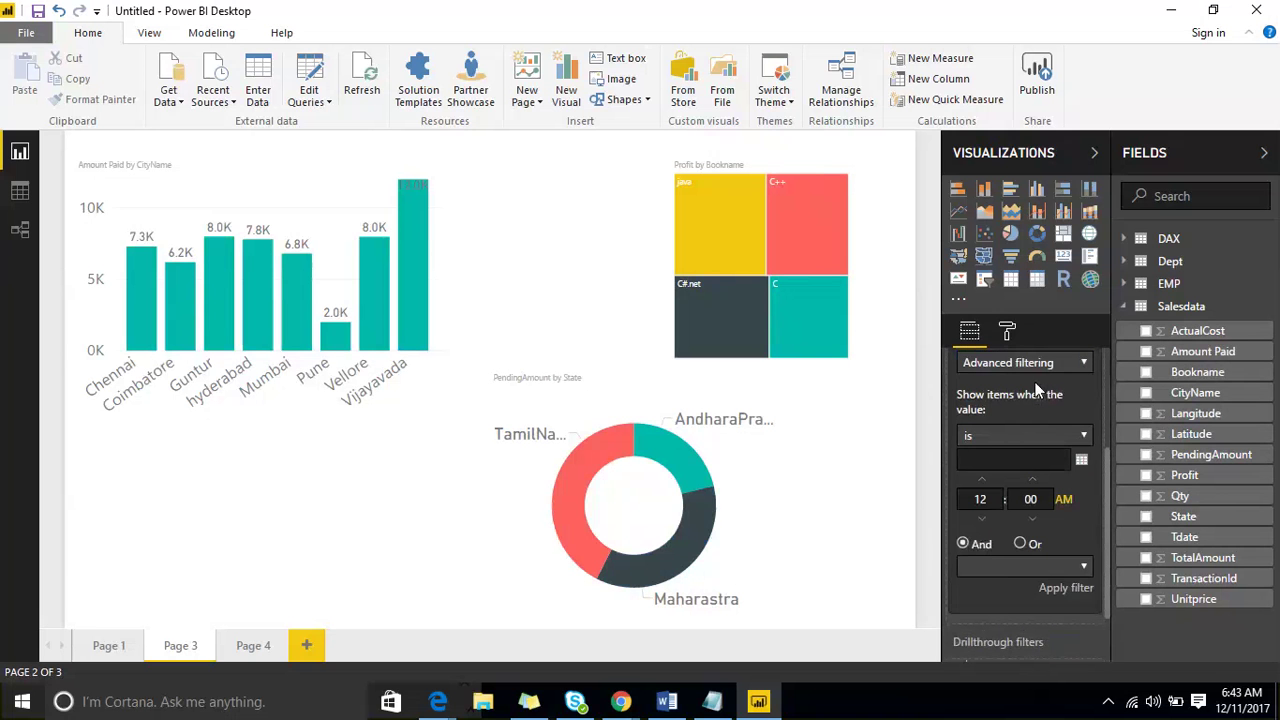
{"action": "left_click", "coordinate": [1084, 438]}
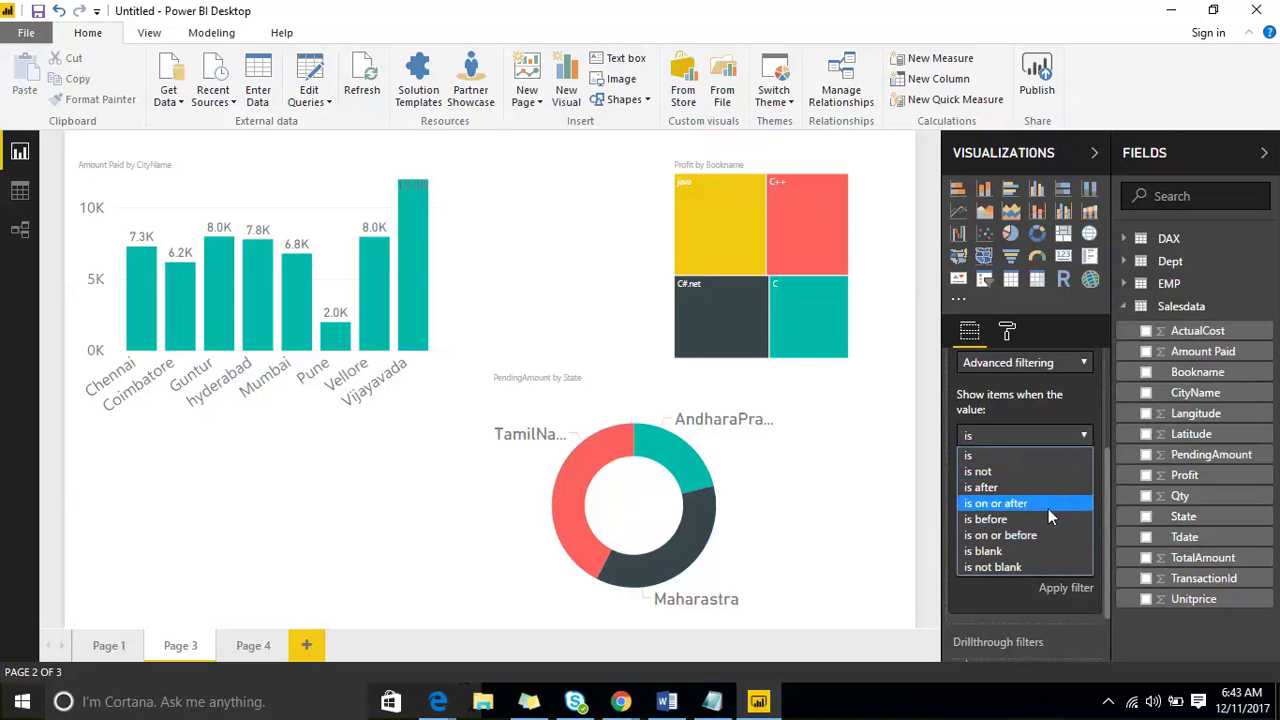
{"action": "left_click", "coordinate": [1057, 432]}
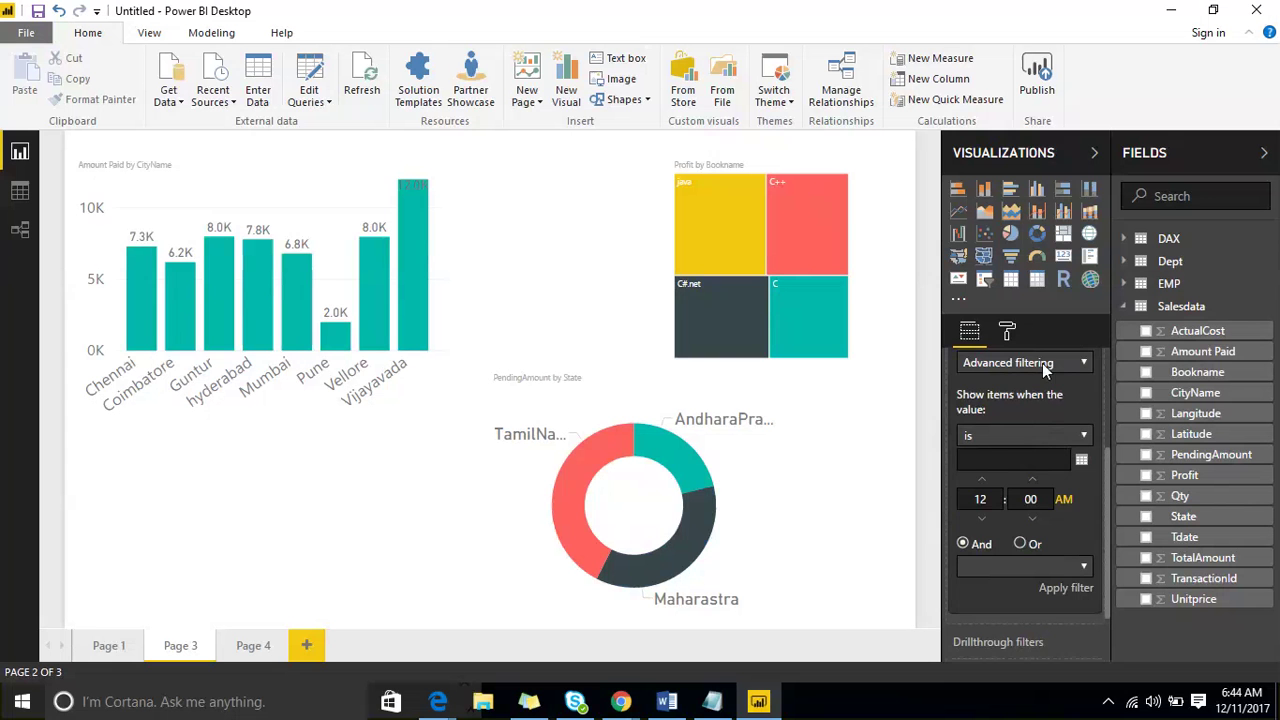
{"action": "scroll", "coordinate": [1045, 401], "scroll_direction": "up", "scroll_amount": 3}
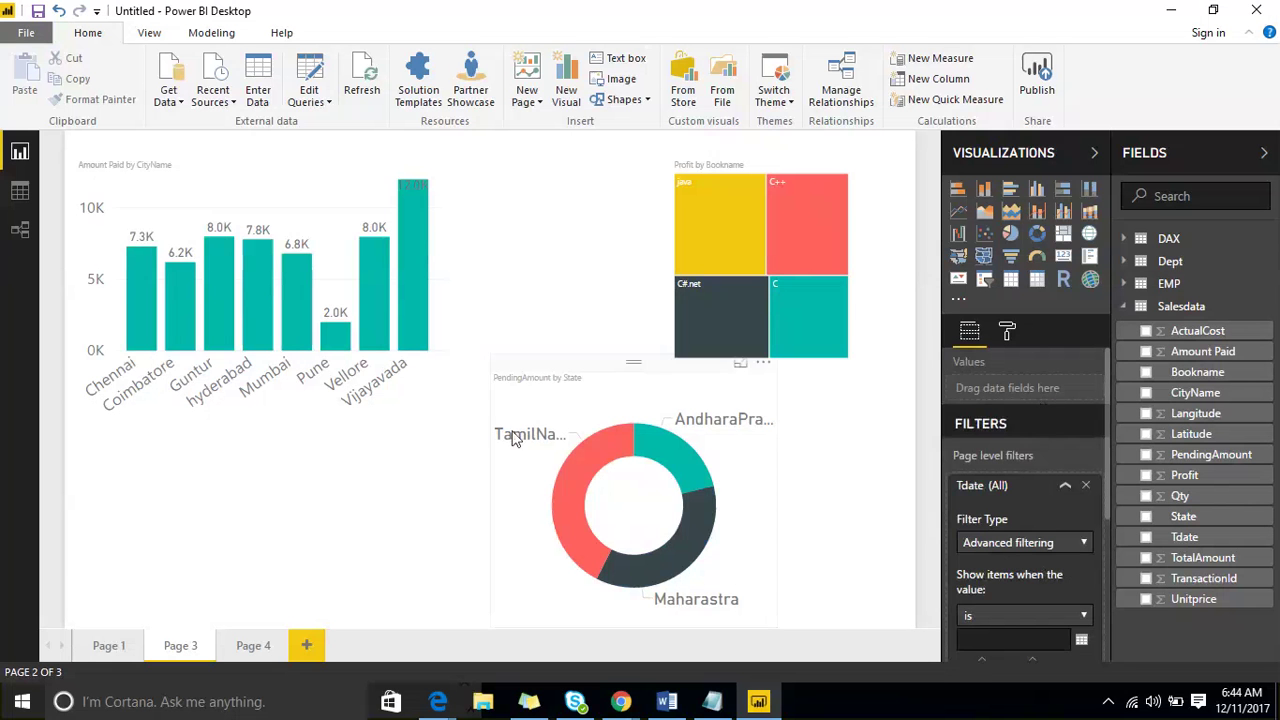
Check which filter types the CityName visual level filter offers for the Amount Paid by CityName bar chart
{"action": "left_click", "coordinate": [318, 201]}
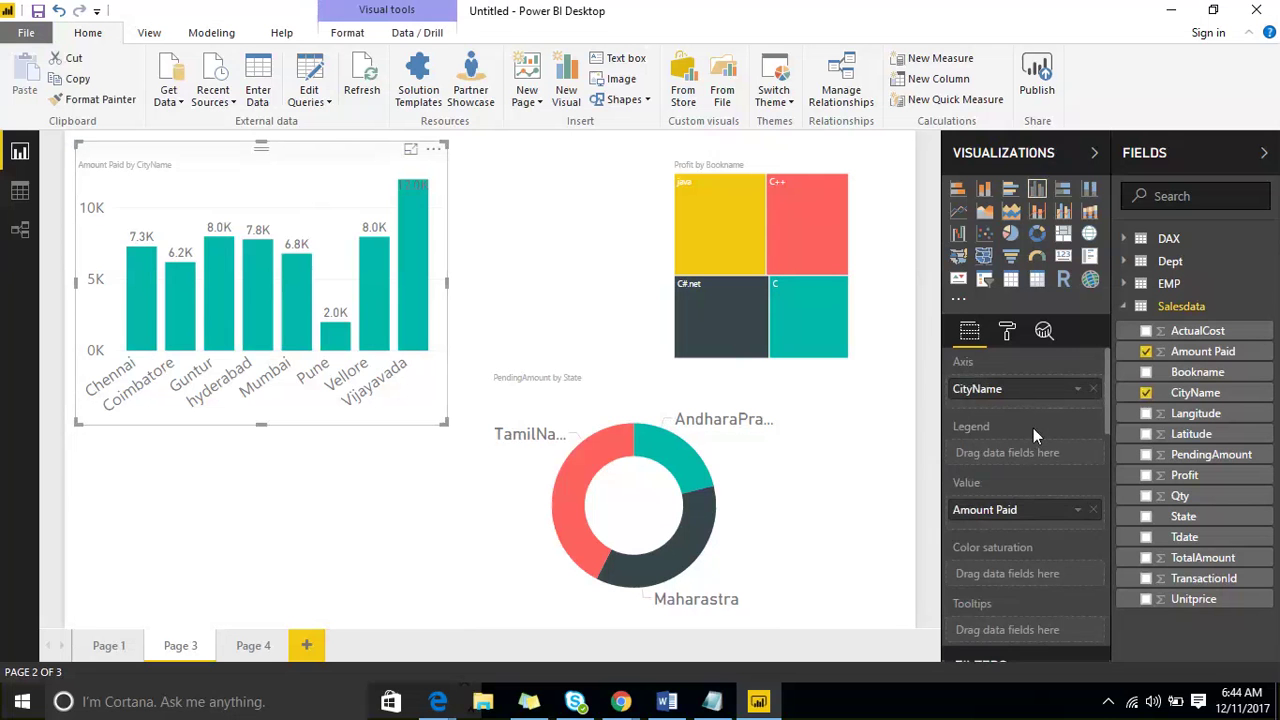
{"action": "scroll", "coordinate": [1040, 480], "scroll_direction": "down", "scroll_amount": 5}
{"action": "left_click", "coordinate": [1035, 473]}
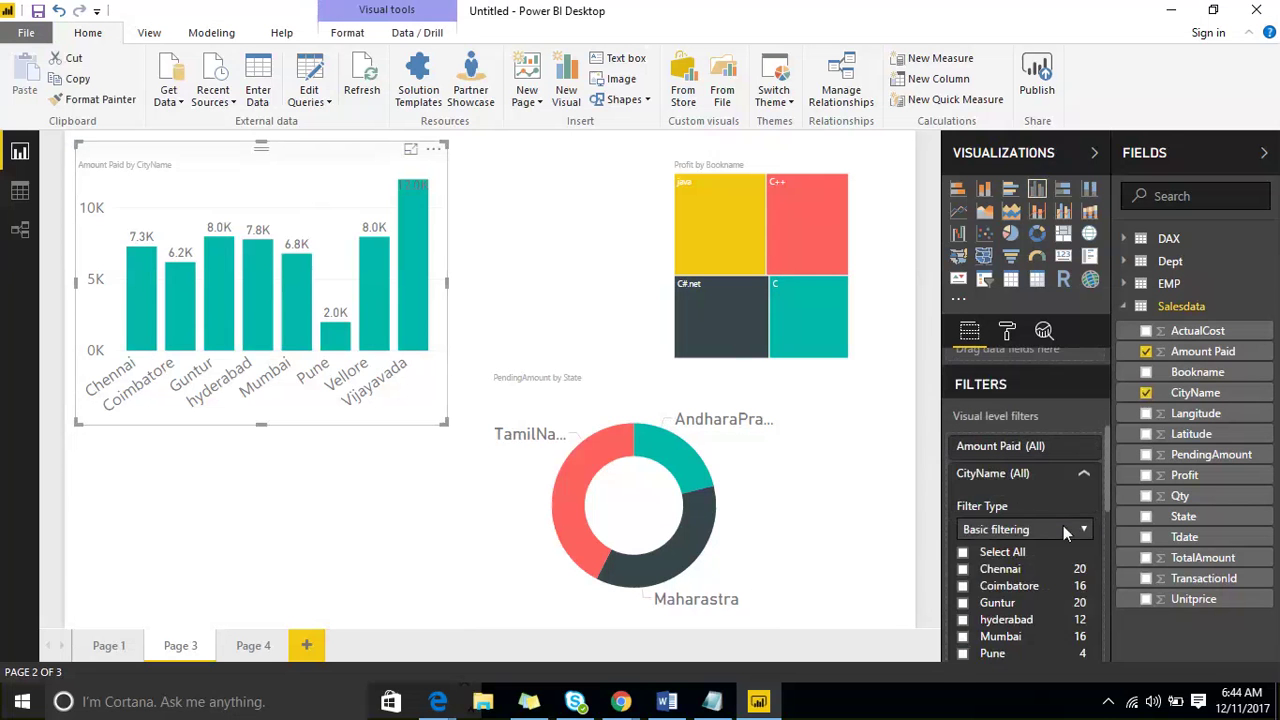
{"action": "left_click", "coordinate": [1063, 525]}
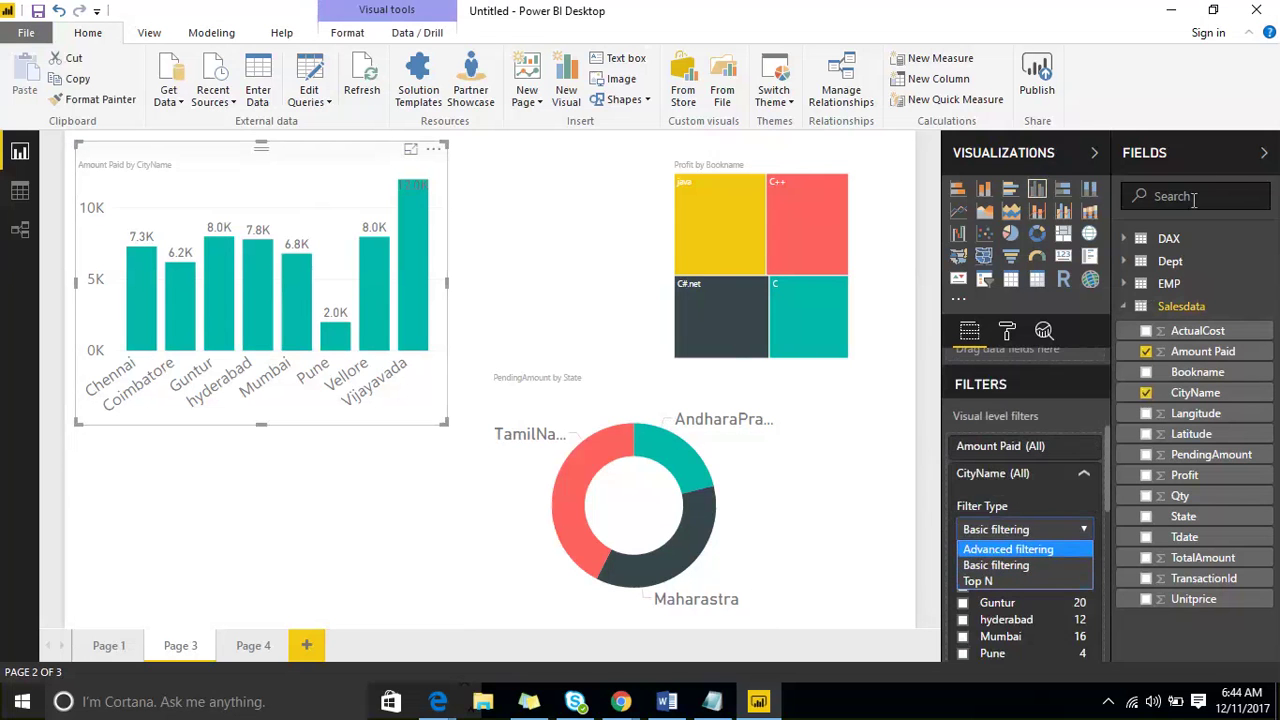
Collapse the field list while keeping the filters open, and slightly widen the Amount Paid by CityName bar chart
{"action": "left_click", "coordinate": [1210, 163]}
{"action": "left_click", "coordinate": [1210, 163]}
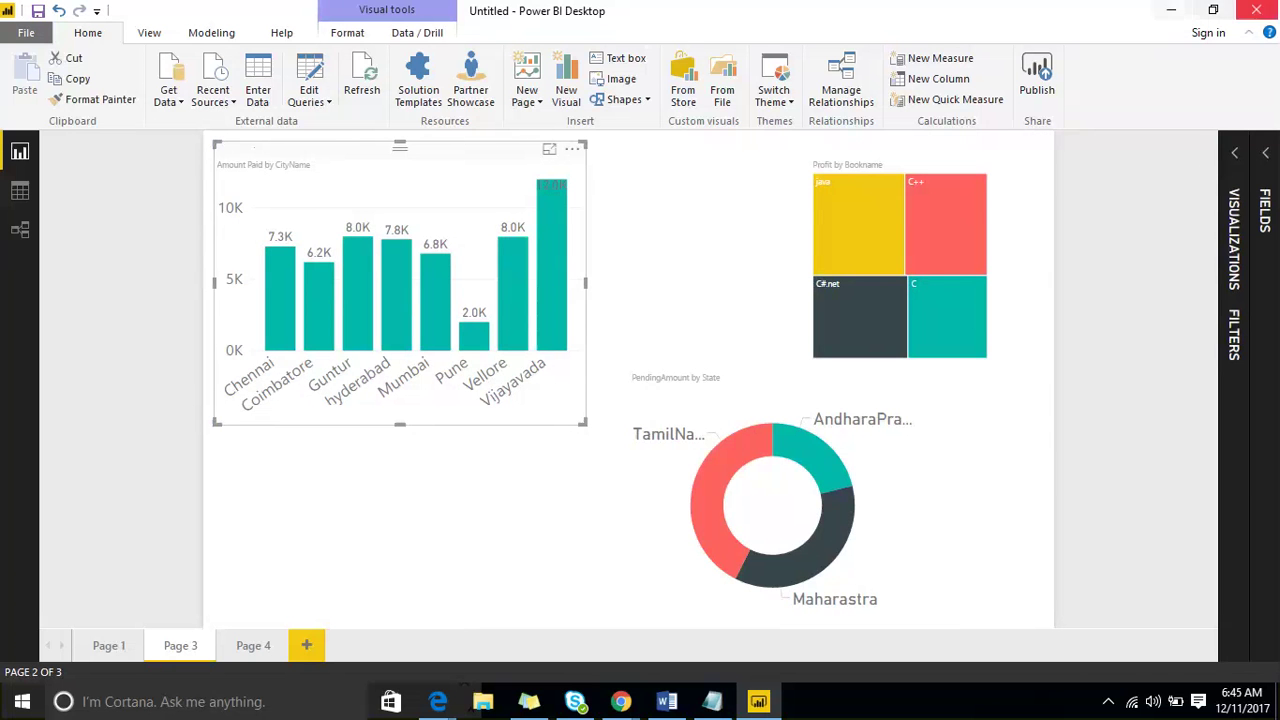
{"action": "left_click", "coordinate": [1232, 157]}
{"action": "scroll", "coordinate": [1110, 470], "scroll_direction": "down", "scroll_amount": 5}
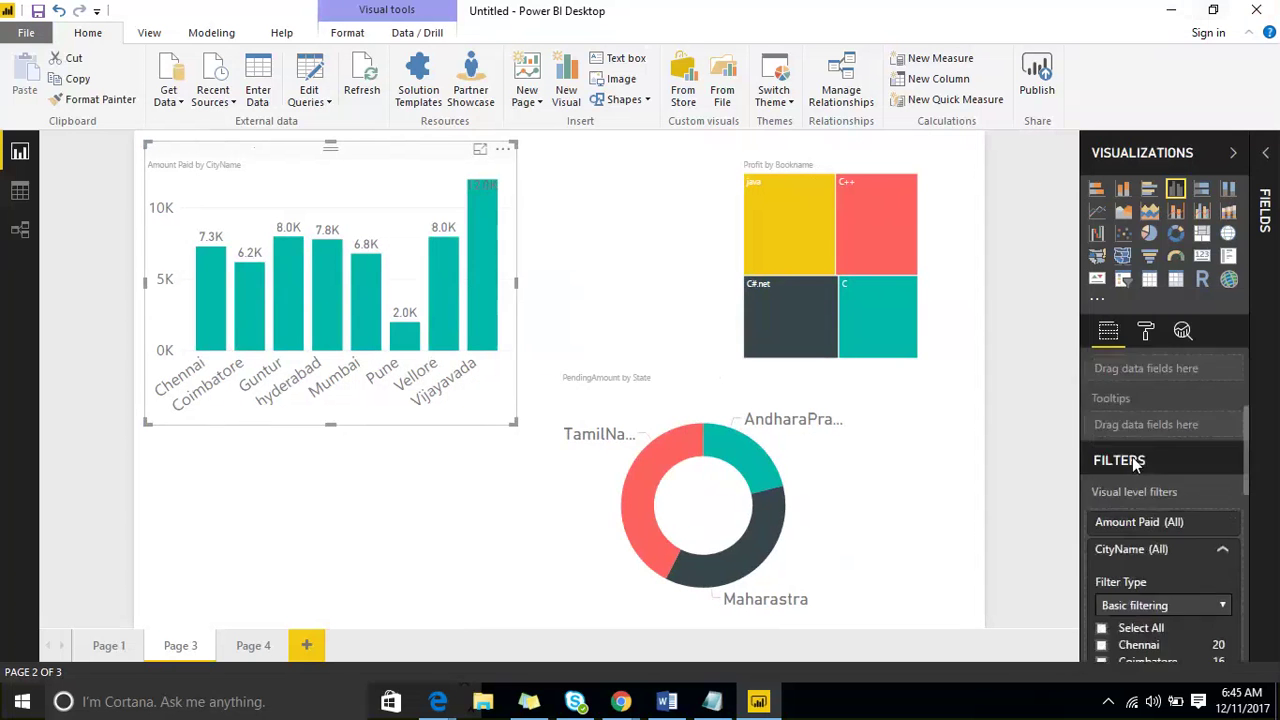
{"action": "scroll", "coordinate": [1150, 455], "scroll_direction": "up", "scroll_amount": 1}
{"action": "scroll", "coordinate": [1150, 430], "scroll_direction": "up", "scroll_amount": 1}
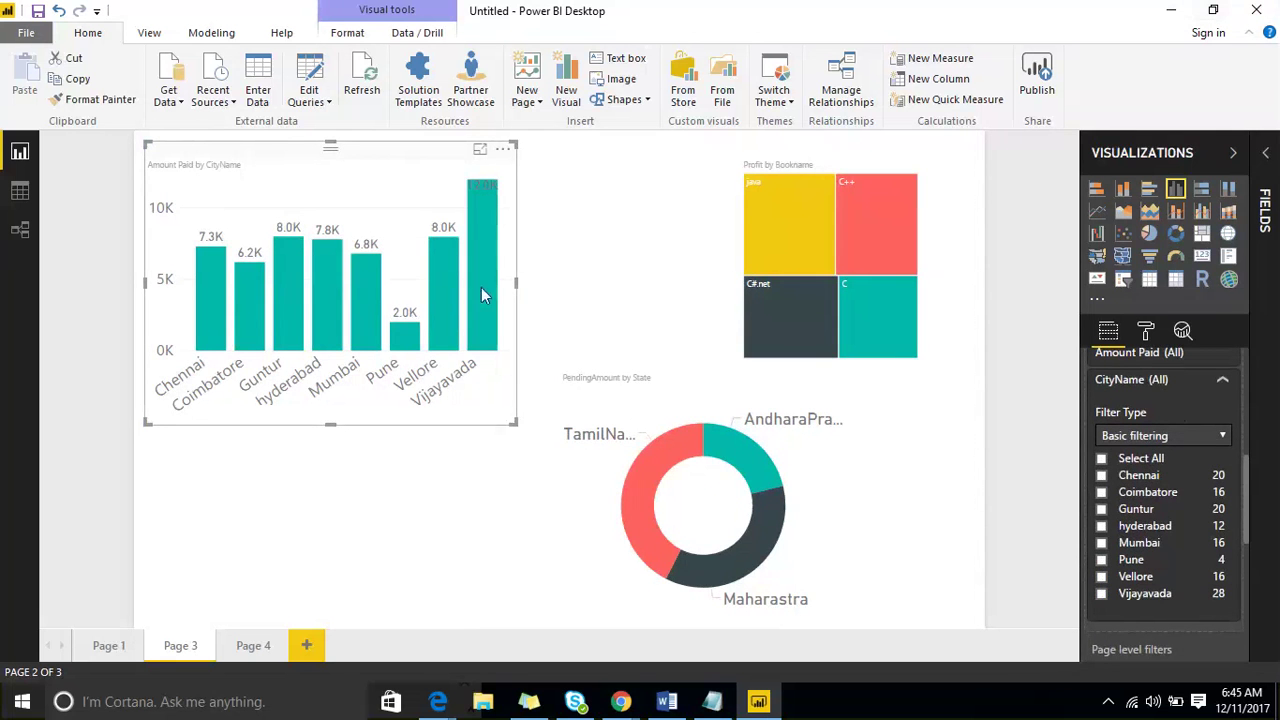
{"action": "left_click_drag", "start_coordinate": [516, 423], "coordinate": [534, 436]}
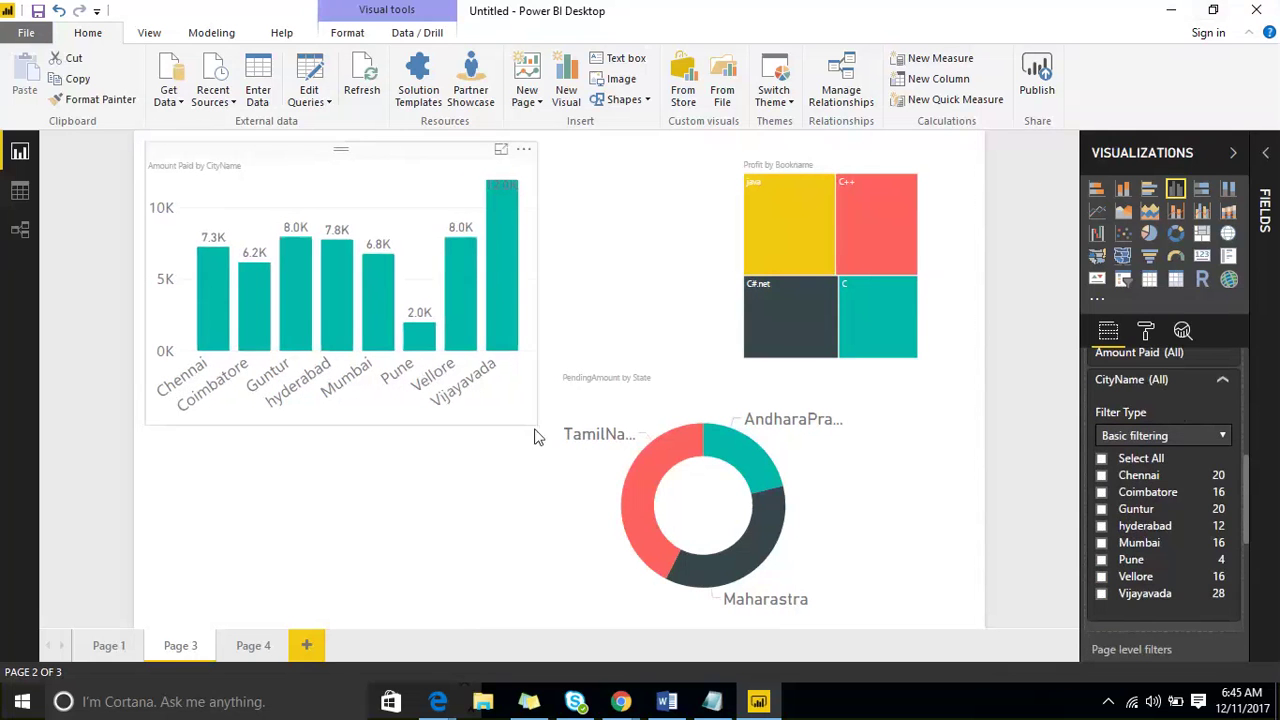
{"action": "left_click", "coordinate": [534, 436]}
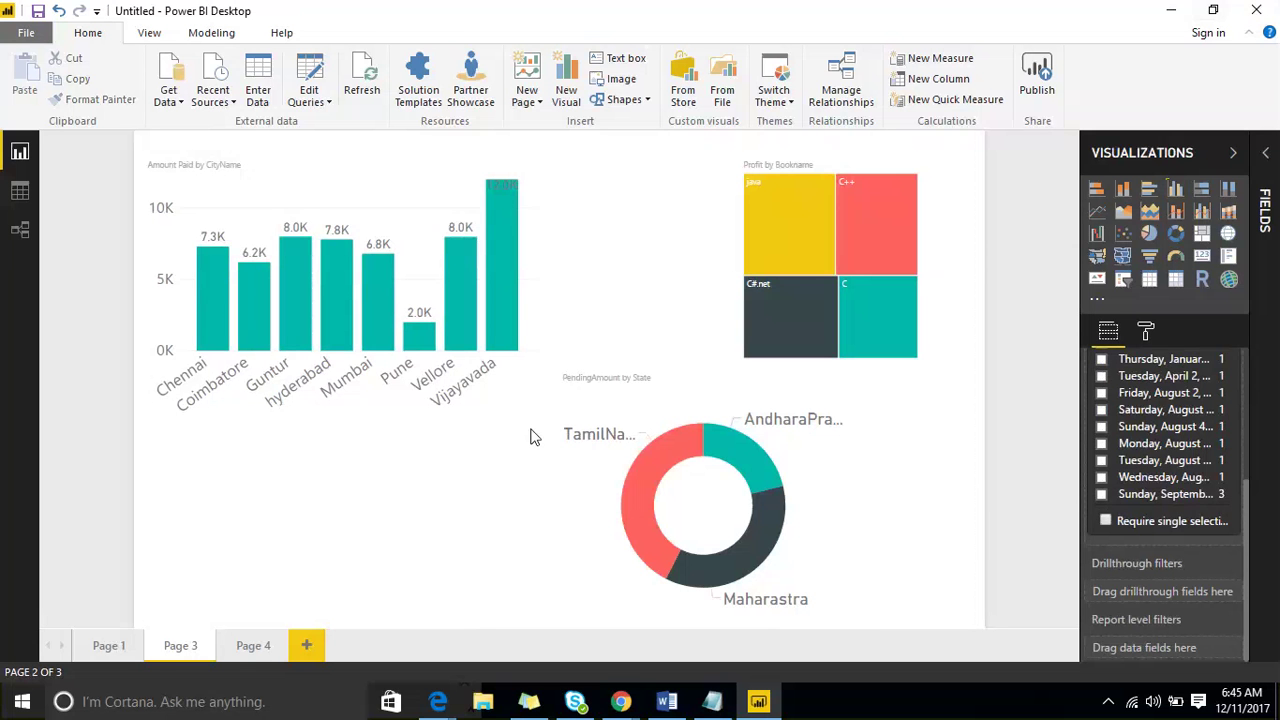
Set the filter type of the bar chart's CityName visual level filter to Top N
{"action": "left_click", "coordinate": [388, 197]}
{"action": "scroll", "coordinate": [1160, 538], "scroll_direction": "down", "scroll_amount": 2}
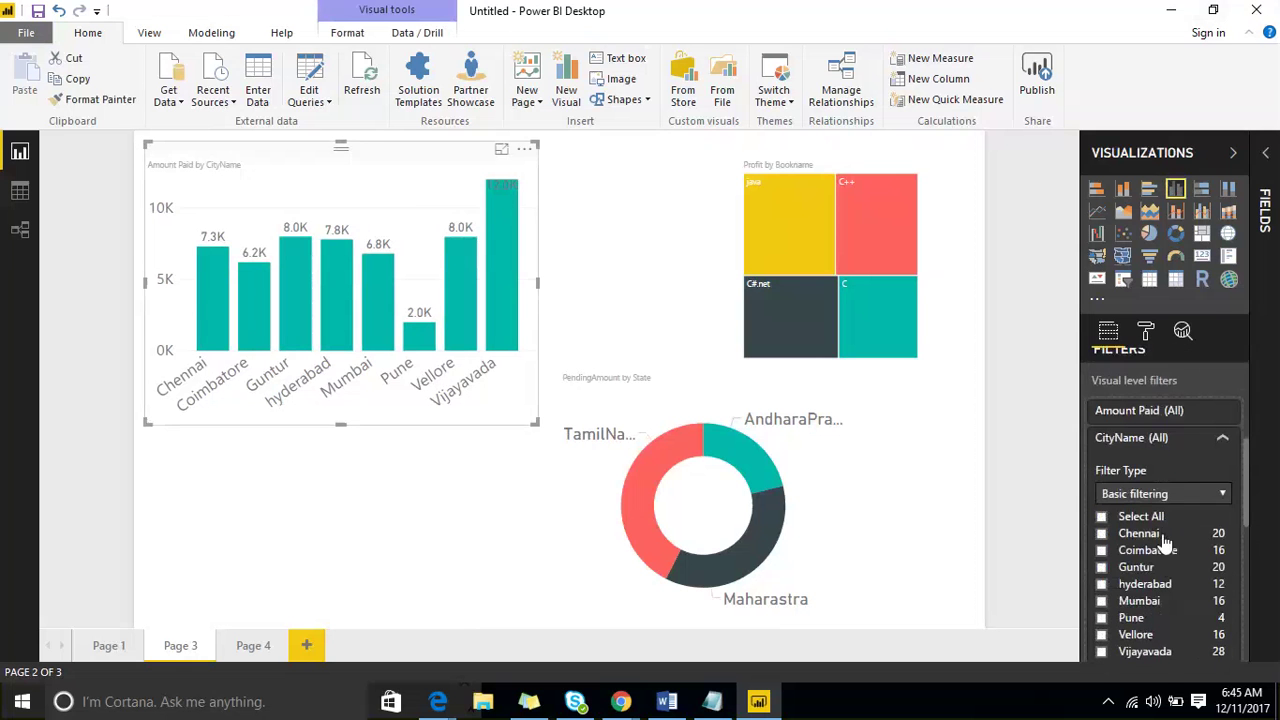
{"action": "scroll", "coordinate": [1168, 480], "scroll_direction": "down", "scroll_amount": 1}
{"action": "left_click", "coordinate": [1184, 399]}
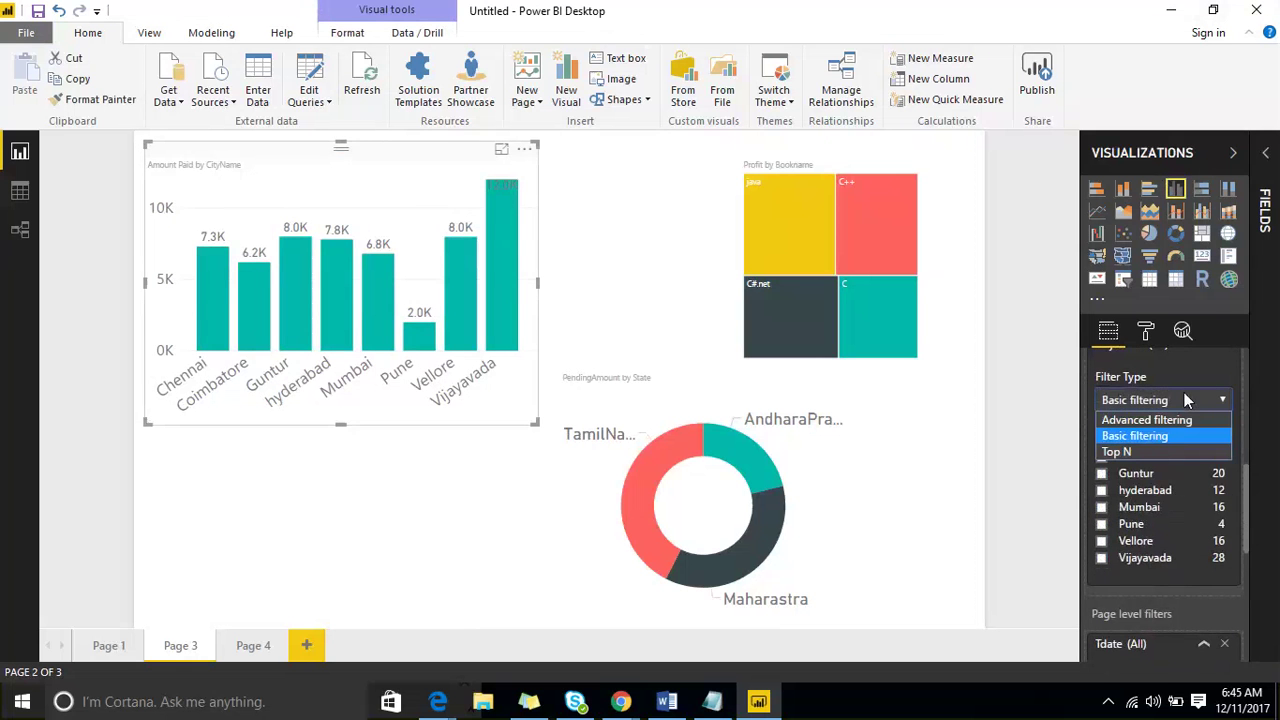
{"action": "left_click", "coordinate": [1172, 451]}
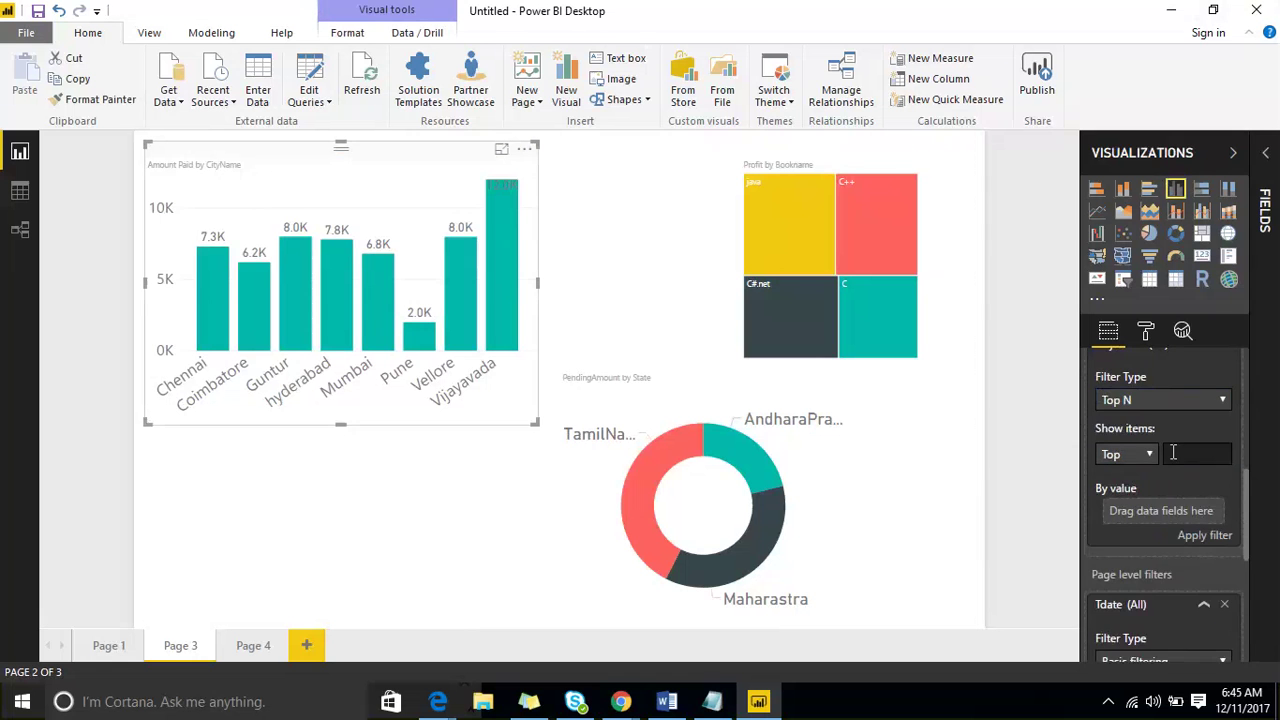
Configure the bar chart's CityName Top N filter to show the Top 3 items
{"action": "scroll", "coordinate": [1173, 452], "scroll_direction": "up", "scroll_amount": 1}
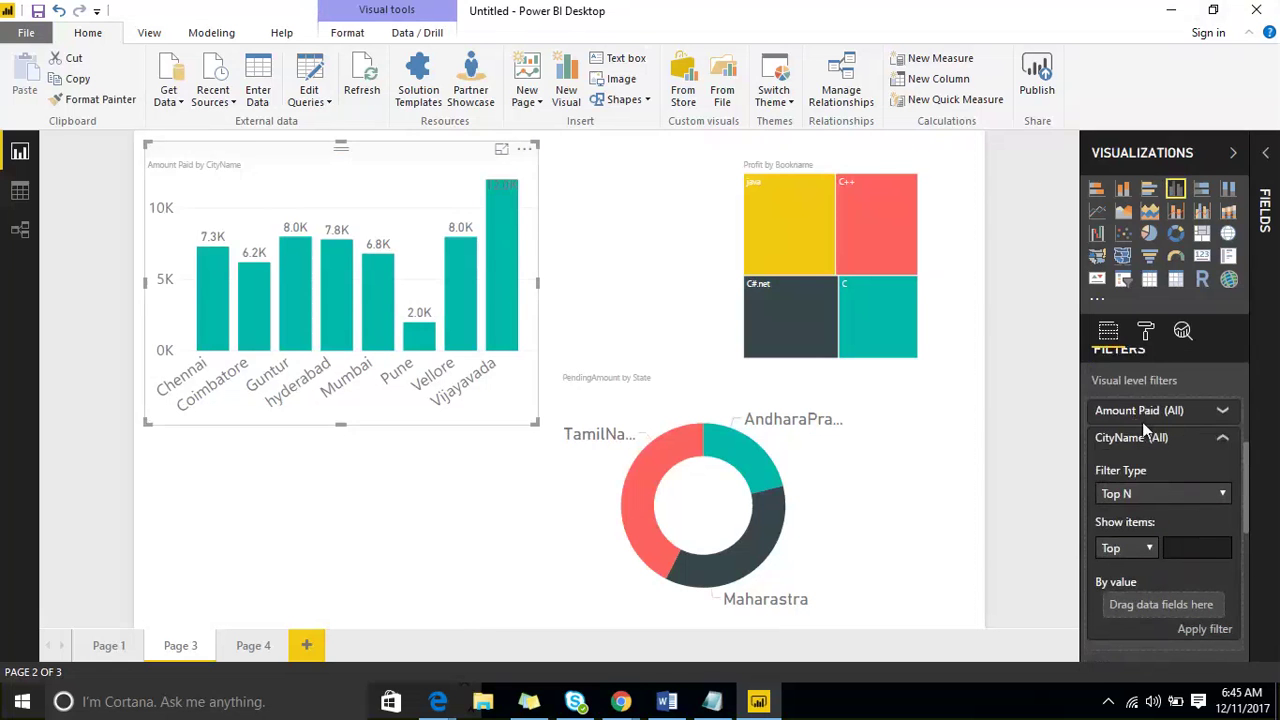
{"action": "scroll", "coordinate": [1130, 470], "scroll_direction": "up", "scroll_amount": 1}
{"action": "scroll", "coordinate": [1128, 520], "scroll_direction": "down", "scroll_amount": 1}
{"action": "scroll", "coordinate": [1150, 490], "scroll_direction": "down", "scroll_amount": 1}
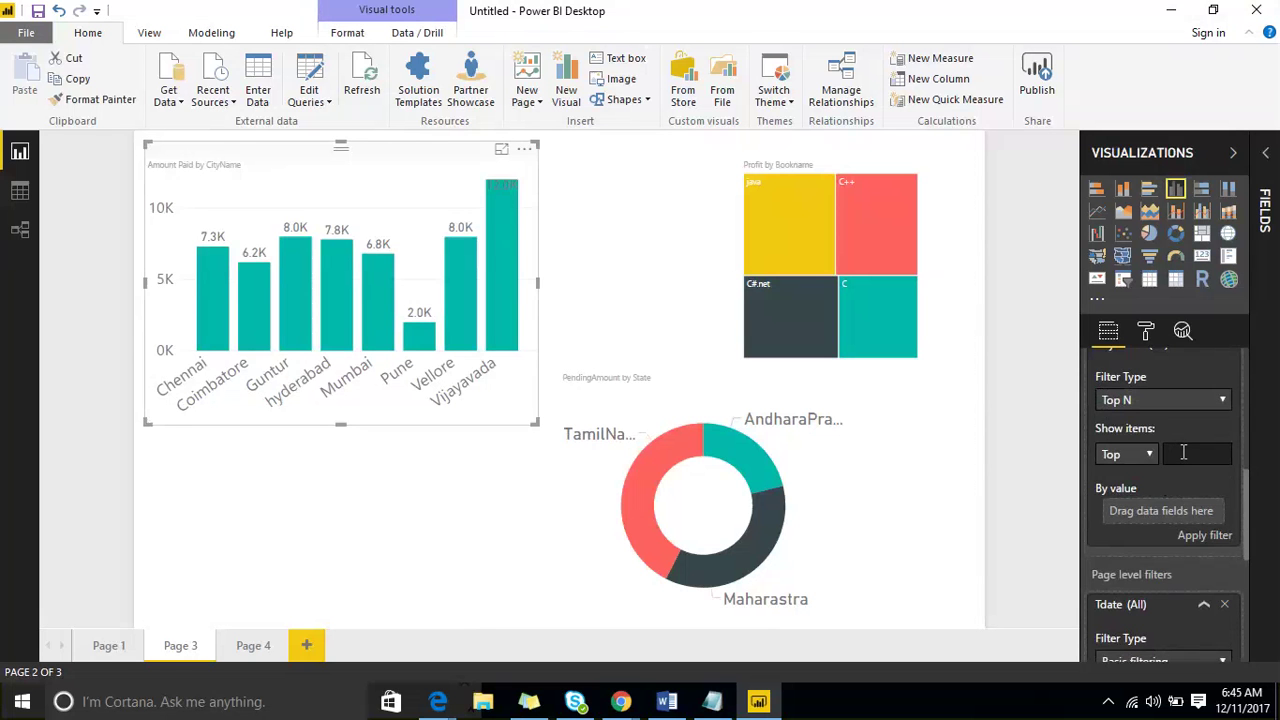
{"action": "type", "text": "3"}
{"action": "left_click", "coordinate": [1142, 453]}
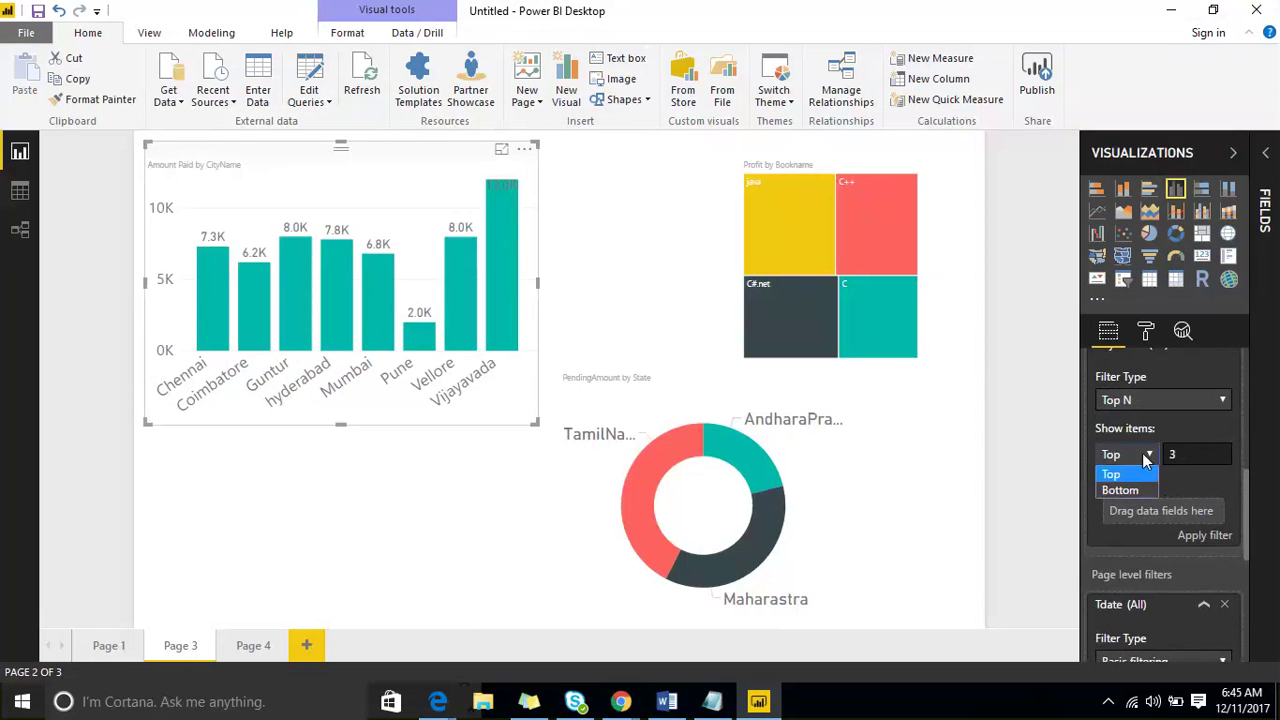
{"action": "left_click", "coordinate": [1137, 474]}
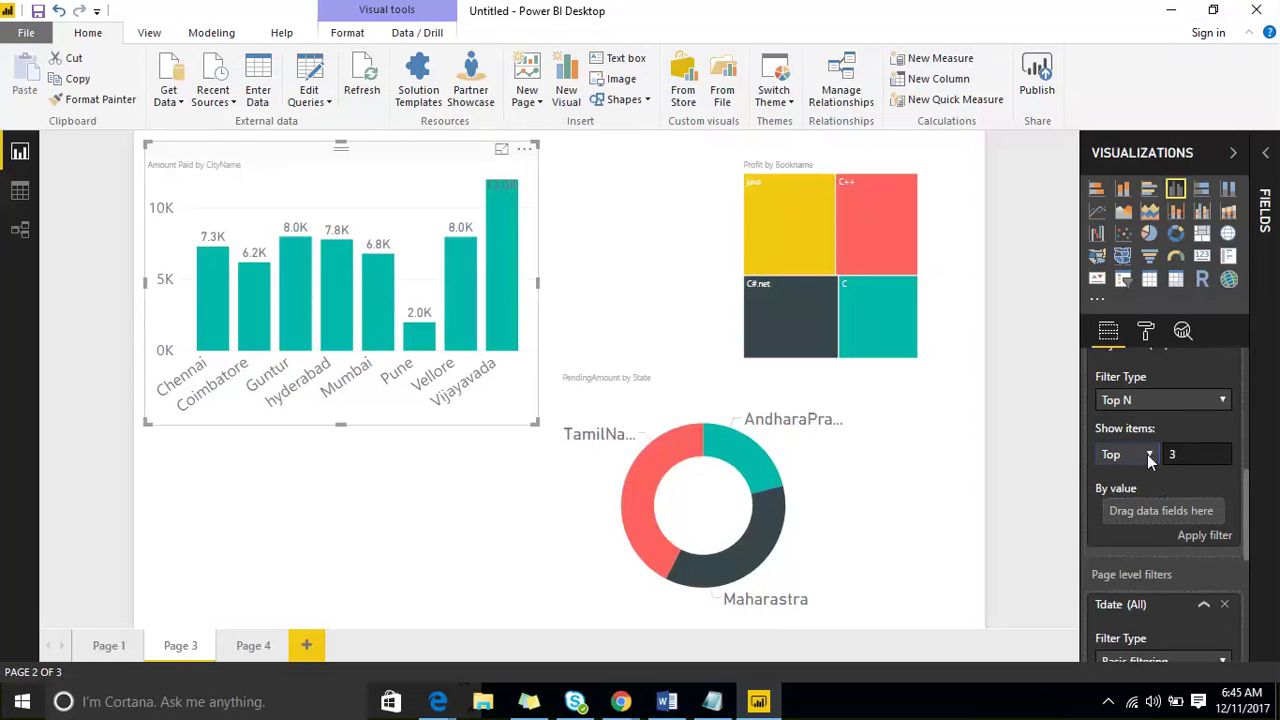
Use the Salesdata Amount Paid field as the by-value of the bar chart's CityName Top N filter and apply the filter
{"action": "left_click", "coordinate": [1147, 454]}
{"action": "key", "text": "Escape"}
{"action": "left_click", "coordinate": [1270, 155]}
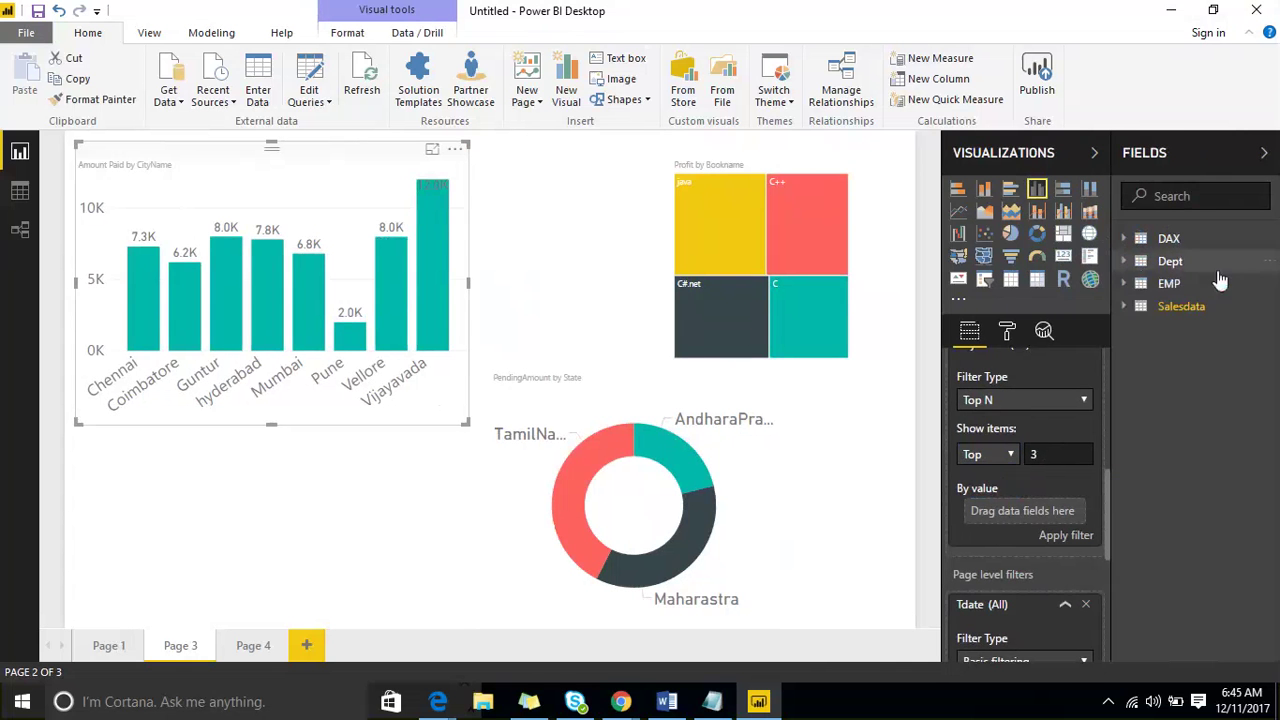
{"action": "left_click", "coordinate": [1132, 306]}
{"action": "left_click_drag", "start_coordinate": [1200, 362], "coordinate": [1063, 515]}
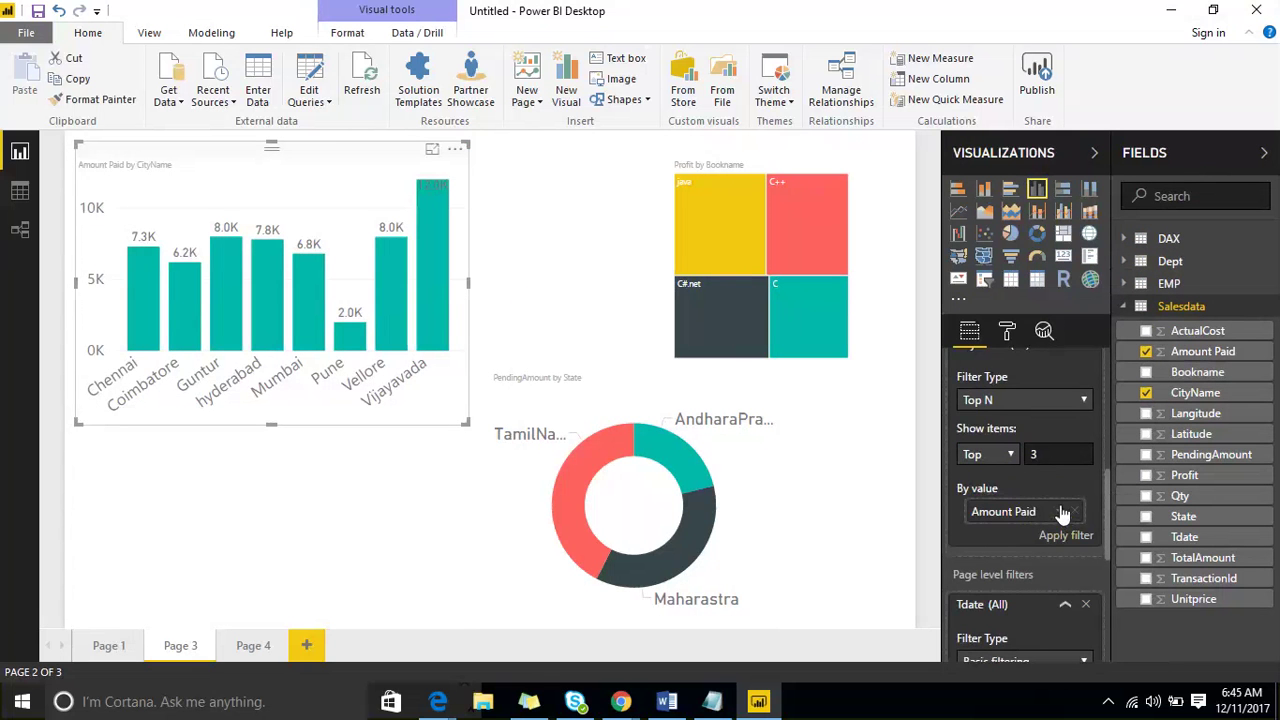
{"action": "scroll", "coordinate": [1050, 515], "scroll_direction": "up", "scroll_amount": 4}
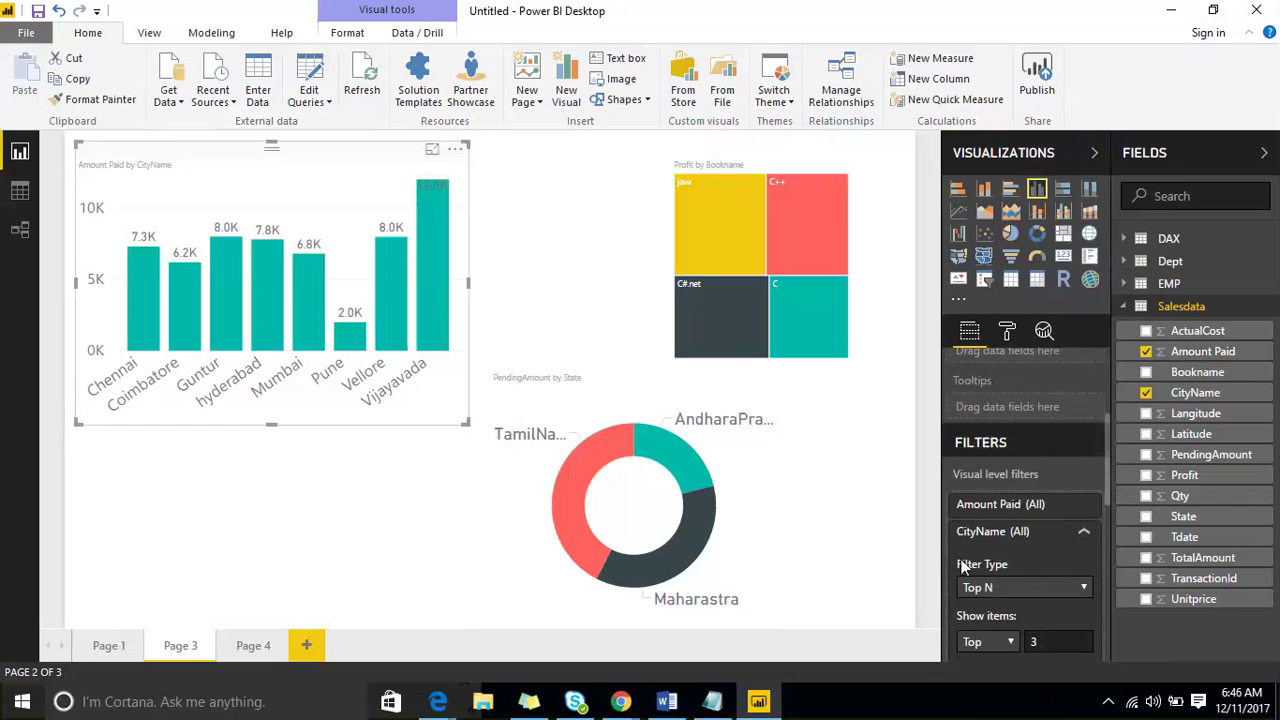
{"action": "scroll", "coordinate": [1020, 585], "scroll_direction": "down", "scroll_amount": 2}
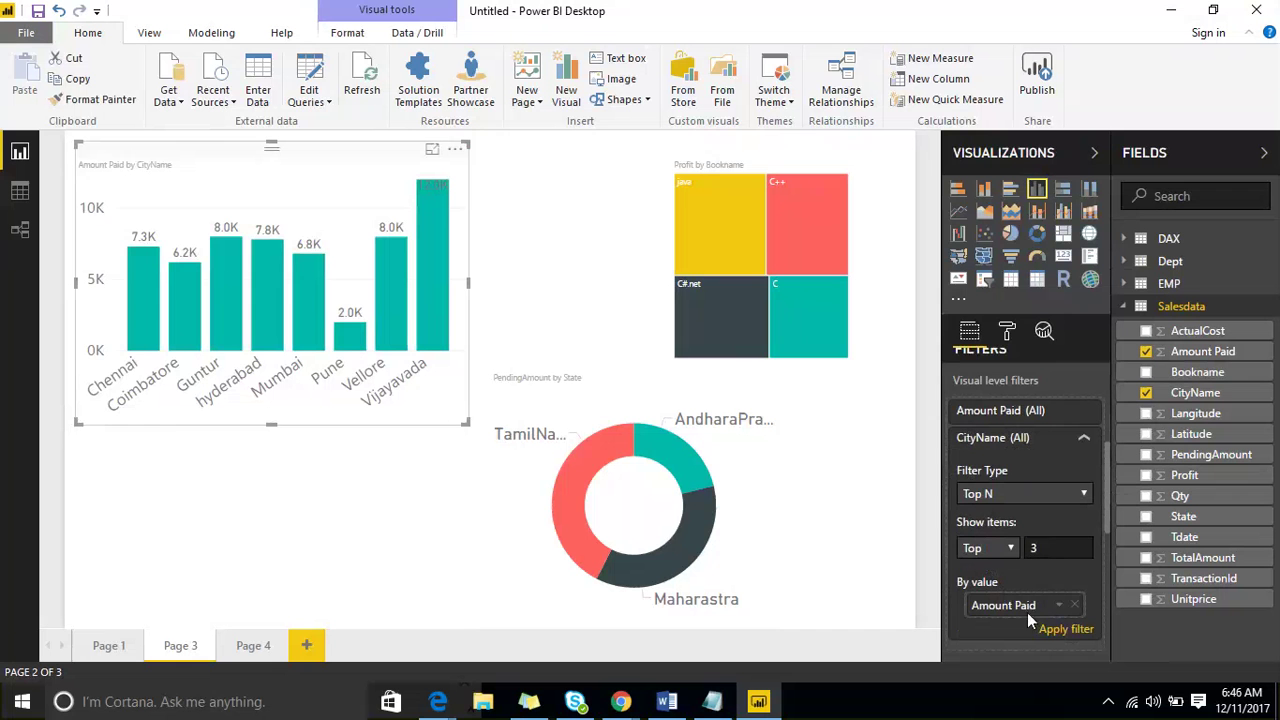
{"action": "left_click", "coordinate": [1052, 632]}
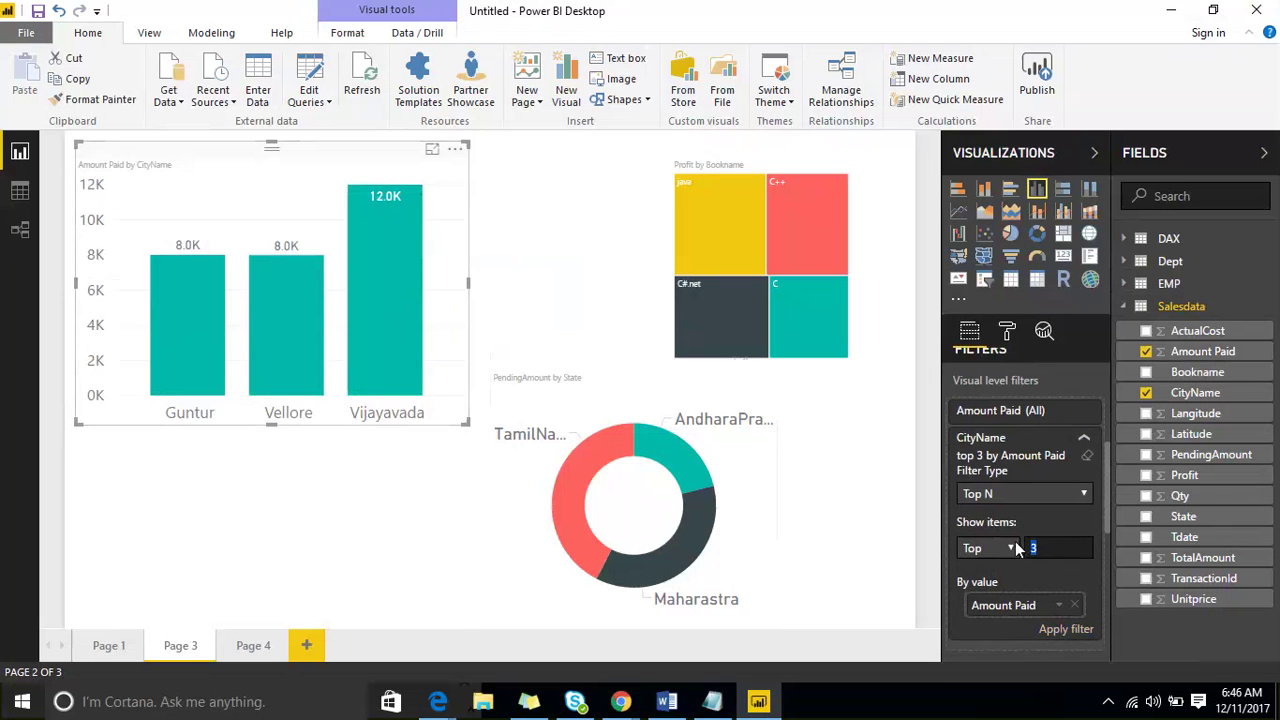
Apply the CityName Top N filter with the Top 5 items, and switch it to the Bottom 3 items by Amount Paid
{"action": "type", "text": "5"}
{"action": "left_click", "coordinate": [1064, 629]}
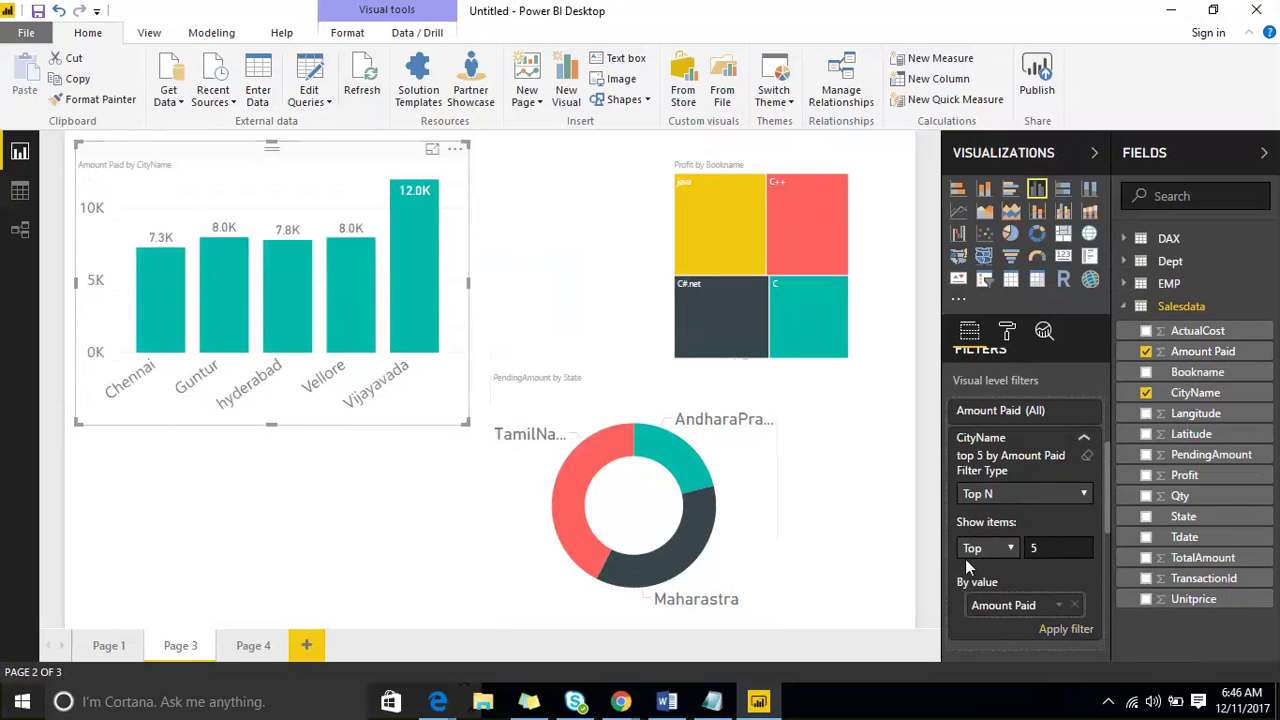
{"action": "left_click_drag", "start_coordinate": [1042, 548], "coordinate": [1010, 550]}
{"action": "type", "text": "3"}
{"action": "left_click", "coordinate": [988, 547]}
{"action": "left_click", "coordinate": [1010, 594]}
{"action": "left_click", "coordinate": [1048, 628]}
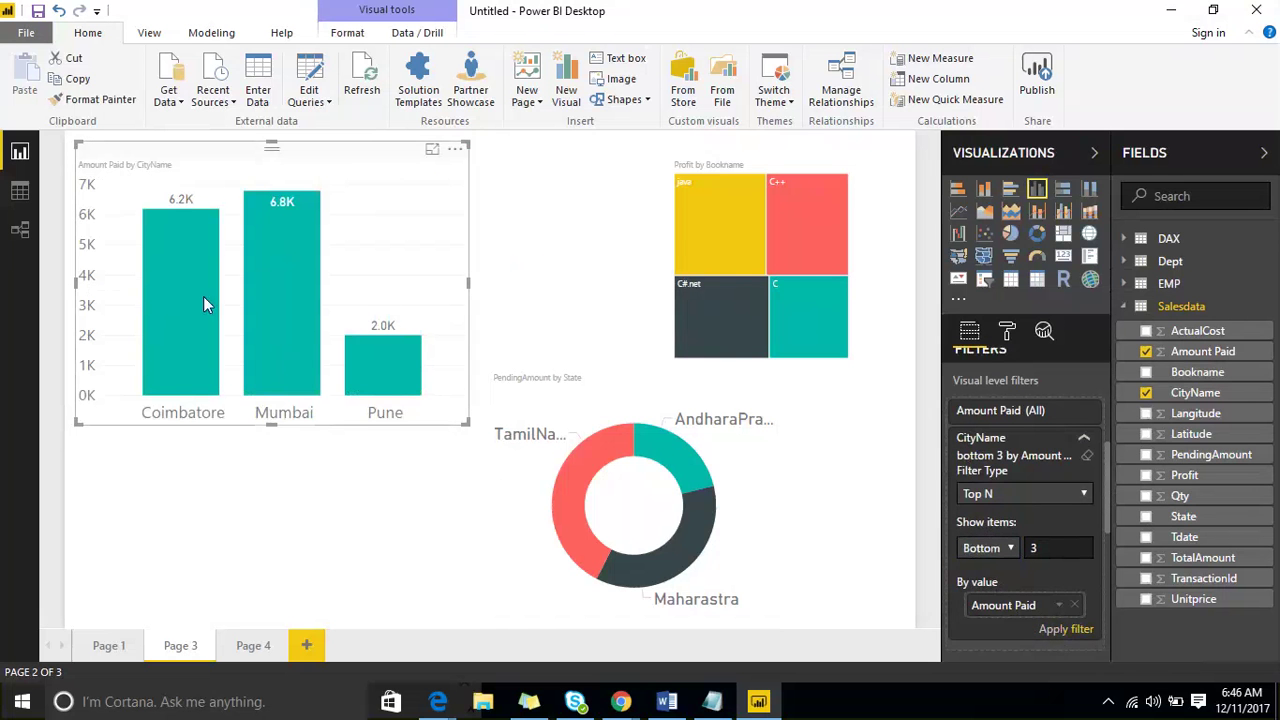
Sort the Amount Paid by CityName bar chart by Amount Paid in descending order
{"action": "mouse_move", "coordinate": [203, 297]}
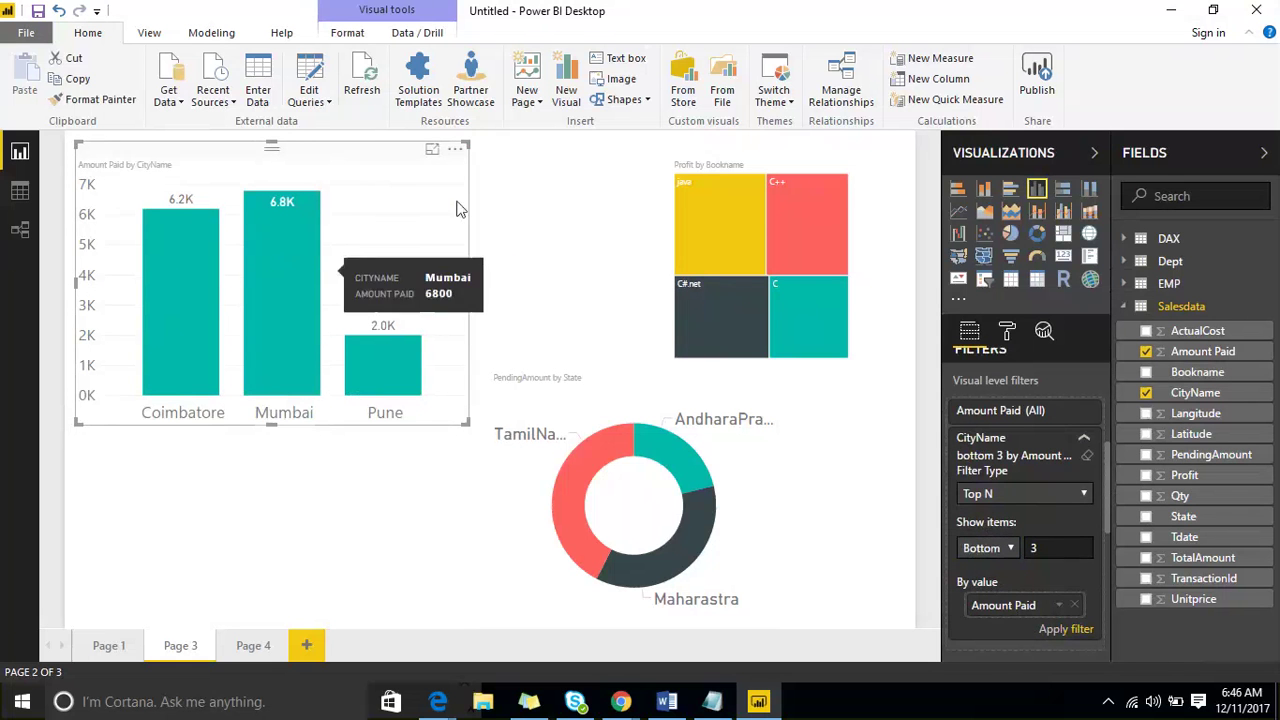
{"action": "left_click", "coordinate": [455, 150]}
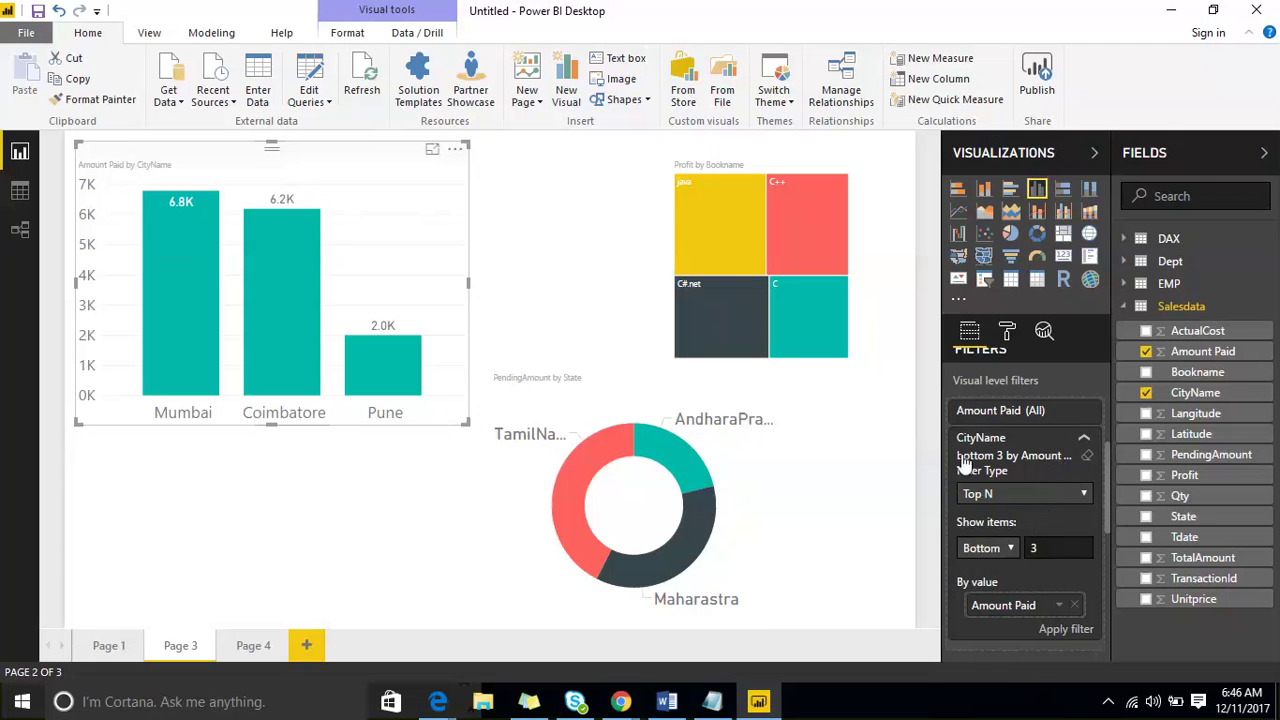
Collapse the CityName filter and the page level Tdate filter, and add the Salesdata Tdate field to the report level filters
{"action": "left_click", "coordinate": [1084, 443]}
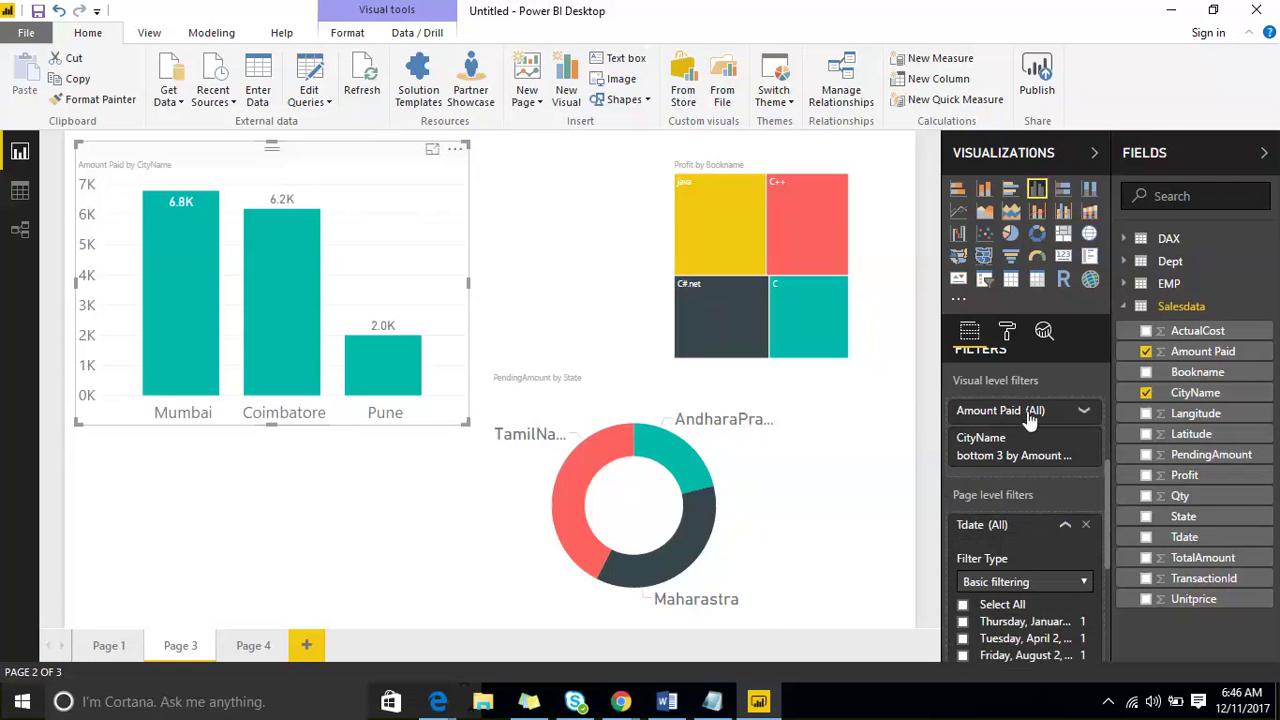
{"action": "scroll", "coordinate": [1030, 420], "scroll_direction": "down", "scroll_amount": 2}
{"action": "scroll", "coordinate": [1050, 428], "scroll_direction": "up", "scroll_amount": 2}
{"action": "left_click", "coordinate": [1065, 425]}
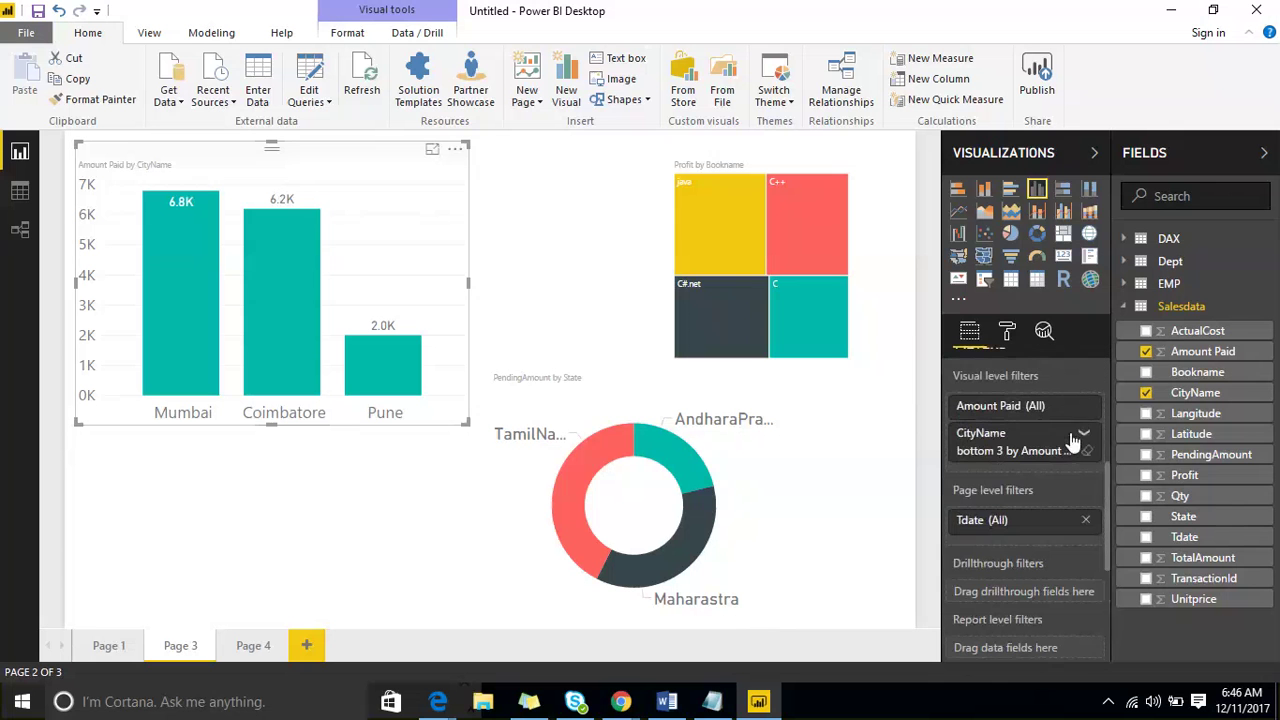
{"action": "left_click", "coordinate": [1202, 543]}
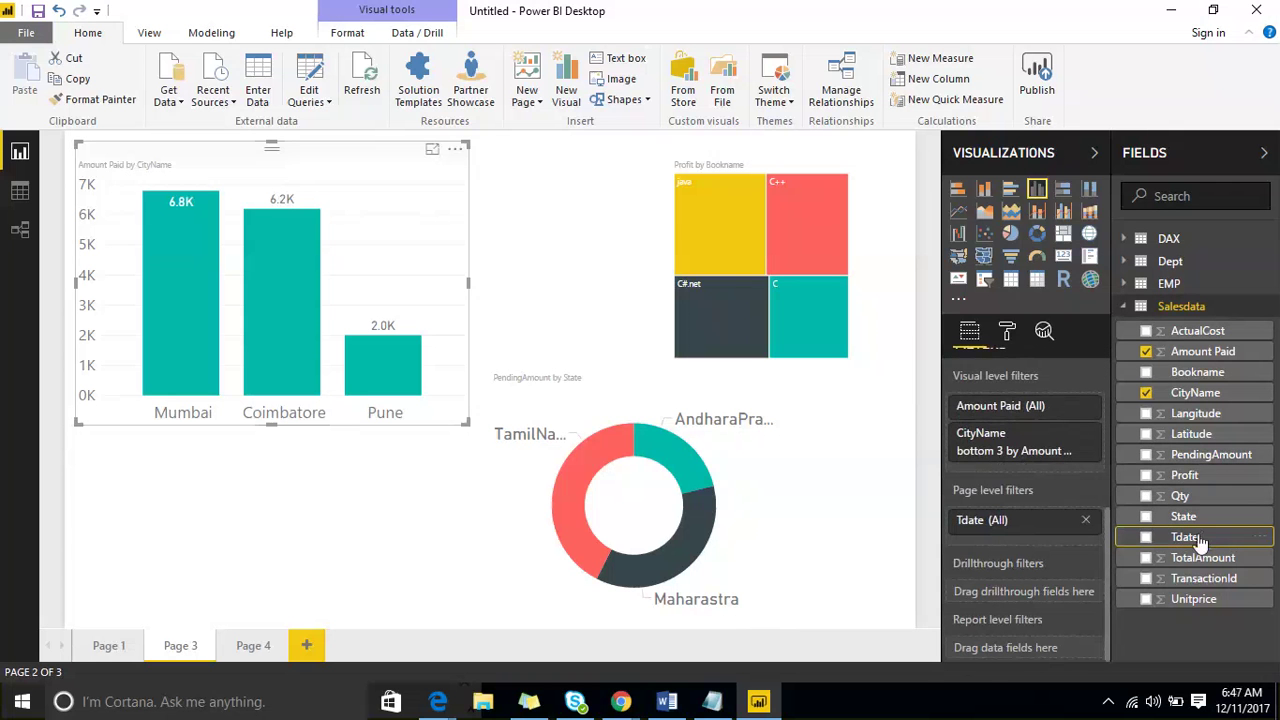
{"action": "left_click_drag", "start_coordinate": [1202, 541], "coordinate": [1066, 645]}
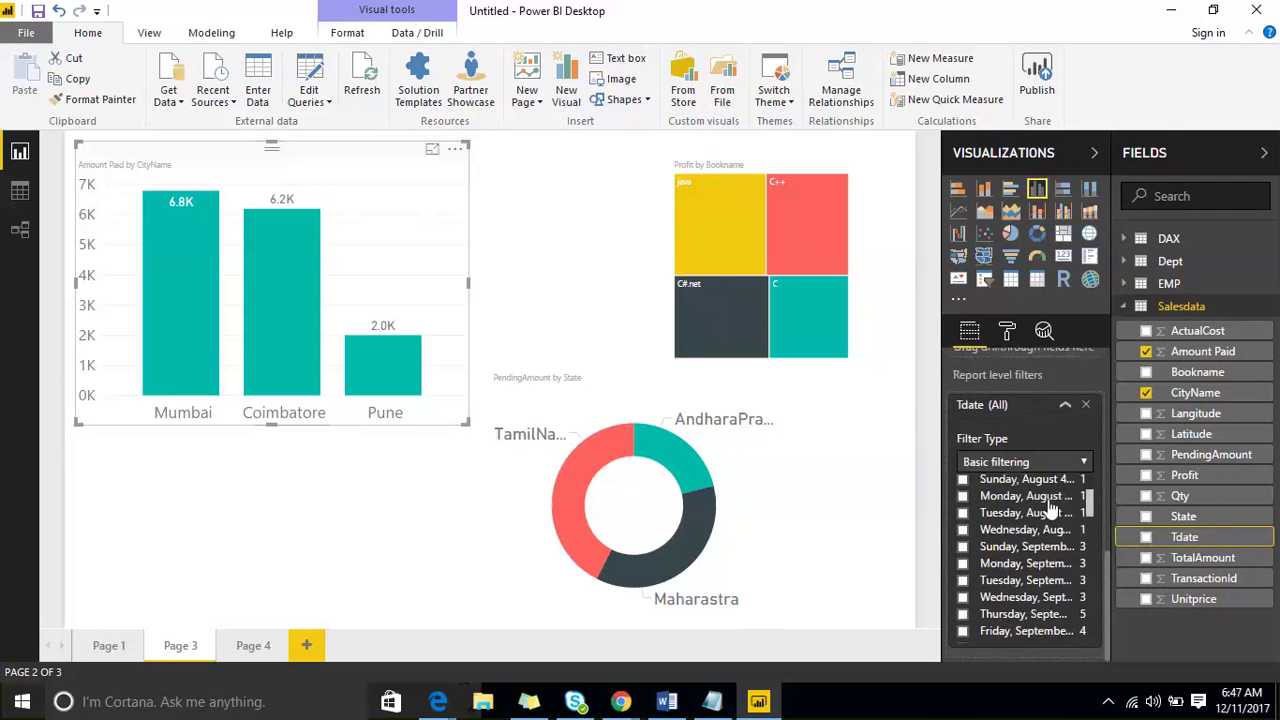
Set the report level Tdate filter to relative date filtering for the last 30 months, including today, and apply it
{"action": "left_click", "coordinate": [1051, 461]}
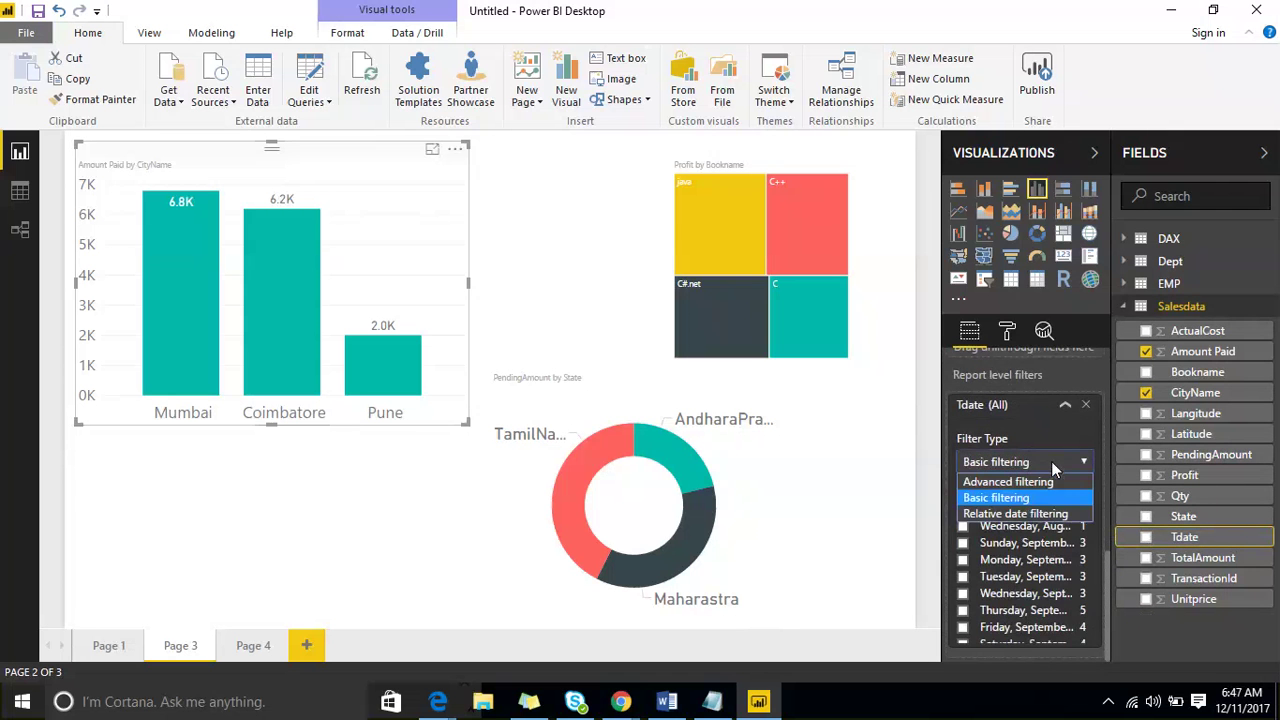
{"action": "left_click", "coordinate": [1045, 514]}
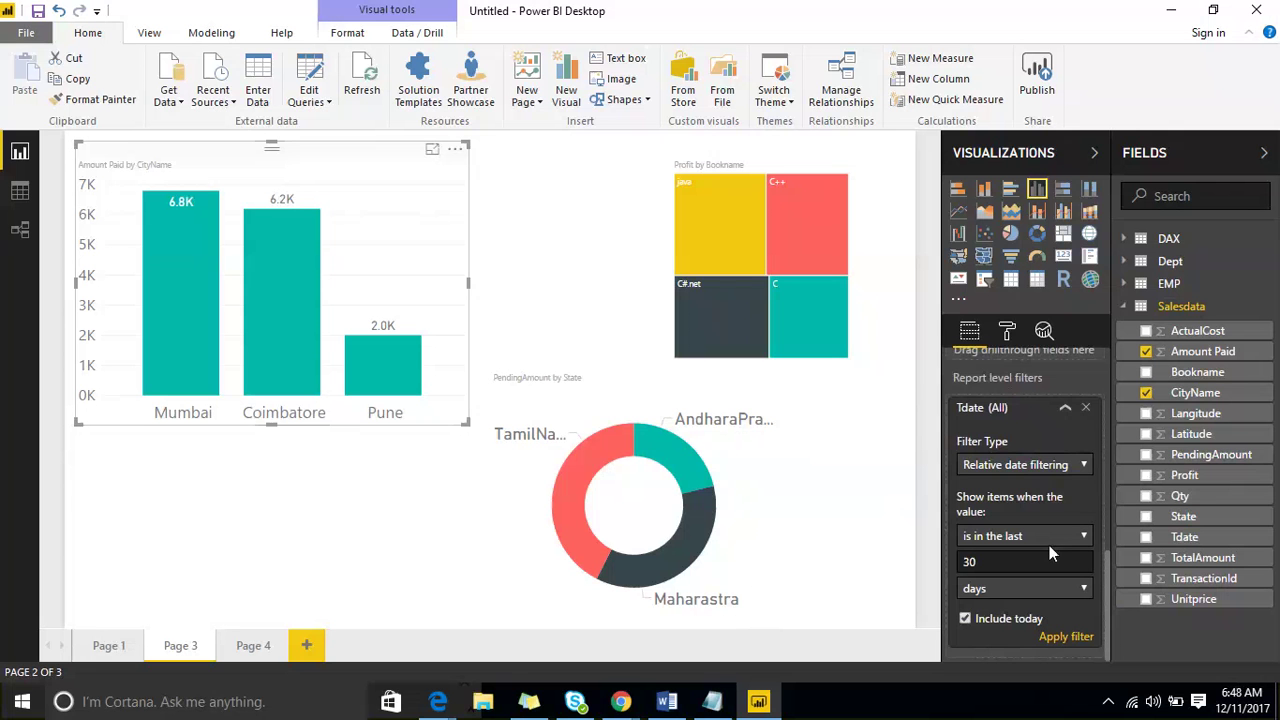
{"action": "left_click", "coordinate": [1045, 465]}
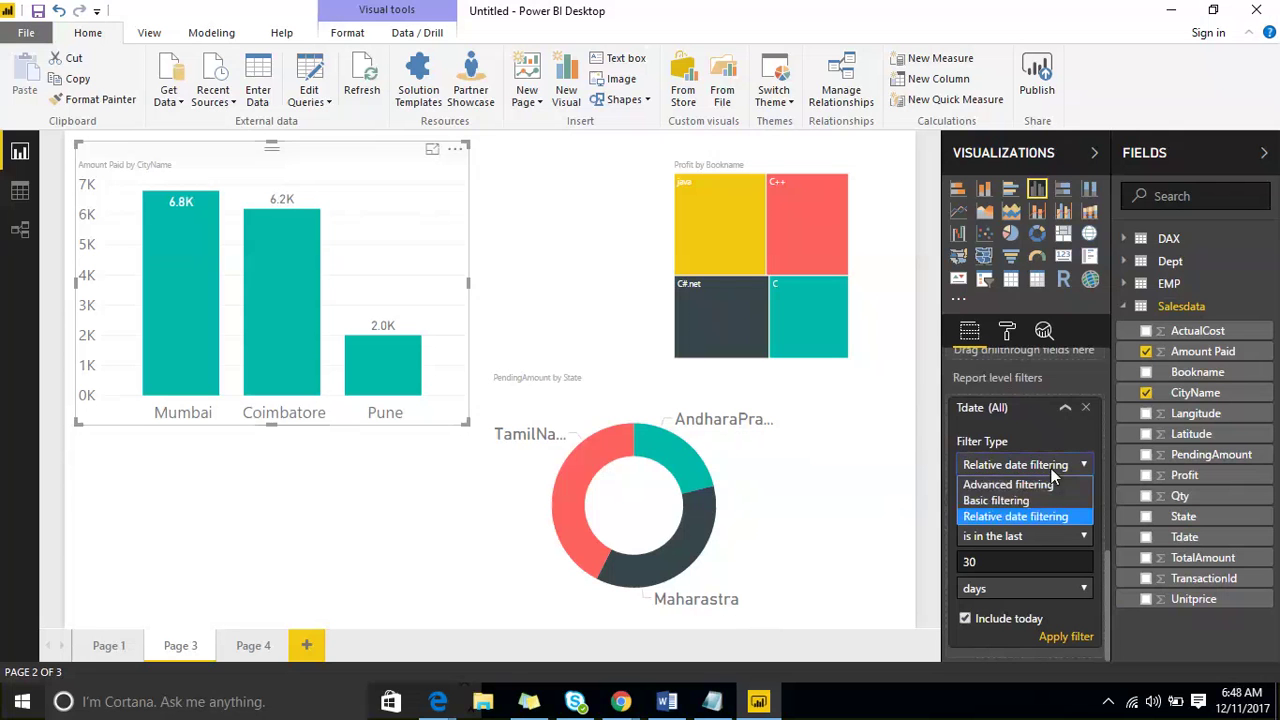
{"action": "left_click", "coordinate": [1048, 518]}
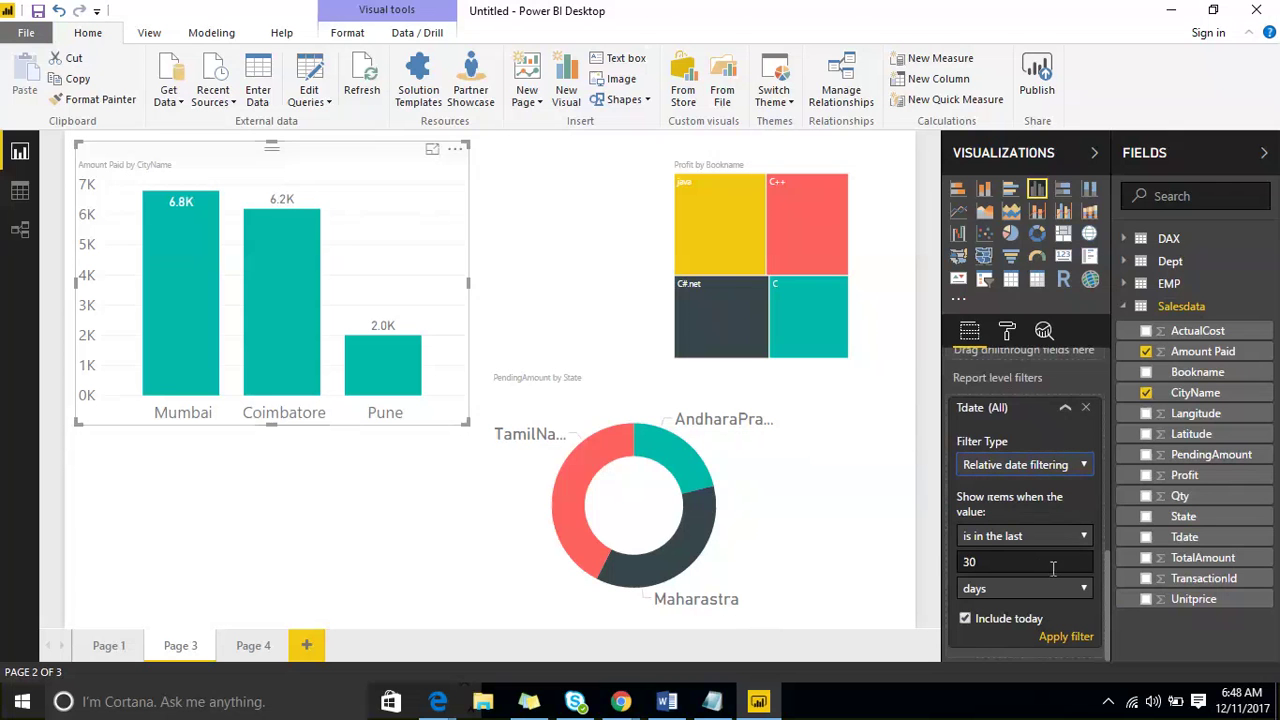
{"action": "left_click", "coordinate": [1084, 589]}
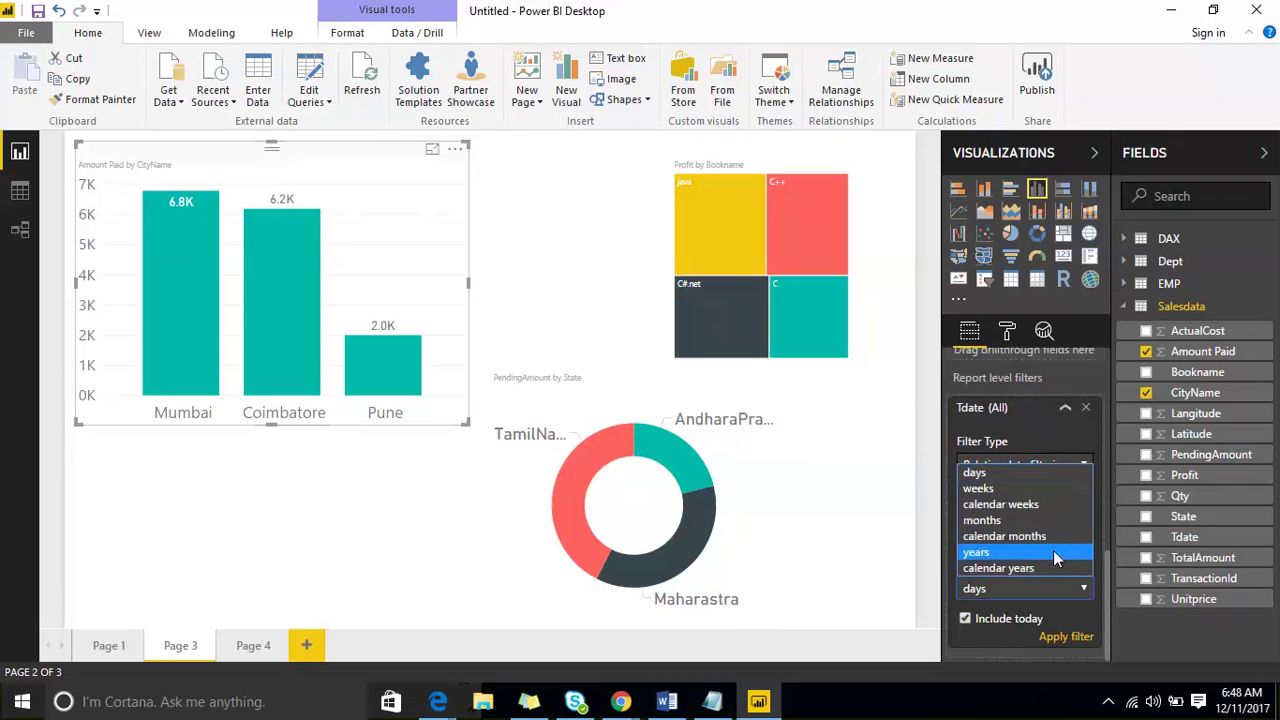
{"action": "left_click", "coordinate": [1045, 524]}
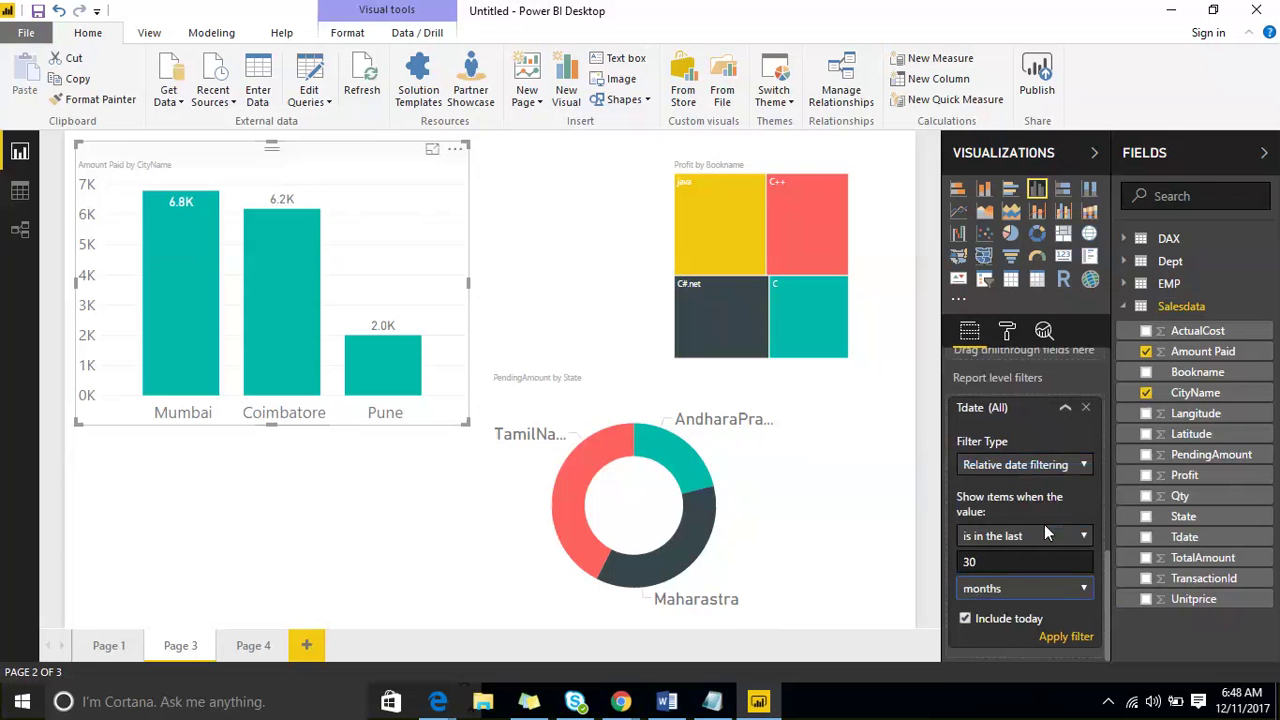
{"action": "left_click", "coordinate": [1062, 640]}
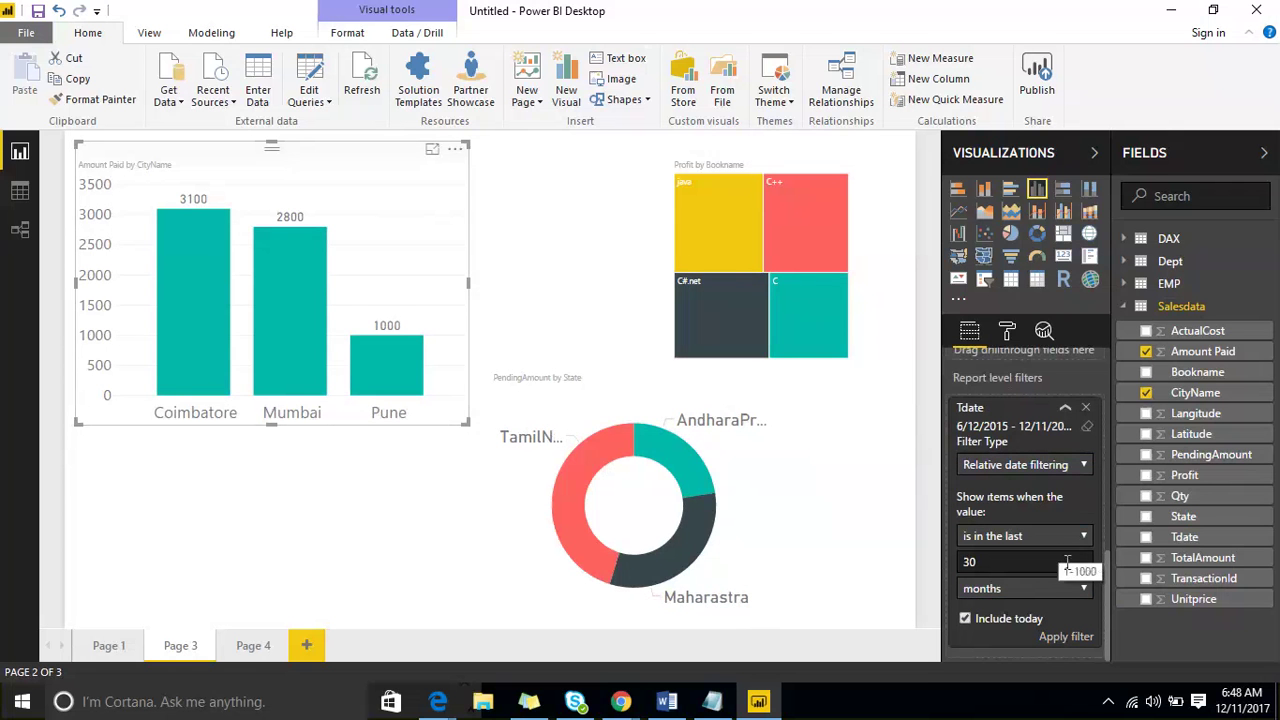
Check the time units offered by the report level Tdate filter and collapse the filter
{"action": "left_click", "coordinate": [1077, 594]}
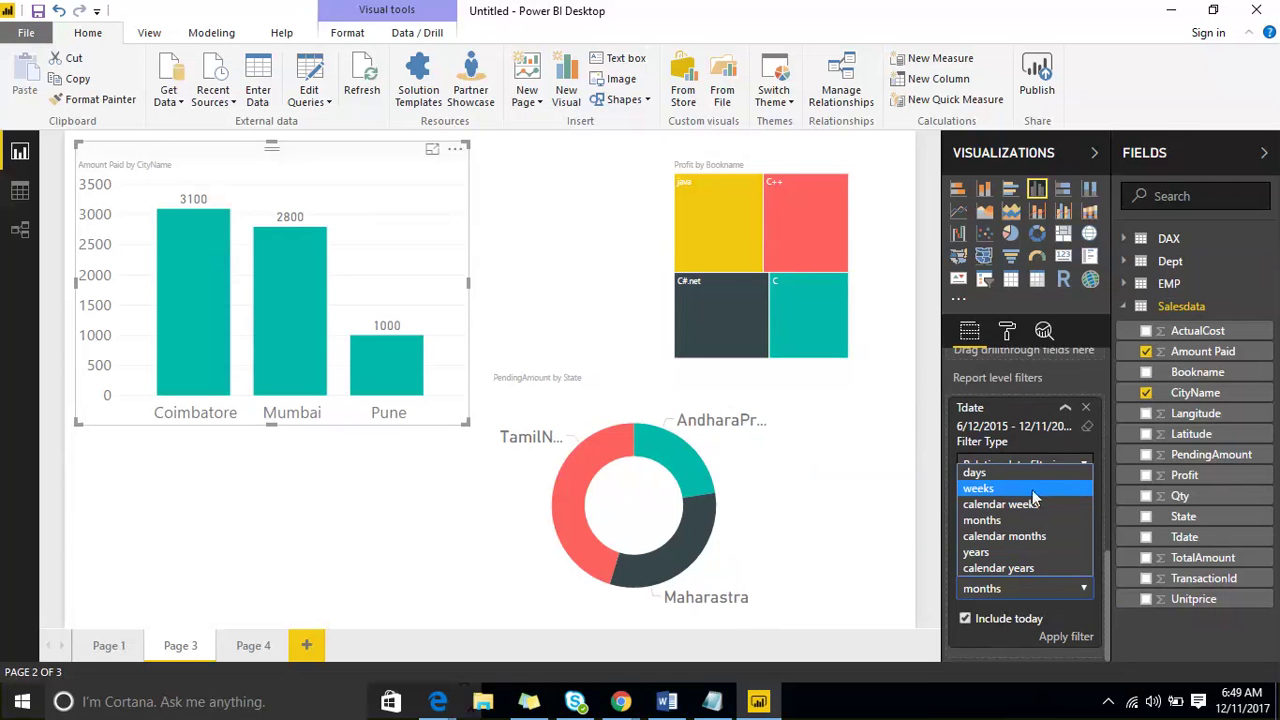
{"action": "scroll", "coordinate": [1060, 420], "scroll_direction": "up", "scroll_amount": 3}
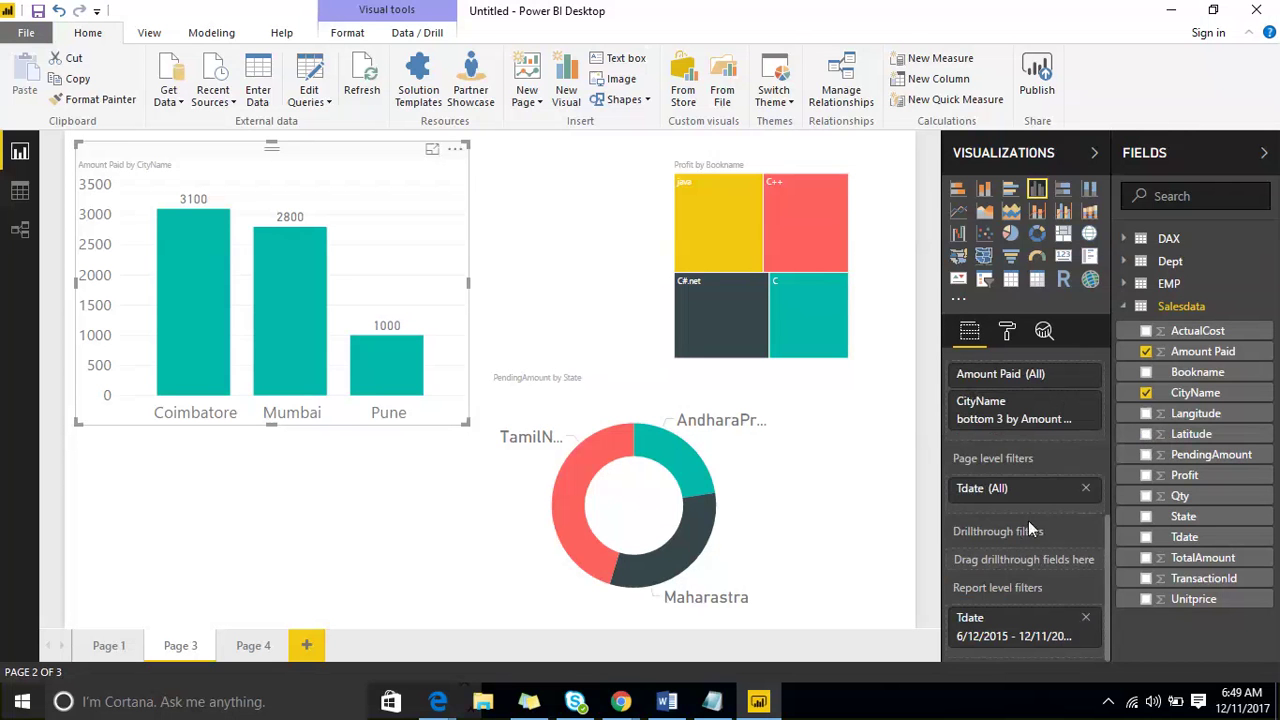
{"action": "mouse_move", "coordinate": [1028, 522]}
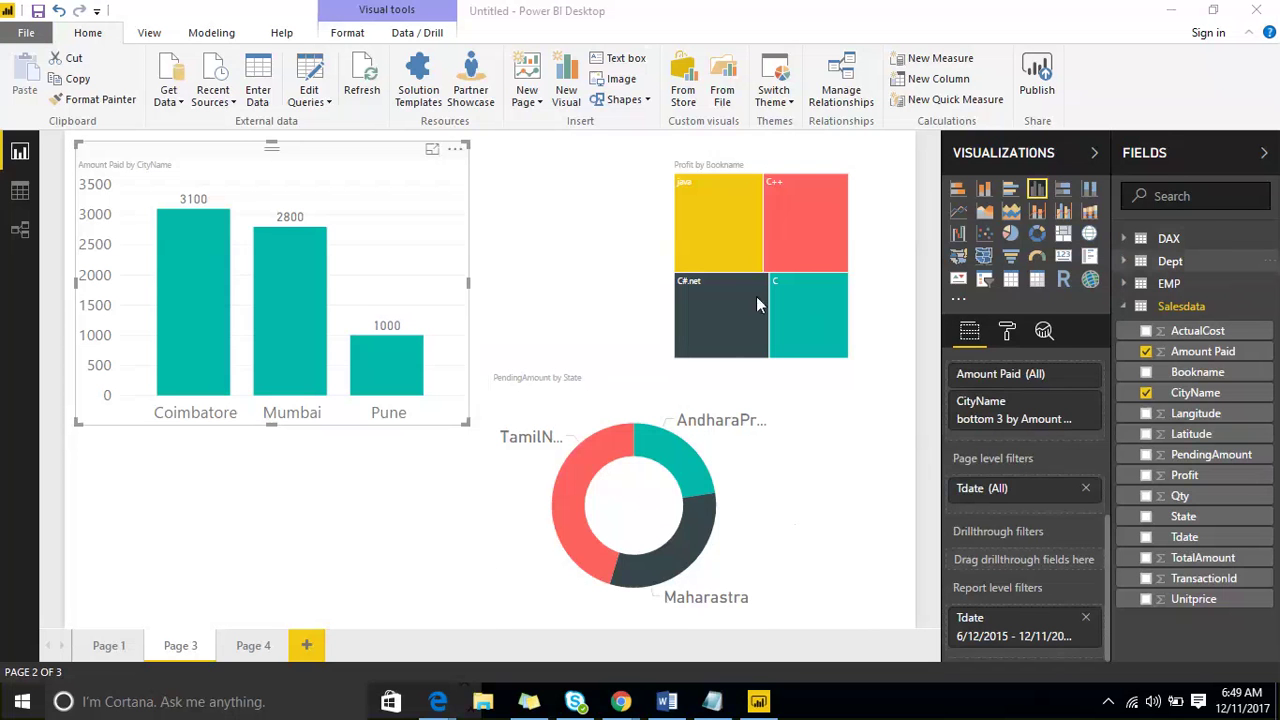
Add two blank pages to the report
{"action": "left_click", "coordinate": [307, 645]}
{"action": "left_click", "coordinate": [379, 645]}
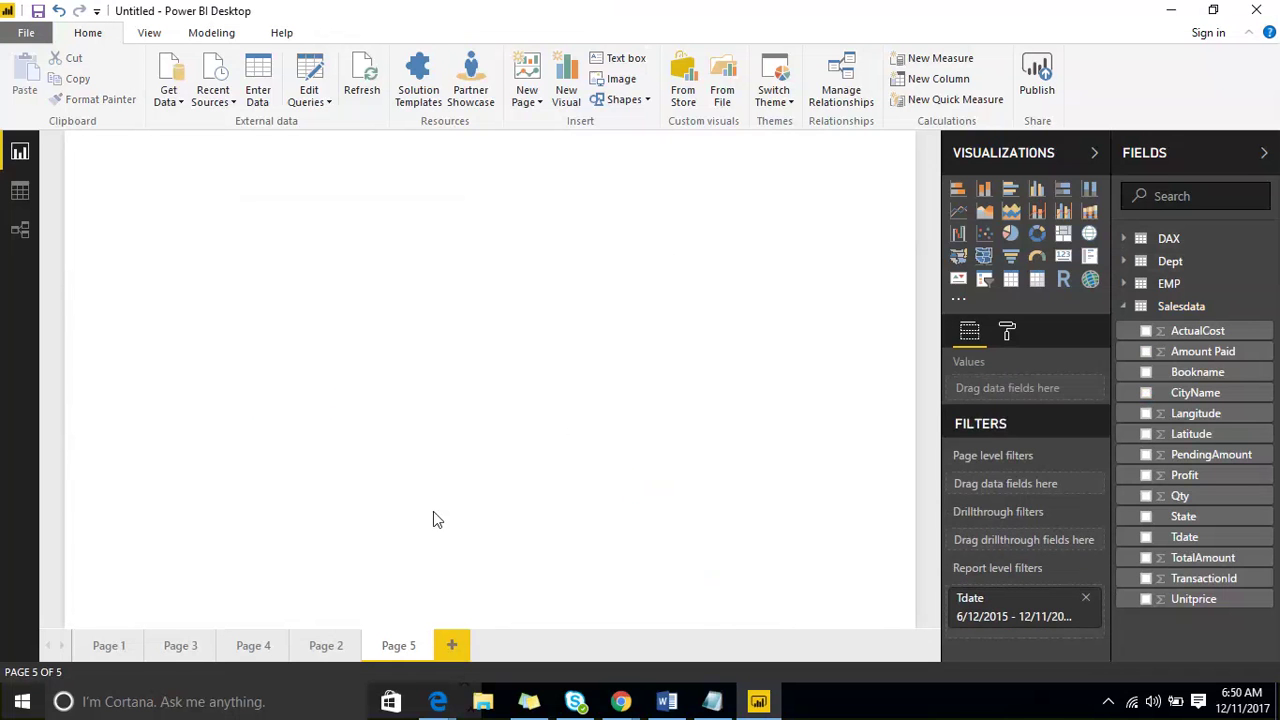
Compare the filters listed on Page 3, Page 4 and Page 5 to see how far the report level Tdate filter reaches
{"action": "left_click", "coordinate": [174, 645]}
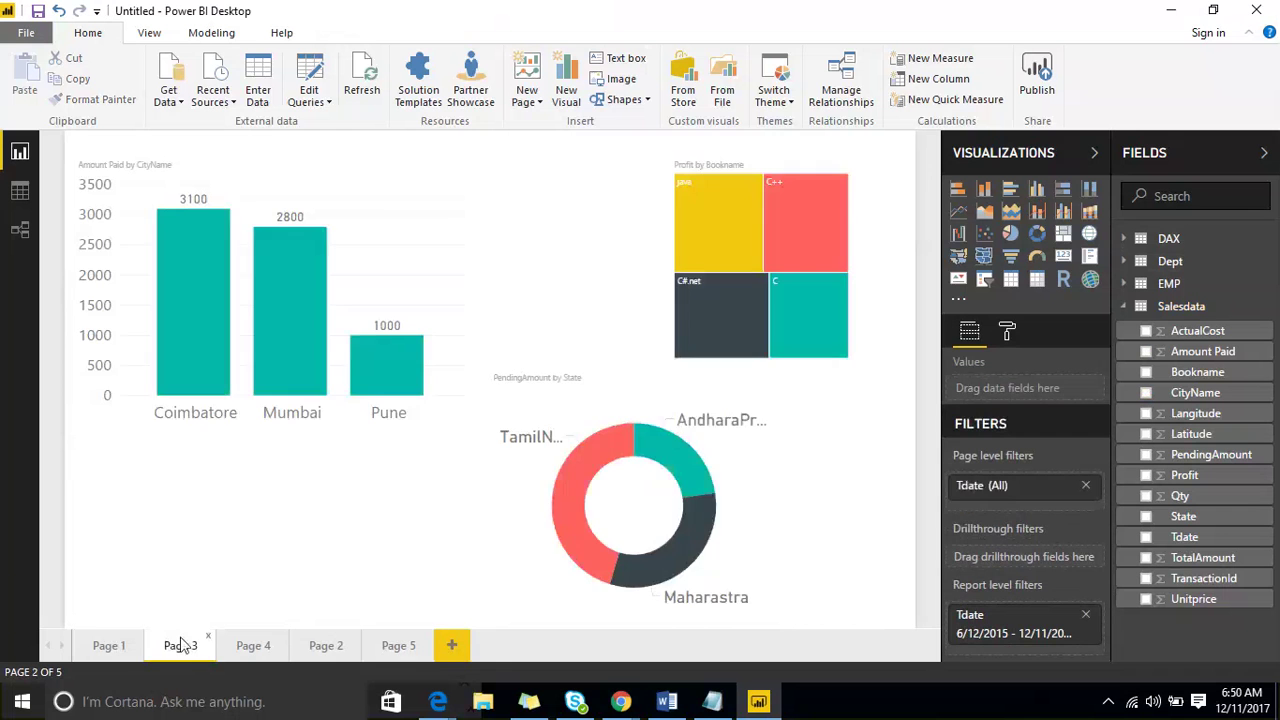
{"action": "left_click", "coordinate": [251, 647]}
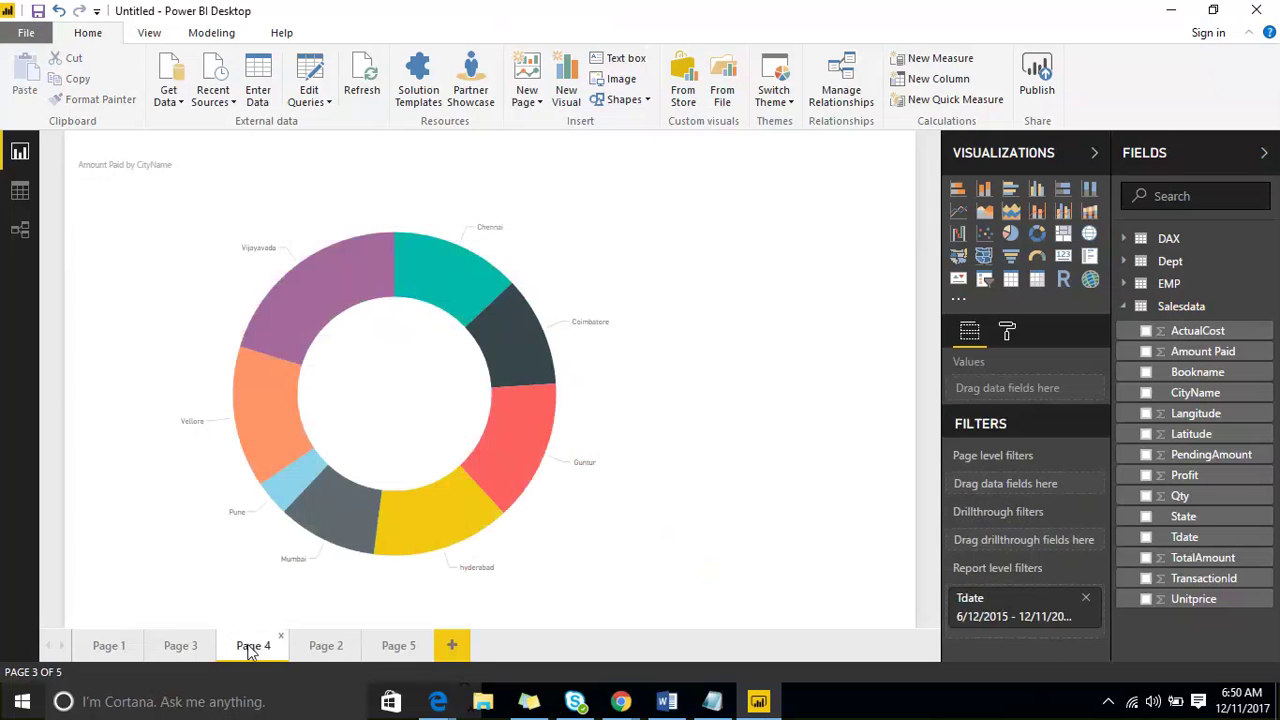
{"action": "left_click", "coordinate": [381, 650]}
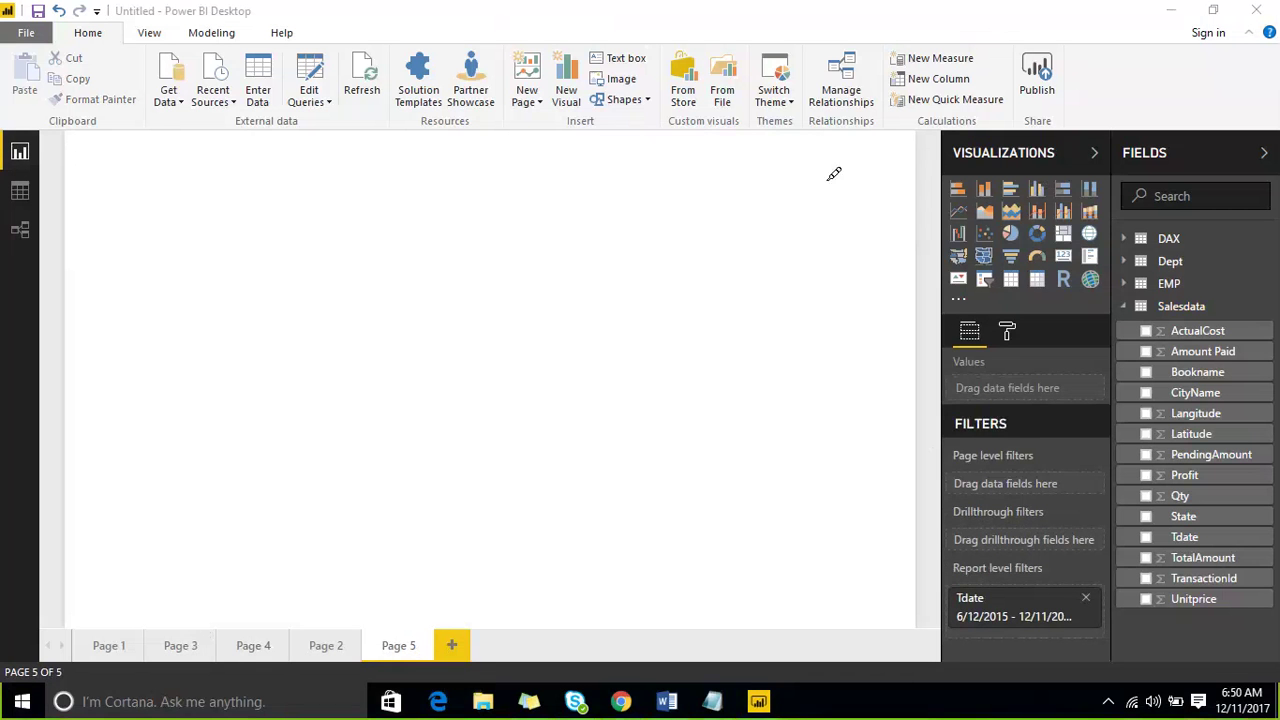
{"action": "mouse_move", "coordinate": [455, 450]}
{"action": "left_mouse_down"}
{"action": "mouse_move", "coordinate": [610, 540]}
{"action": "mouse_move", "coordinate": [660, 409]}
{"action": "mouse_move", "coordinate": [472, 455]}
{"action": "left_mouse_up"}
{"action": "mouse_move", "coordinate": [222, 257]}
{"action": "left_mouse_down"}
{"action": "mouse_move", "coordinate": [258, 374]}
{"action": "mouse_move", "coordinate": [652, 132]}
{"action": "mouse_move", "coordinate": [257, 234]}
{"action": "mouse_move", "coordinate": [358, 298]}
{"action": "mouse_move", "coordinate": [372, 355]}
{"action": "left_mouse_up"}
{"action": "left_click_drag", "start_coordinate": [479, 208], "coordinate": [503, 296]}
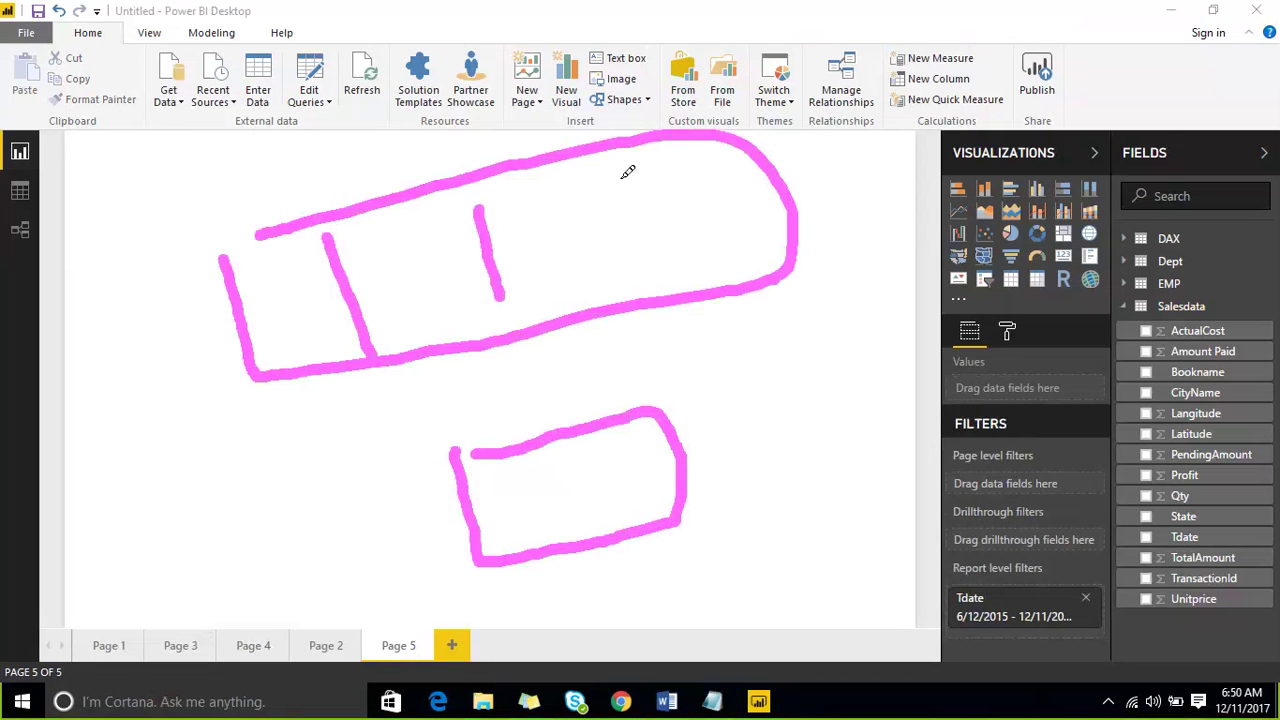
{"action": "left_click_drag", "start_coordinate": [618, 177], "coordinate": [638, 280]}
{"action": "left_click_drag", "start_coordinate": [280, 280], "coordinate": [489, 490]}
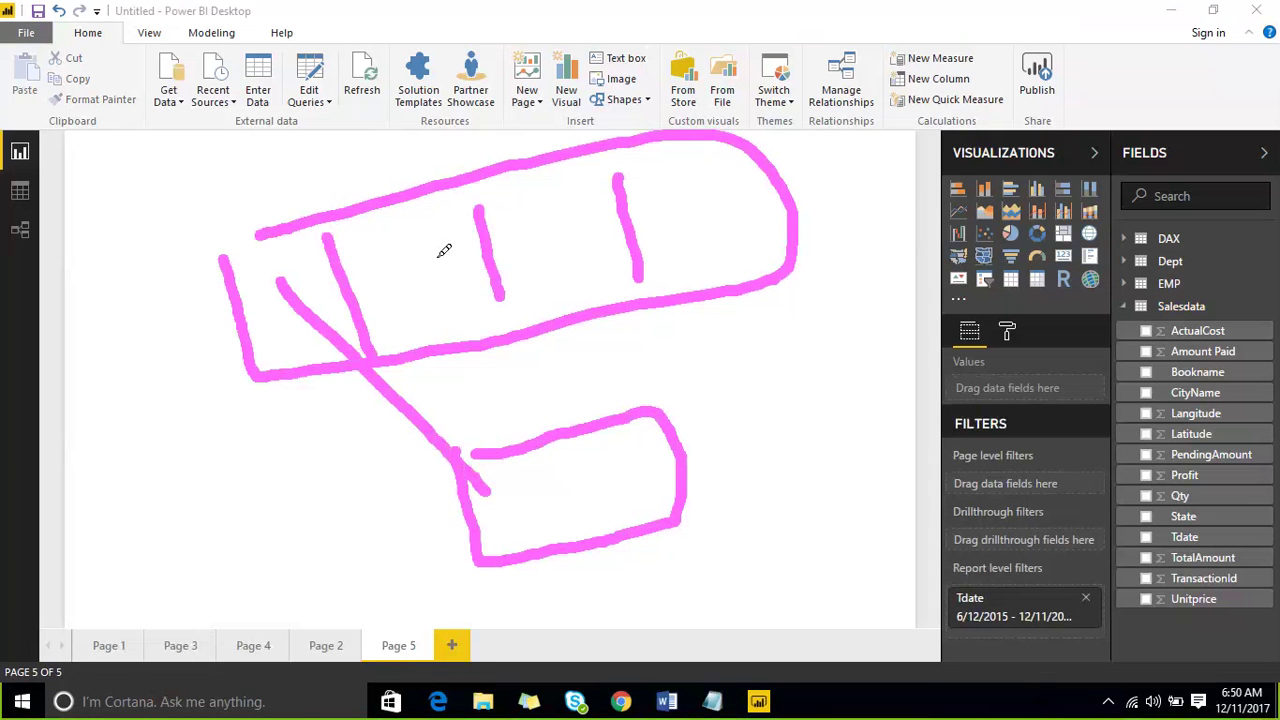
{"action": "left_click_drag", "start_coordinate": [437, 256], "coordinate": [531, 474]}
{"action": "left_click_drag", "start_coordinate": [541, 228], "coordinate": [567, 484]}
{"action": "left_click_drag", "start_coordinate": [677, 204], "coordinate": [614, 505]}
{"action": "mouse_move", "coordinate": [703, 470]}
{"action": "left_mouse_down"}
{"action": "mouse_move", "coordinate": [785, 428]}
{"action": "mouse_move", "coordinate": [750, 508]}
{"action": "left_mouse_up"}
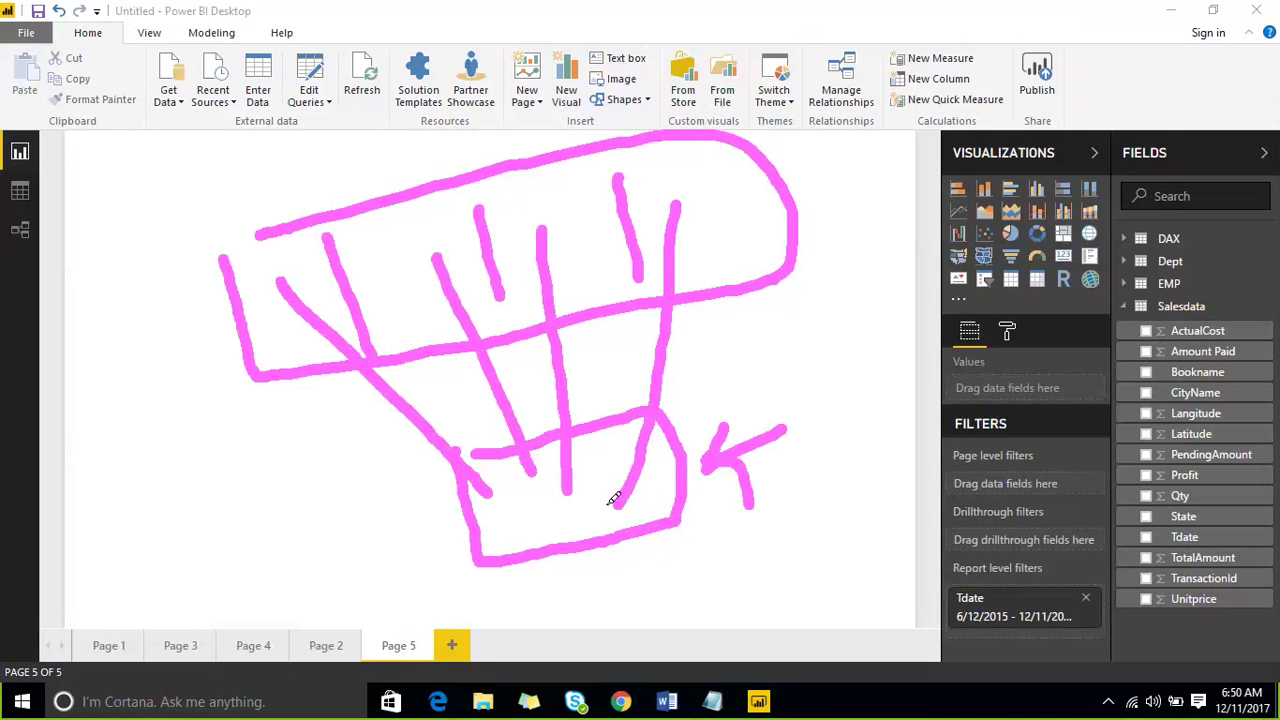
{"action": "mouse_move", "coordinate": [600, 490]}
{"action": "left_mouse_down"}
{"action": "mouse_move", "coordinate": [617, 472]}
{"action": "mouse_move", "coordinate": [618, 490]}
{"action": "mouse_move", "coordinate": [657, 480]}
{"action": "mouse_move", "coordinate": [694, 320]}
{"action": "mouse_move", "coordinate": [700, 216]}
{"action": "left_mouse_up"}
{"action": "mouse_move", "coordinate": [541, 505]}
{"action": "left_mouse_down"}
{"action": "mouse_move", "coordinate": [572, 528]}
{"action": "mouse_move", "coordinate": [566, 518]}
{"action": "left_mouse_up"}
{"action": "mouse_move", "coordinate": [598, 470]}
{"action": "left_mouse_down"}
{"action": "mouse_move", "coordinate": [571, 257]}
{"action": "mouse_move", "coordinate": [558, 250]}
{"action": "left_mouse_up"}
{"action": "left_click_drag", "start_coordinate": [515, 190], "coordinate": [632, 250]}
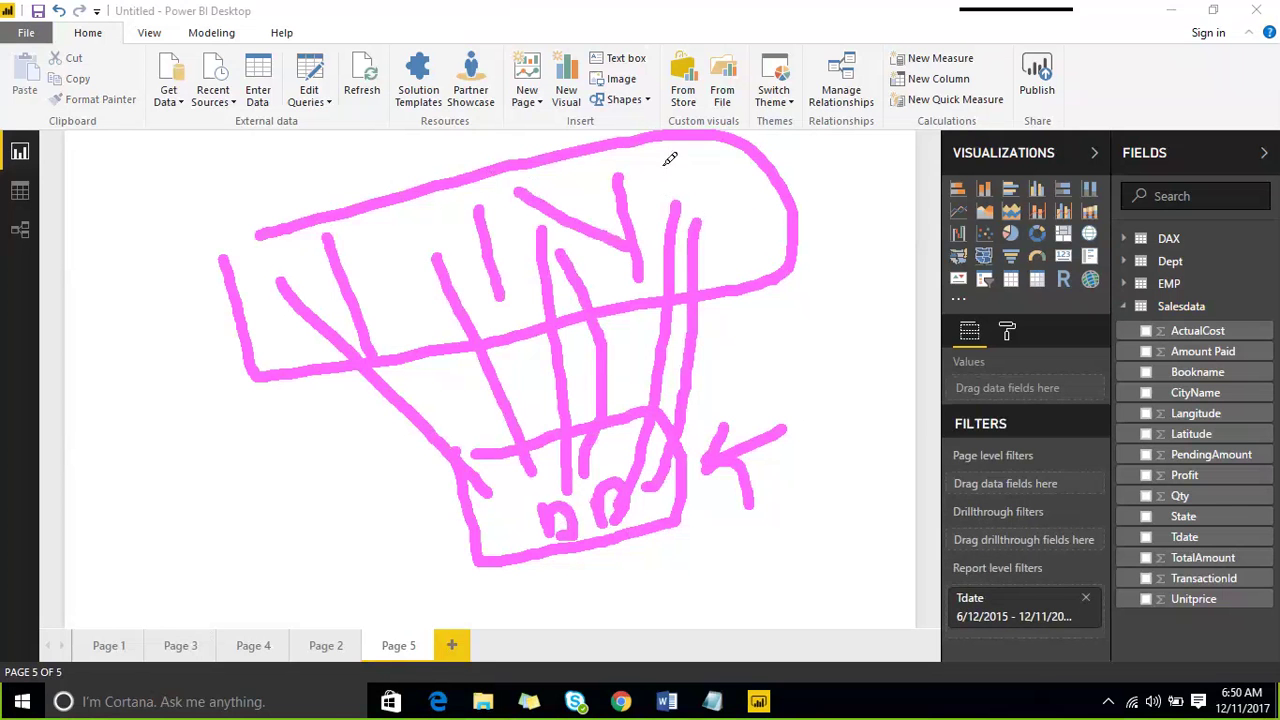
{"action": "left_click_drag", "start_coordinate": [662, 157], "coordinate": [795, 245]}
{"action": "left_click_drag", "start_coordinate": [383, 238], "coordinate": [432, 292]}
{"action": "left_click_drag", "start_coordinate": [272, 272], "coordinate": [322, 305]}
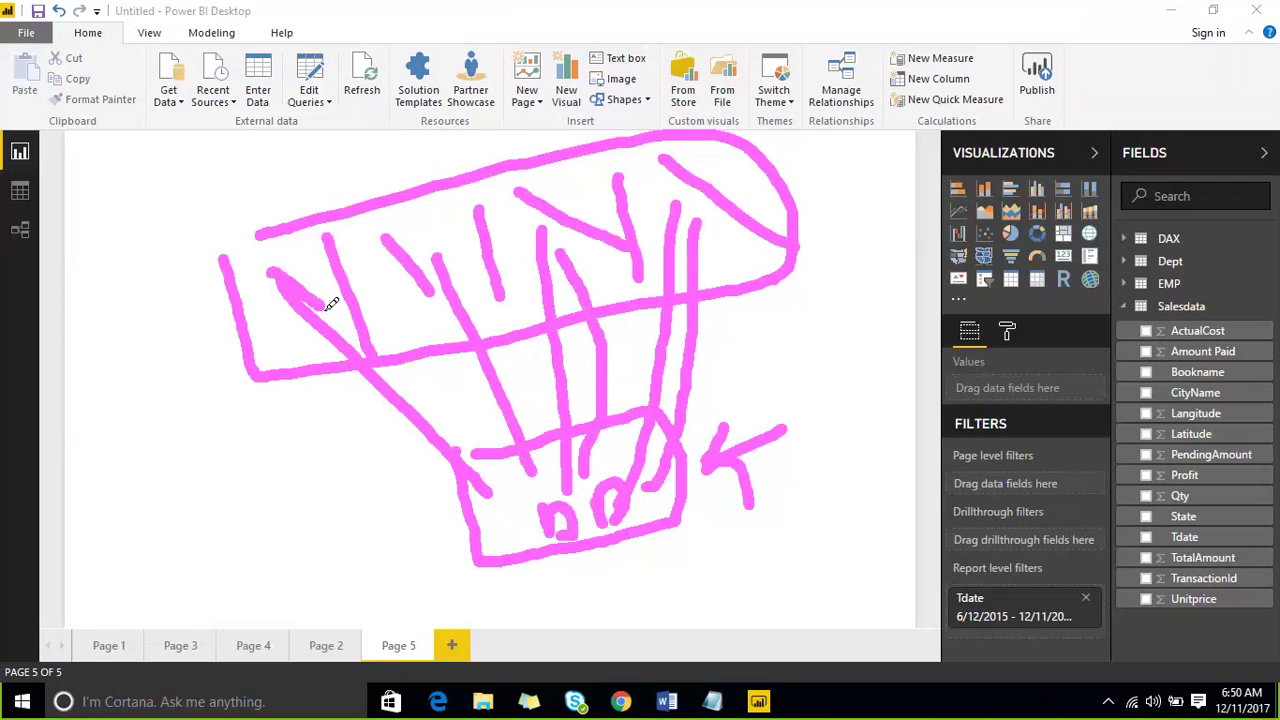
{"action": "mouse_move", "coordinate": [415, 484]}
{"action": "left_mouse_down"}
{"action": "mouse_move", "coordinate": [418, 518]}
{"action": "mouse_move", "coordinate": [677, 382]}
{"action": "mouse_move", "coordinate": [677, 583]}
{"action": "mouse_move", "coordinate": [423, 543]}
{"action": "mouse_move", "coordinate": [418, 504]}
{"action": "left_mouse_up"}
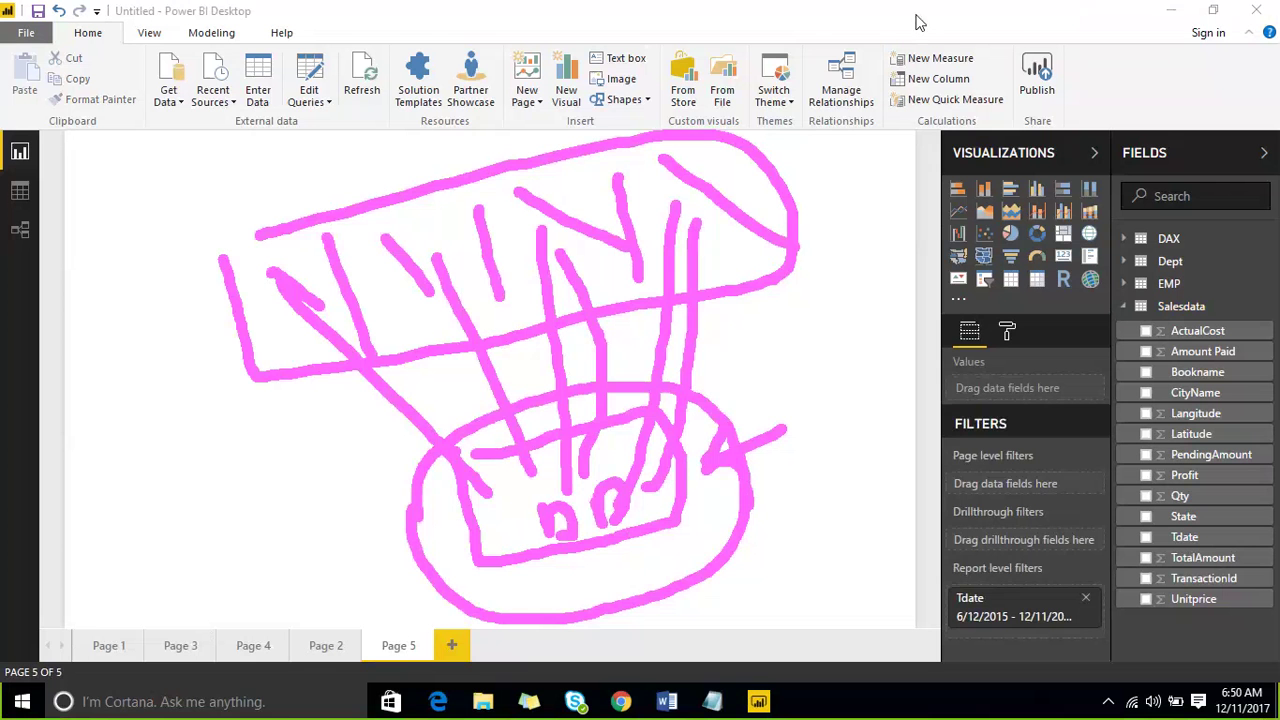
{"action": "key", "text": "Escape"}
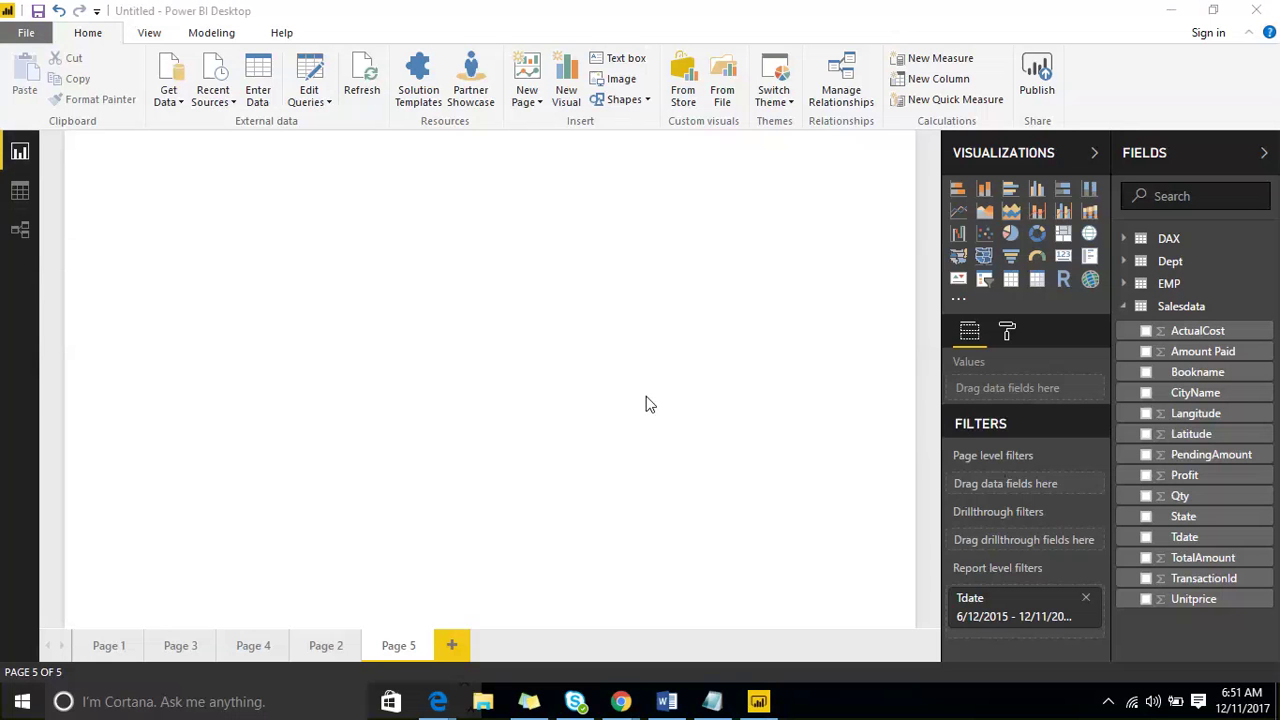
Review the common data sources and the relationships between the Salesdata, Dept, EMP and DAX tables, and return to the report canvas
{"action": "left_click", "coordinate": [176, 104]}
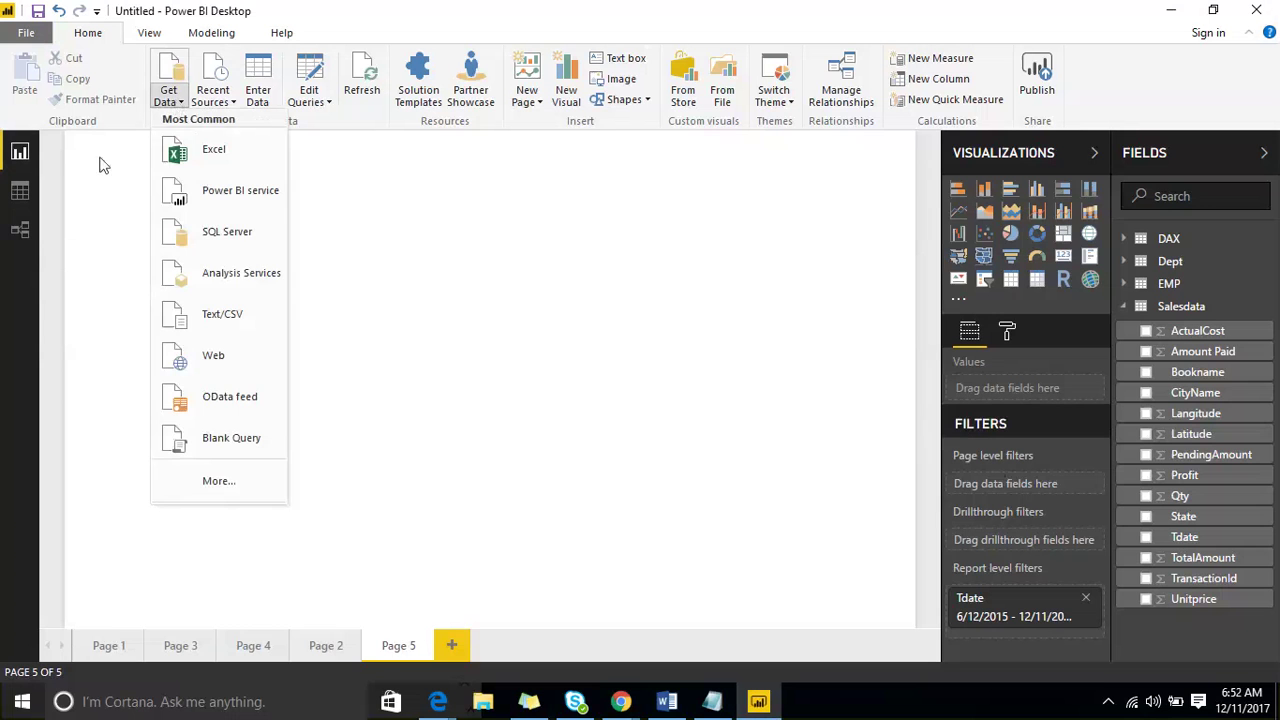
{"action": "left_click", "coordinate": [25, 232]}
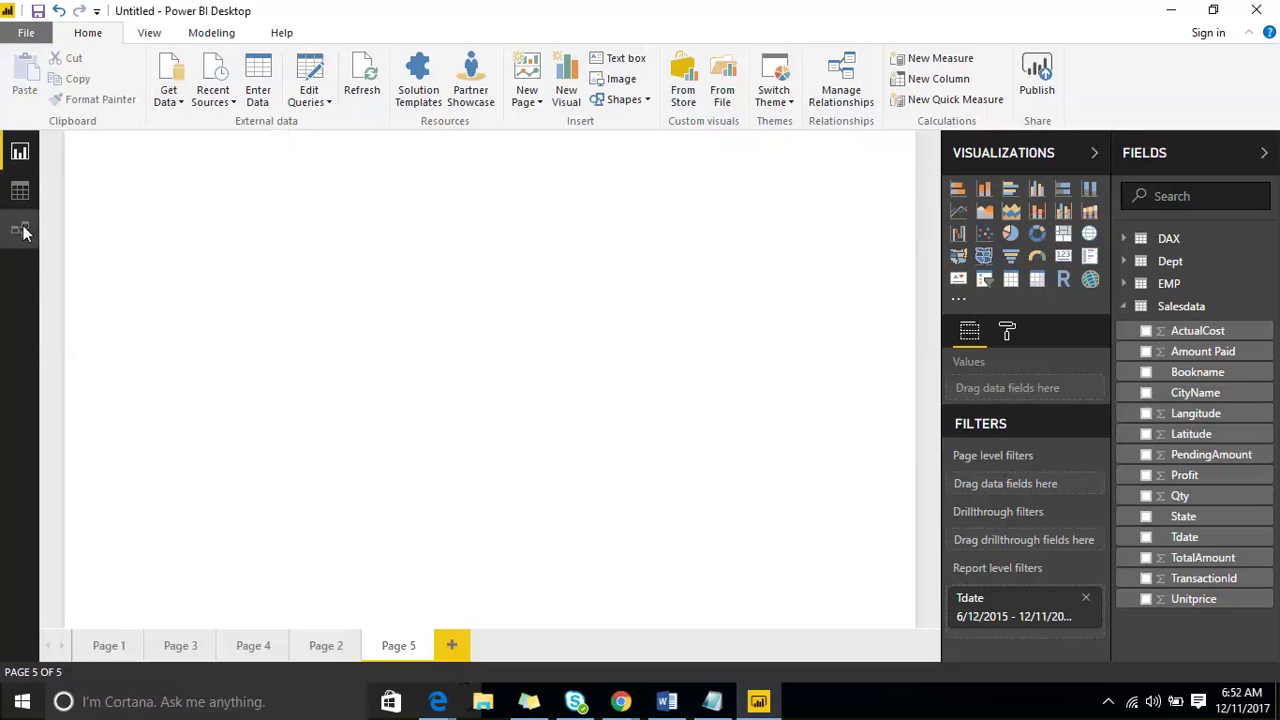
{"action": "left_click", "coordinate": [25, 232]}
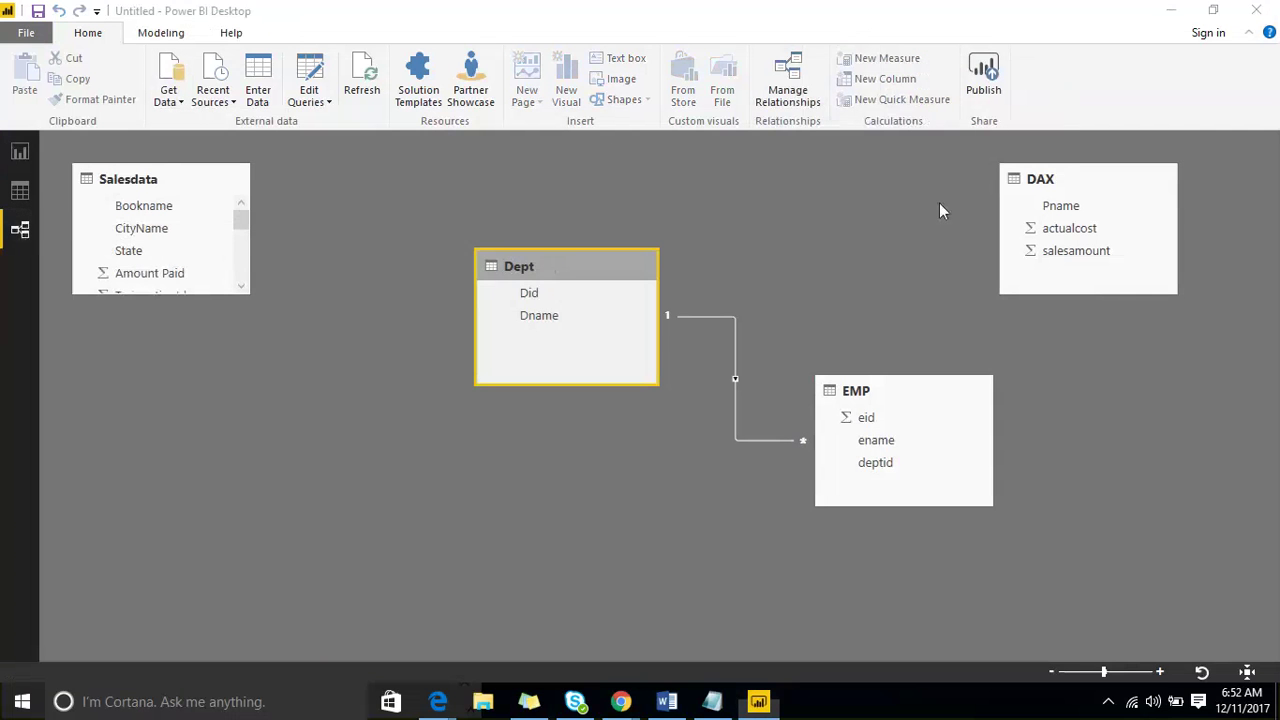
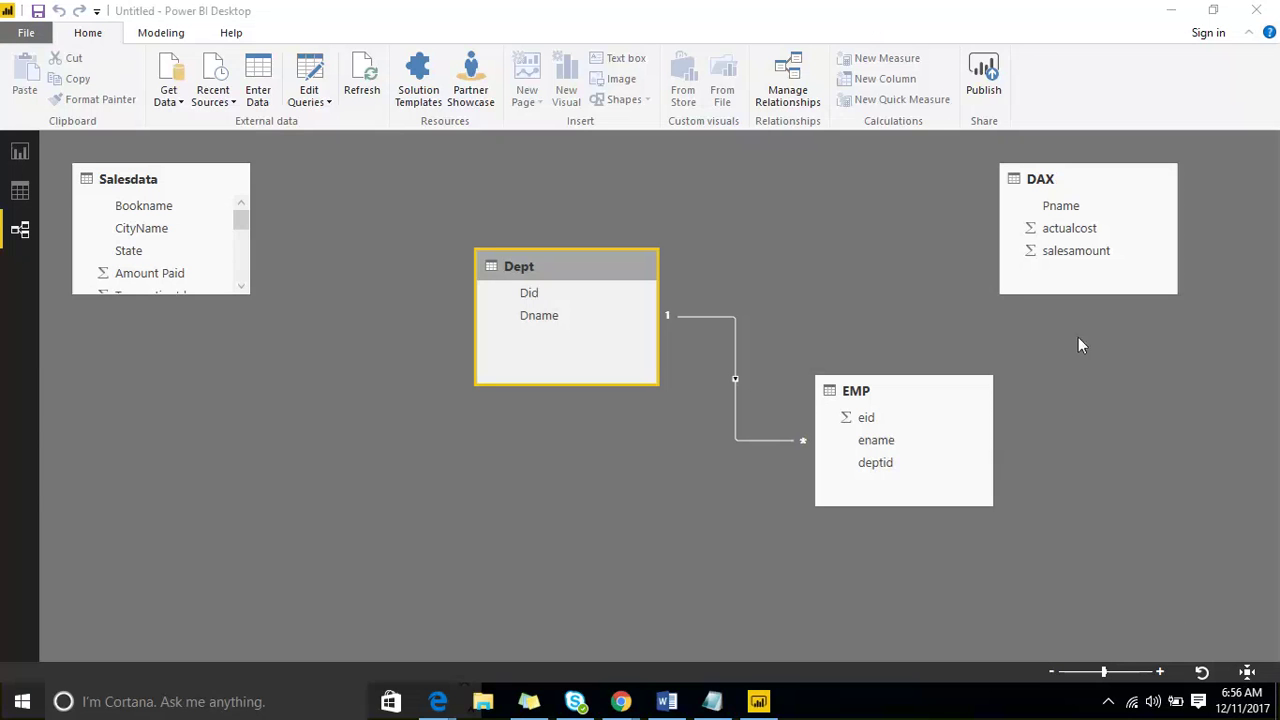
{"action": "left_click", "coordinate": [22, 152]}
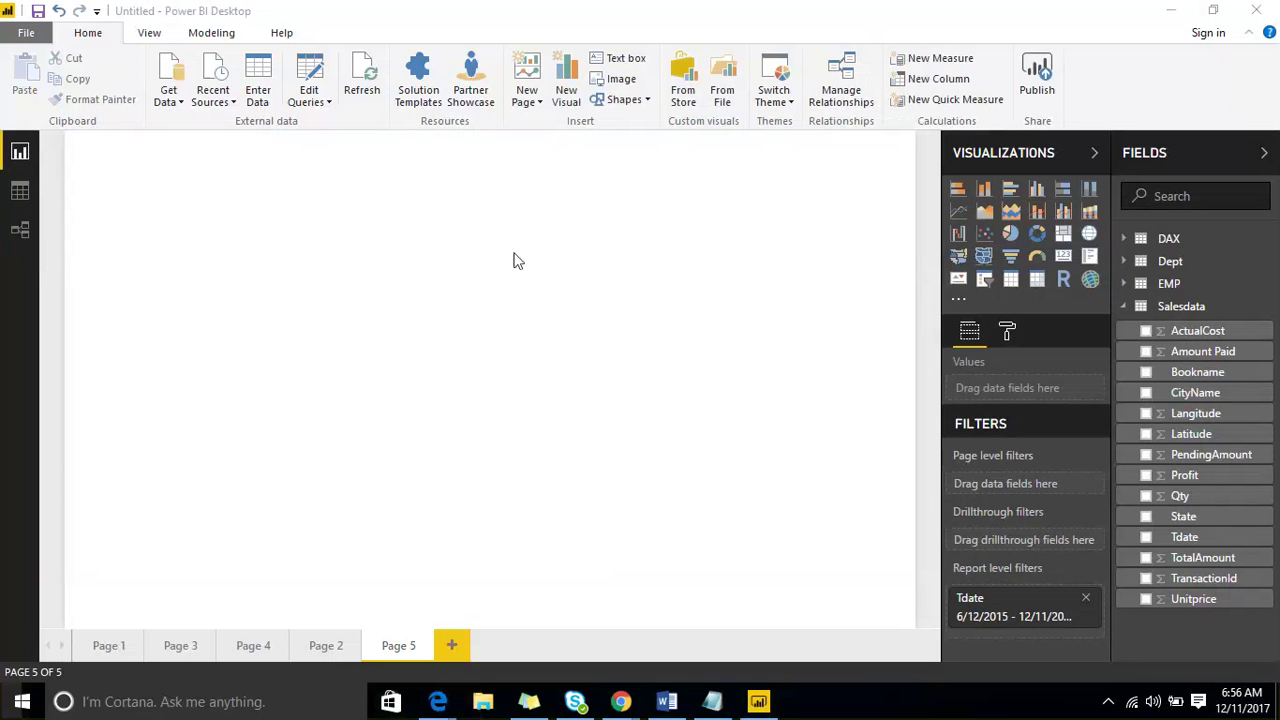
Add Bookname from Salesdata as a page level filter on Page 5
{"action": "left_click", "coordinate": [1262, 376]}
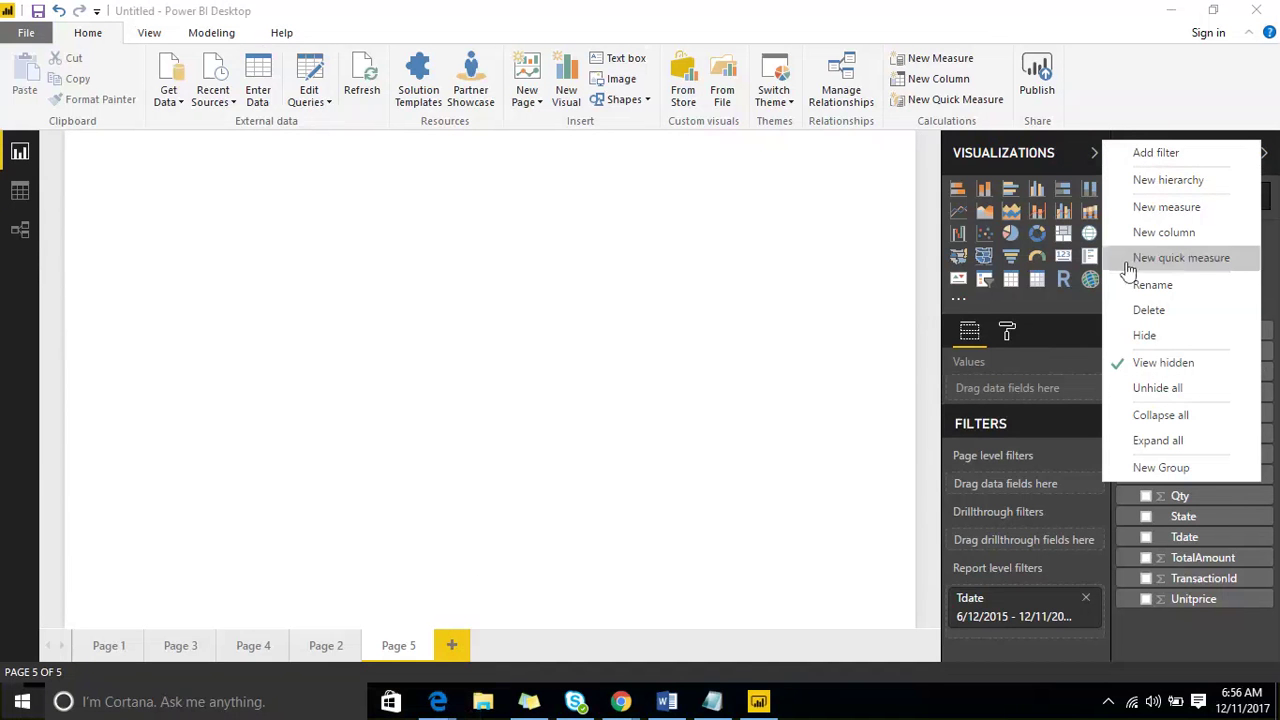
{"action": "left_click", "coordinate": [797, 363]}
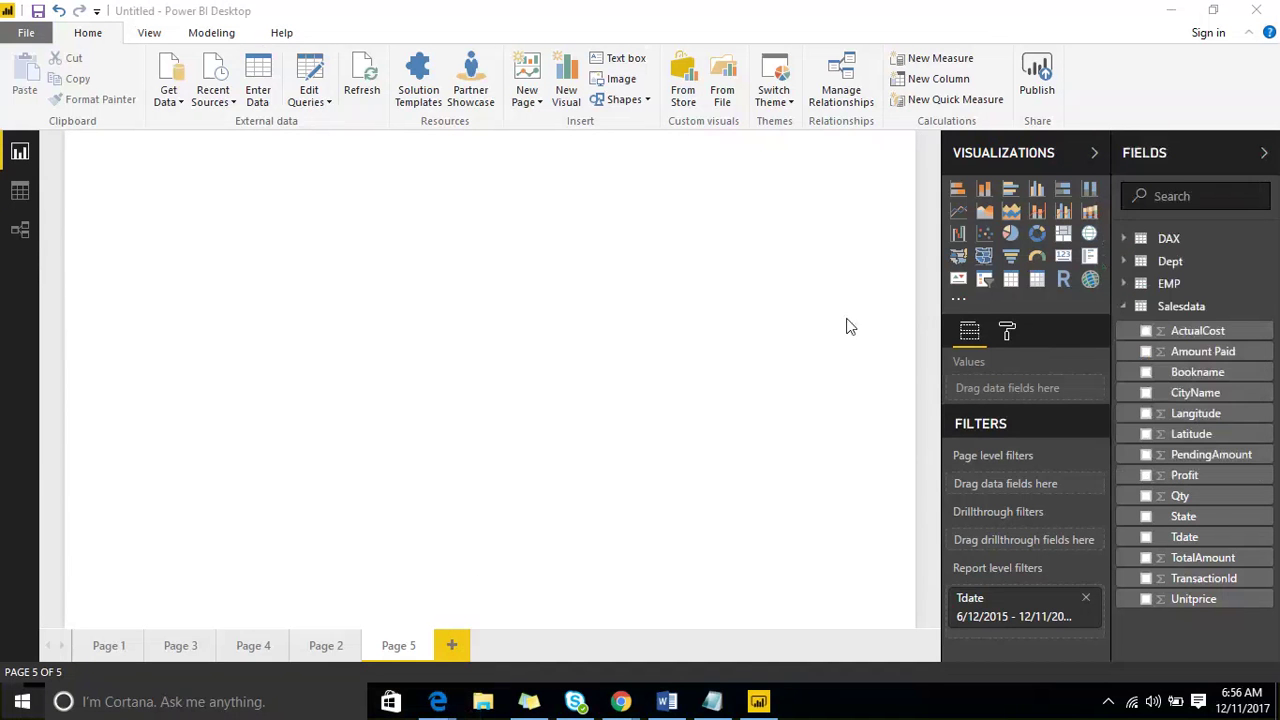
{"action": "right_click", "coordinate": [1258, 375]}
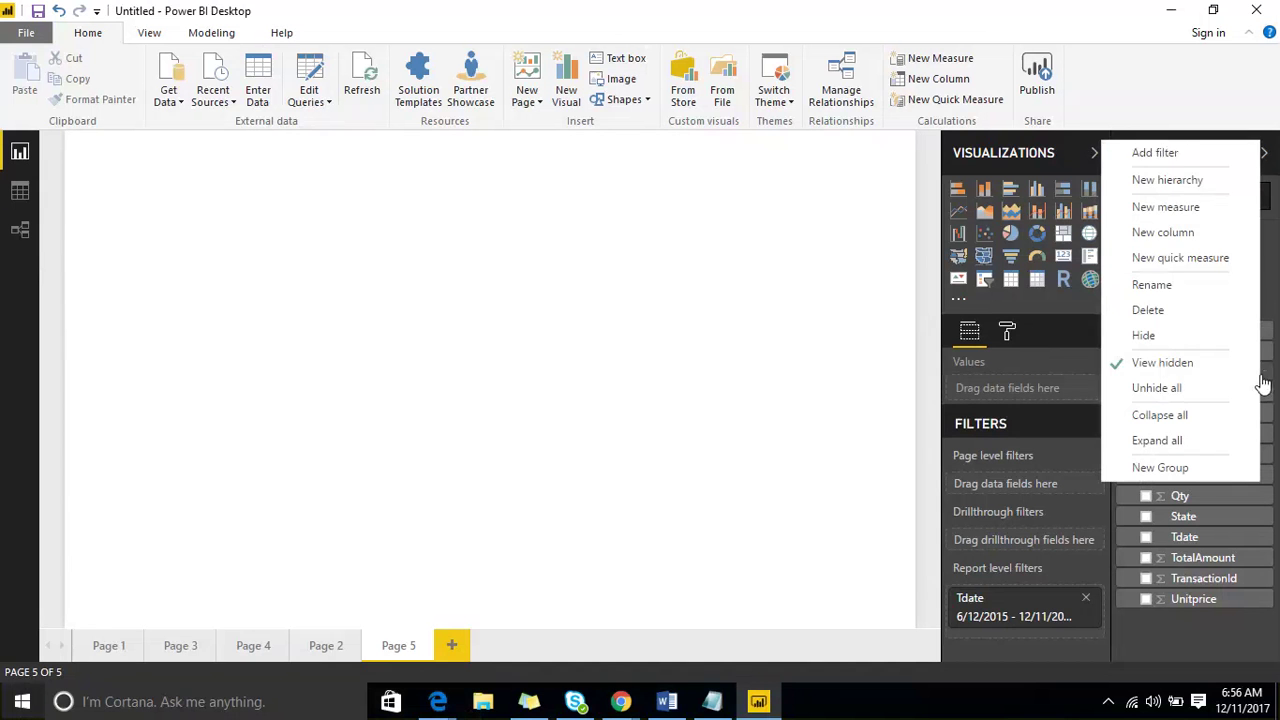
{"action": "left_click", "coordinate": [1186, 156]}
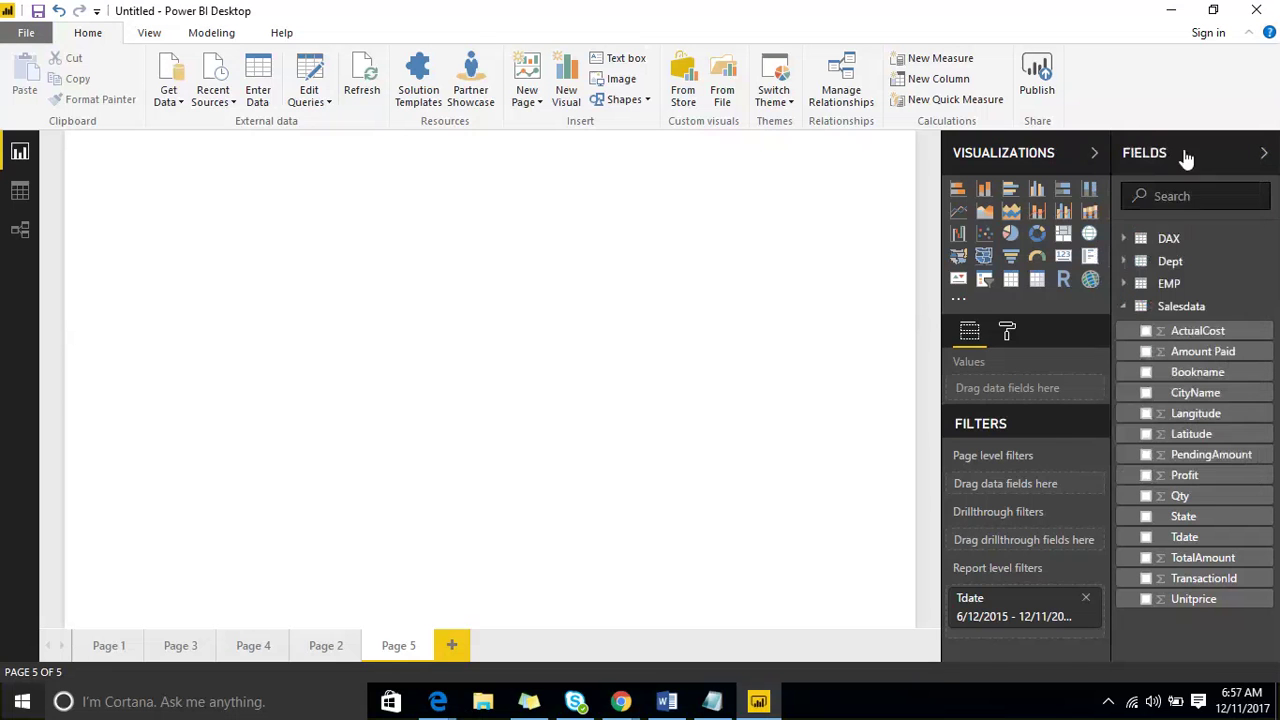
{"action": "scroll", "coordinate": [1025, 520], "scroll_direction": "down", "scroll_amount": 3}
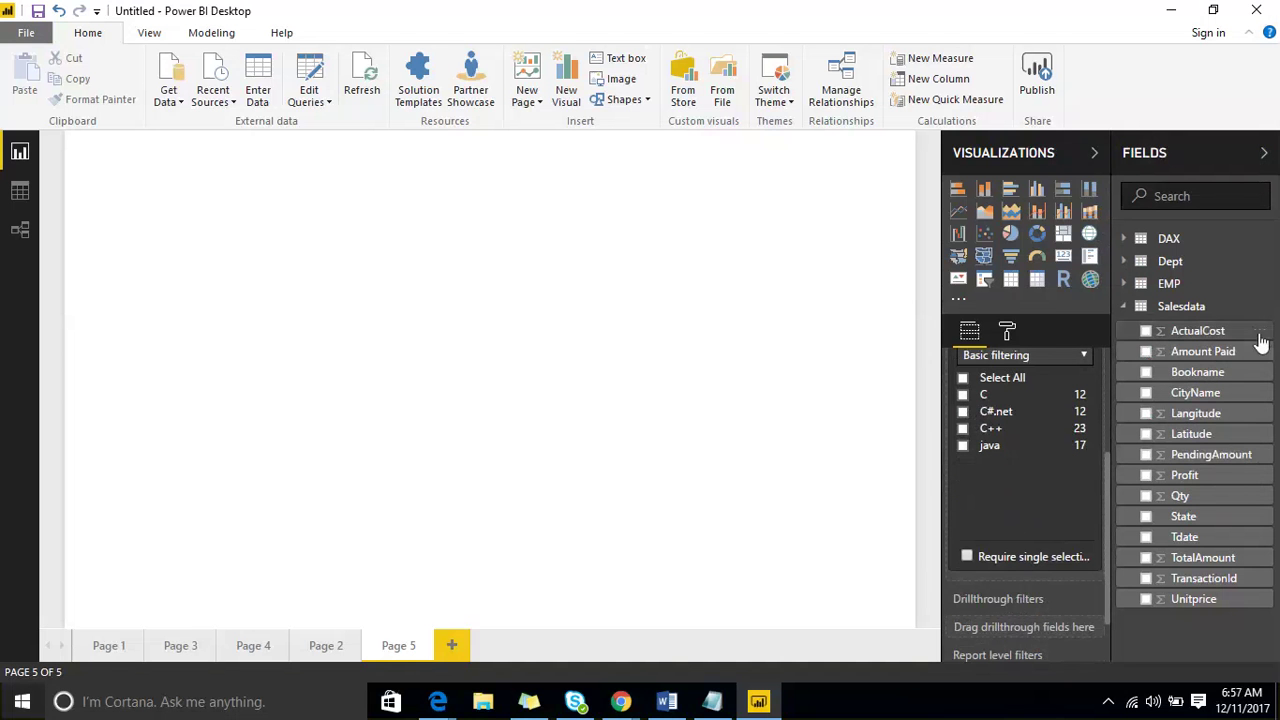
Collapse all tables in the field list and expand Salesdata again
{"action": "left_click", "coordinate": [1254, 378]}
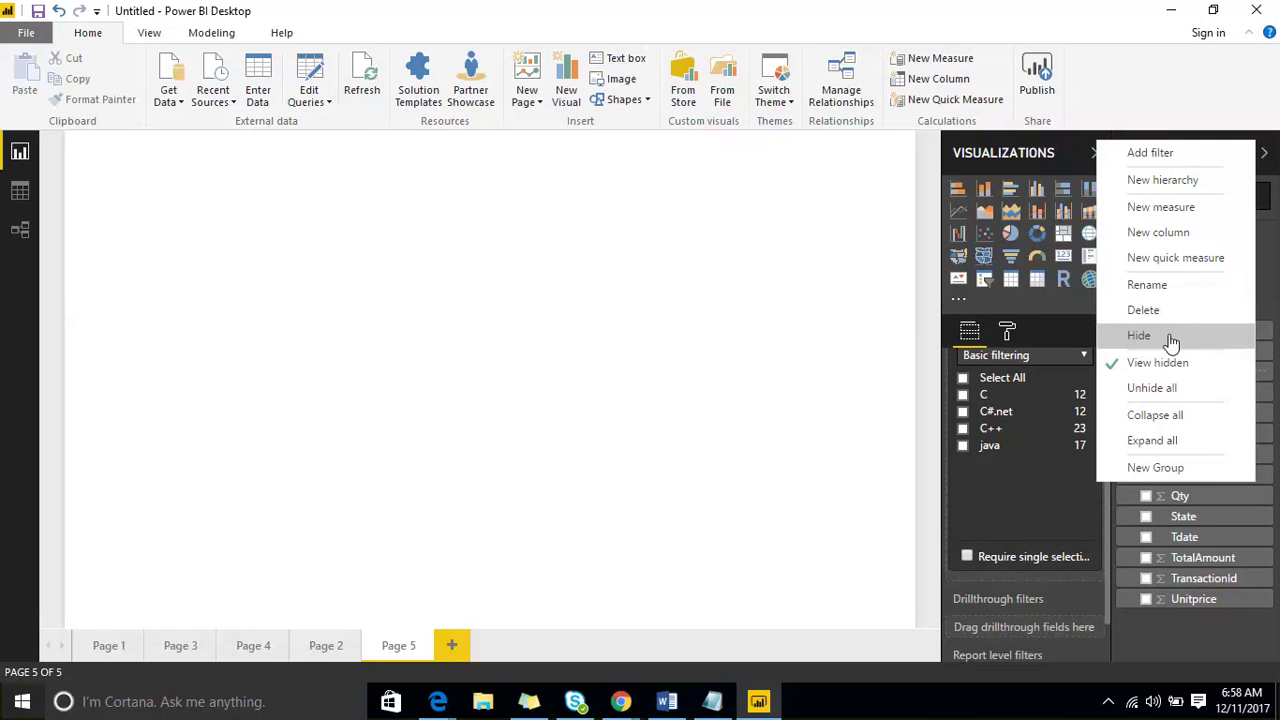
{"action": "left_click", "coordinate": [1187, 415]}
{"action": "left_click", "coordinate": [1127, 307]}
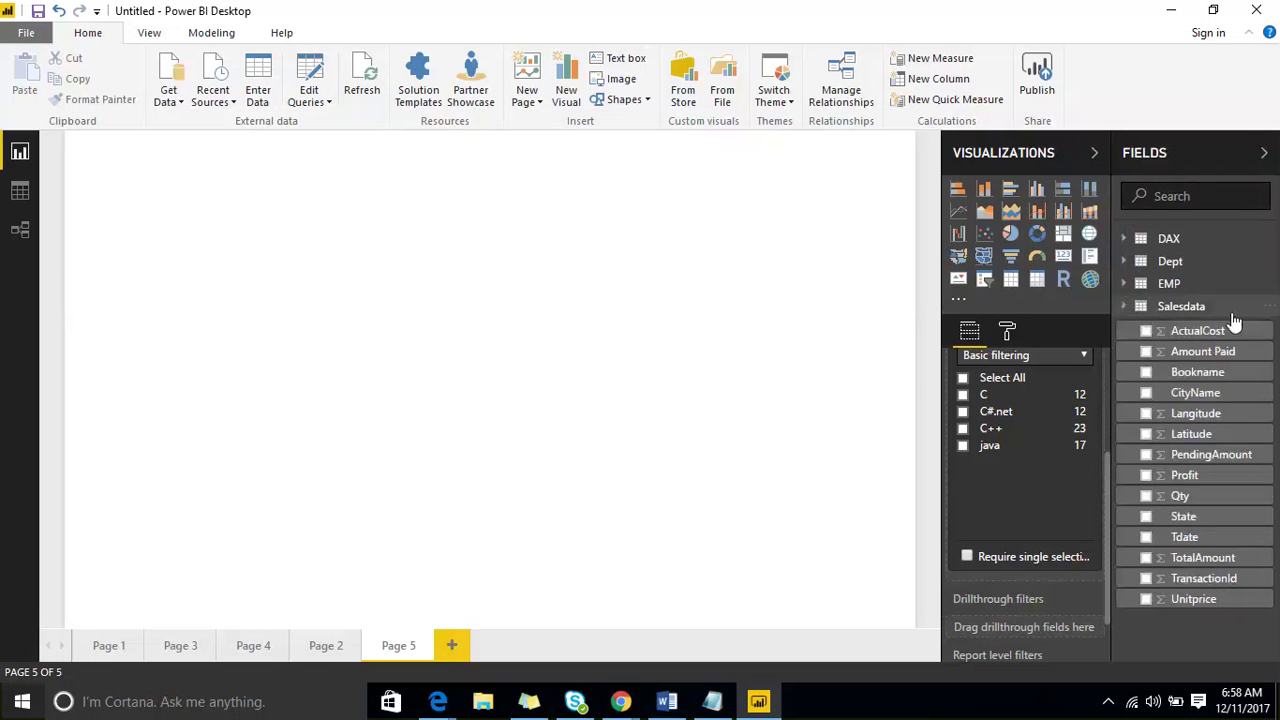
{"action": "right_click", "coordinate": [1262, 380]}
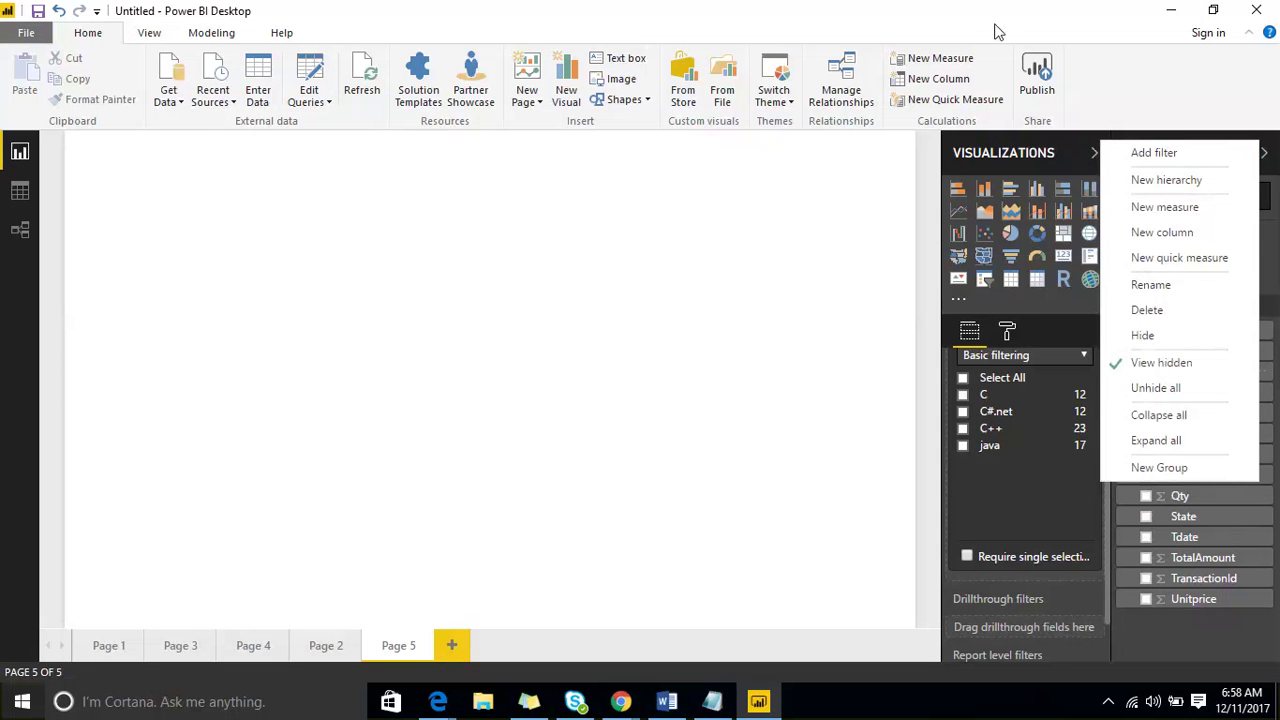
{"action": "key", "text": "ctrl+2"}
{"action": "mouse_move", "coordinate": [140, 132]}
{"action": "left_mouse_down"}
{"action": "mouse_move", "coordinate": [242, 562]}
{"action": "mouse_move", "coordinate": [414, 480]}
{"action": "mouse_move", "coordinate": [265, 82]}
{"action": "mouse_move", "coordinate": [130, 115]}
{"action": "left_mouse_up"}
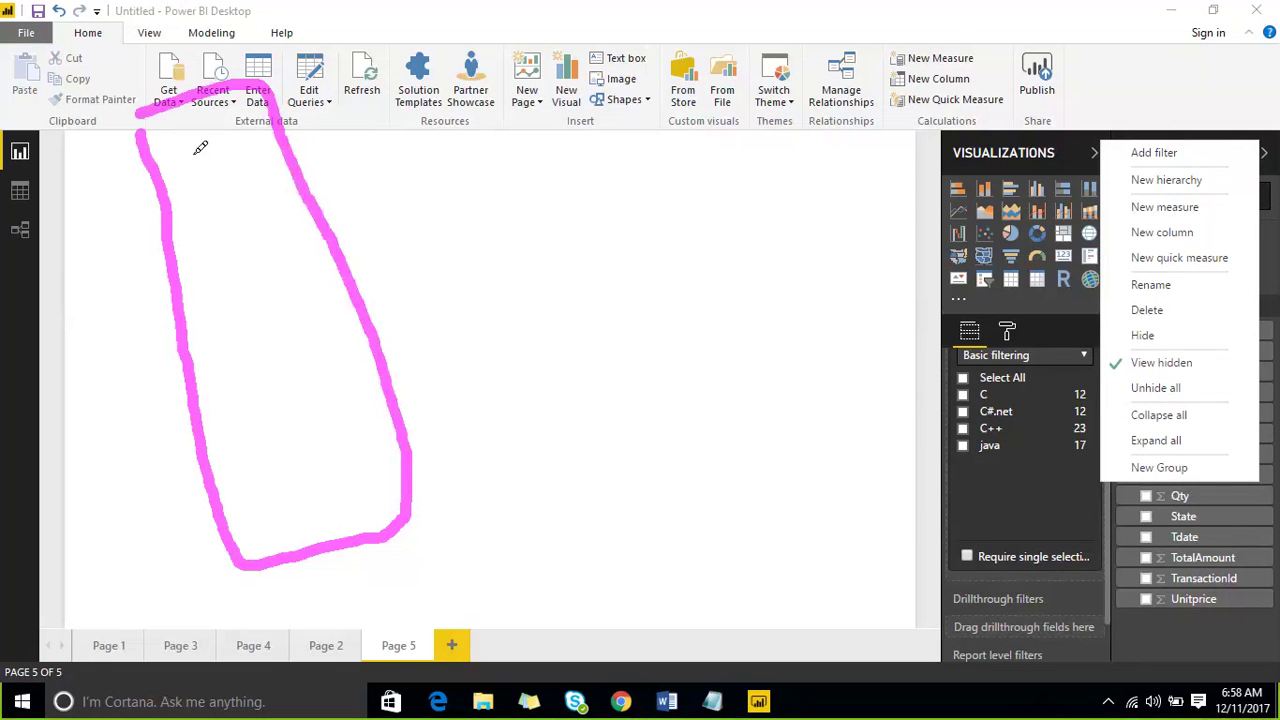
{"action": "mouse_move", "coordinate": [194, 145]}
{"action": "left_mouse_down"}
{"action": "mouse_move", "coordinate": [271, 251]}
{"action": "mouse_move", "coordinate": [370, 476]}
{"action": "left_mouse_up"}
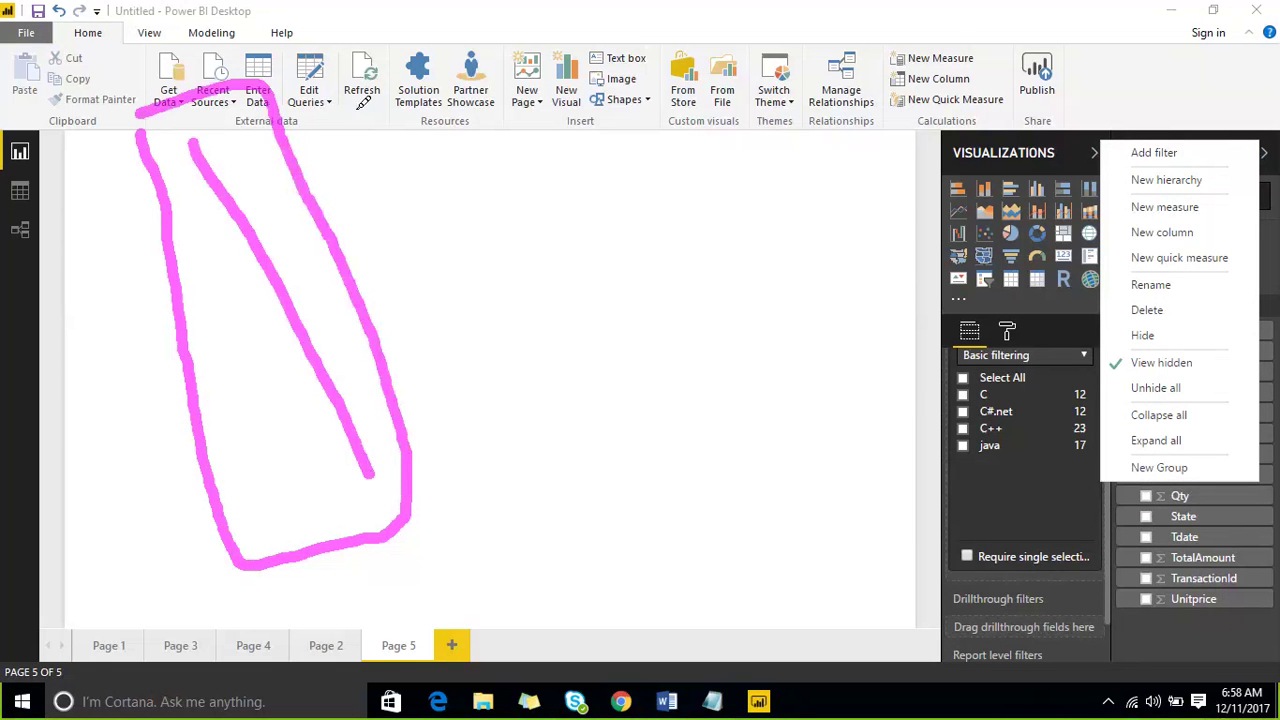
{"action": "mouse_move", "coordinate": [356, 125]}
{"action": "left_mouse_down"}
{"action": "mouse_move", "coordinate": [428, 150]}
{"action": "mouse_move", "coordinate": [495, 390]}
{"action": "mouse_move", "coordinate": [458, 405]}
{"action": "left_mouse_up"}
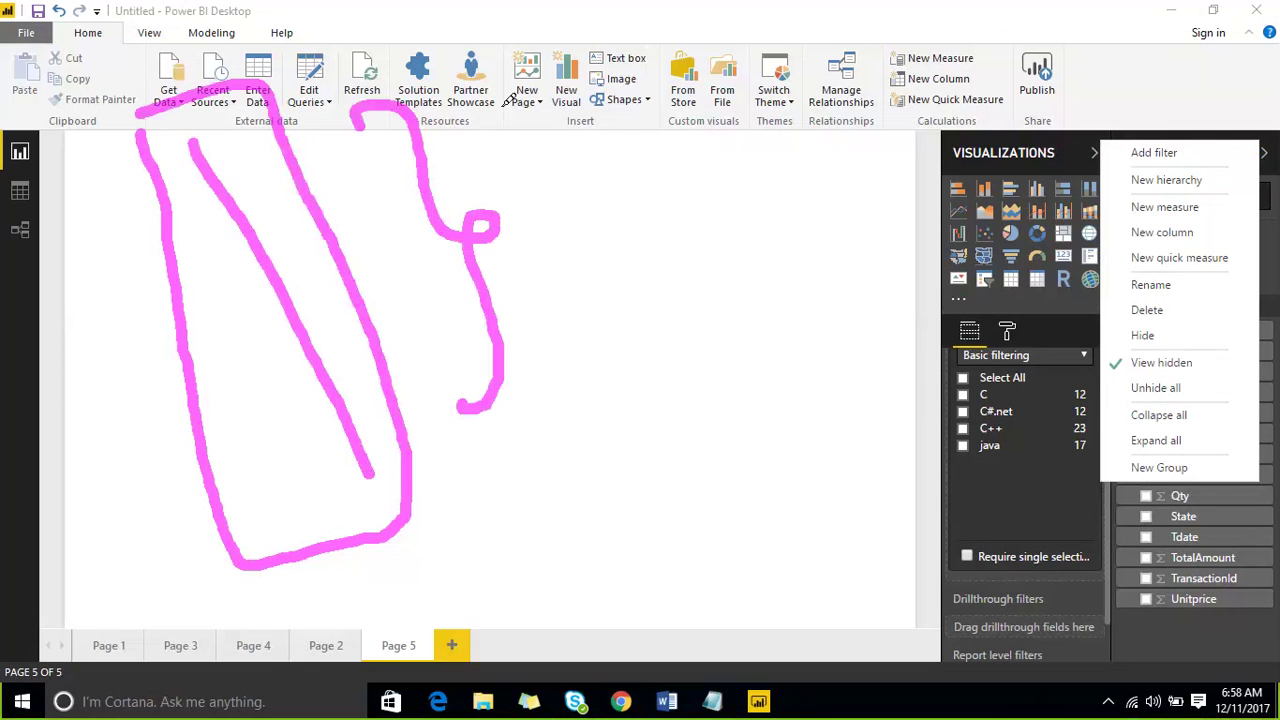
{"action": "key", "text": "Escape"}
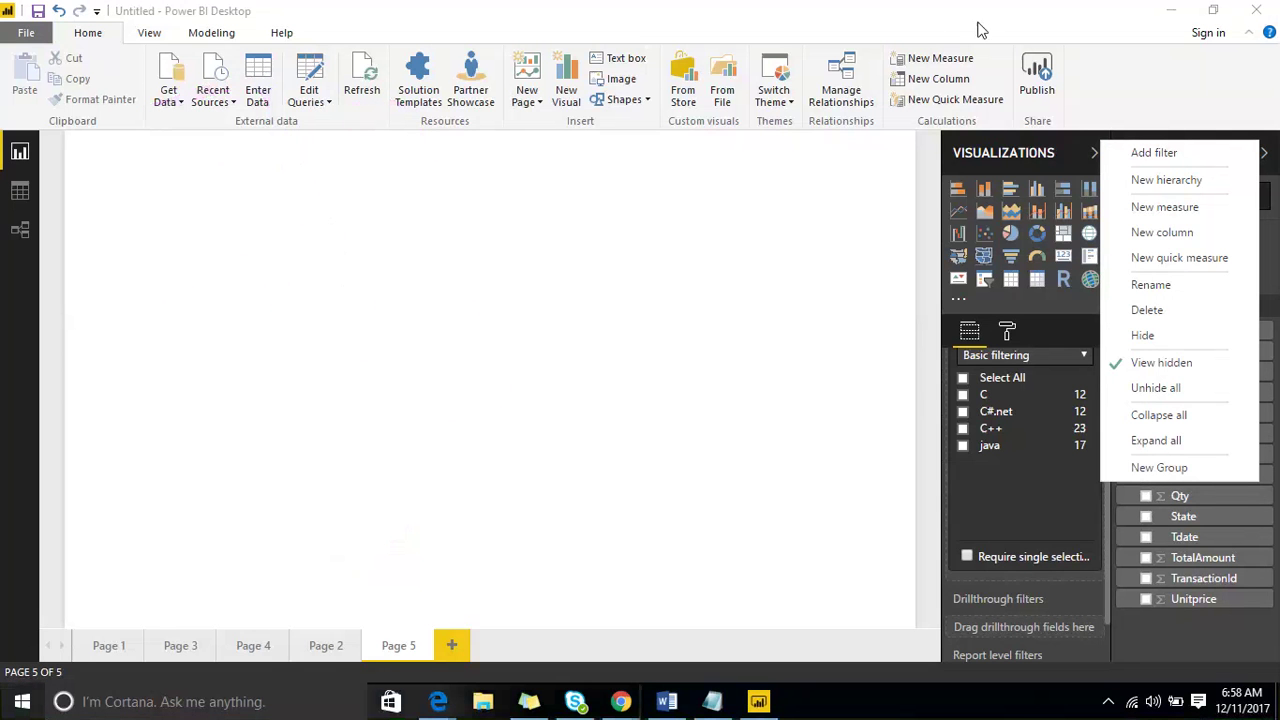
Create a clustered column chart on Page 5, enlarge it, and plot Amount Paid by CityName
{"action": "left_click", "coordinate": [1040, 192]}
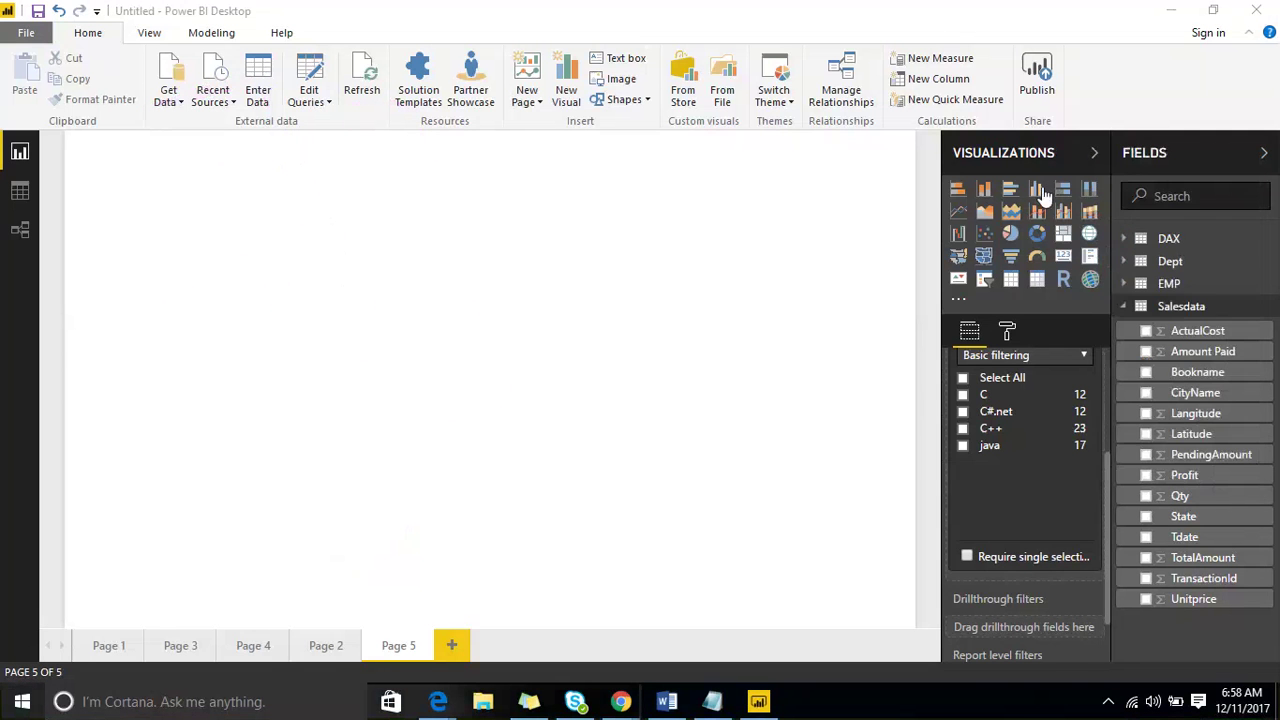
{"action": "left_click", "coordinate": [1037, 190]}
{"action": "left_click_drag", "start_coordinate": [251, 347], "coordinate": [565, 530]}
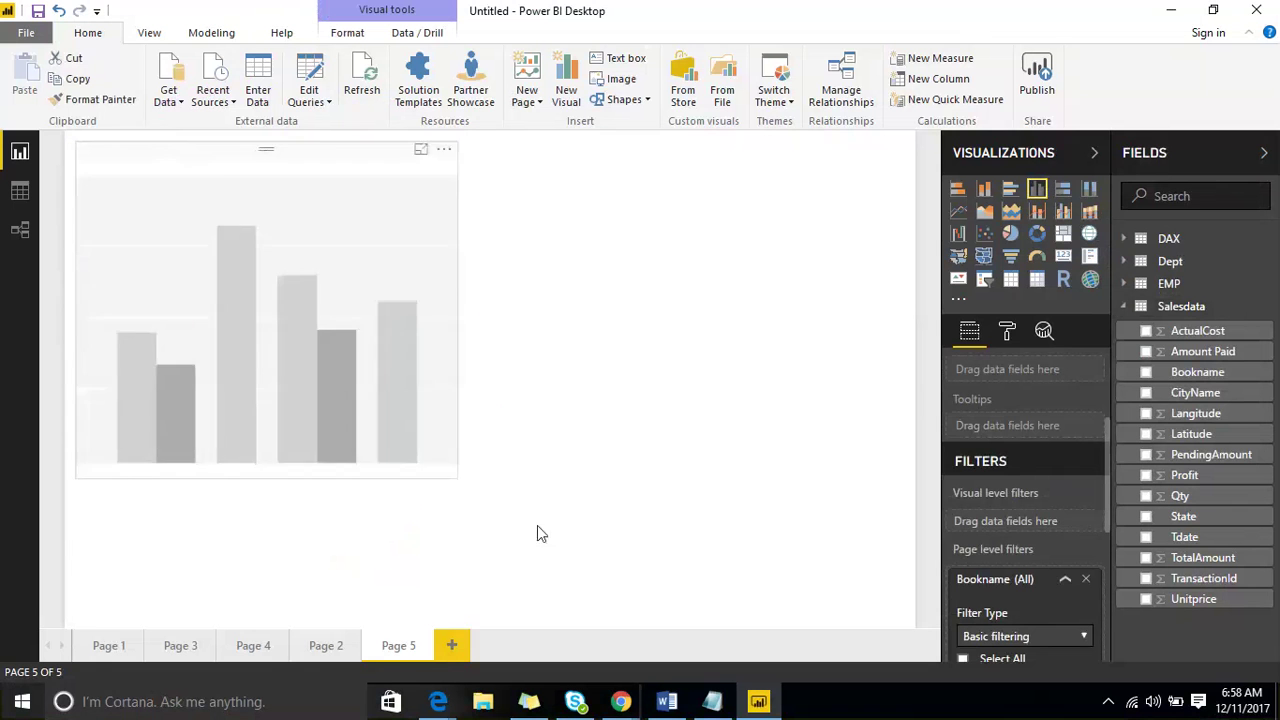
{"action": "left_click_drag", "start_coordinate": [1195, 393], "coordinate": [396, 483]}
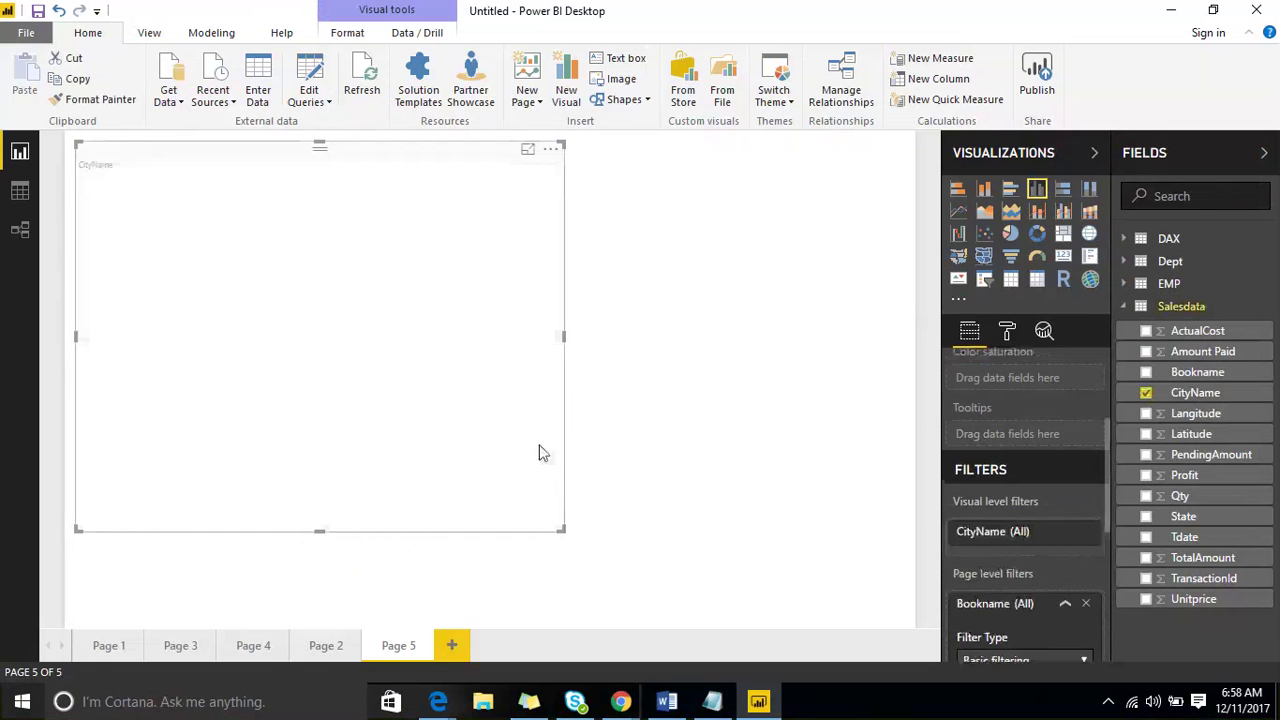
{"action": "left_click_drag", "start_coordinate": [1210, 352], "coordinate": [396, 337]}
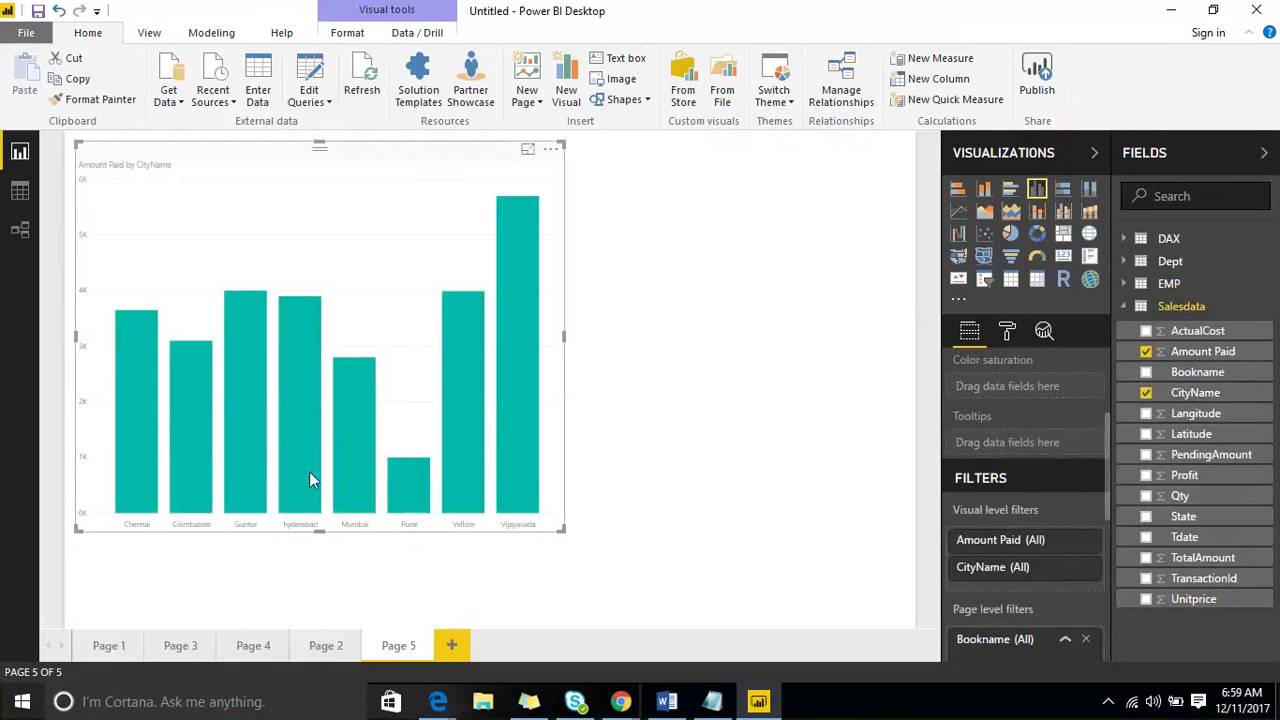
Move the Amount Paid by CityName chart toward the middle of the page and deselect it
{"action": "mouse_move", "coordinate": [391, 481]}
{"action": "mouse_move", "coordinate": [145, 494]}
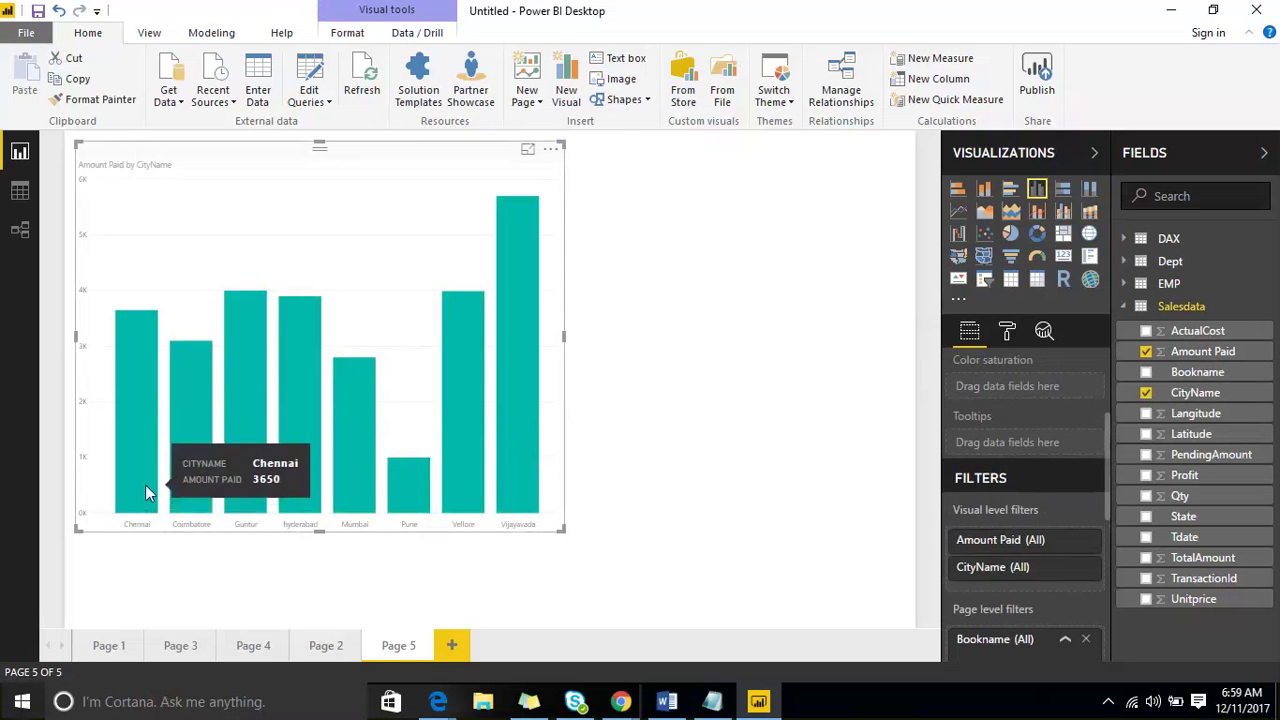
{"action": "mouse_move", "coordinate": [232, 468]}
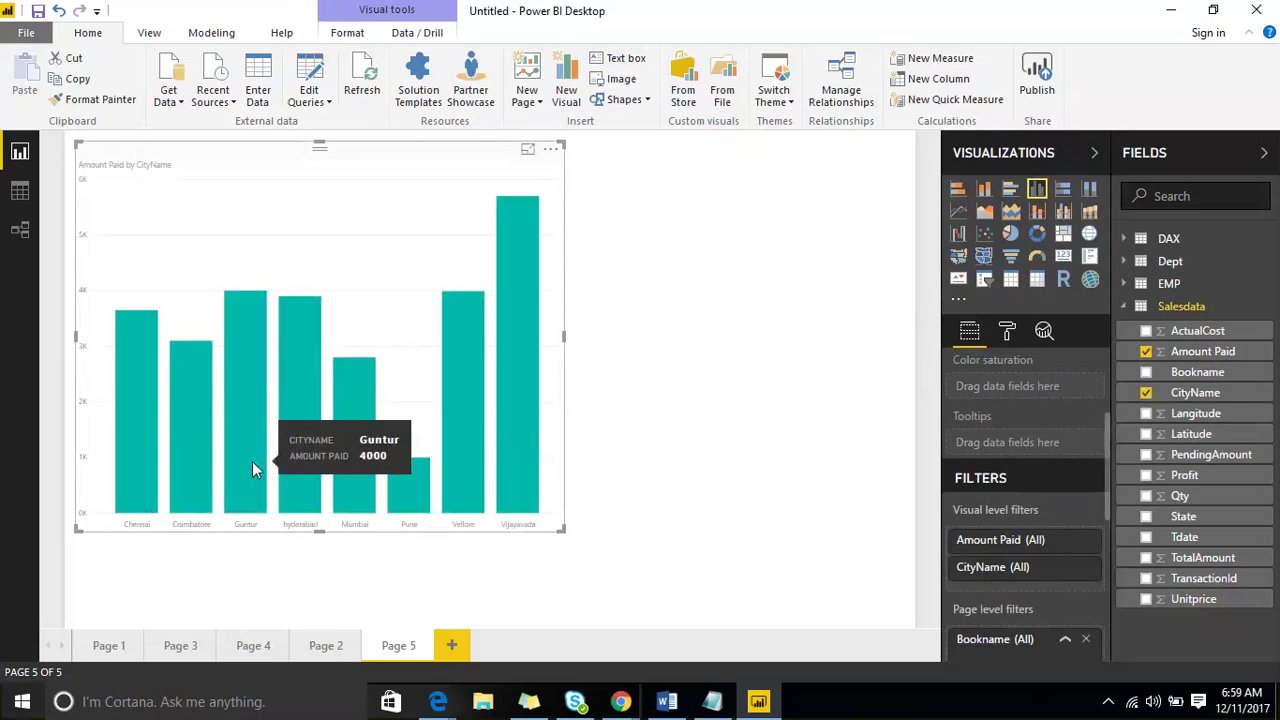
{"action": "mouse_move", "coordinate": [516, 369]}
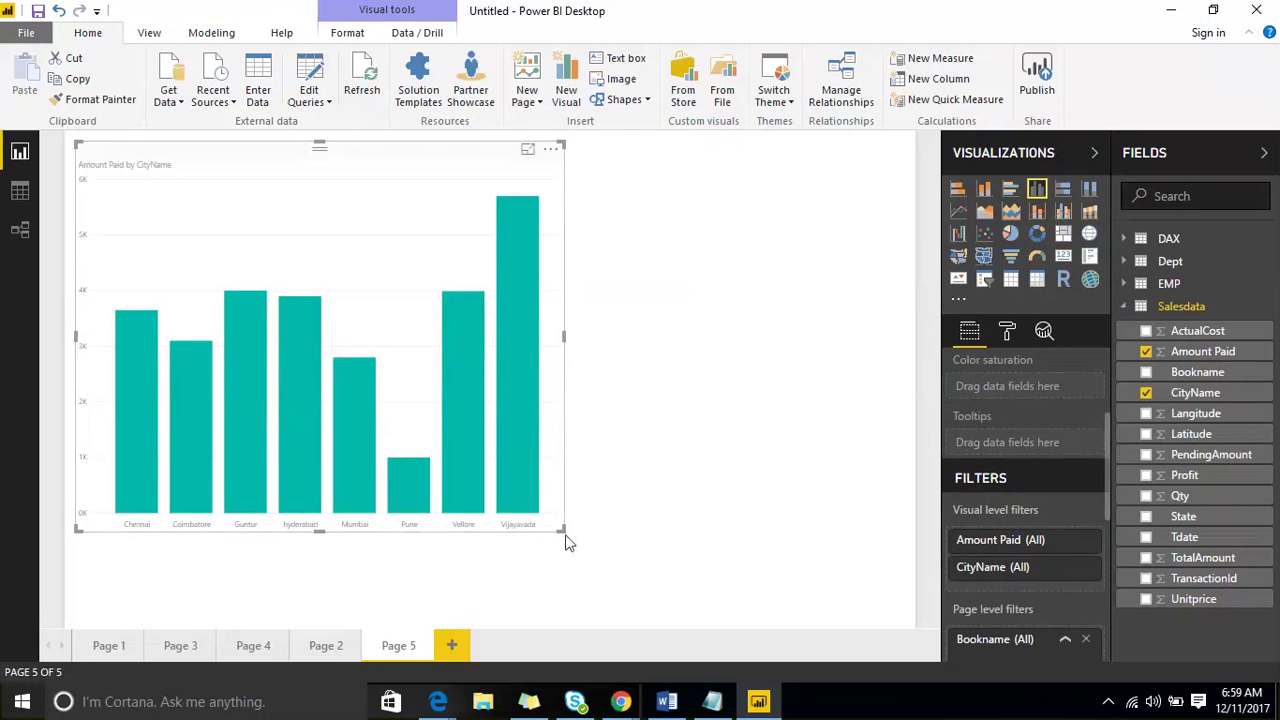
{"action": "left_click_drag", "start_coordinate": [334, 167], "coordinate": [451, 166]}
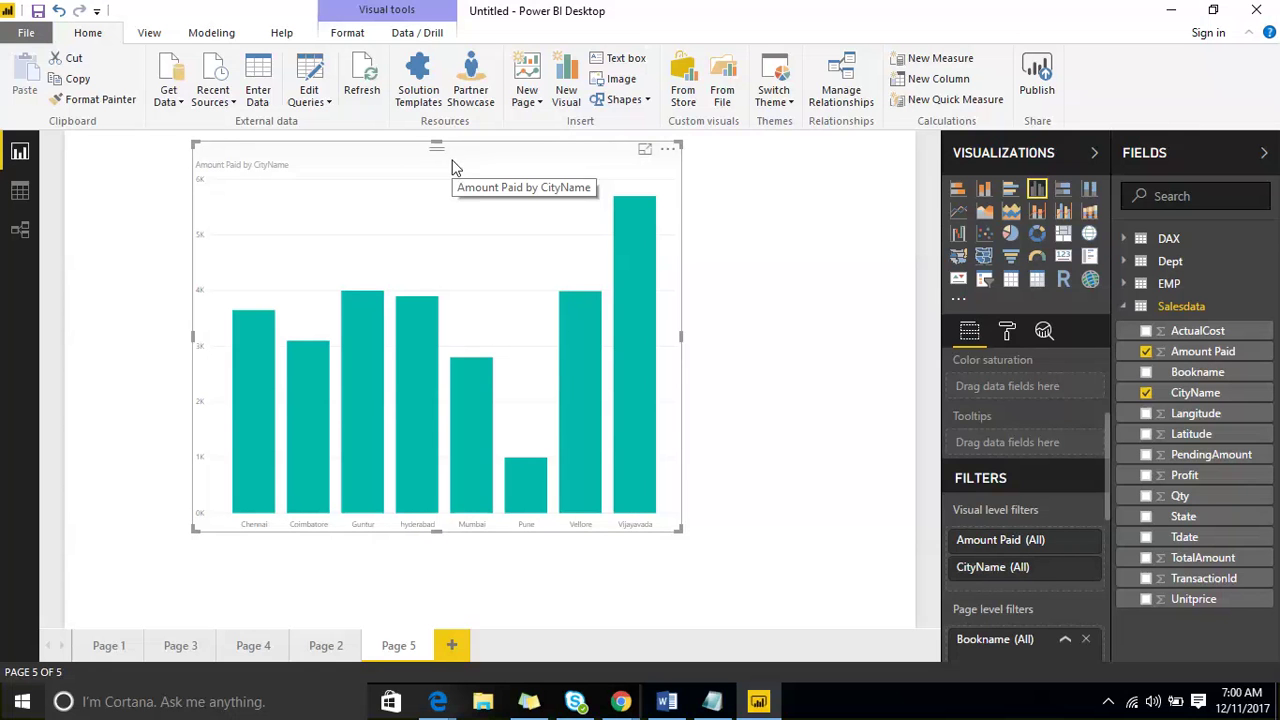
{"action": "left_click", "coordinate": [883, 422]}
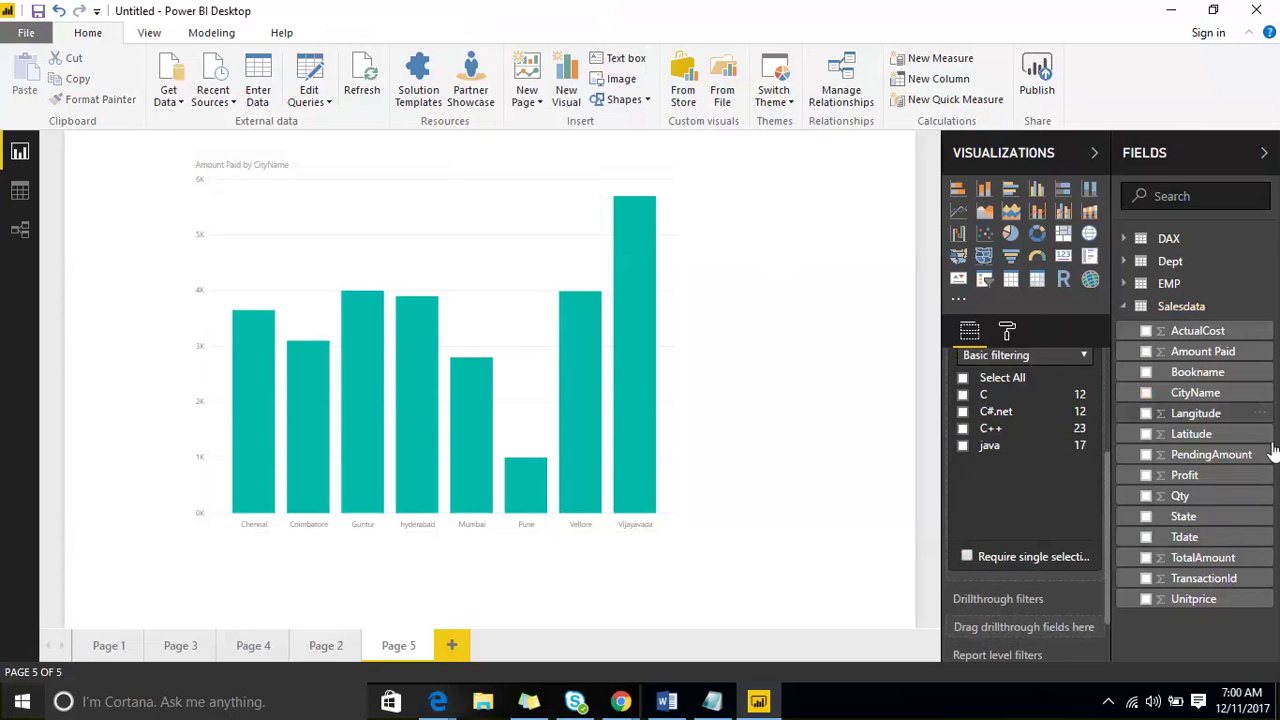
Create a list-type group on CityName that combines Guntur and hyderabad, keeping the name CityName (groups)
{"action": "left_click", "coordinate": [1259, 397]}
{"action": "left_click", "coordinate": [1210, 478]}
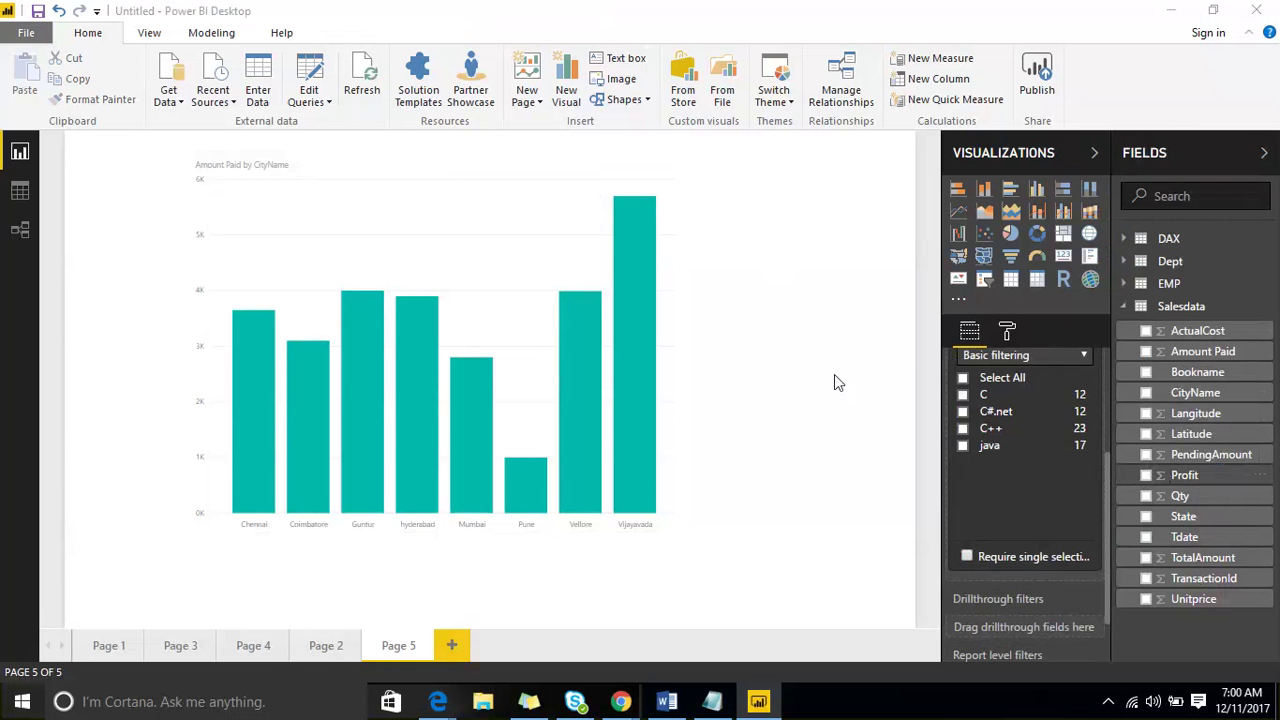
{"action": "left_click", "coordinate": [340, 328]}
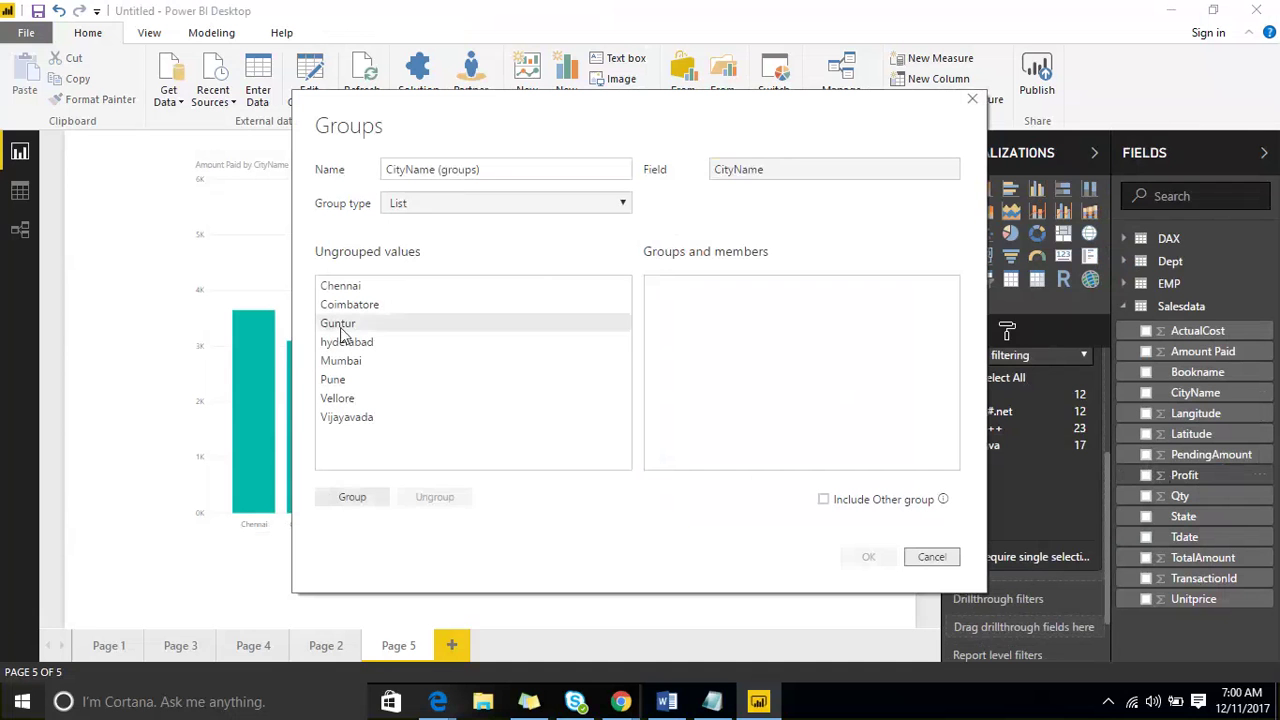
{"action": "left_click", "coordinate": [350, 346], "text": "ctrl"}
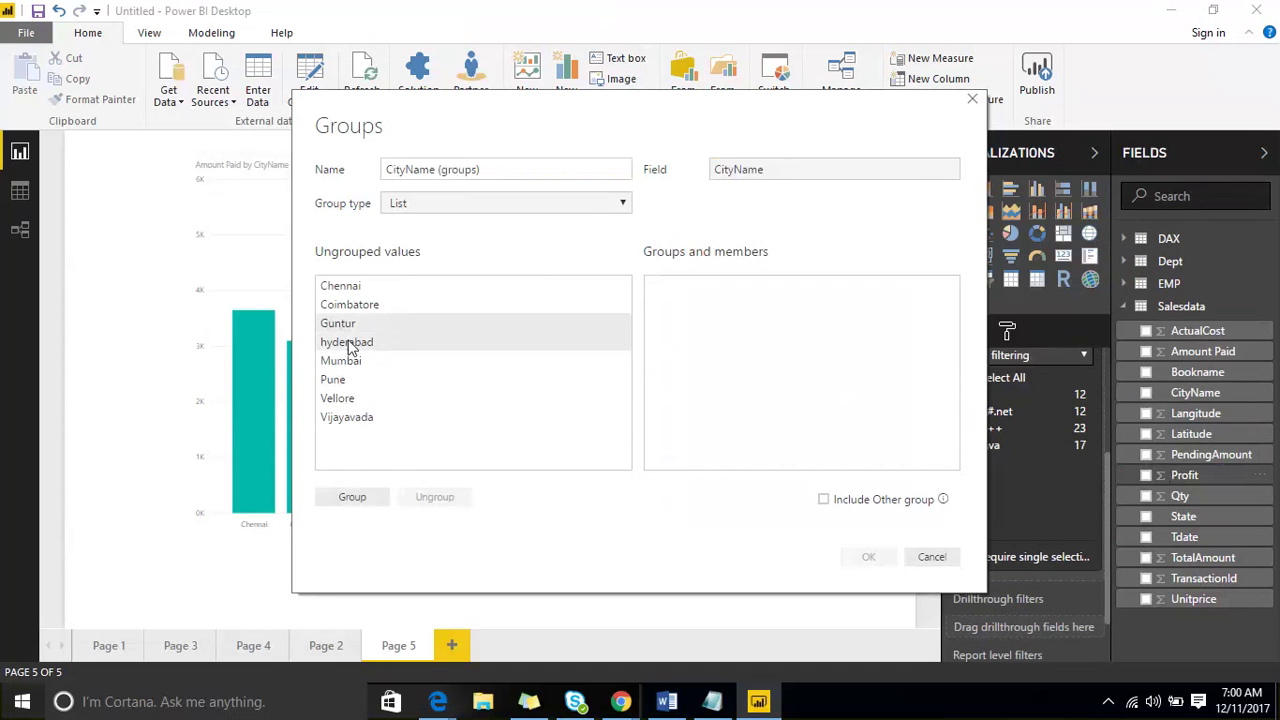
{"action": "left_click", "coordinate": [358, 502]}
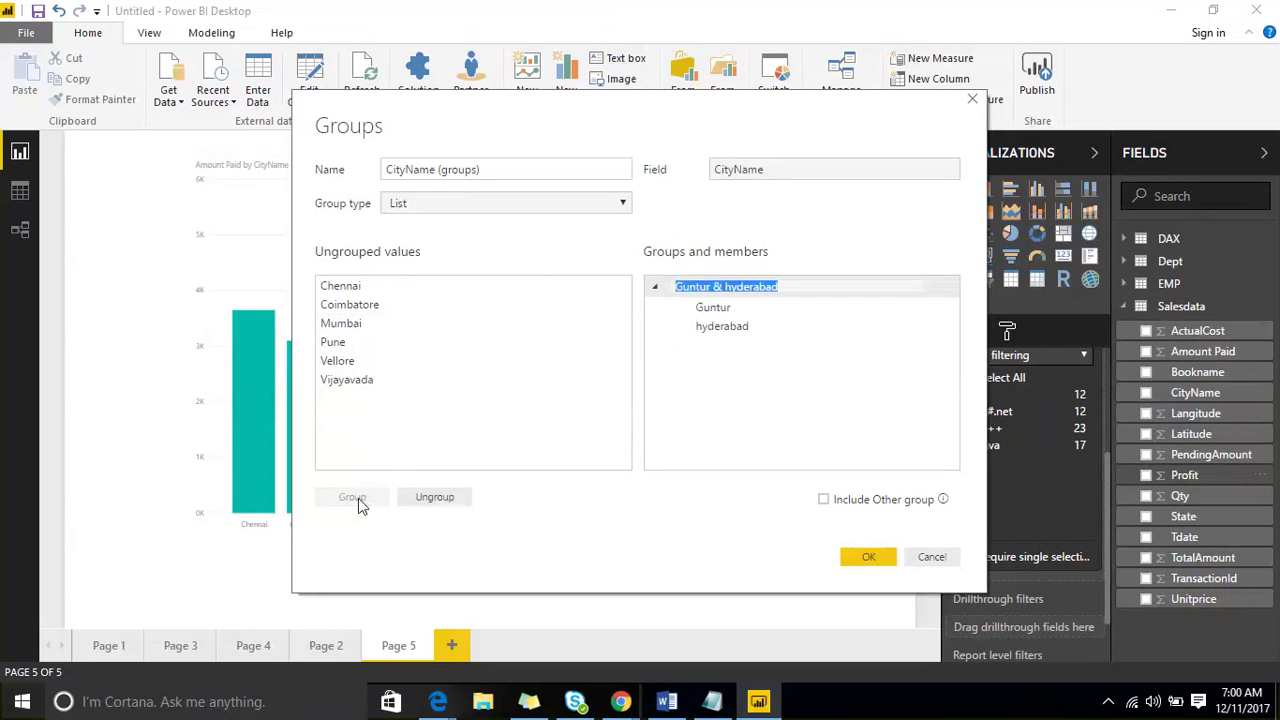
{"action": "left_click", "coordinate": [856, 560]}
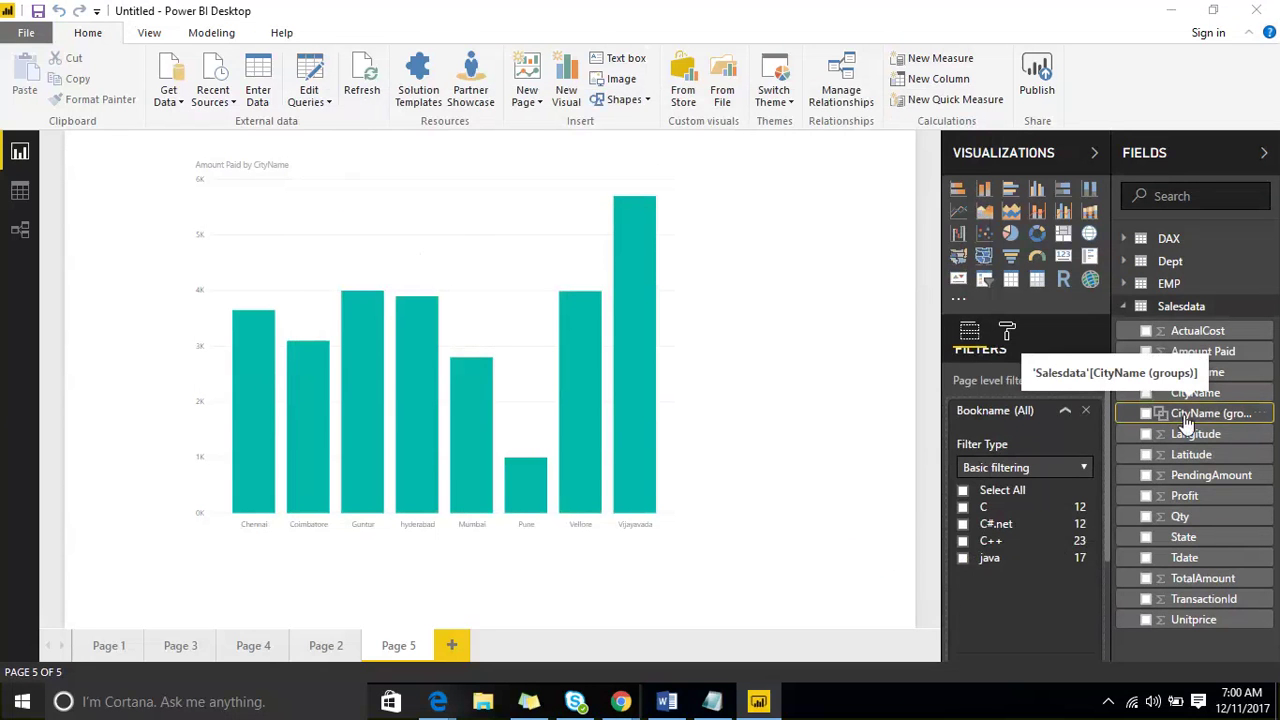
Replace CityName with CityName (groups) on the column chart's axis and enlarge the chart slightly
{"action": "left_click", "coordinate": [483, 274]}
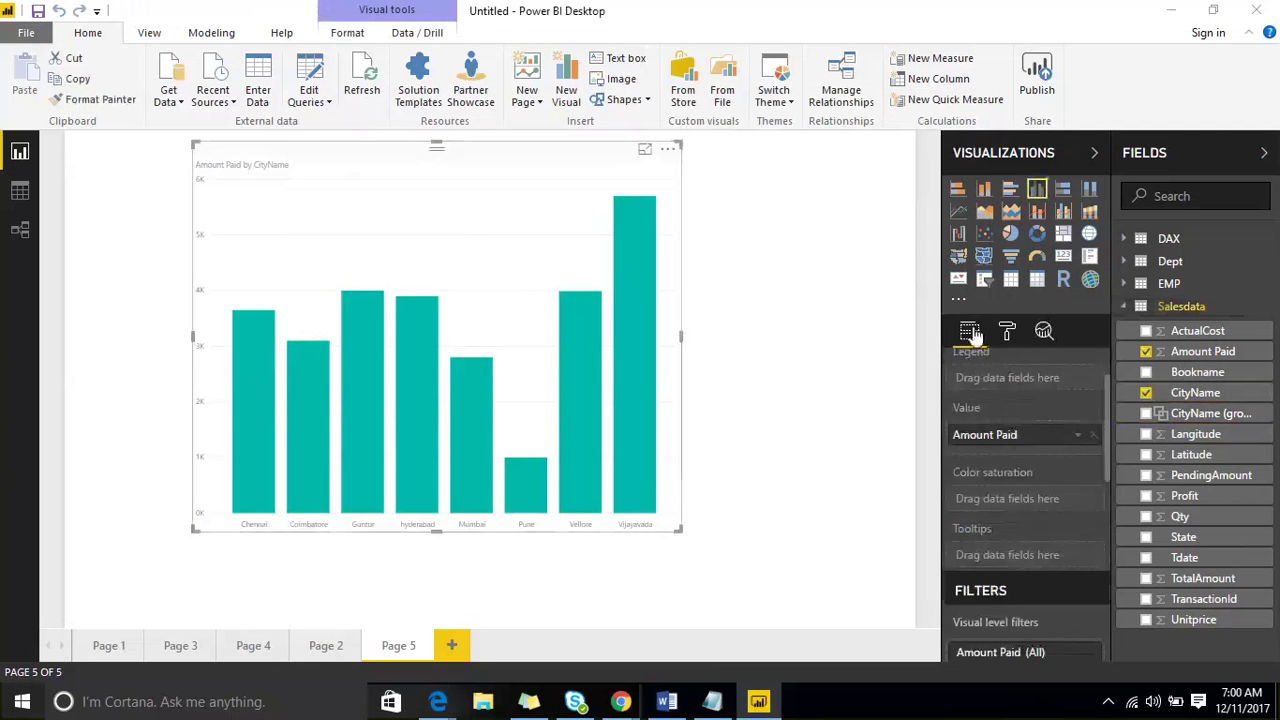
{"action": "scroll", "coordinate": [1030, 420], "scroll_direction": "up", "scroll_amount": 2}
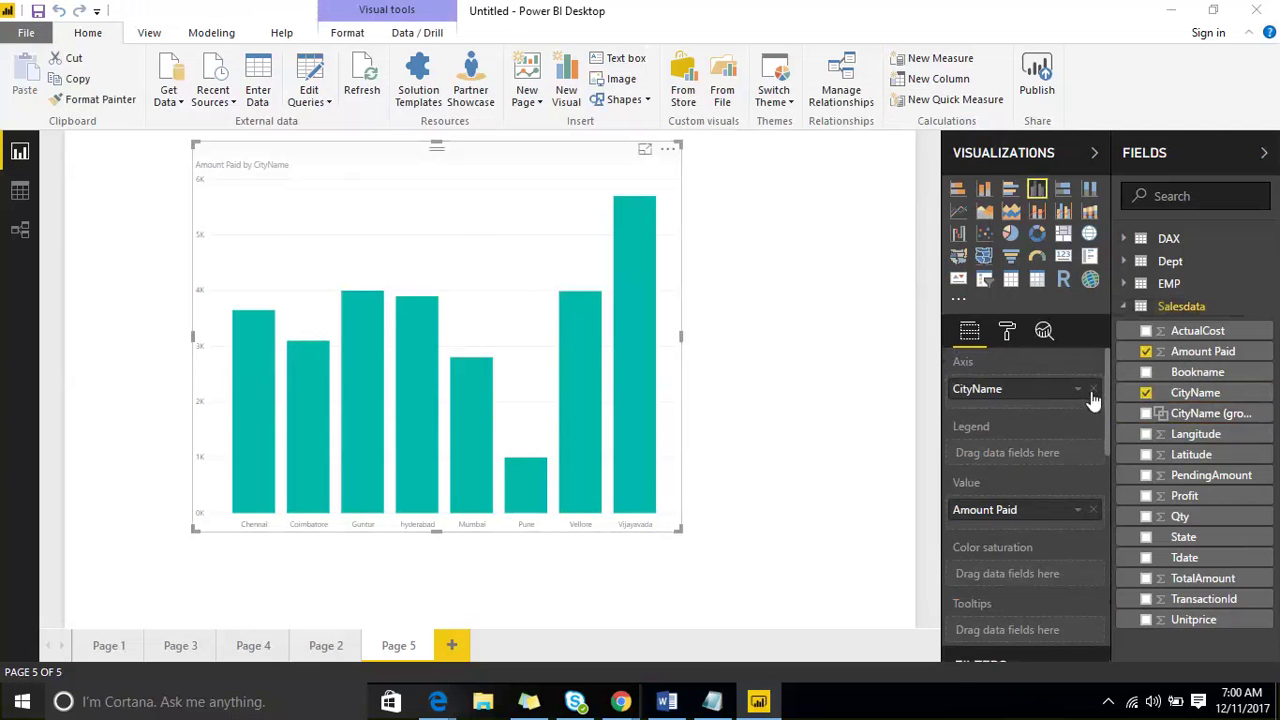
{"action": "left_click", "coordinate": [1094, 406]}
{"action": "left_click_drag", "start_coordinate": [1153, 420], "coordinate": [995, 398]}
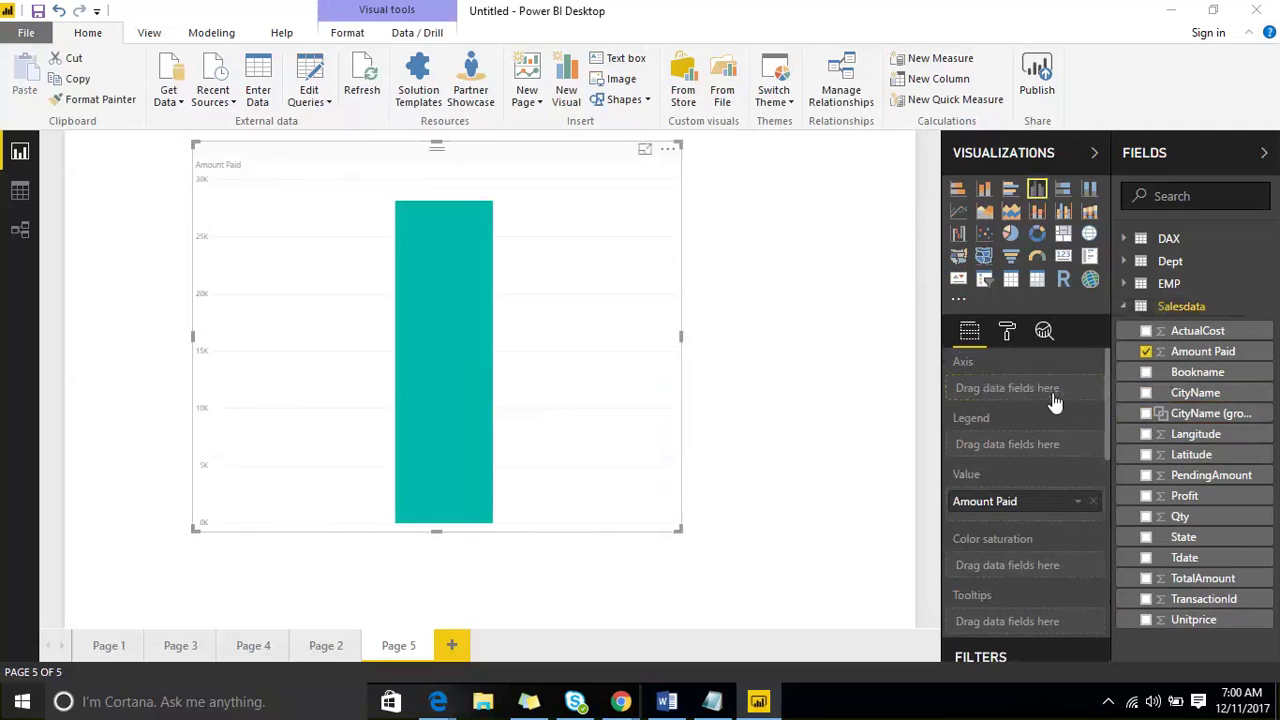
{"action": "left_click_drag", "start_coordinate": [681, 530], "coordinate": [761, 548]}
{"action": "left_click", "coordinate": [761, 545]}
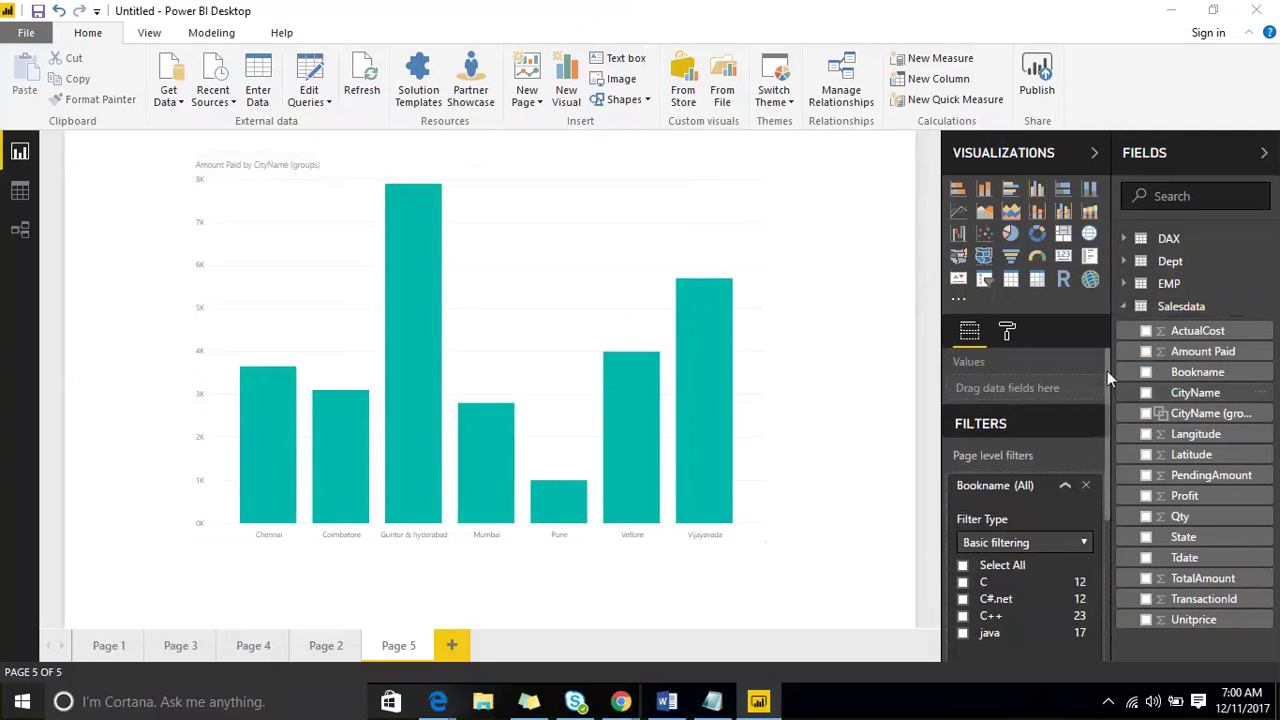
Set the column chart's X-axis text size to 18 and enlarge the chart to nearly the full page width
{"action": "left_click", "coordinate": [1007, 334]}
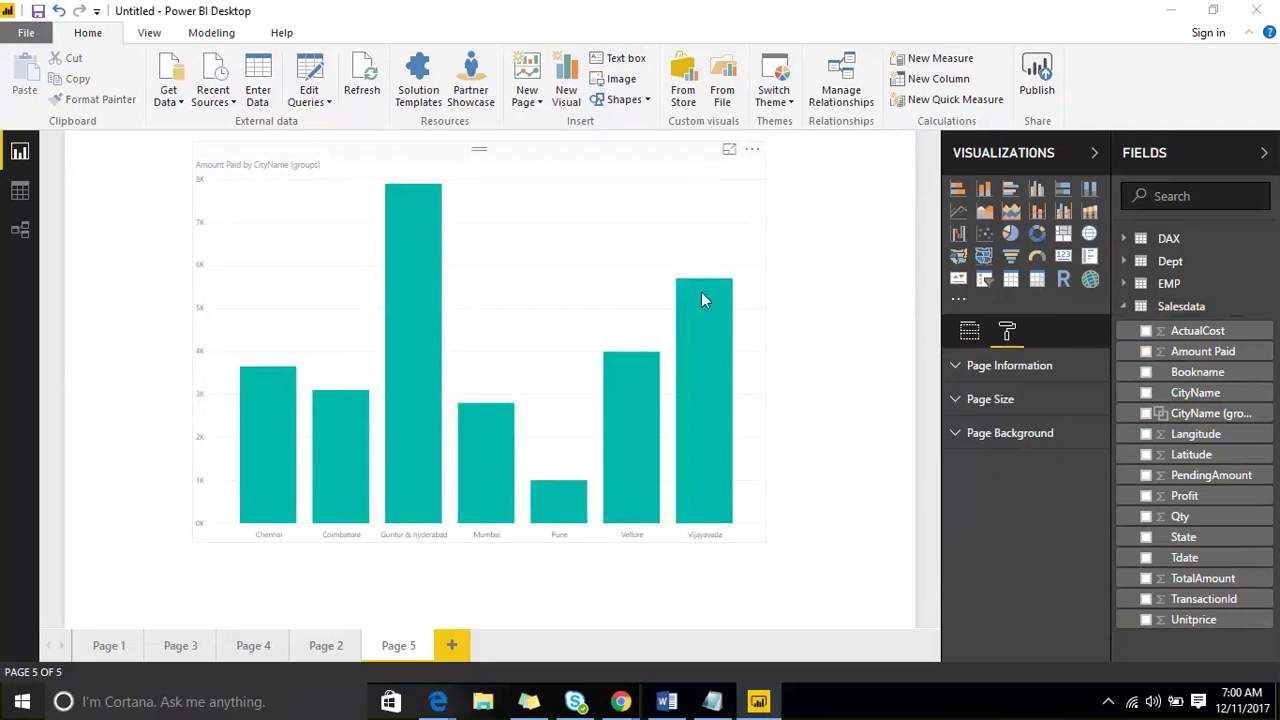
{"action": "left_click", "coordinate": [701, 292]}
{"action": "left_click", "coordinate": [1007, 331]}
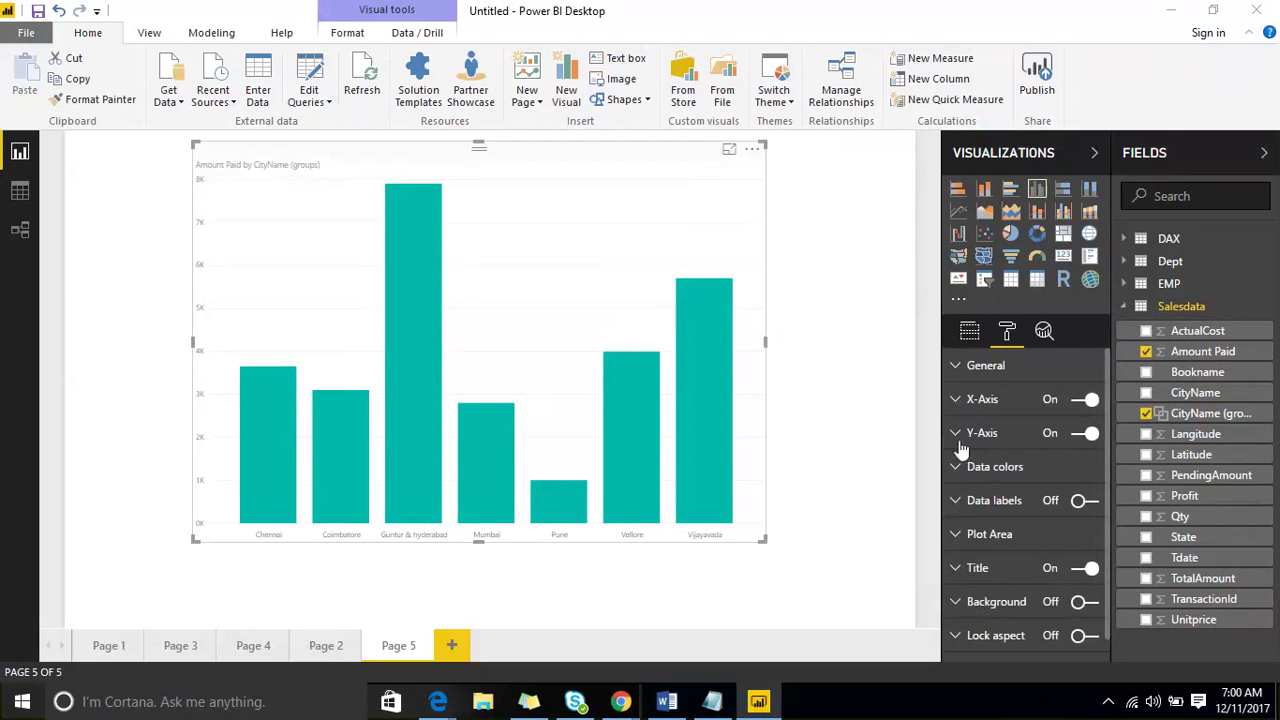
{"action": "left_click", "coordinate": [965, 400]}
{"action": "left_click_drag", "start_coordinate": [1042, 466], "coordinate": [1076, 466]}
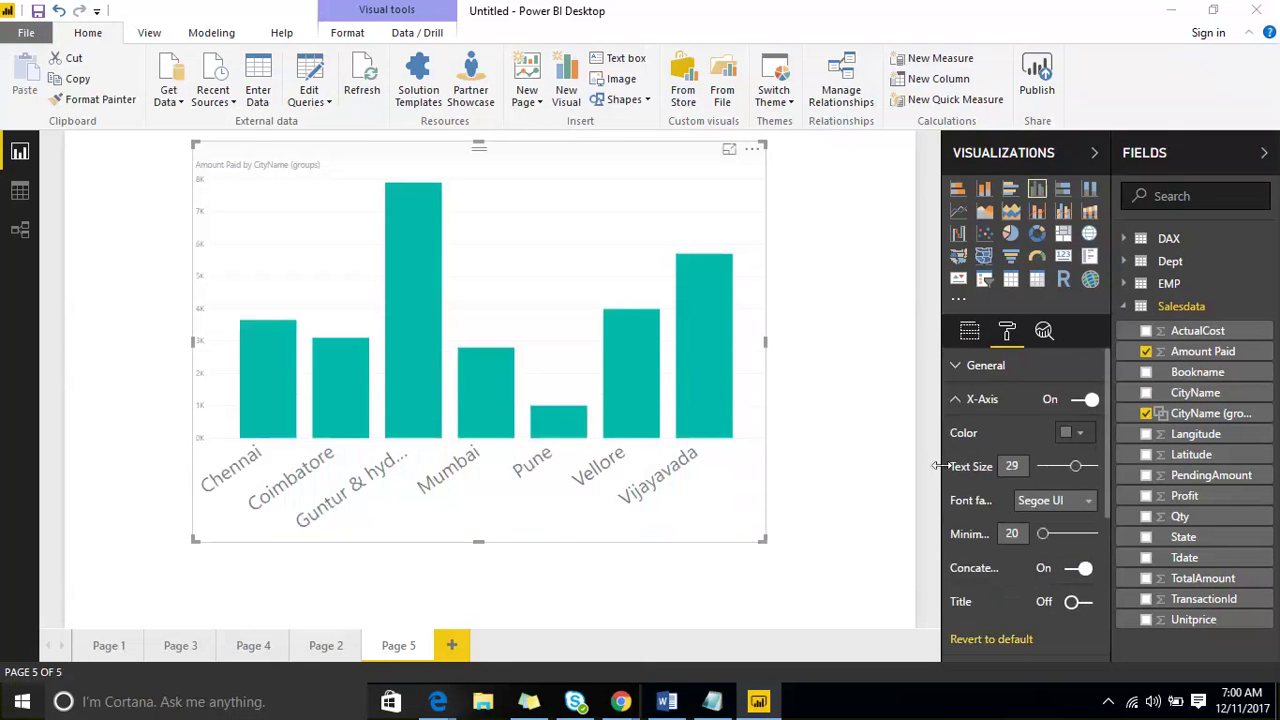
{"action": "left_click_drag", "start_coordinate": [763, 549], "coordinate": [880, 572]}
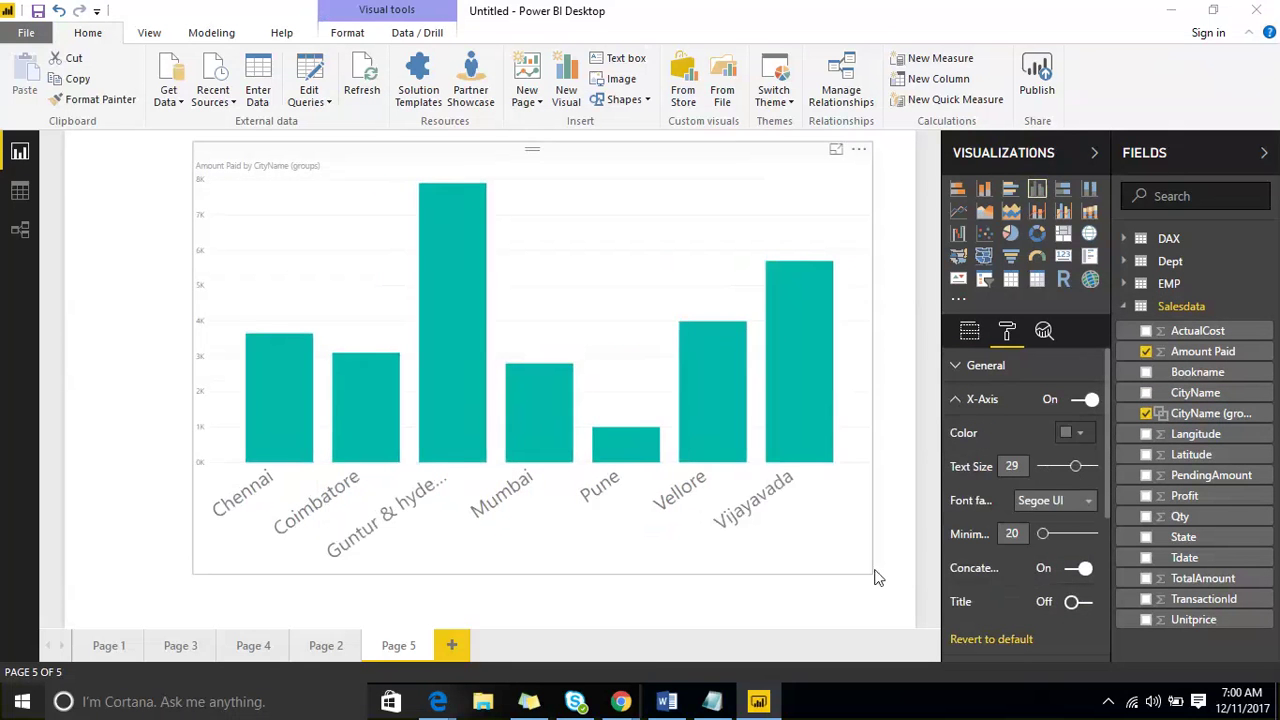
{"action": "left_click_drag", "start_coordinate": [193, 572], "coordinate": [80, 576]}
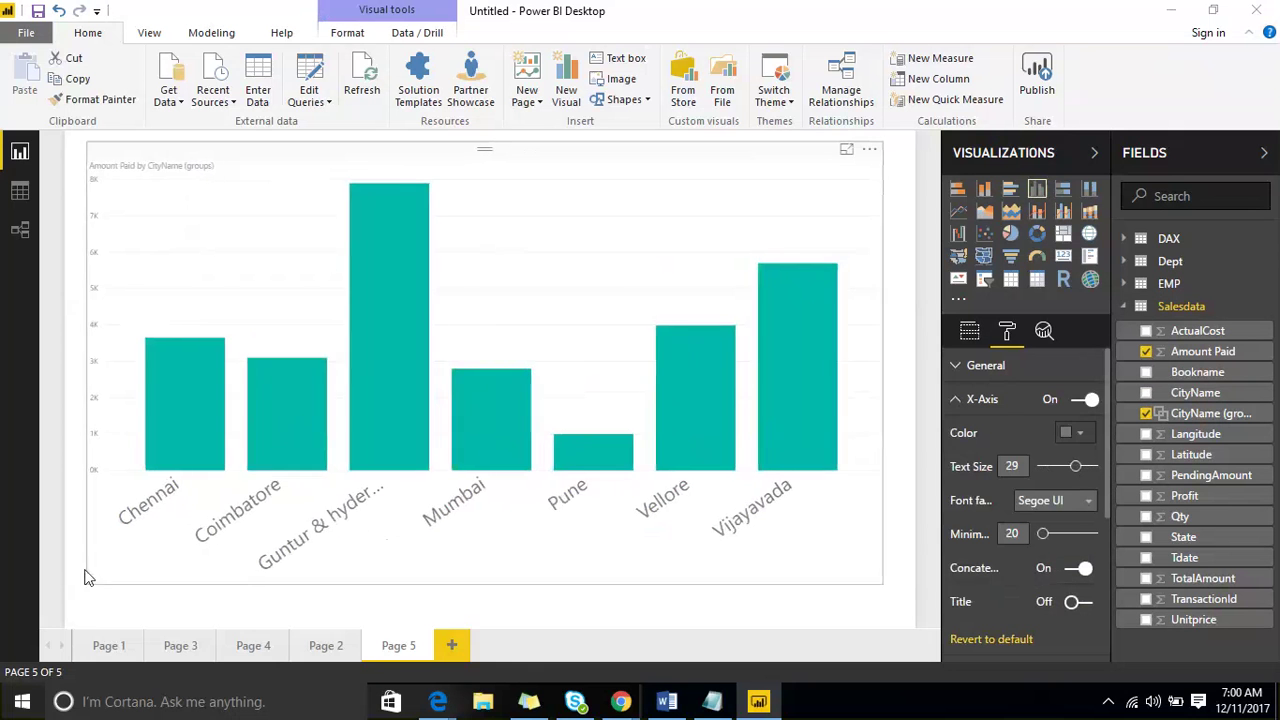
{"action": "left_click", "coordinate": [1061, 467]}
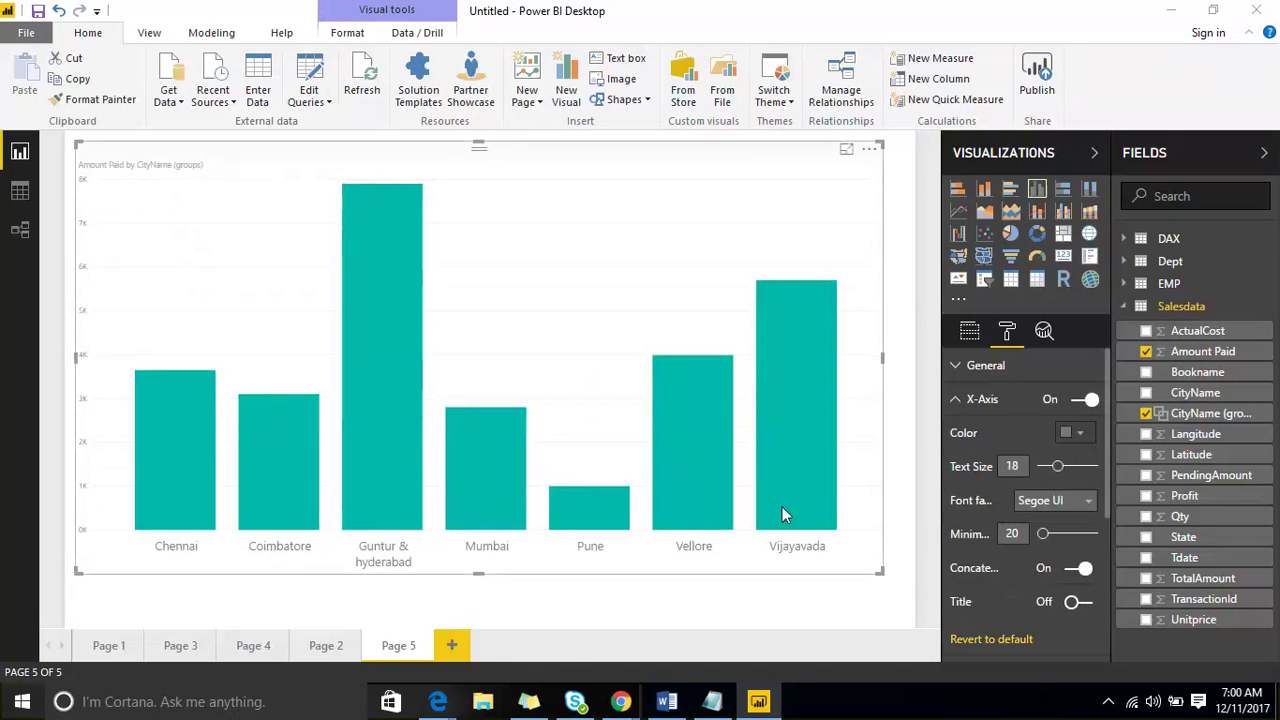
{"action": "left_click", "coordinate": [898, 347]}
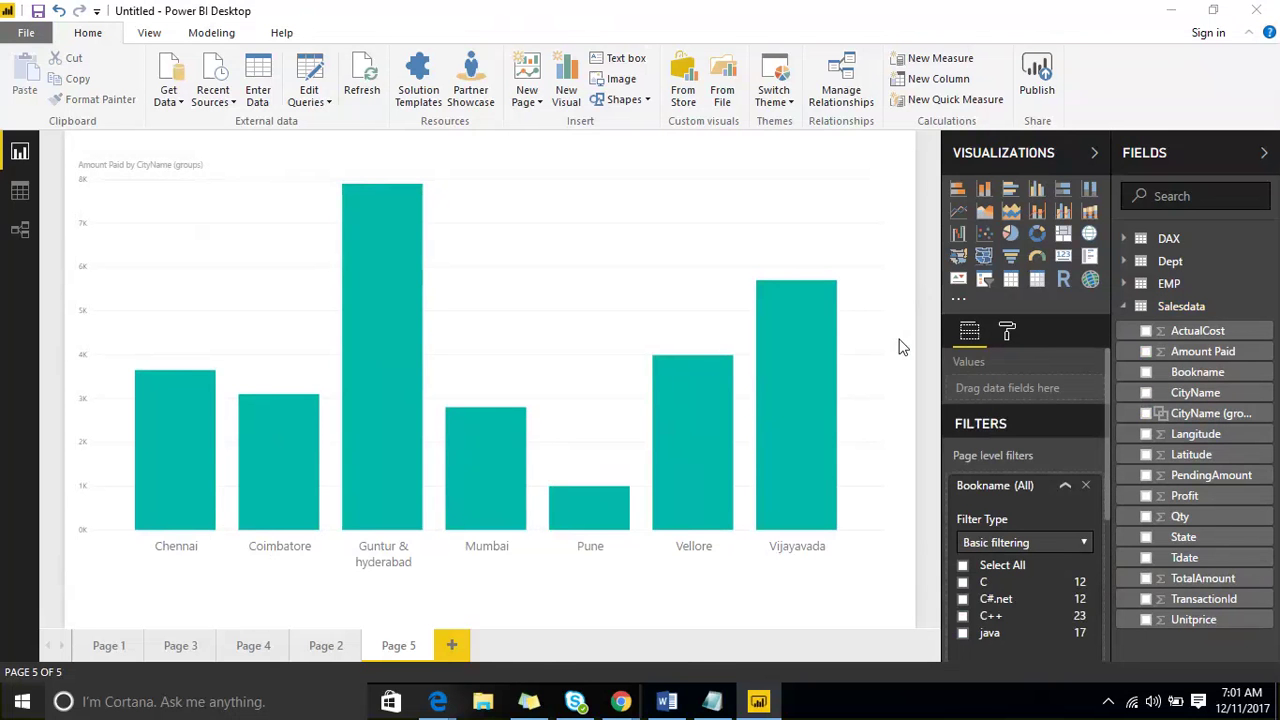
Edit CityName (groups) to include an Other group containing all ungrouped values
{"action": "right_click", "coordinate": [1262, 418]}
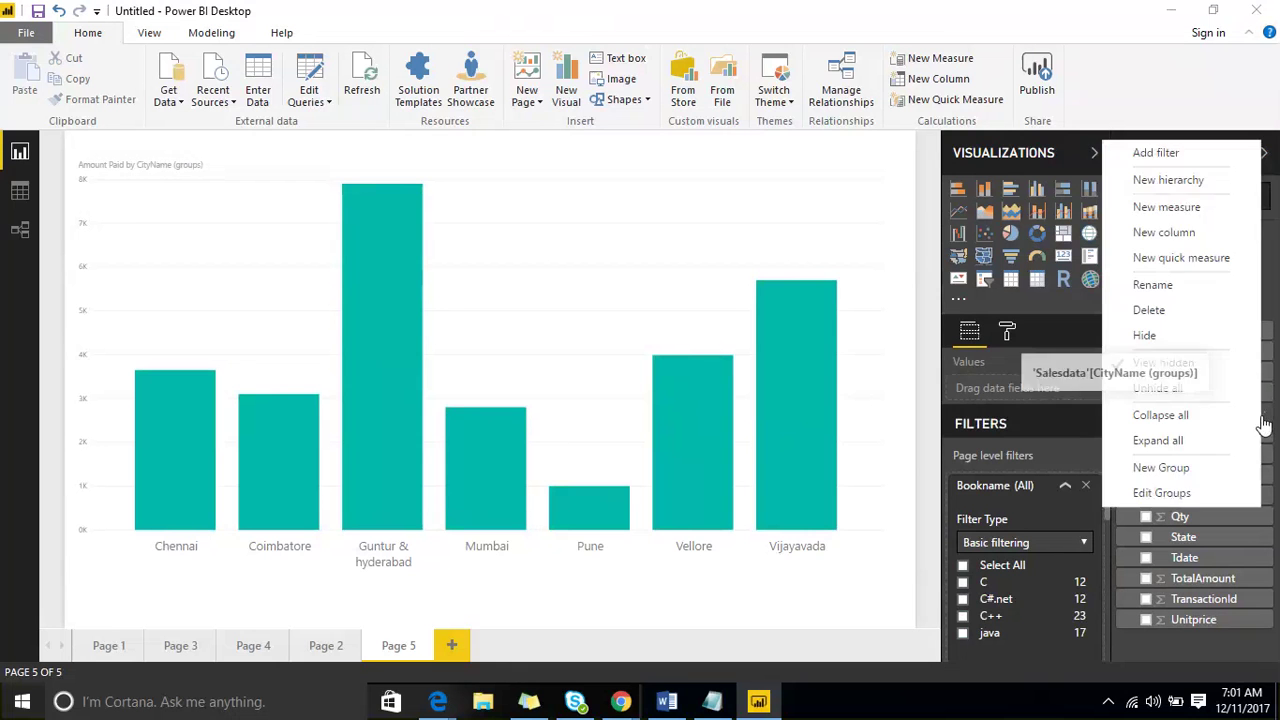
{"action": "left_click", "coordinate": [1224, 492]}
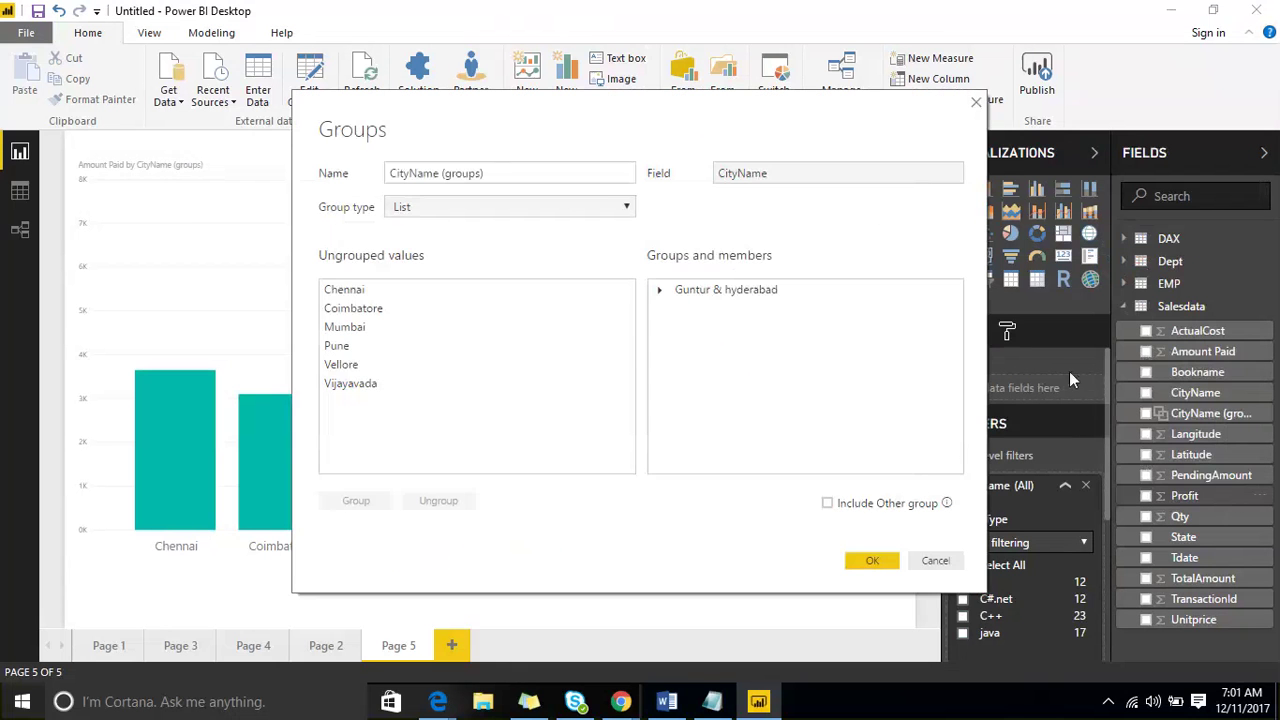
{"action": "left_click", "coordinate": [827, 505]}
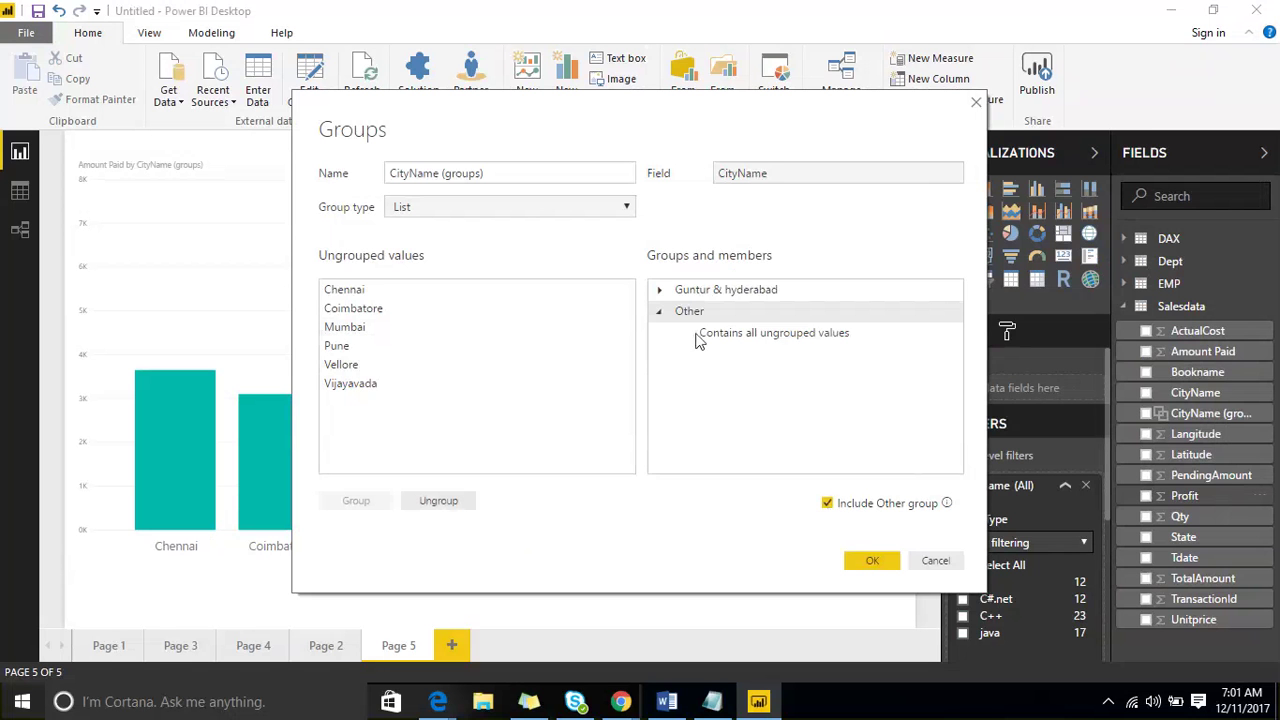
{"action": "left_click", "coordinate": [883, 565]}
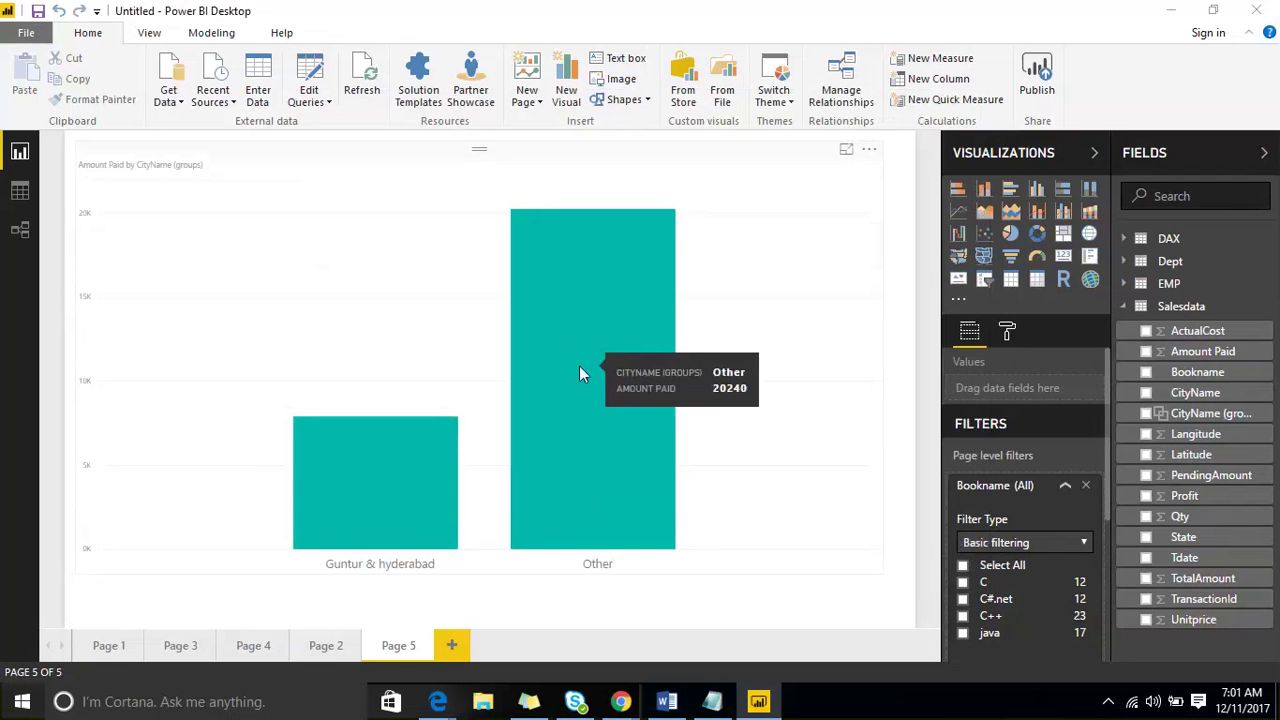
Shrink the Amount Paid by CityName (groups) chart to roughly half the page width and deselect it
{"action": "left_click", "coordinate": [425, 168]}
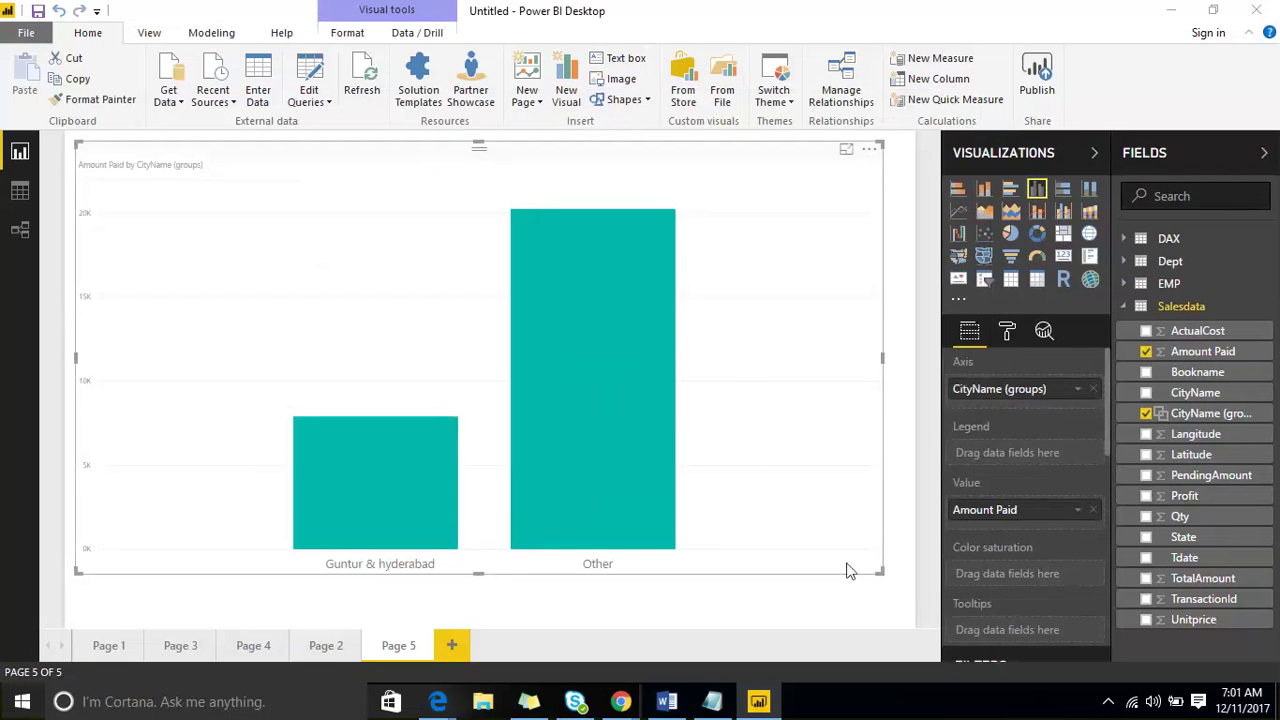
{"action": "left_click_drag", "start_coordinate": [871, 575], "coordinate": [539, 536]}
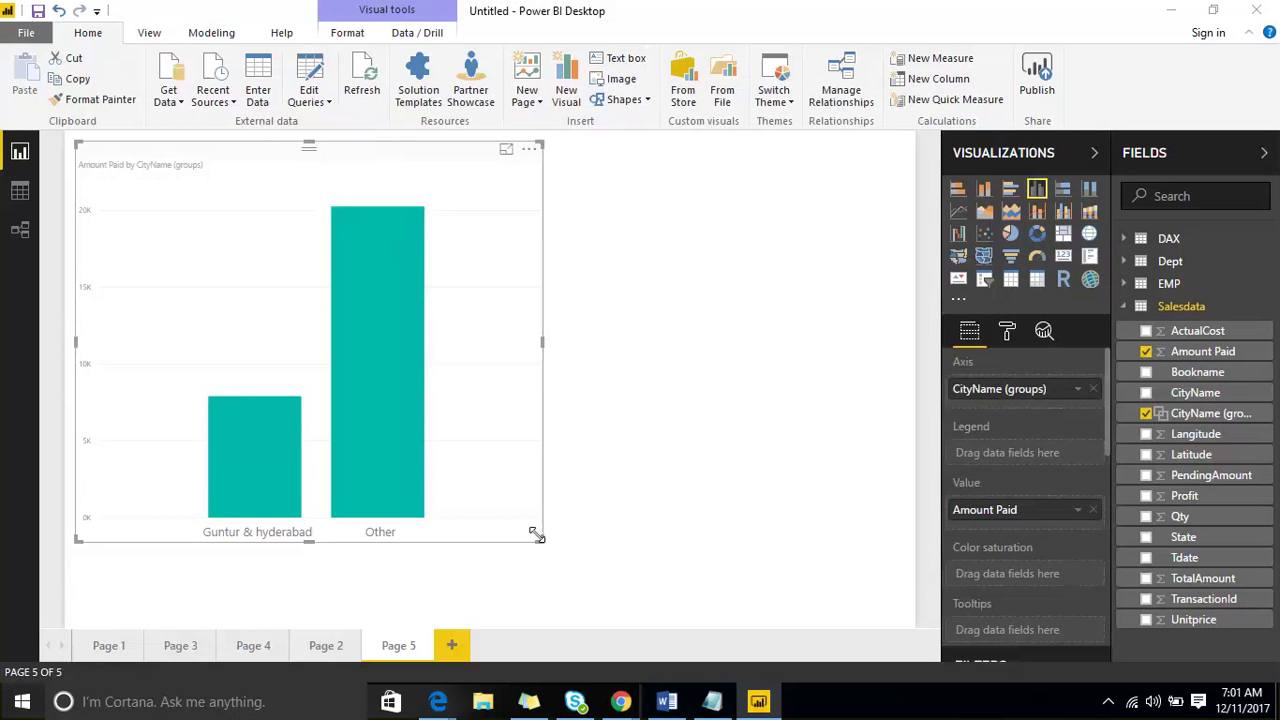
{"action": "right_click", "coordinate": [1266, 400]}
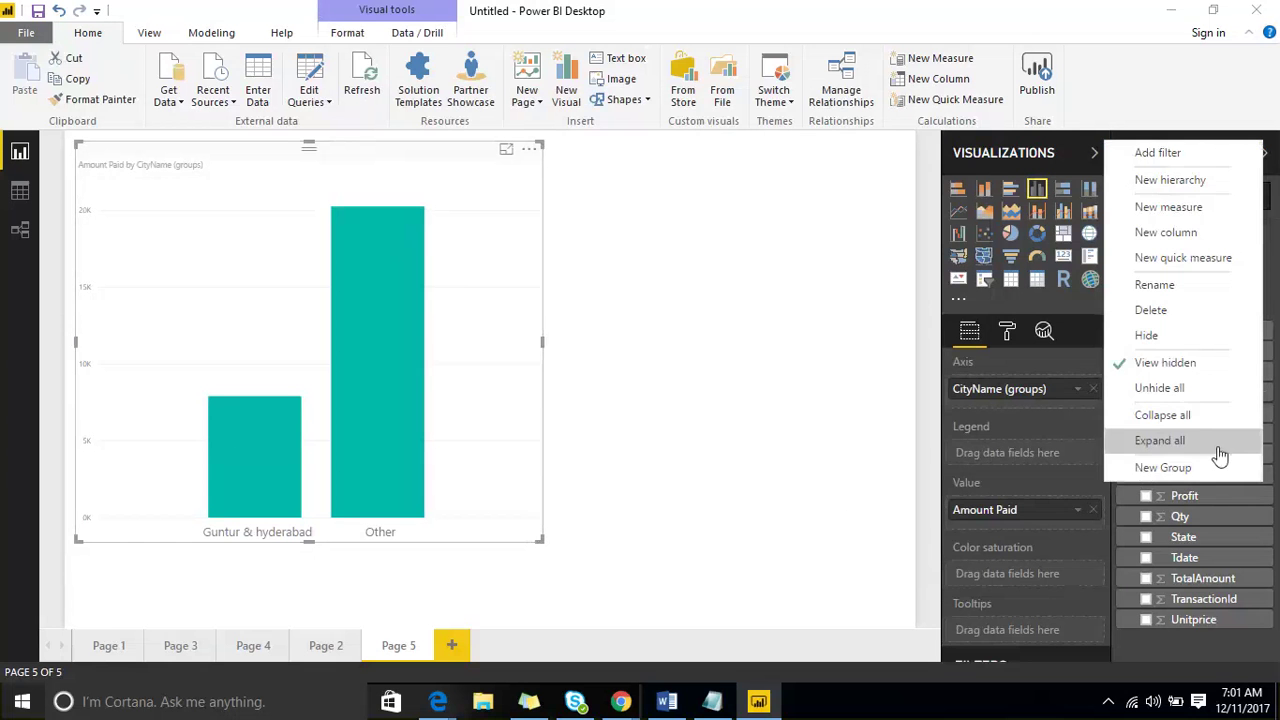
{"action": "left_click", "coordinate": [814, 449]}
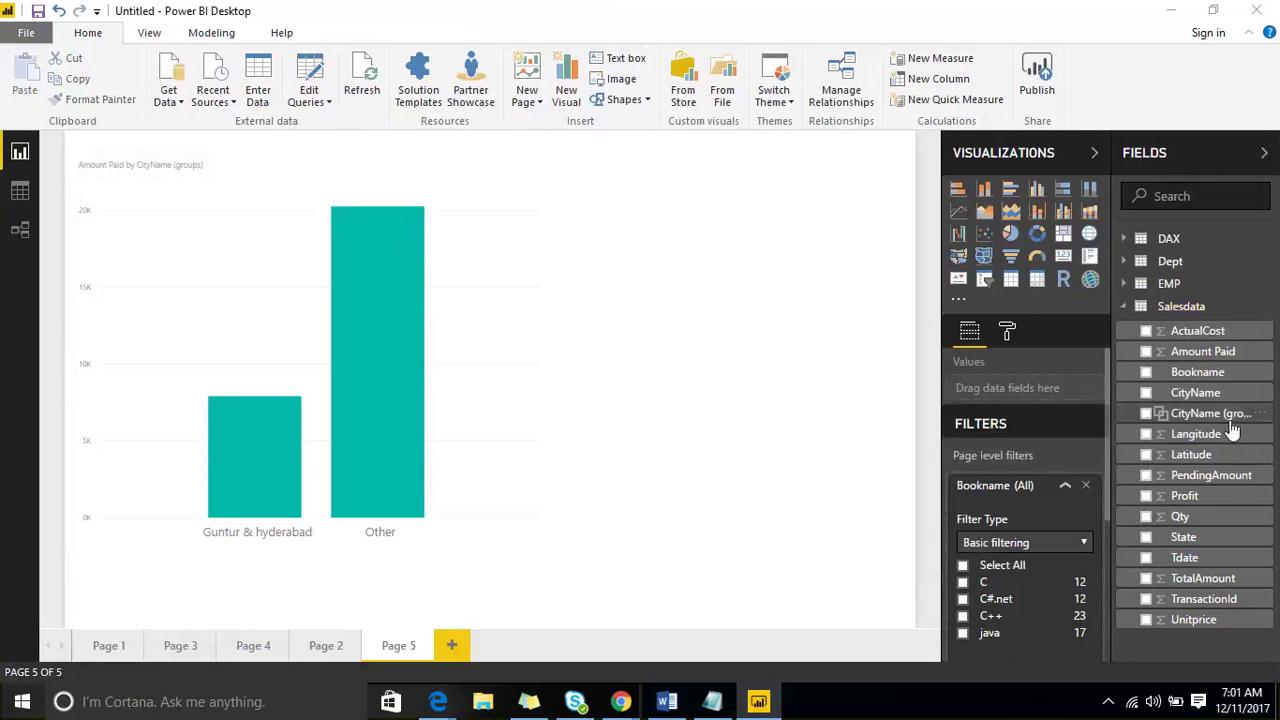
Edit CityName (groups) to combine Mumbai and Pune into one group, keeping the name Mumbai & Pune
{"action": "right_click", "coordinate": [1266, 416]}
{"action": "left_click", "coordinate": [1214, 492]}
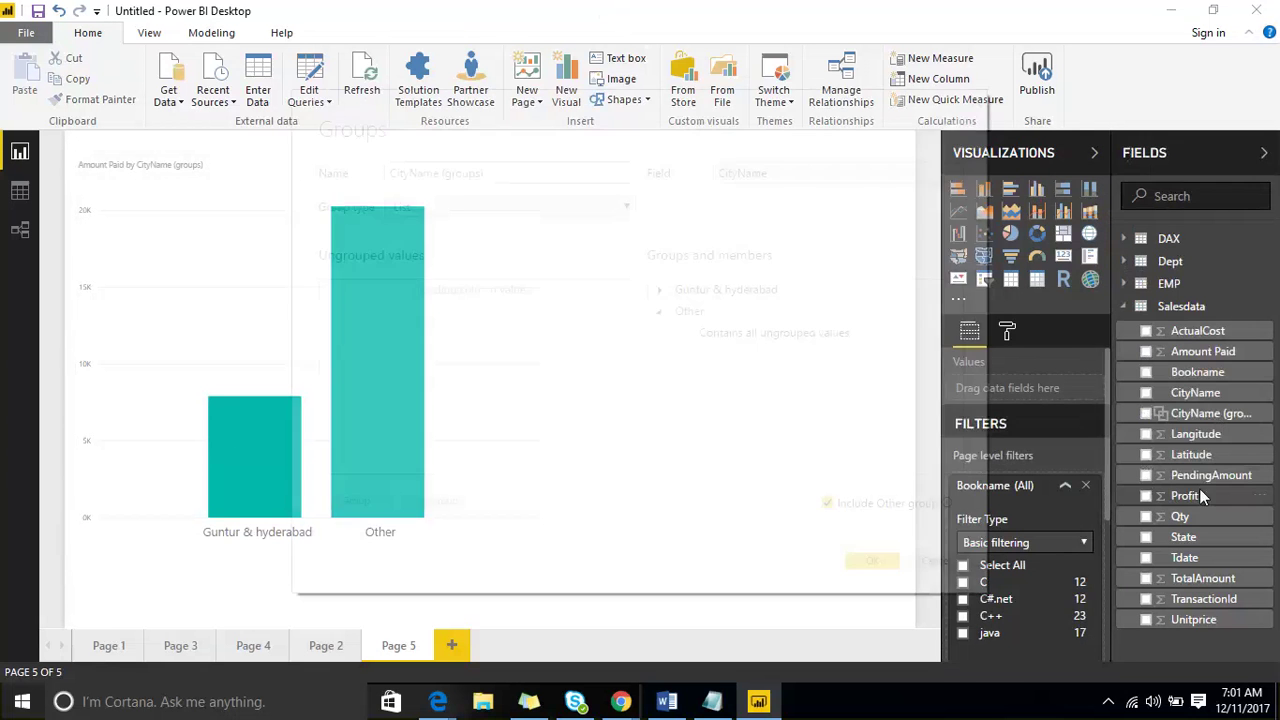
{"action": "left_click", "coordinate": [340, 327]}
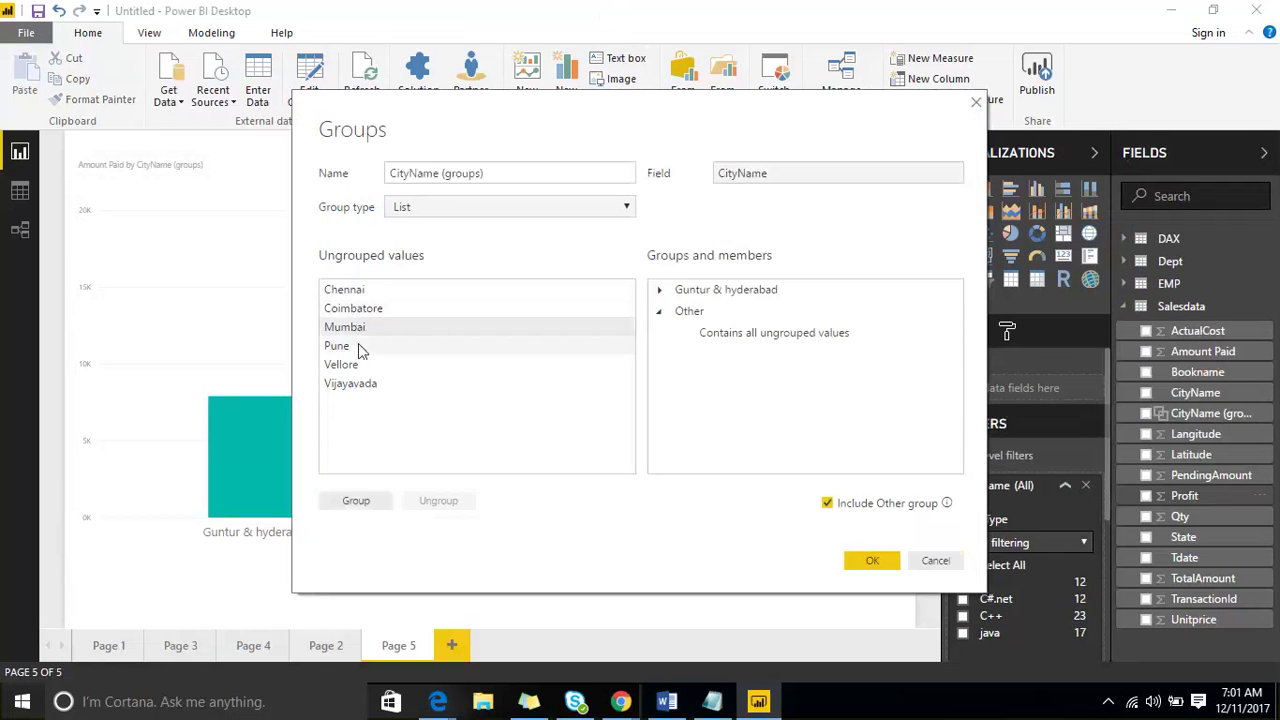
{"action": "left_click", "coordinate": [340, 346], "text": "ctrl"}
{"action": "left_click", "coordinate": [356, 500]}
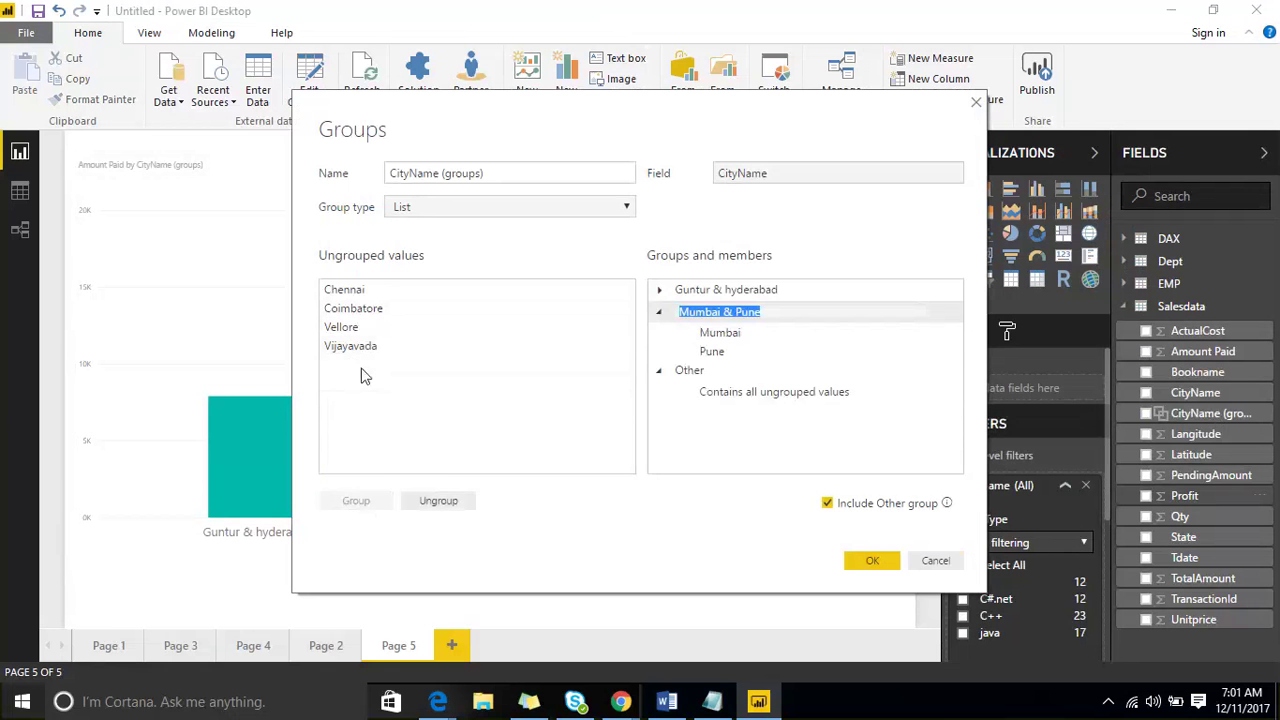
{"action": "left_click", "coordinate": [881, 556]}
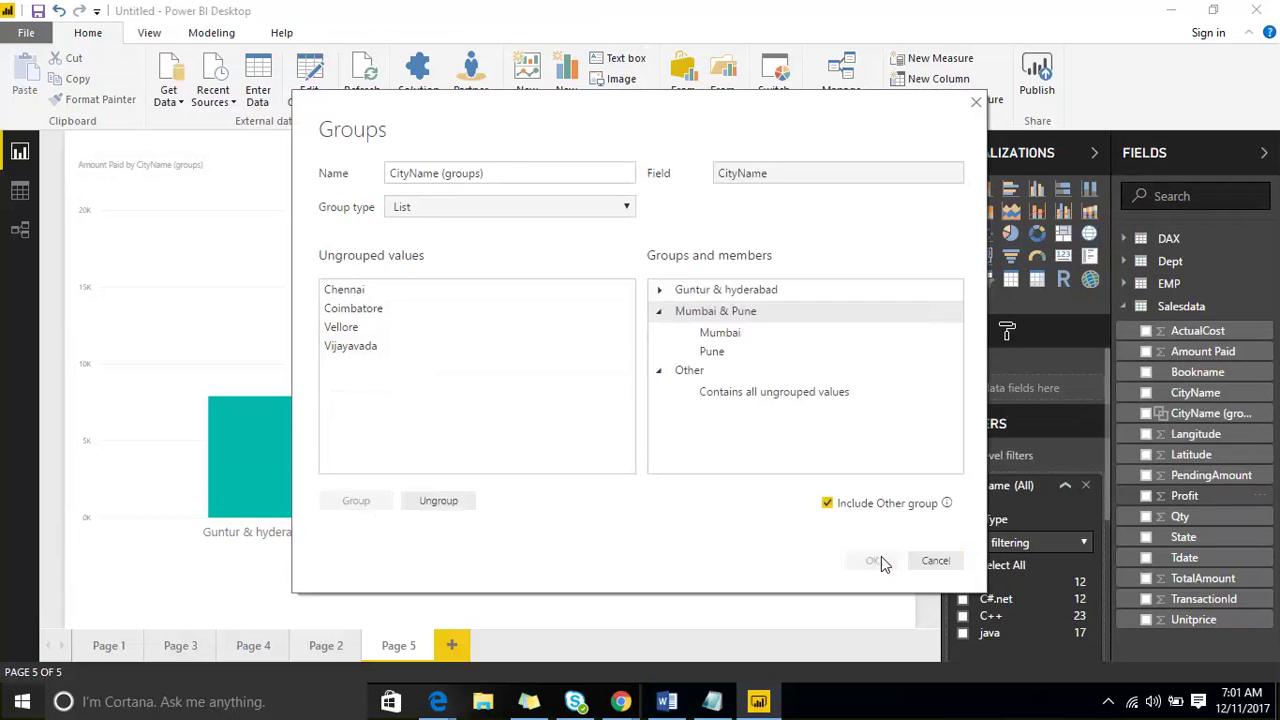
Inspect the Amount Paid of the Guntur & hyderabad column in the chart
{"action": "left_click", "coordinate": [374, 243]}
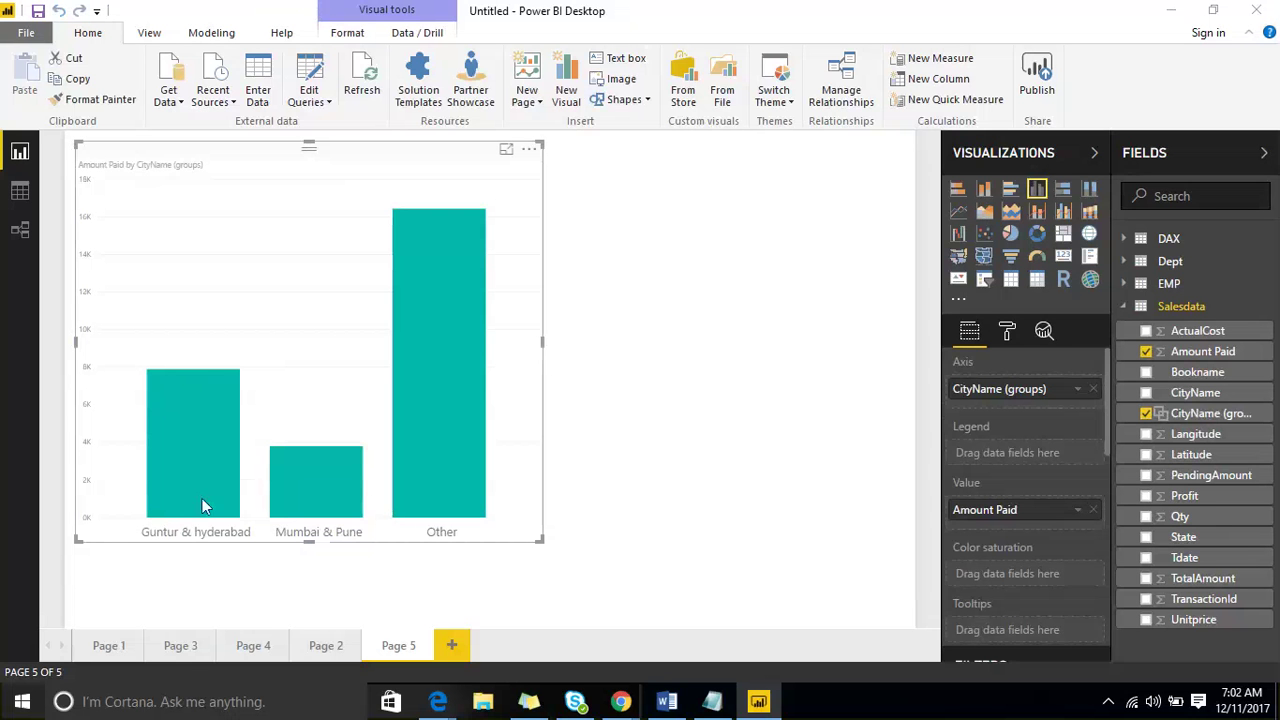
{"action": "mouse_move", "coordinate": [226, 510]}
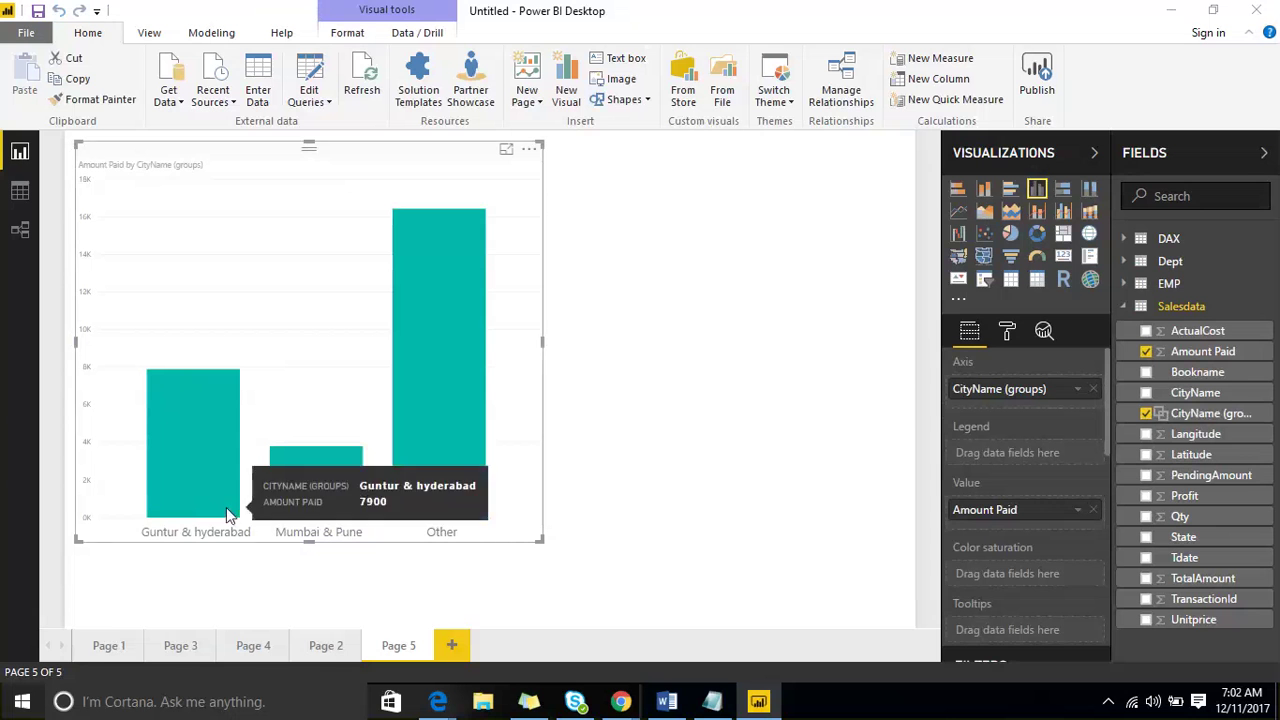
{"action": "left_click", "coordinate": [822, 350]}
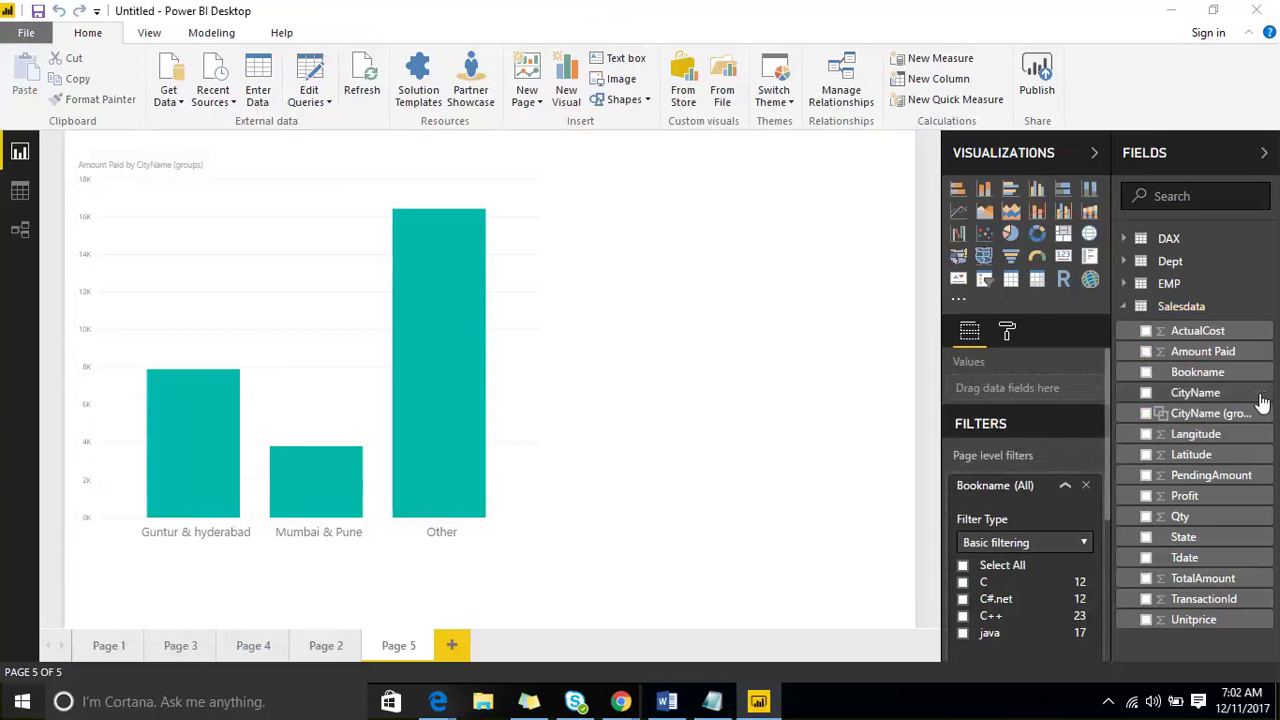
Review the options available for the Salesdata fields, such as CityName, without applying any
{"action": "left_click", "coordinate": [1262, 396]}
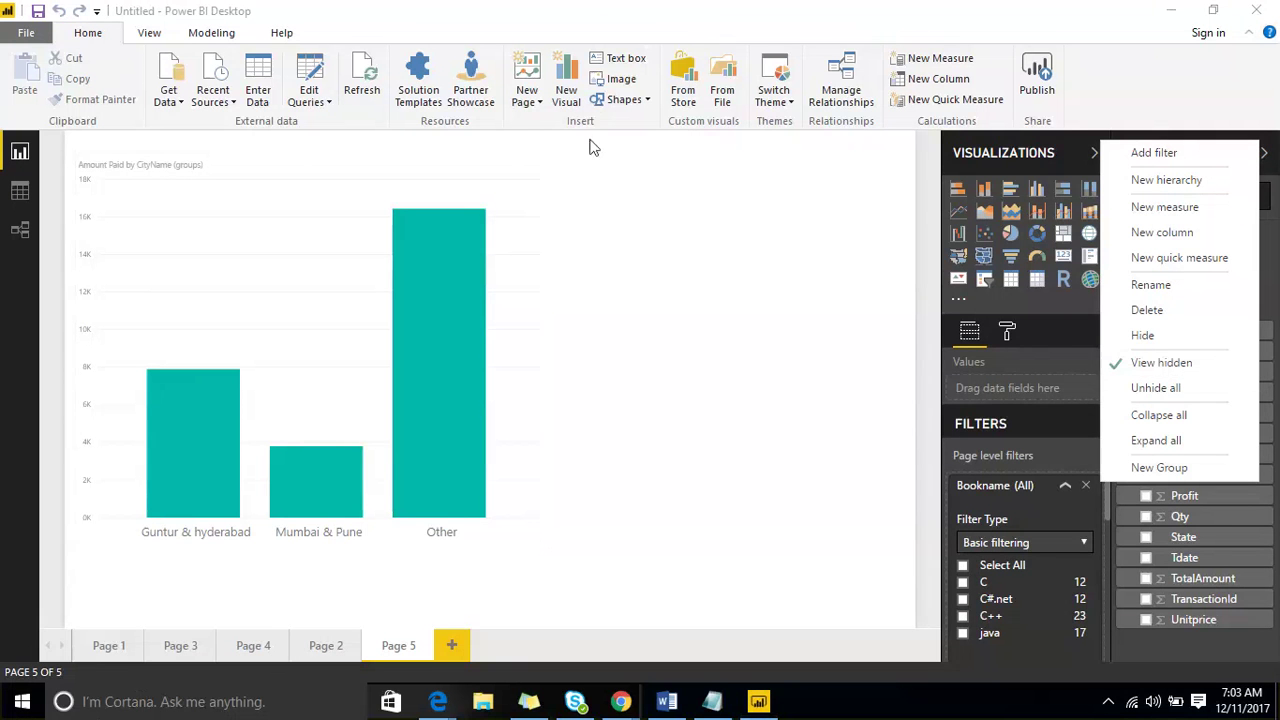
{"action": "left_click", "coordinate": [740, 298]}
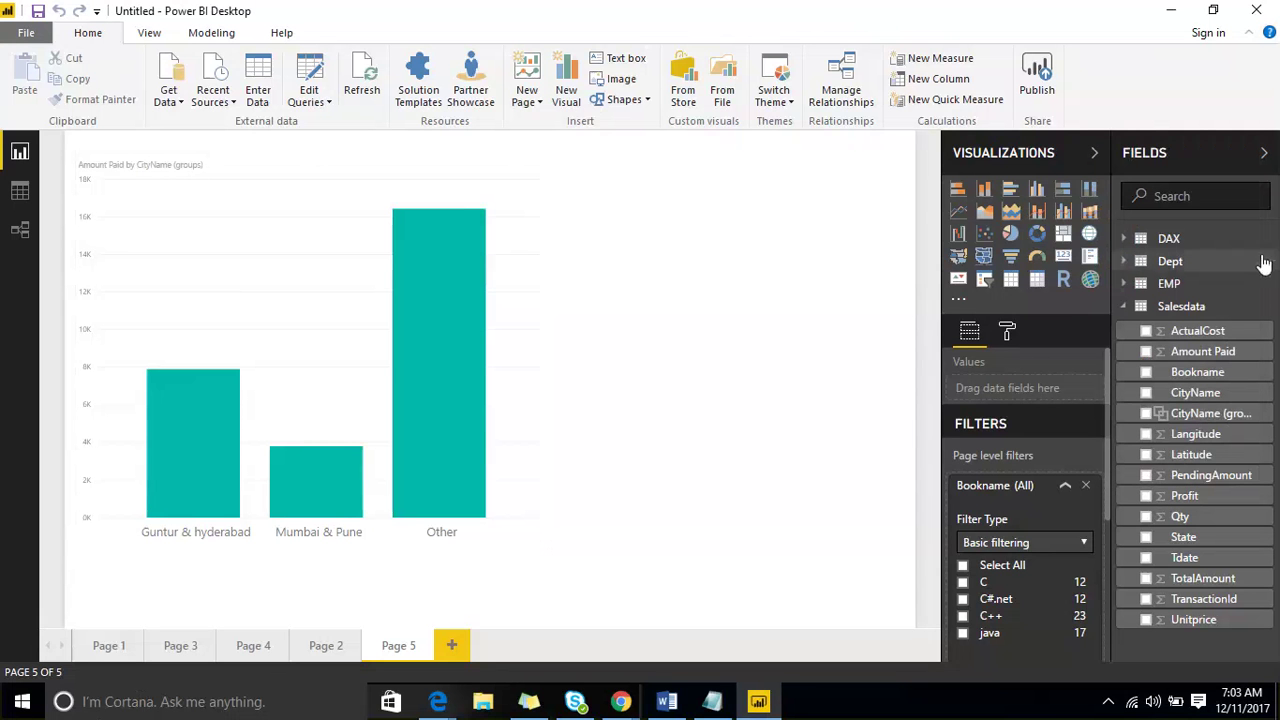
{"action": "right_click", "coordinate": [1262, 362]}
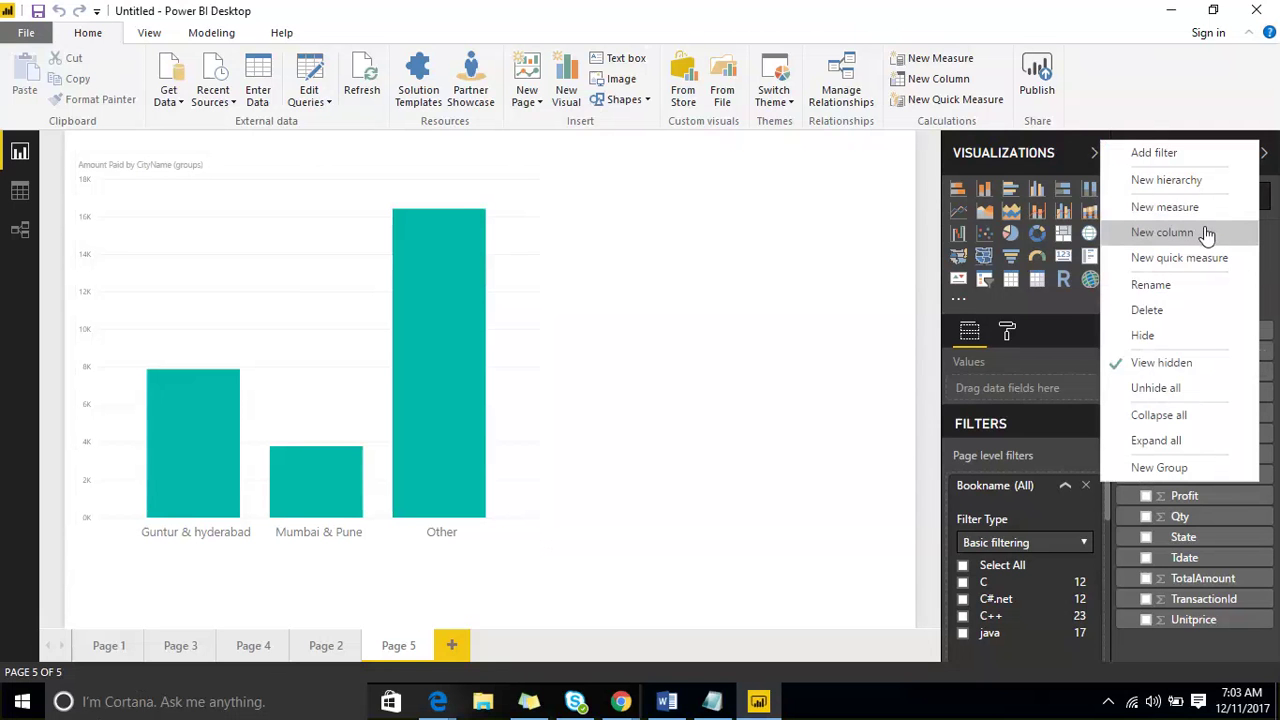
{"action": "left_click", "coordinate": [994, 343]}
Look over the page's formatting sections and its page, drillthrough and report level filters, and collapse the Fields pane
{"action": "left_click", "coordinate": [1007, 332]}
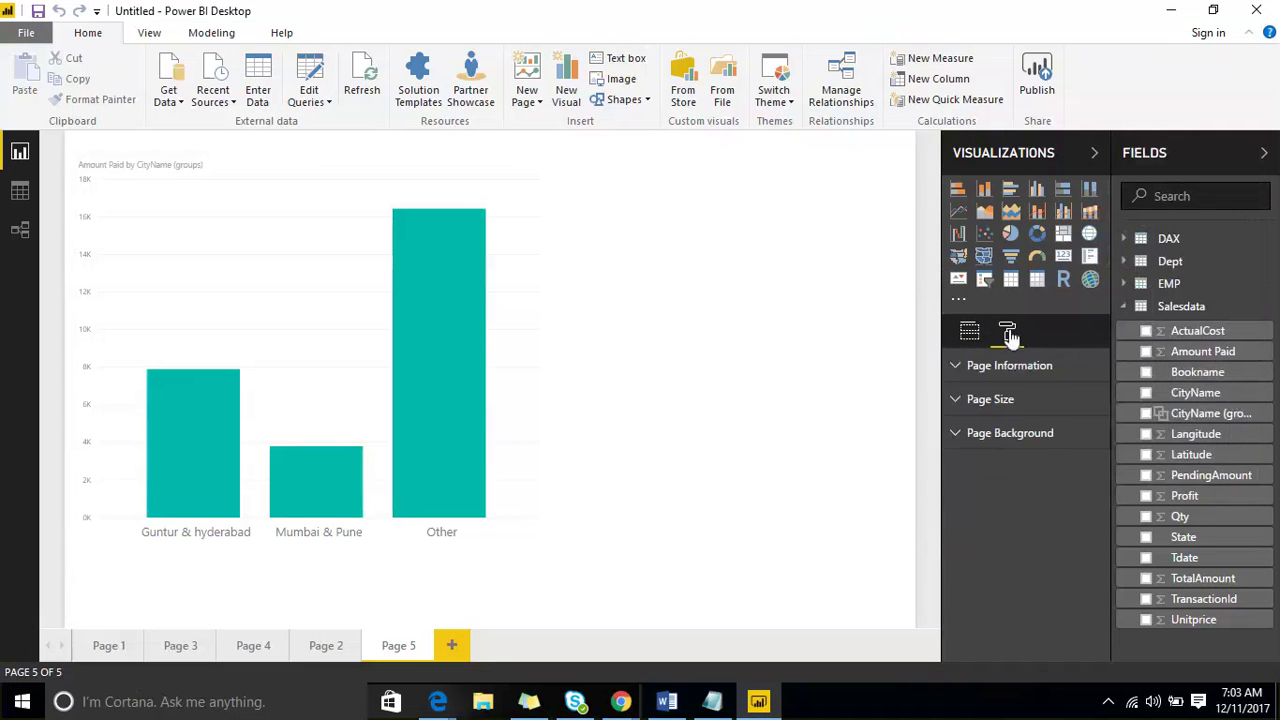
{"action": "left_click", "coordinate": [962, 334]}
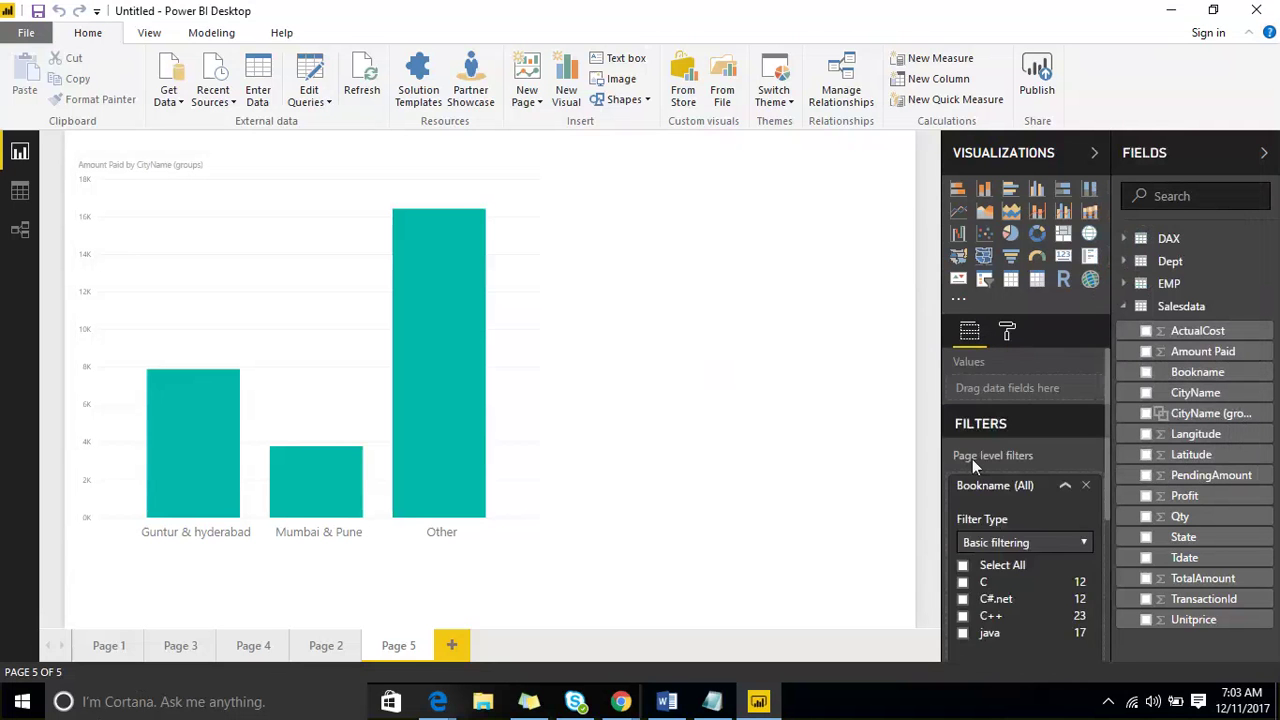
{"action": "scroll", "coordinate": [975, 462], "scroll_direction": "down", "scroll_amount": 3}
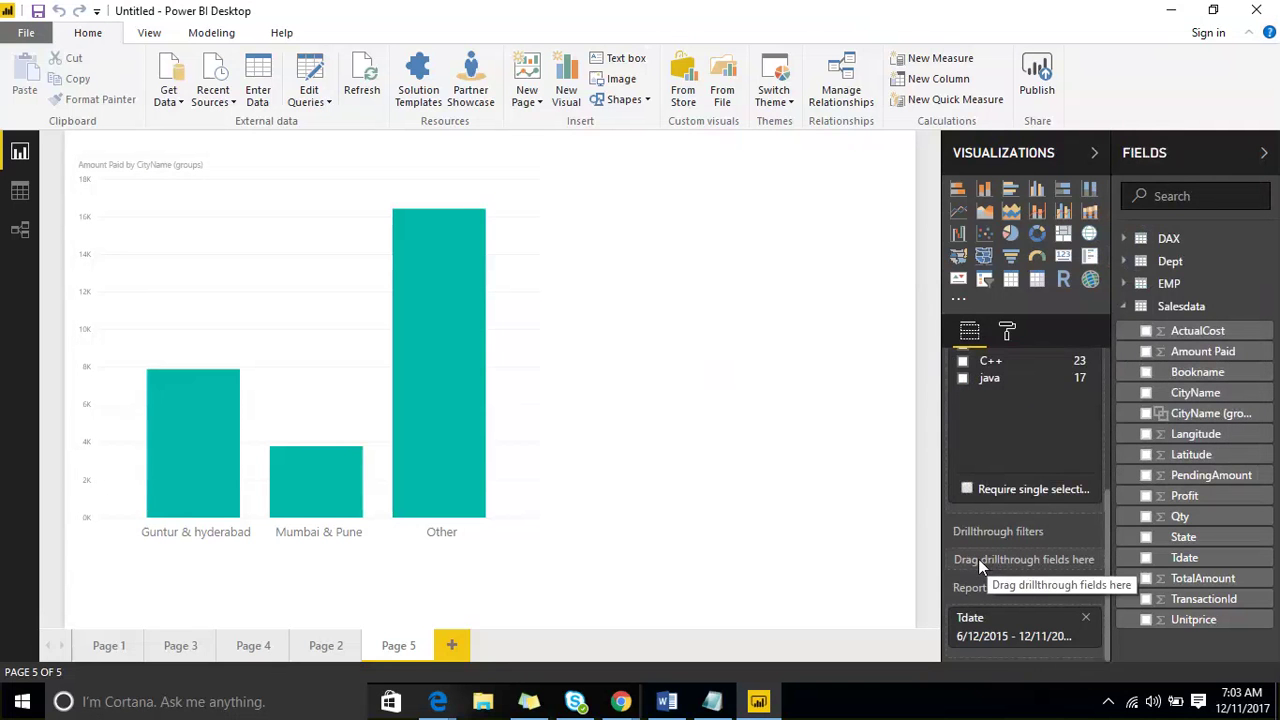
{"action": "left_click", "coordinate": [1210, 156]}
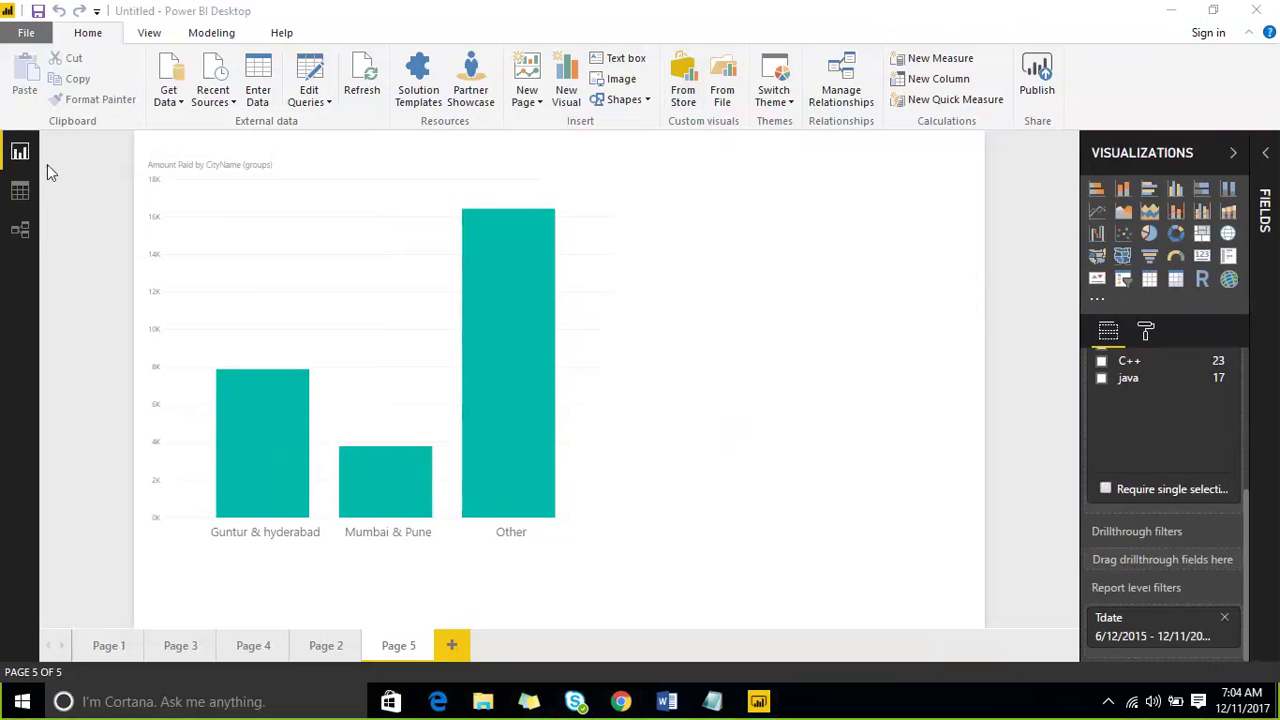
{"action": "left_click_drag", "start_coordinate": [18, 158], "coordinate": [115, 88]}
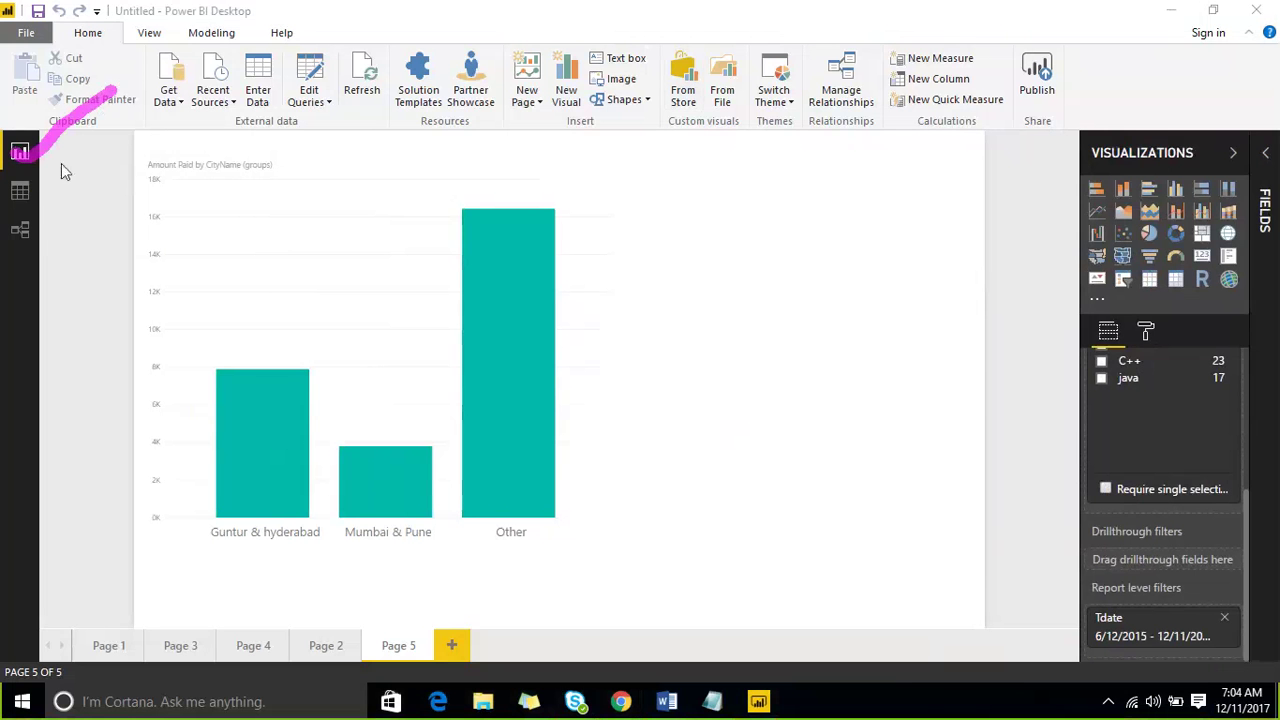
{"action": "left_click_drag", "start_coordinate": [16, 190], "coordinate": [175, 120]}
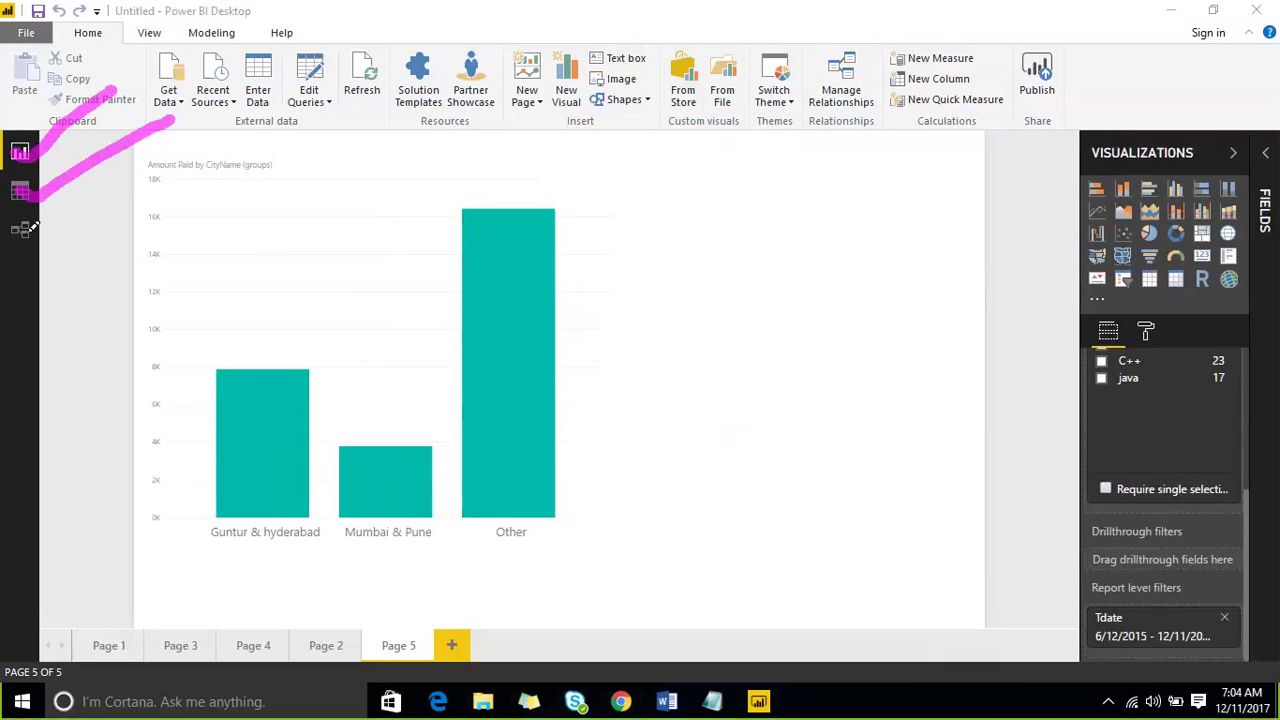
{"action": "mouse_move", "coordinate": [12, 228]}
{"action": "left_mouse_down"}
{"action": "mouse_move", "coordinate": [16, 238]}
{"action": "mouse_move", "coordinate": [218, 152]}
{"action": "left_mouse_up"}
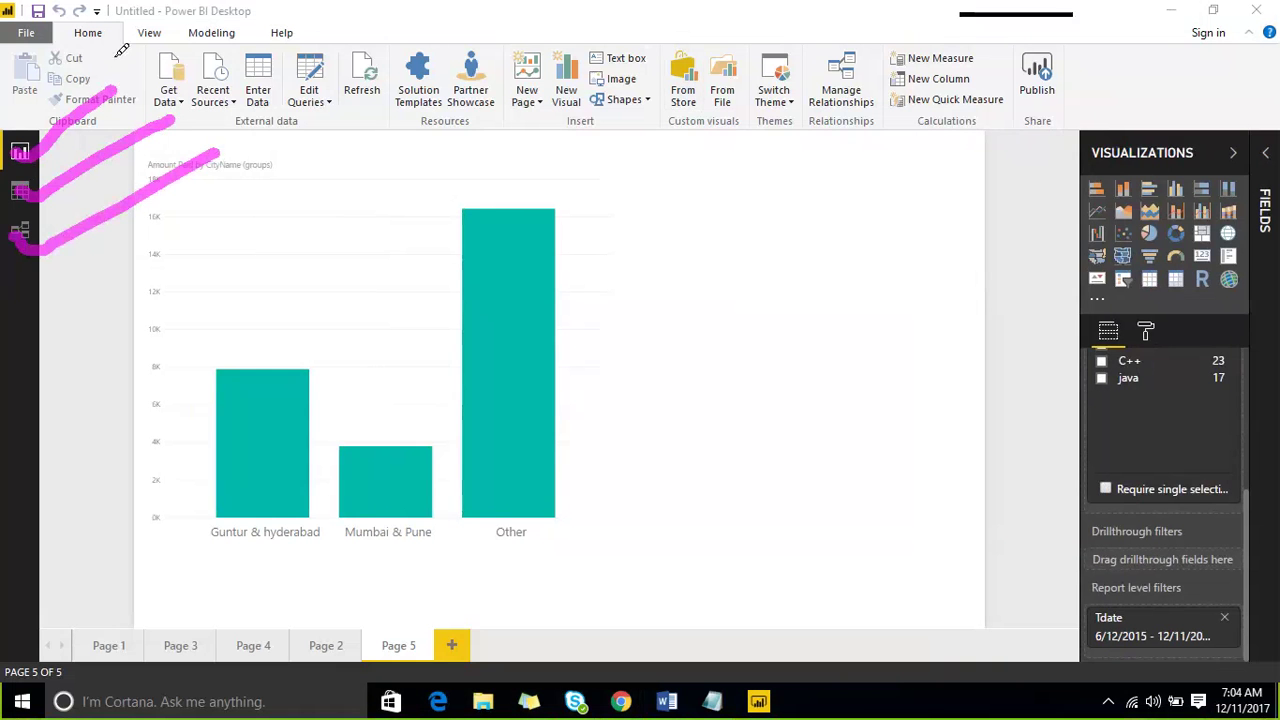
{"action": "left_click_drag", "start_coordinate": [141, 68], "coordinate": [742, 68]}
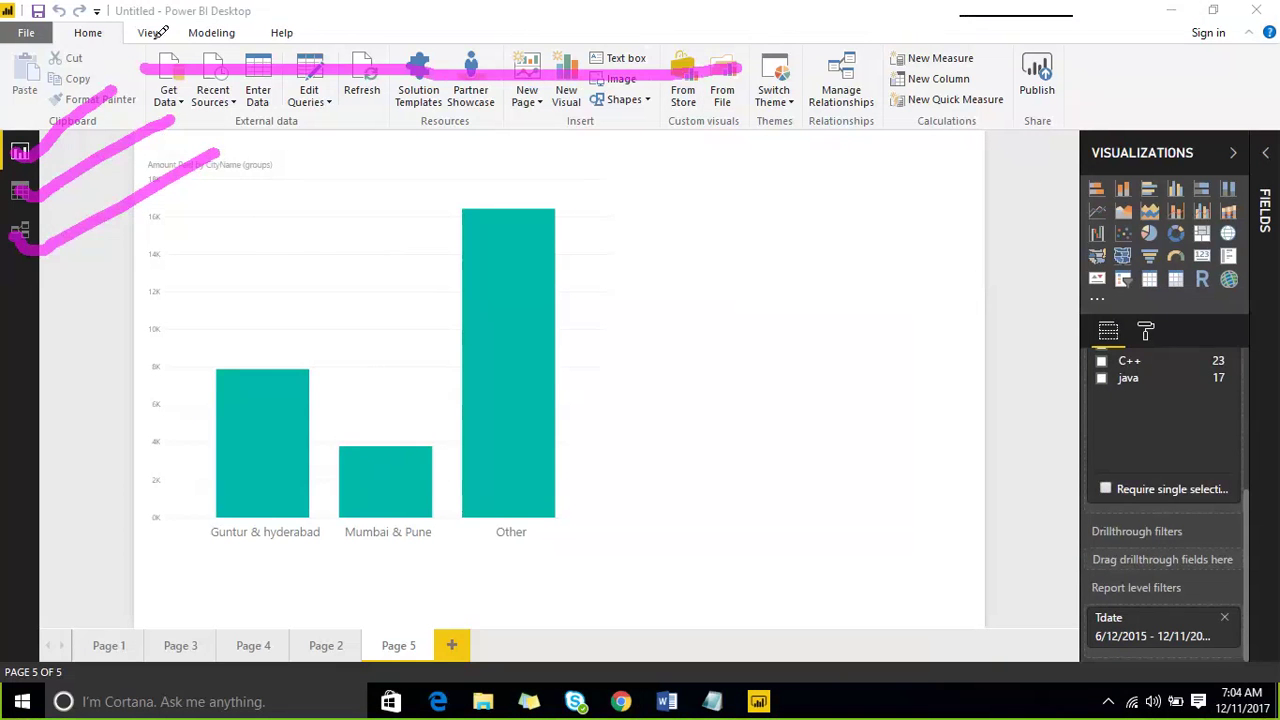
{"action": "mouse_move", "coordinate": [152, 37]}
{"action": "left_mouse_down"}
{"action": "mouse_move", "coordinate": [205, 4]}
{"action": "mouse_move", "coordinate": [246, 12]}
{"action": "left_mouse_up"}
{"action": "mouse_move", "coordinate": [266, 38]}
{"action": "left_mouse_down"}
{"action": "mouse_move", "coordinate": [293, 7]}
{"action": "mouse_move", "coordinate": [350, 16]}
{"action": "left_mouse_up"}
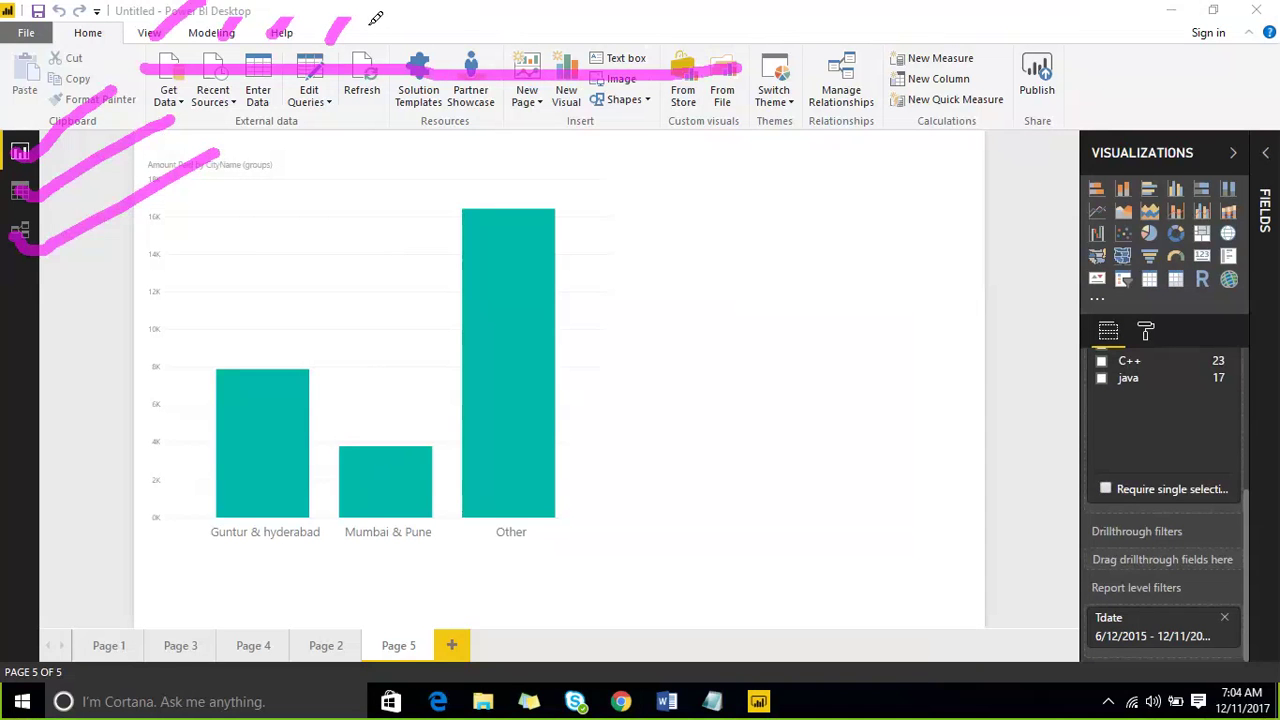
{"action": "left_click_drag", "start_coordinate": [370, 40], "coordinate": [396, 16]}
{"action": "mouse_move", "coordinate": [646, 208]}
{"action": "left_mouse_down"}
{"action": "mouse_move", "coordinate": [655, 192]}
{"action": "mouse_move", "coordinate": [678, 222]}
{"action": "mouse_move", "coordinate": [664, 256]}
{"action": "left_mouse_up"}
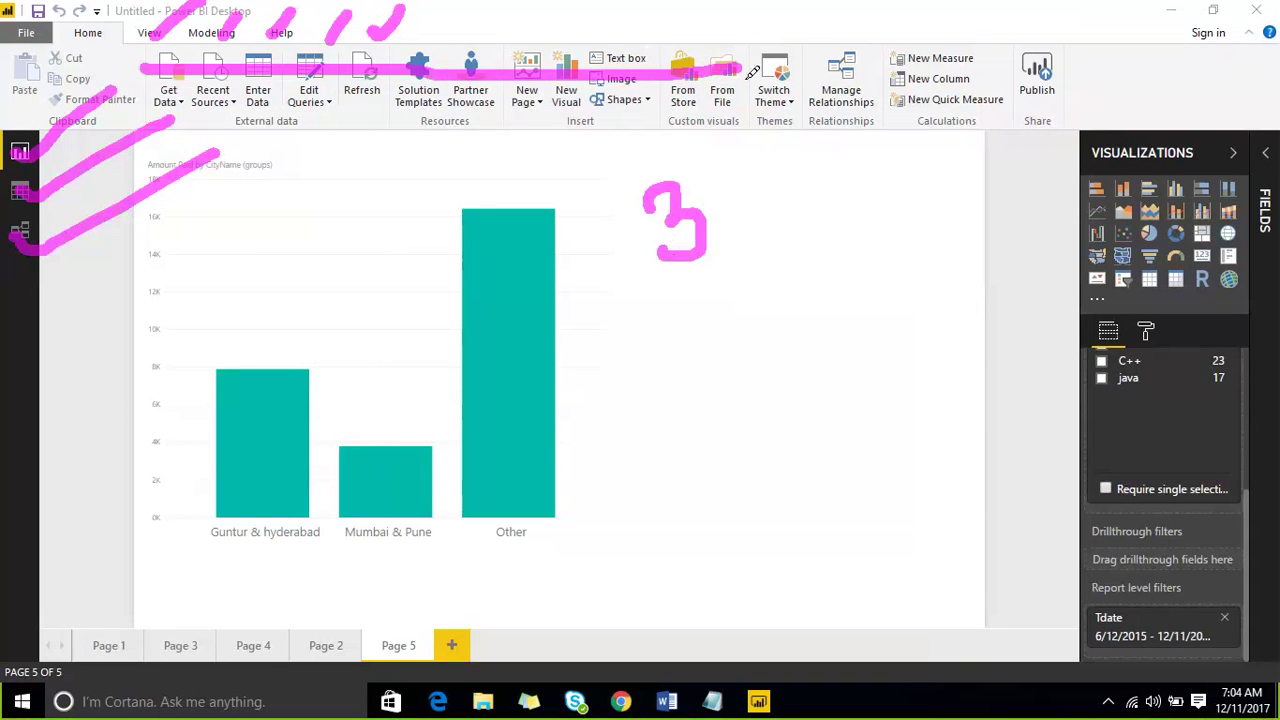
{"action": "left_click_drag", "start_coordinate": [845, 95], "coordinate": [1130, 2]}
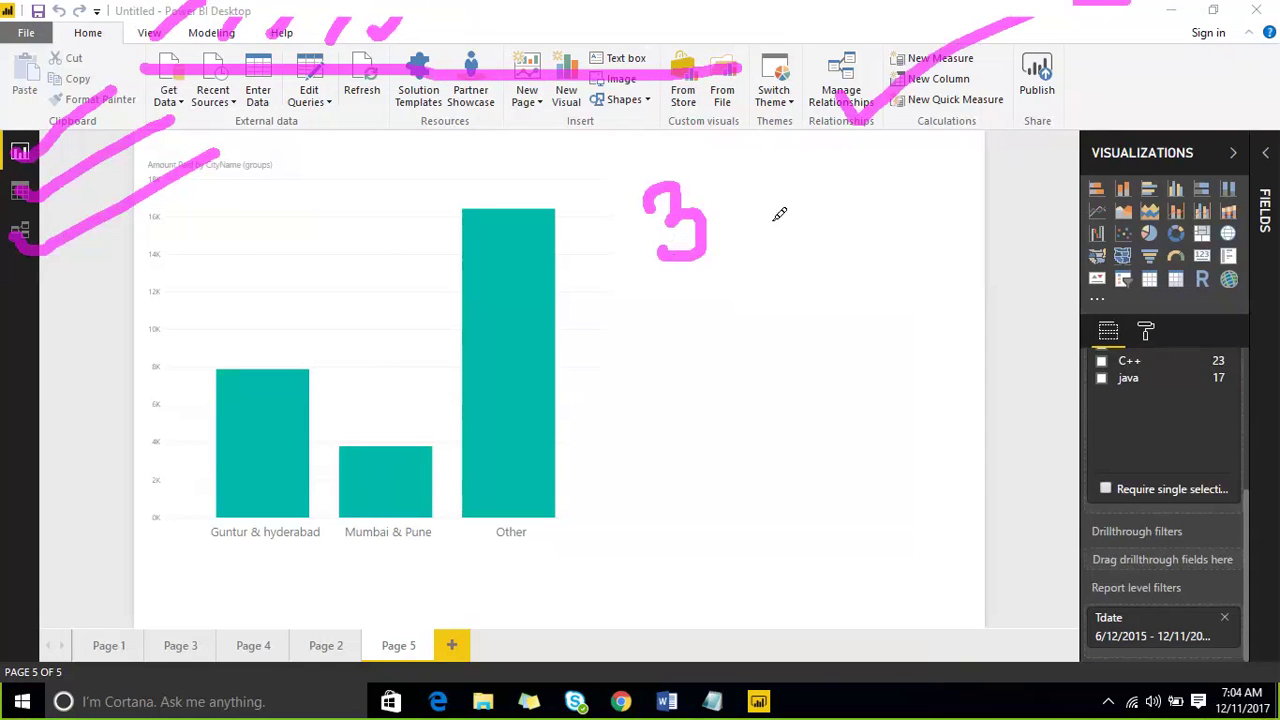
{"action": "mouse_move", "coordinate": [697, 286]}
{"action": "left_mouse_down"}
{"action": "mouse_move", "coordinate": [720, 322]}
{"action": "mouse_move", "coordinate": [690, 326]}
{"action": "mouse_move", "coordinate": [843, 331]}
{"action": "left_mouse_up"}
{"action": "mouse_move", "coordinate": [285, 128]}
{"action": "left_mouse_down"}
{"action": "mouse_move", "coordinate": [325, 25]}
{"action": "mouse_move", "coordinate": [313, 128]}
{"action": "mouse_move", "coordinate": [284, 103]}
{"action": "left_mouse_up"}
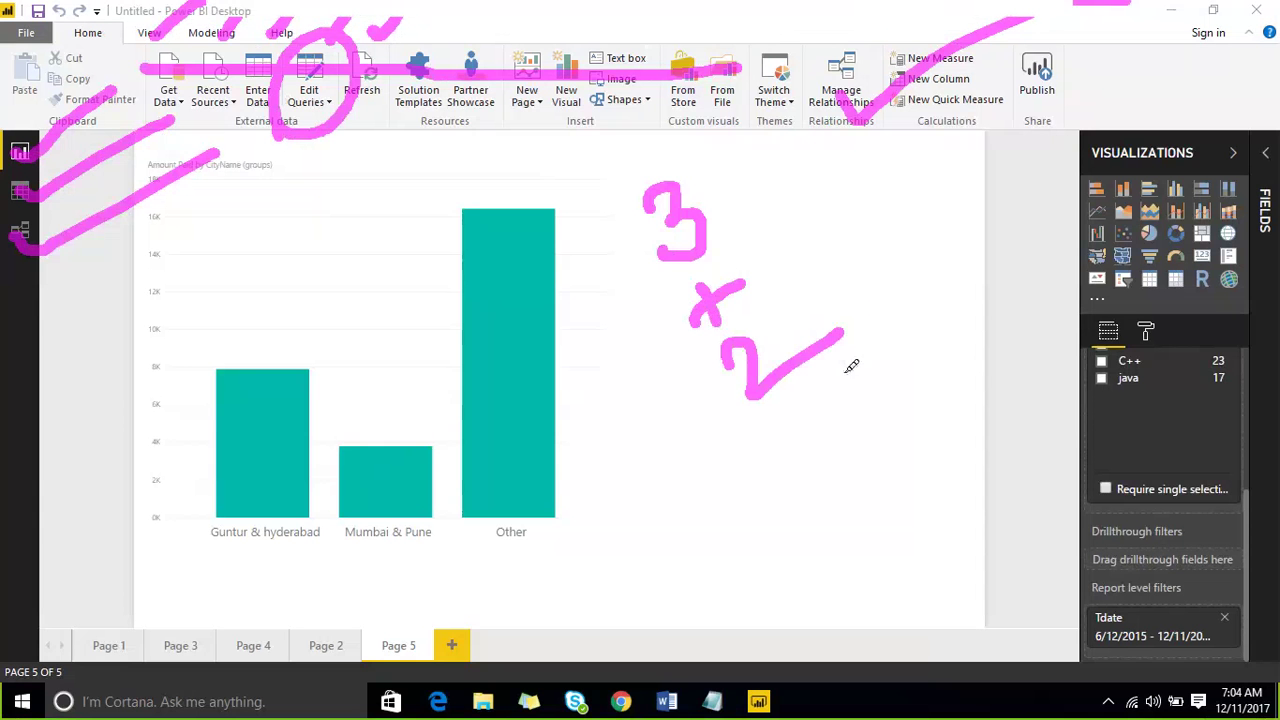
{"action": "mouse_move", "coordinate": [803, 388]}
{"action": "left_mouse_down"}
{"action": "mouse_move", "coordinate": [810, 424]}
{"action": "mouse_move", "coordinate": [820, 403]}
{"action": "left_mouse_up"}
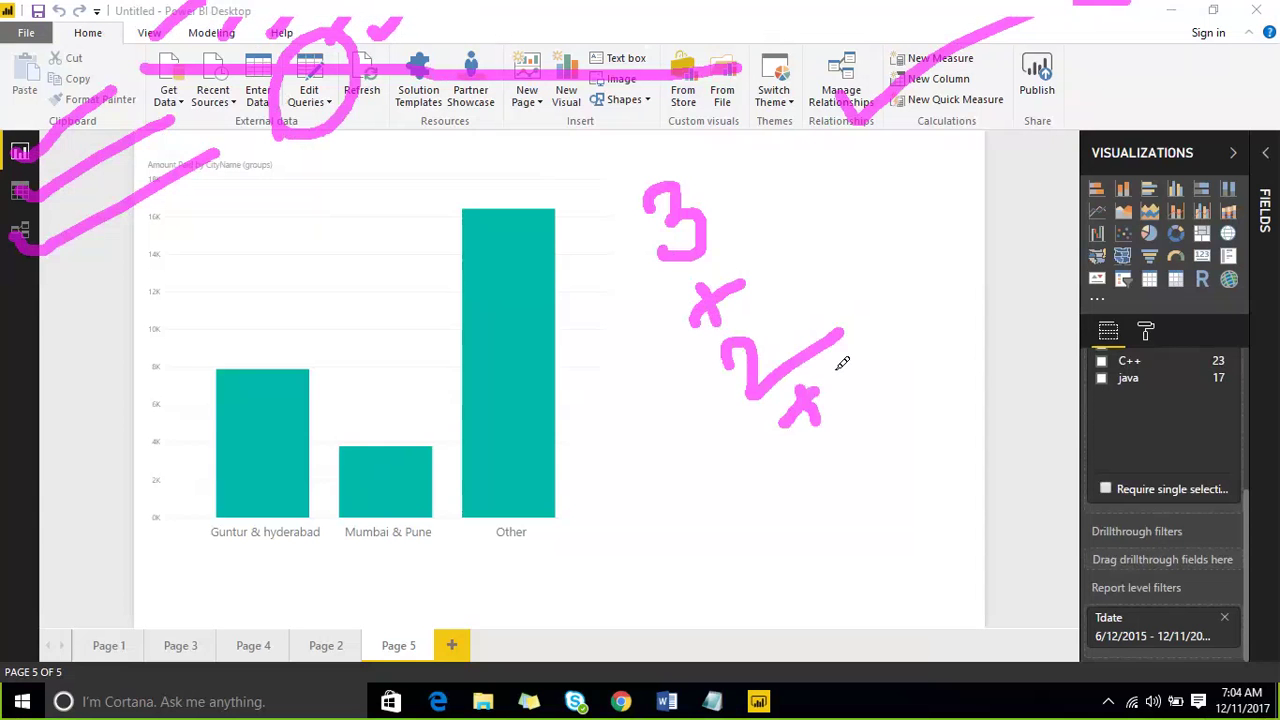
{"action": "left_click_drag", "start_coordinate": [1100, 242], "coordinate": [1232, 152]}
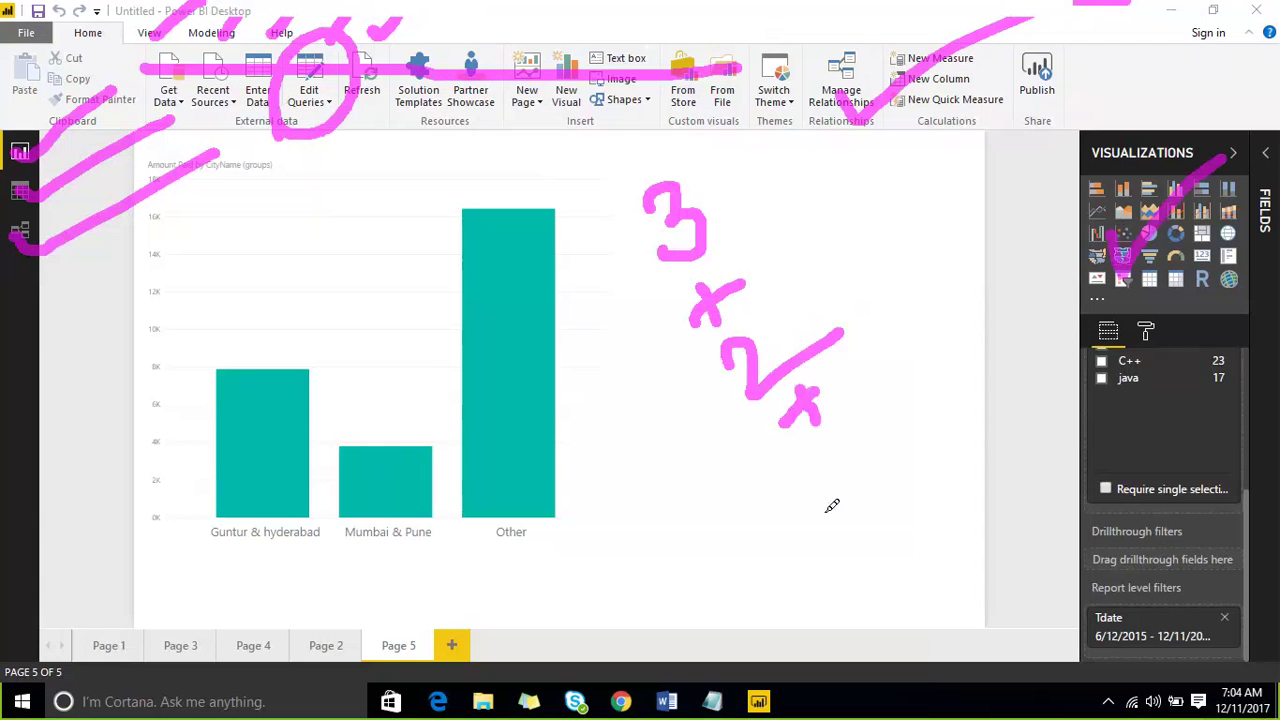
{"action": "mouse_move", "coordinate": [816, 440]}
{"action": "left_mouse_down"}
{"action": "mouse_move", "coordinate": [857, 451]}
{"action": "mouse_move", "coordinate": [843, 484]}
{"action": "left_mouse_up"}
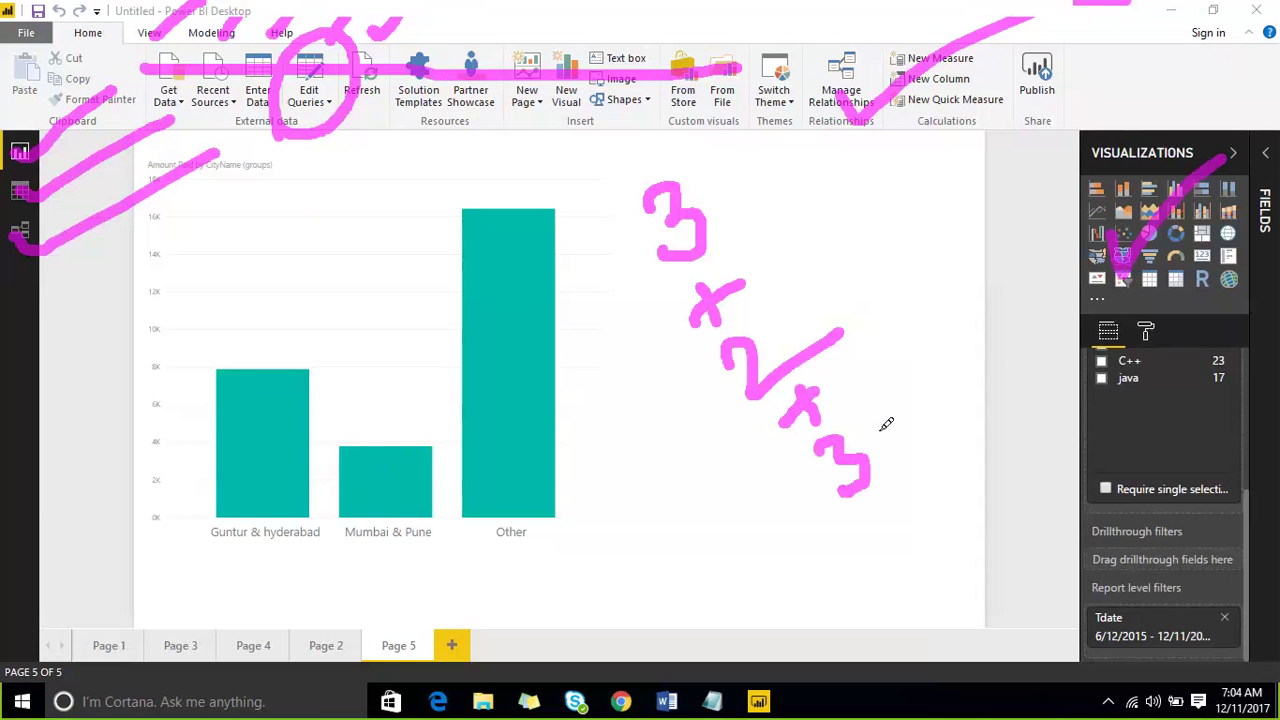
{"action": "mouse_move", "coordinate": [876, 510]}
{"action": "left_mouse_down"}
{"action": "mouse_move", "coordinate": [902, 546]}
{"action": "mouse_move", "coordinate": [868, 547]}
{"action": "left_mouse_up"}
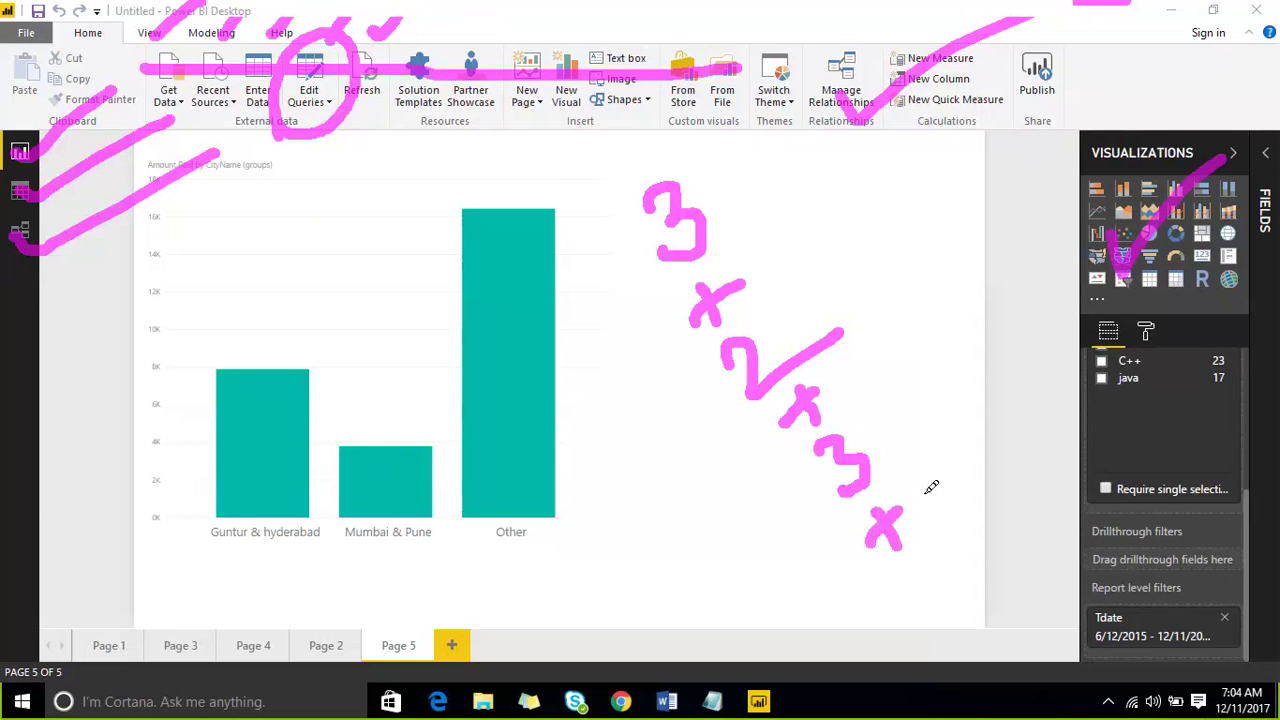
{"action": "mouse_move", "coordinate": [146, 104]}
{"action": "left_mouse_down"}
{"action": "mouse_move", "coordinate": [166, 16]}
{"action": "mouse_move", "coordinate": [188, 62]}
{"action": "mouse_move", "coordinate": [156, 116]}
{"action": "left_mouse_up"}
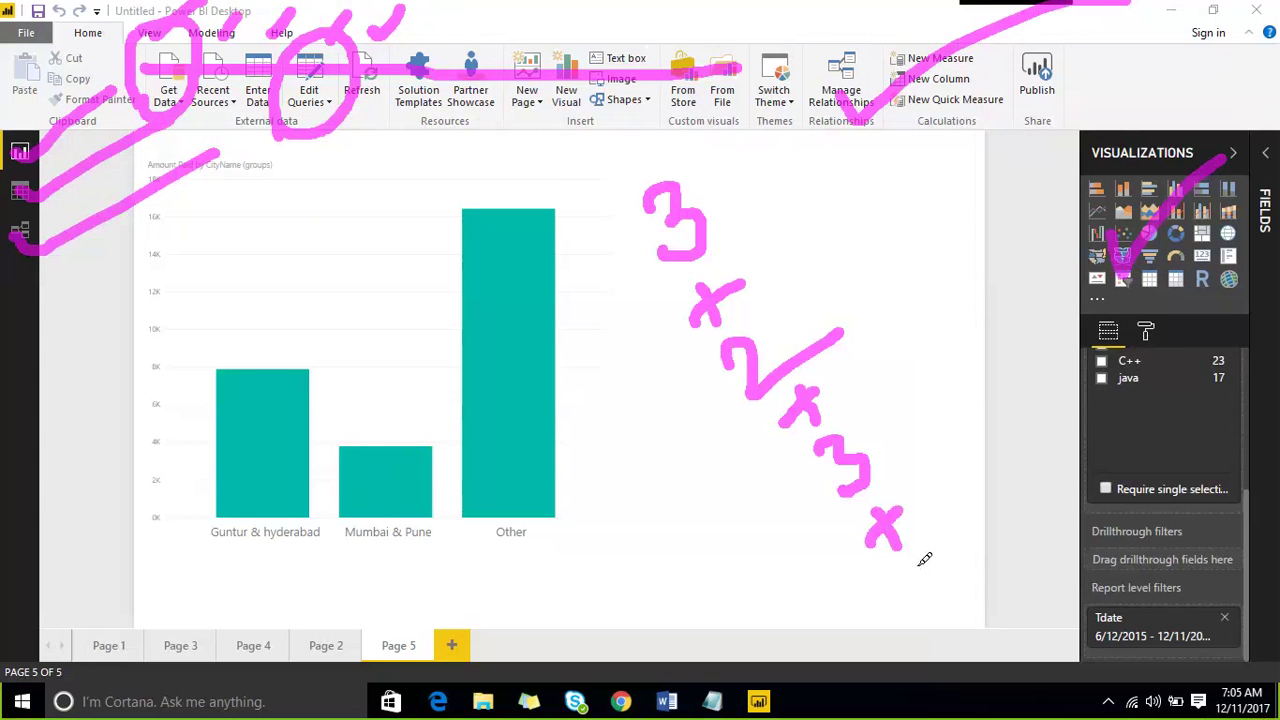
{"action": "left_click_drag", "start_coordinate": [913, 557], "coordinate": [938, 608]}
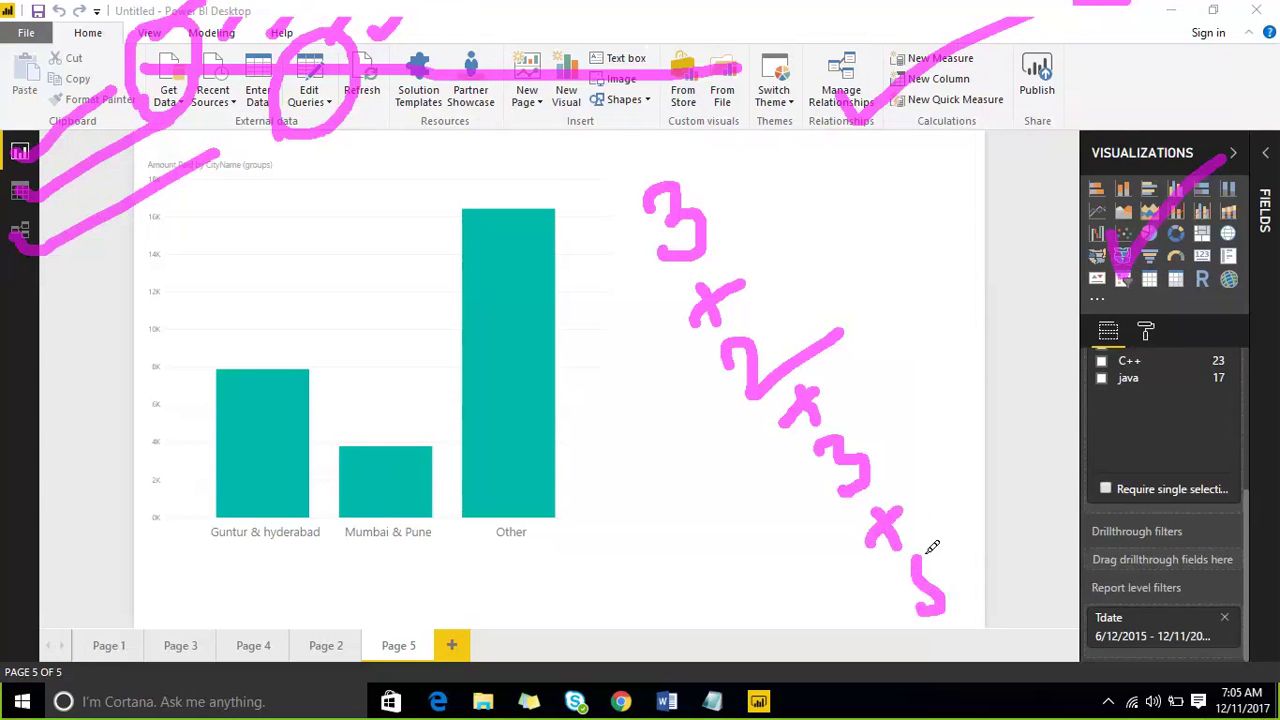
{"action": "left_click_drag", "start_coordinate": [920, 557], "coordinate": [958, 512]}
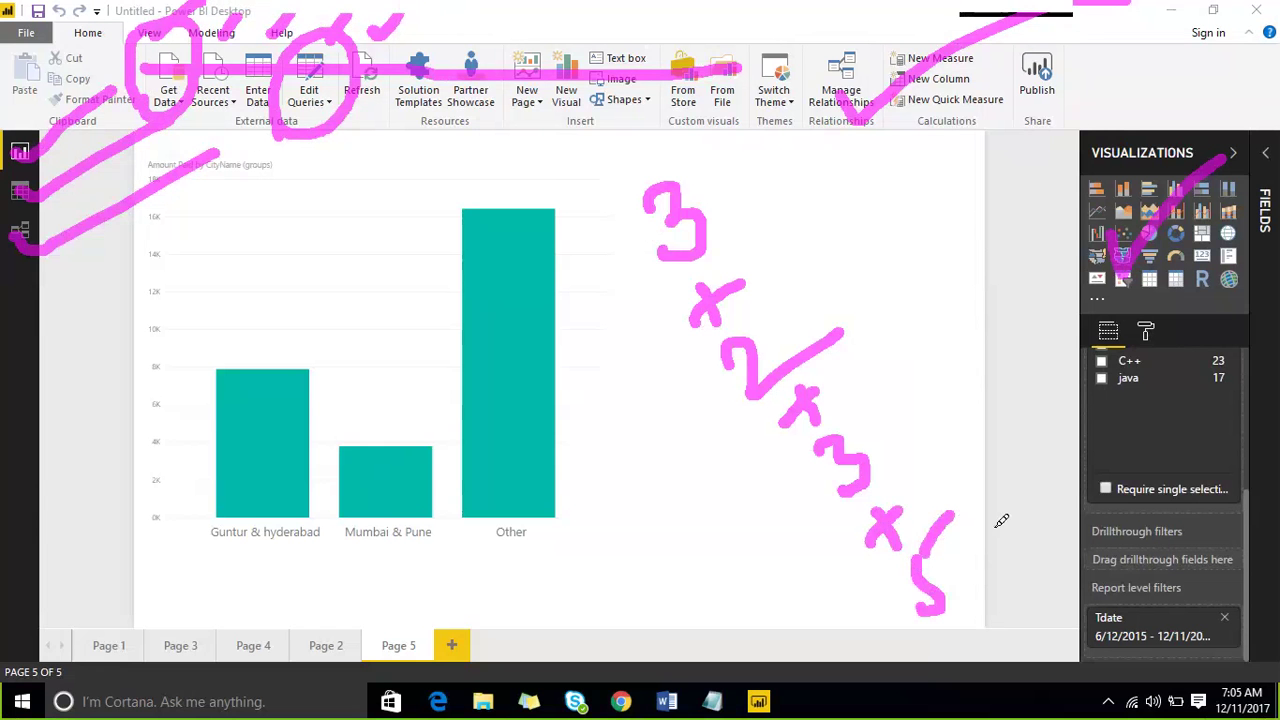
{"action": "mouse_move", "coordinate": [983, 540]}
{"action": "left_mouse_down"}
{"action": "mouse_move", "coordinate": [1000, 580]}
{"action": "mouse_move", "coordinate": [982, 585]}
{"action": "left_mouse_up"}
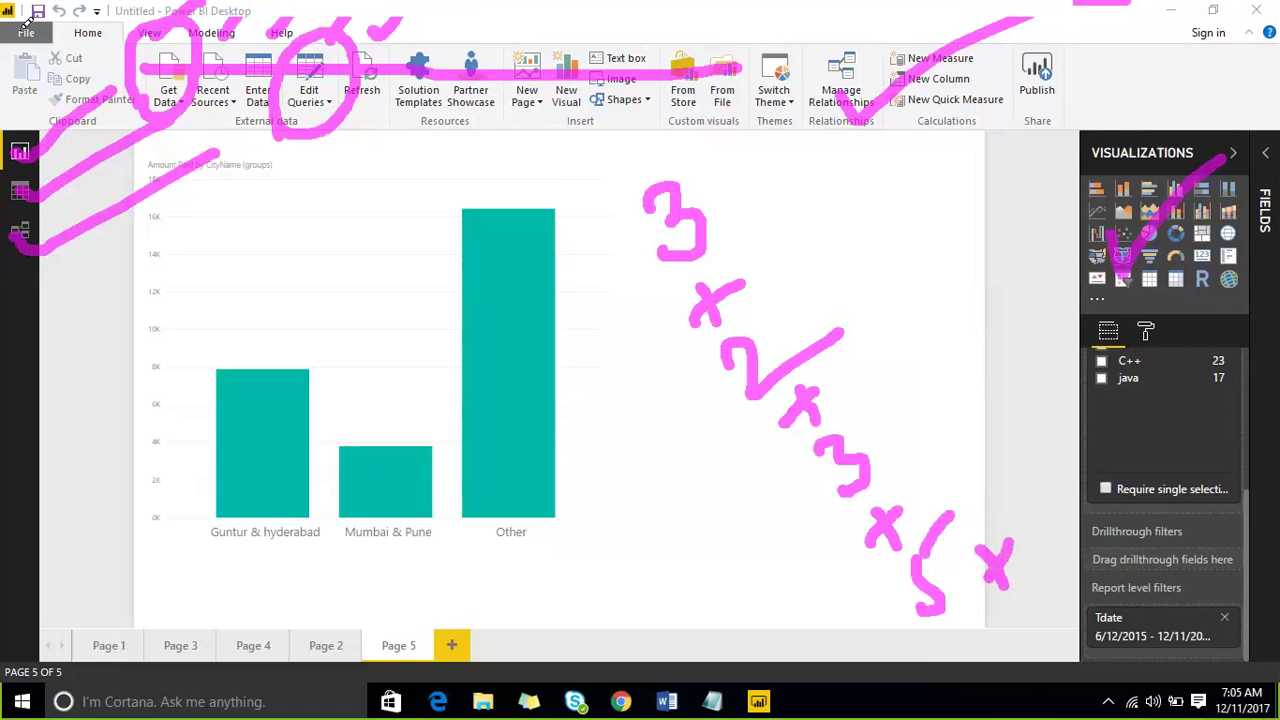
{"action": "mouse_move", "coordinate": [28, 22]}
{"action": "left_mouse_down"}
{"action": "mouse_move", "coordinate": [20, 80]}
{"action": "mouse_move", "coordinate": [42, 210]}
{"action": "left_mouse_up"}
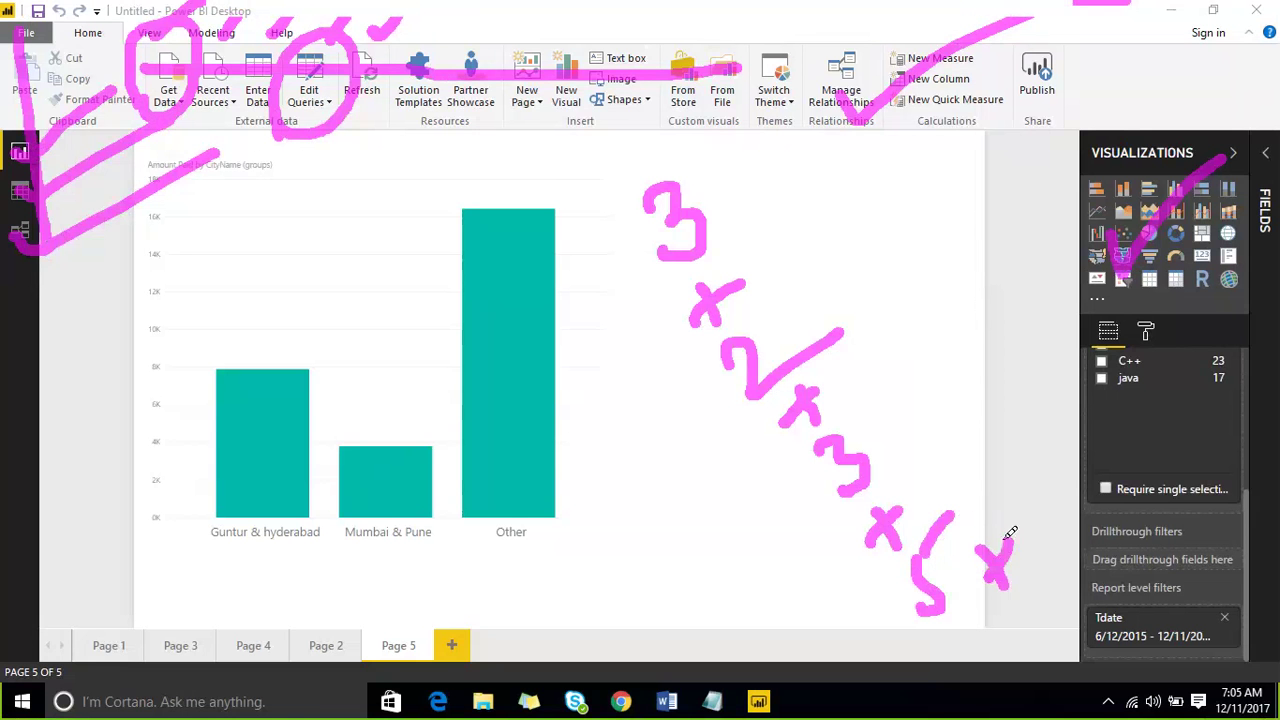
{"action": "left_click_drag", "start_coordinate": [1013, 493], "coordinate": [1040, 536]}
{"action": "mouse_move", "coordinate": [603, 212]}
{"action": "left_mouse_down"}
{"action": "mouse_move", "coordinate": [882, 178]}
{"action": "mouse_move", "coordinate": [1063, 434]}
{"action": "mouse_move", "coordinate": [1076, 552]}
{"action": "mouse_move", "coordinate": [912, 620]}
{"action": "mouse_move", "coordinate": [756, 545]}
{"action": "left_mouse_up"}
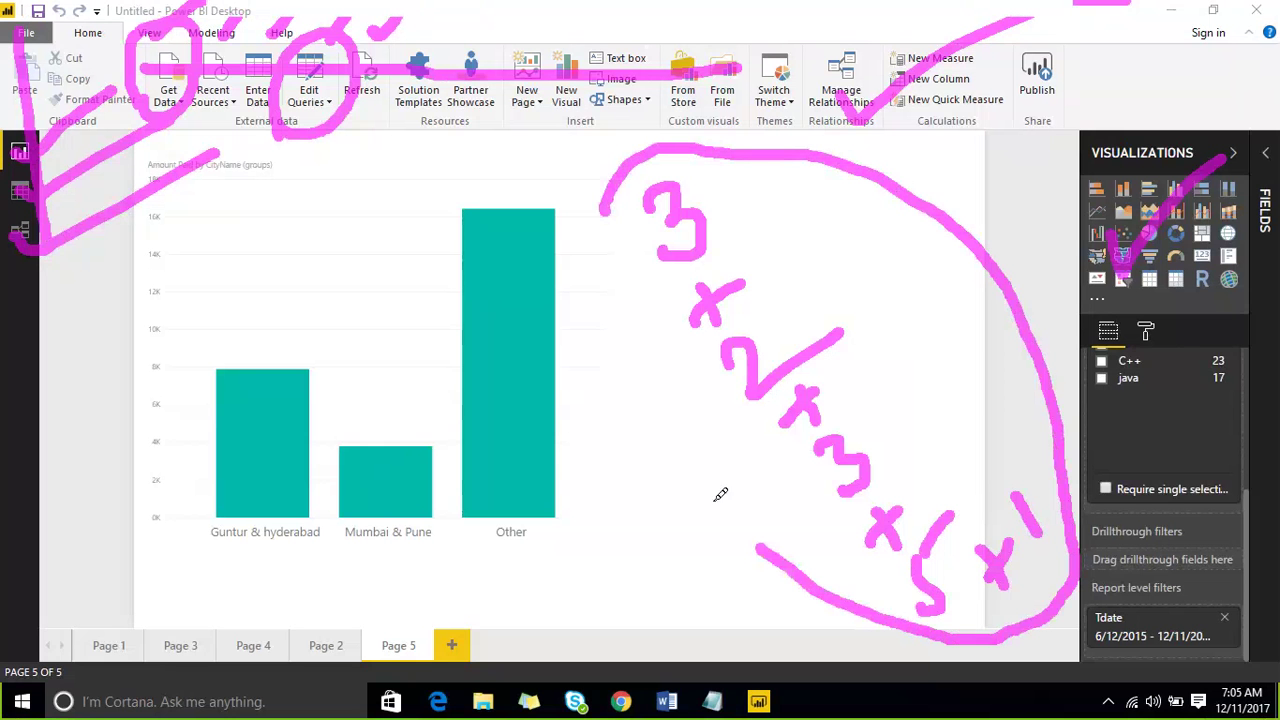
{"action": "mouse_move", "coordinate": [720, 494]}
{"action": "left_mouse_down"}
{"action": "mouse_move", "coordinate": [589, 277]}
{"action": "mouse_move", "coordinate": [600, 195]}
{"action": "left_mouse_up"}
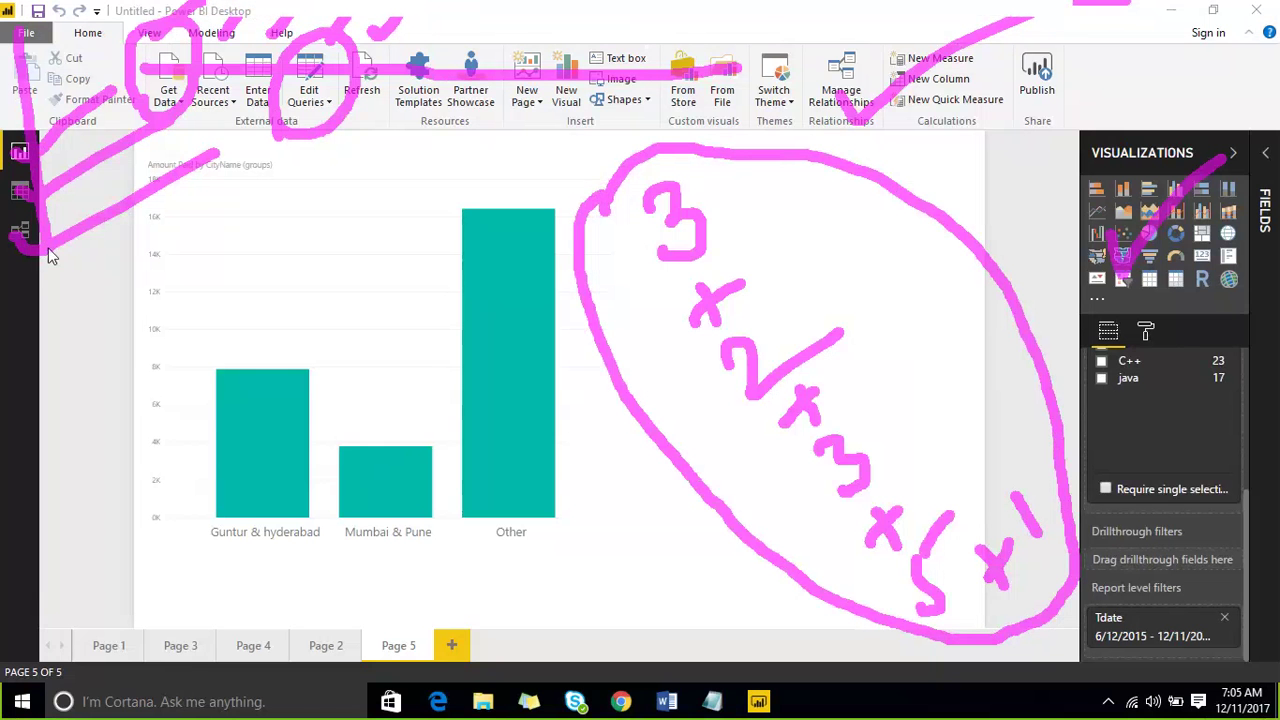
{"action": "left_click_drag", "start_coordinate": [800, 305], "coordinate": [980, 178]}
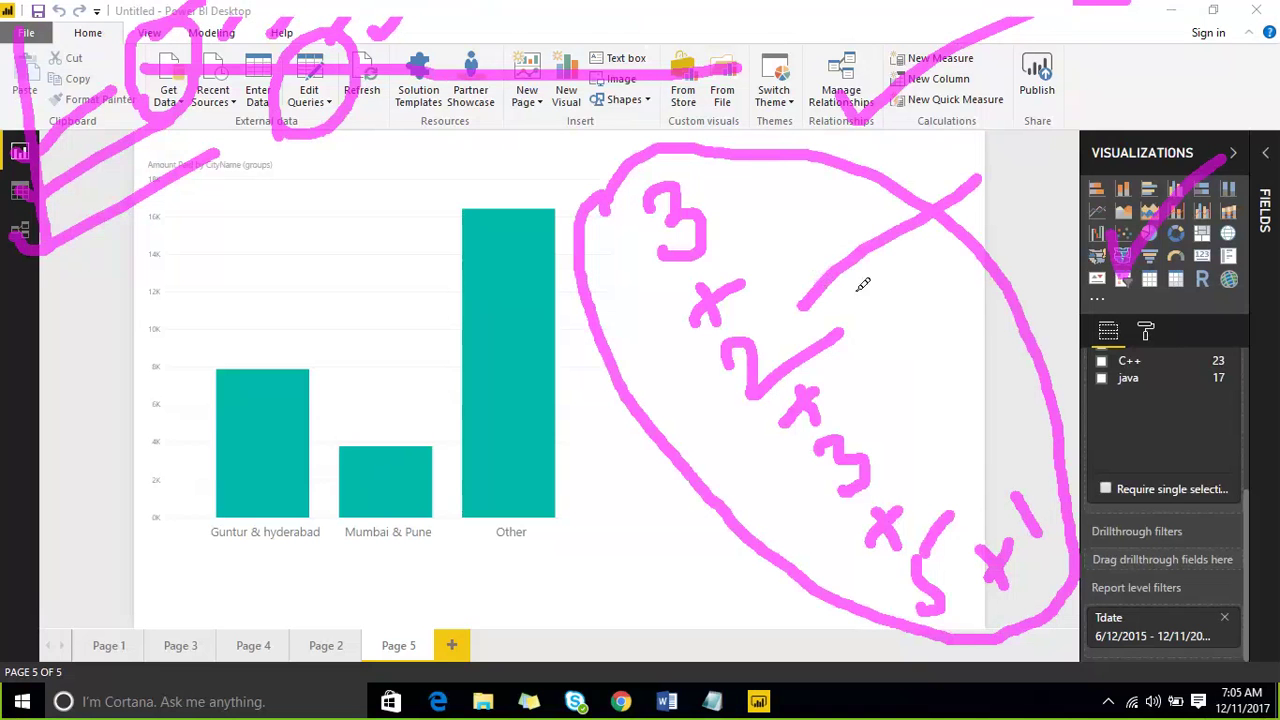
{"action": "mouse_move", "coordinate": [857, 458]}
{"action": "left_mouse_down"}
{"action": "mouse_move", "coordinate": [982, 266]}
{"action": "mouse_move", "coordinate": [846, 453]}
{"action": "left_mouse_up"}
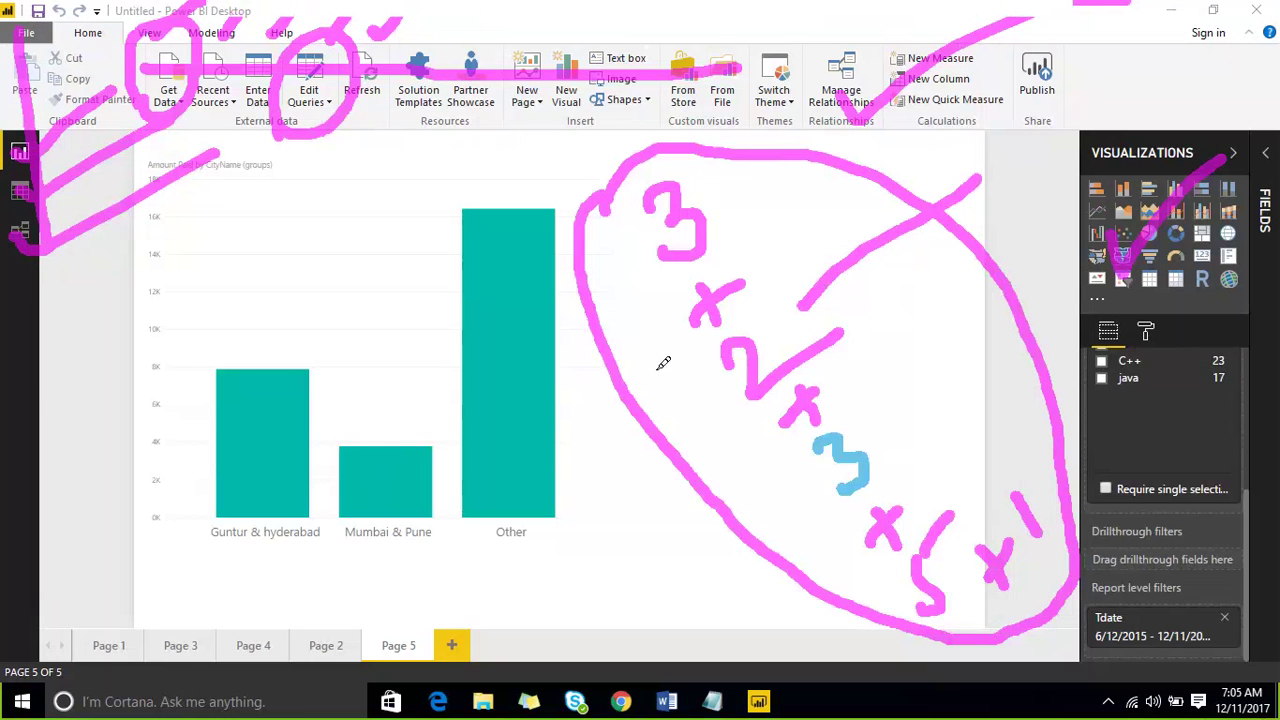
{"action": "left_click_drag", "start_coordinate": [604, 436], "coordinate": [632, 484]}
{"action": "left_click_drag", "start_coordinate": [646, 428], "coordinate": [590, 476]}
{"action": "left_click_drag", "start_coordinate": [512, 460], "coordinate": [570, 568]}
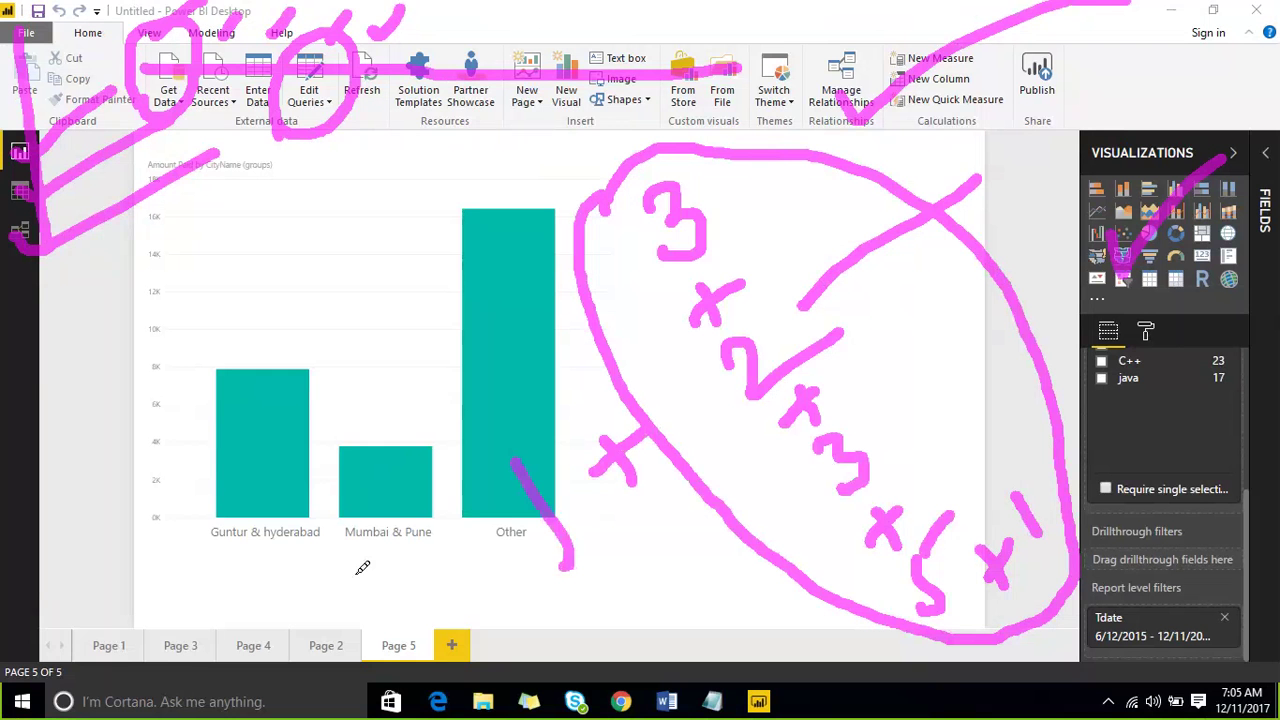
{"action": "left_click_drag", "start_coordinate": [358, 572], "coordinate": [430, 512]}
{"action": "left_click_drag", "start_coordinate": [226, 574], "coordinate": [330, 512]}
{"action": "left_click_drag", "start_coordinate": [182, 462], "coordinate": [338, 388]}
{"action": "left_click_drag", "start_coordinate": [165, 342], "coordinate": [336, 286]}
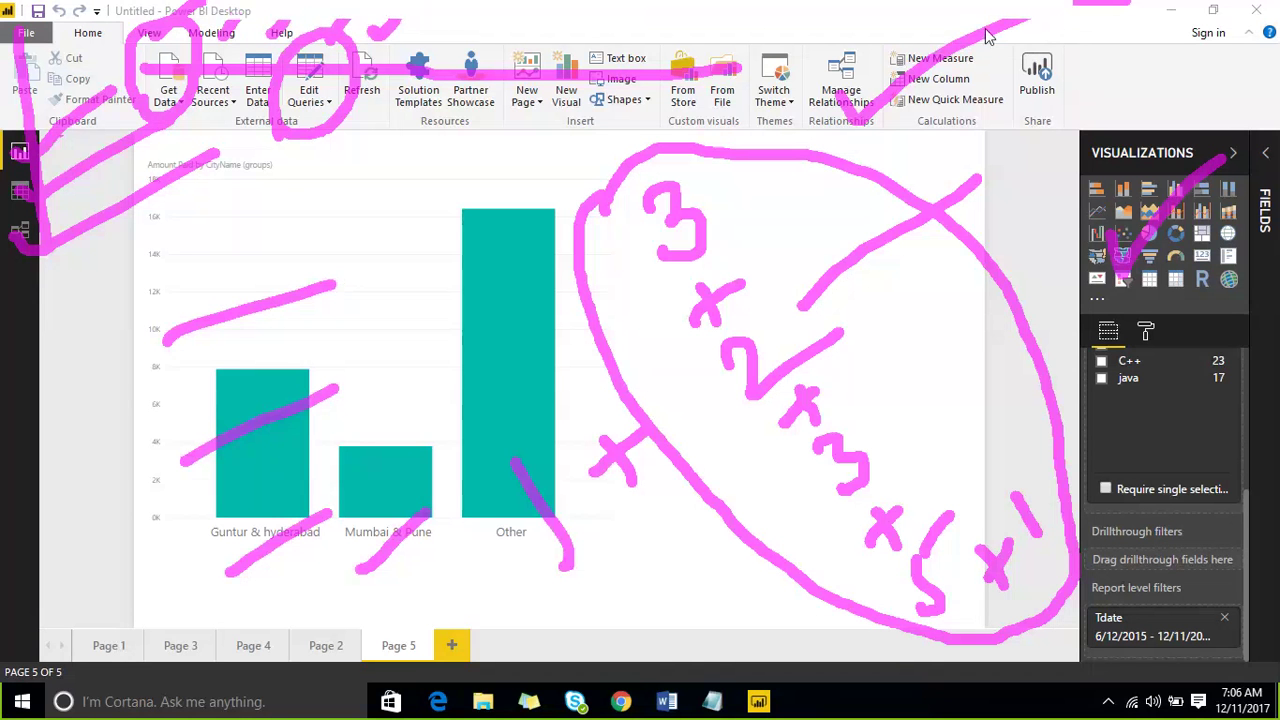
{"action": "key", "text": "Escape"}
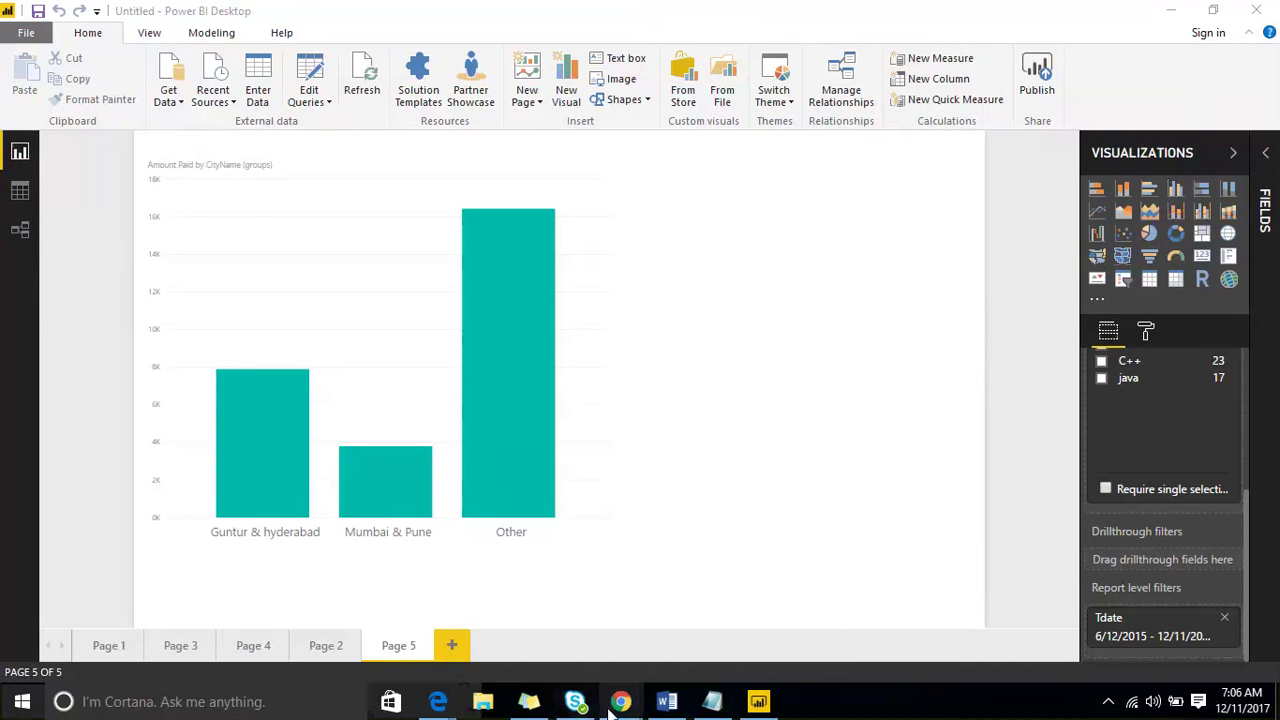
Switch to Chrome and open the Power BI service at App.powerbi.com in the Power BI getting-started tab
{"action": "mouse_move", "coordinate": [620, 705]}
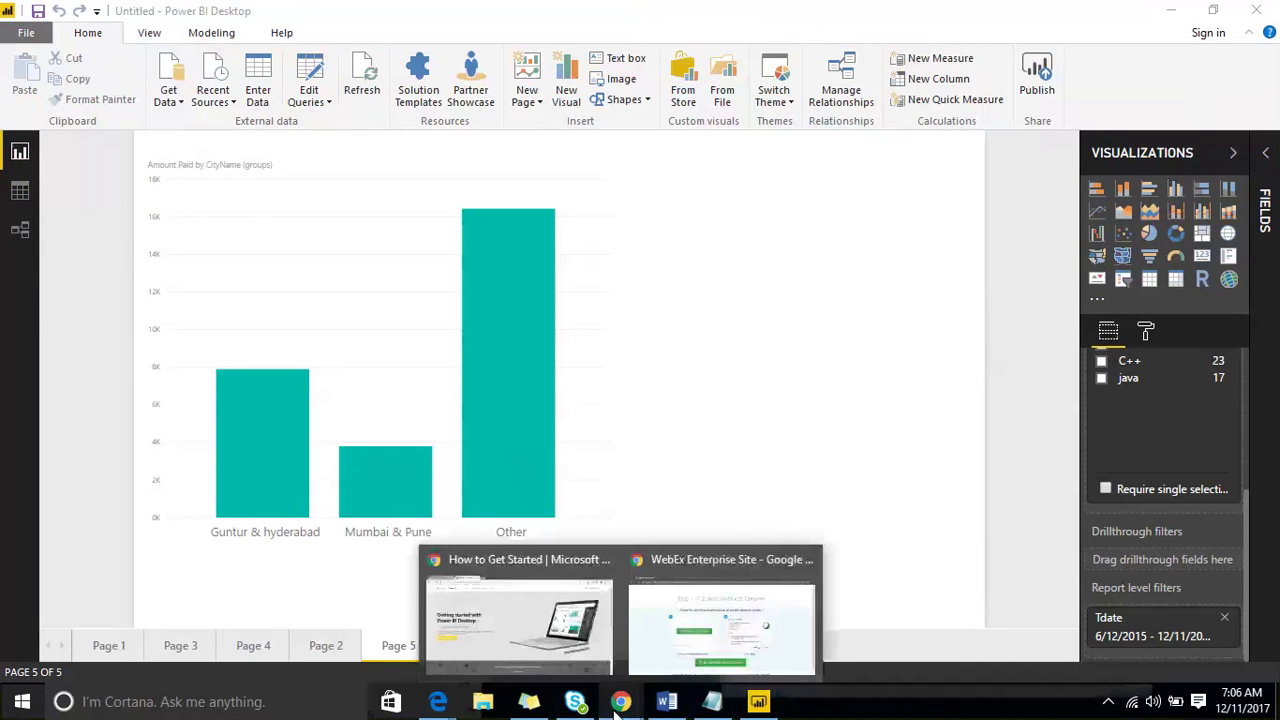
{"action": "left_click", "coordinate": [482, 598]}
{"action": "left_click", "coordinate": [424, 44]}
{"action": "type", "text": "App.powerbi.com"}
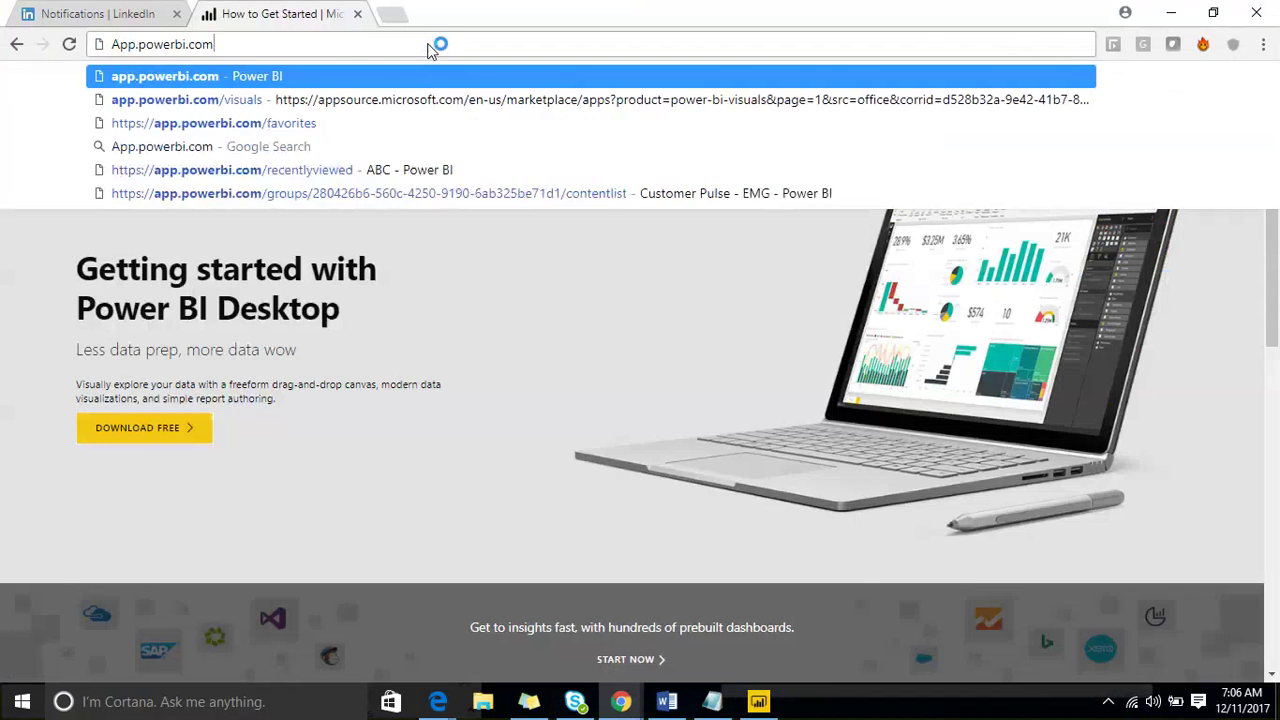
{"action": "key", "text": "Return"}
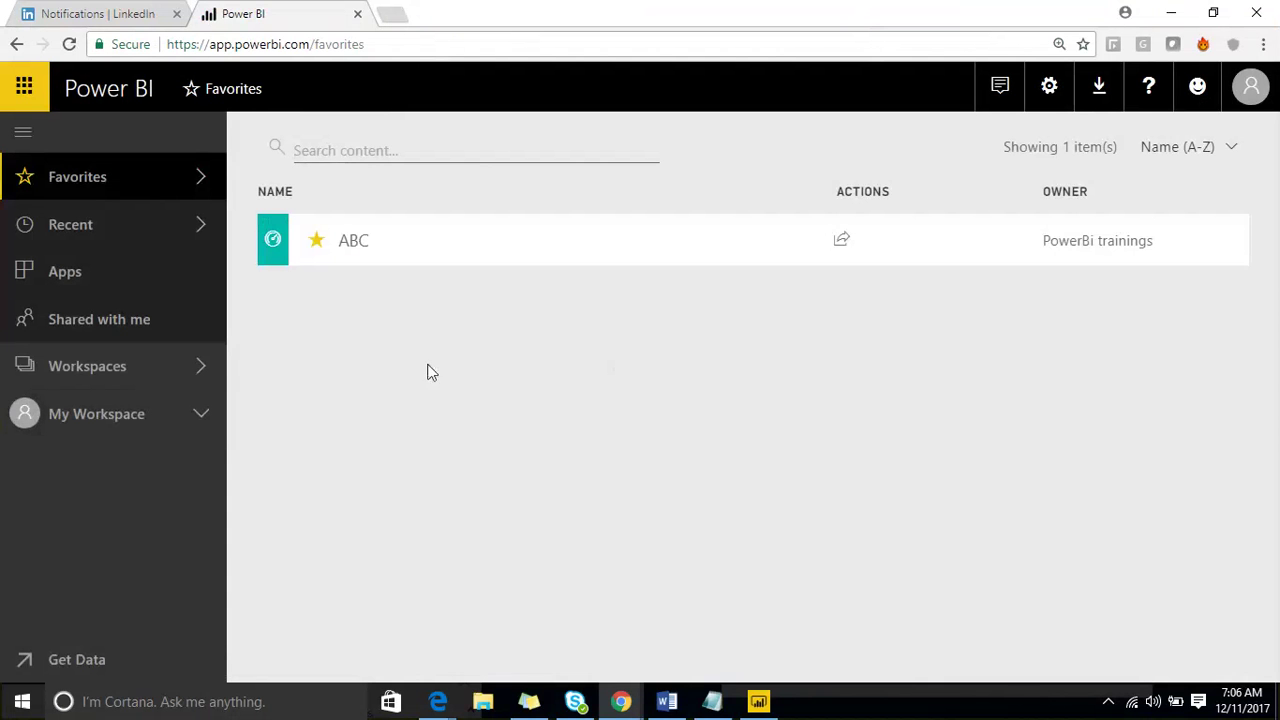
Open the Emaar Wifi-Analytics app workspace from the list of workspaces
{"action": "left_click", "coordinate": [194, 368]}
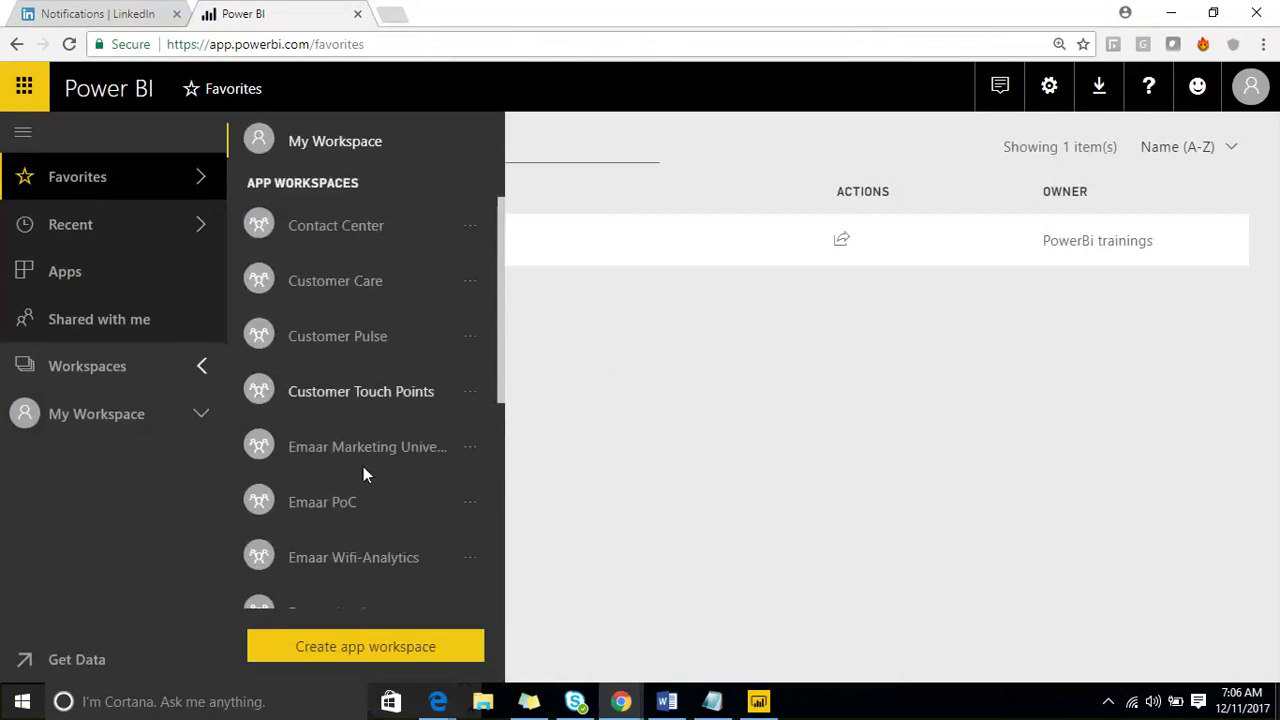
{"action": "scroll", "coordinate": [365, 470], "scroll_direction": "down", "scroll_amount": 2}
{"action": "left_click", "coordinate": [335, 372]}
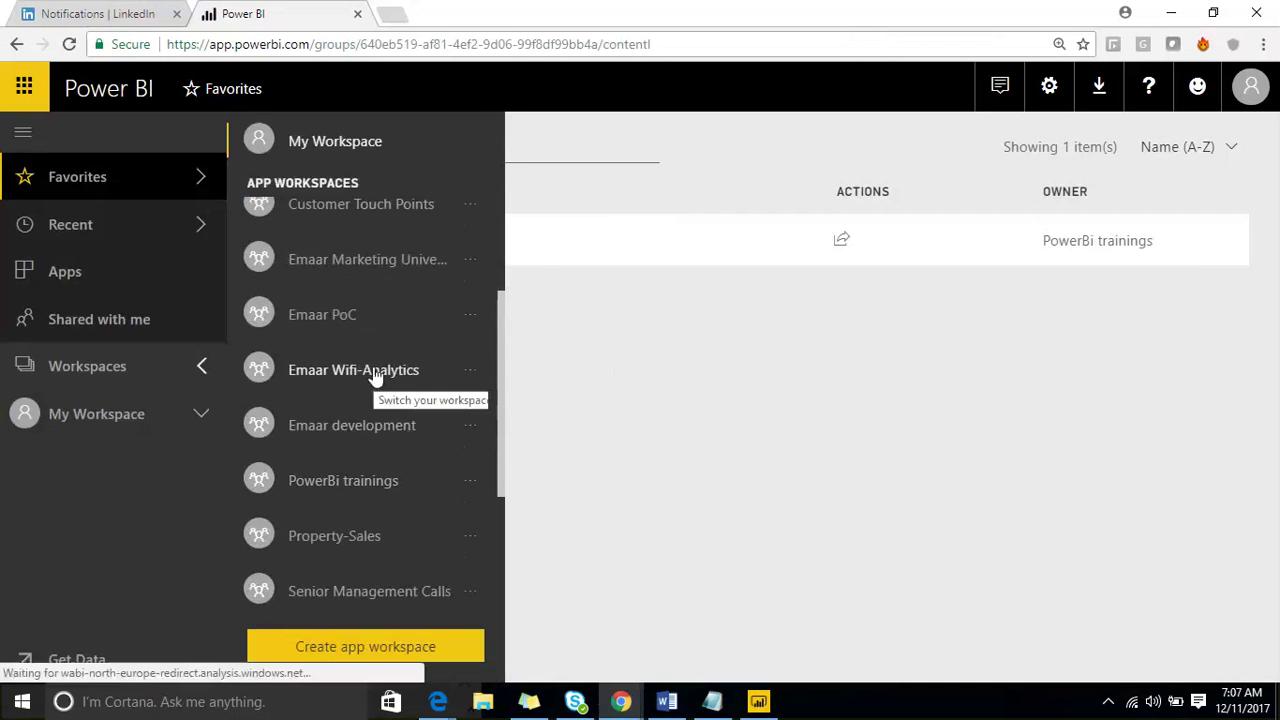
Start a new report from the WIFI_Analytics_UserDemographics dataset and add two blank pages to it
{"action": "left_click", "coordinate": [603, 246]}
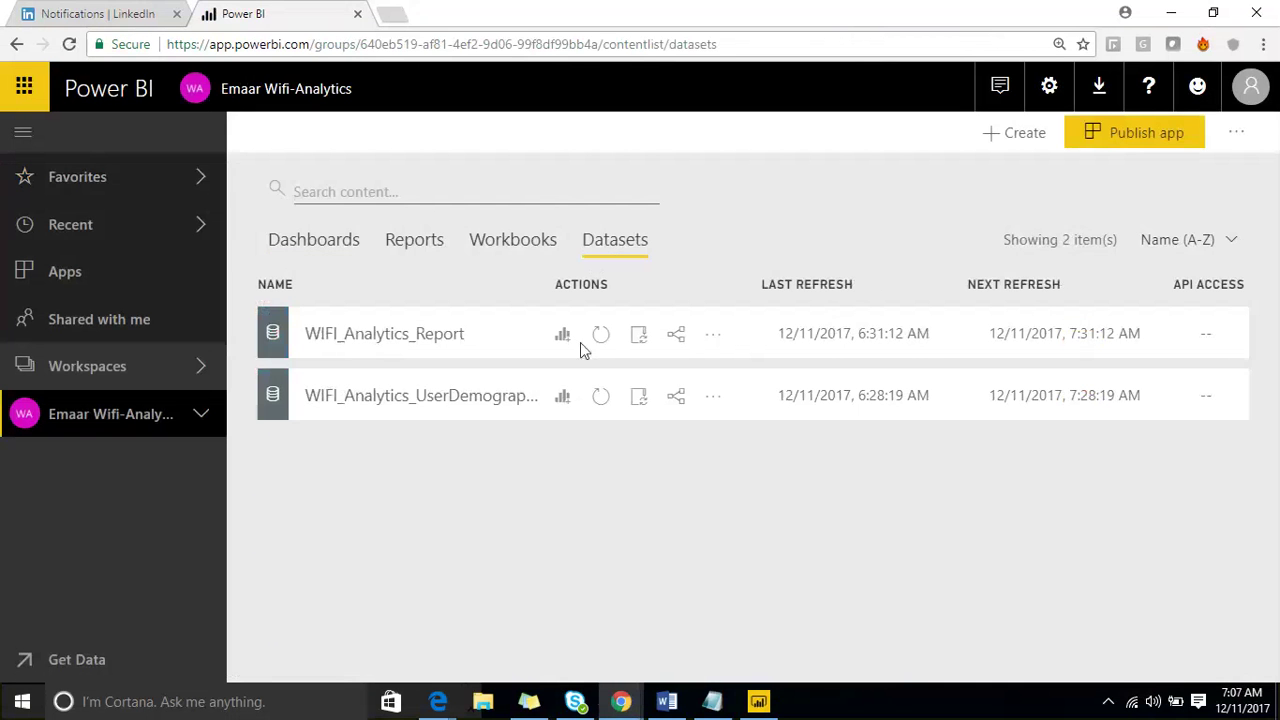
{"action": "left_click", "coordinate": [563, 398]}
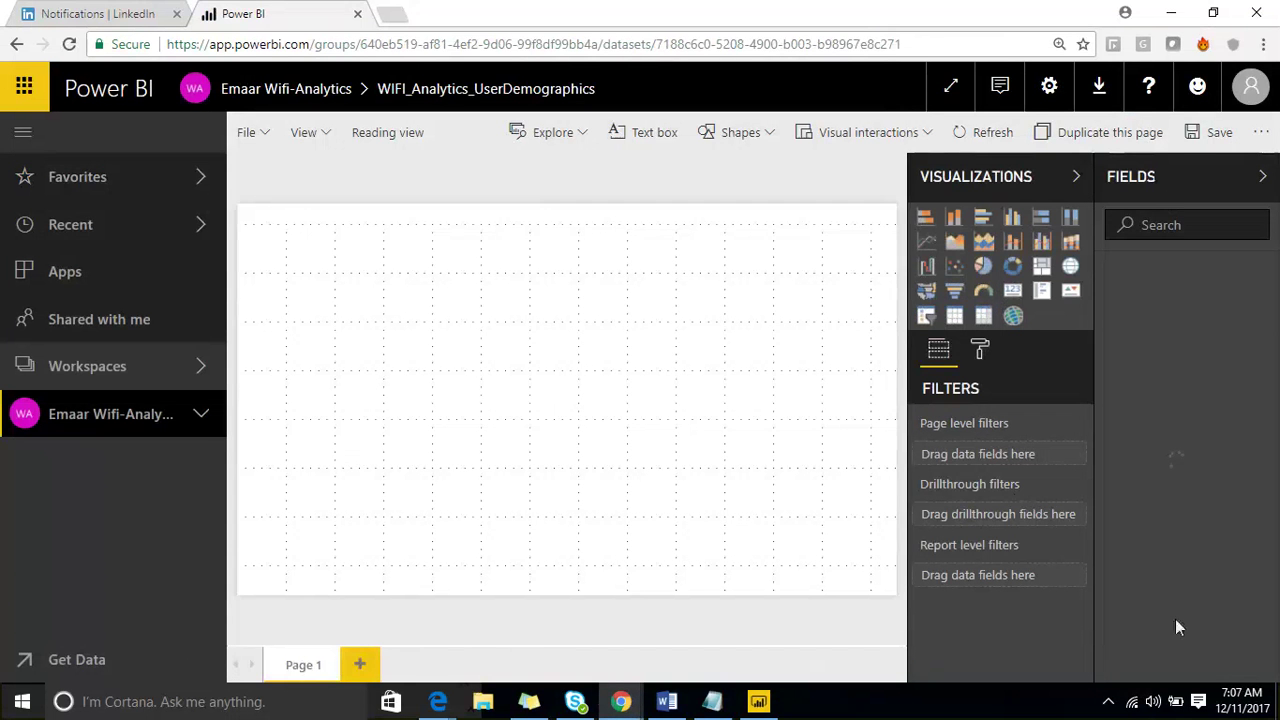
{"action": "left_click", "coordinate": [359, 664]}
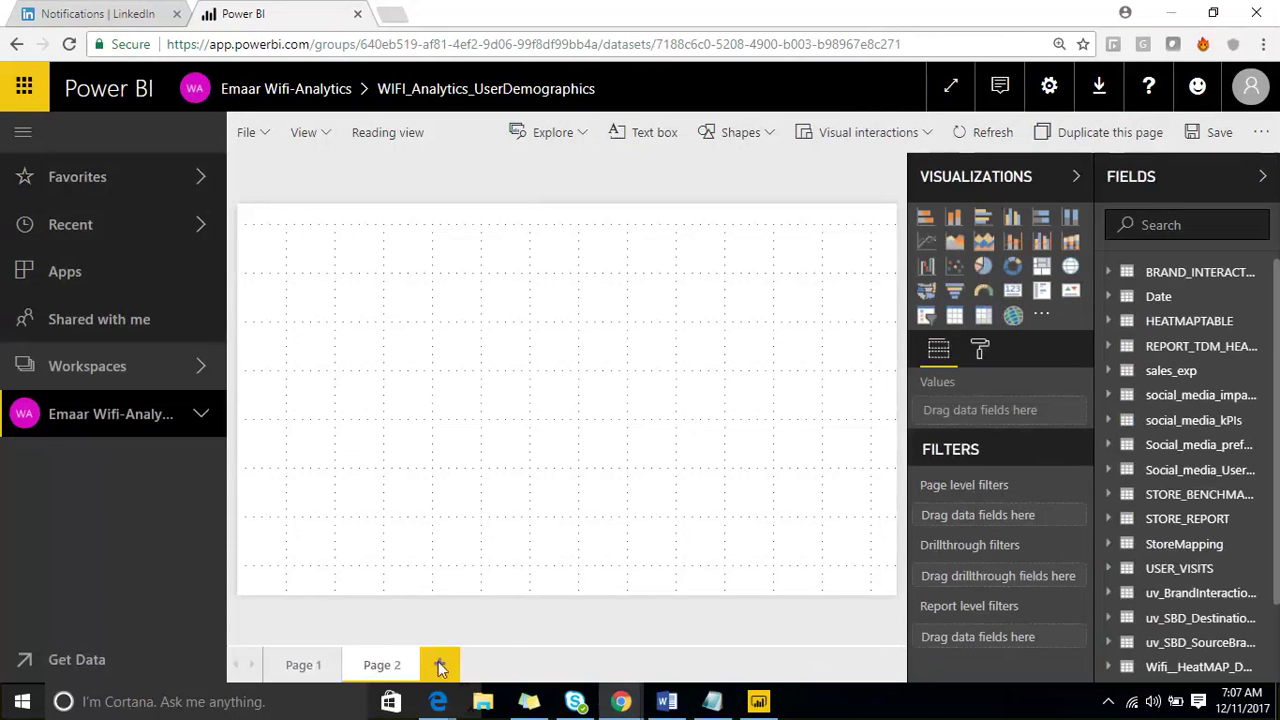
{"action": "left_click", "coordinate": [441, 666]}
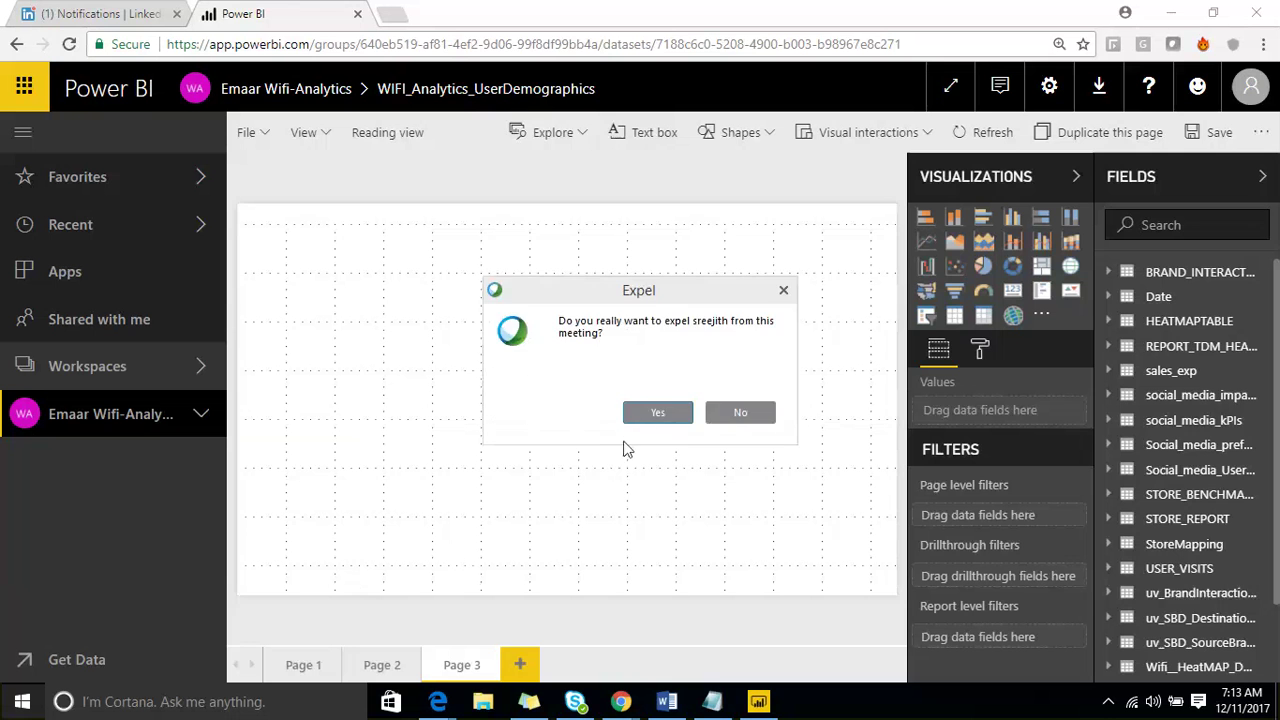
Confirm expelling the participants from the online meeting
{"action": "left_click", "coordinate": [646, 418]}
{"action": "left_click", "coordinate": [784, 291]}
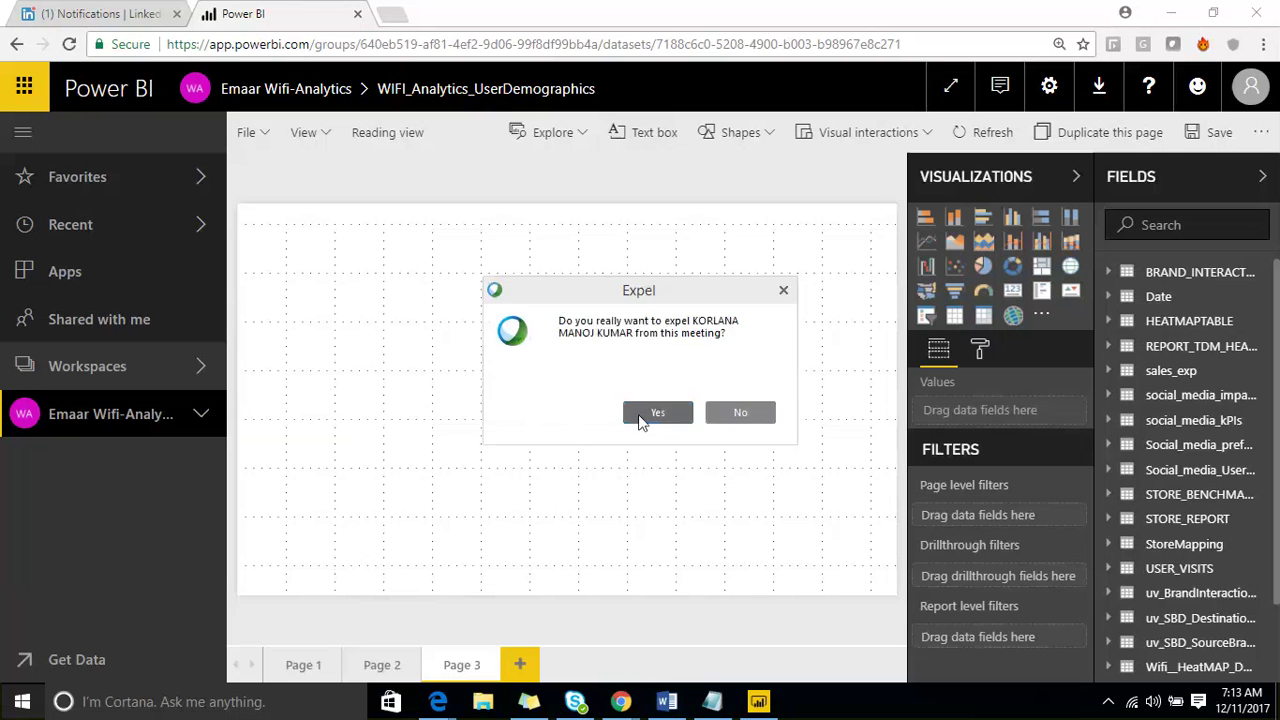
{"action": "left_click", "coordinate": [641, 418]}
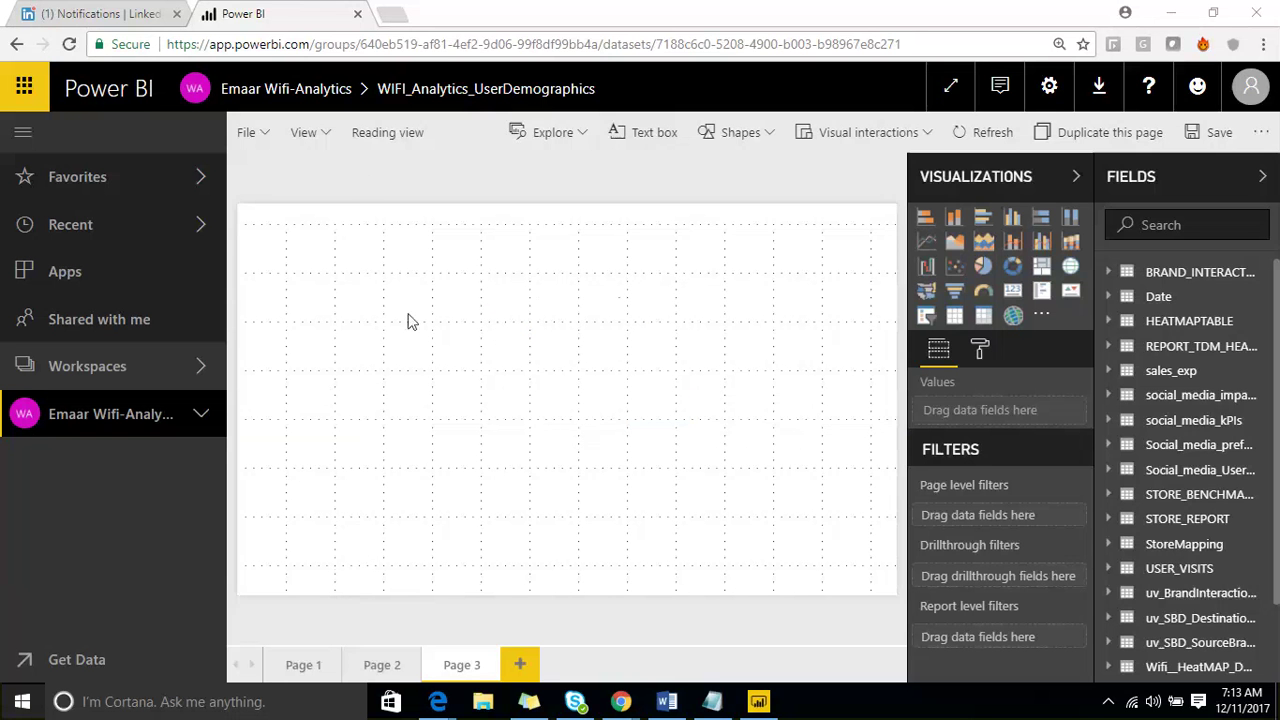
{"action": "left_click", "coordinate": [626, 413]}
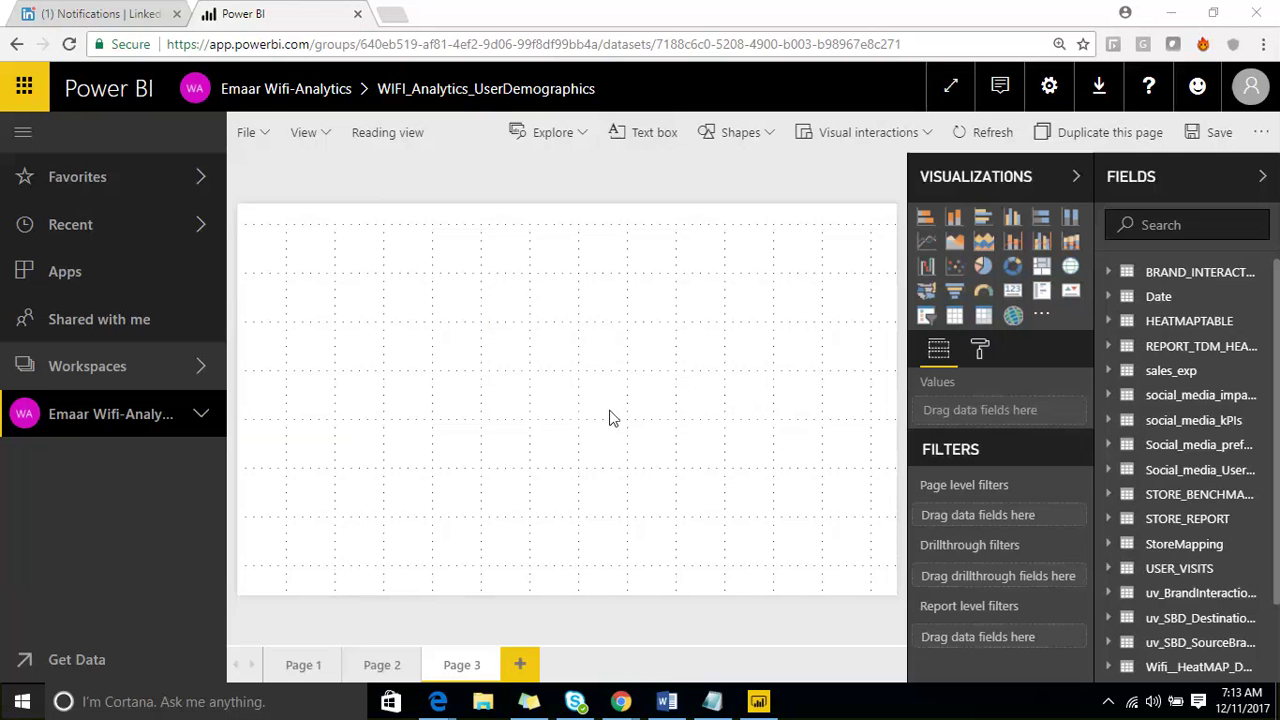